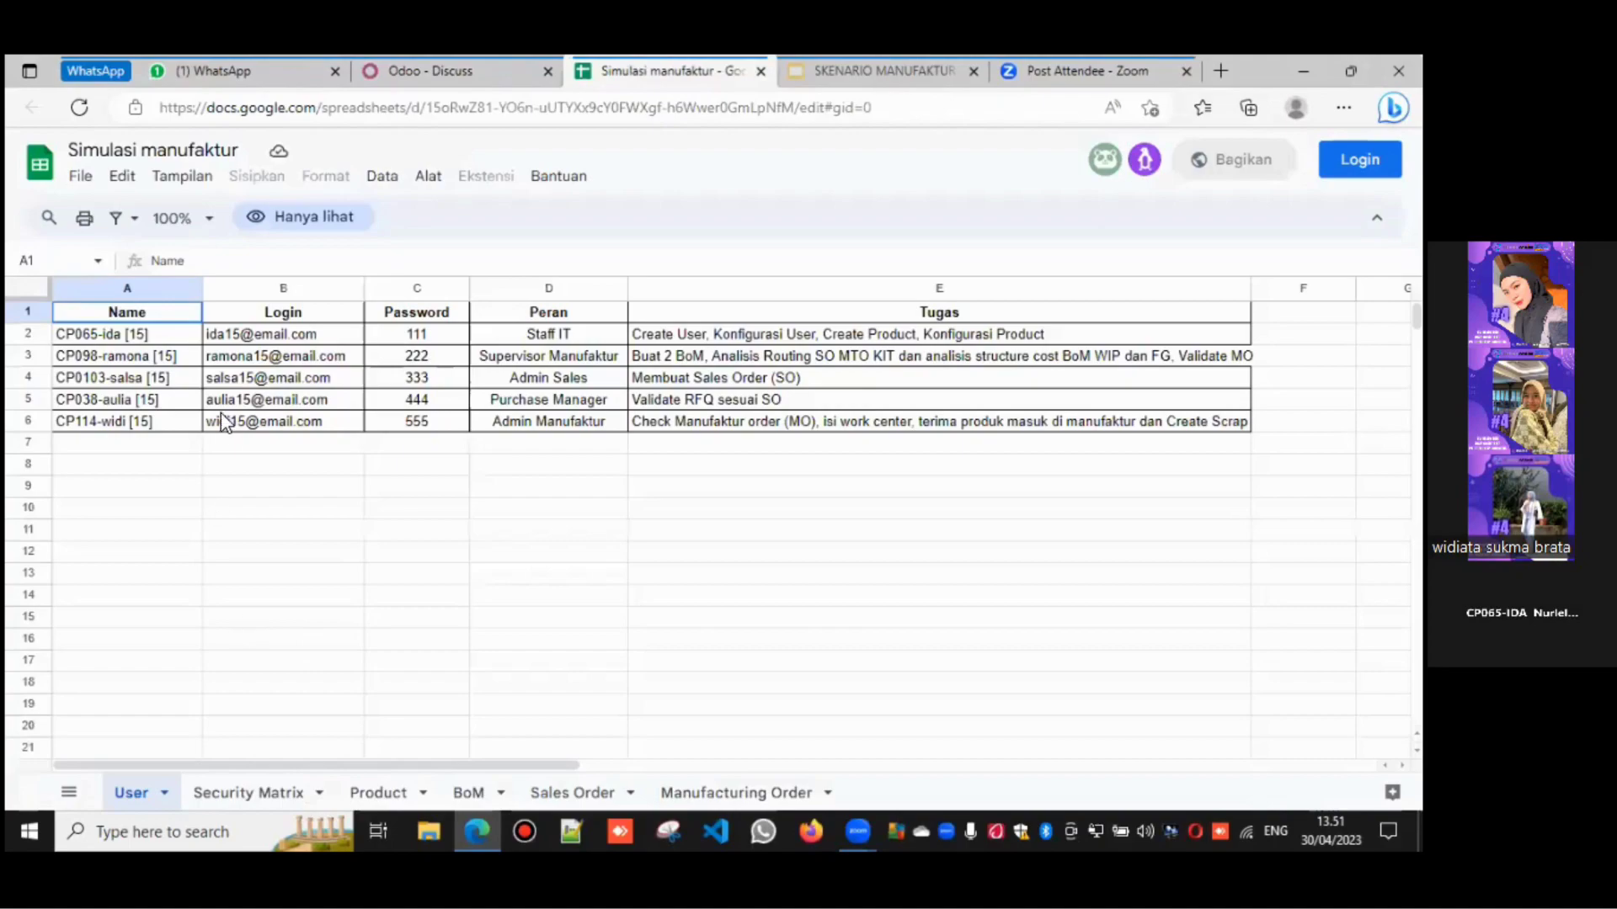
- Step through the participant list row by row, down to the fifth participant
click(173, 341)
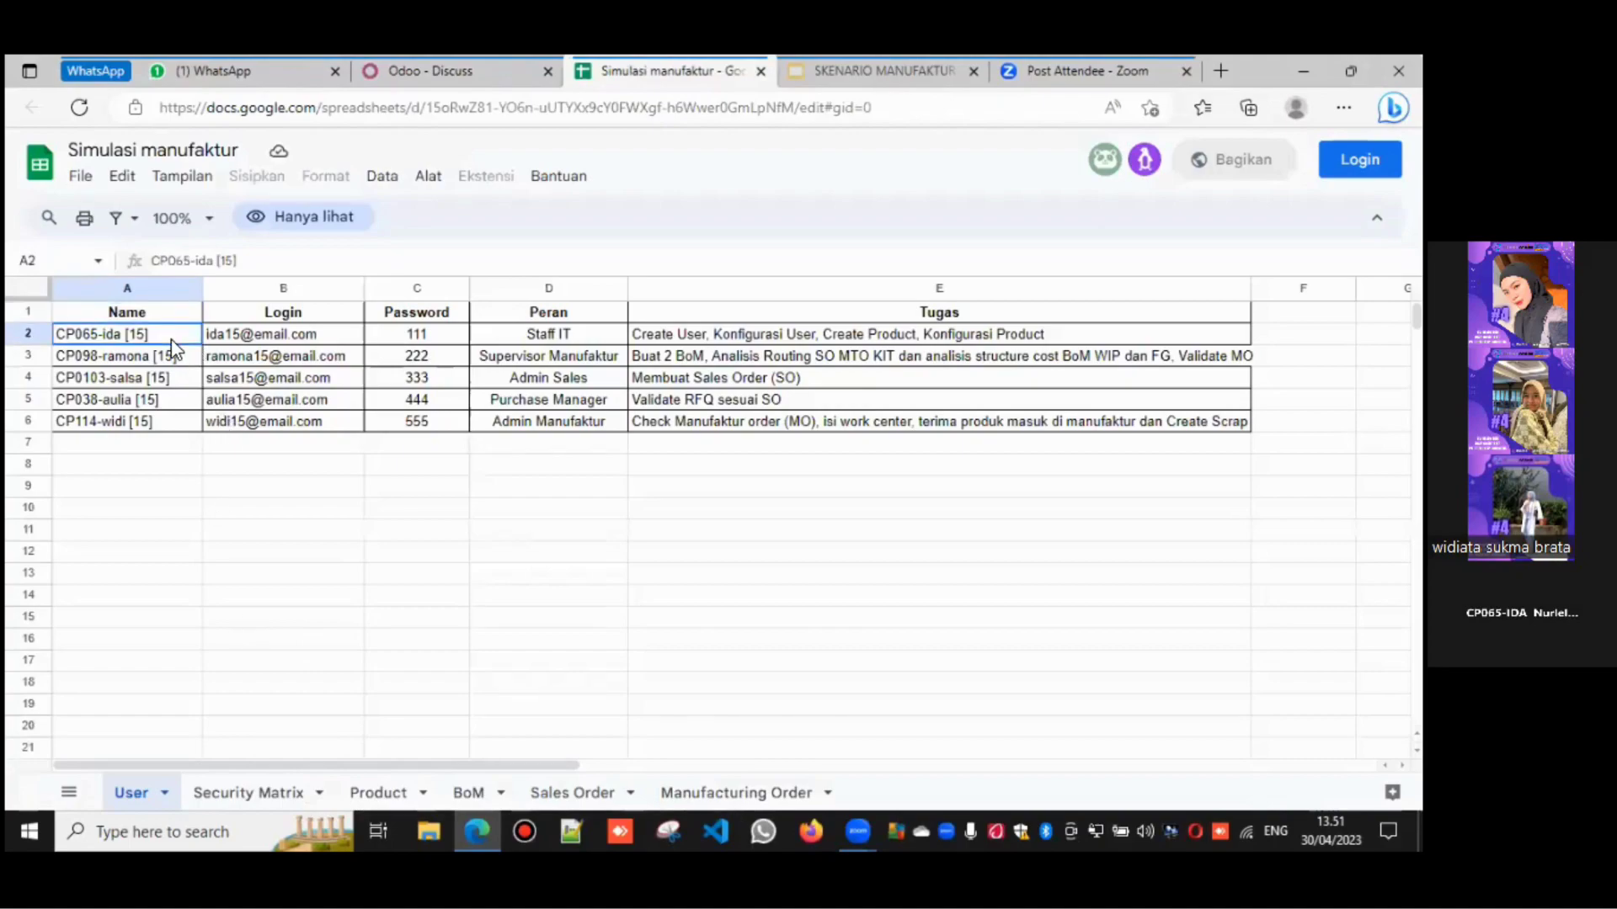
key(Down)
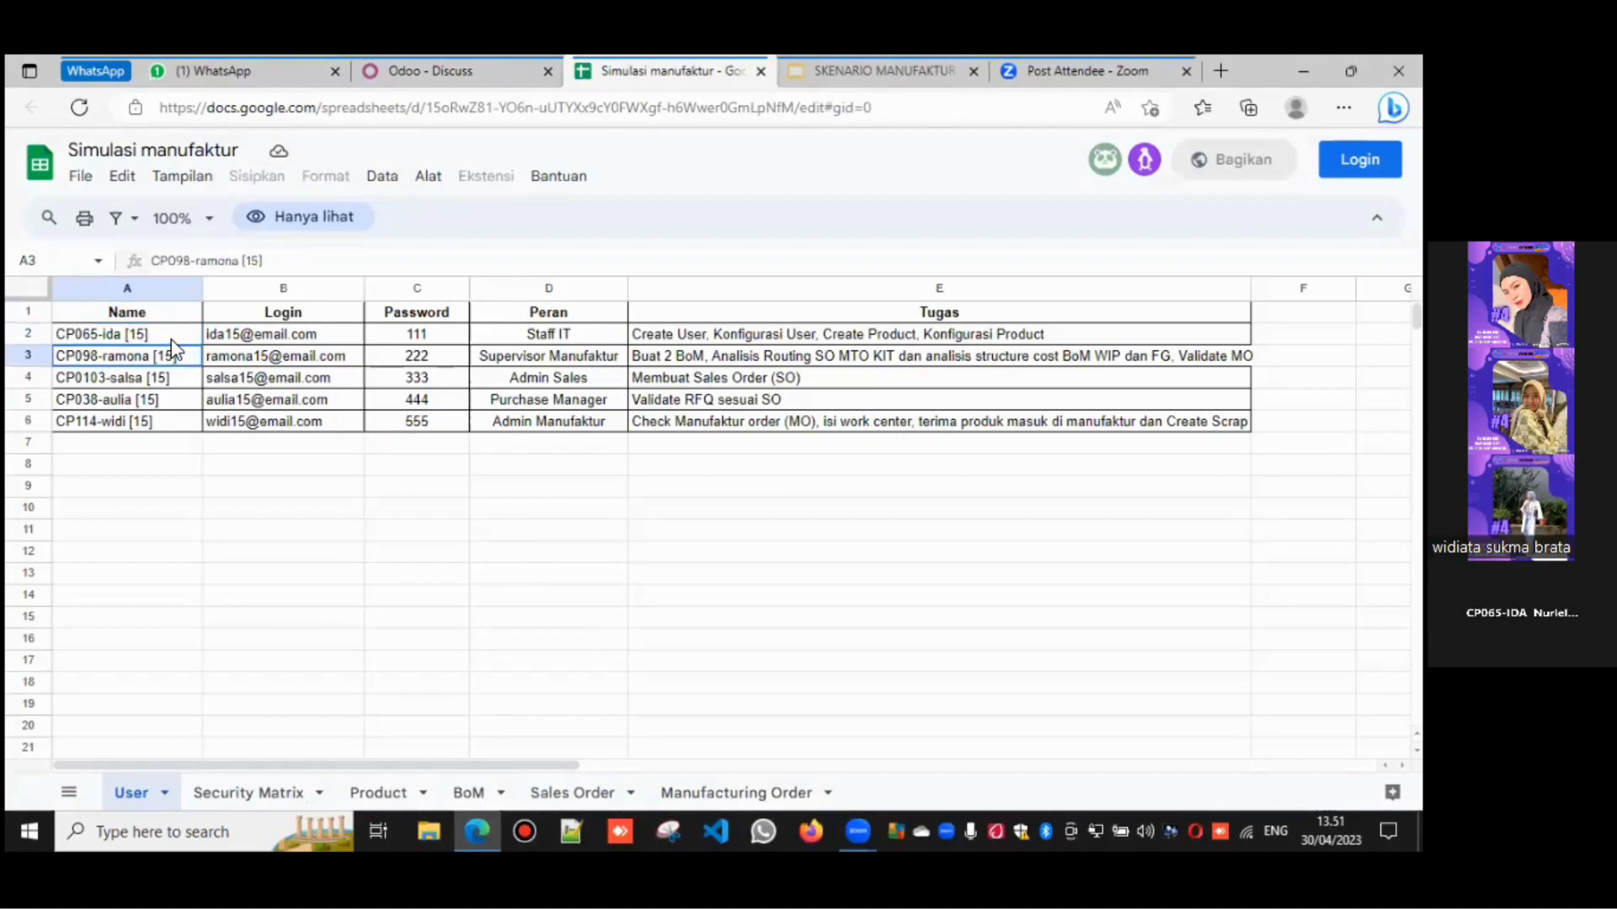
key(Down)
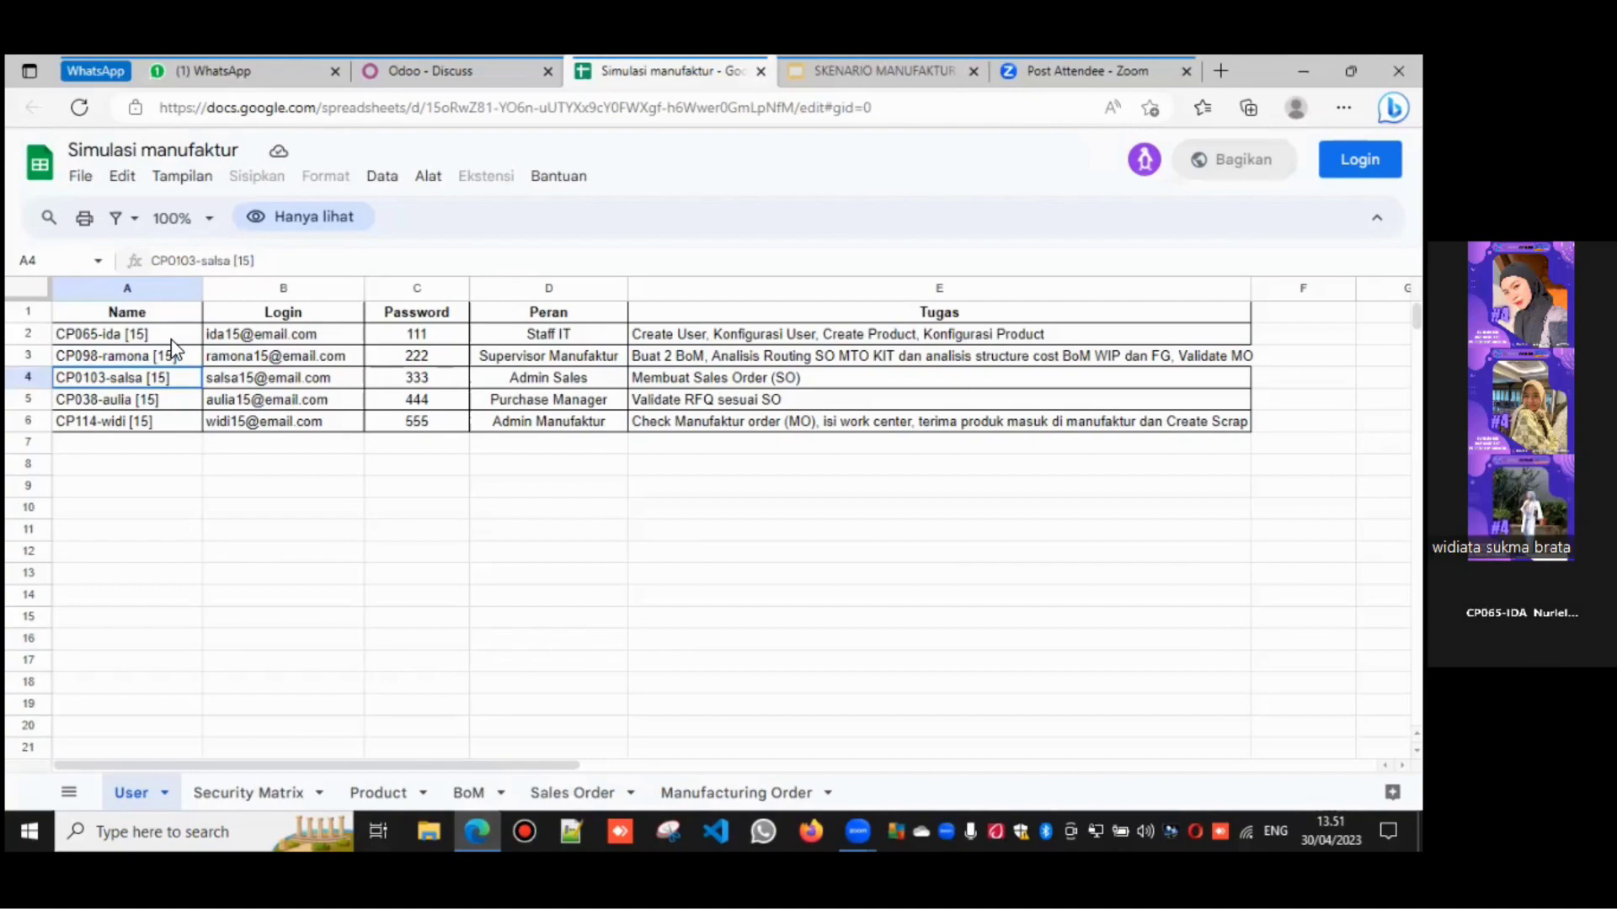
key(Down)
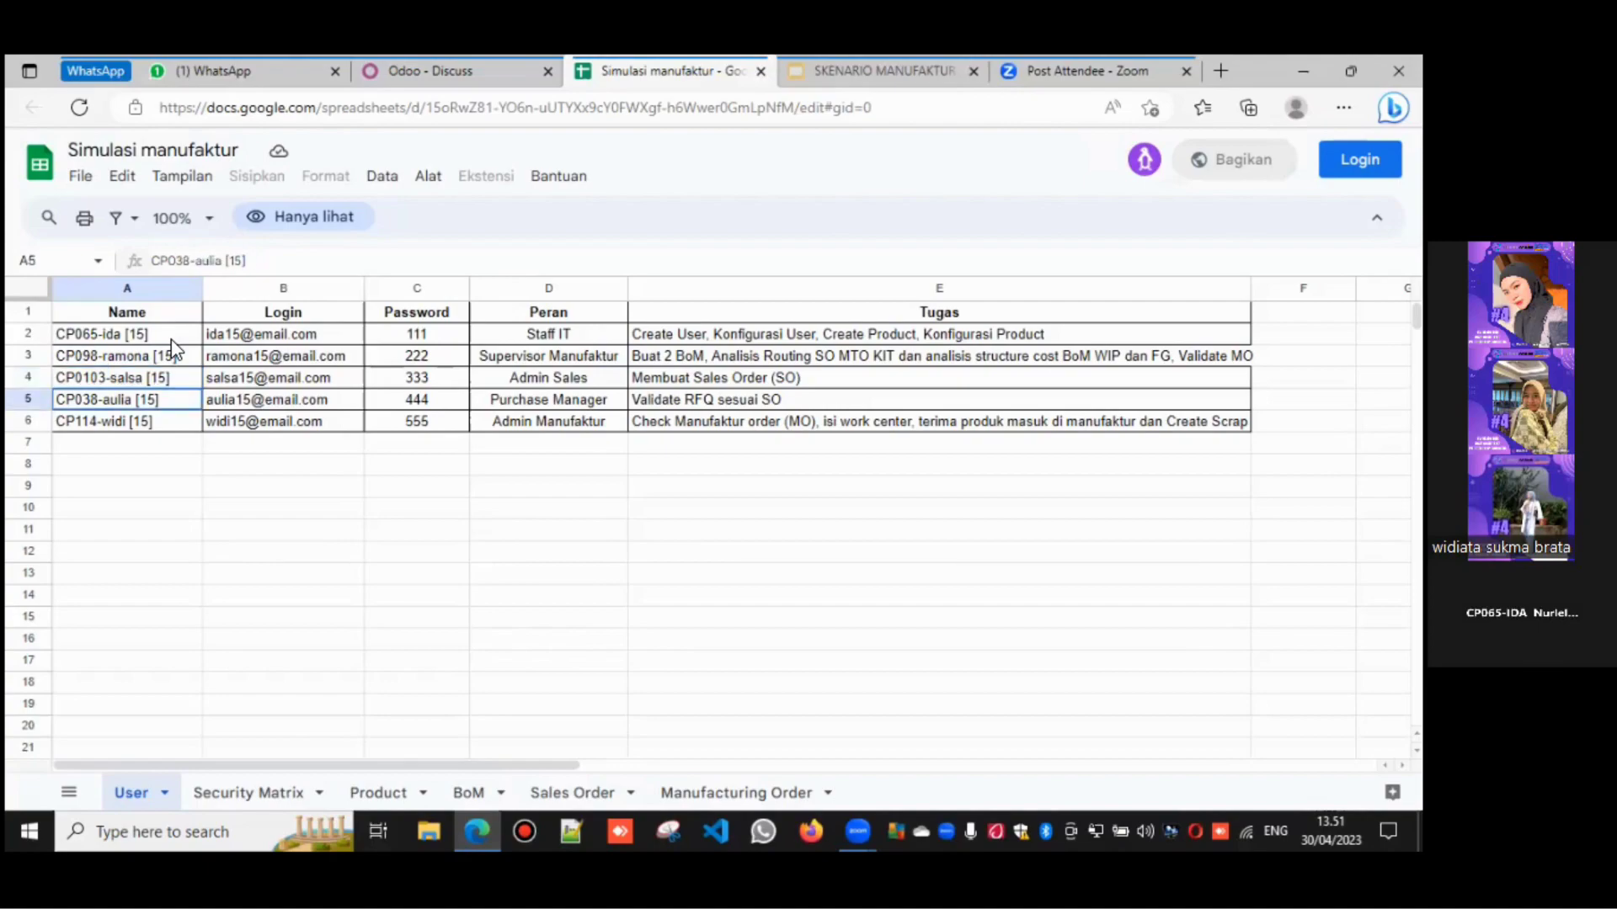
key(Down)
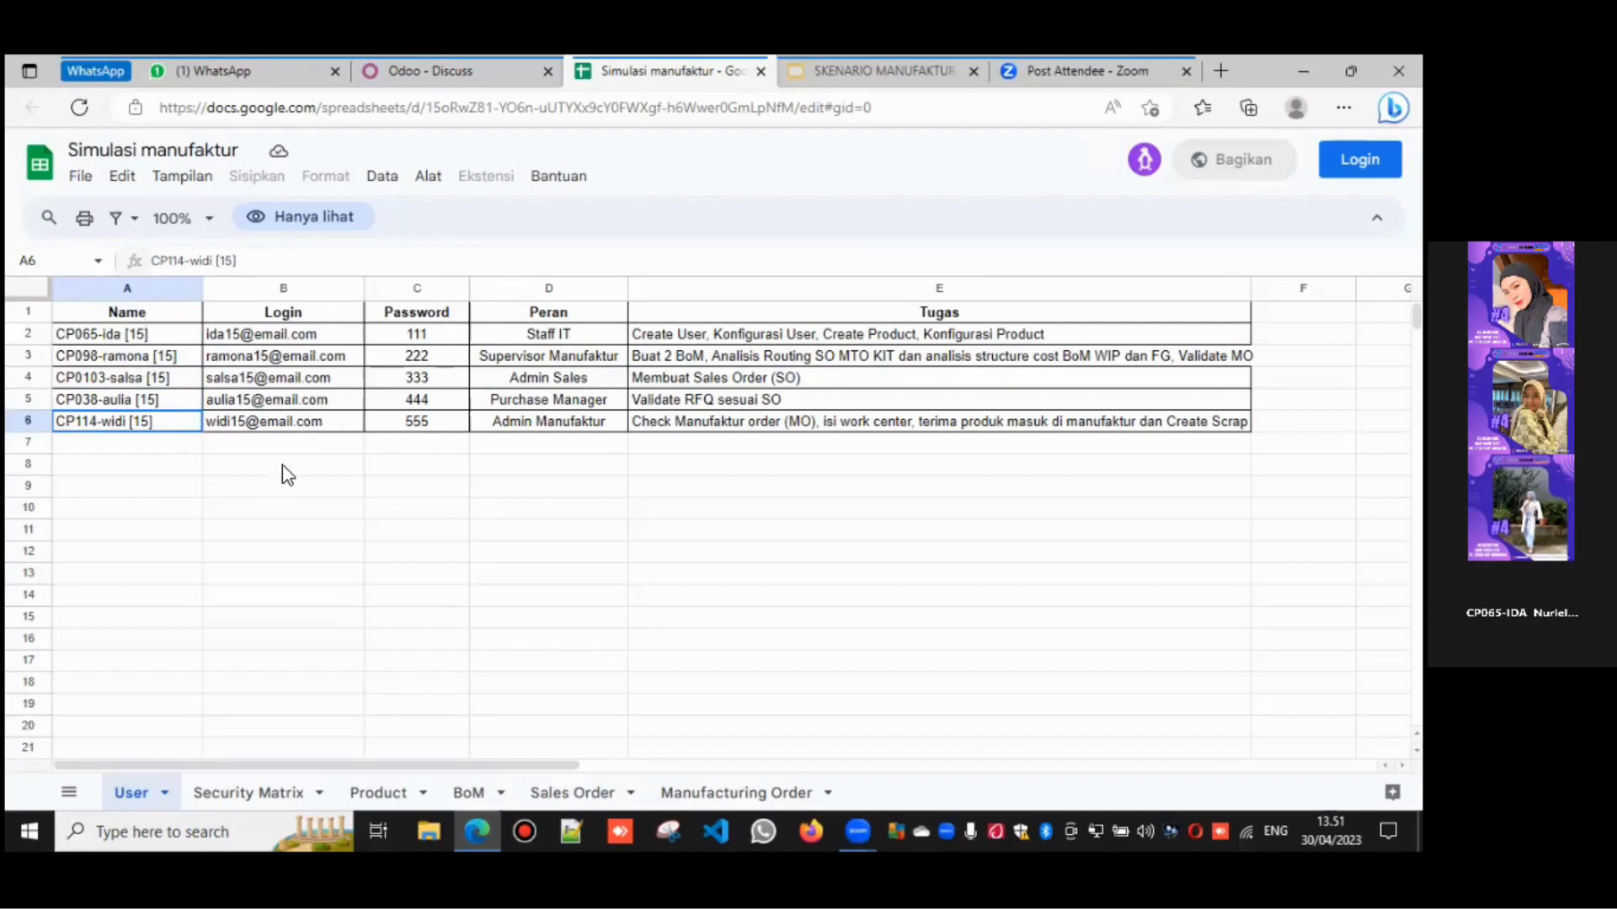
- Open the Odoo Settings app, then show the spreadsheet's Security Matrix sheet
click(422, 75)
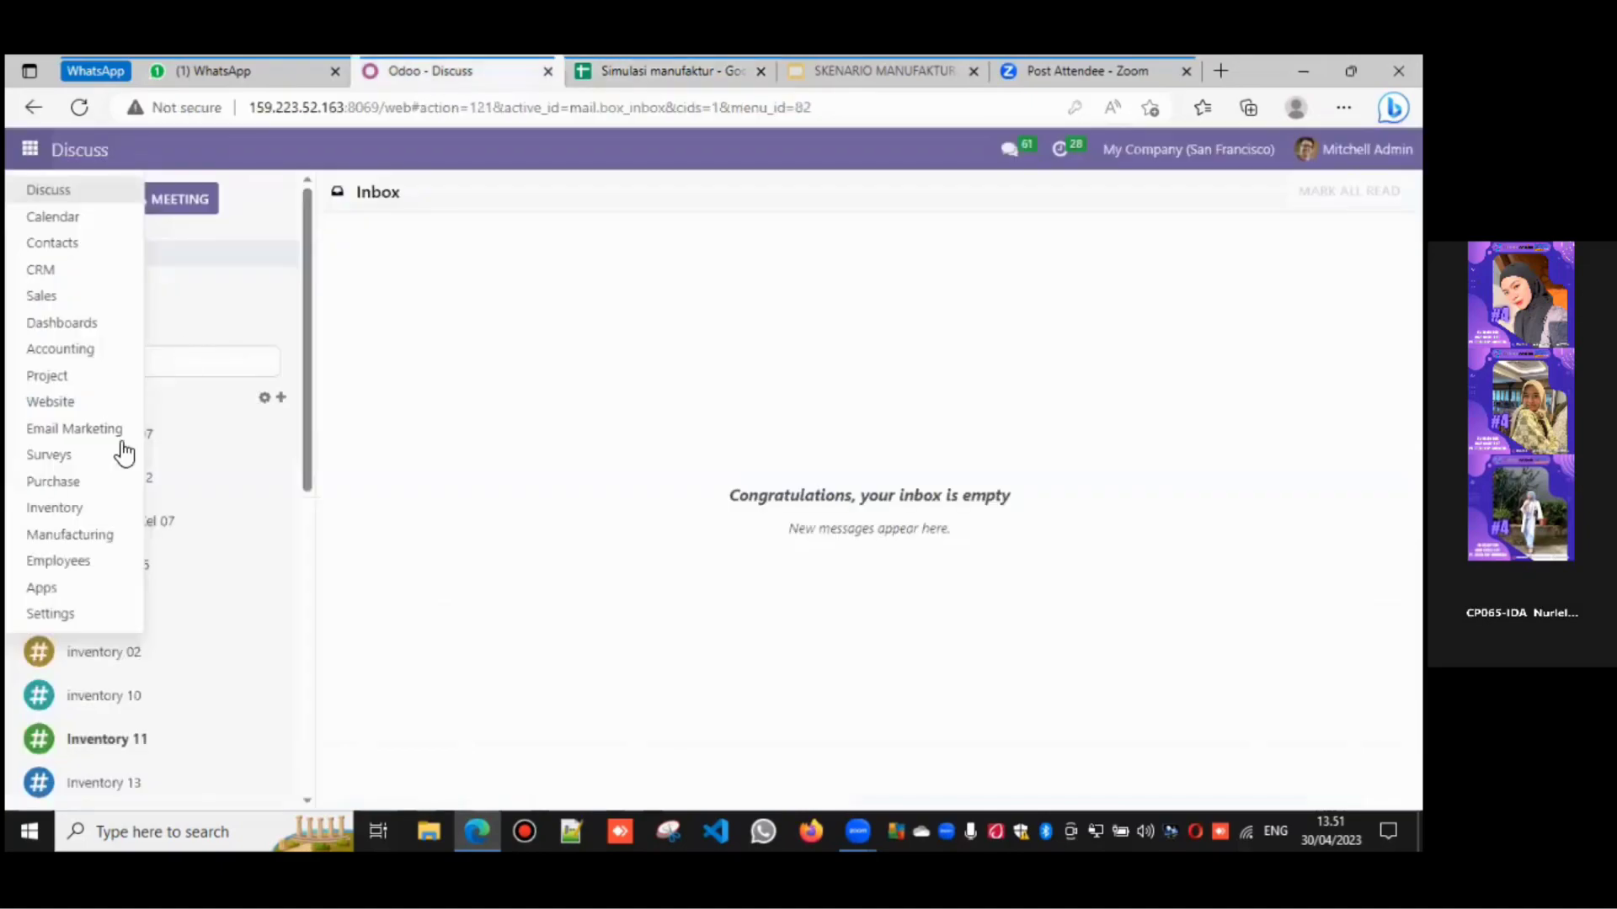
click(84, 622)
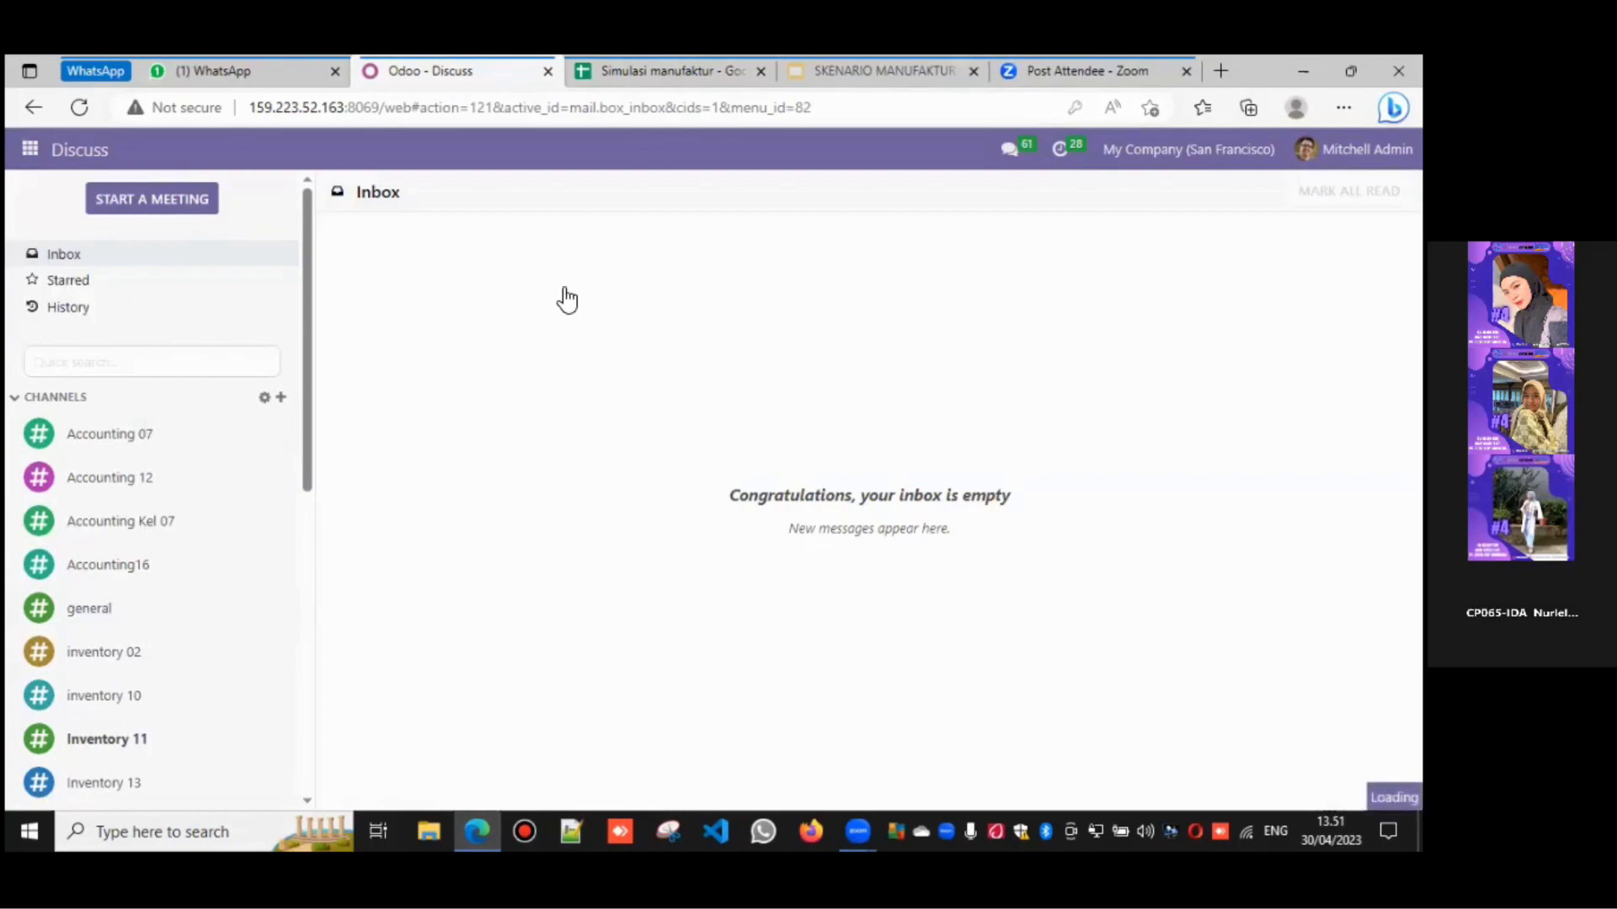
click(589, 73)
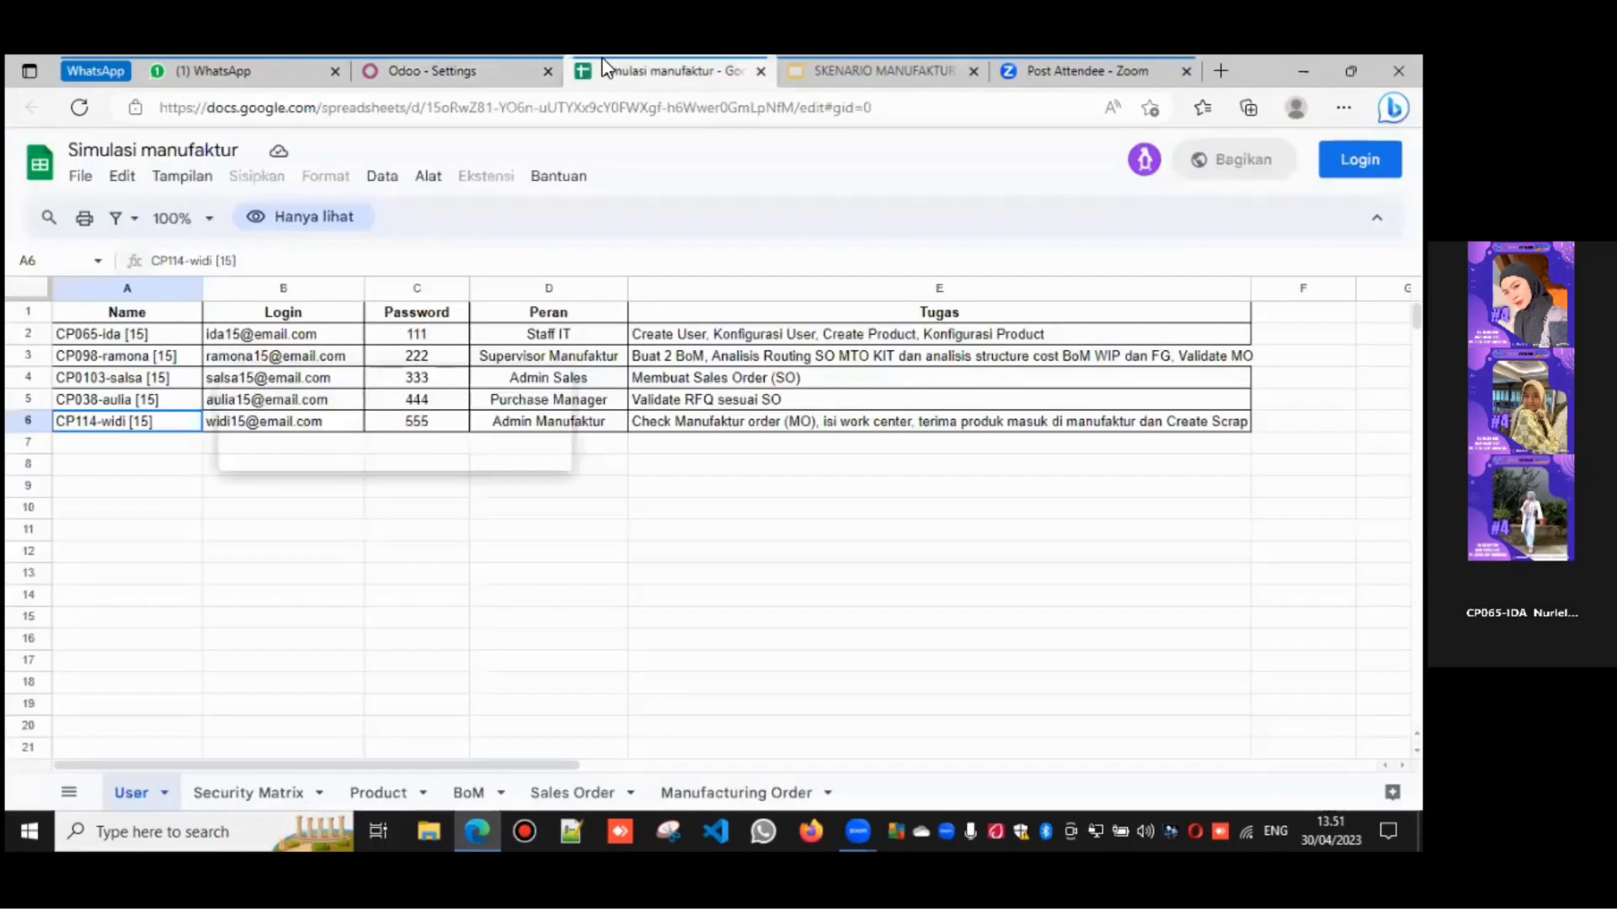
click(490, 61)
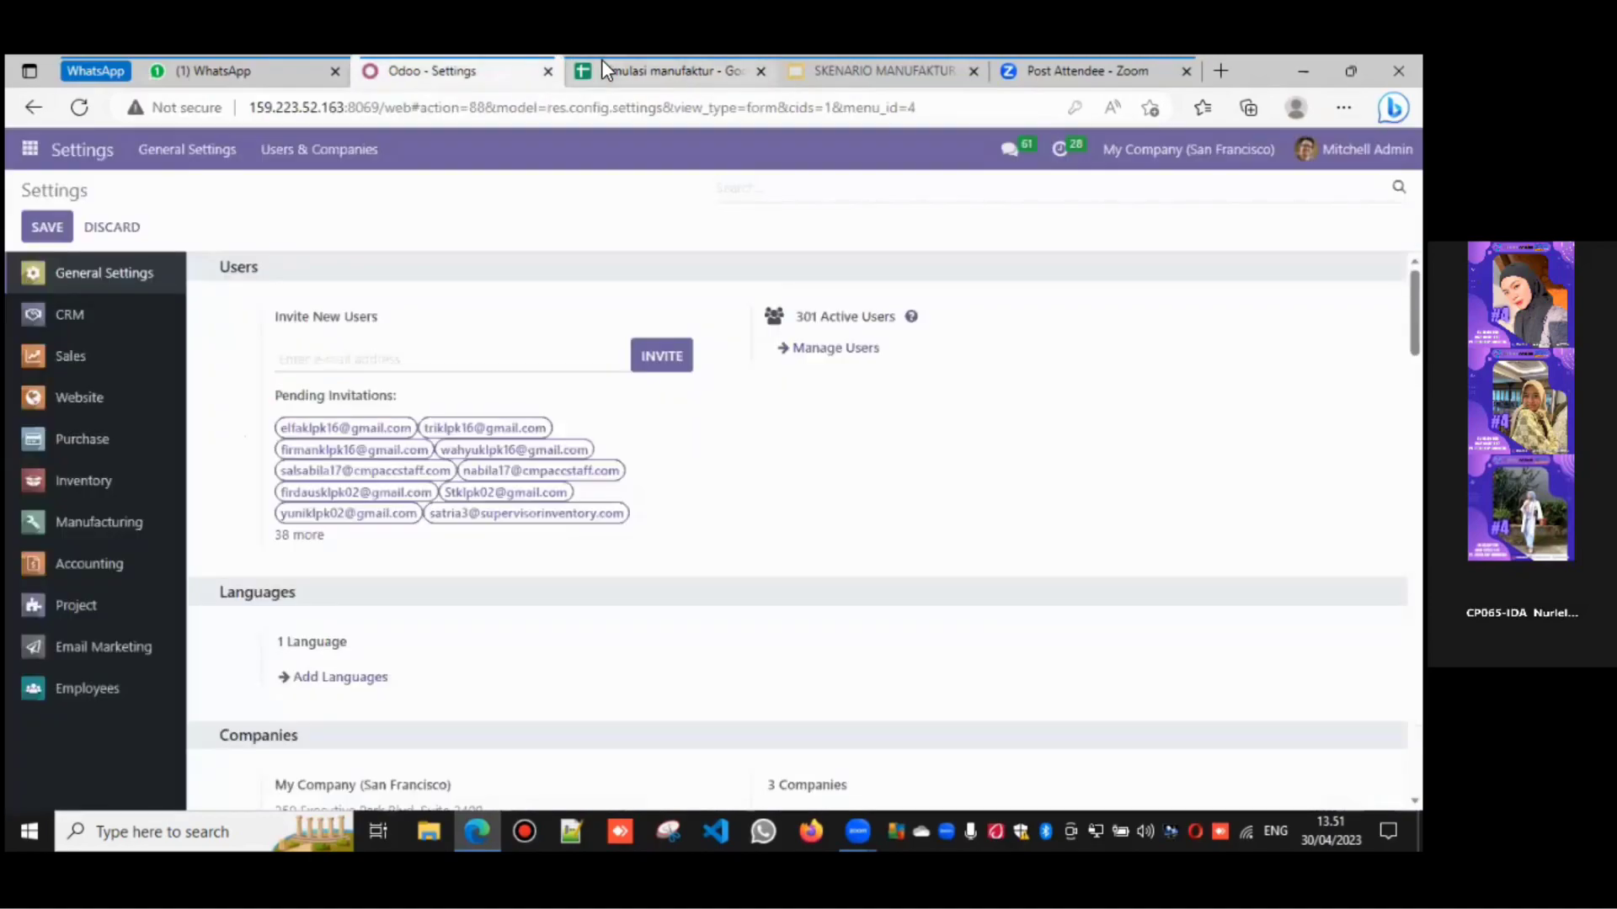
click(603, 64)
click(508, 537)
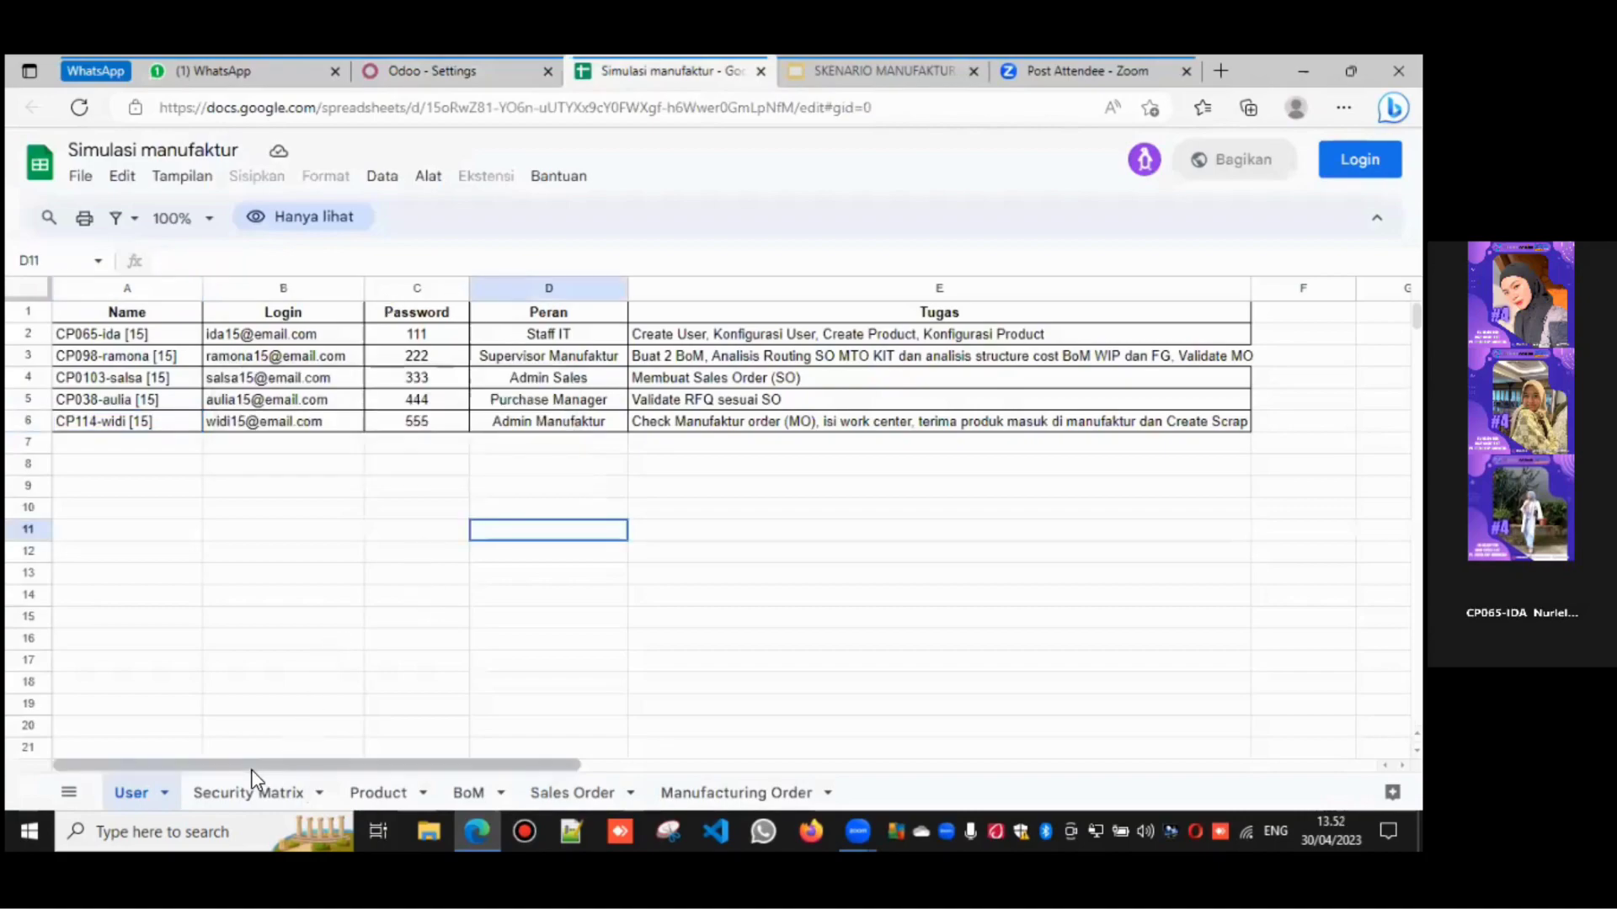
click(247, 796)
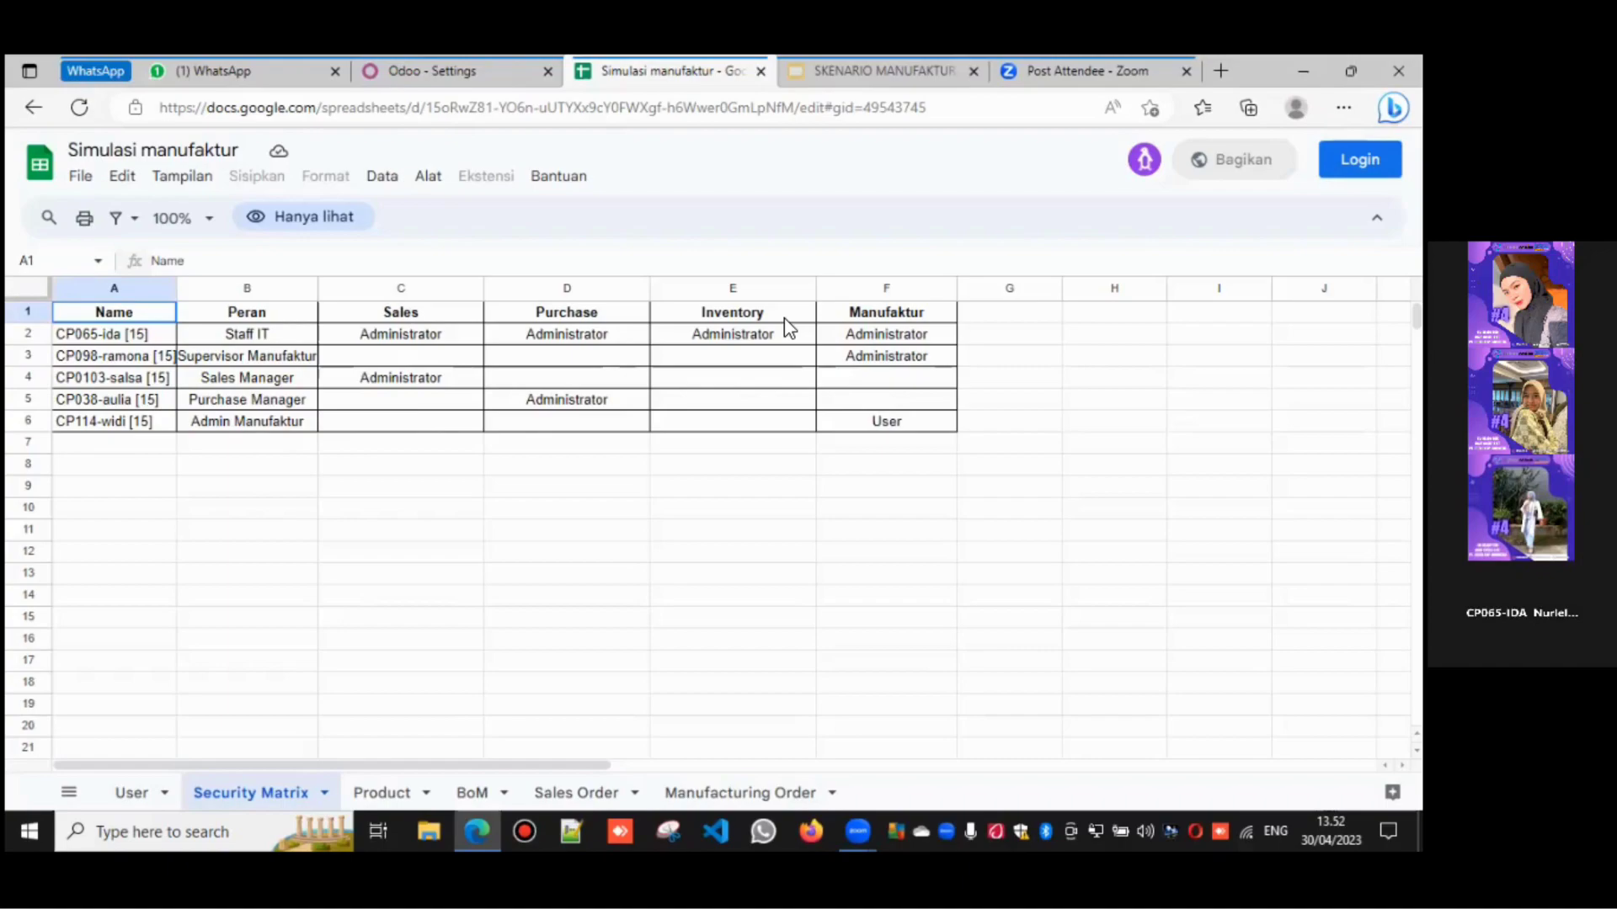
- Filter the Odoo users list to '[15]' accounts and compare against the Security Matrix sheet
click(485, 67)
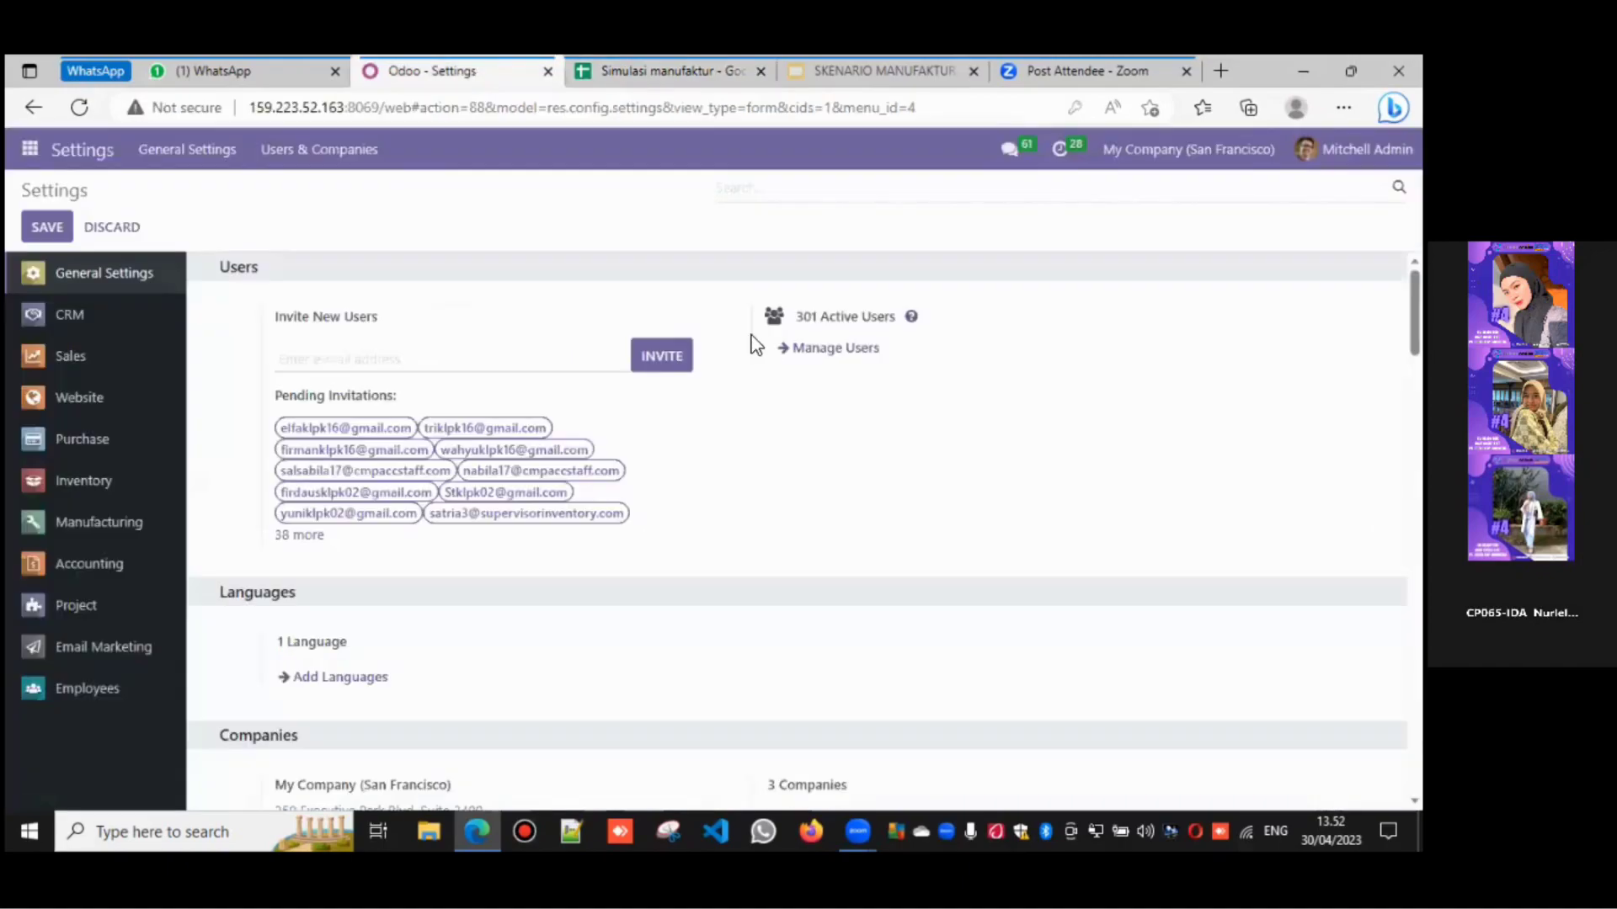
click(800, 351)
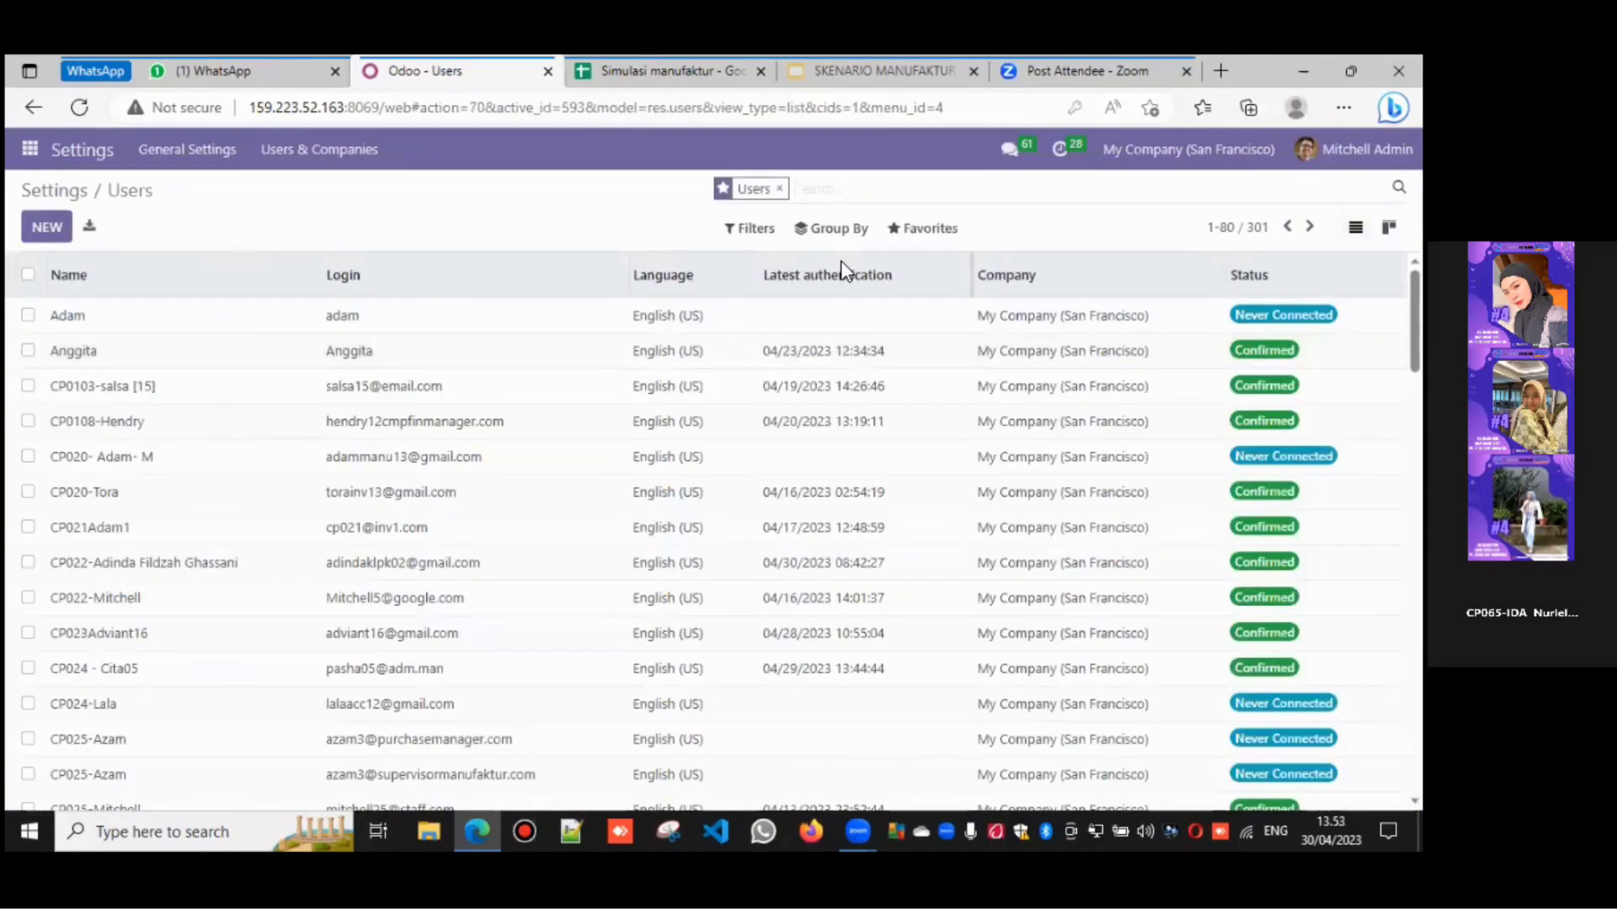
text([15)
key(Return)
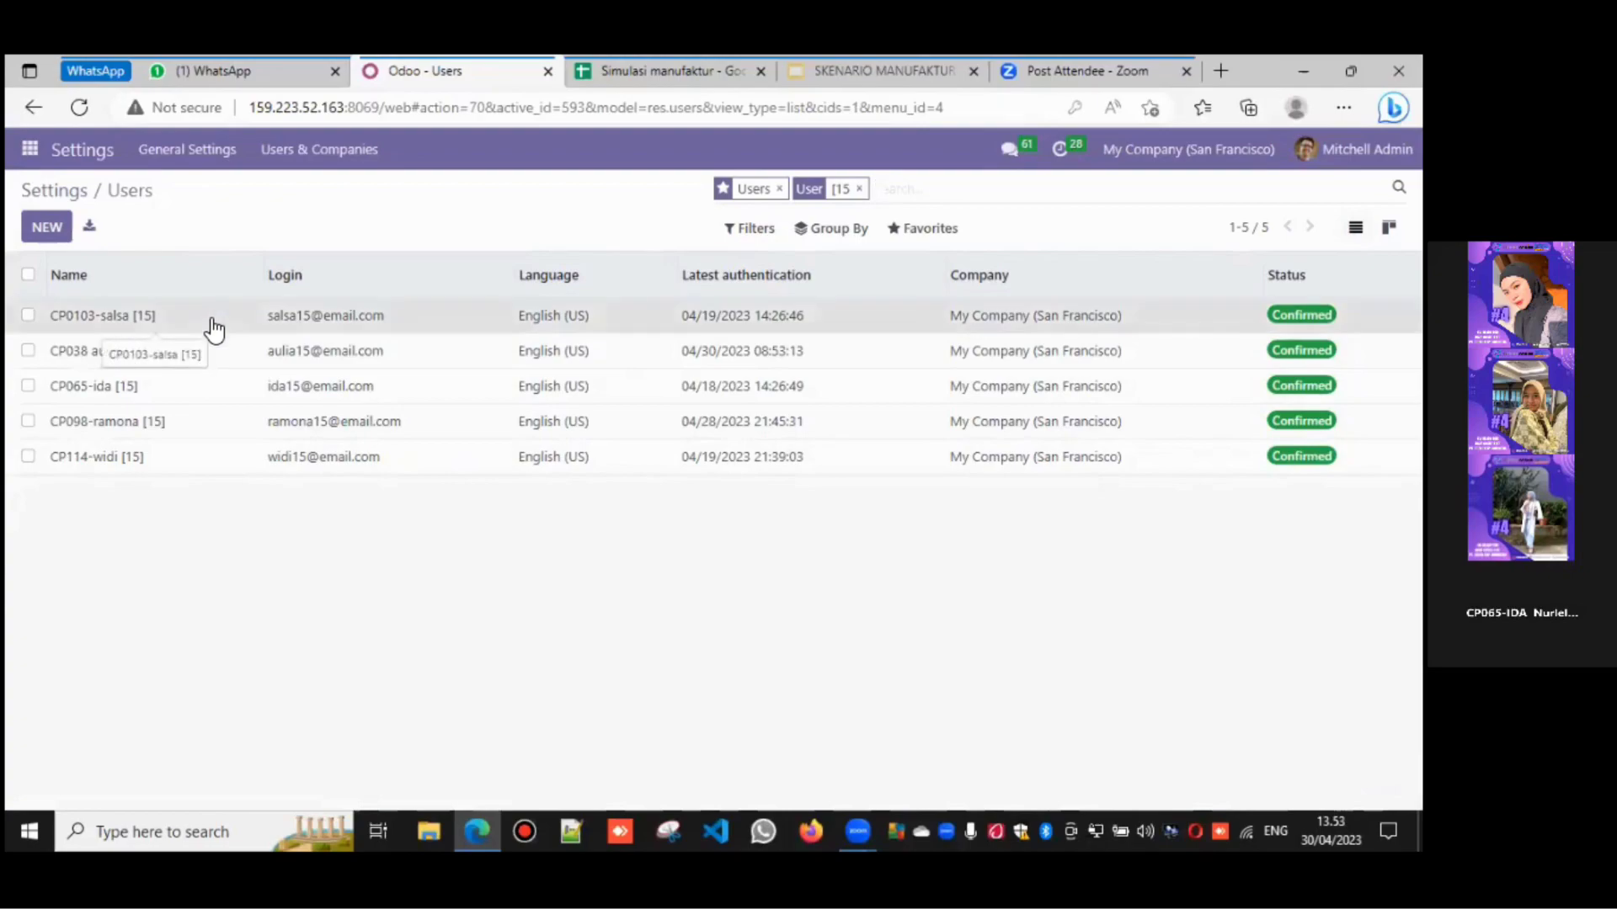
click(653, 71)
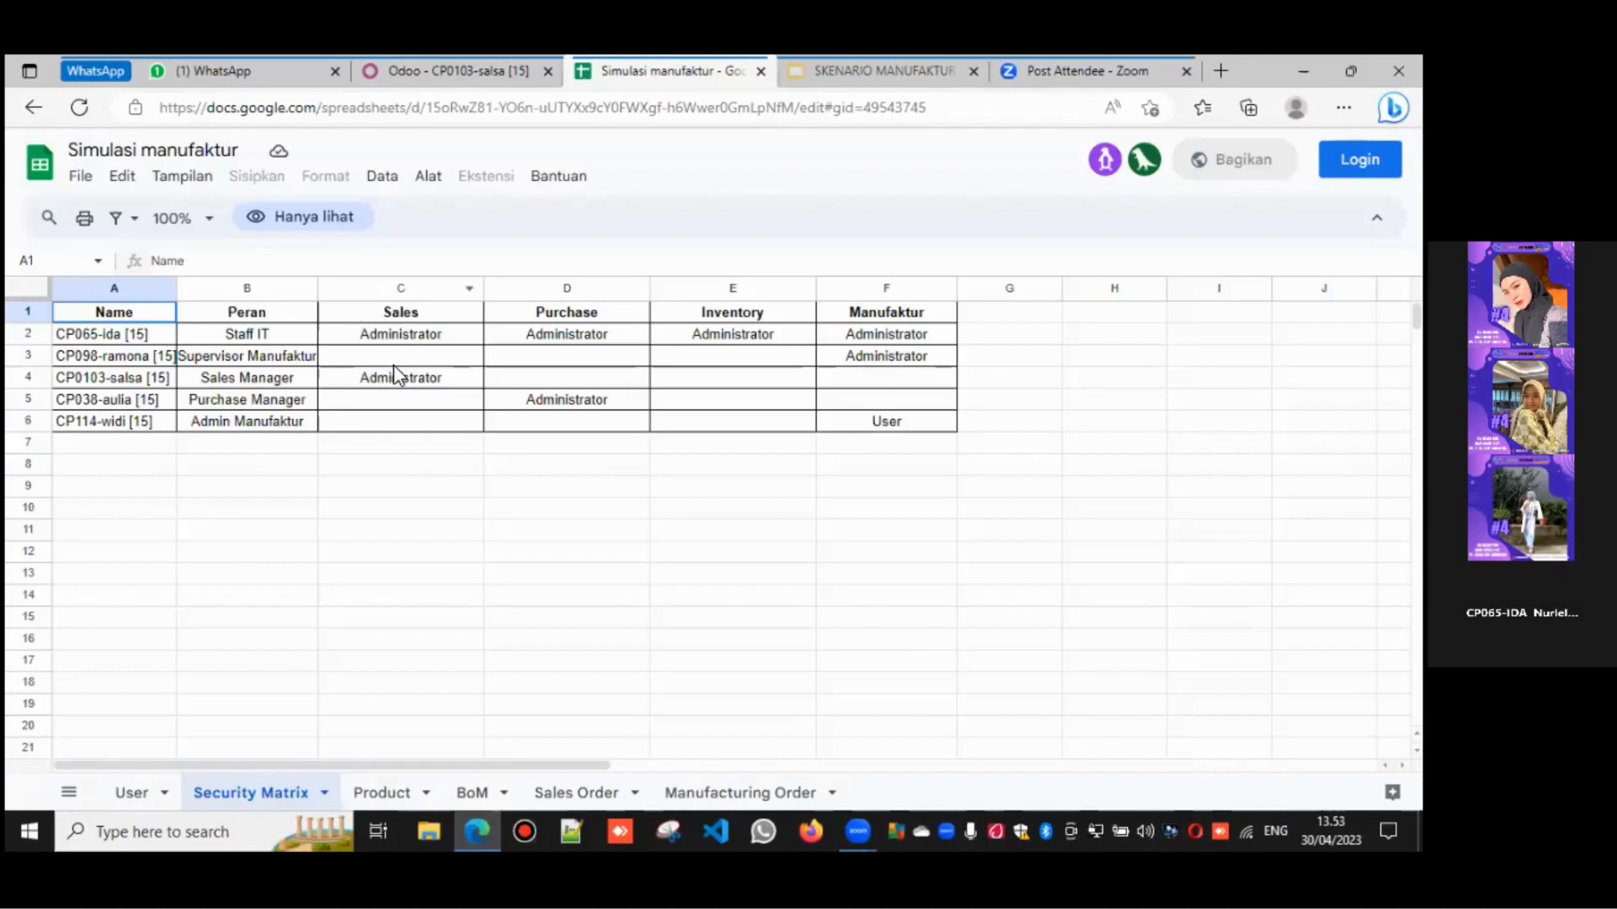
- Clear the Sales Manager's Inventory access and set Sales access to Administrator
click(496, 59)
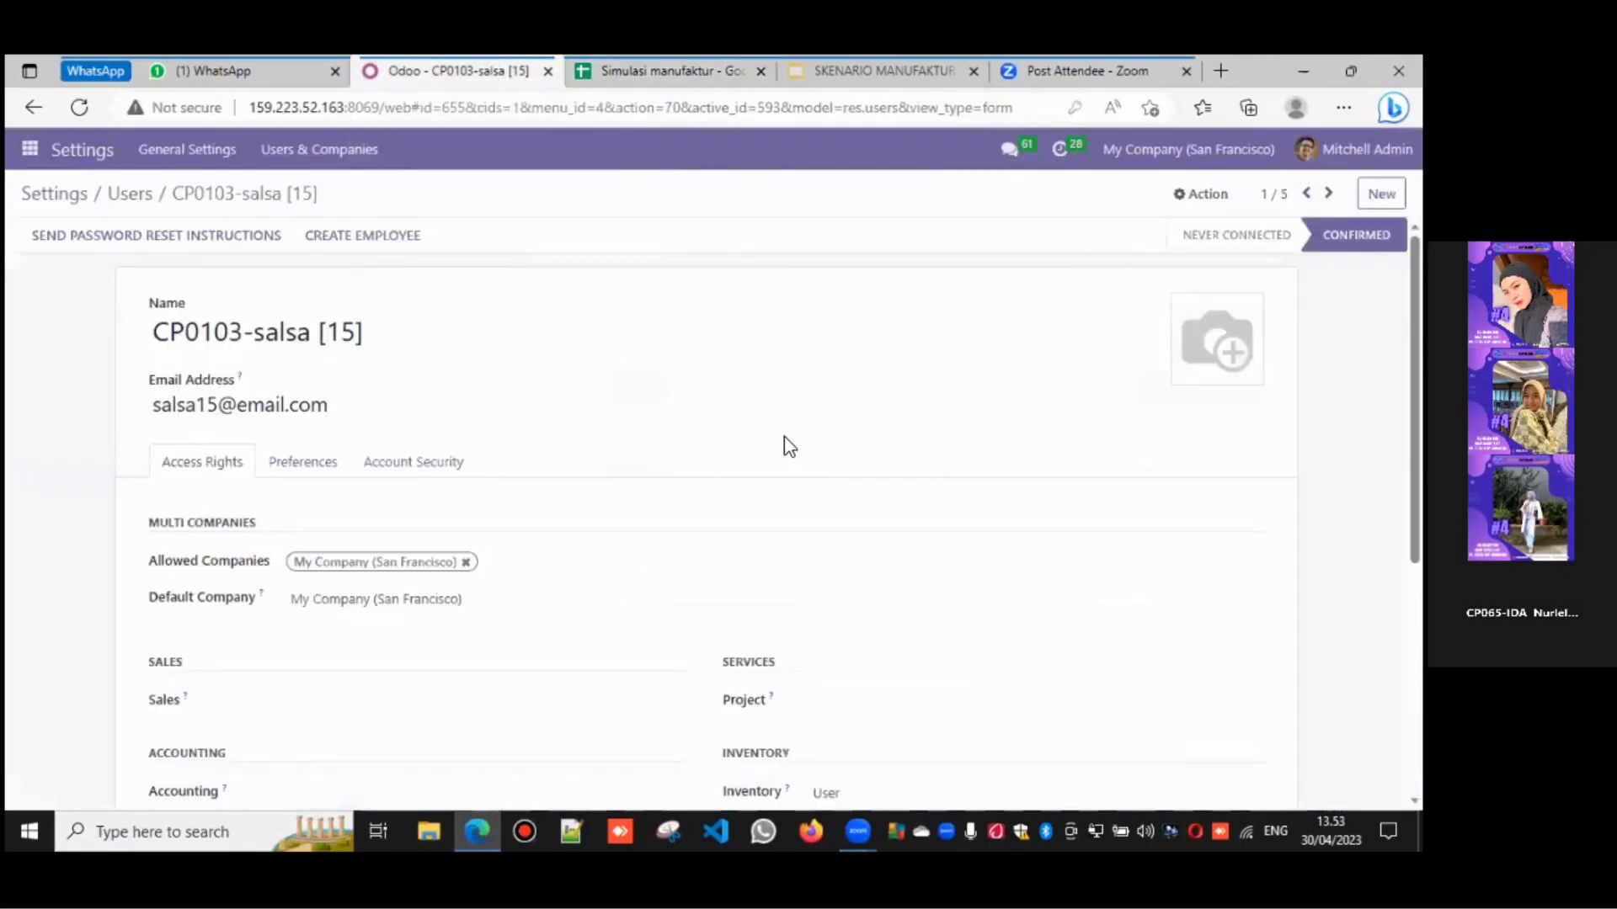
scroll(726, 515, down, 3)
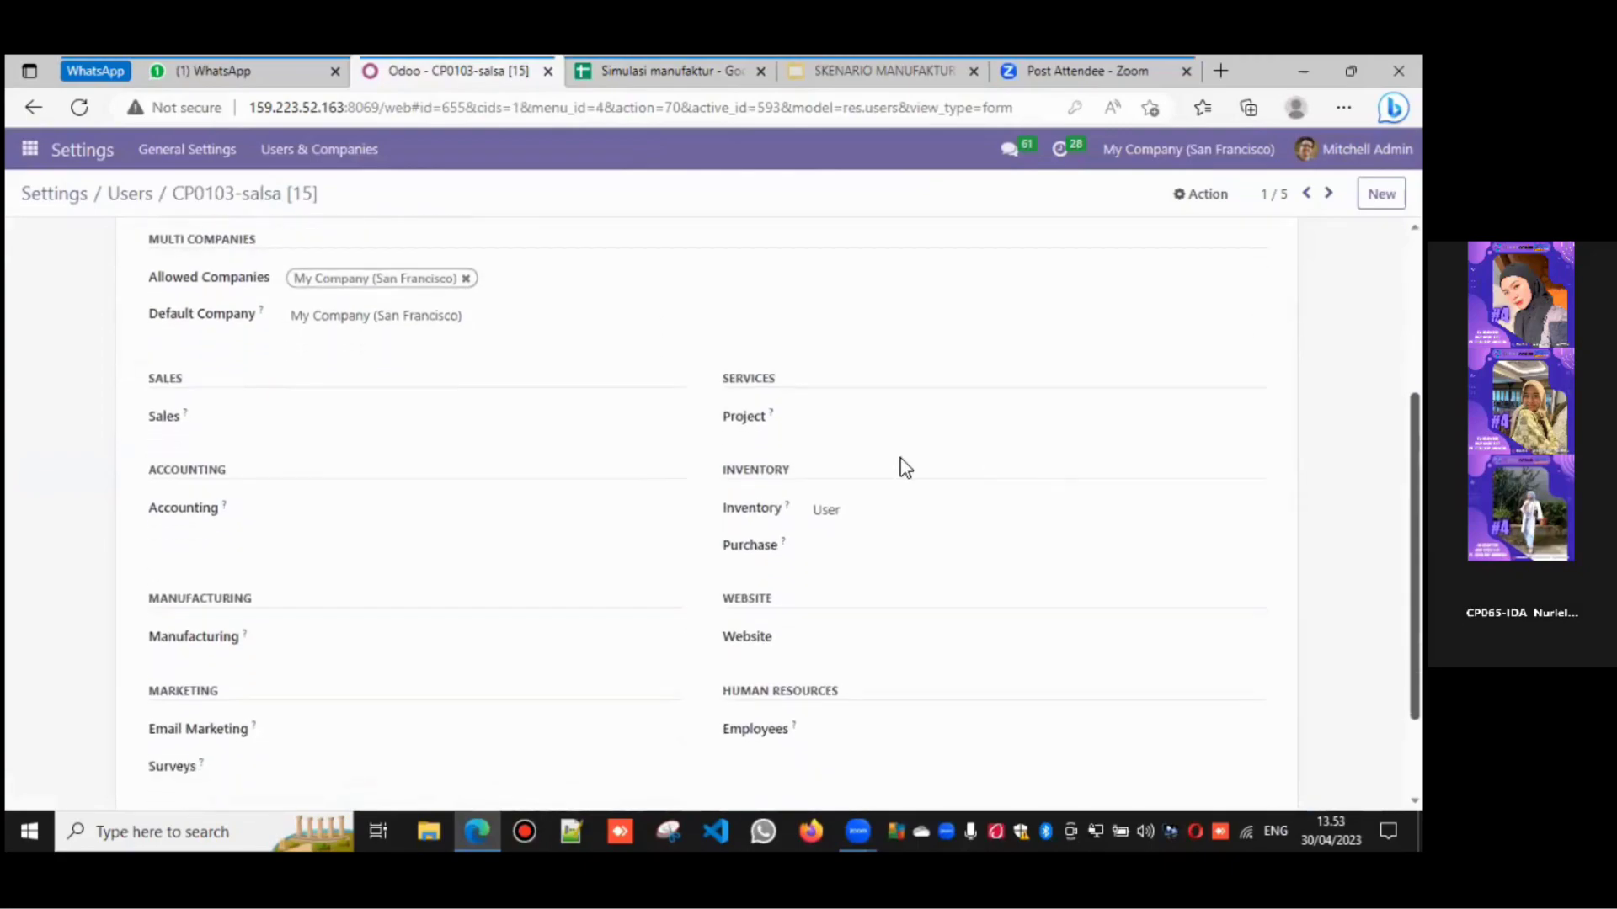
click(857, 511)
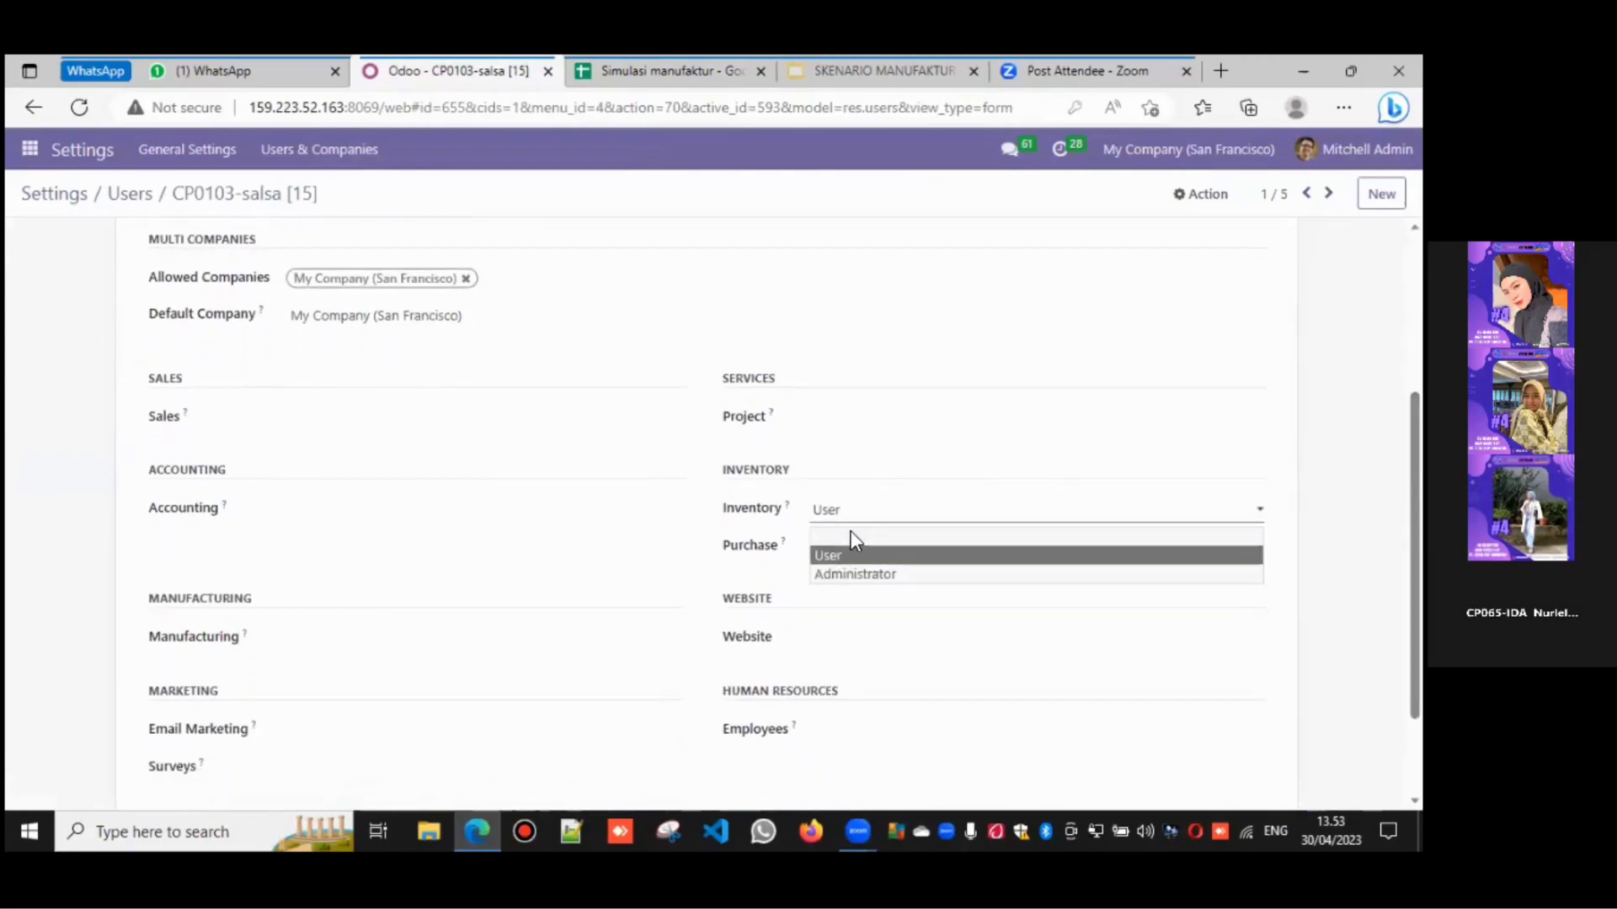
click(852, 537)
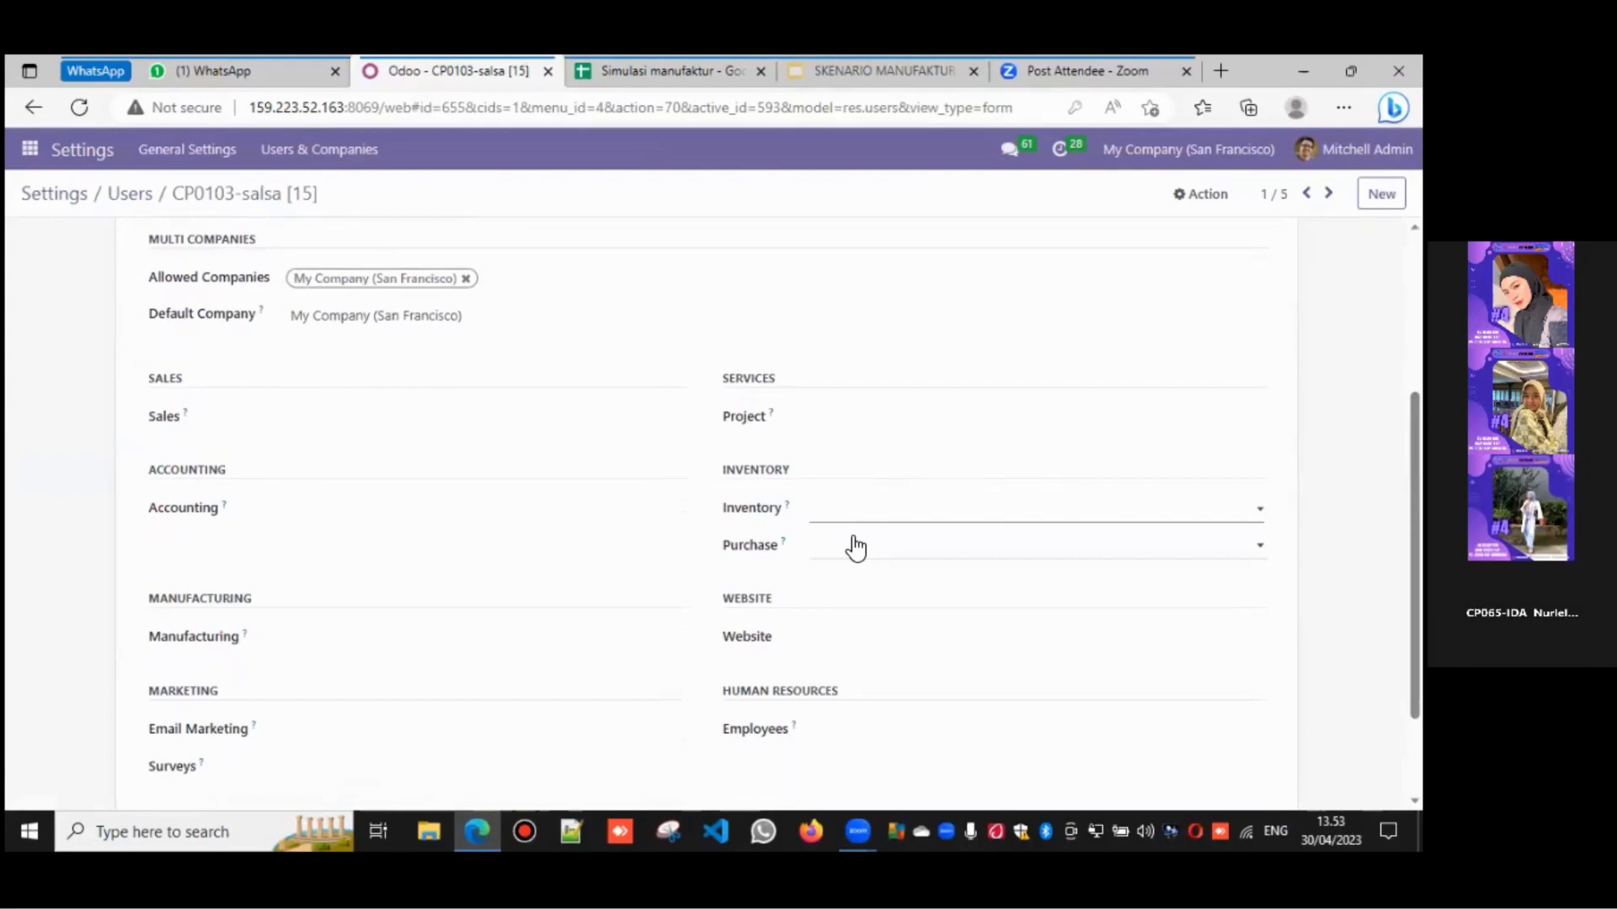
click(359, 423)
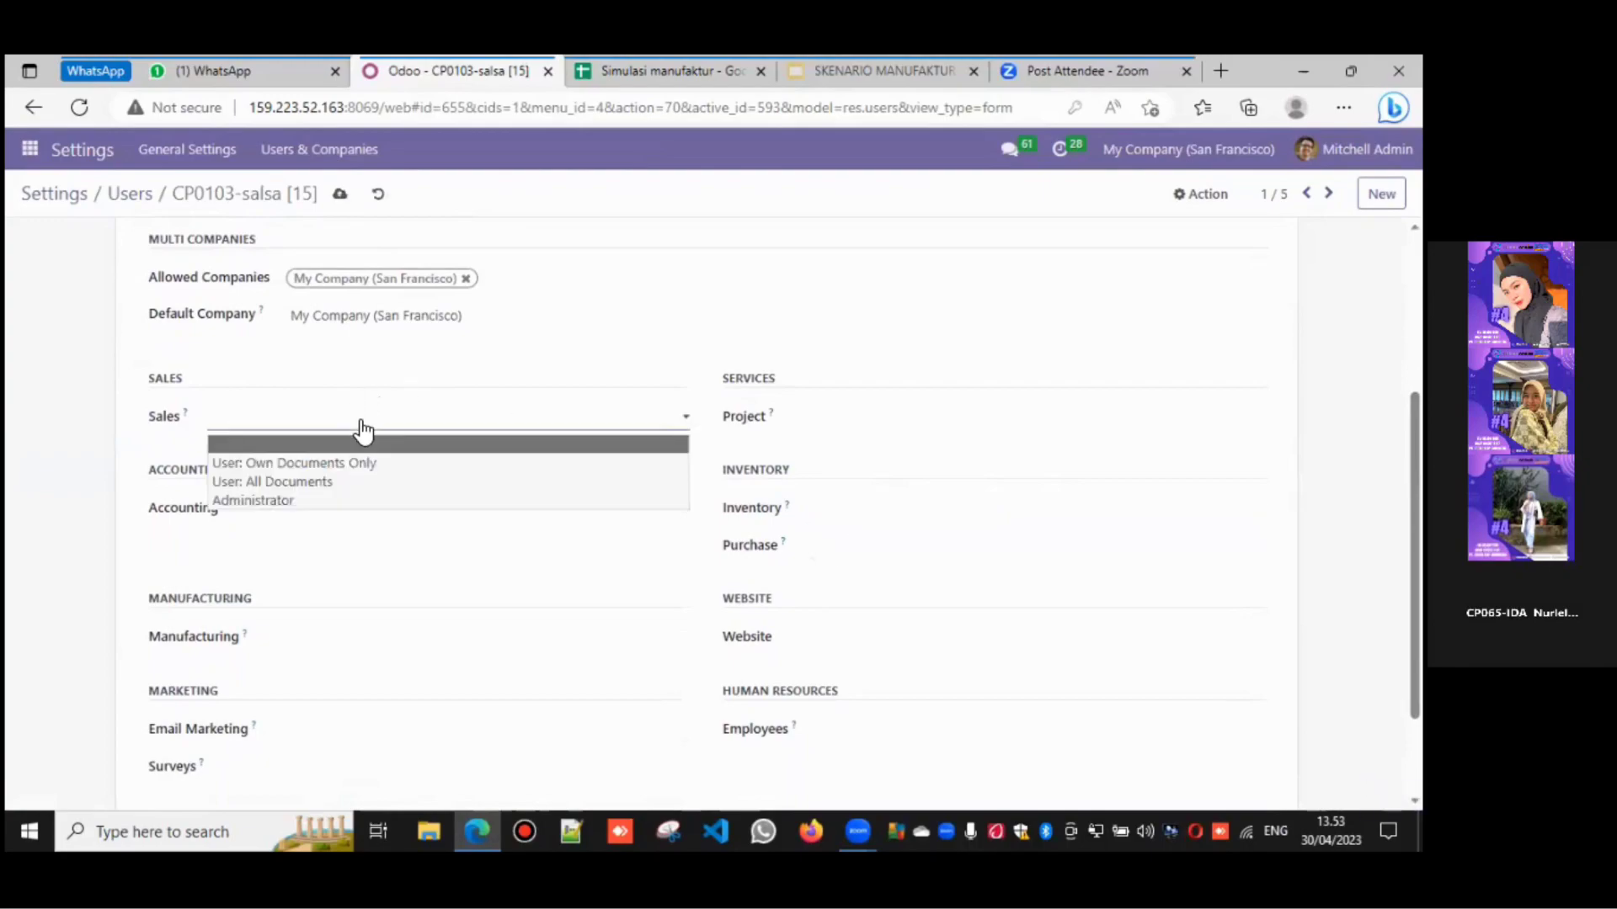
click(355, 503)
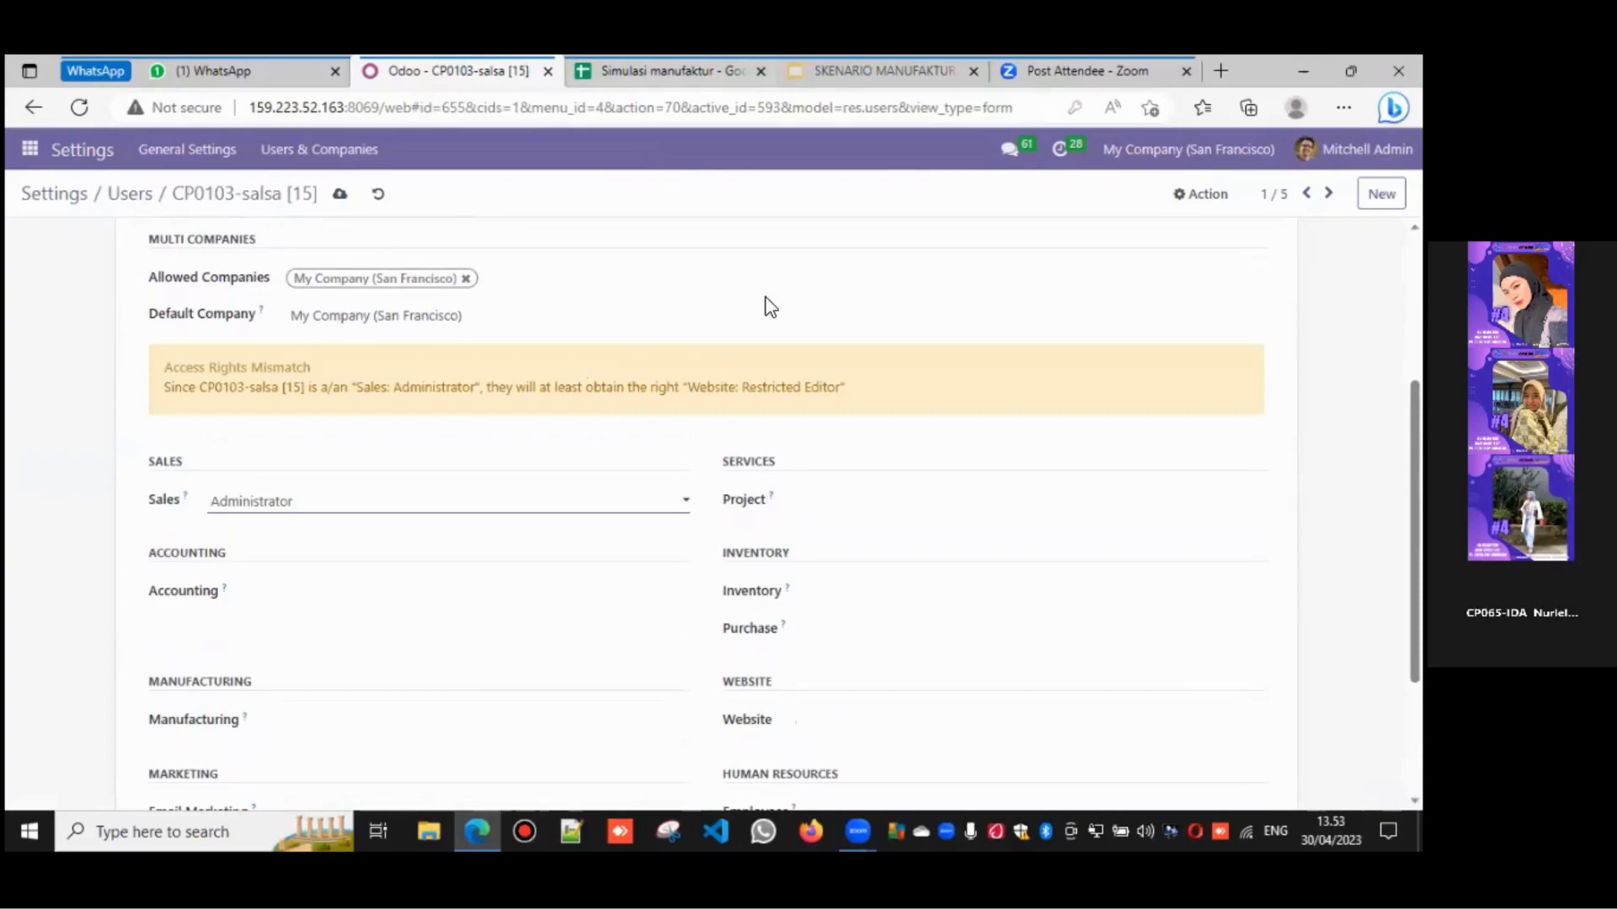
- Bring up the Change Password dialog for this user from the Action menu
scroll(768, 307, up, 3)
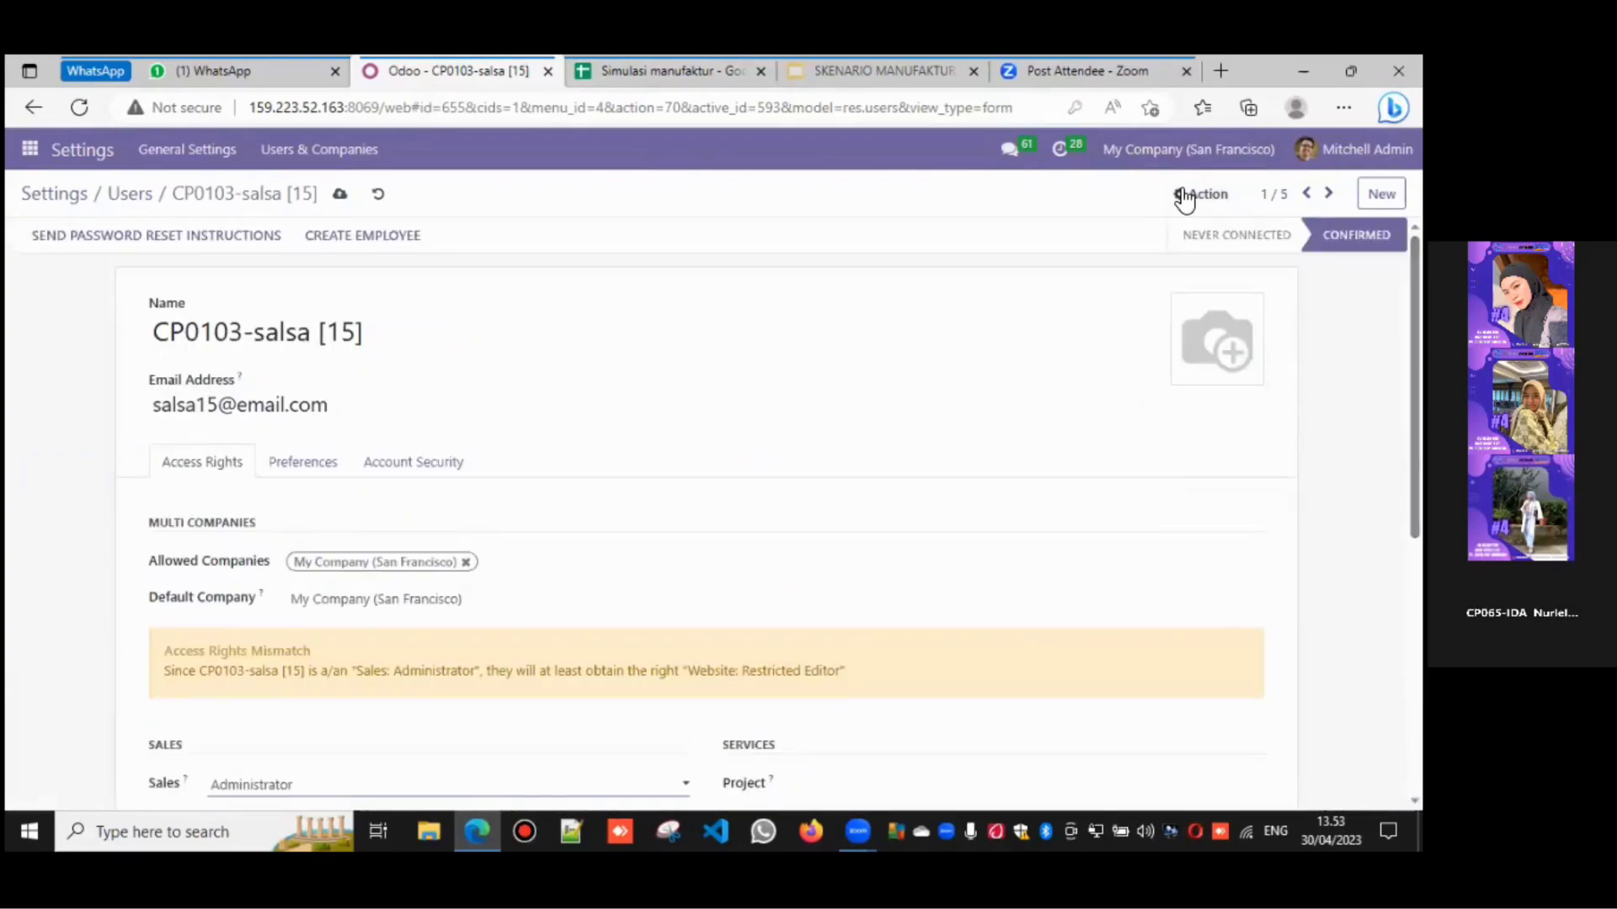
click(1185, 197)
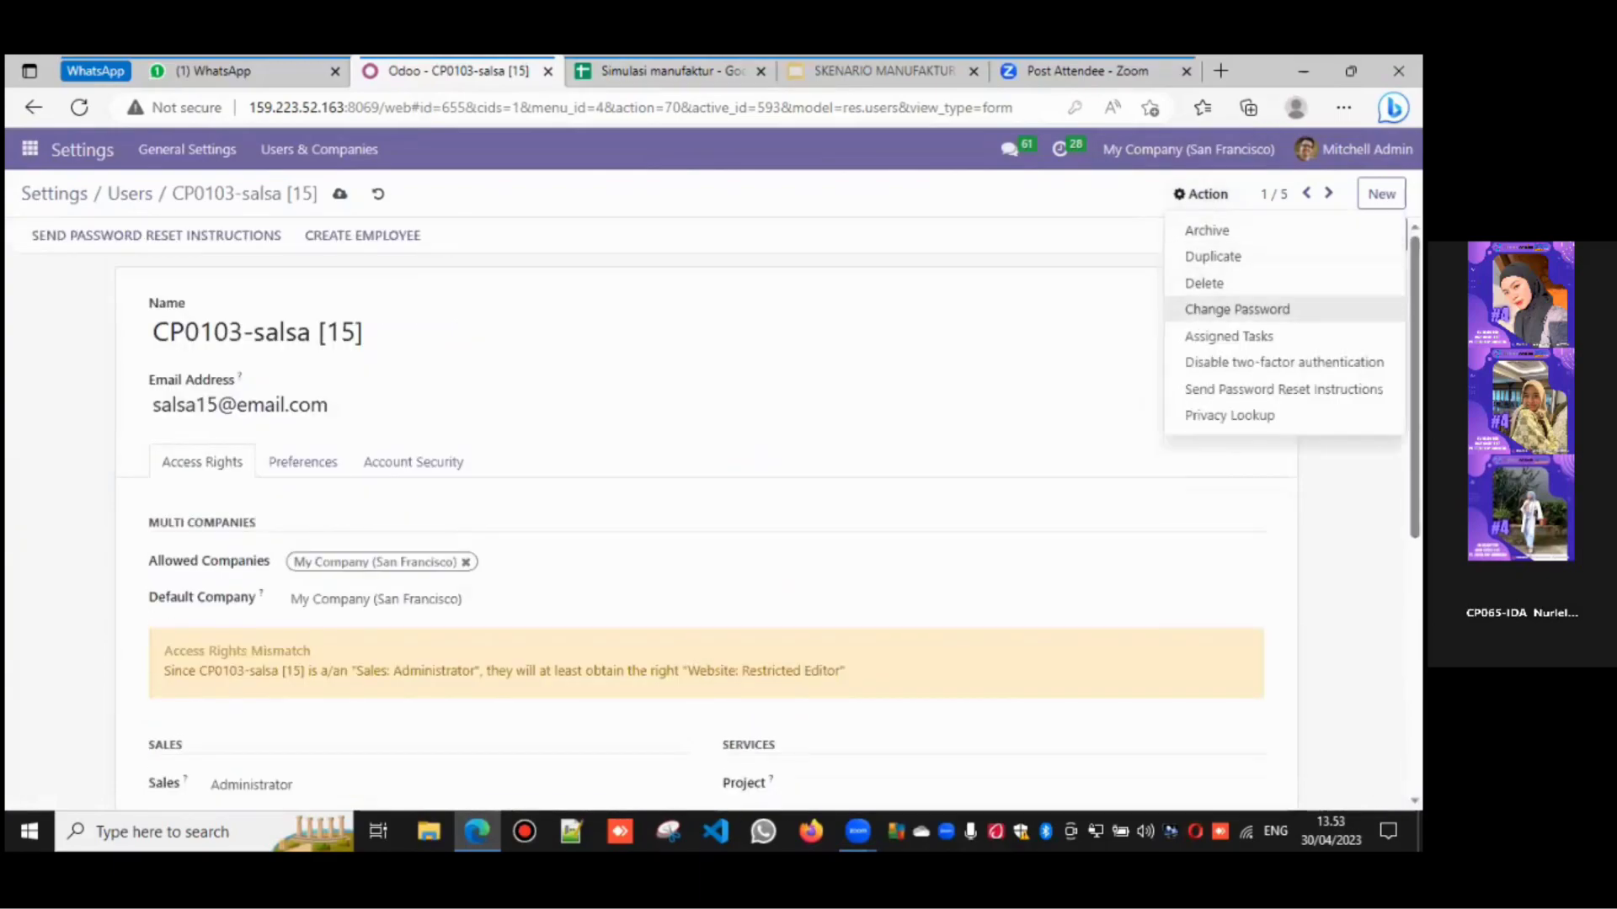
click(1236, 309)
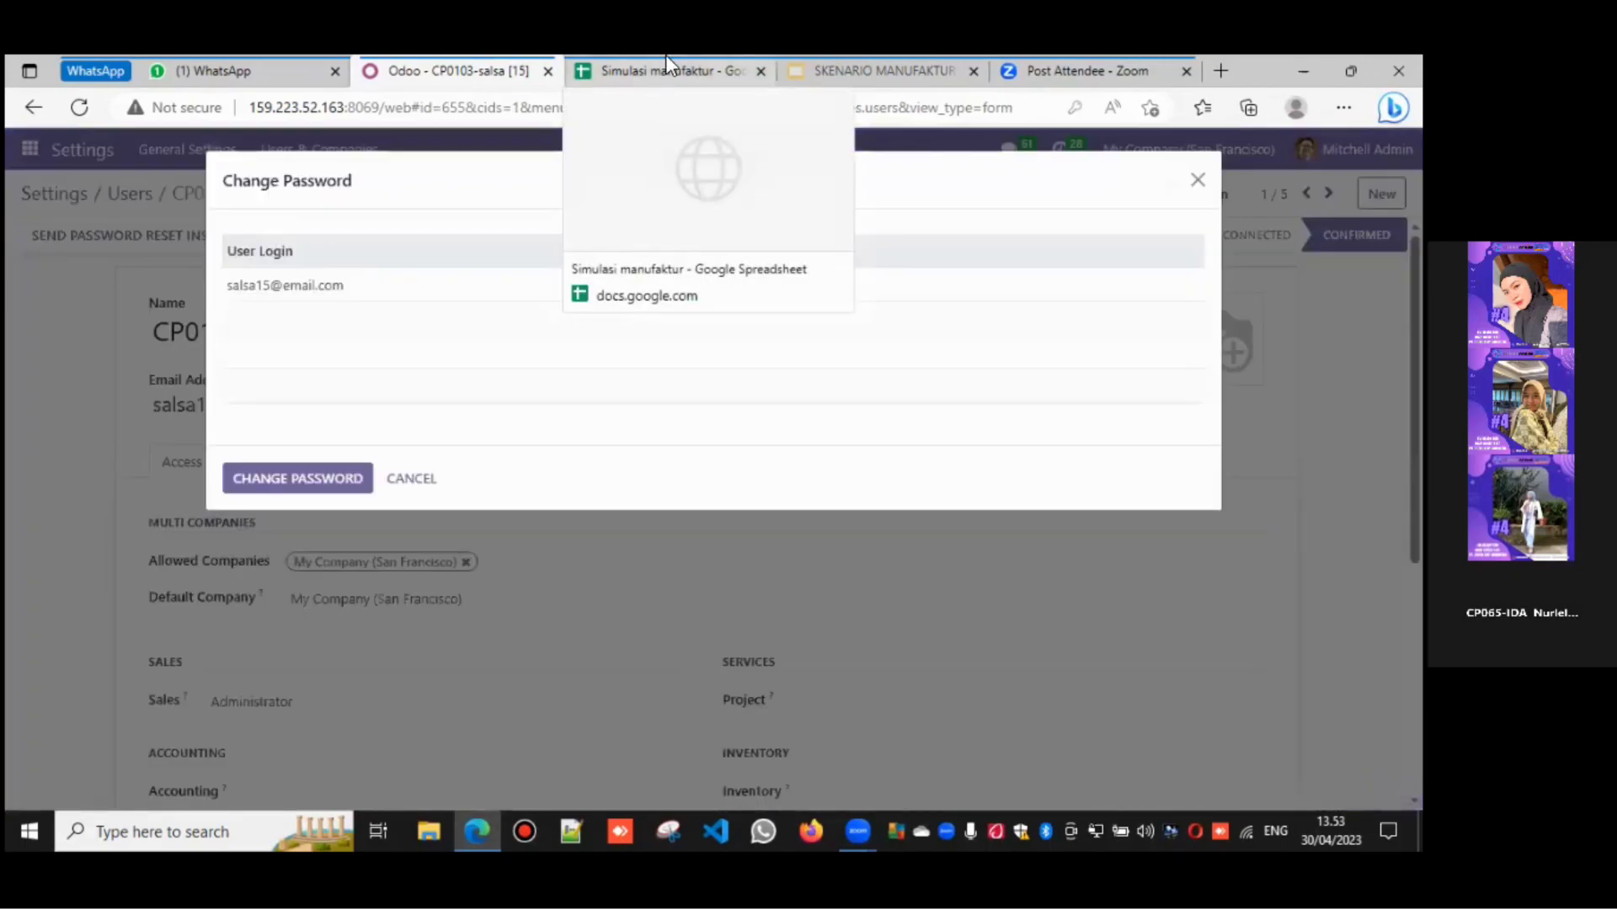
- Set the Sales Manager's new password using the value listed on the User sheet
click(666, 59)
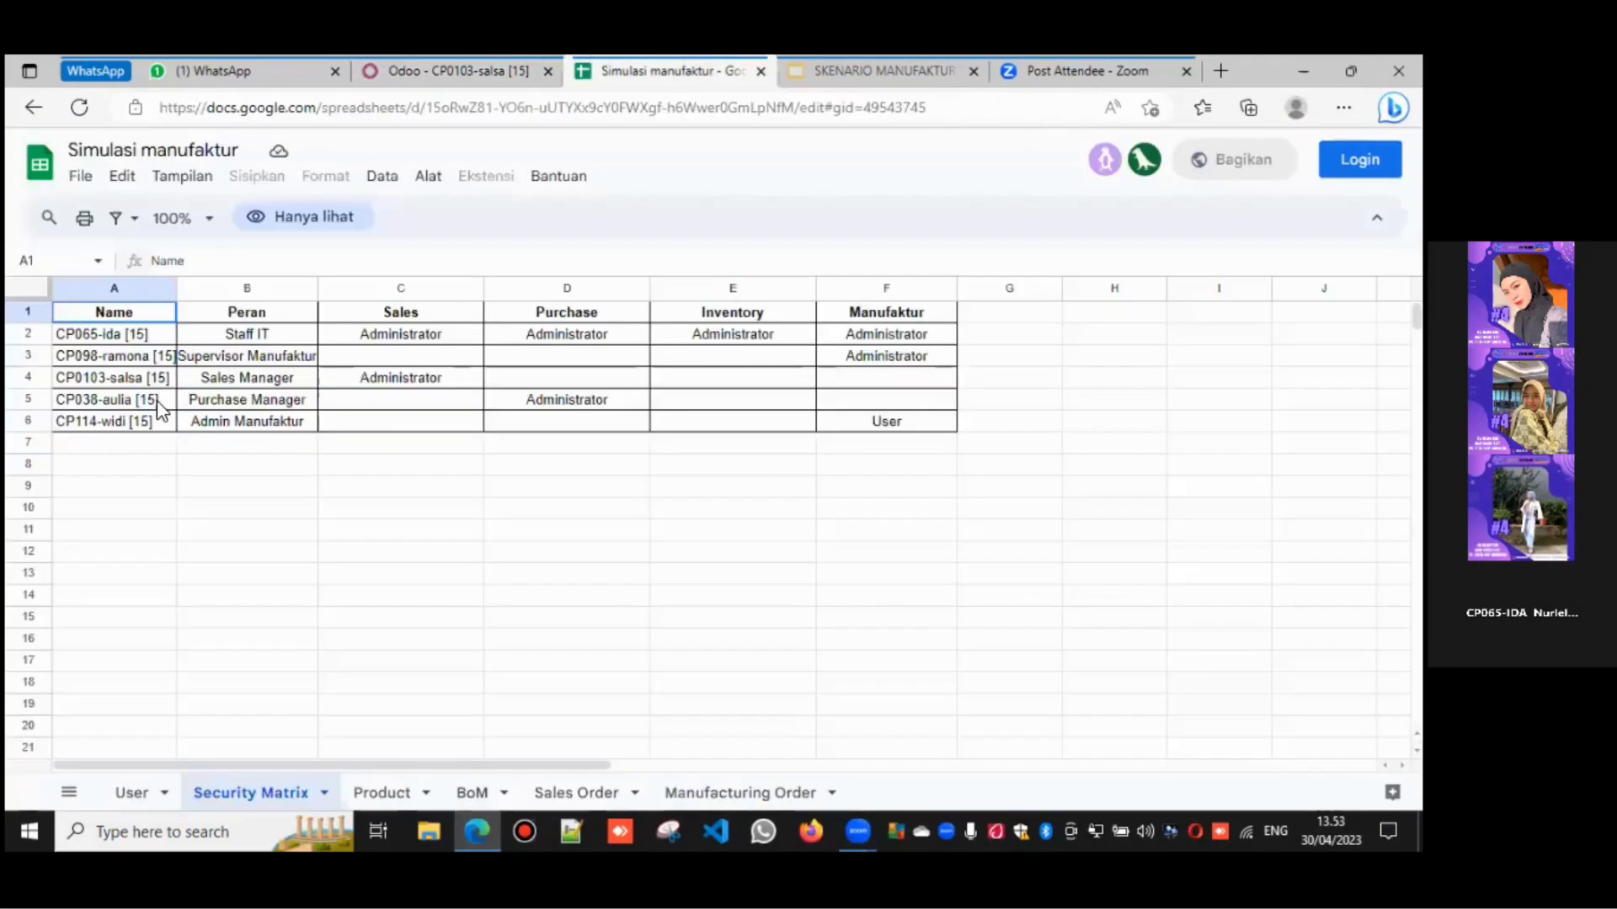
click(142, 792)
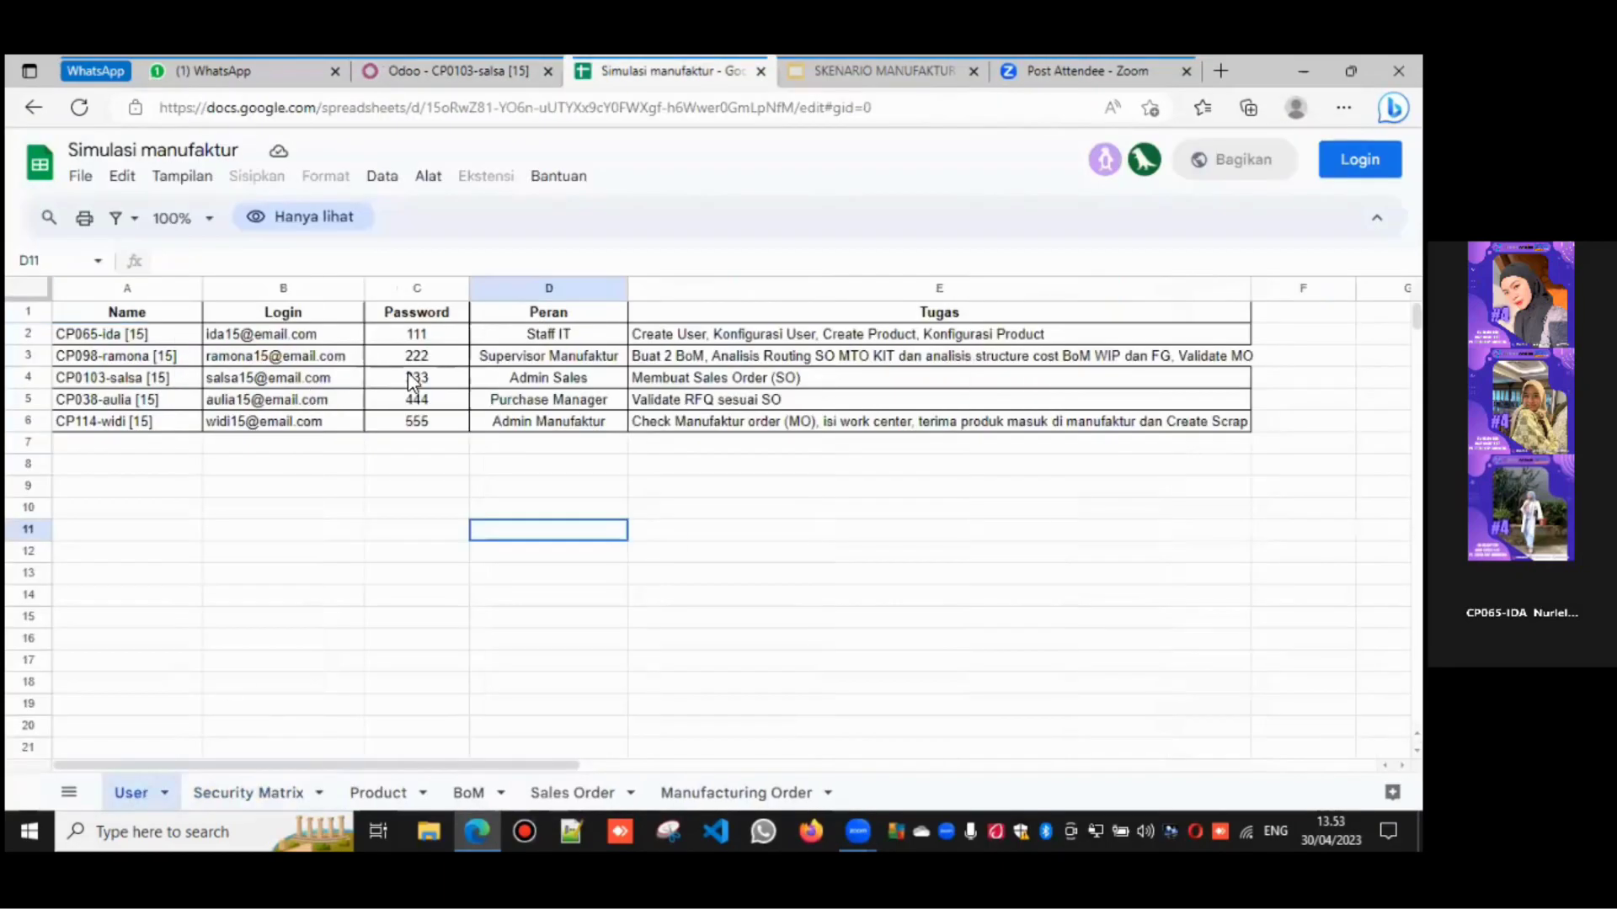
click(483, 73)
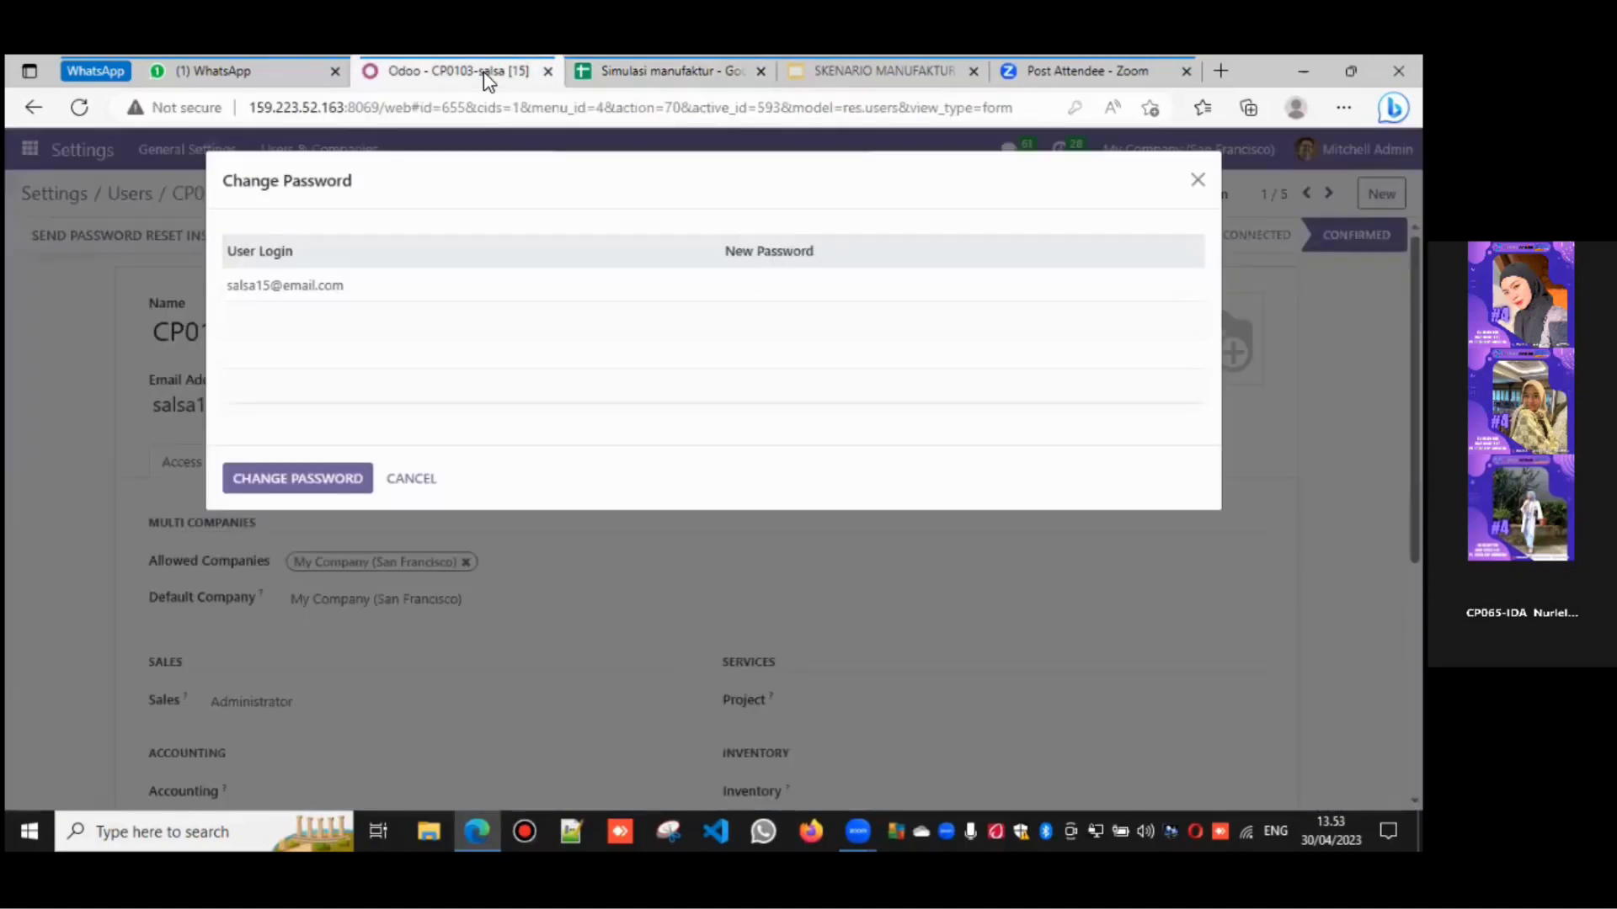
click(749, 281)
text(123)
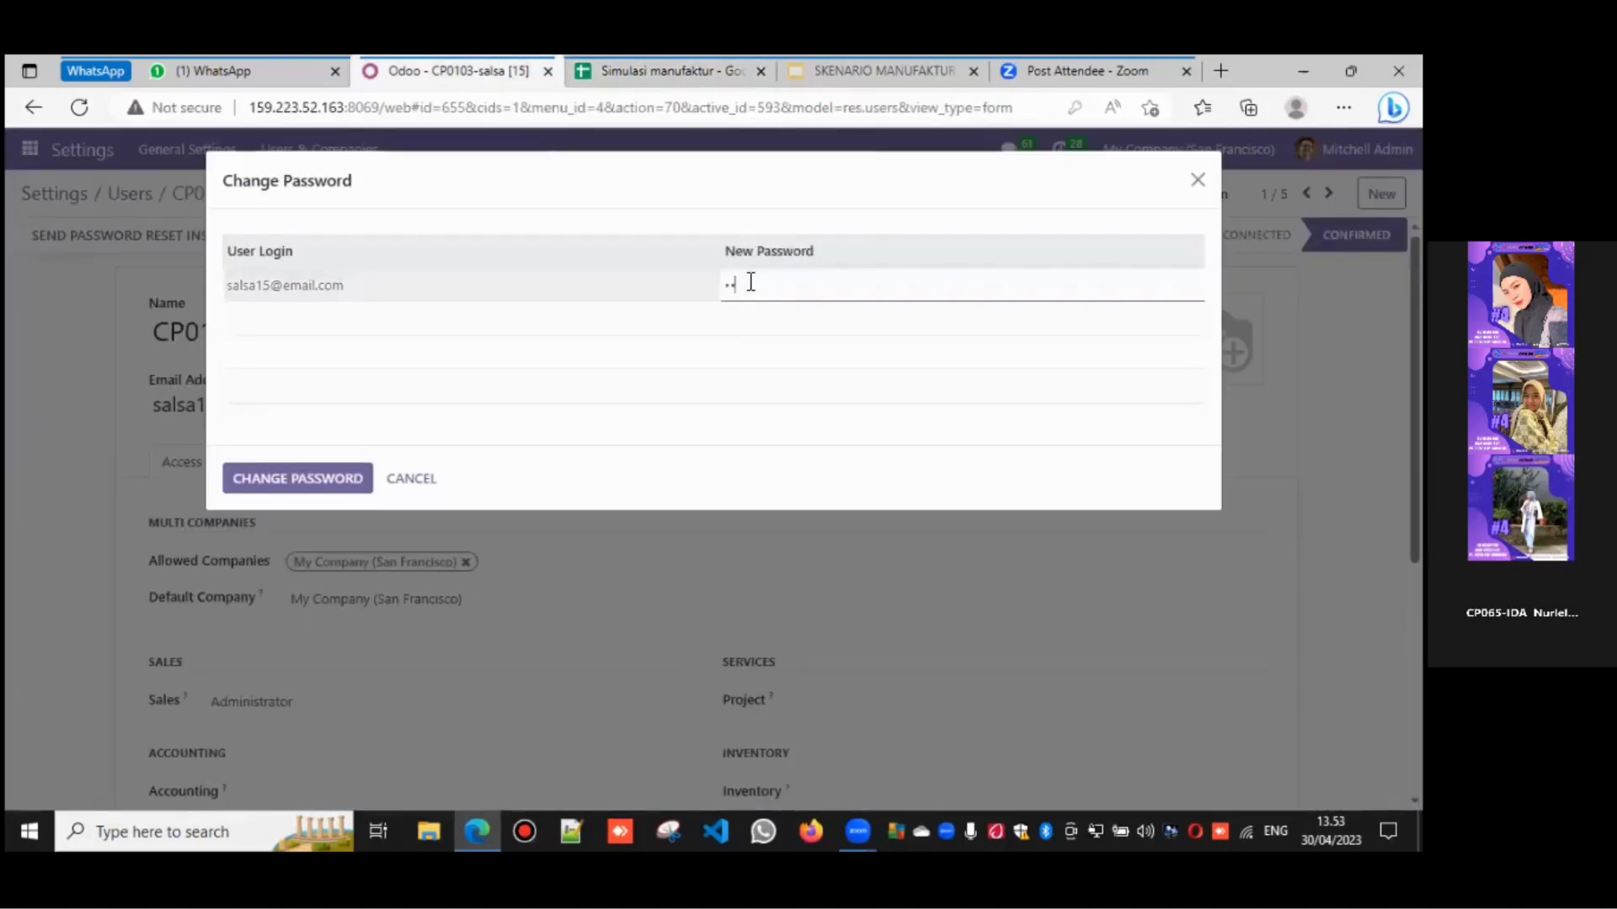
click(287, 469)
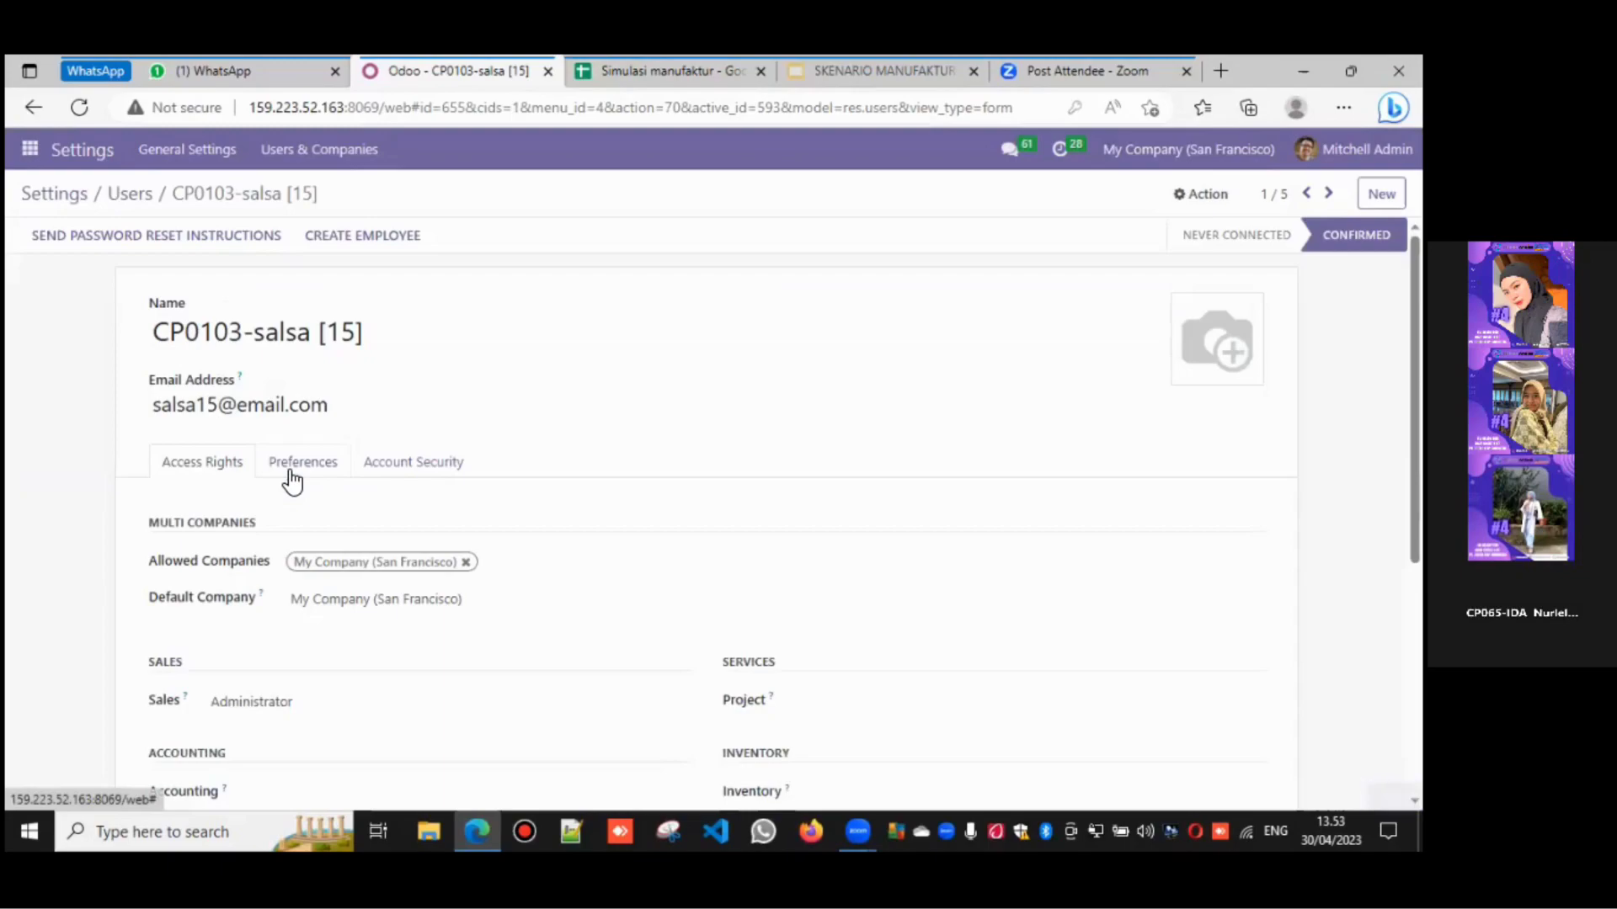
- Look over the salsa user's access rights and return to the Users list
scroll(713, 513, down, 3)
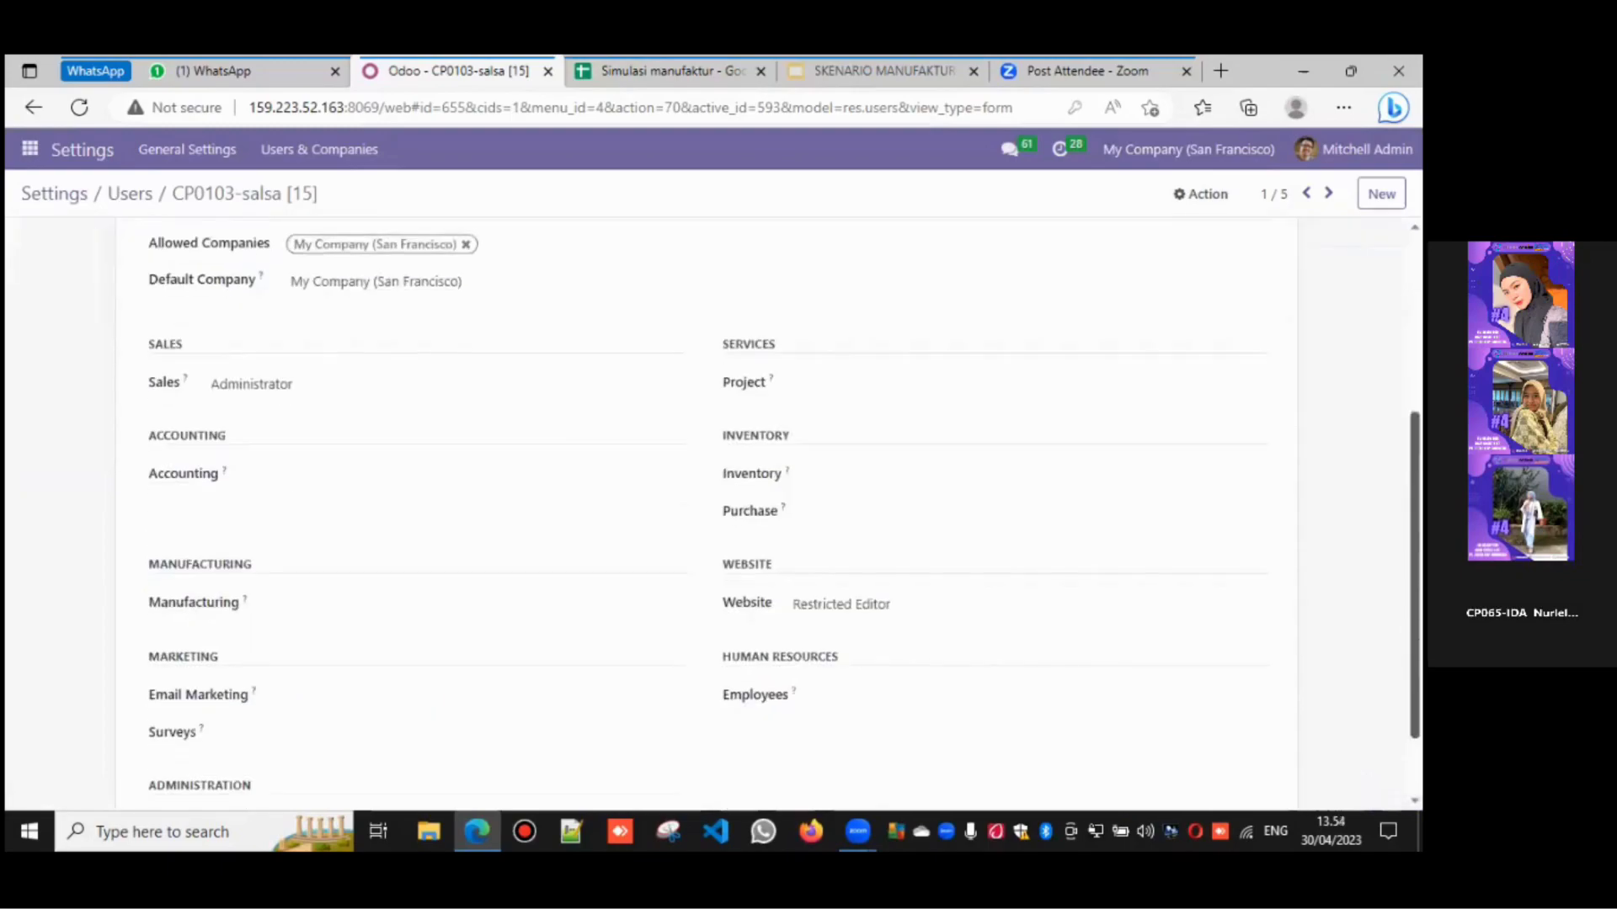
scroll(712, 513, up, 3)
scroll(713, 513, down, 3)
scroll(712, 514, up, 3)
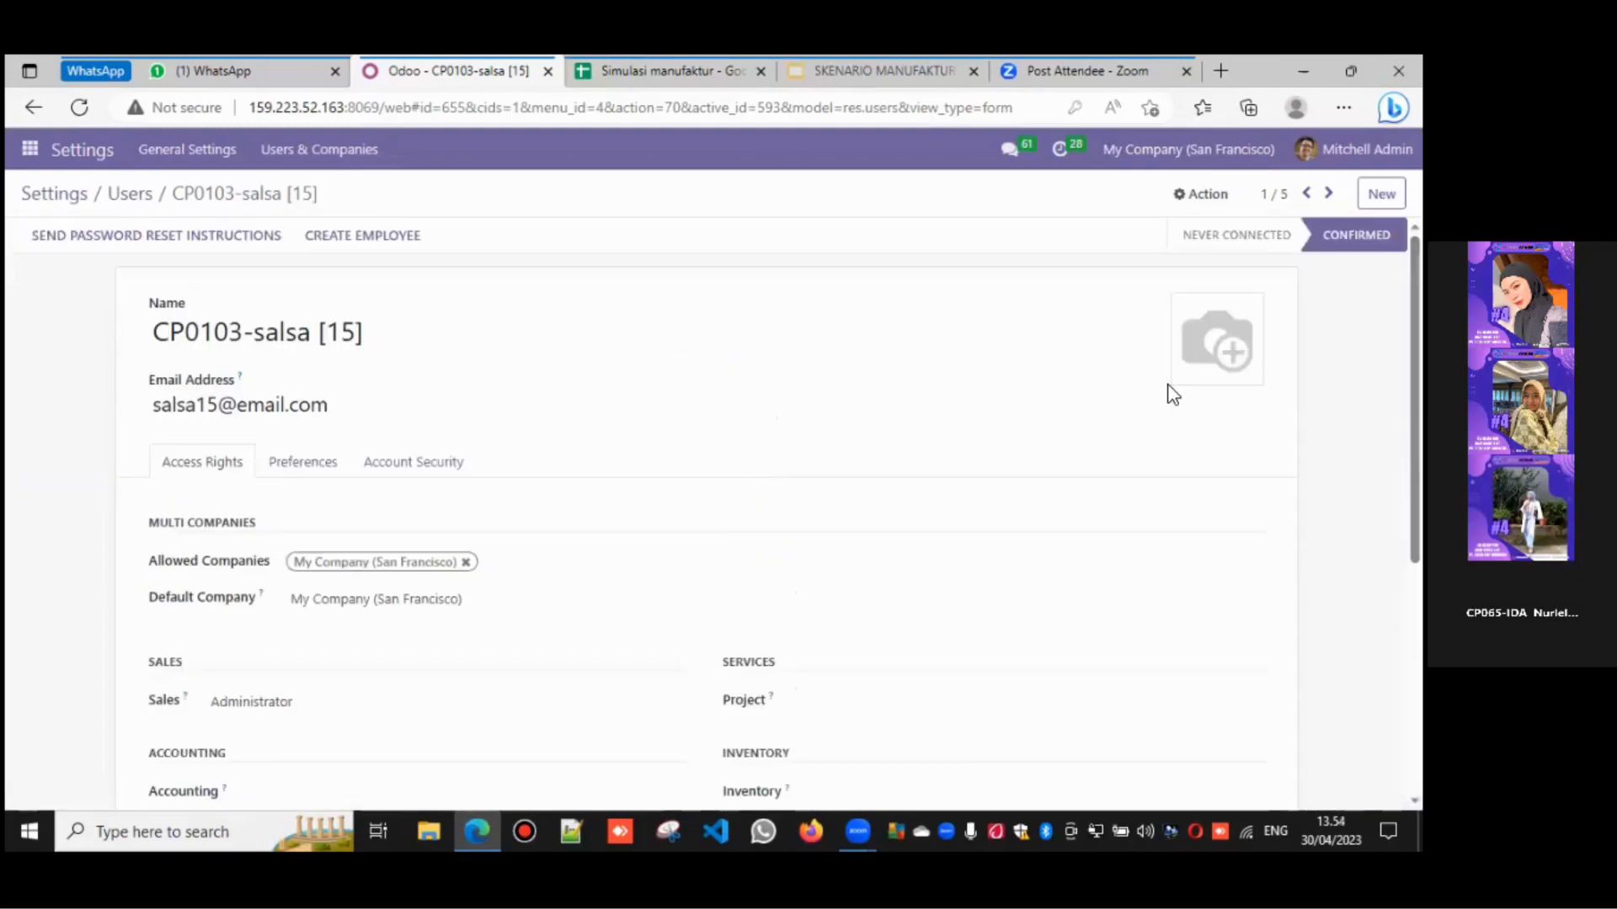
click(129, 197)
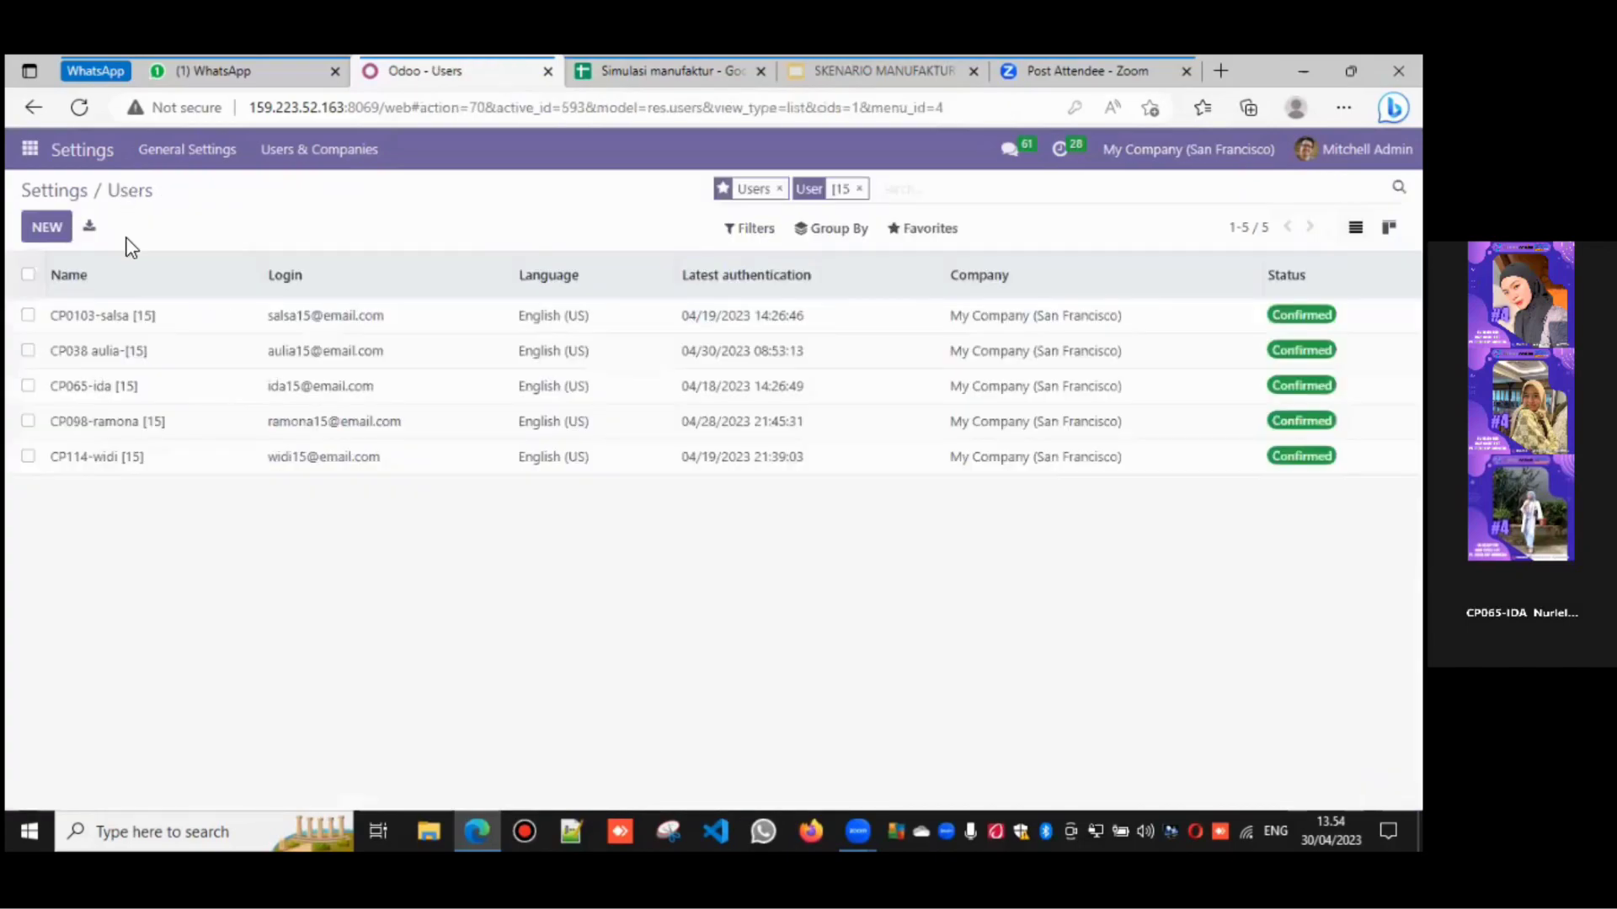
- Open CP038 aulia-[15]'s user record and check her row in the Security Matrix
click(129, 354)
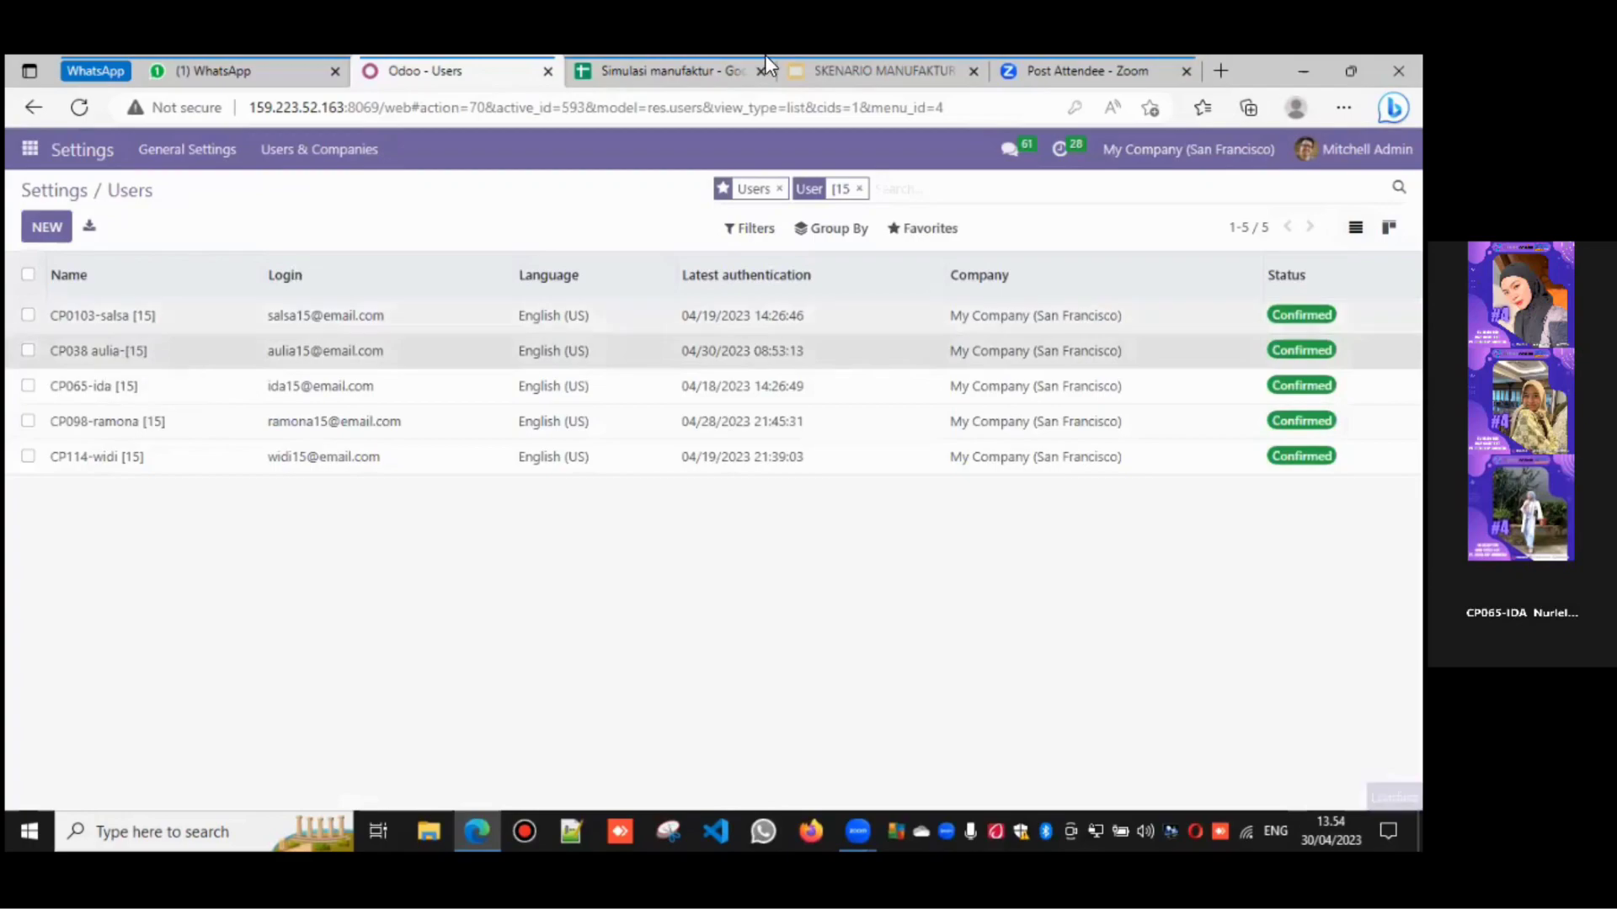
click(666, 71)
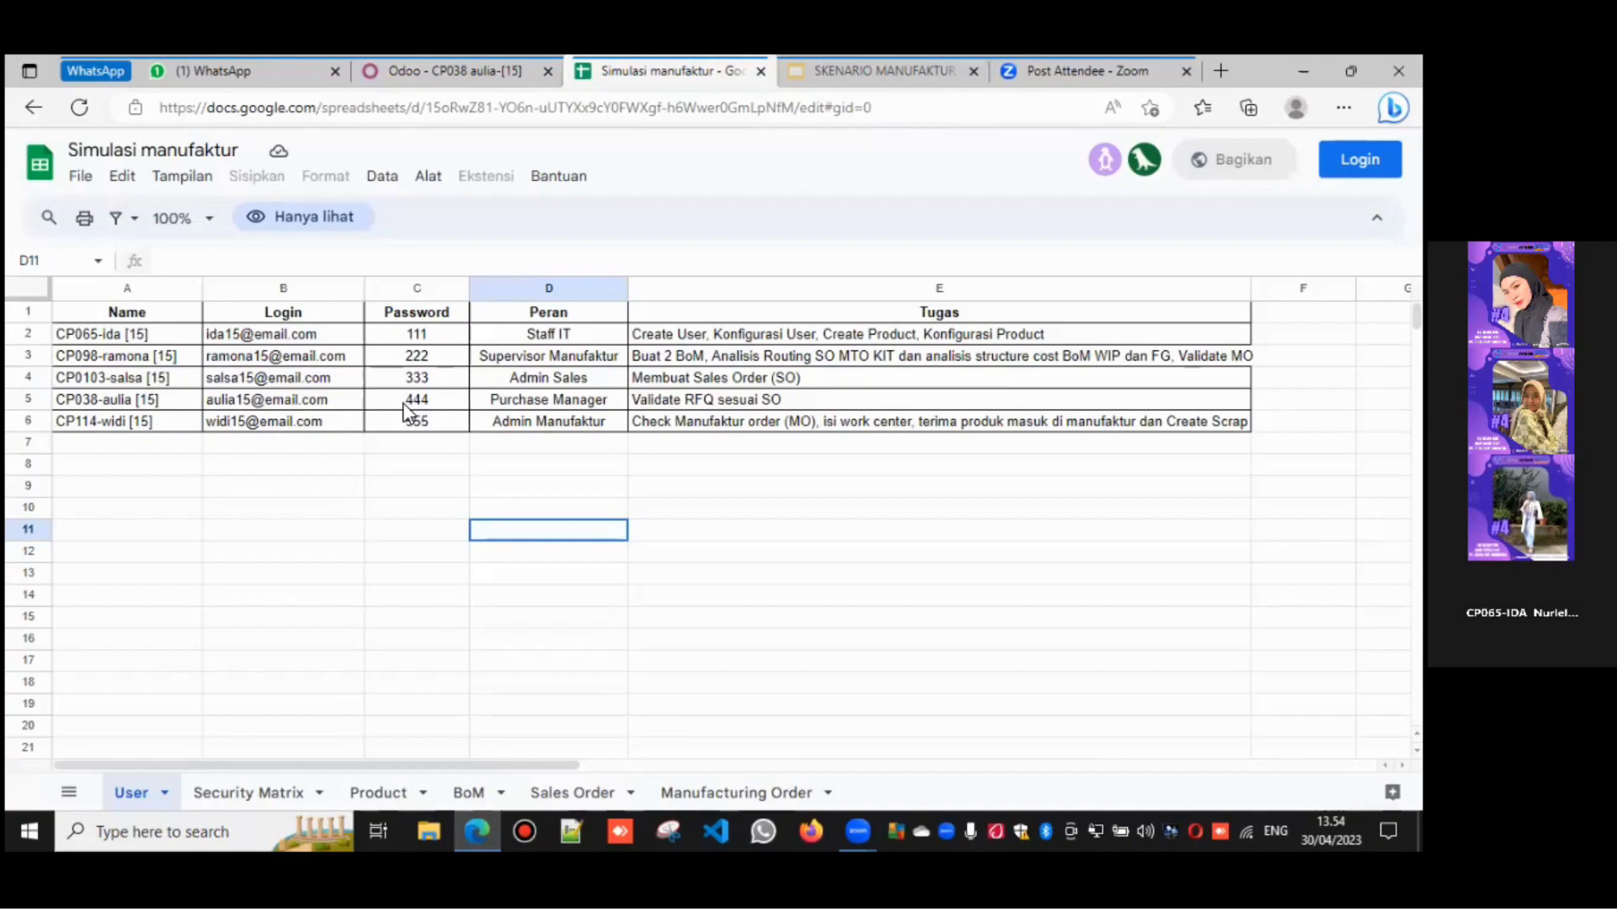
click(217, 807)
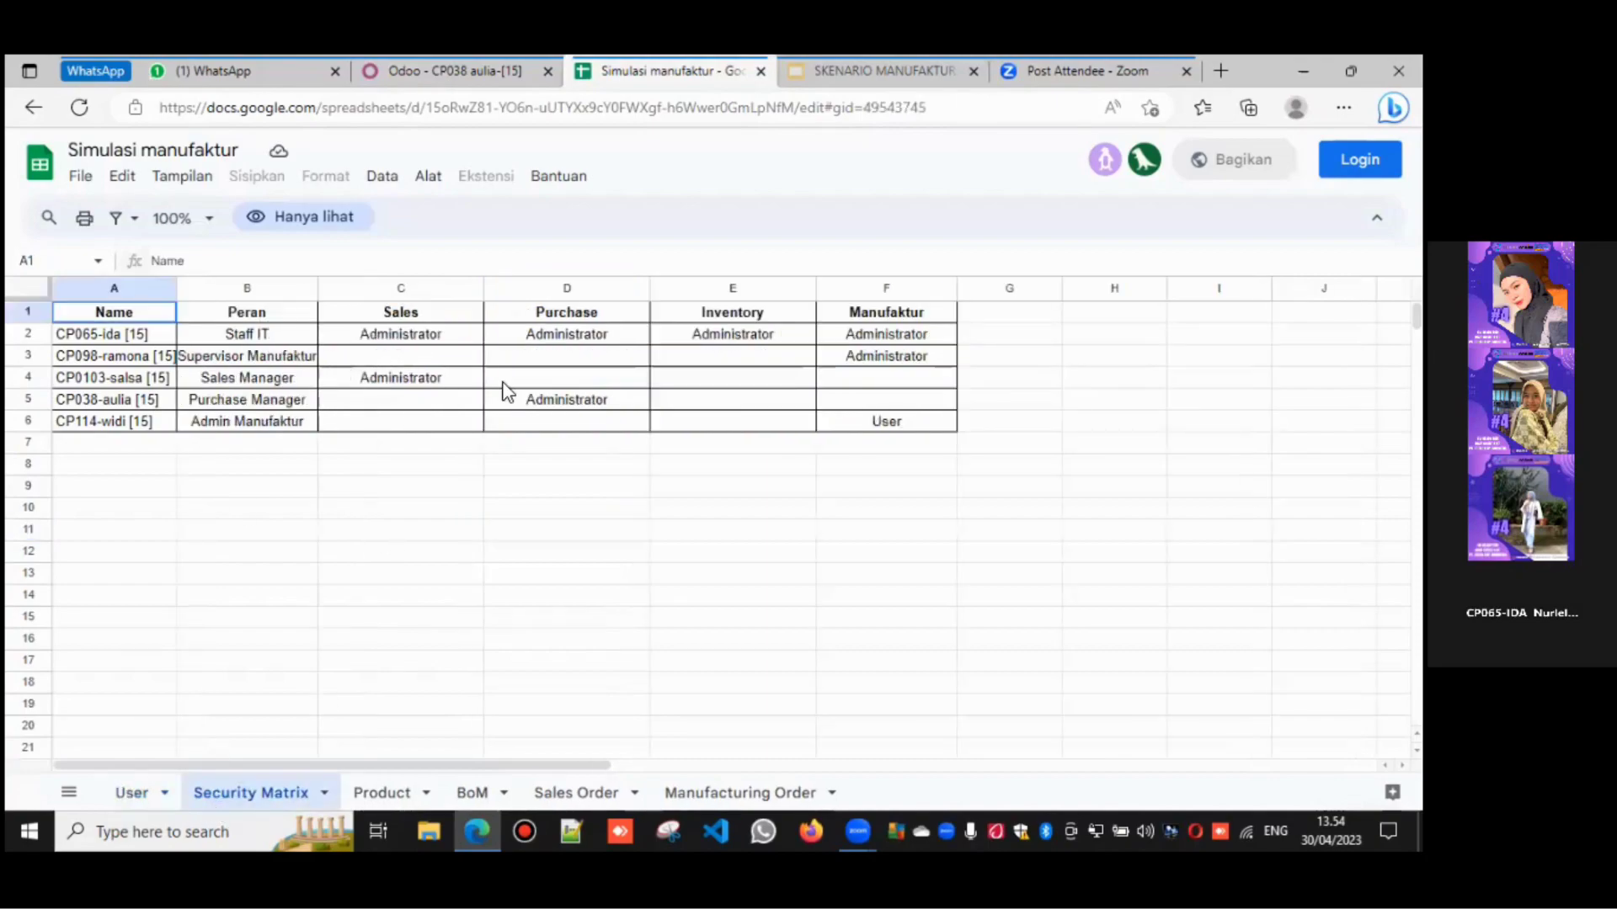
click(428, 57)
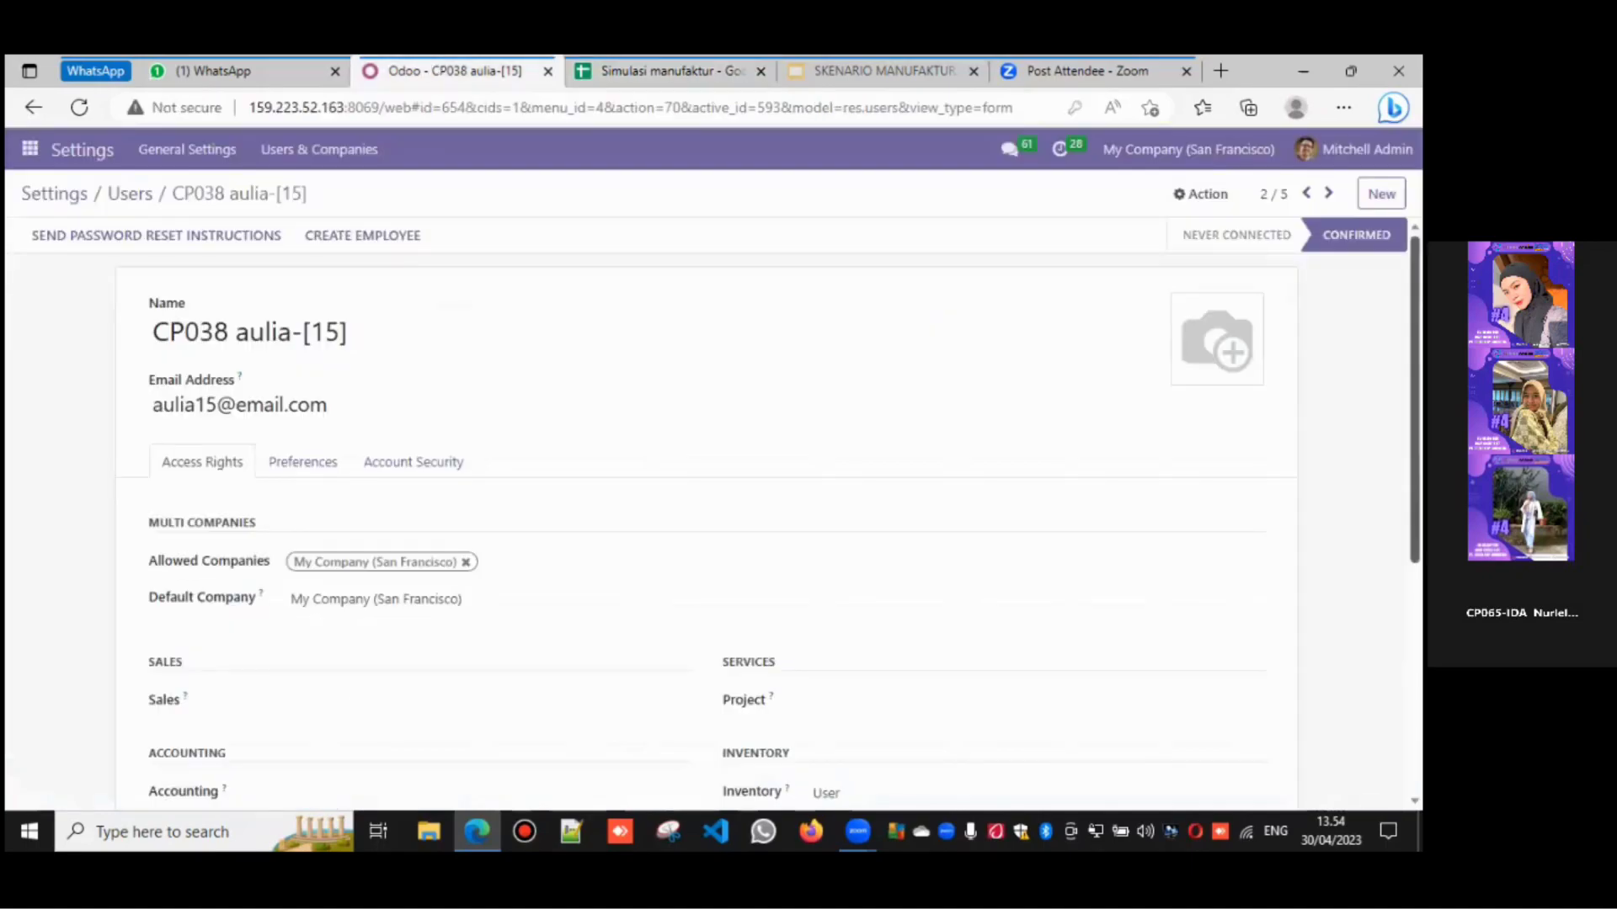
- Clear her Inventory access and set Purchase access to Administrator
scroll(948, 623, down, 2)
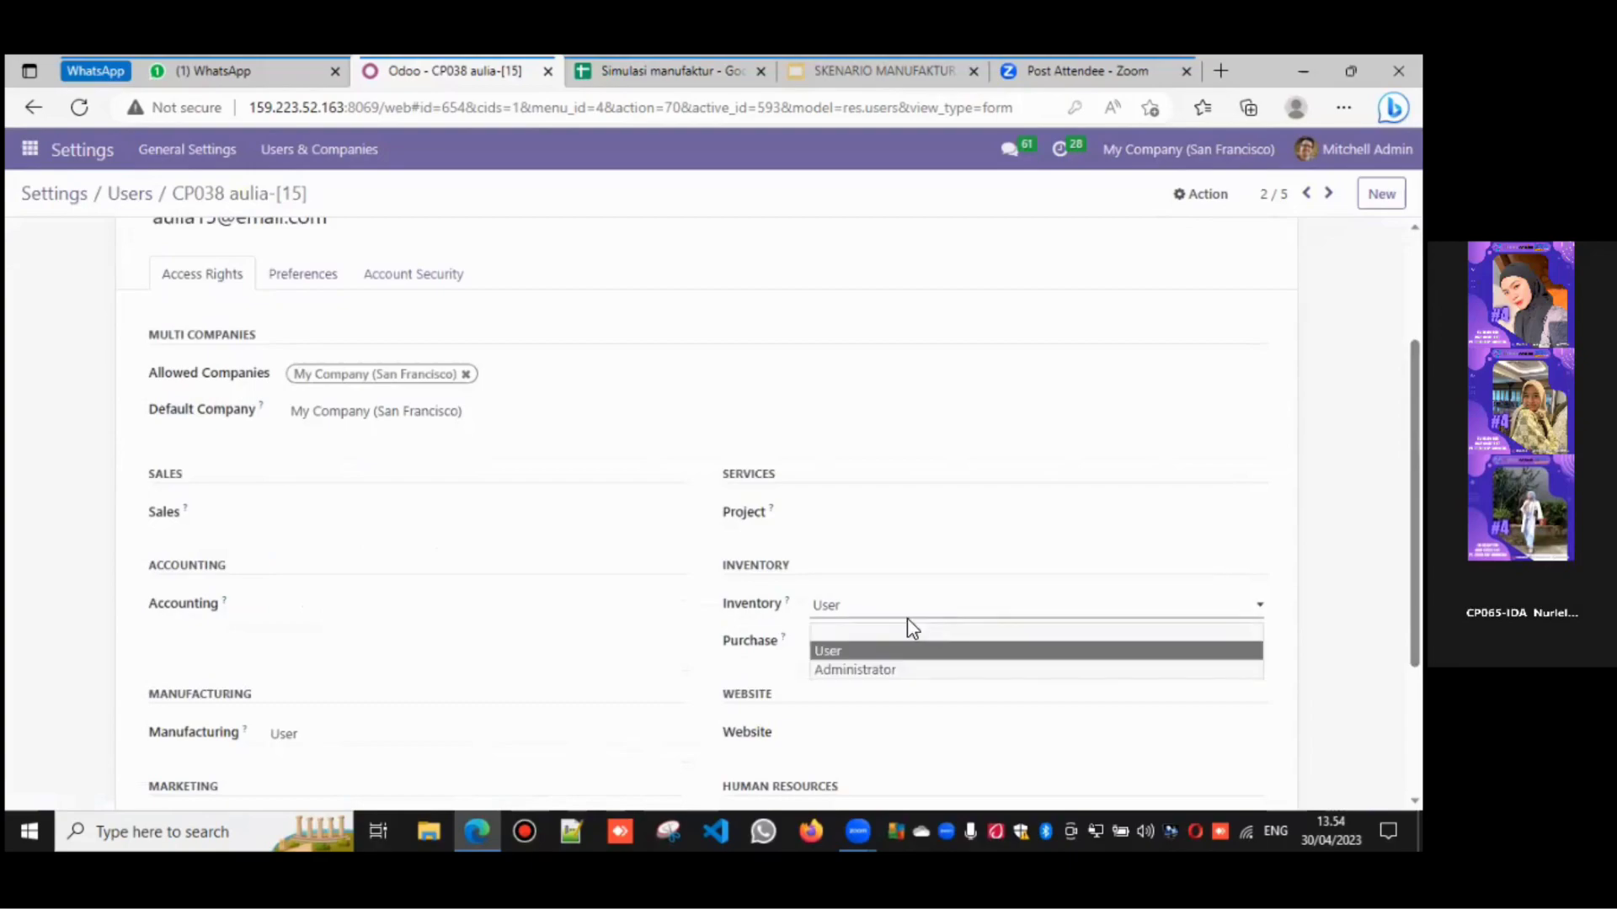
click(901, 631)
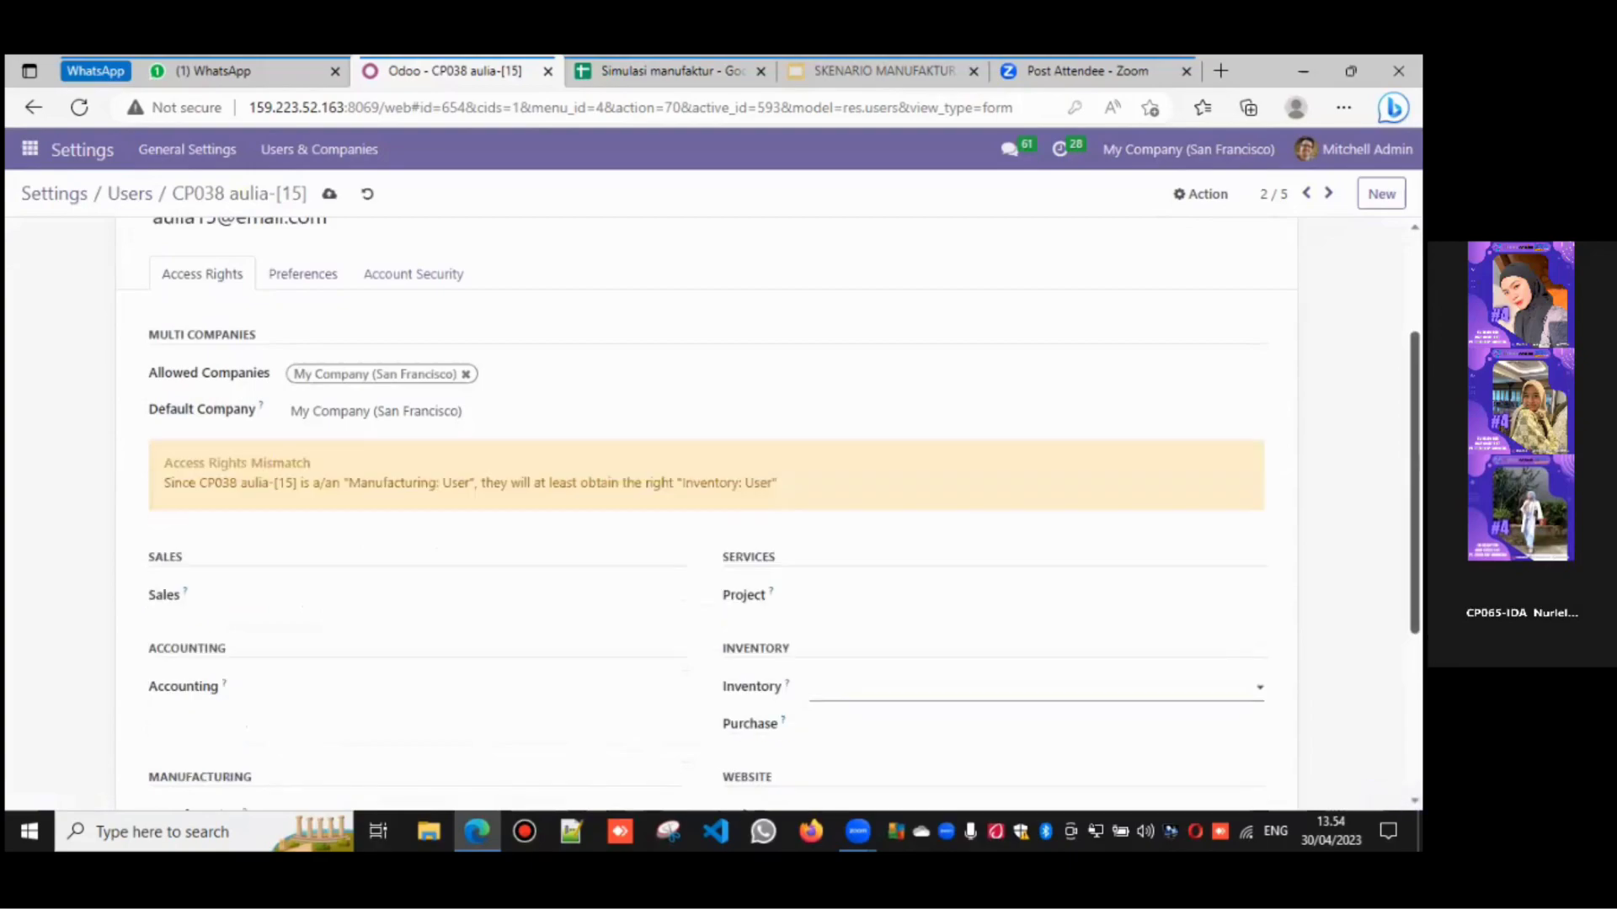
scroll(708, 505, down, 4)
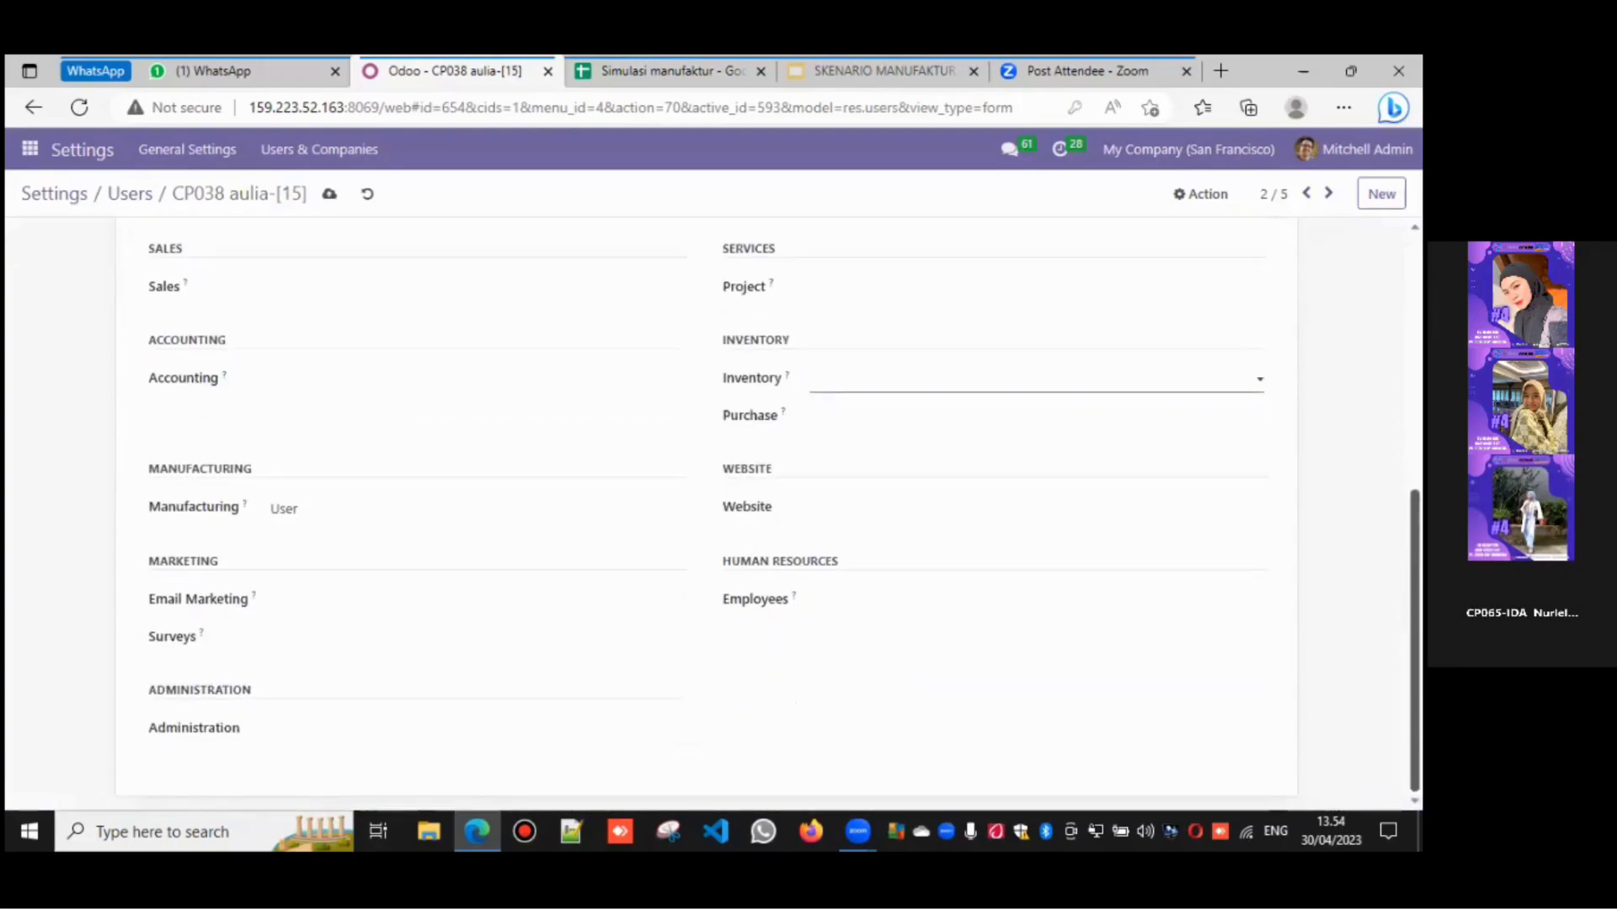
click(856, 425)
click(856, 480)
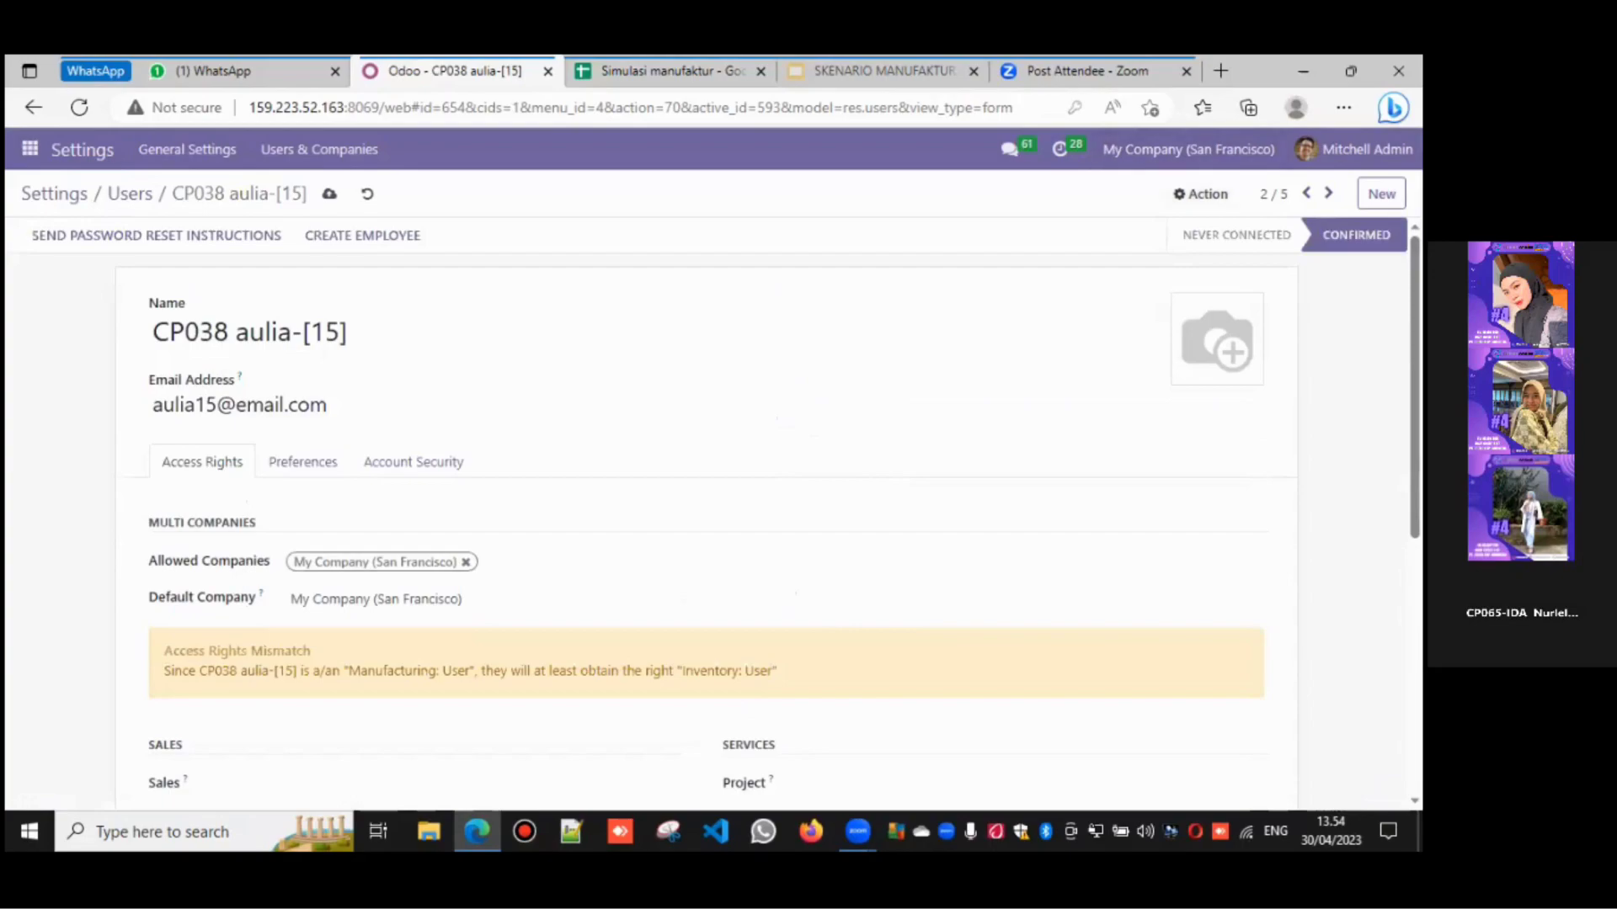
click(1202, 194)
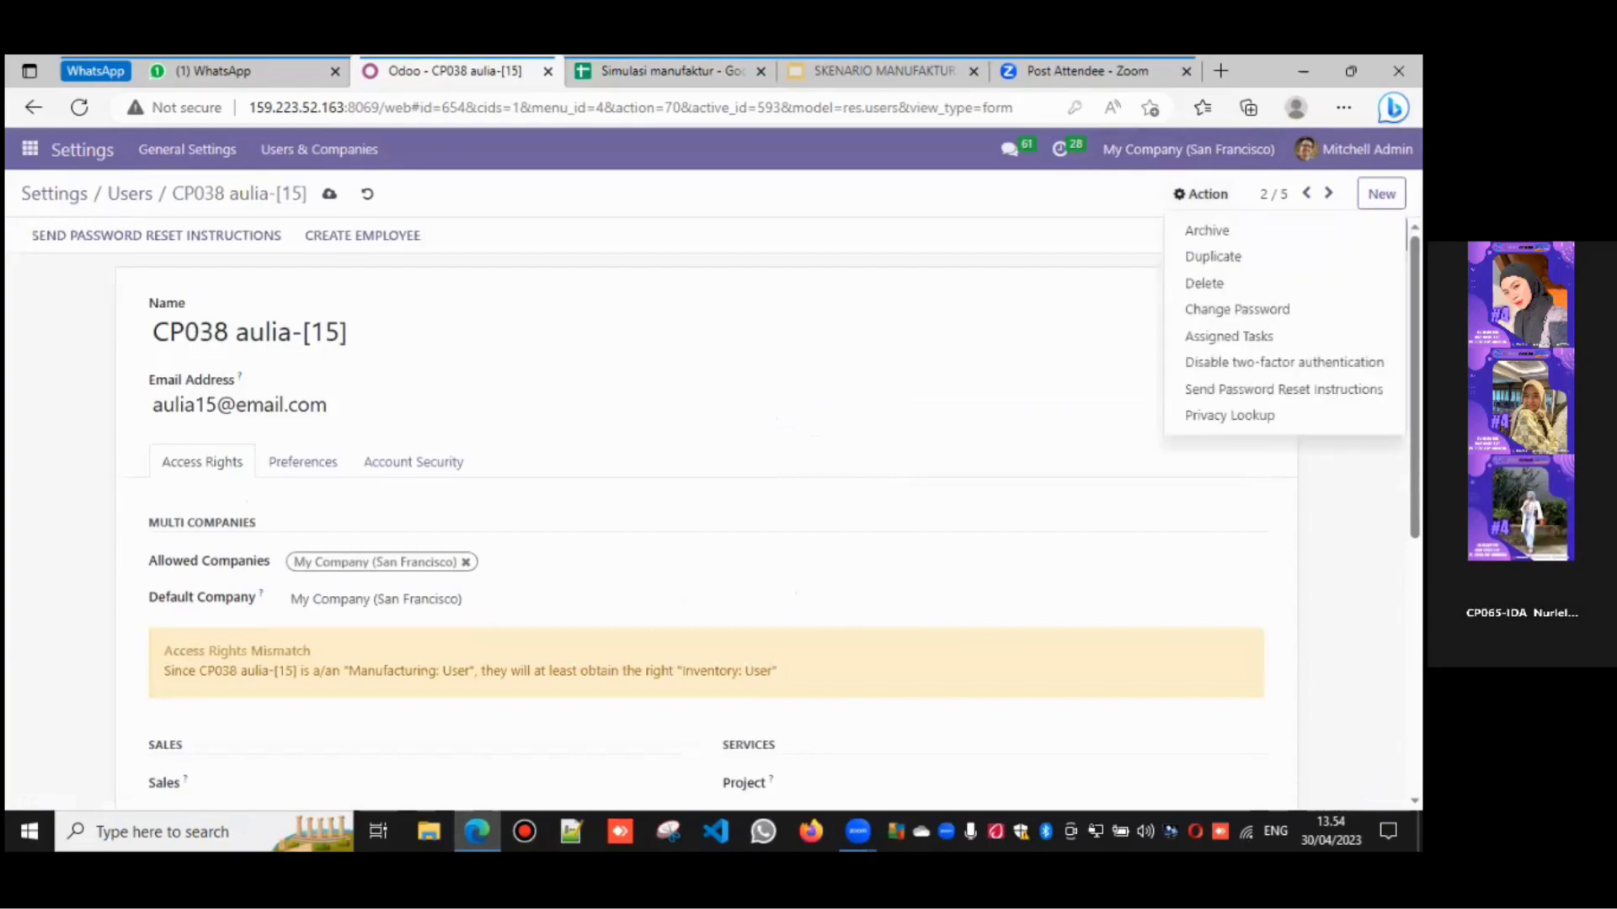
- Change CP038 aulia-[15]'s password to the one listed on the User sheet
click(1206, 311)
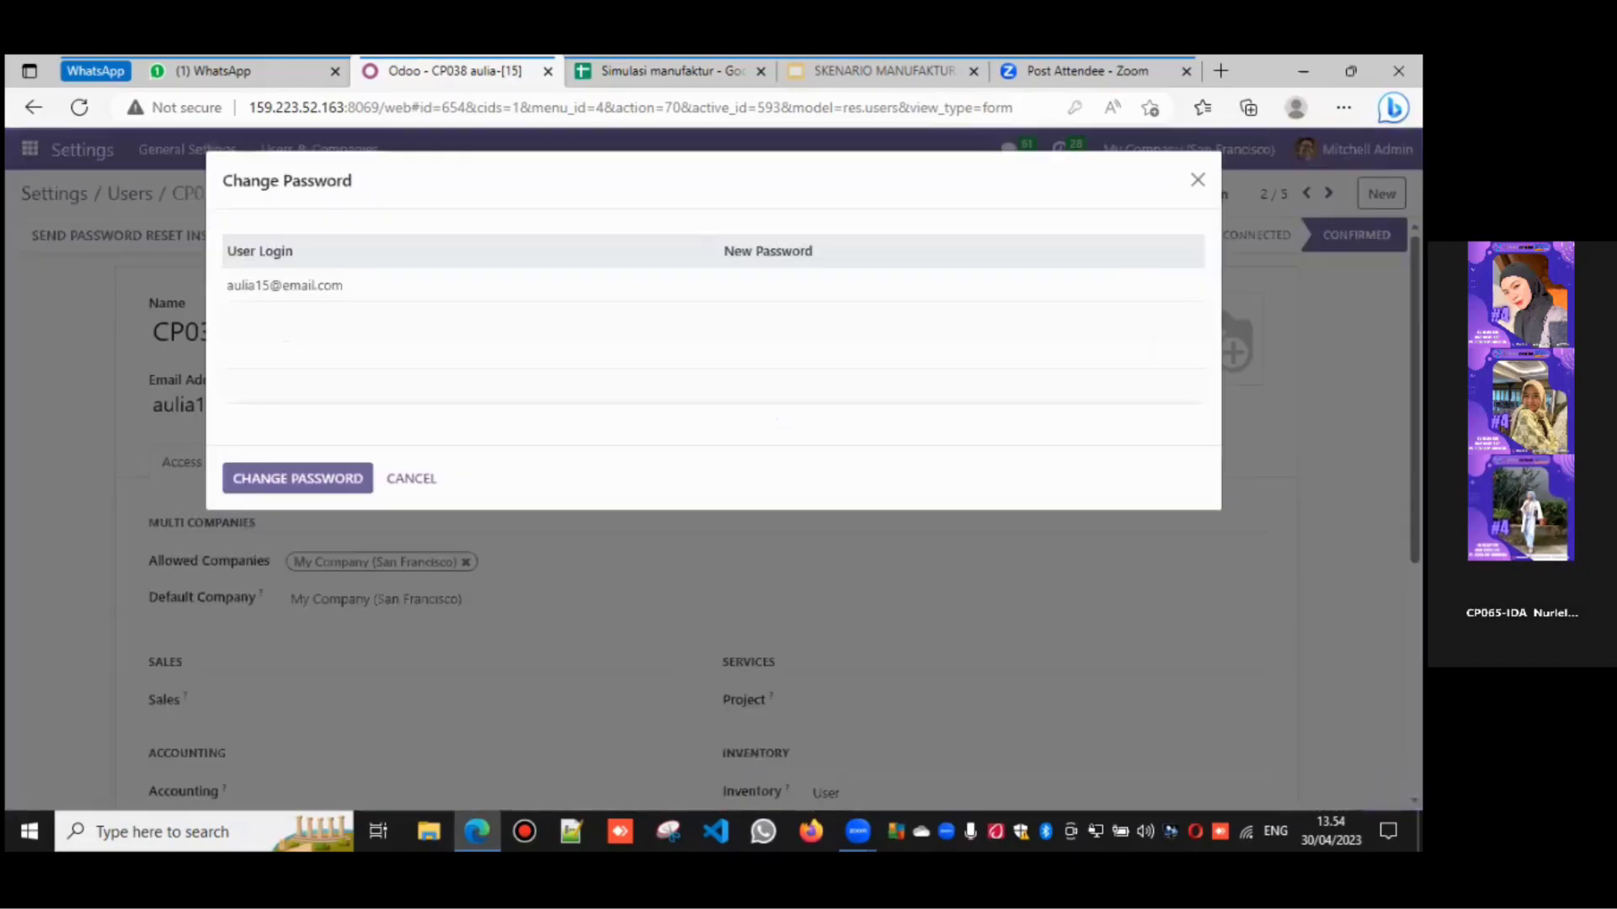
click(824, 291)
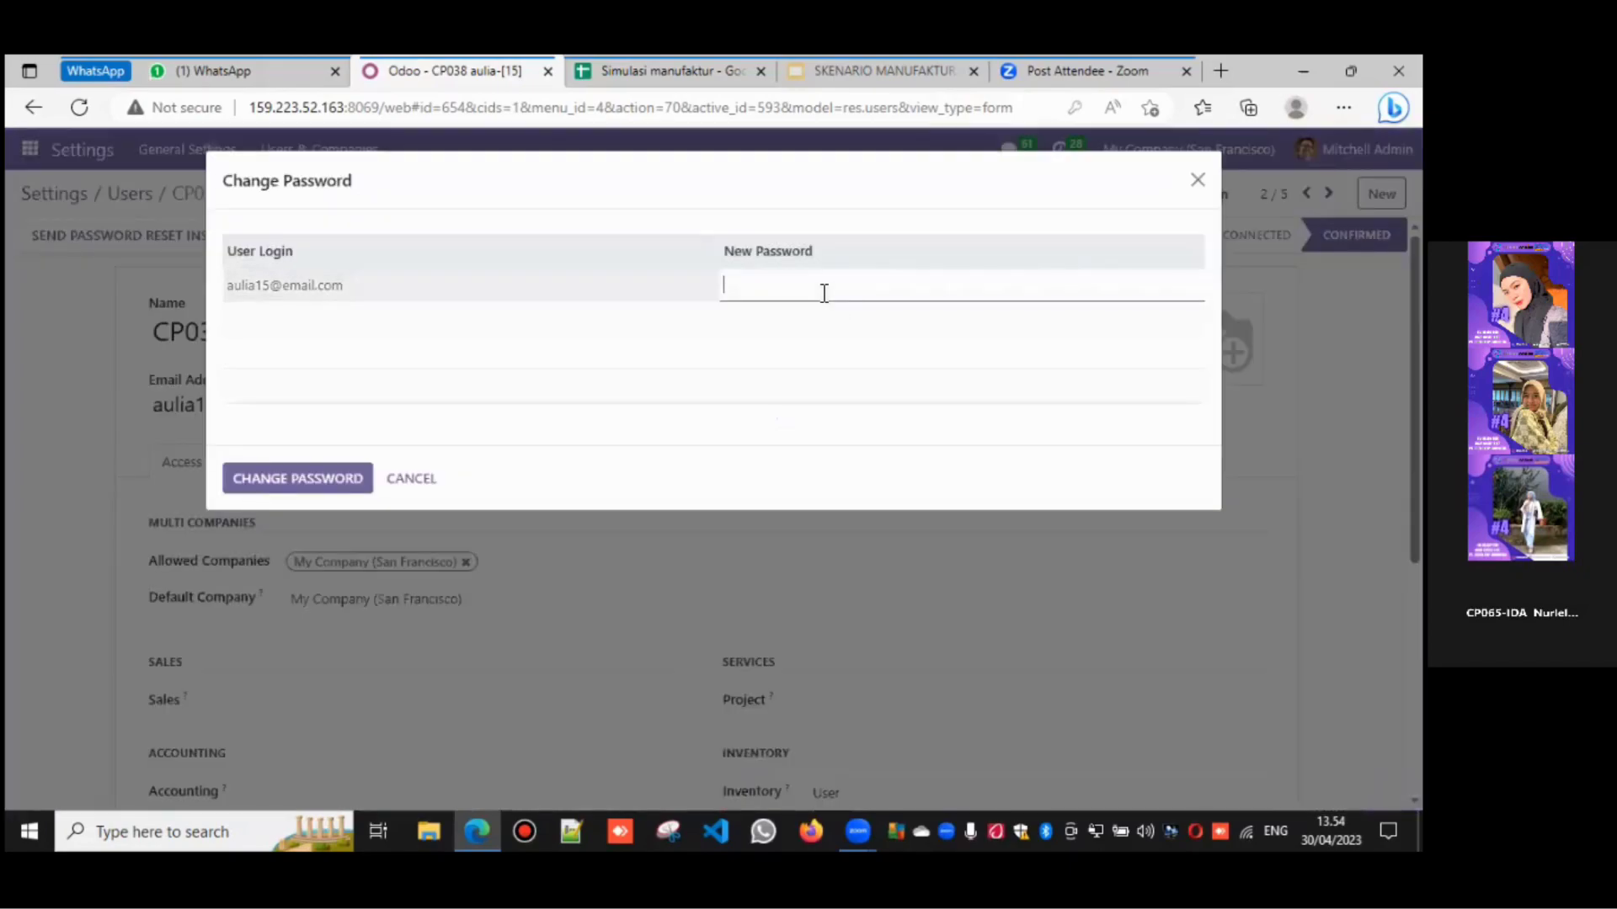
click(625, 61)
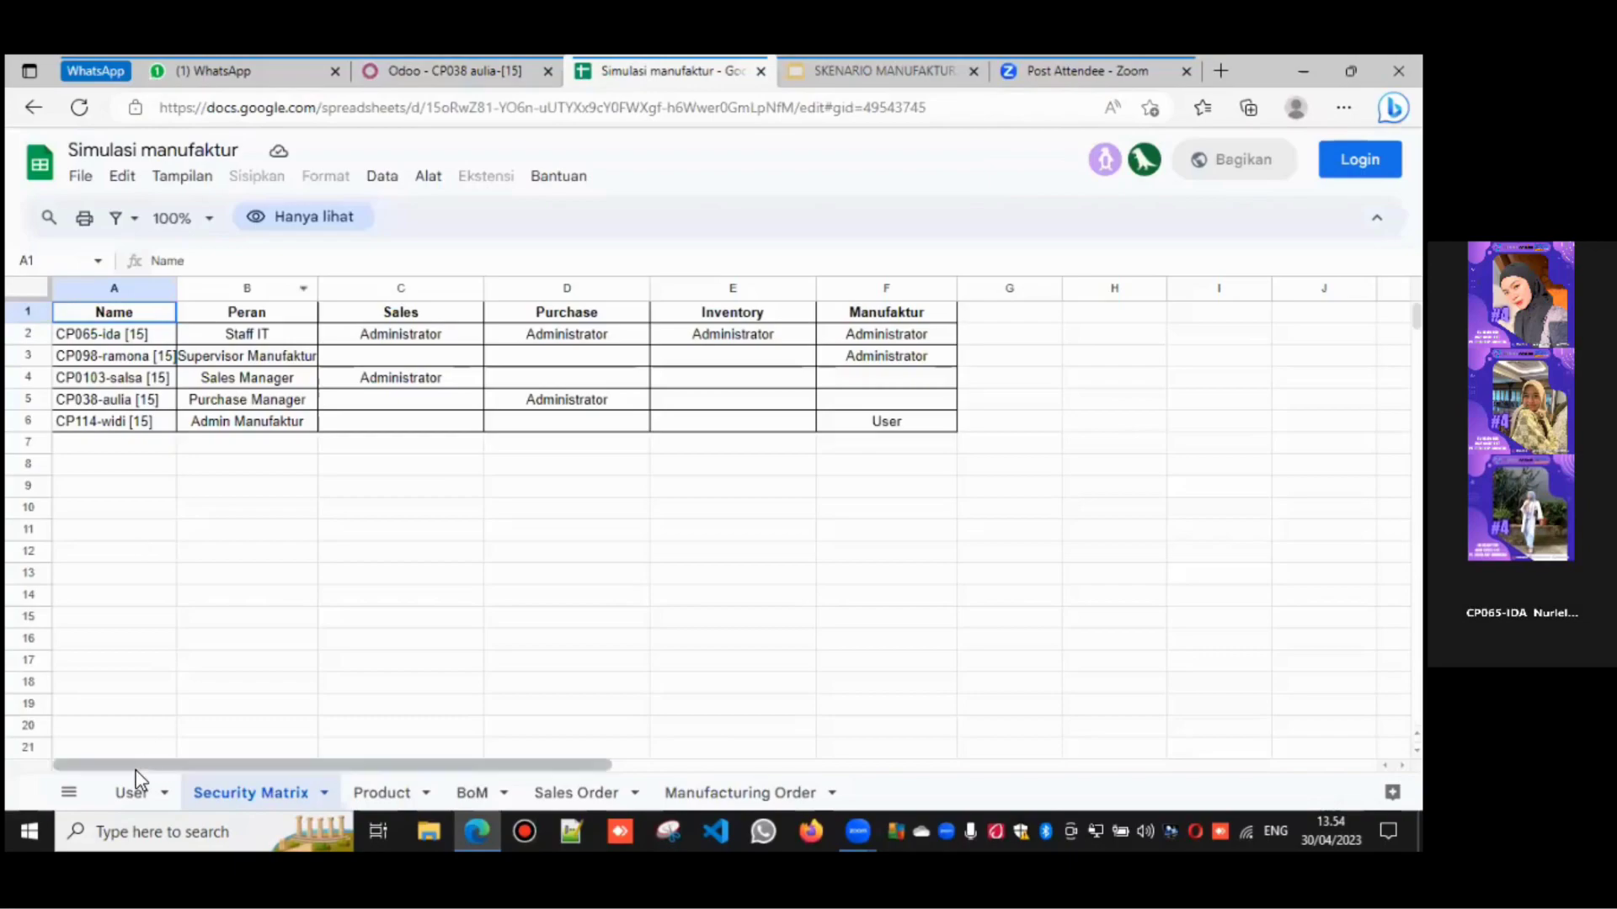
click(128, 800)
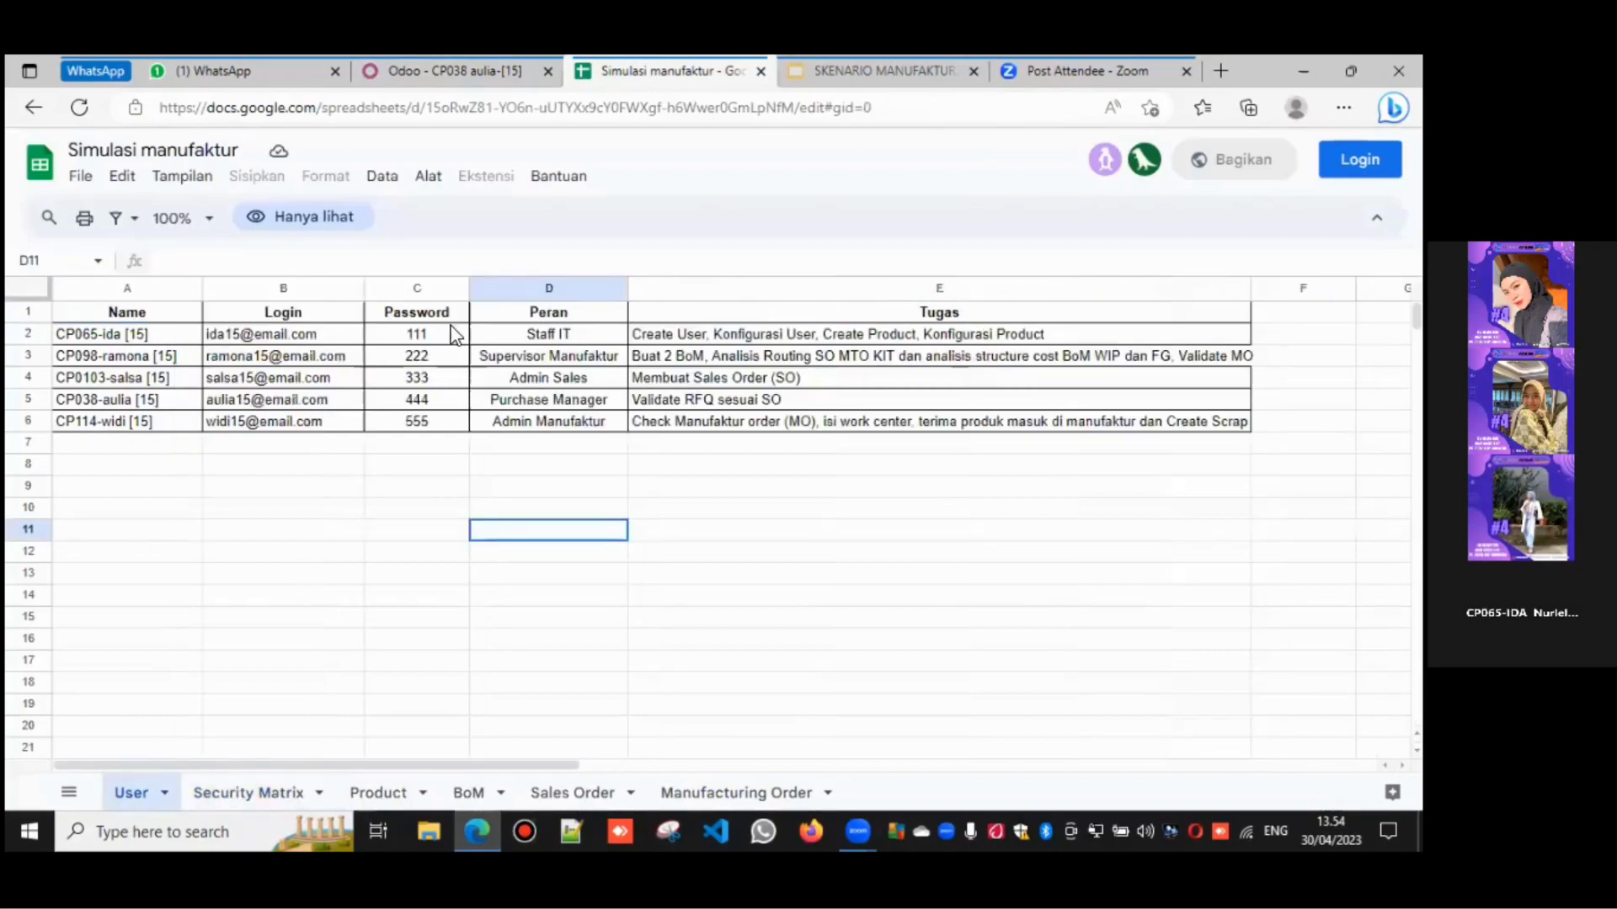
click(453, 66)
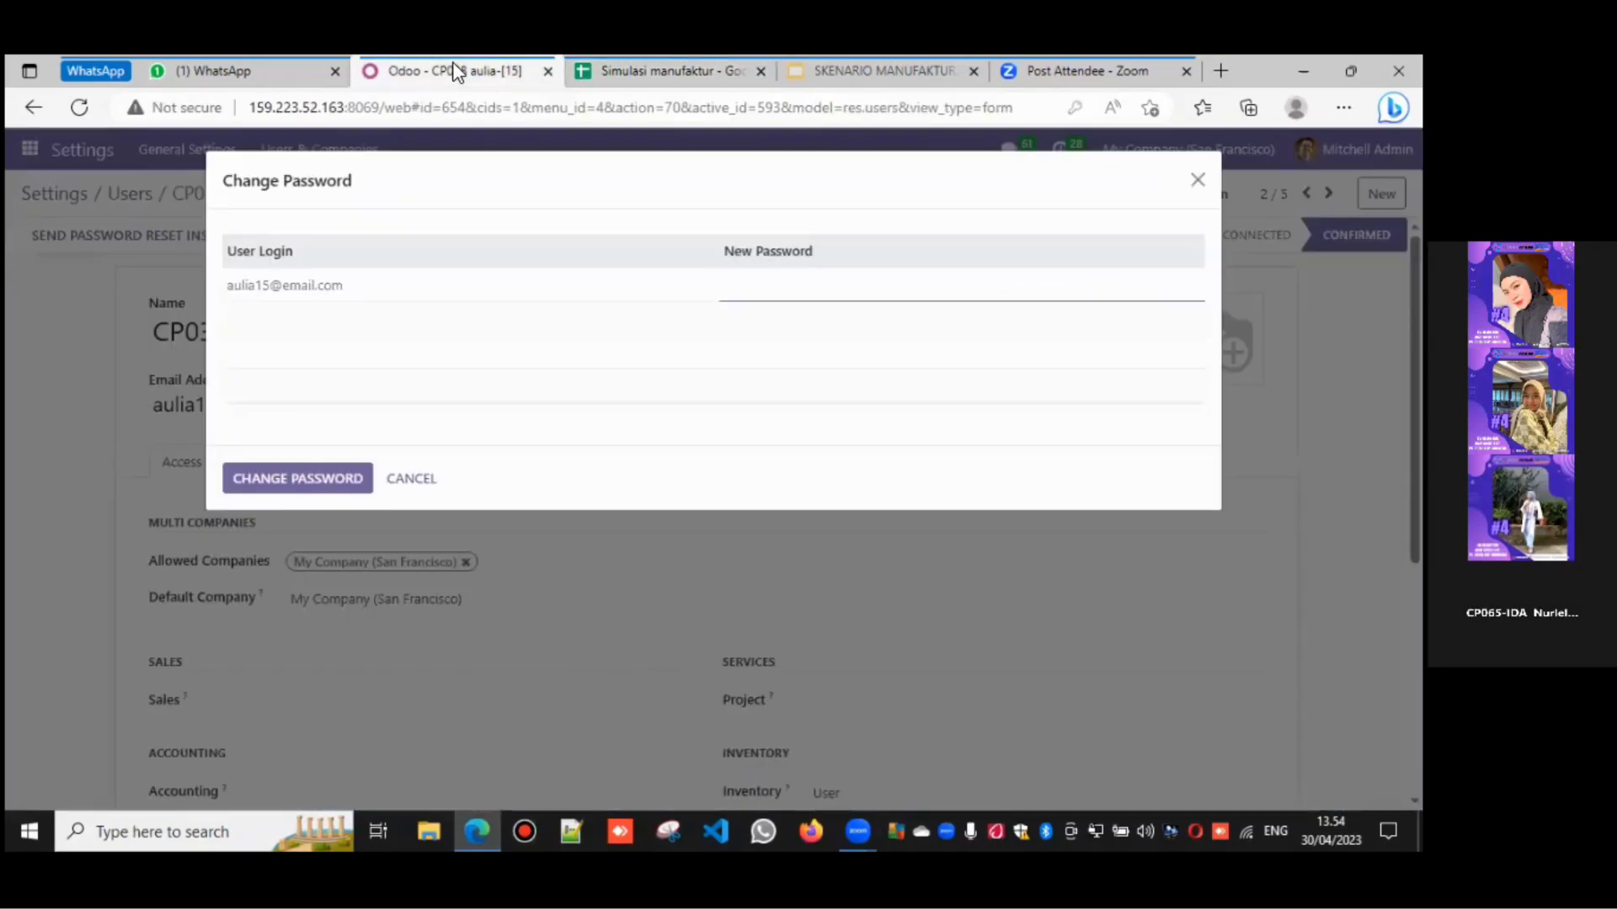
text(123)
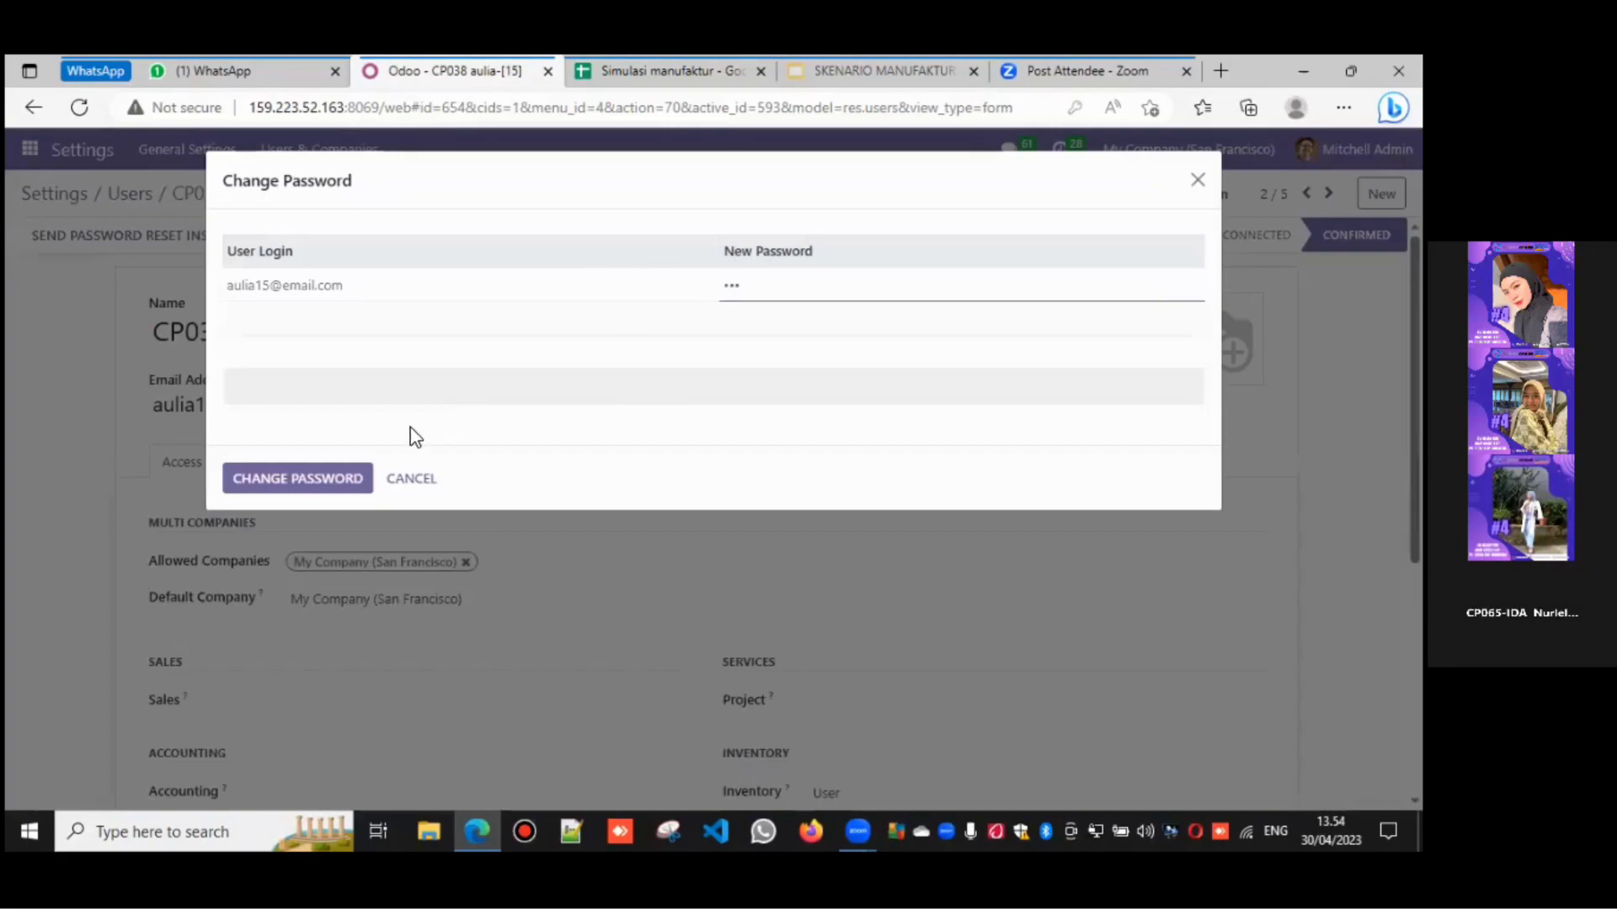
click(289, 482)
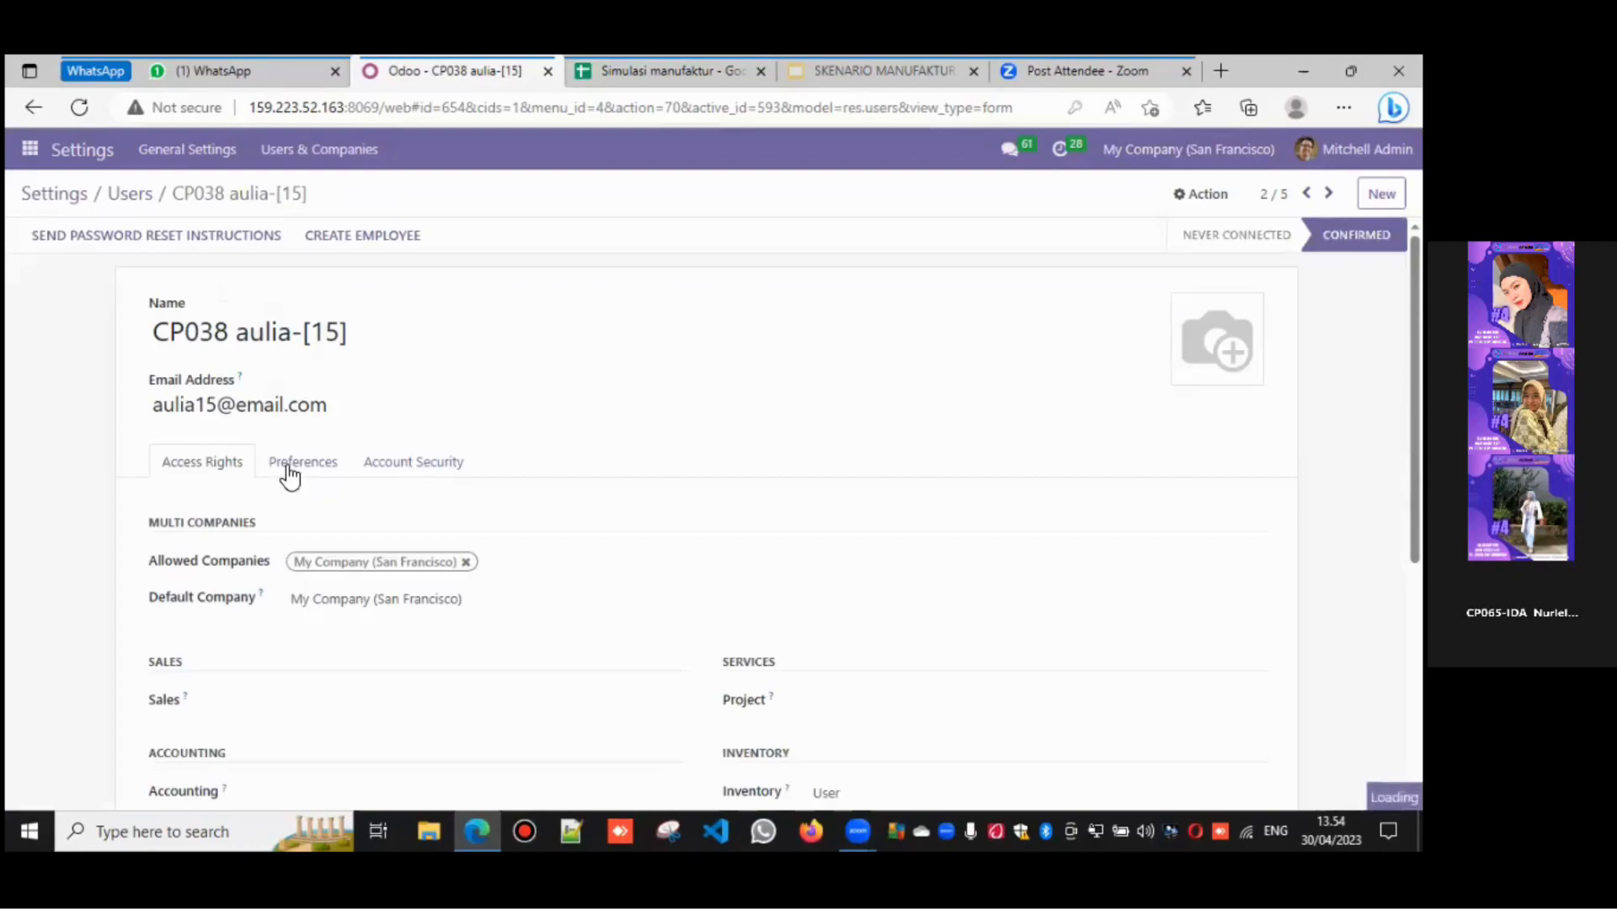
- Open CP065-ida [15]'s record, scroll through its access rights, and return to Users
click(139, 200)
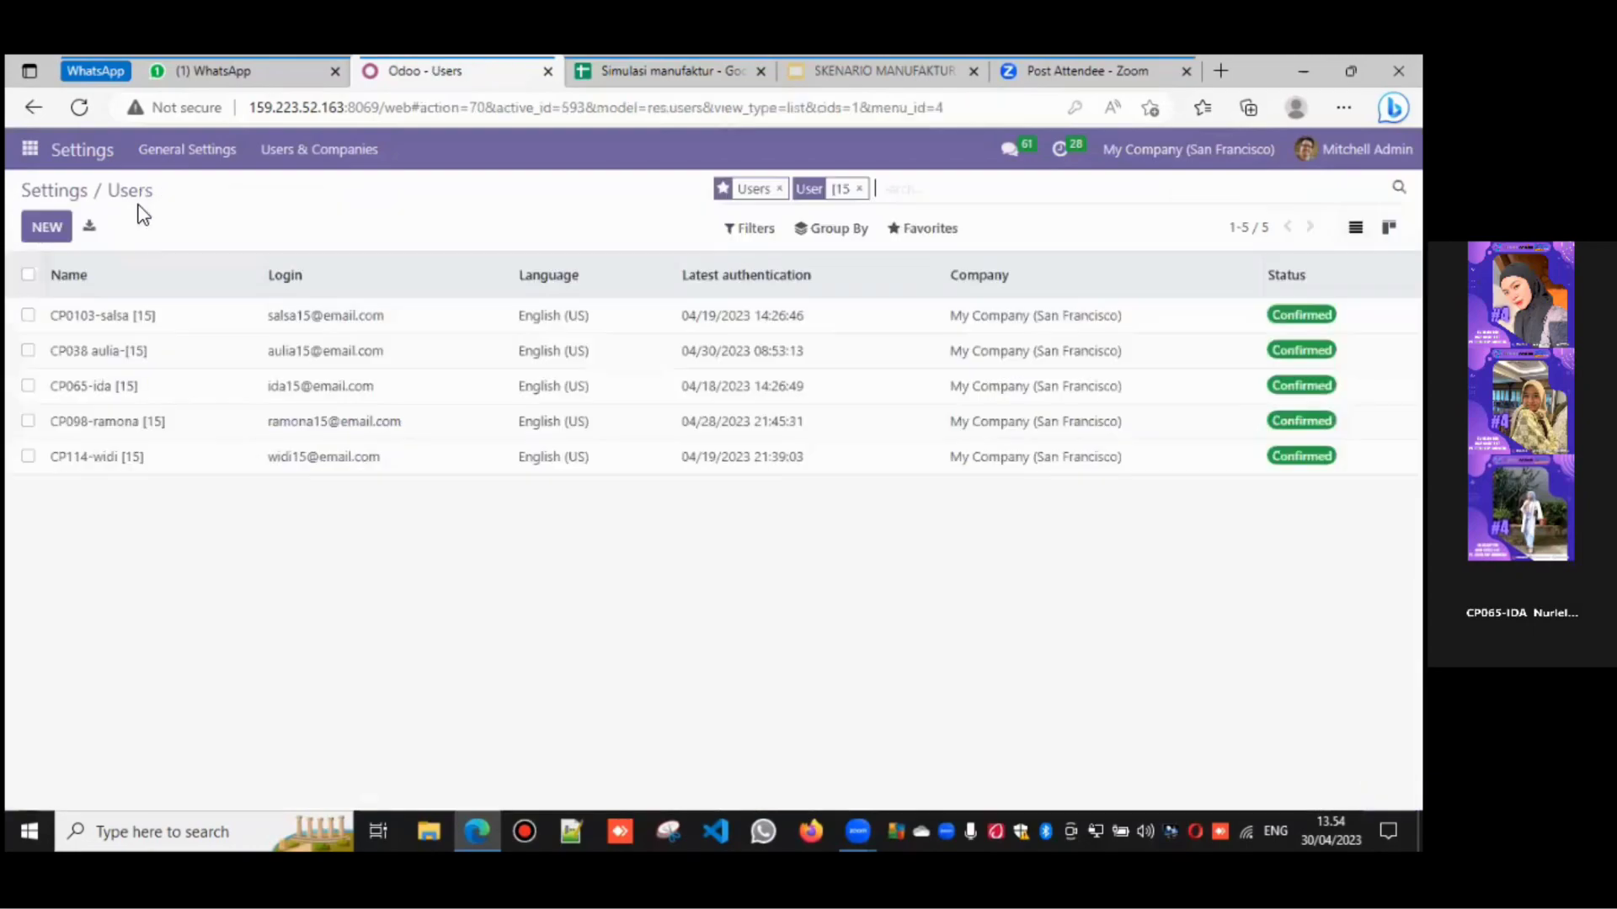
click(146, 392)
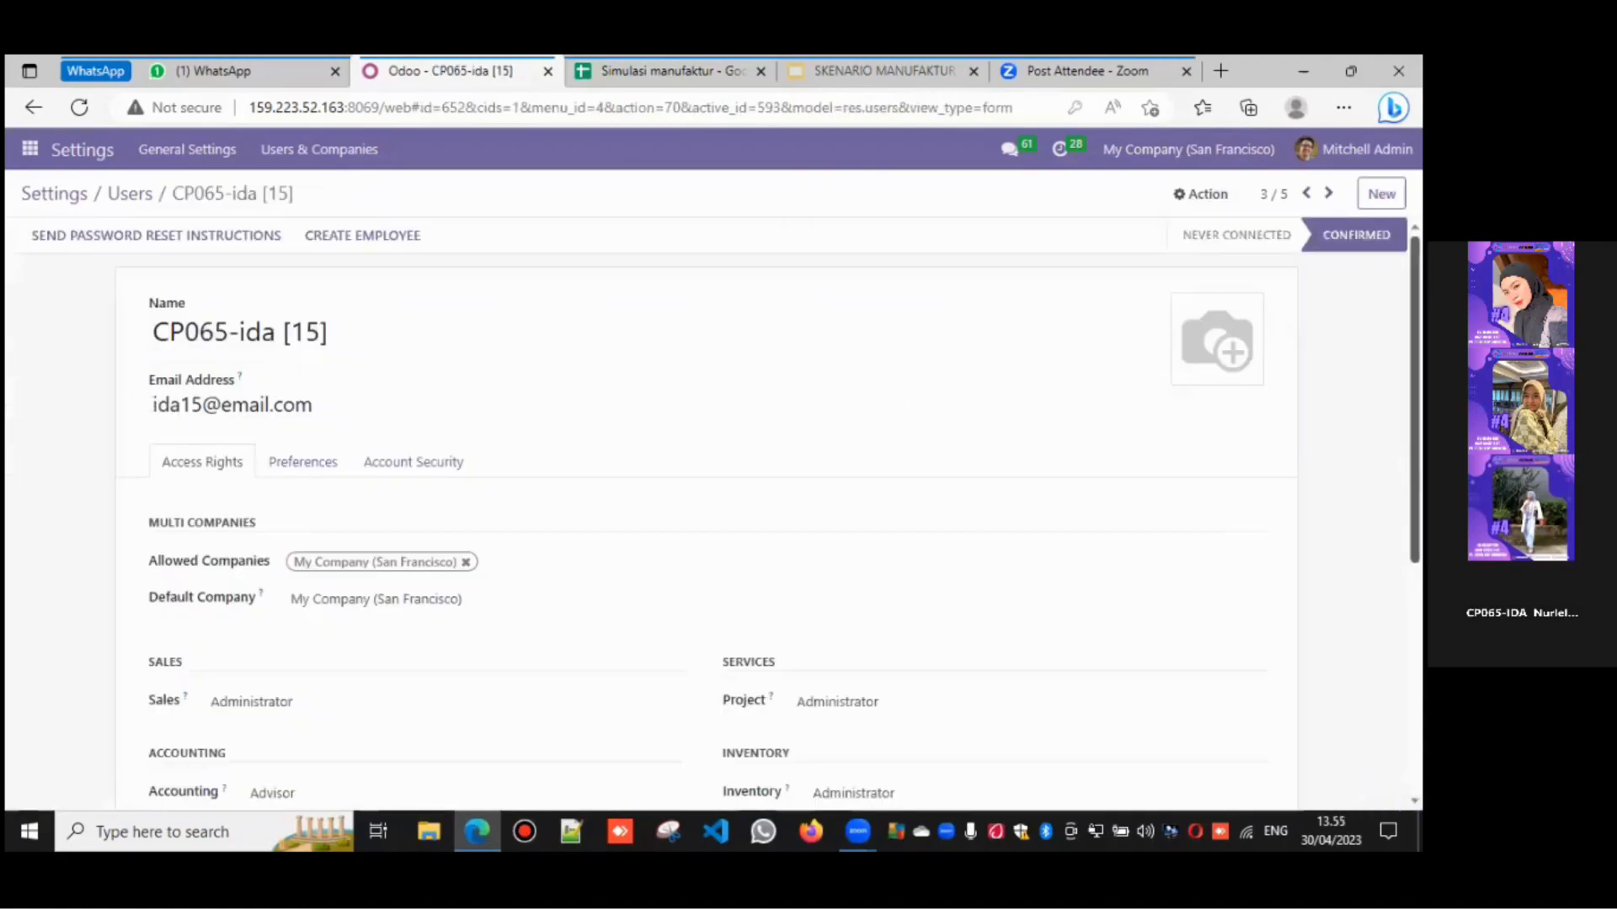
scroll(726, 515, down, 1)
scroll(726, 515, down, 5)
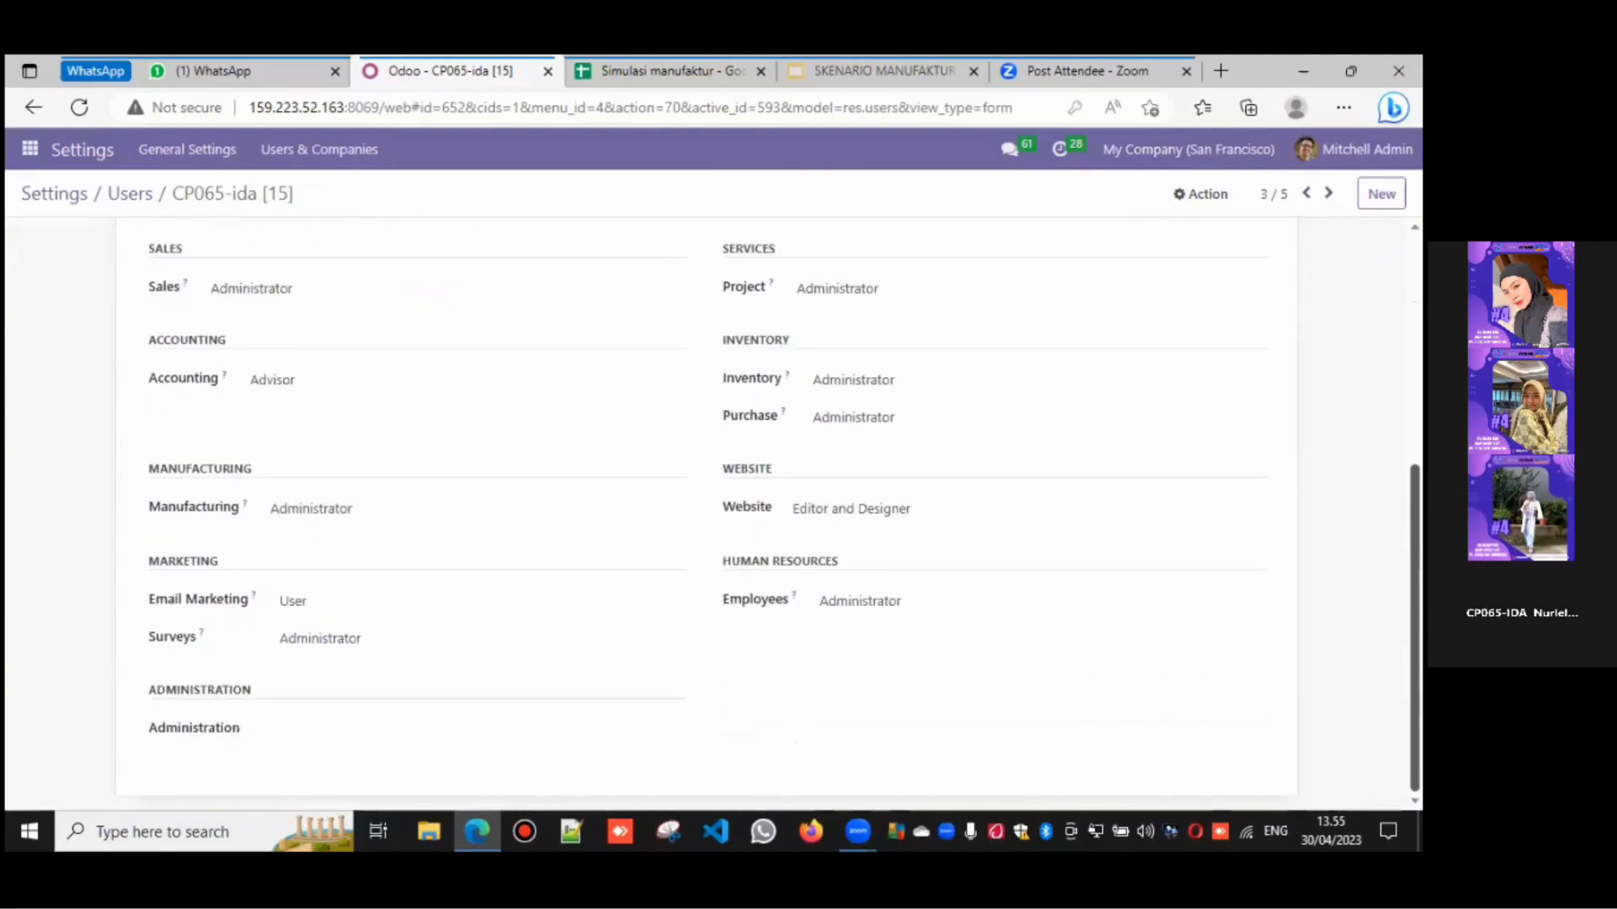
scroll(726, 515, up, 8)
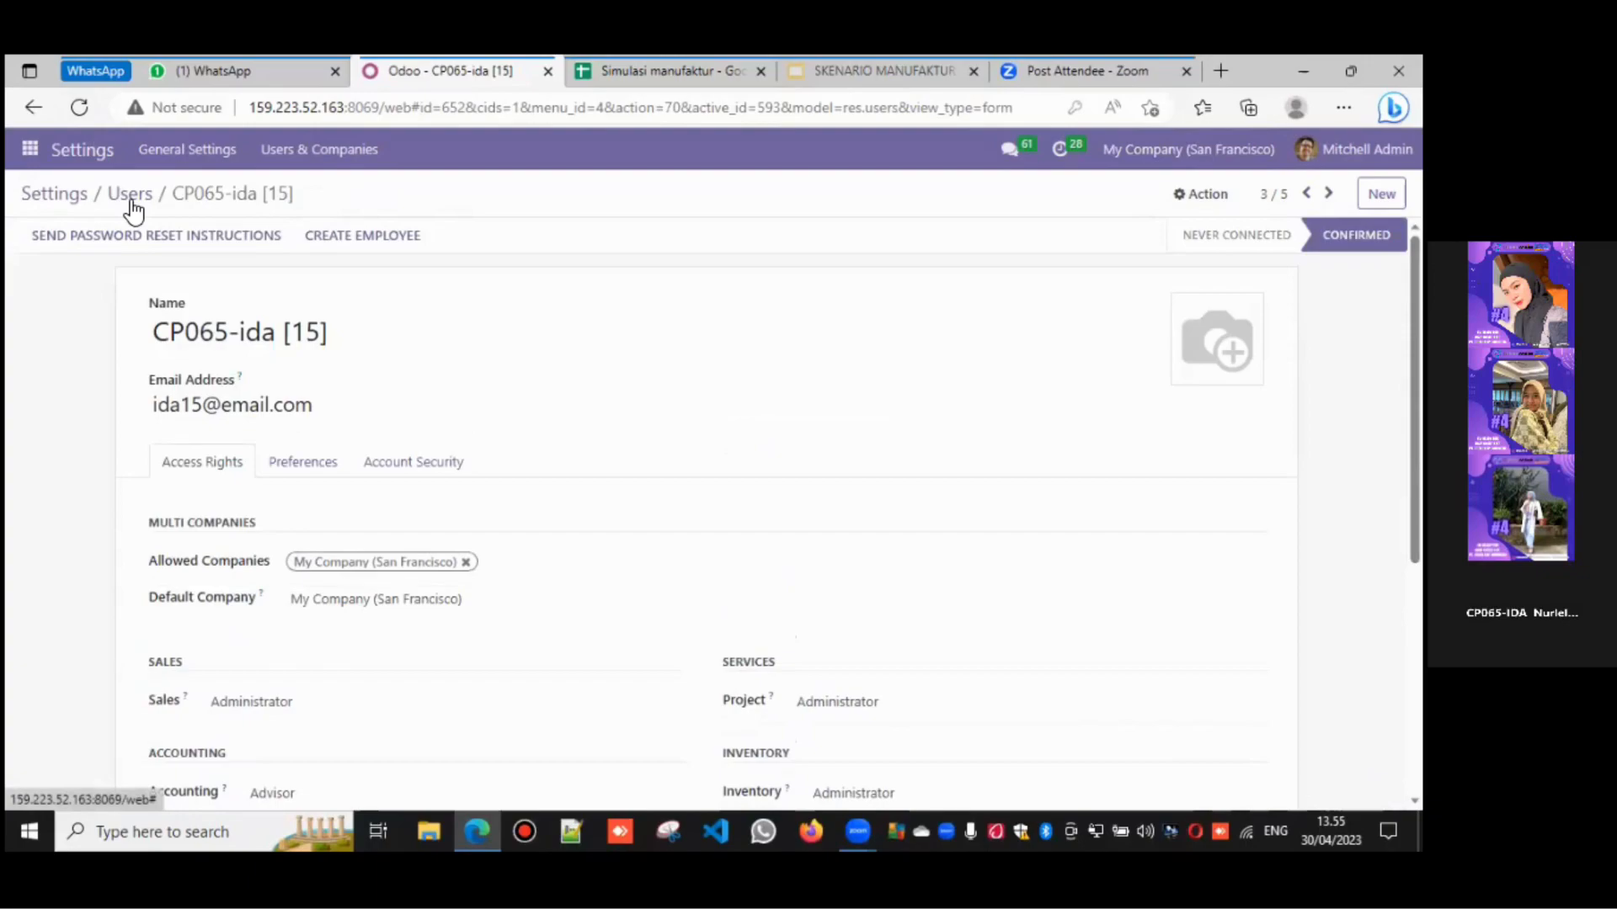
click(132, 195)
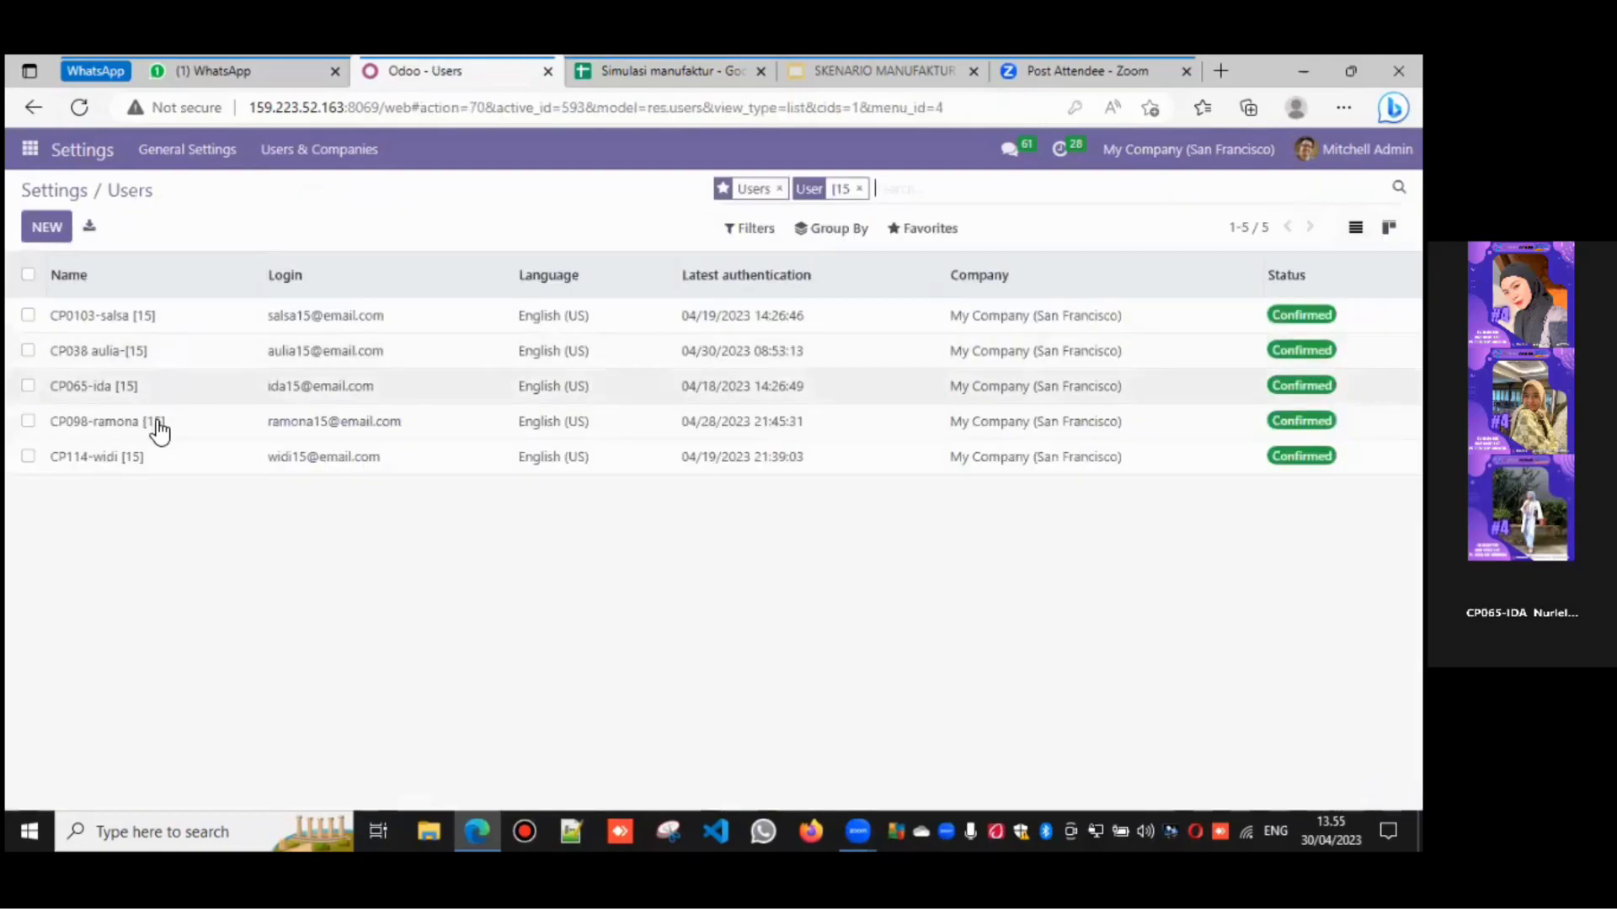
click(158, 429)
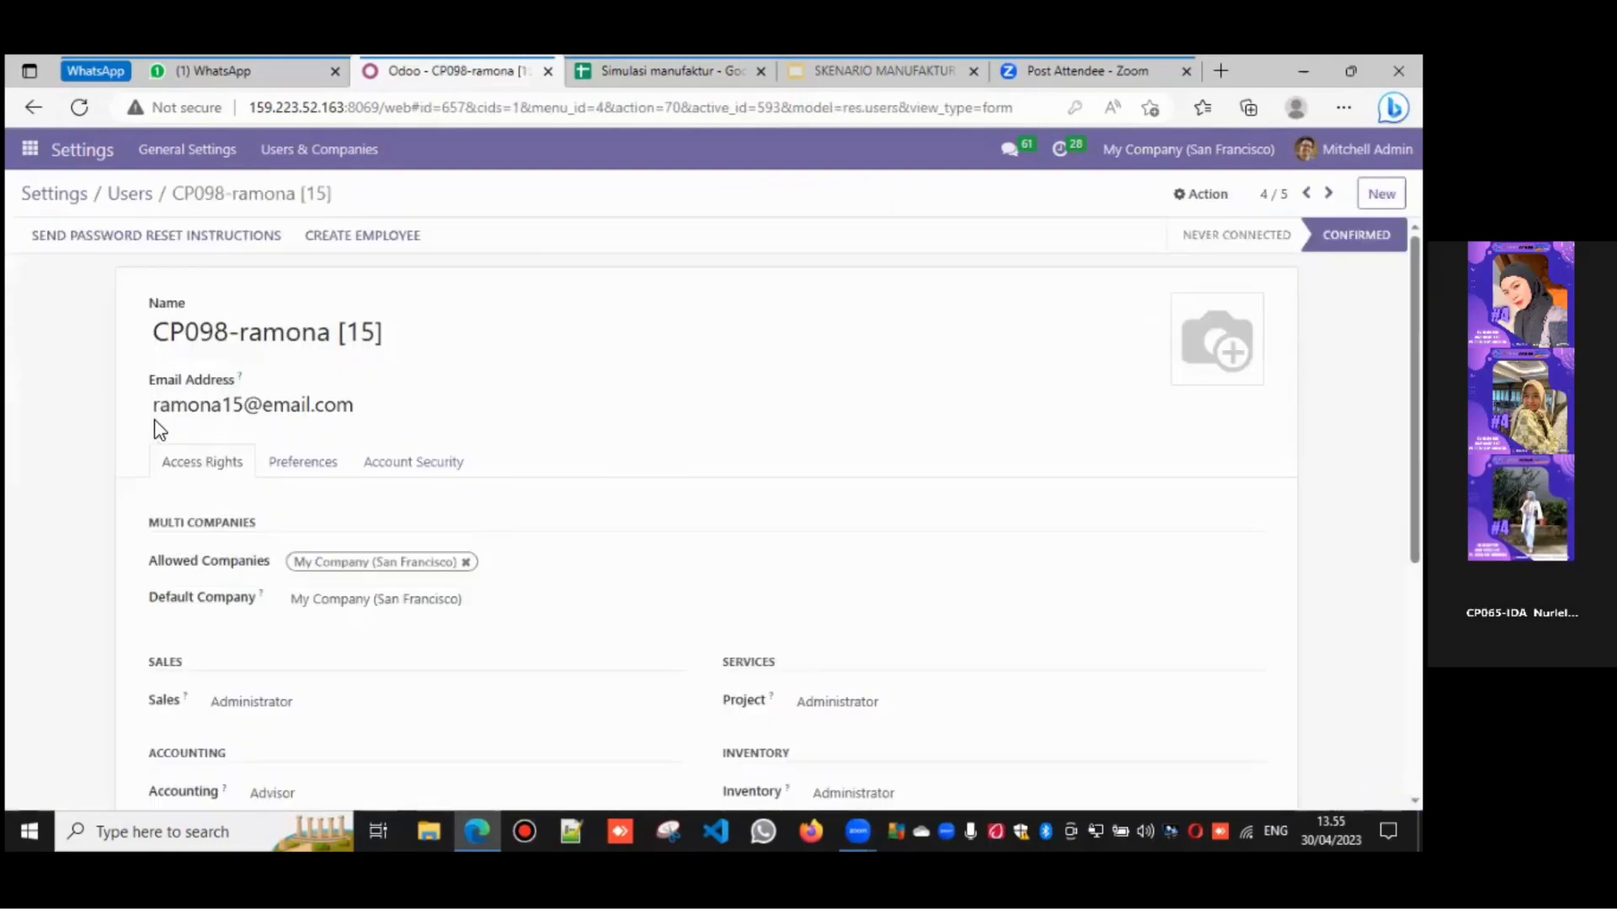
click(666, 70)
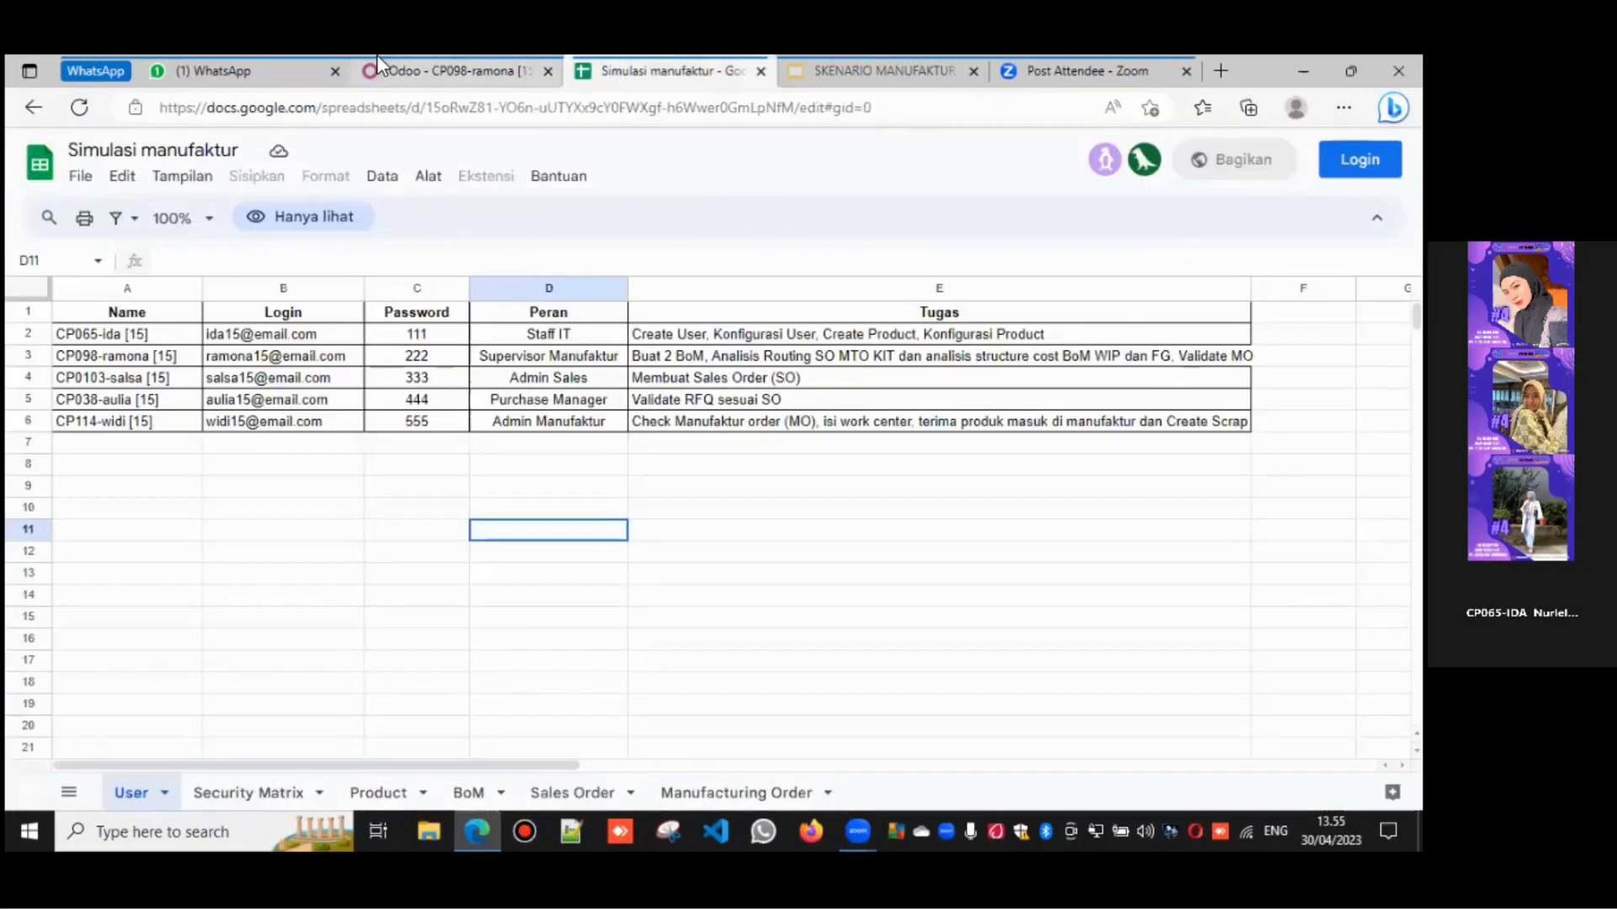
click(459, 72)
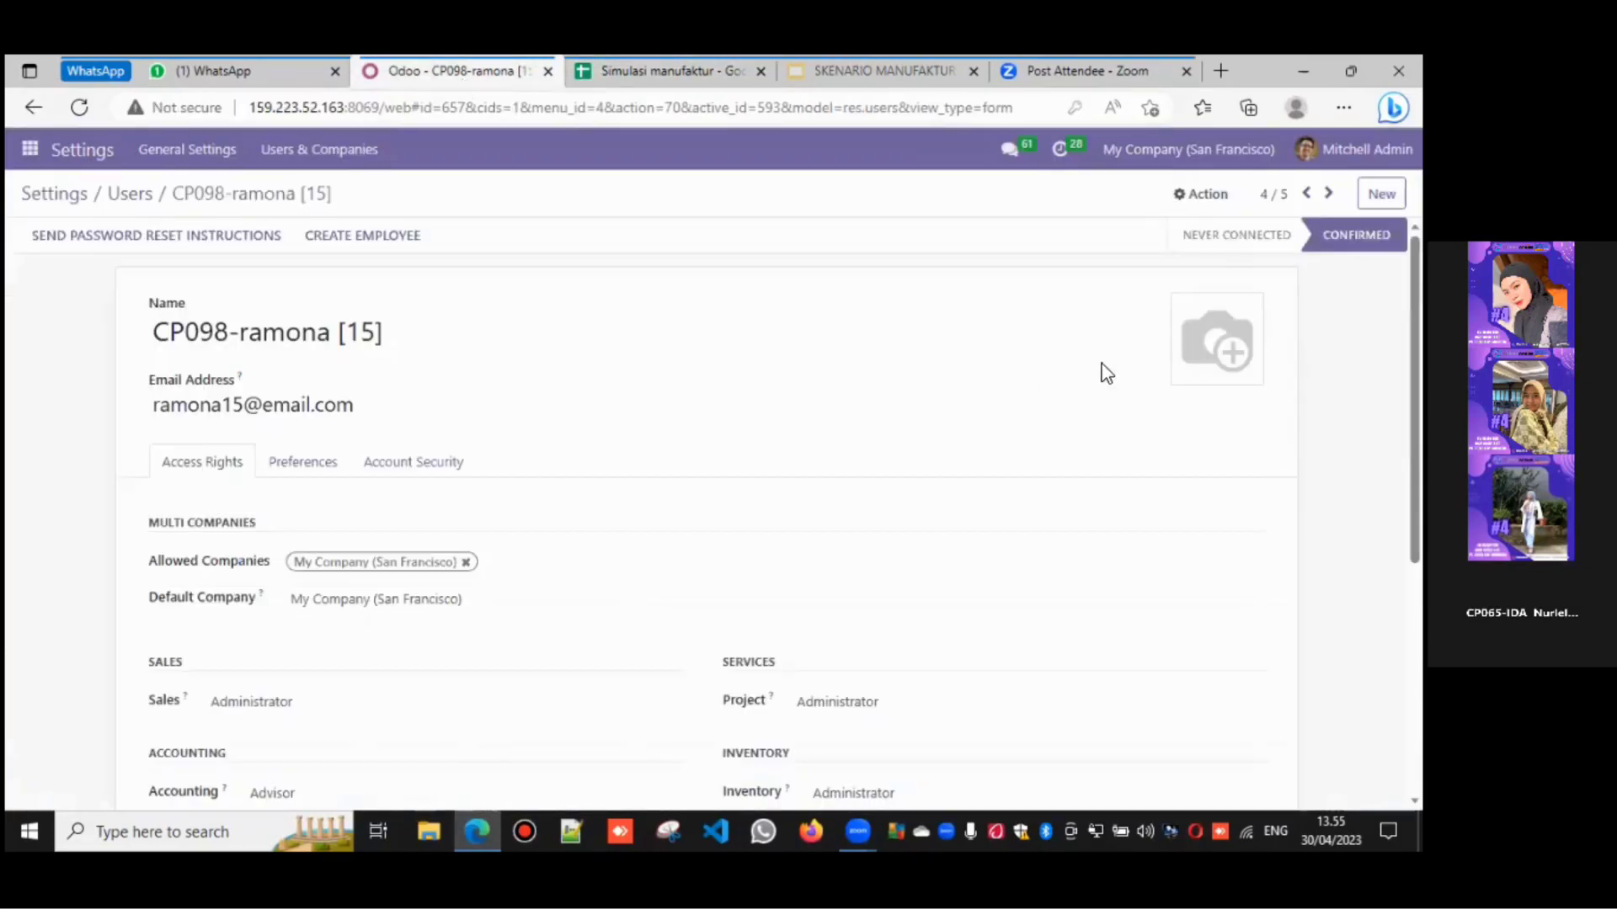
scroll(1105, 368, down, 1)
scroll(725, 516, down, 1)
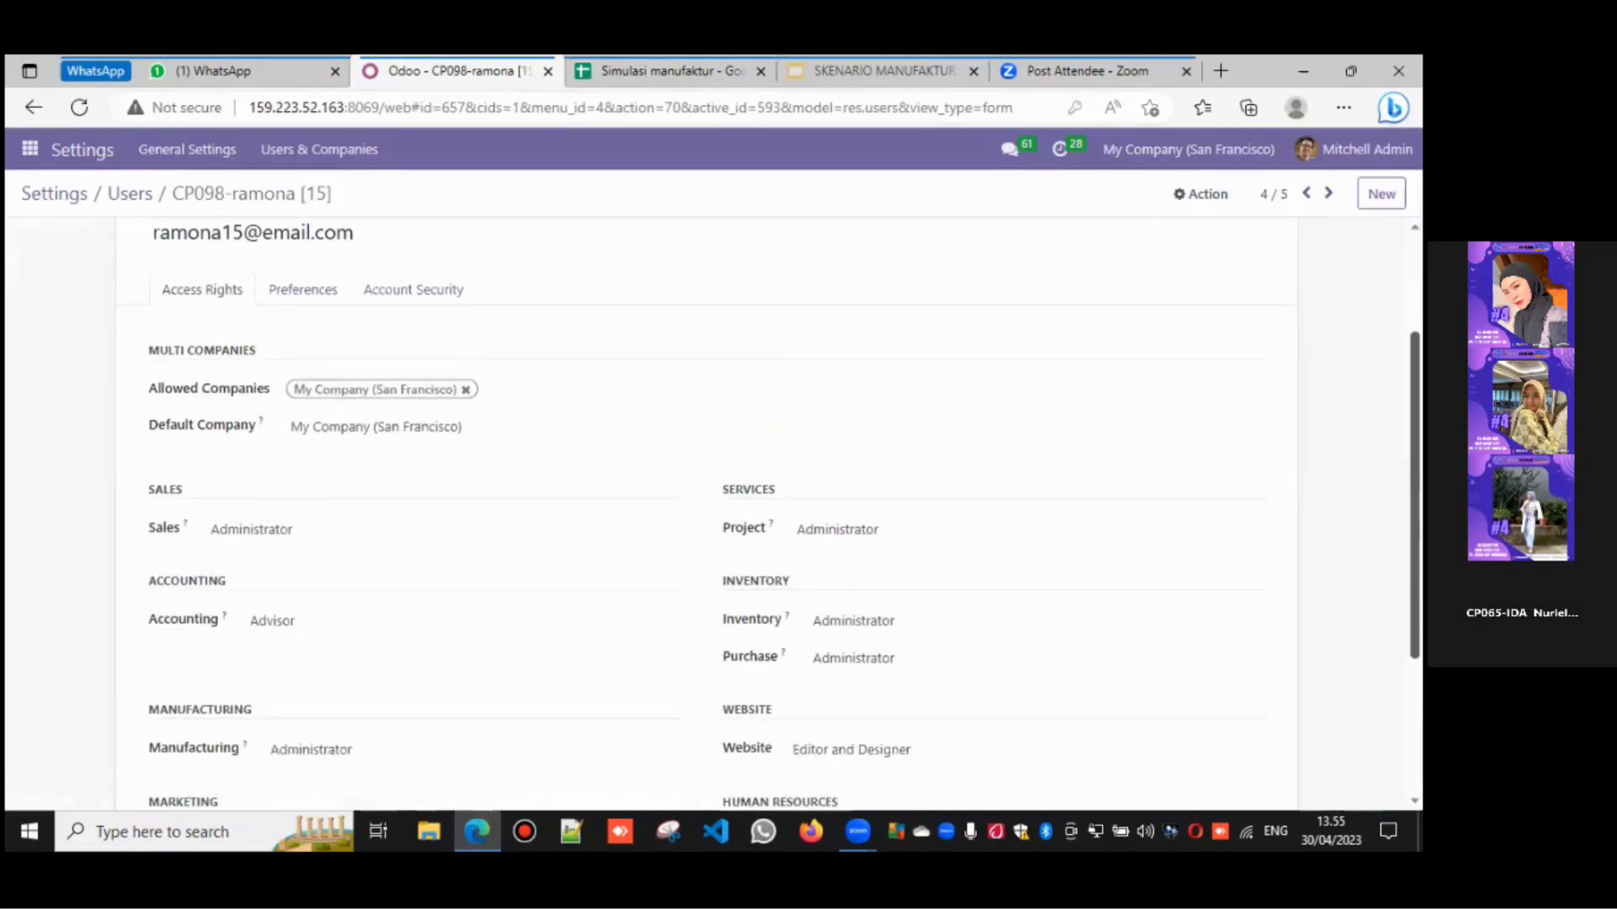
scroll(726, 515, up, 2)
scroll(617, 502, down, 3)
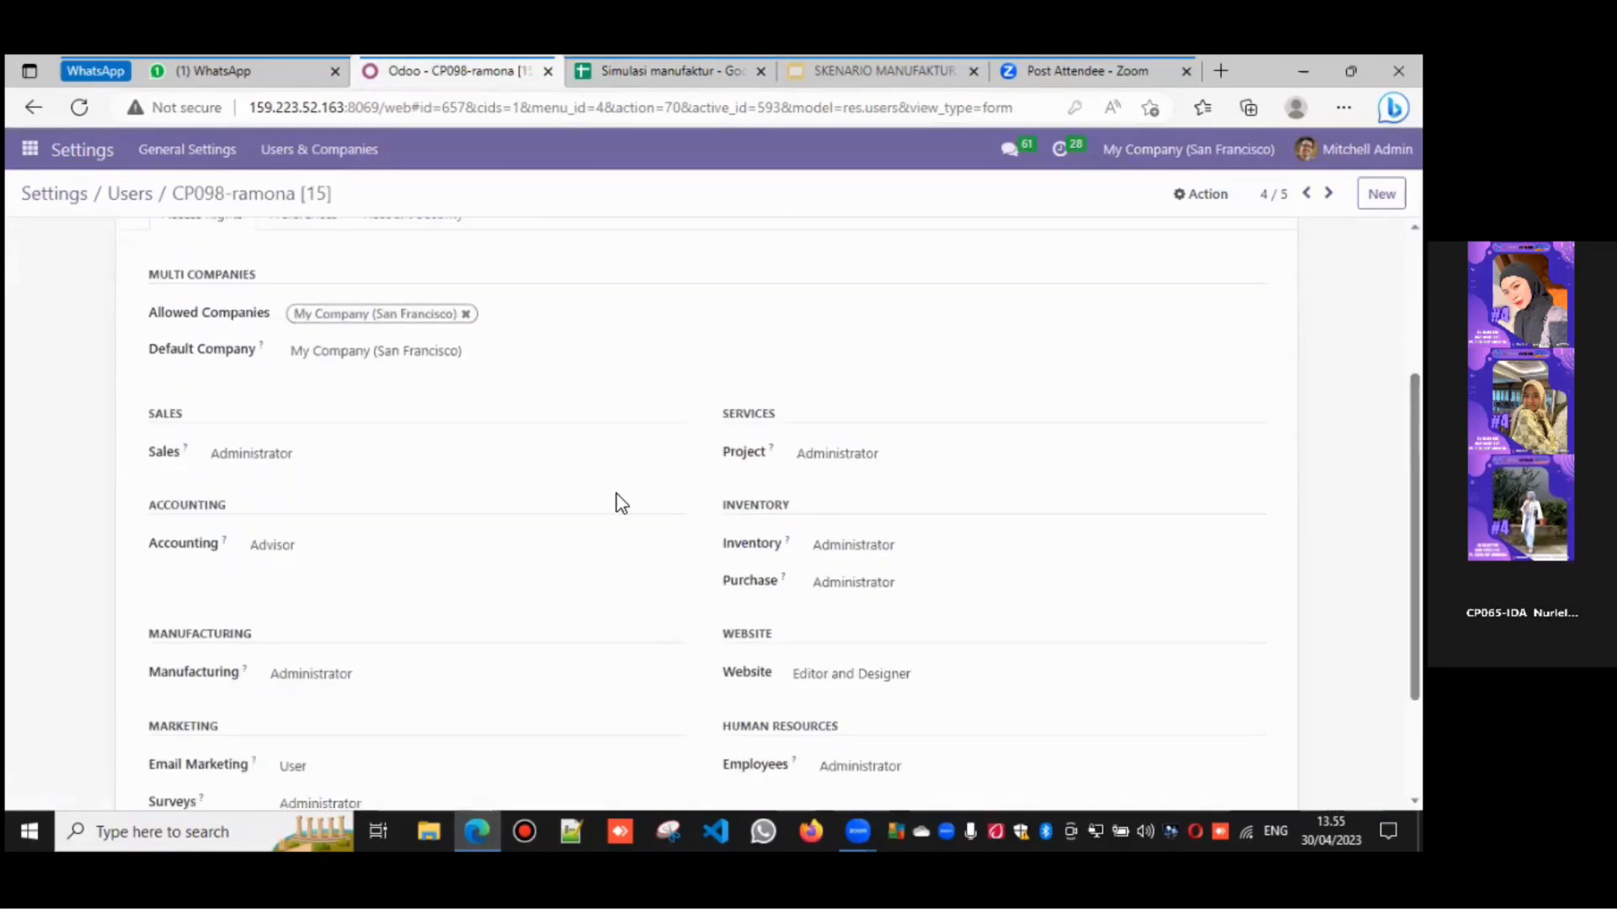
- Clear her Accounting, Project, Inventory and Purchase access rights
click(395, 557)
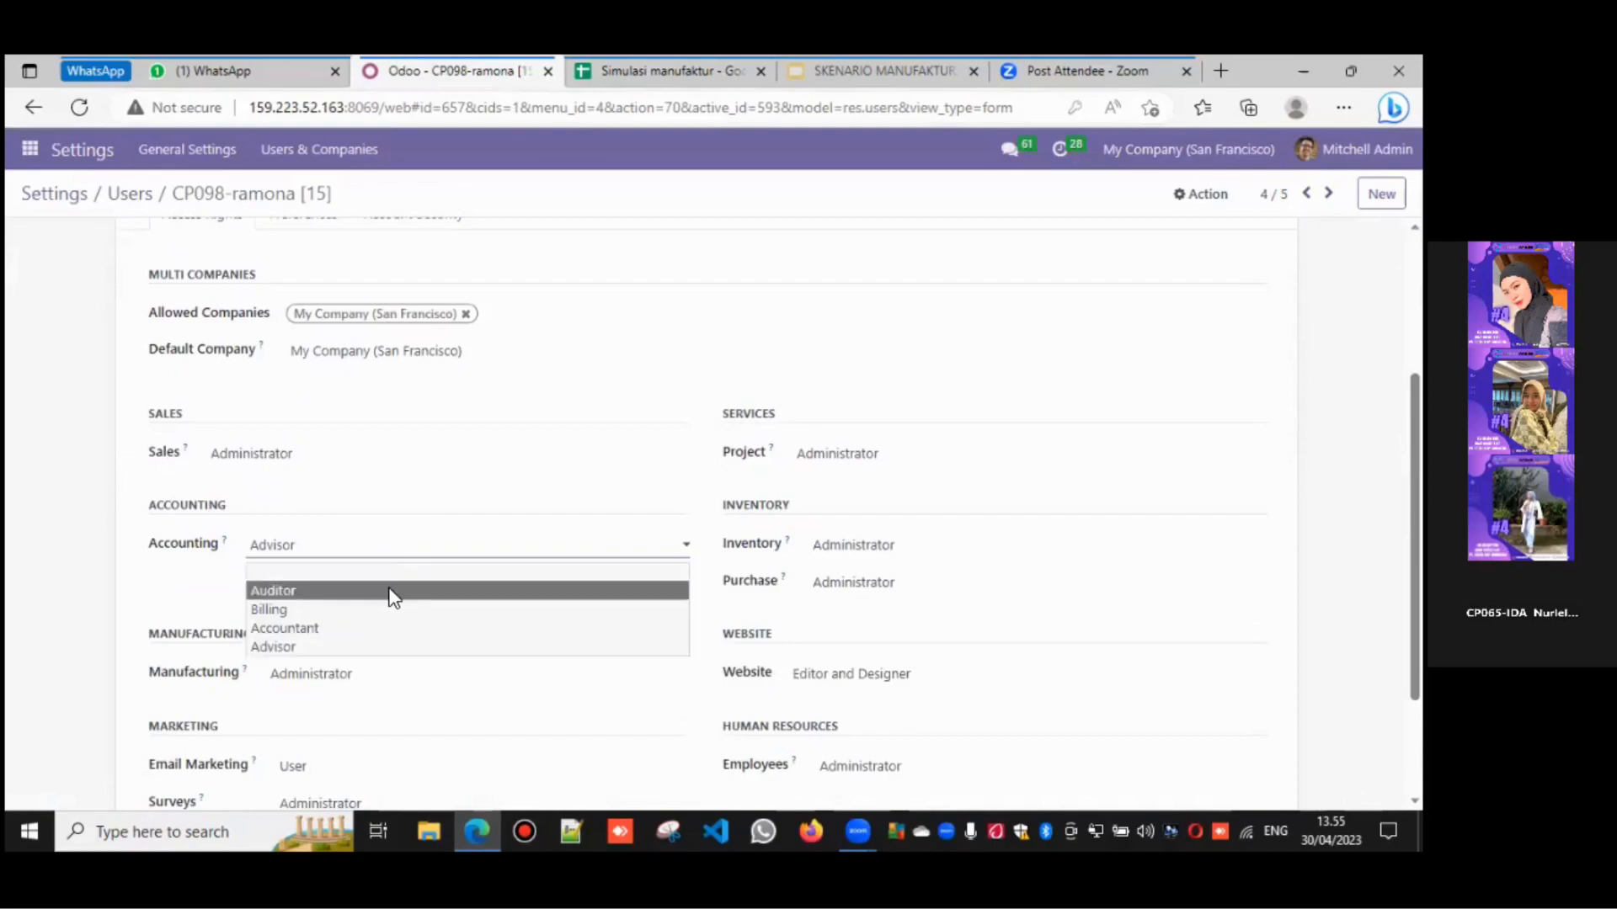
click(390, 572)
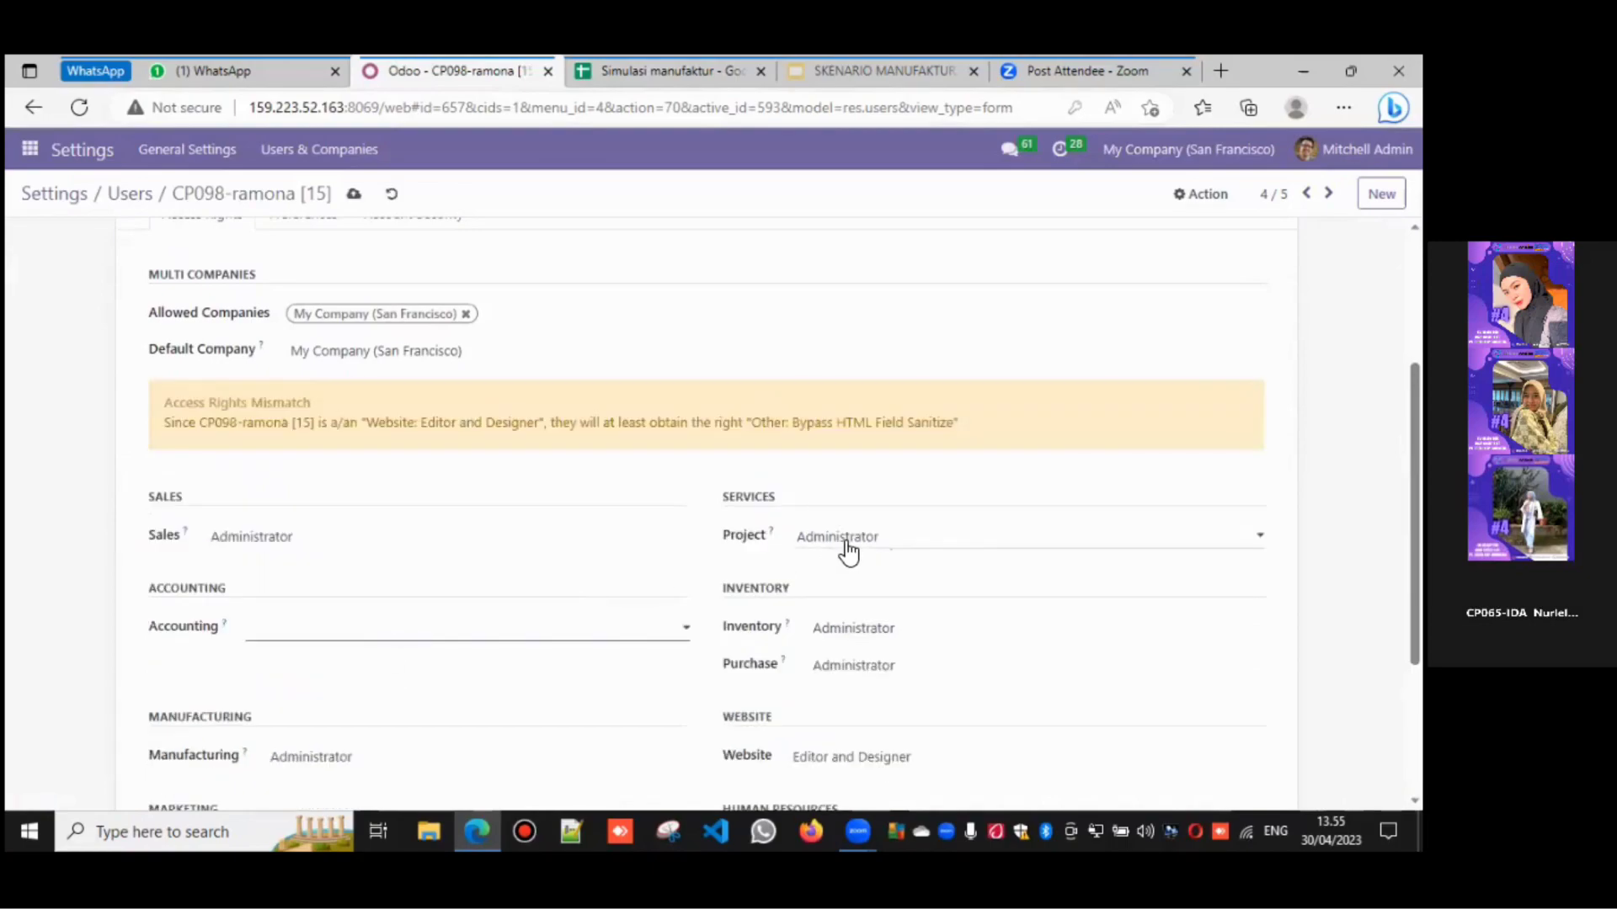
click(843, 550)
click(845, 566)
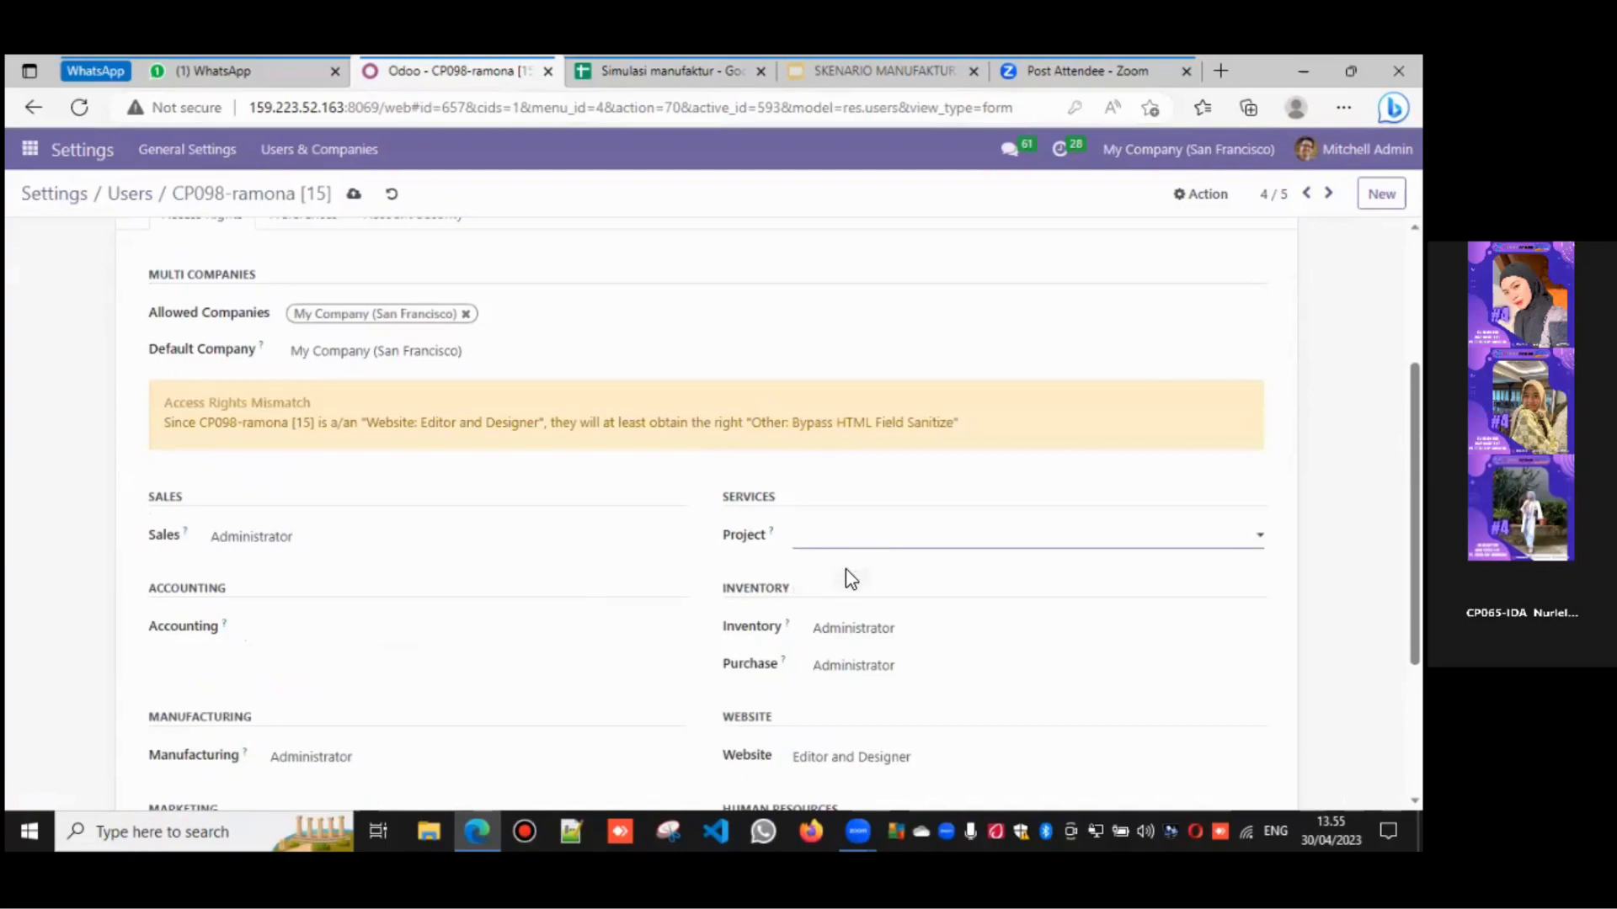
click(850, 626)
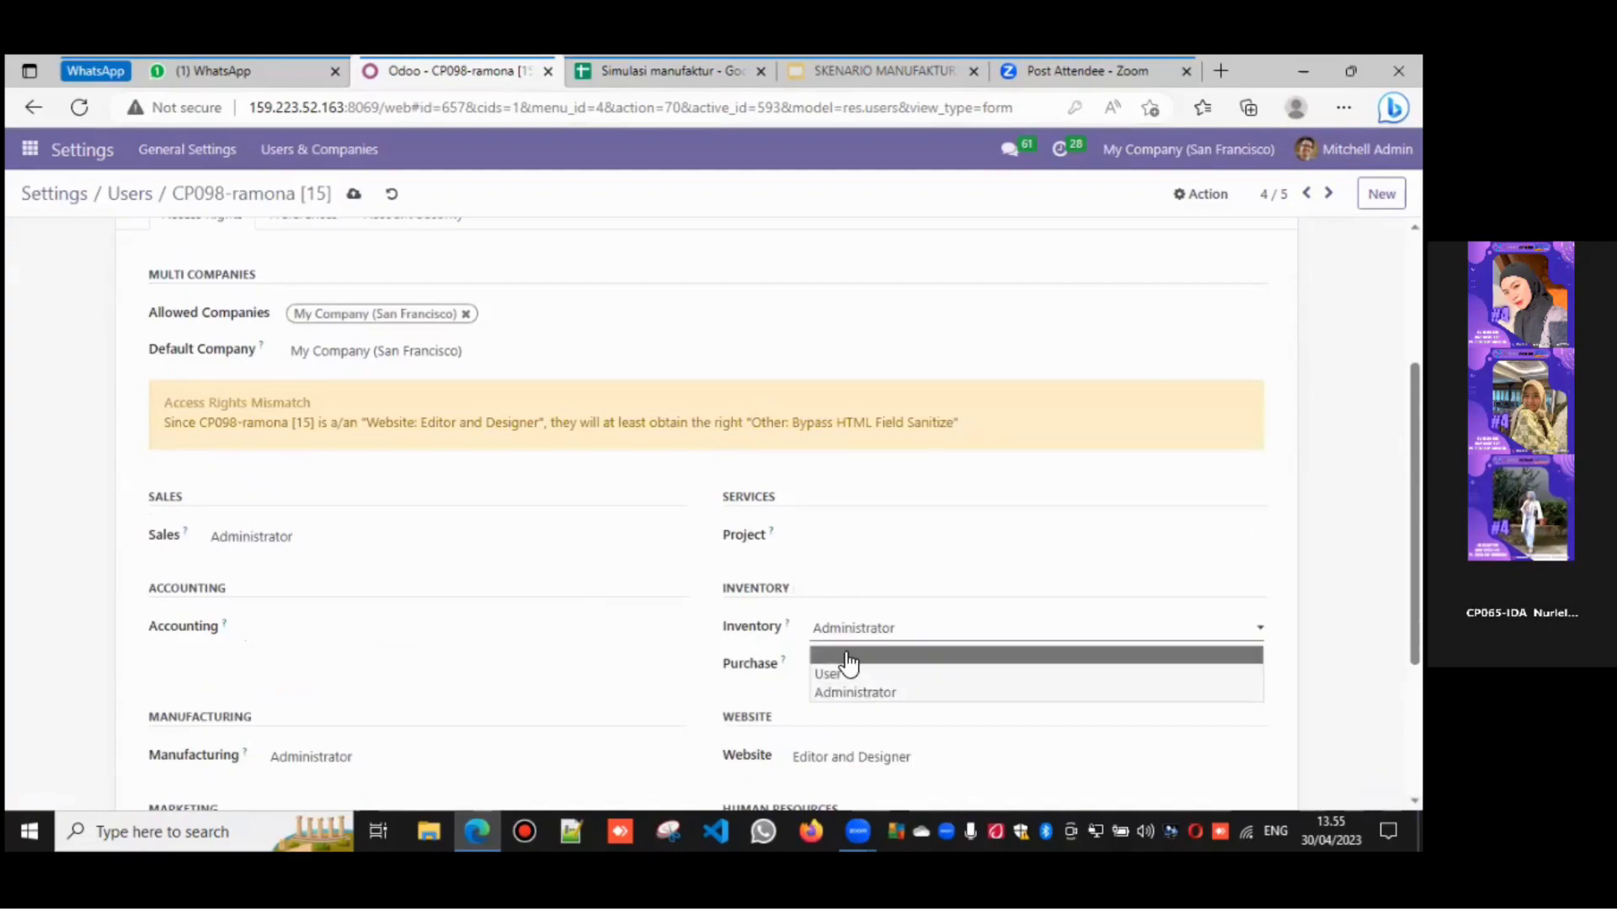
click(848, 657)
click(851, 672)
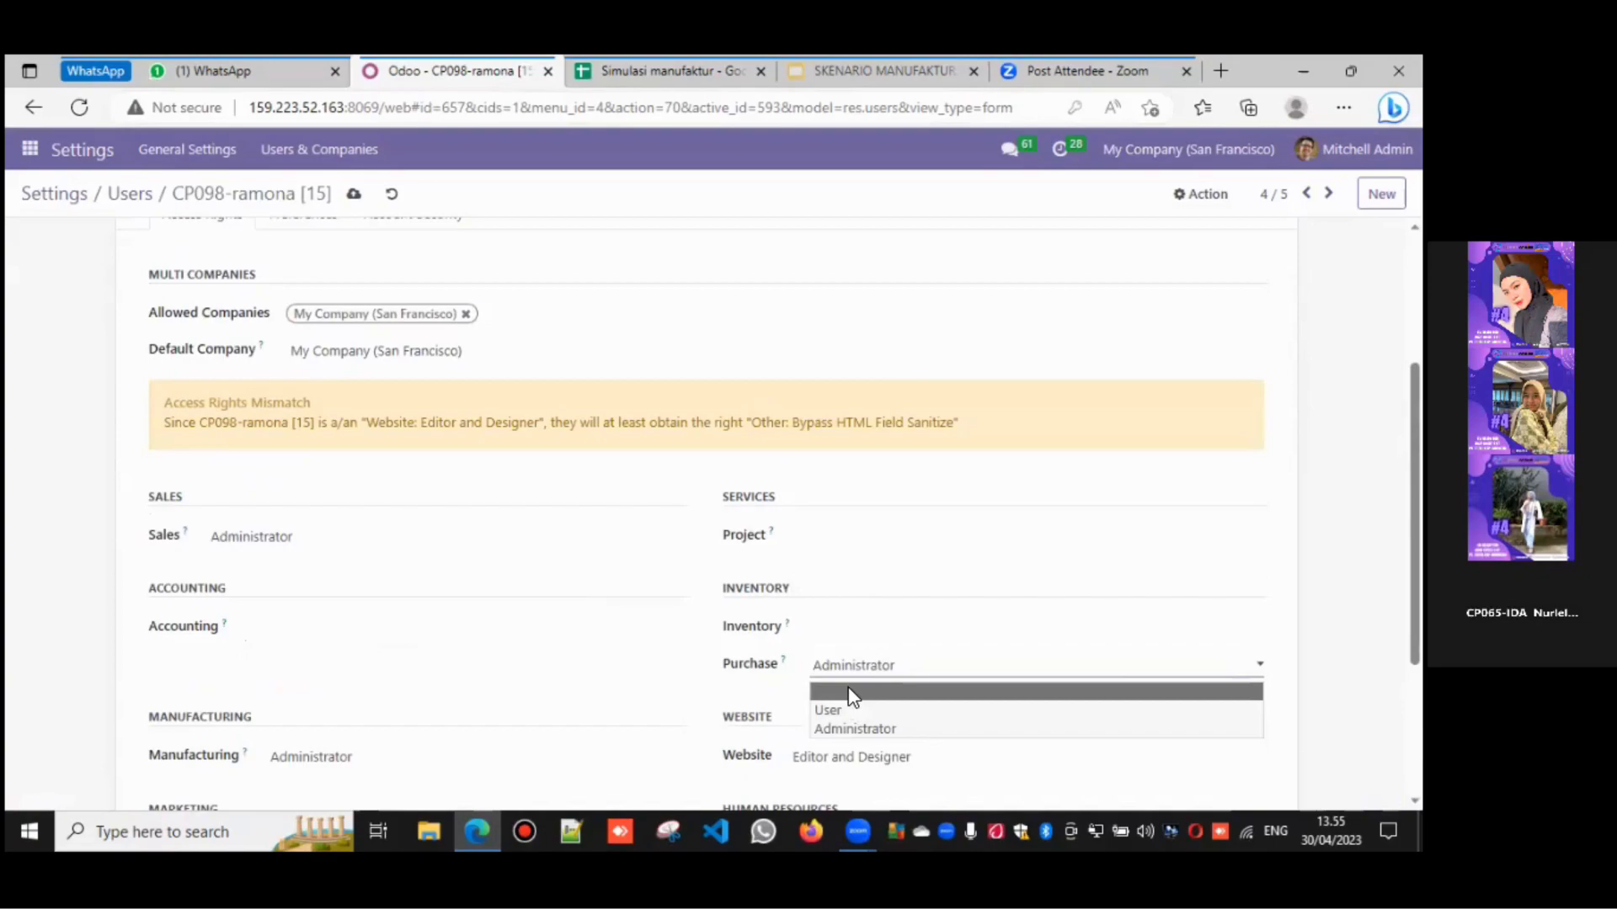
click(850, 693)
- Clear her Website, Email Marketing, Surveys and Employees access rights
scroll(766, 464, down, 2)
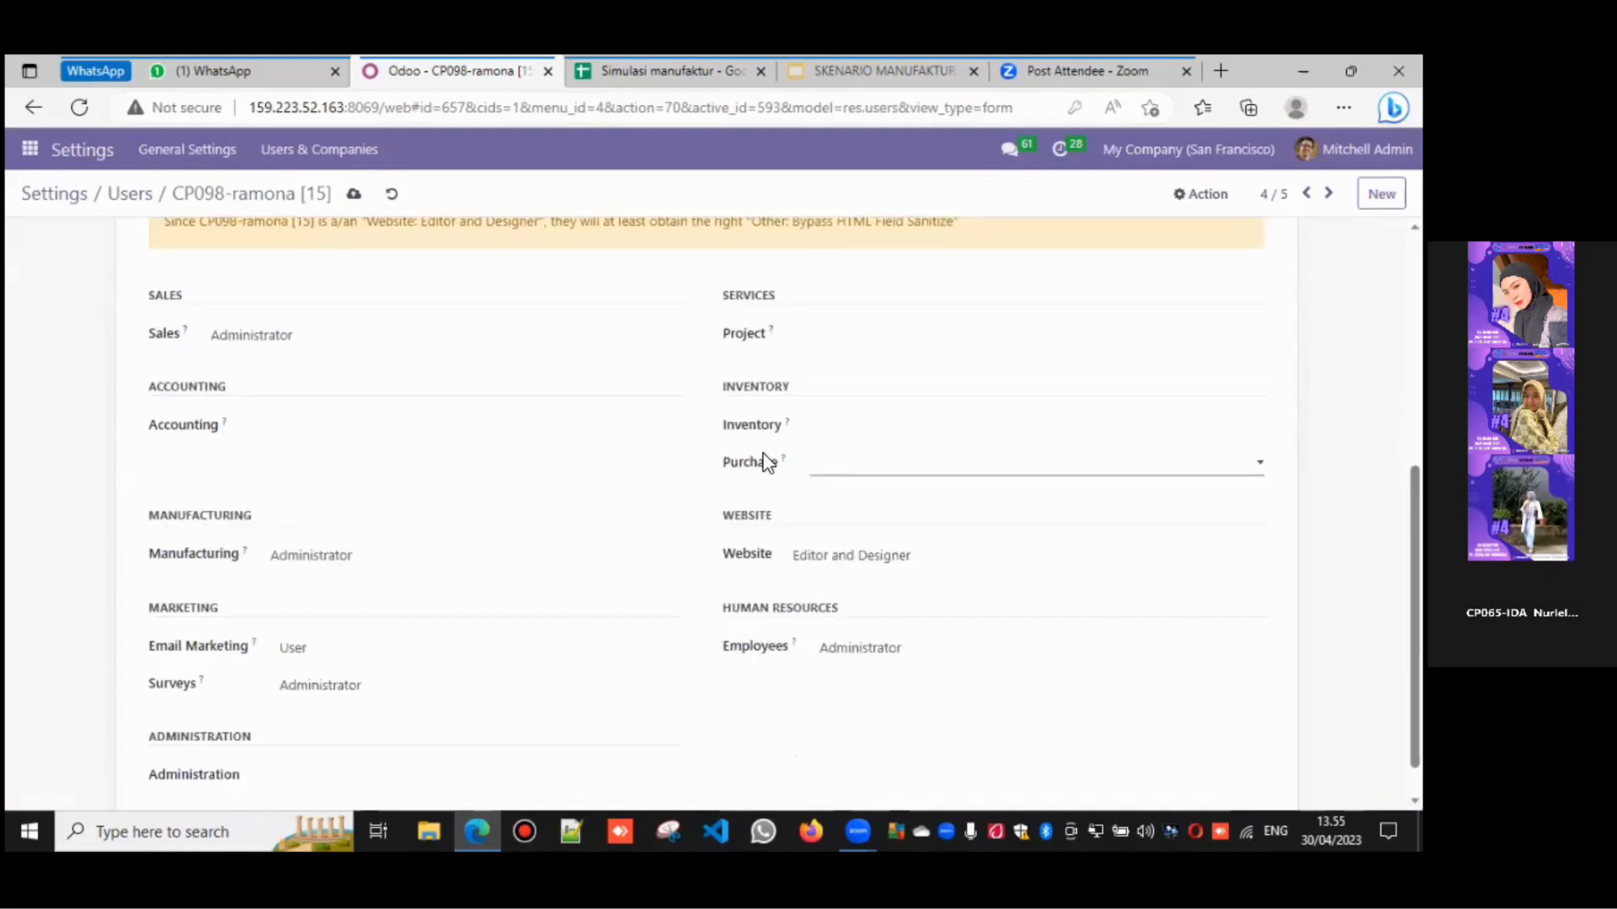
click(805, 565)
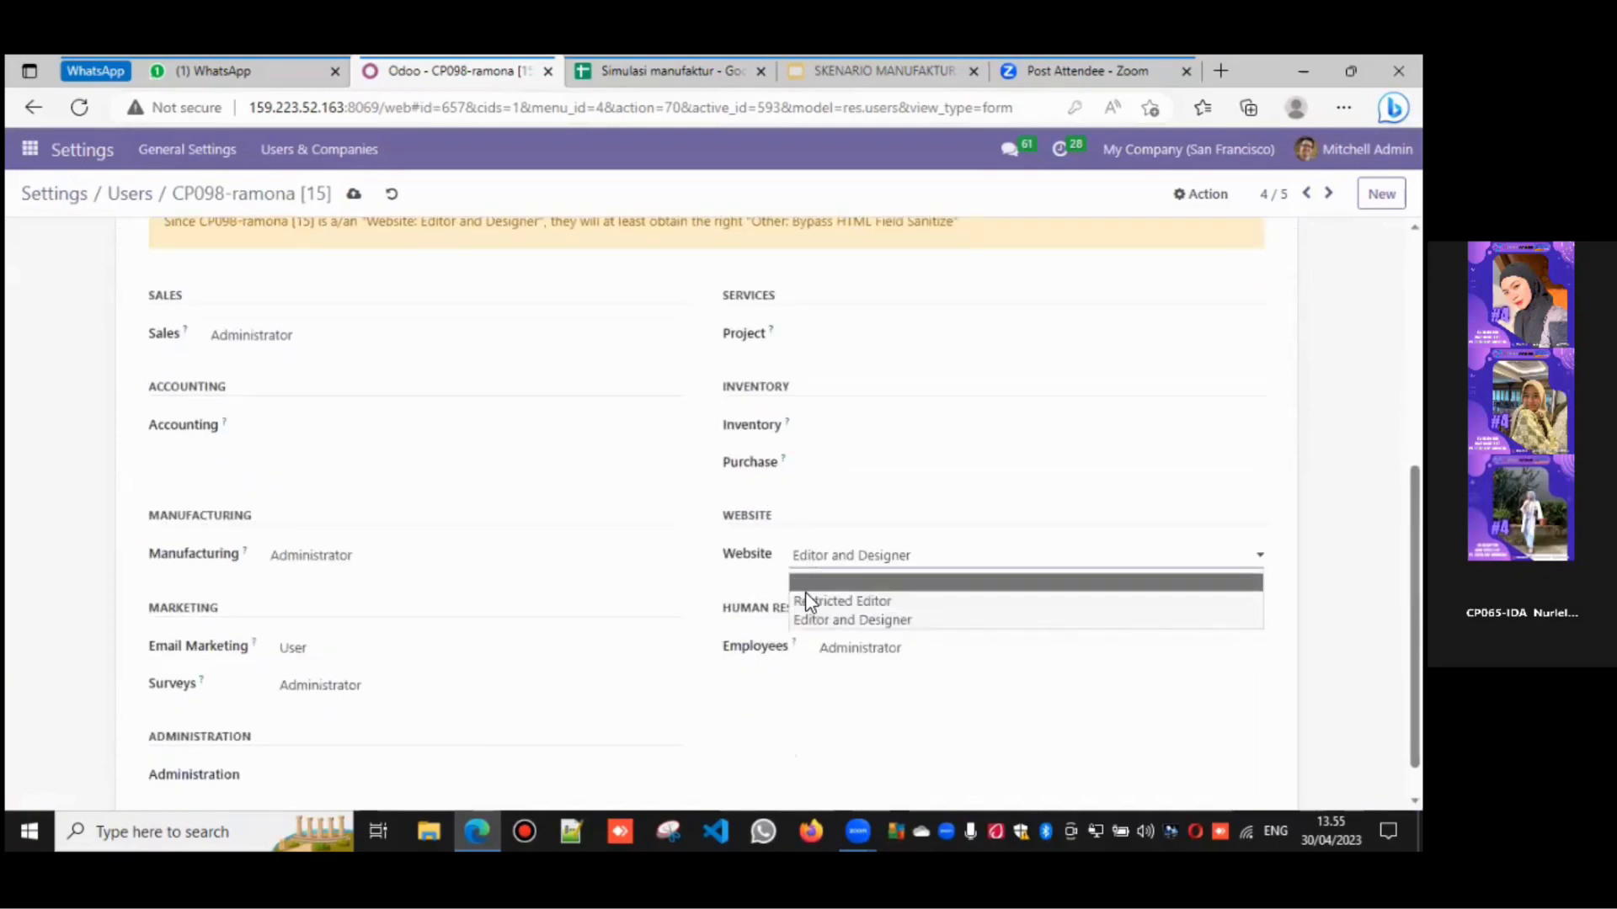
click(806, 600)
scroll(322, 542, down, 1)
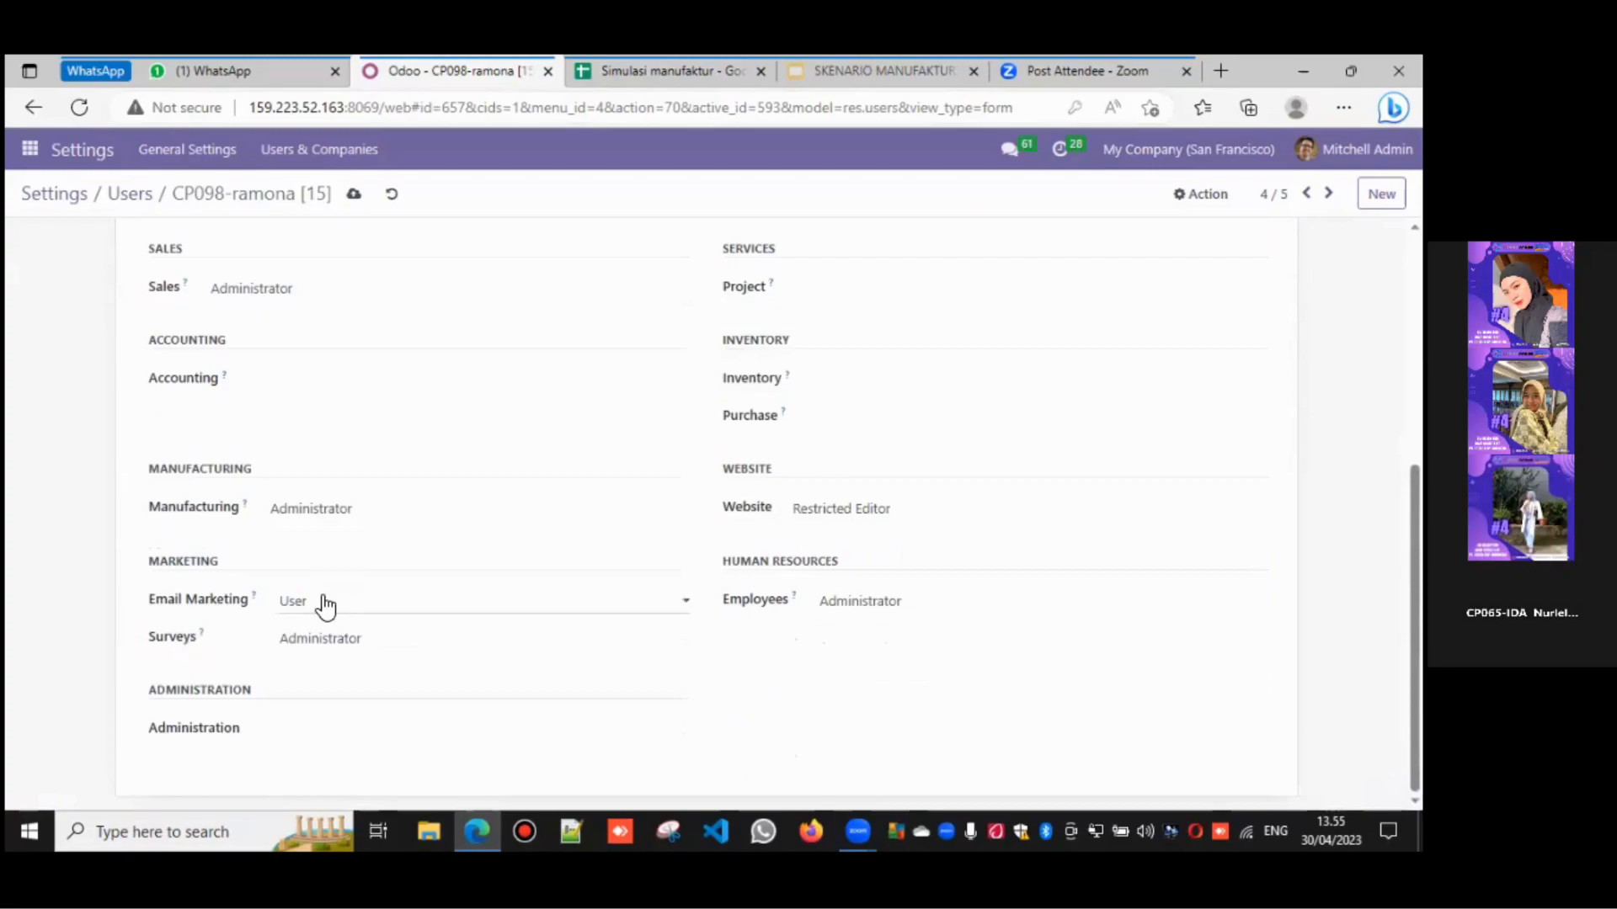
click(322, 605)
click(326, 633)
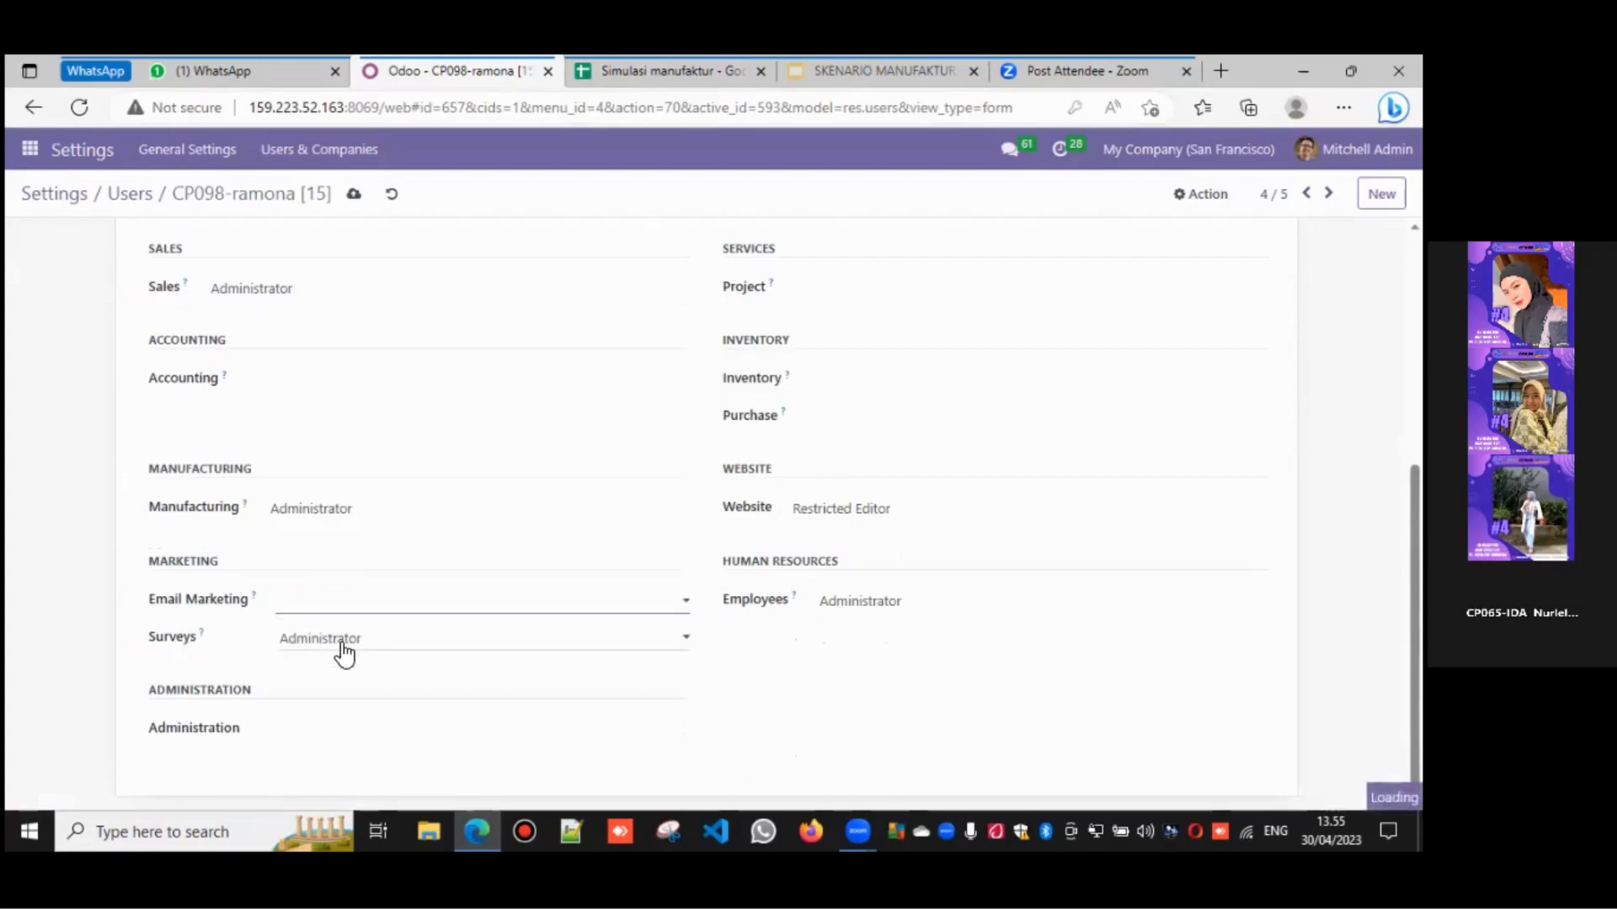
click(343, 654)
click(344, 662)
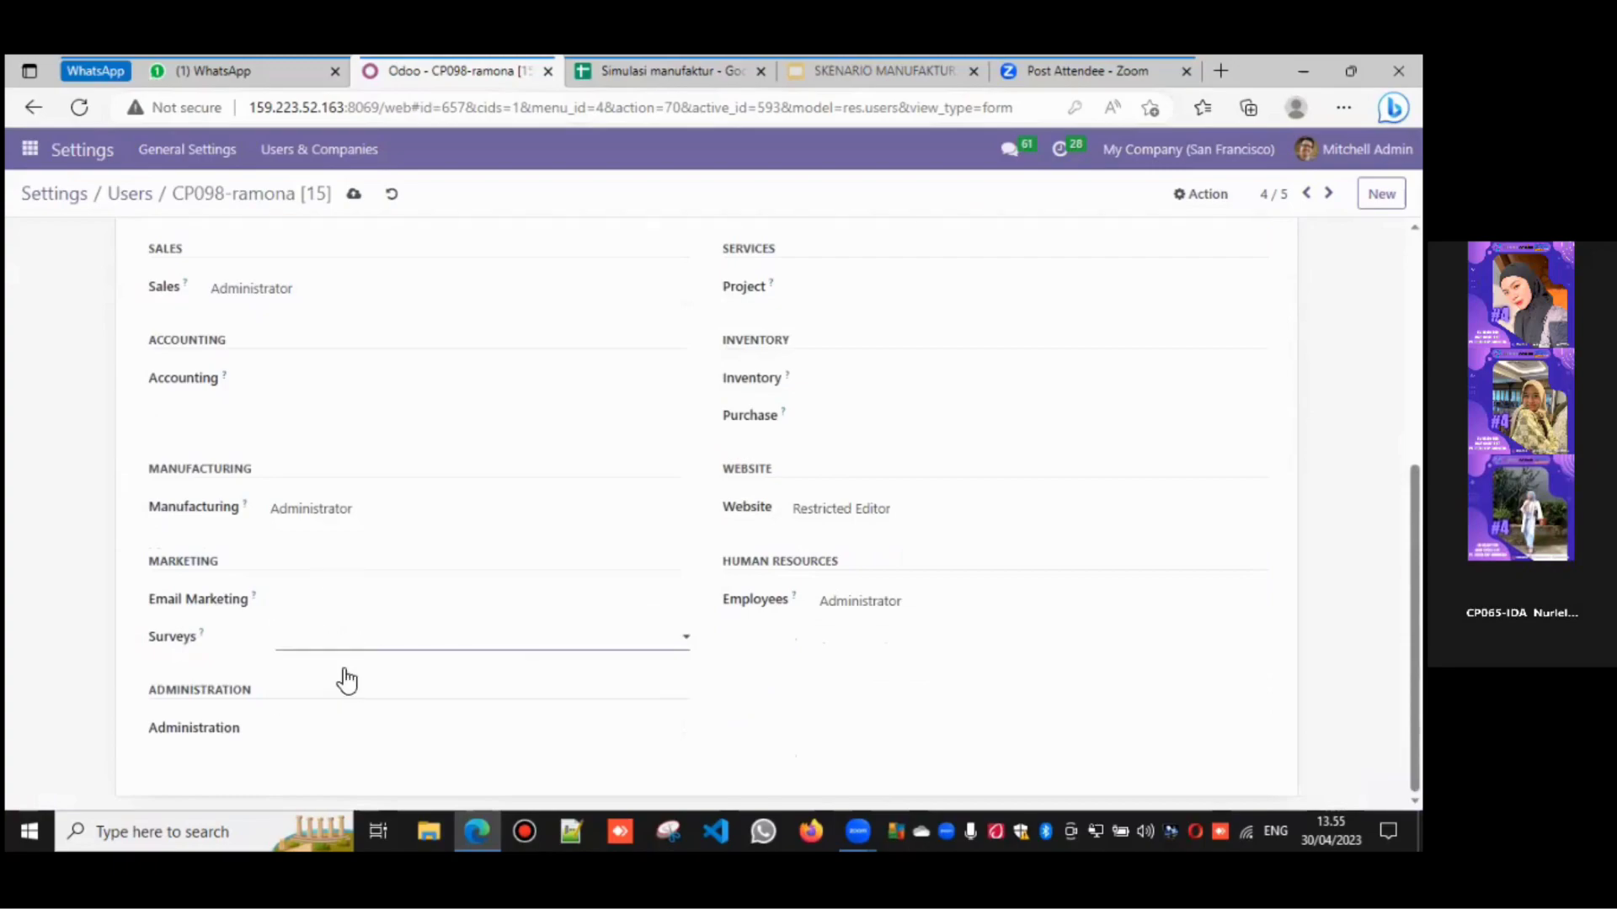
click(889, 603)
click(881, 626)
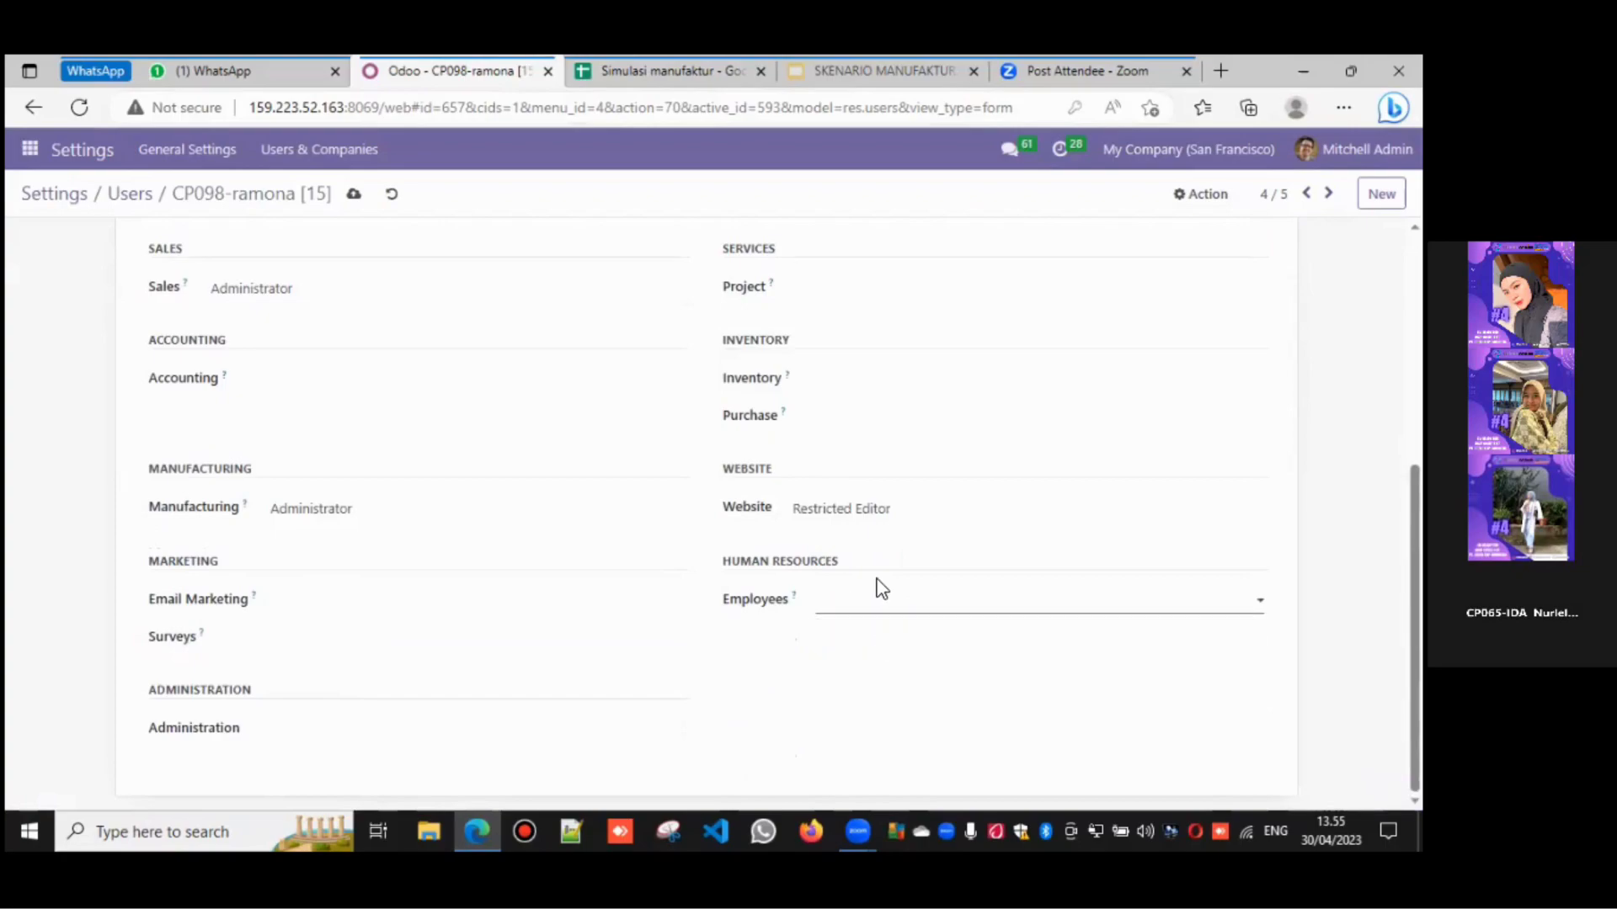
click(872, 525)
click(867, 534)
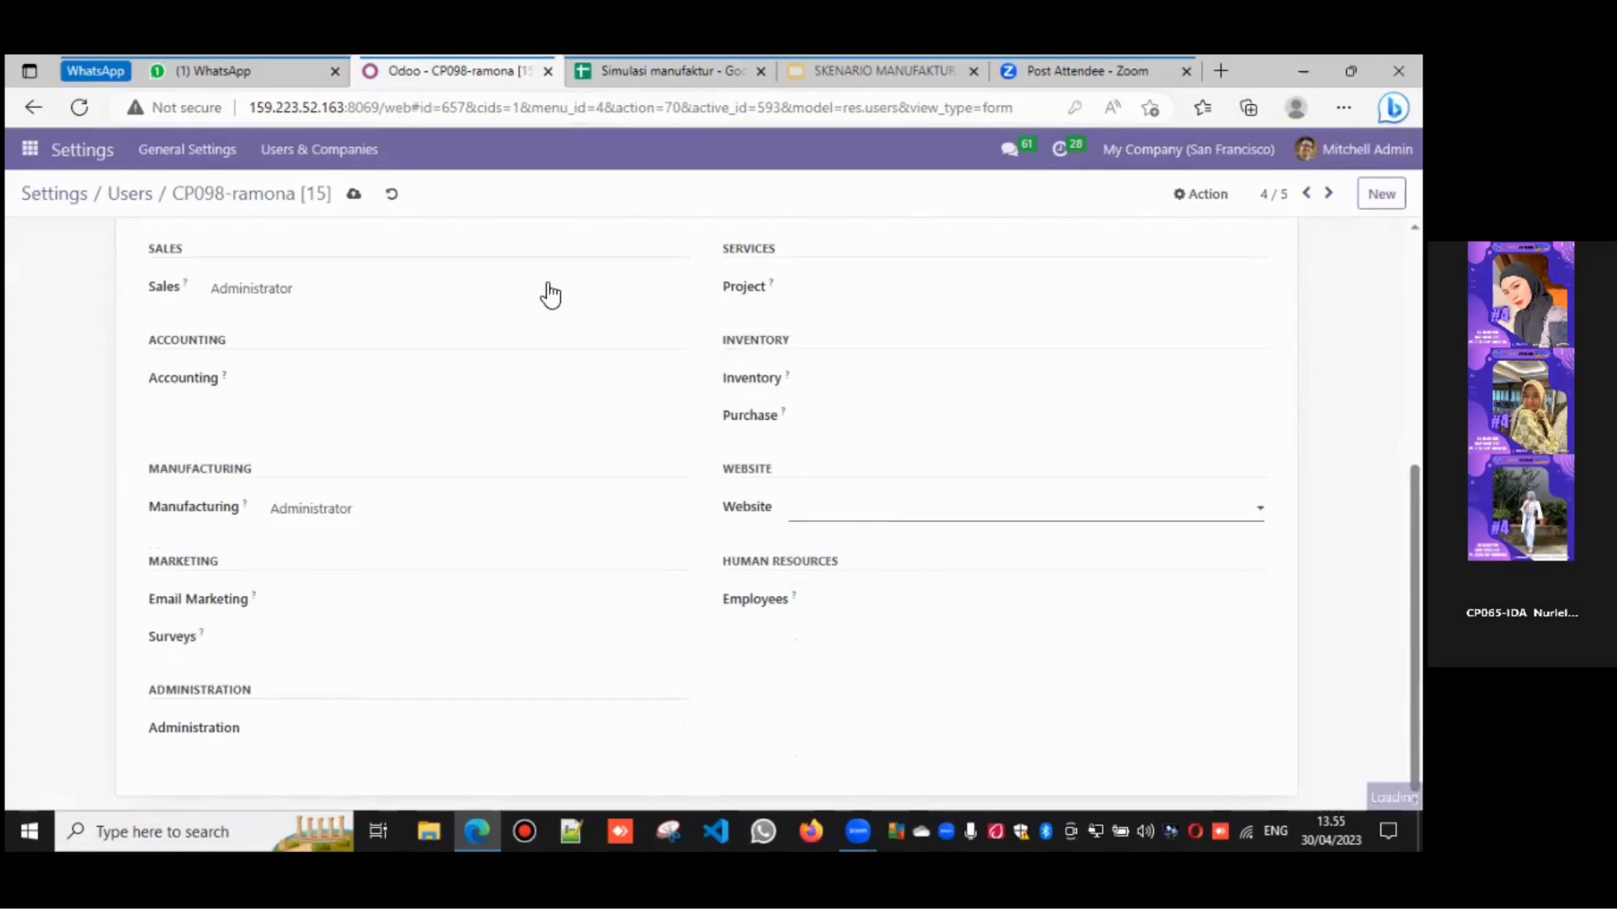
click(640, 71)
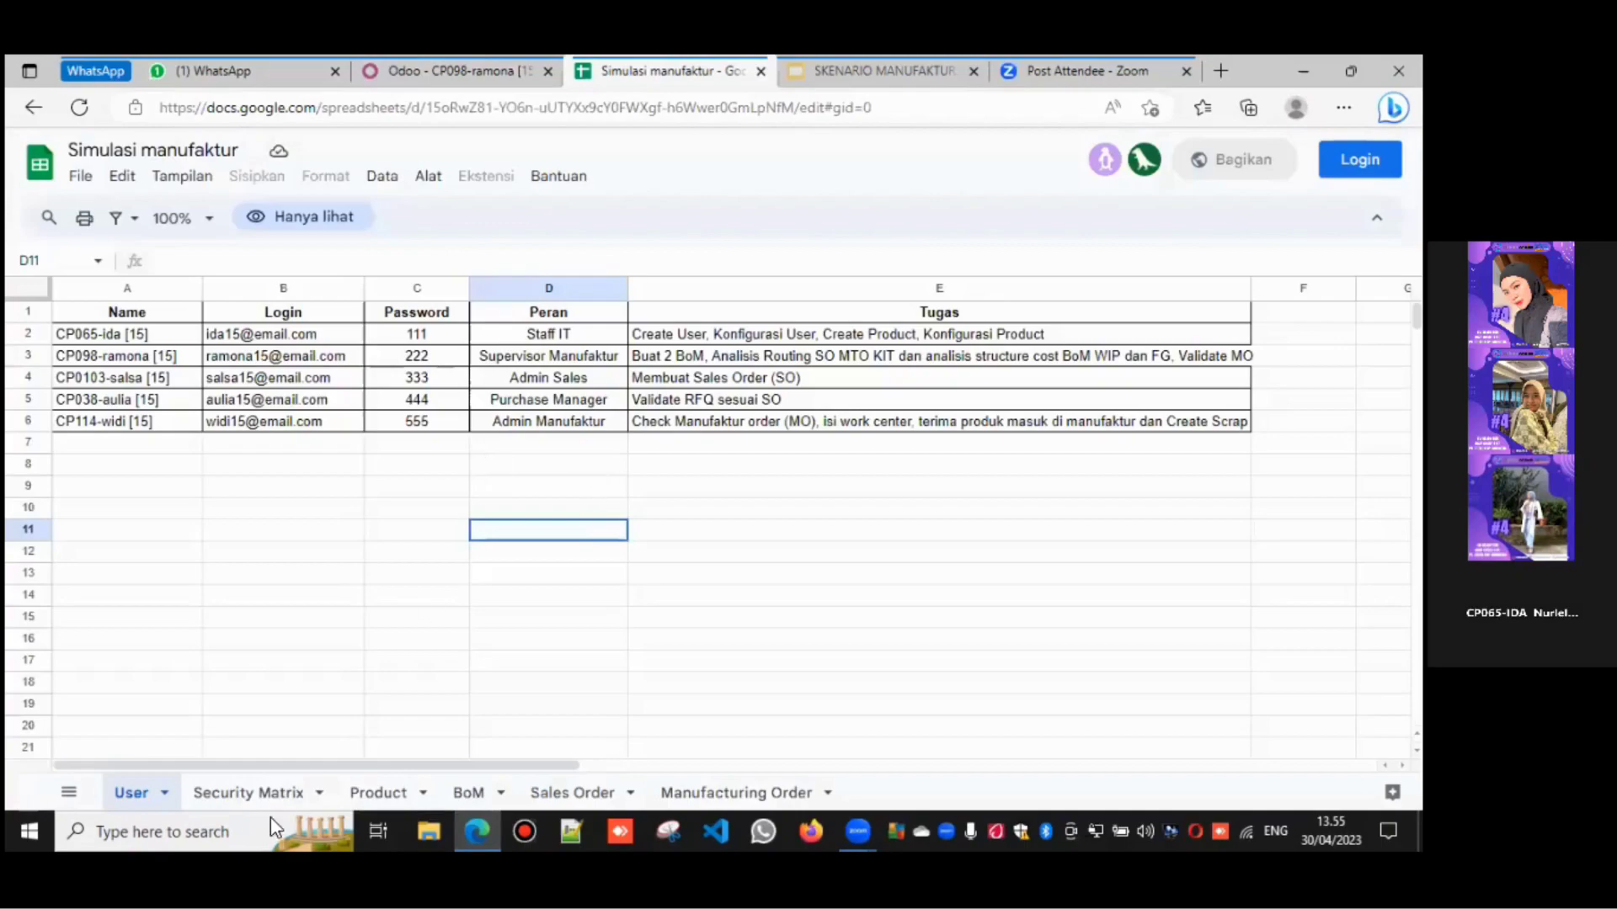
- Check ramona's roles on the Security Matrix, open Change Password, then view the User sheet
click(258, 792)
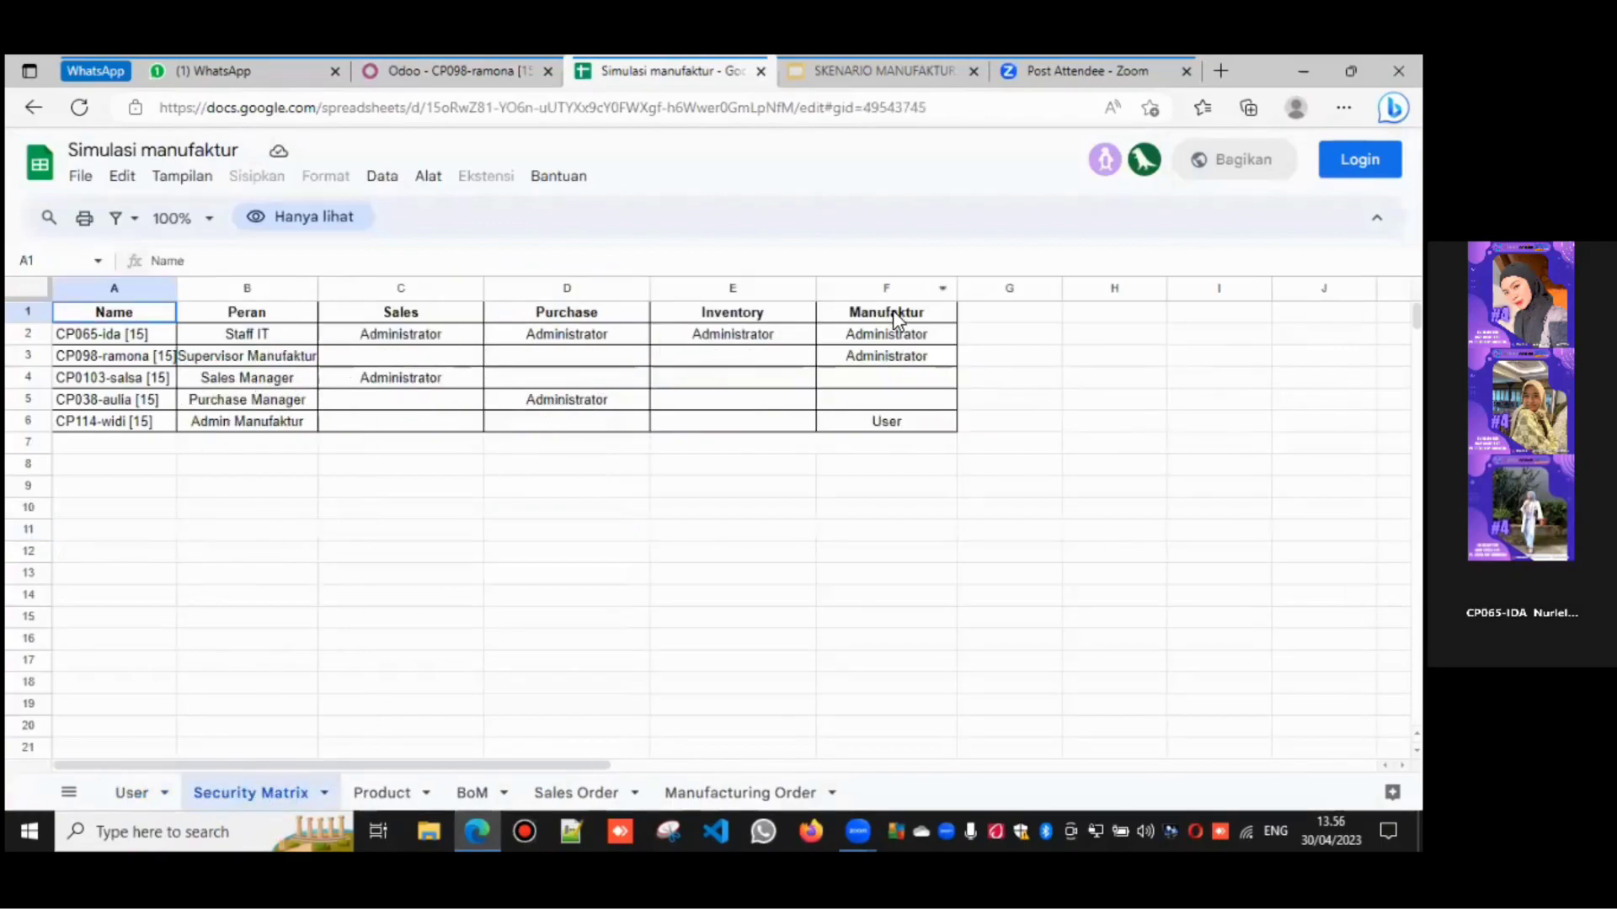
click(364, 75)
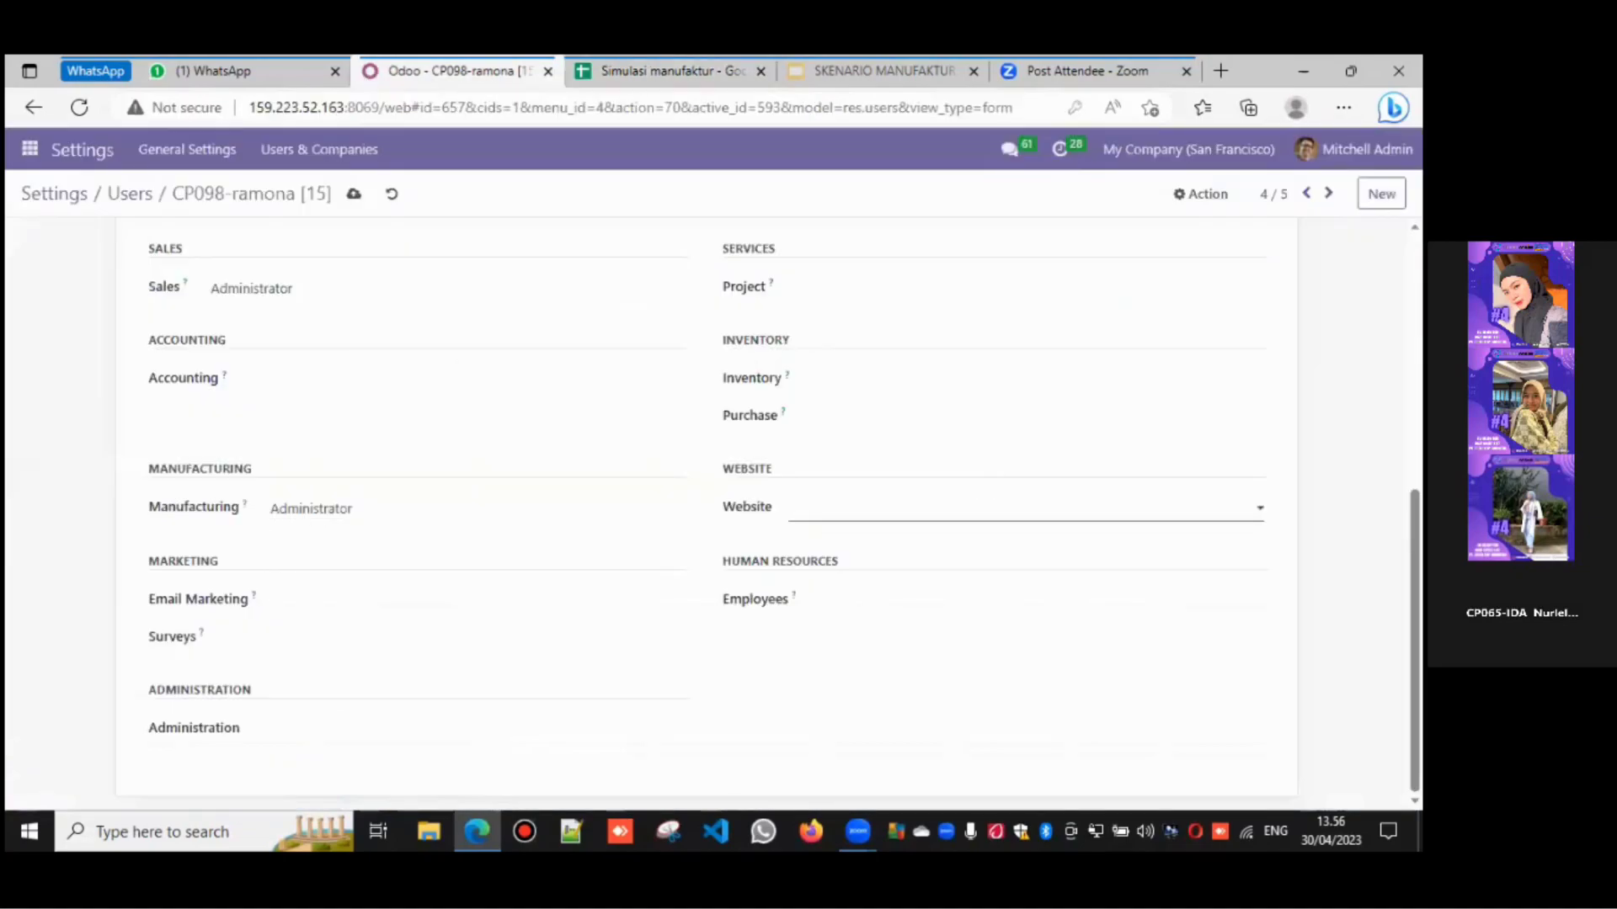
scroll(1414, 505, up, 6)
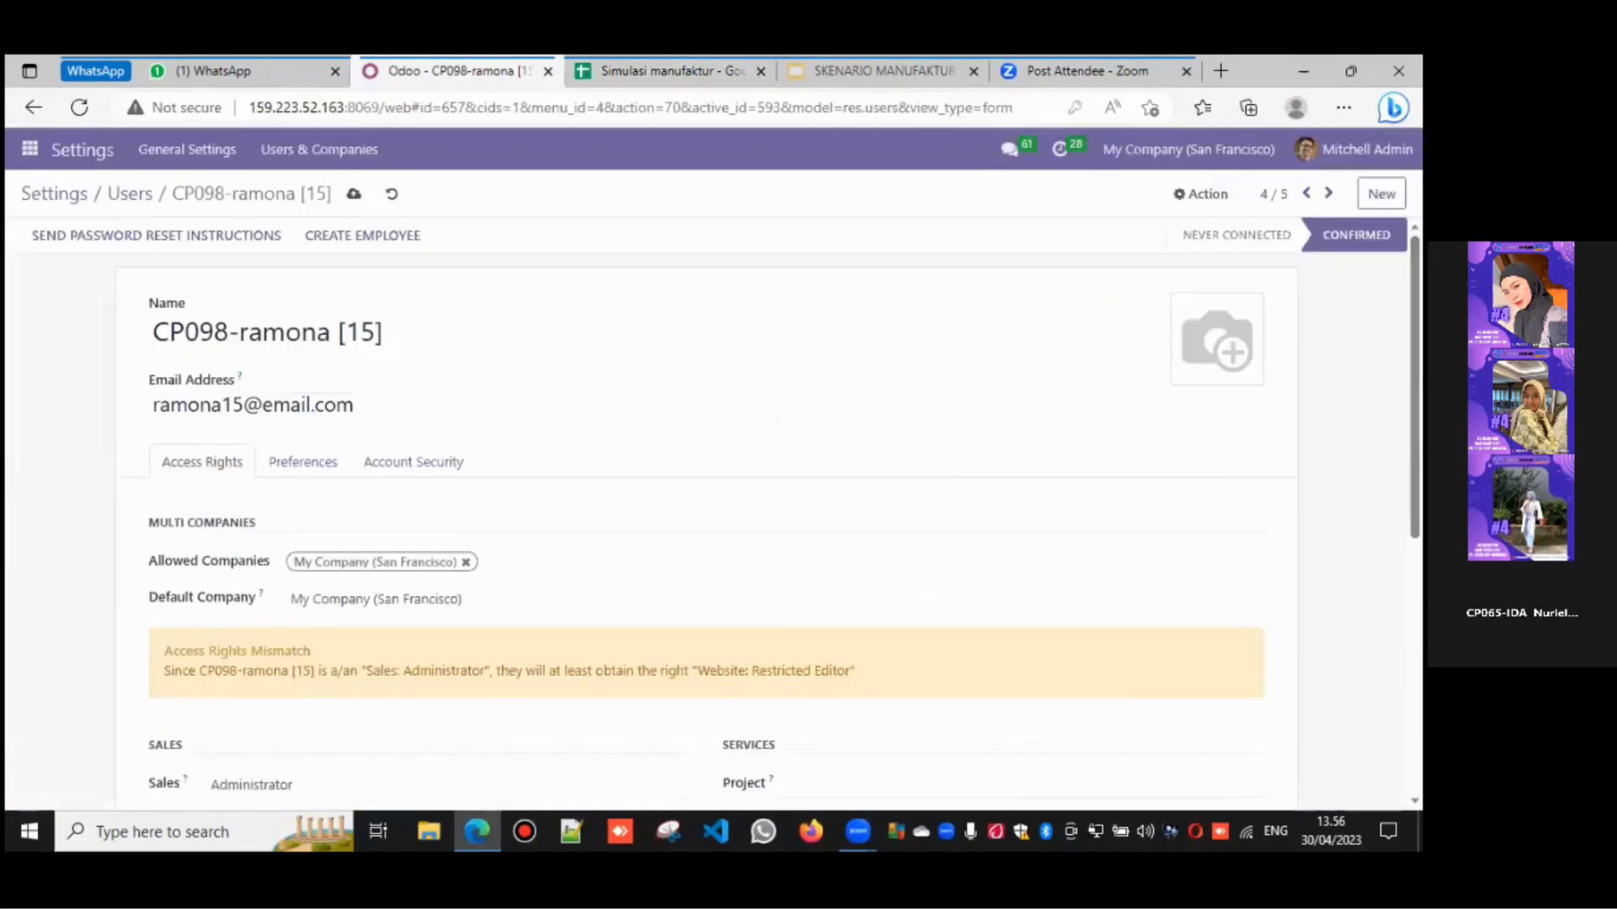
click(1202, 199)
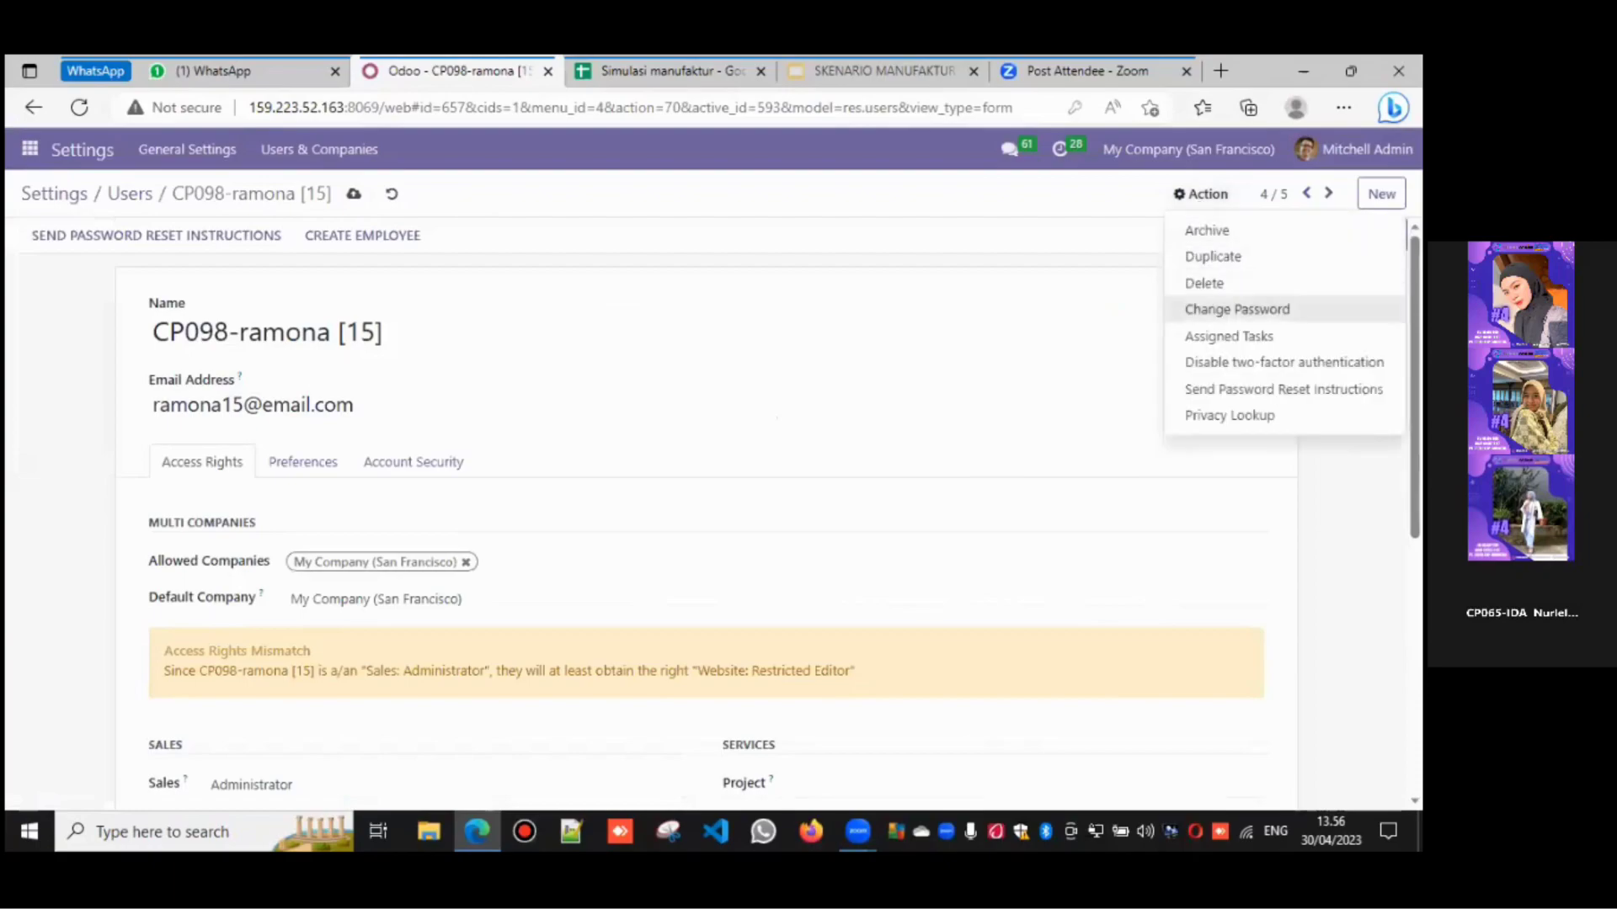
click(1237, 309)
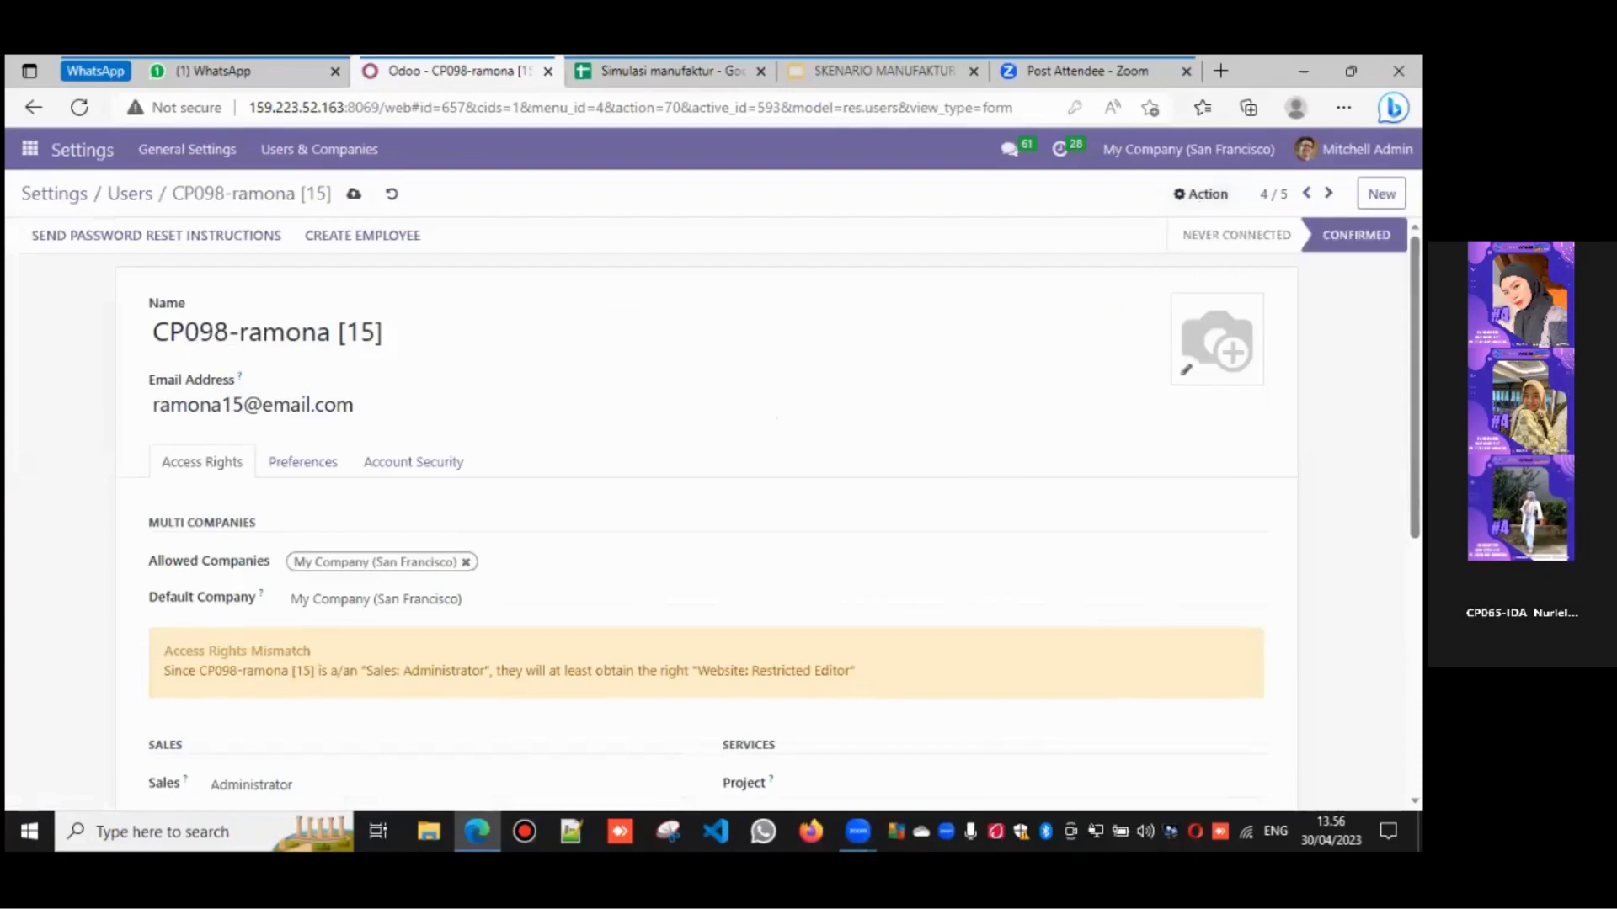
click(655, 54)
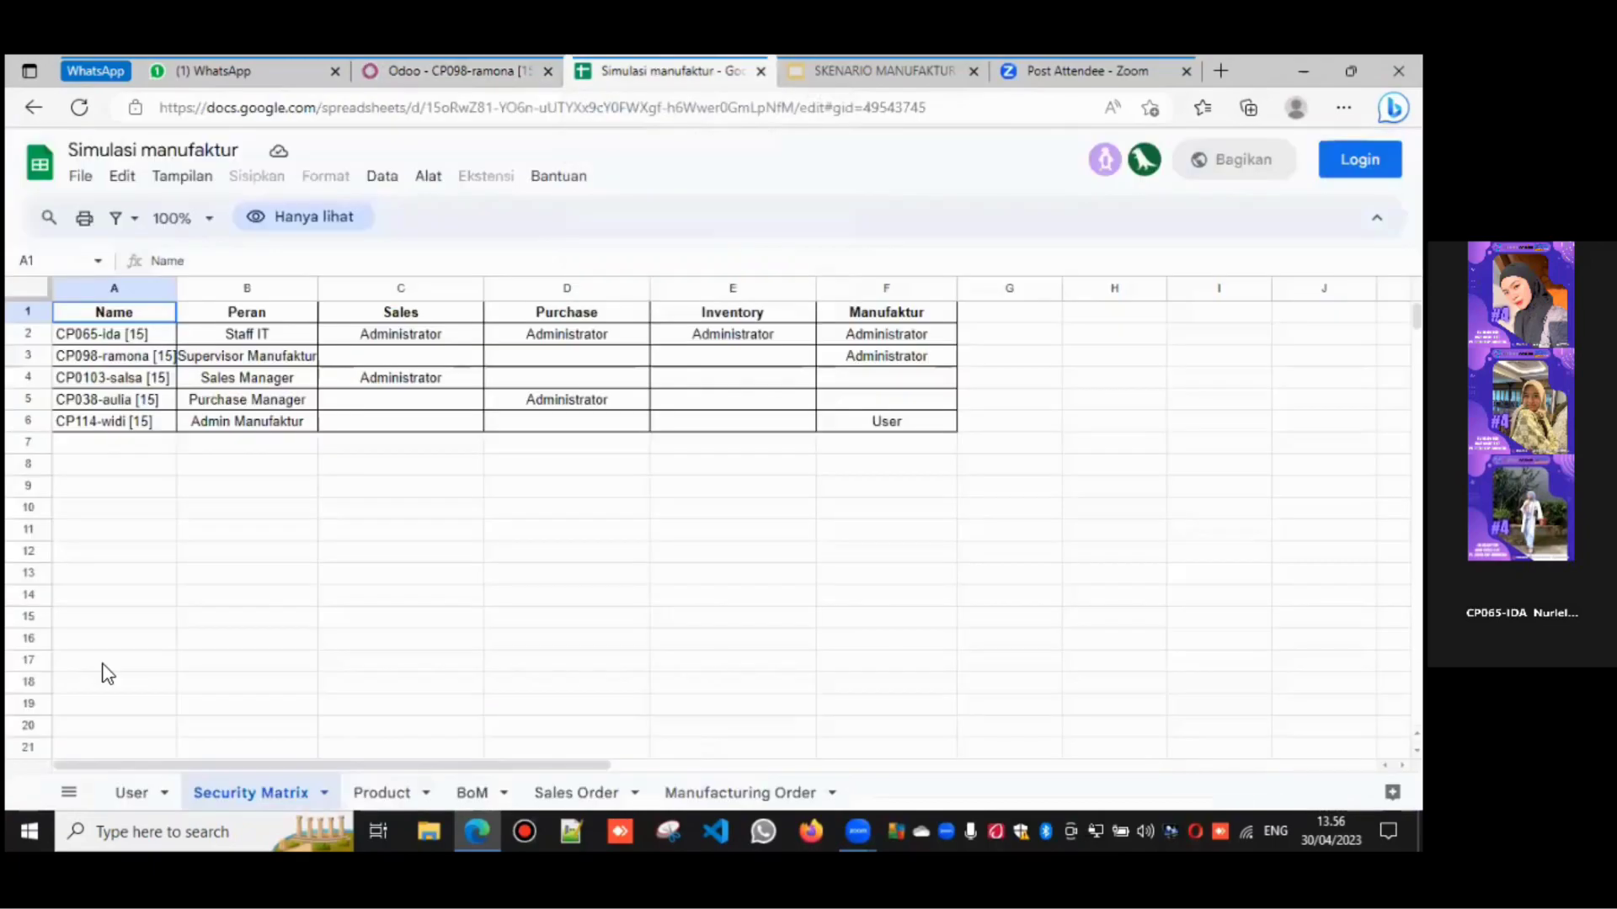
click(131, 792)
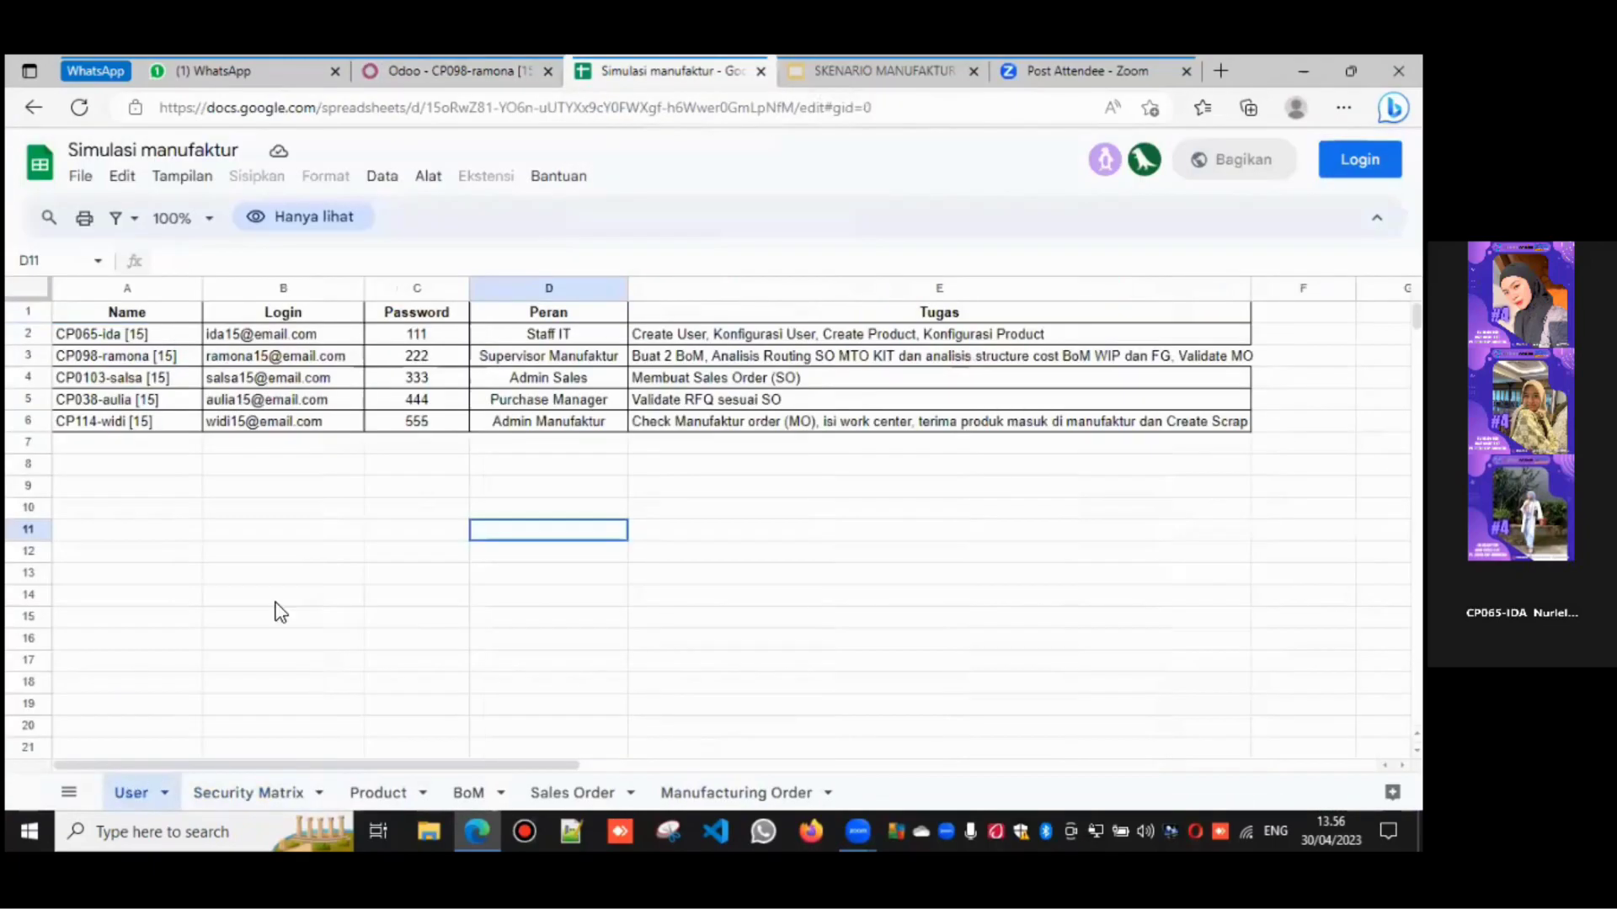
- Enter CP098-ramona's new password from the User sheet and apply it
click(414, 68)
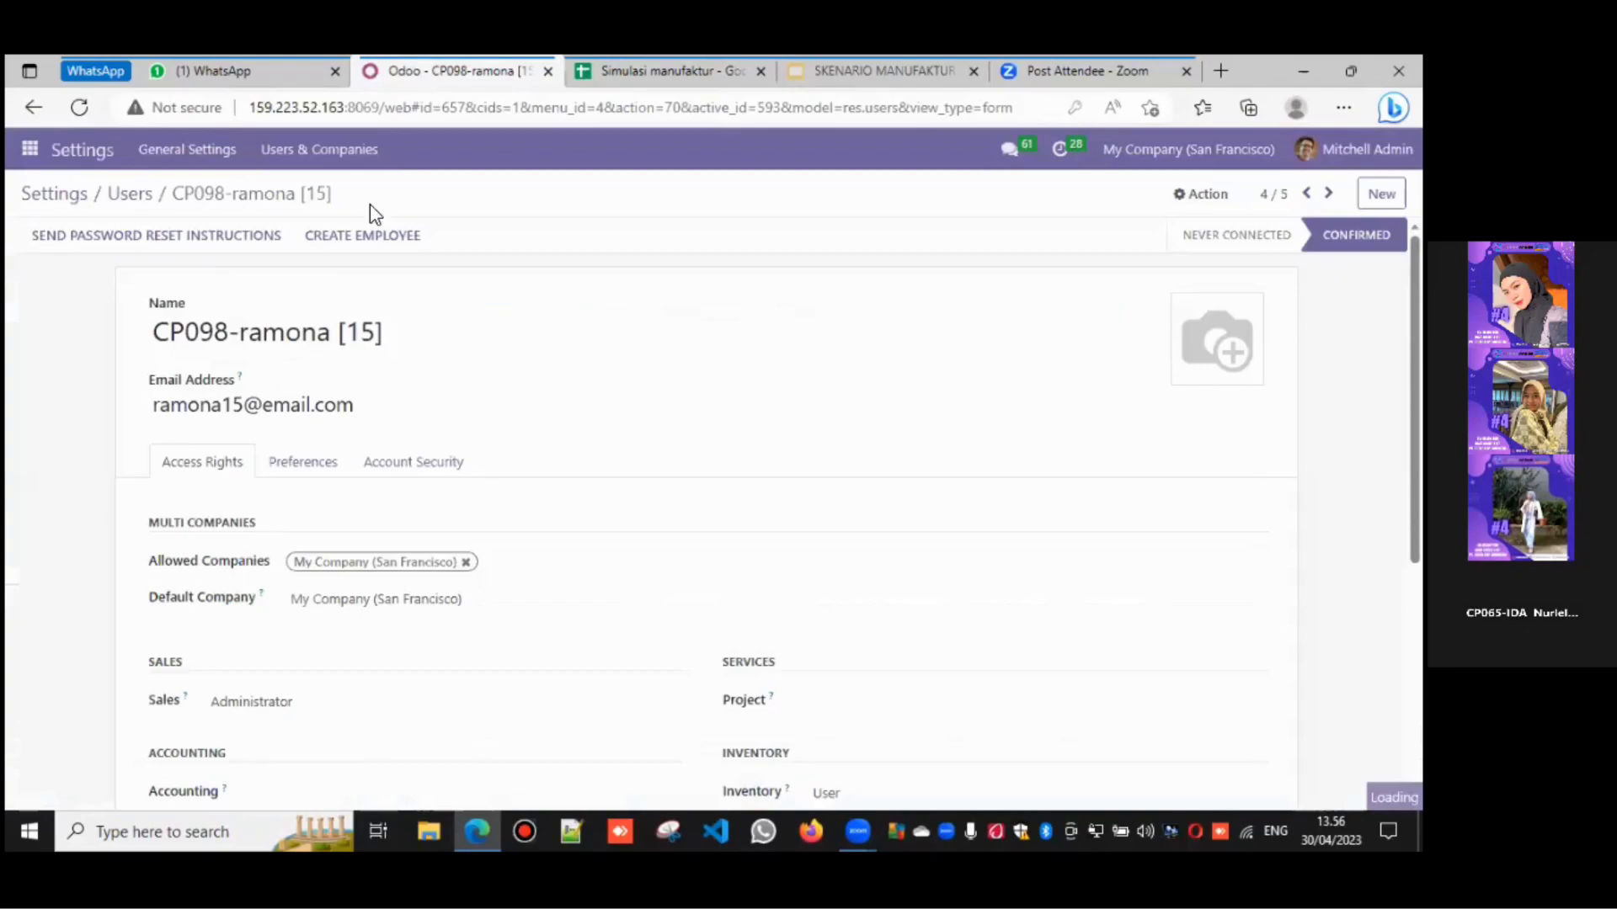
click(797, 284)
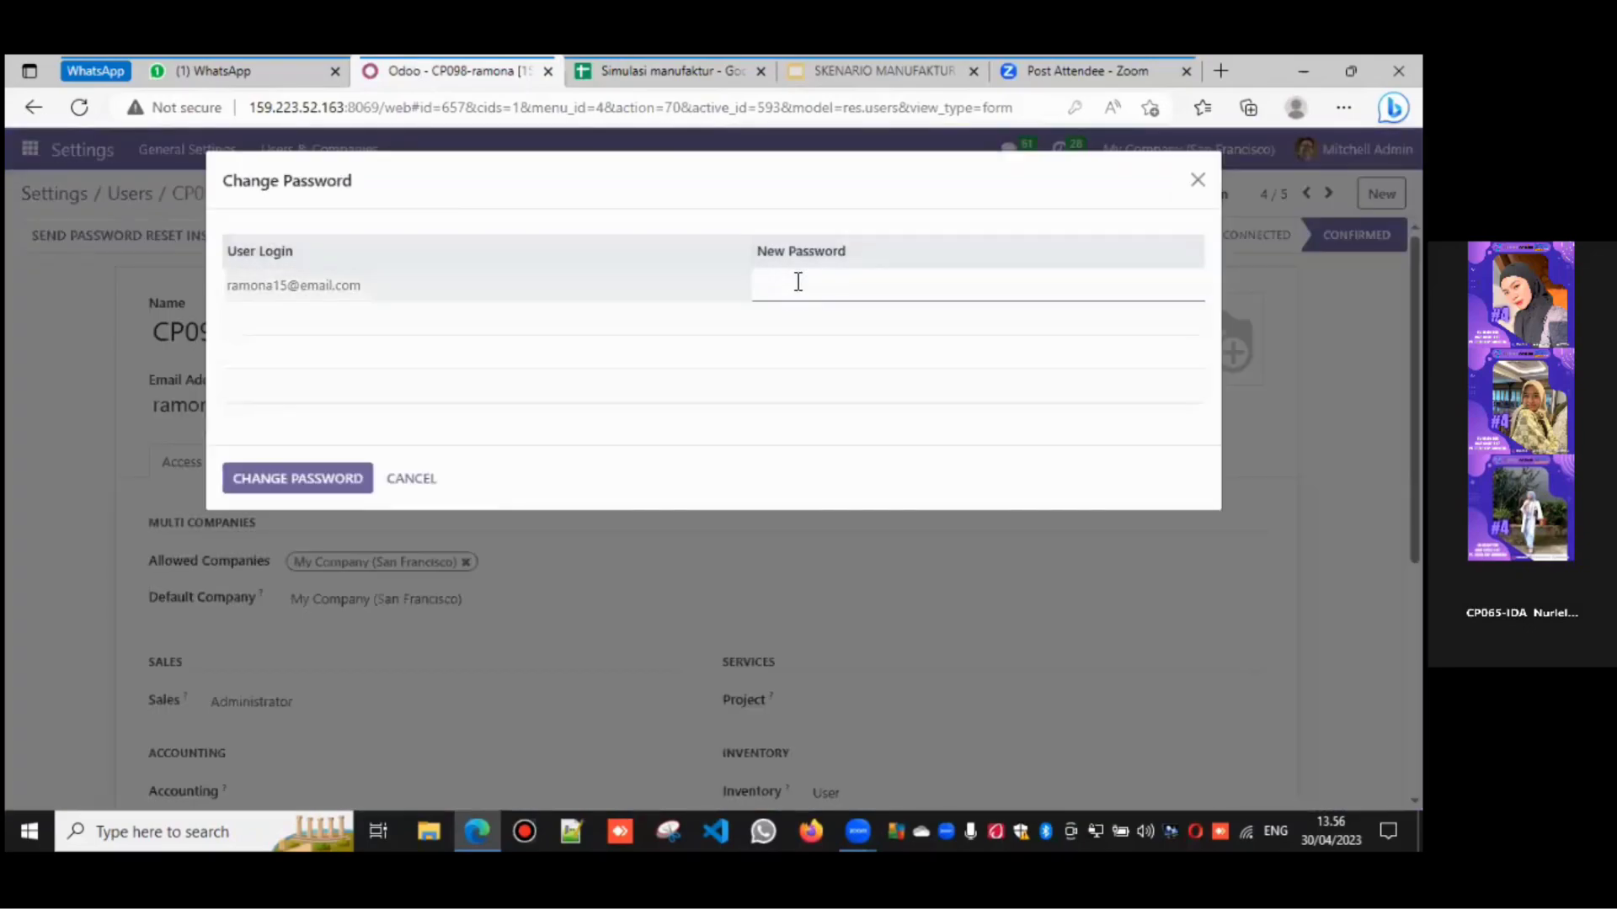
text(••)
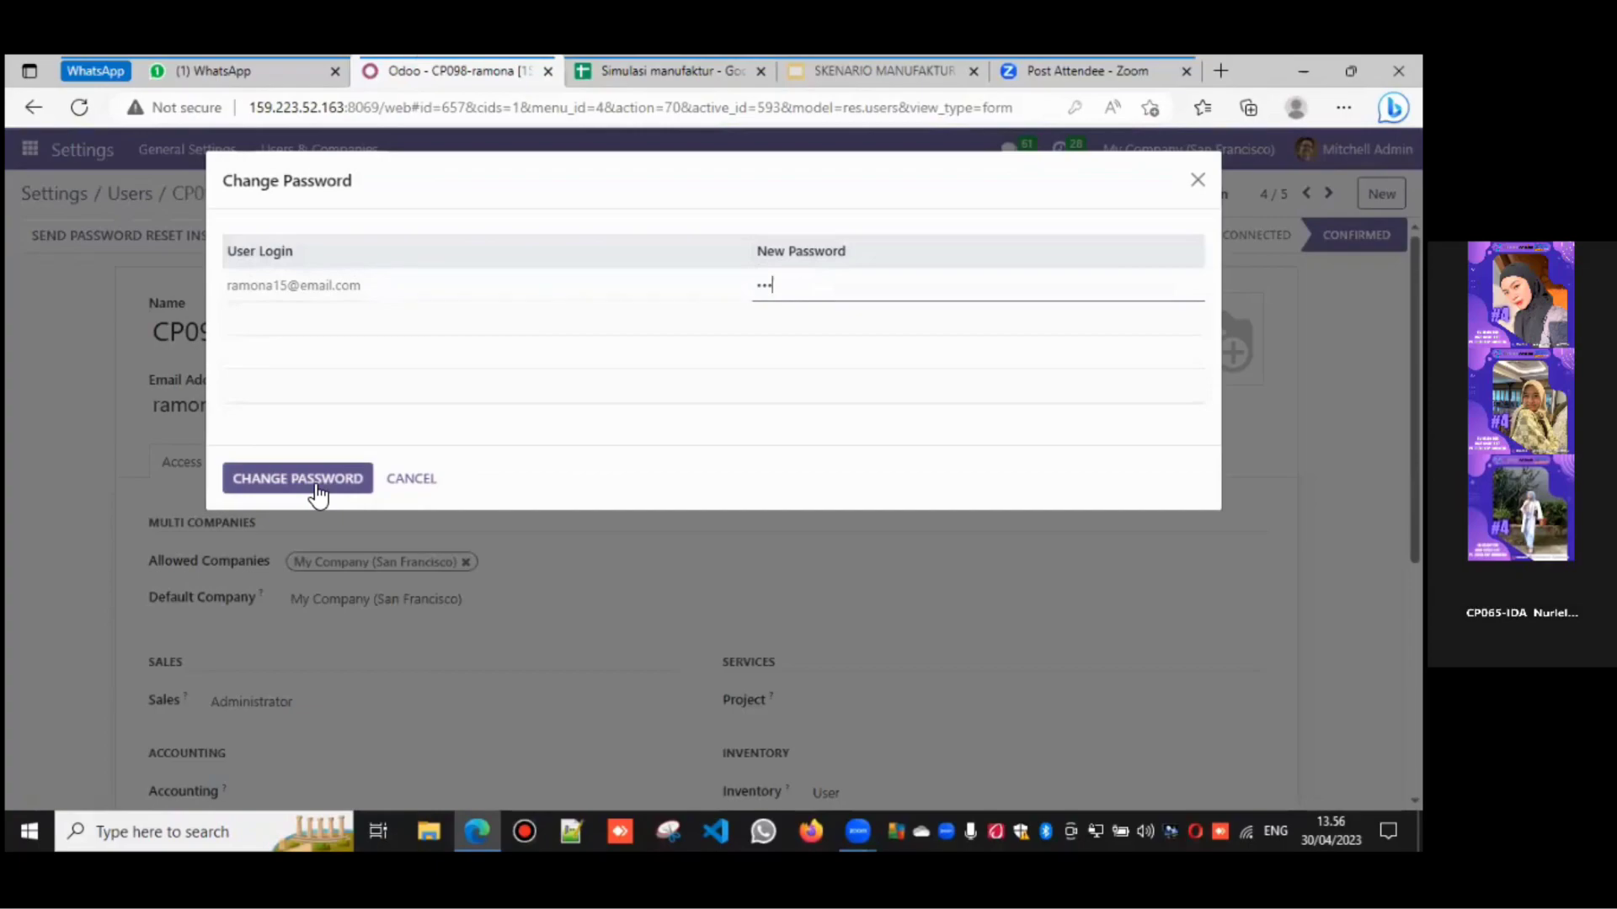
click(309, 471)
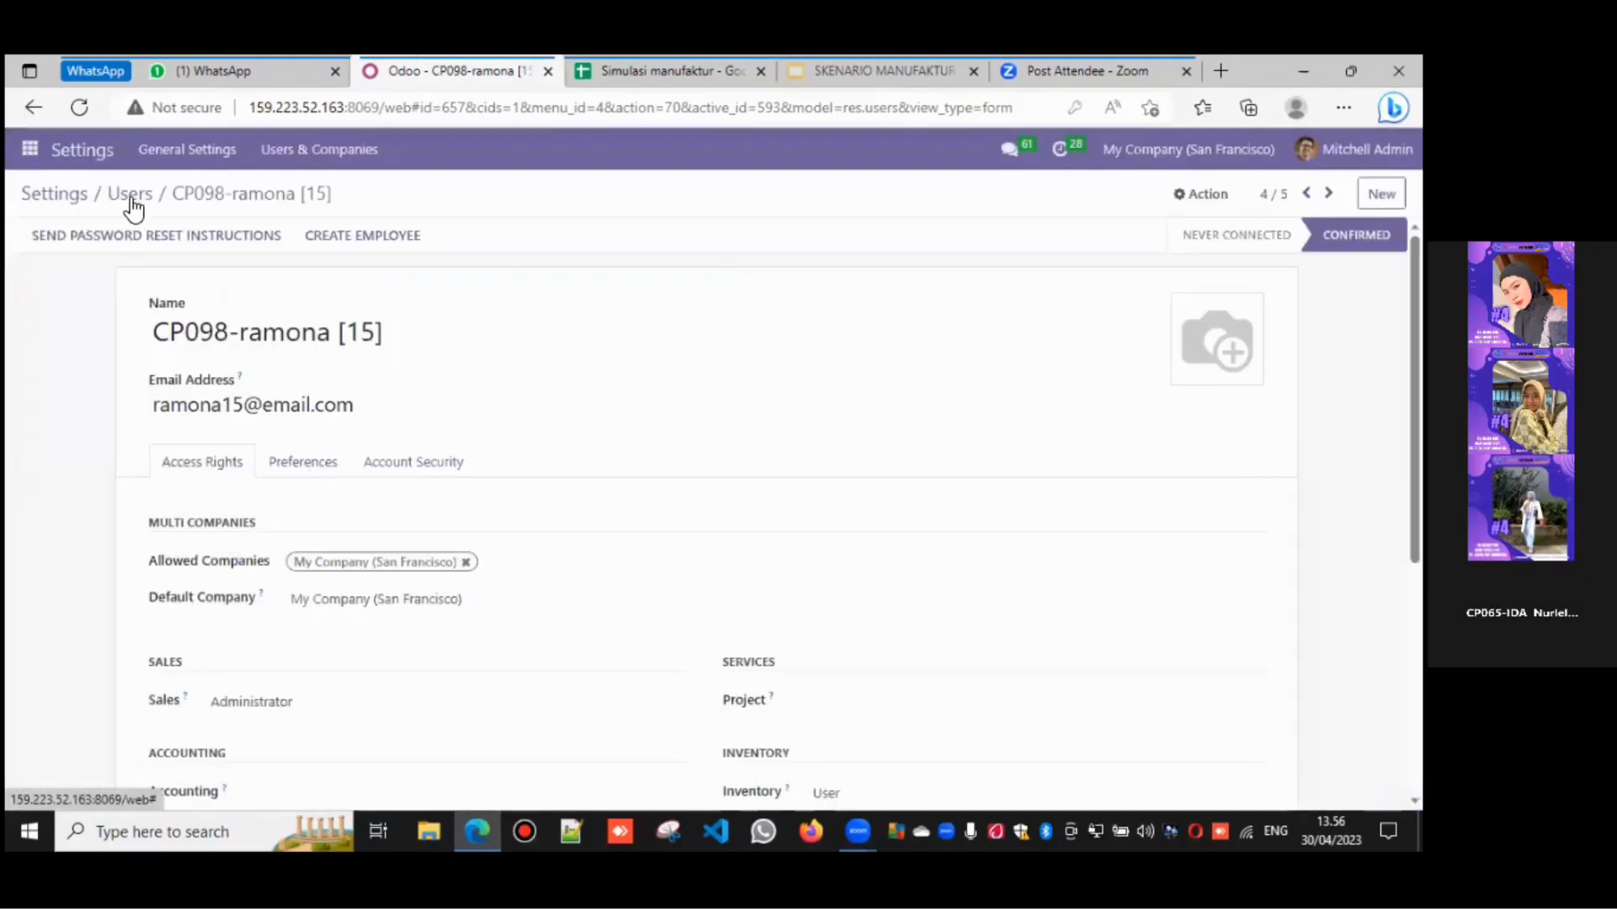
- Open the CP114-widi [15] user record, cross-checking the Simulasi manufaktur spreadsheet
click(128, 192)
click(162, 457)
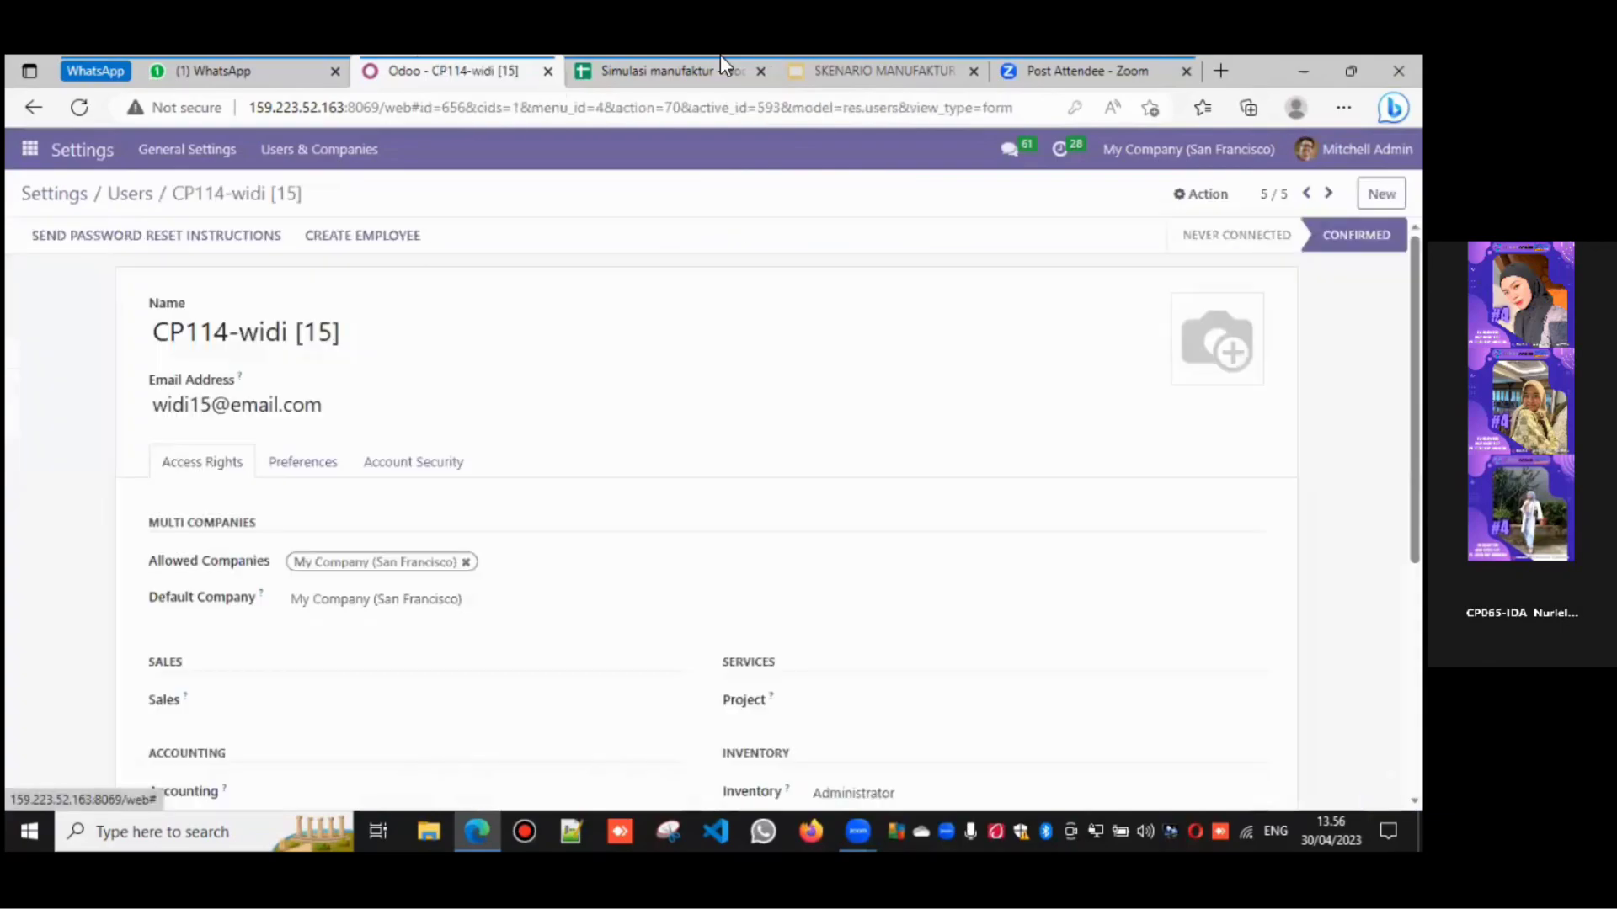
click(734, 66)
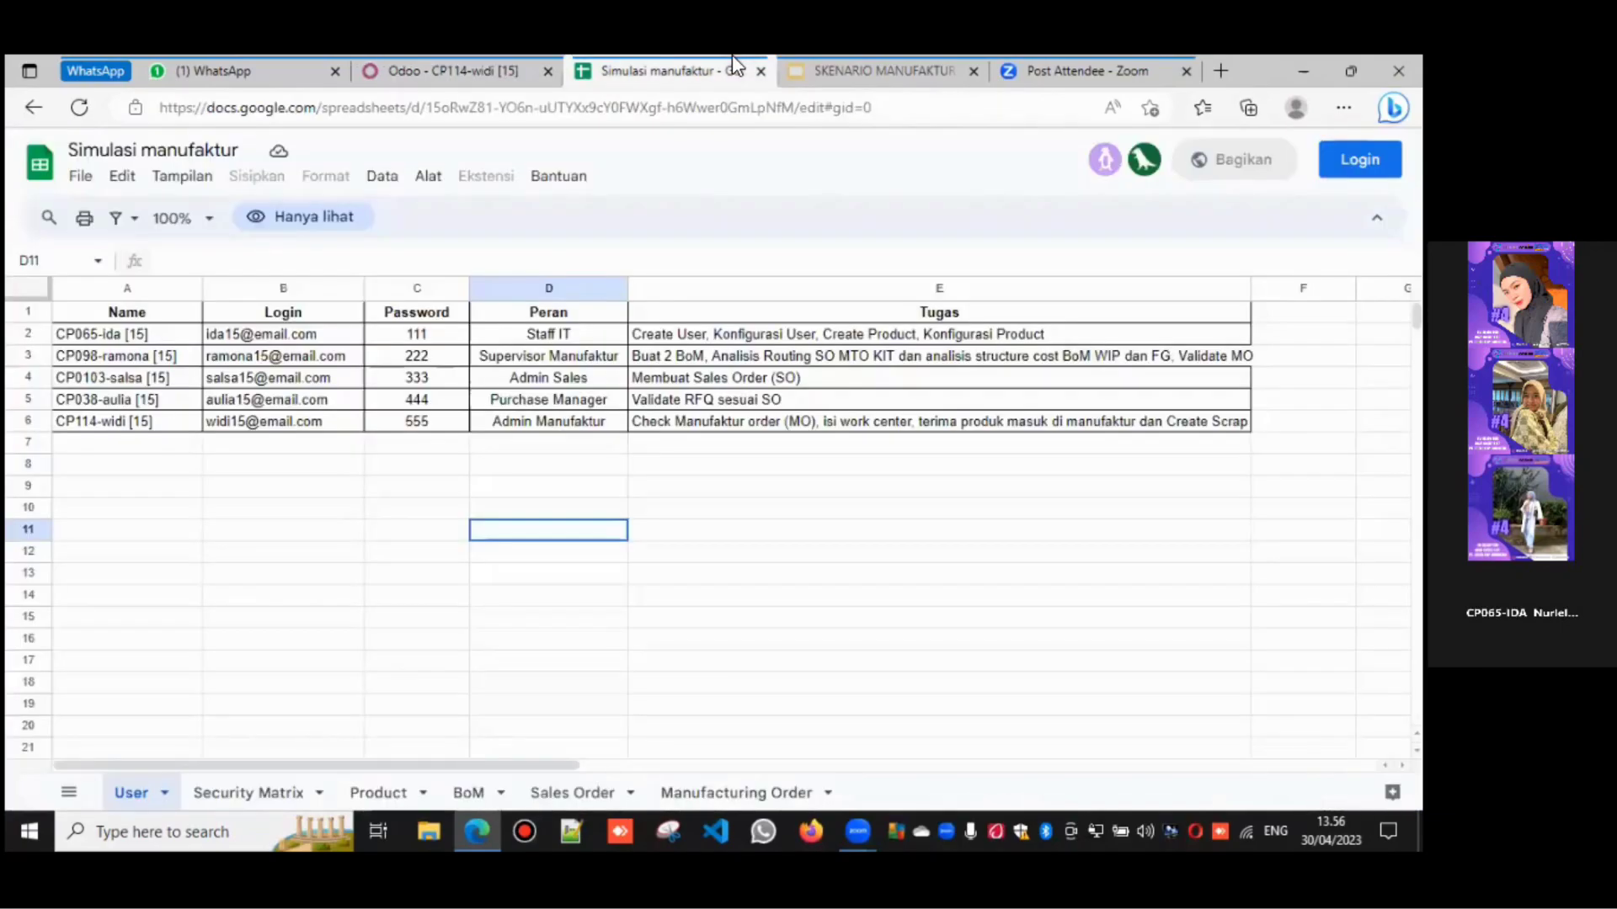
click(490, 66)
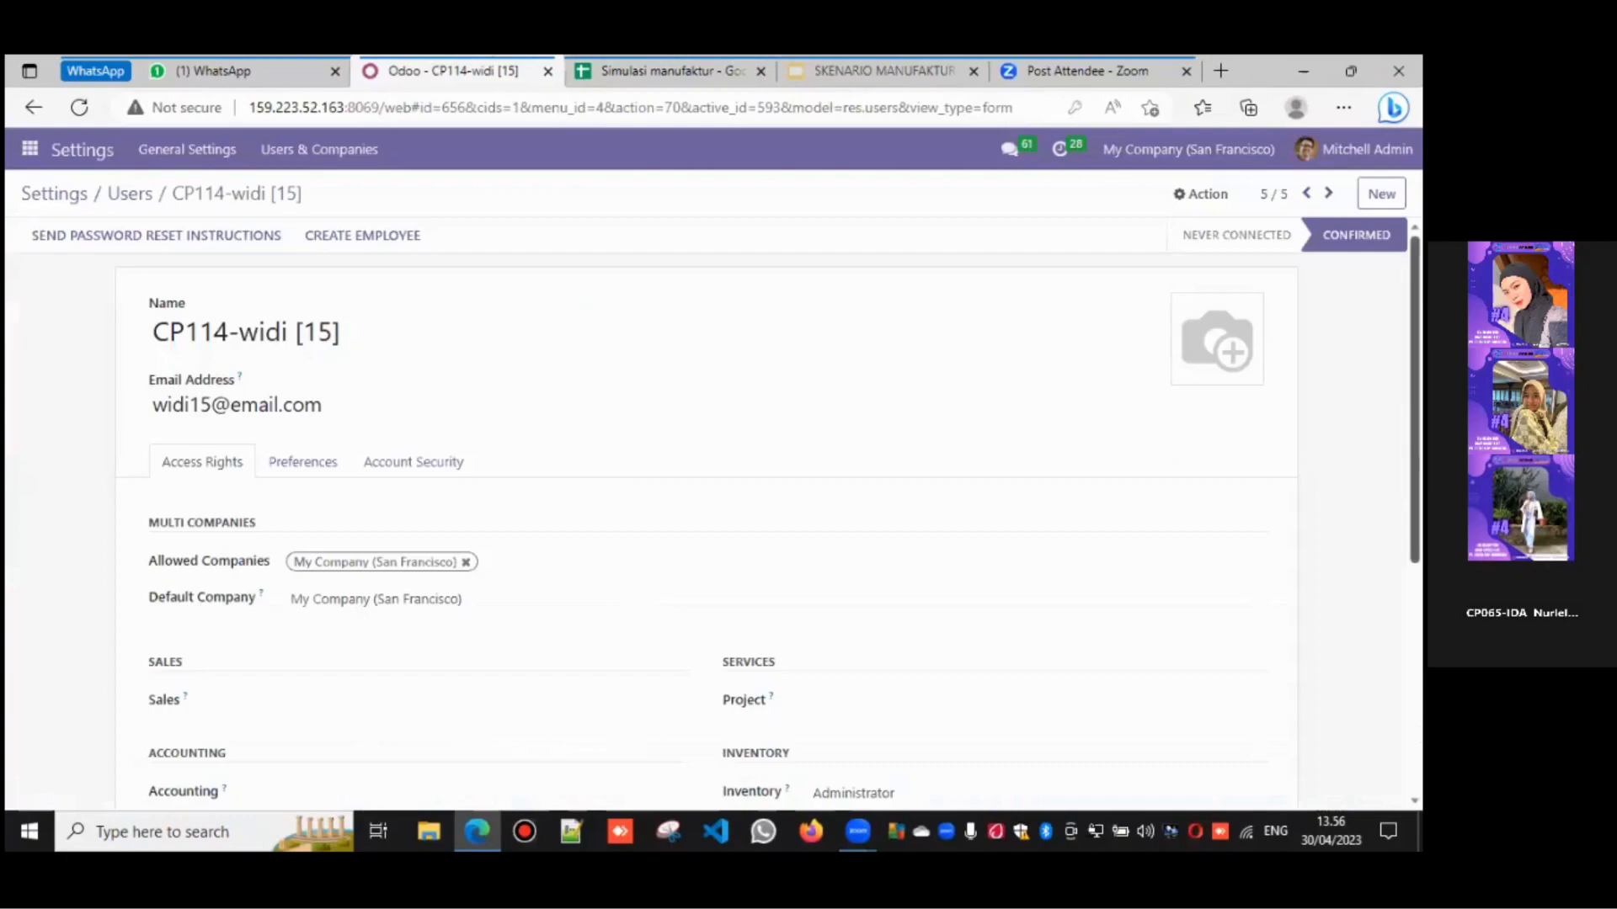
scroll(708, 514, down, 2)
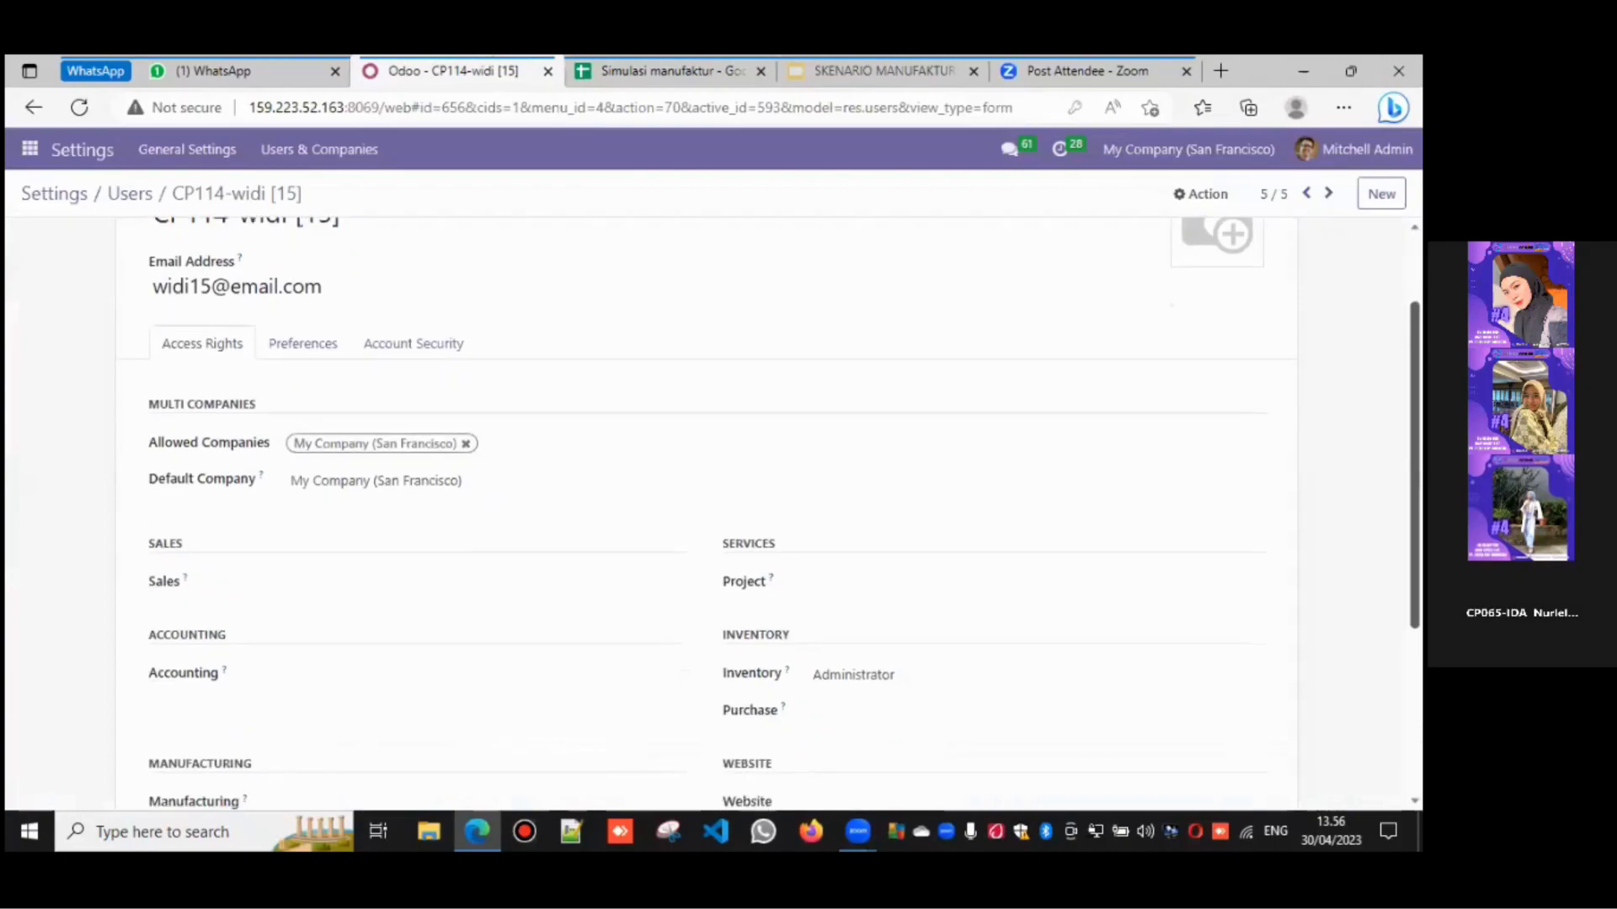
scroll(967, 594, down, 2)
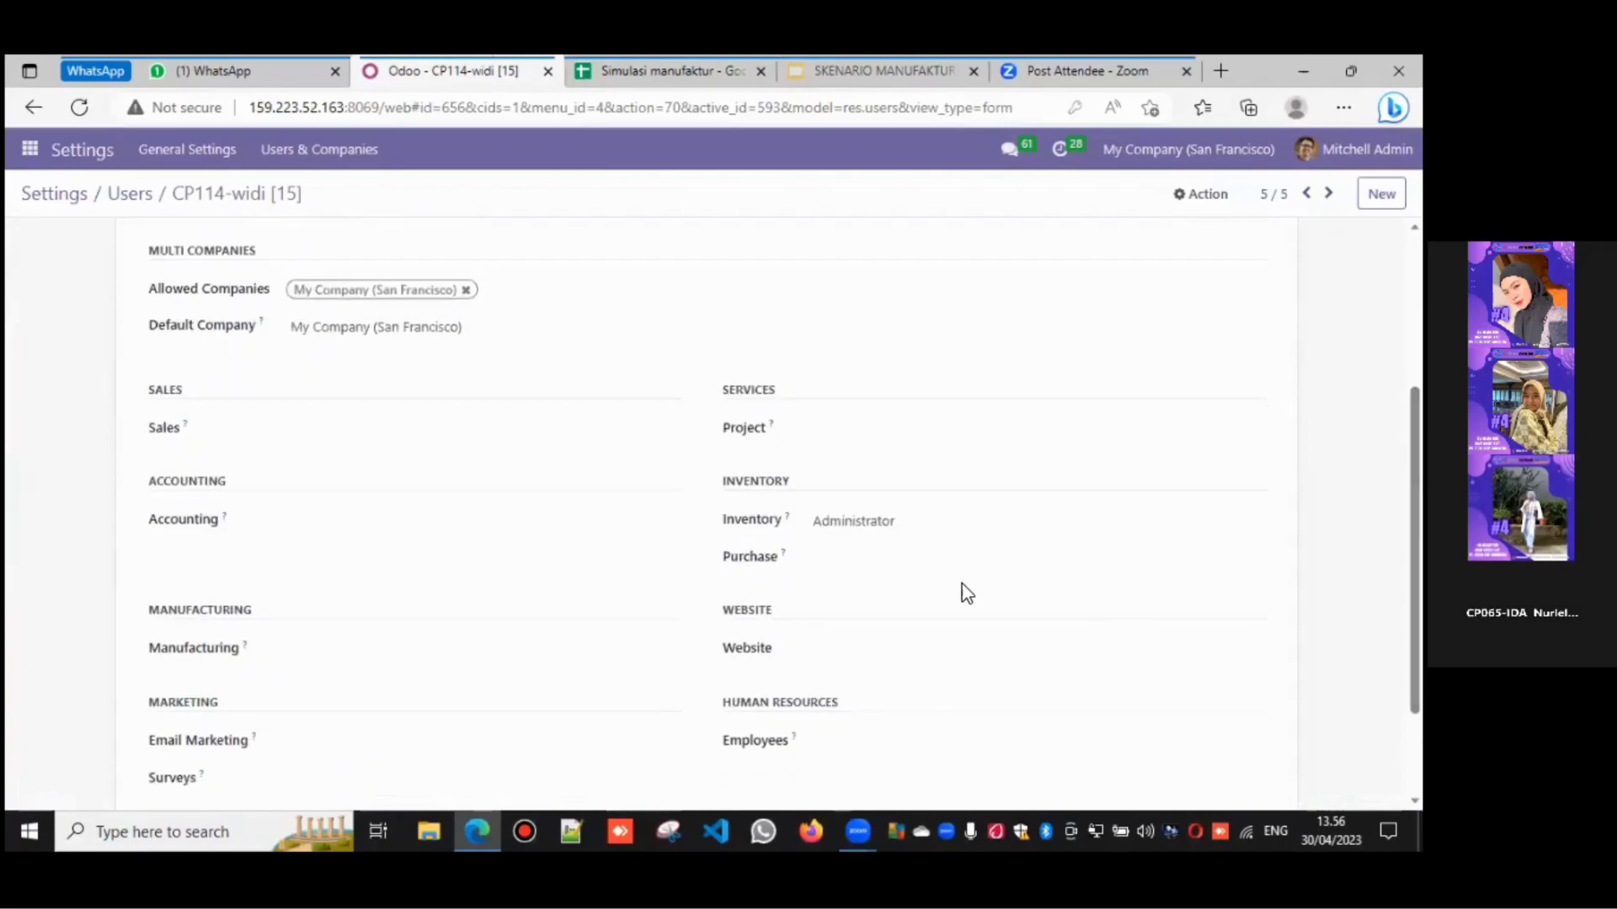
- Remove Inventory Administrator access, set Manufacturing to User, and save the user
click(885, 532)
click(874, 548)
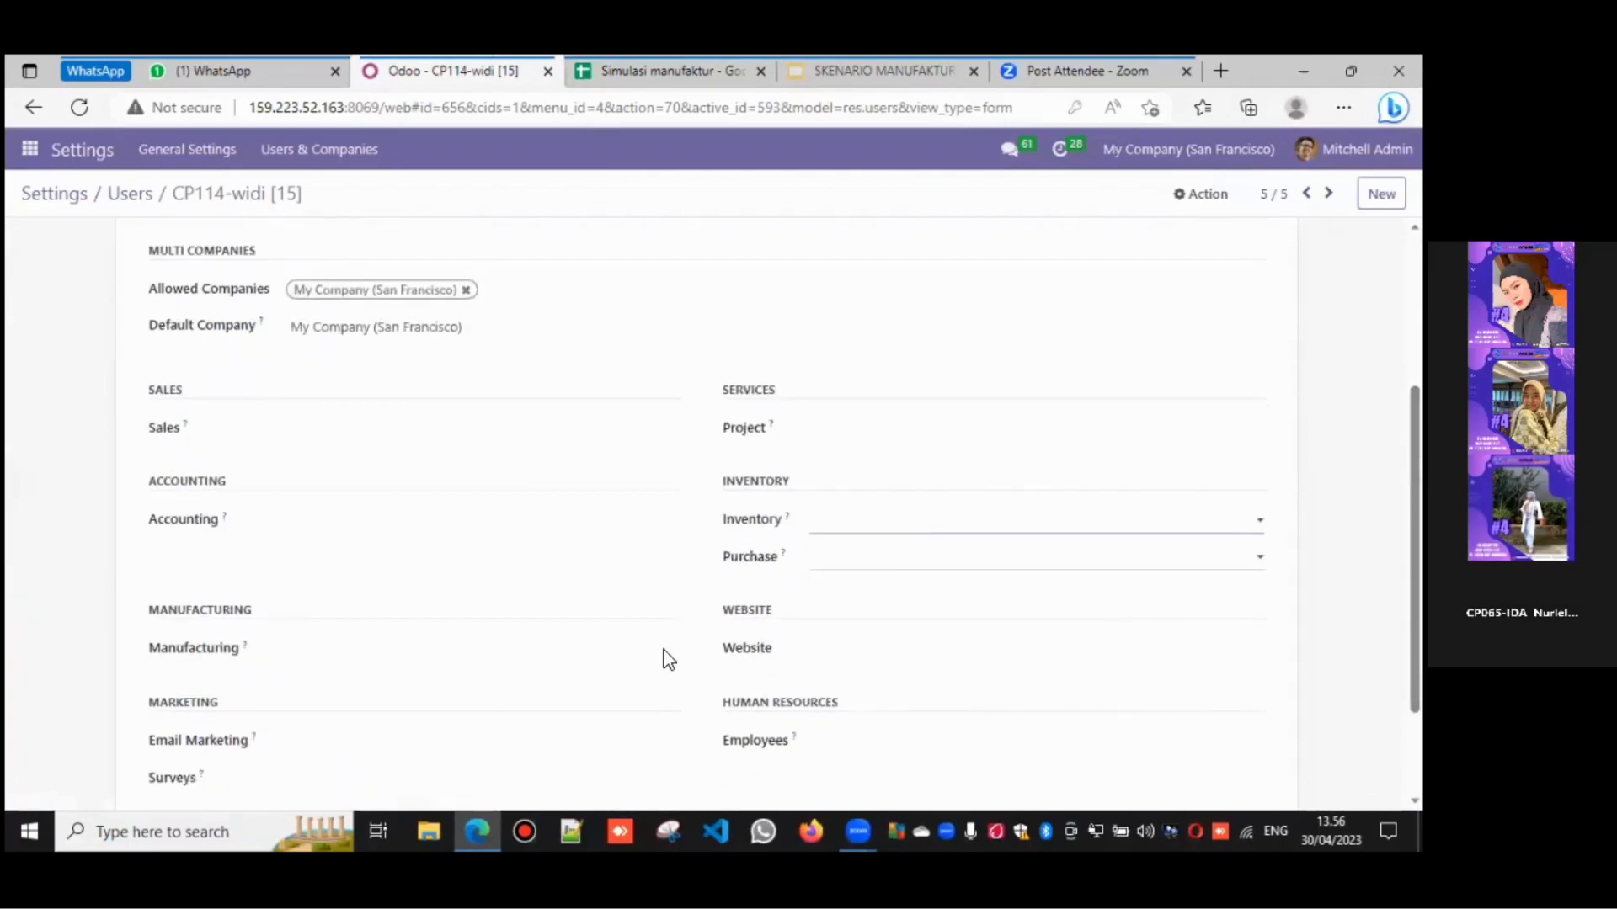
click(350, 654)
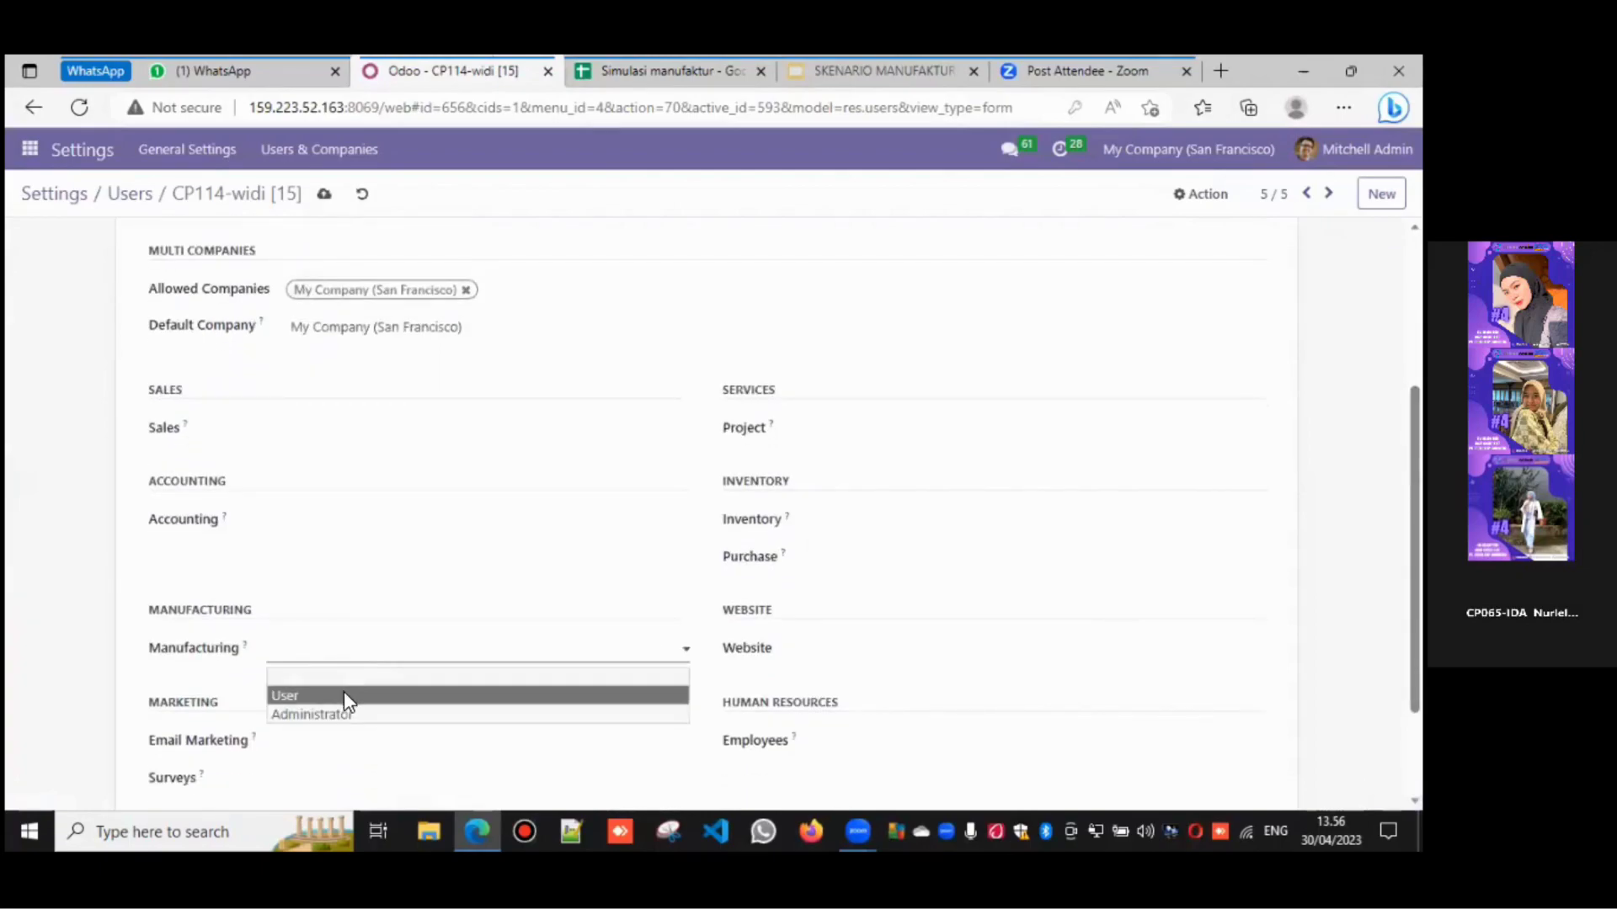
click(344, 696)
scroll(708, 505, up, 3)
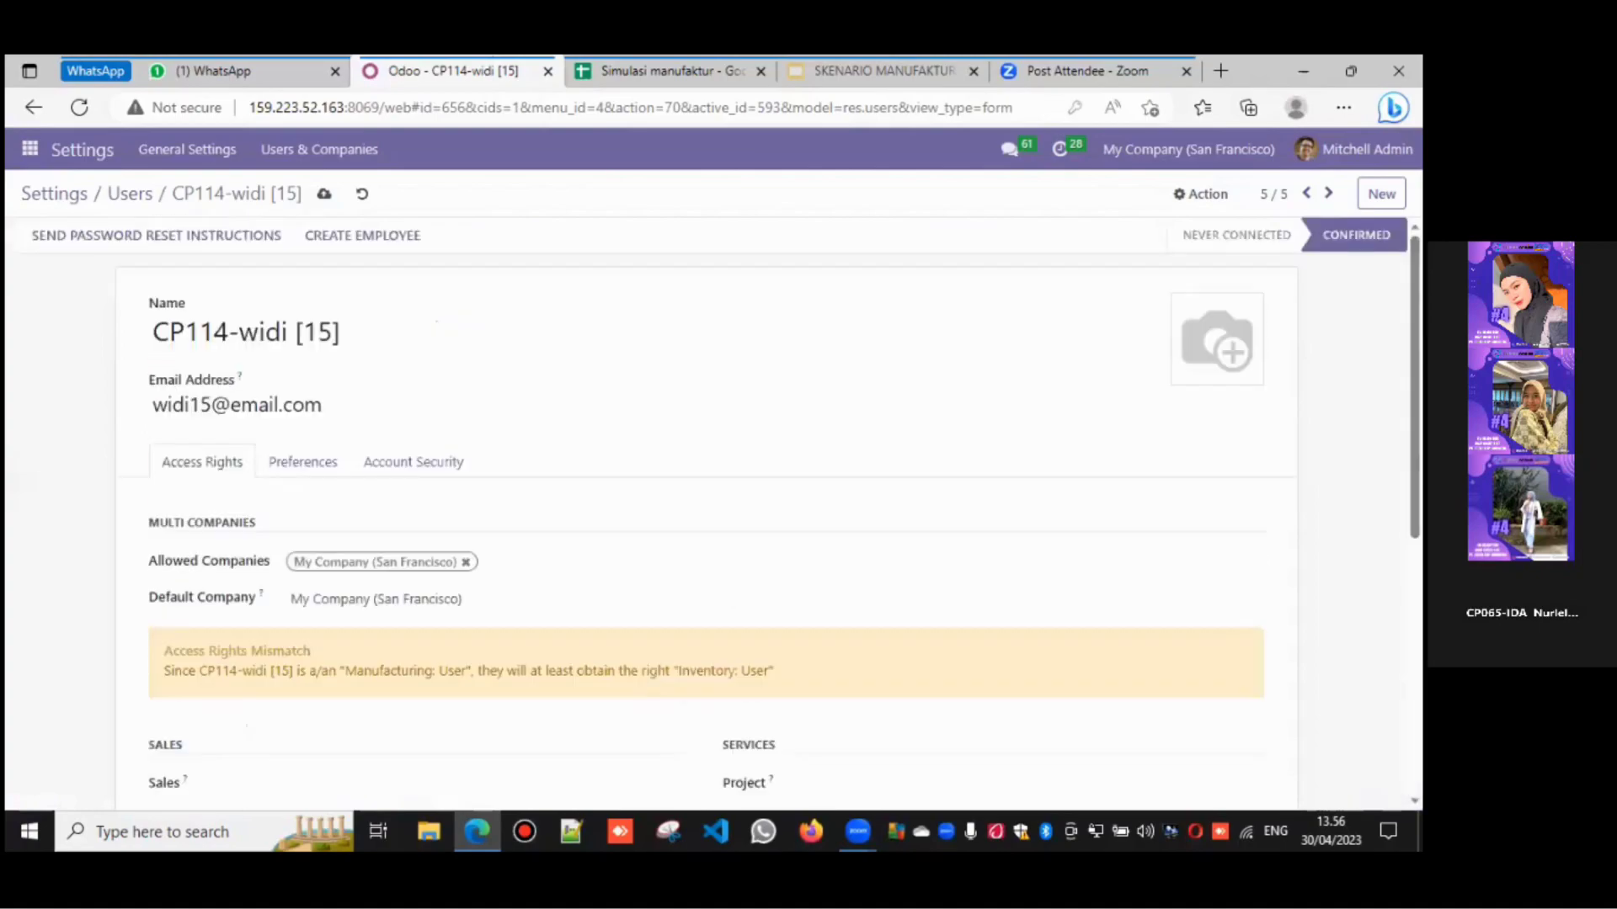
click(1197, 196)
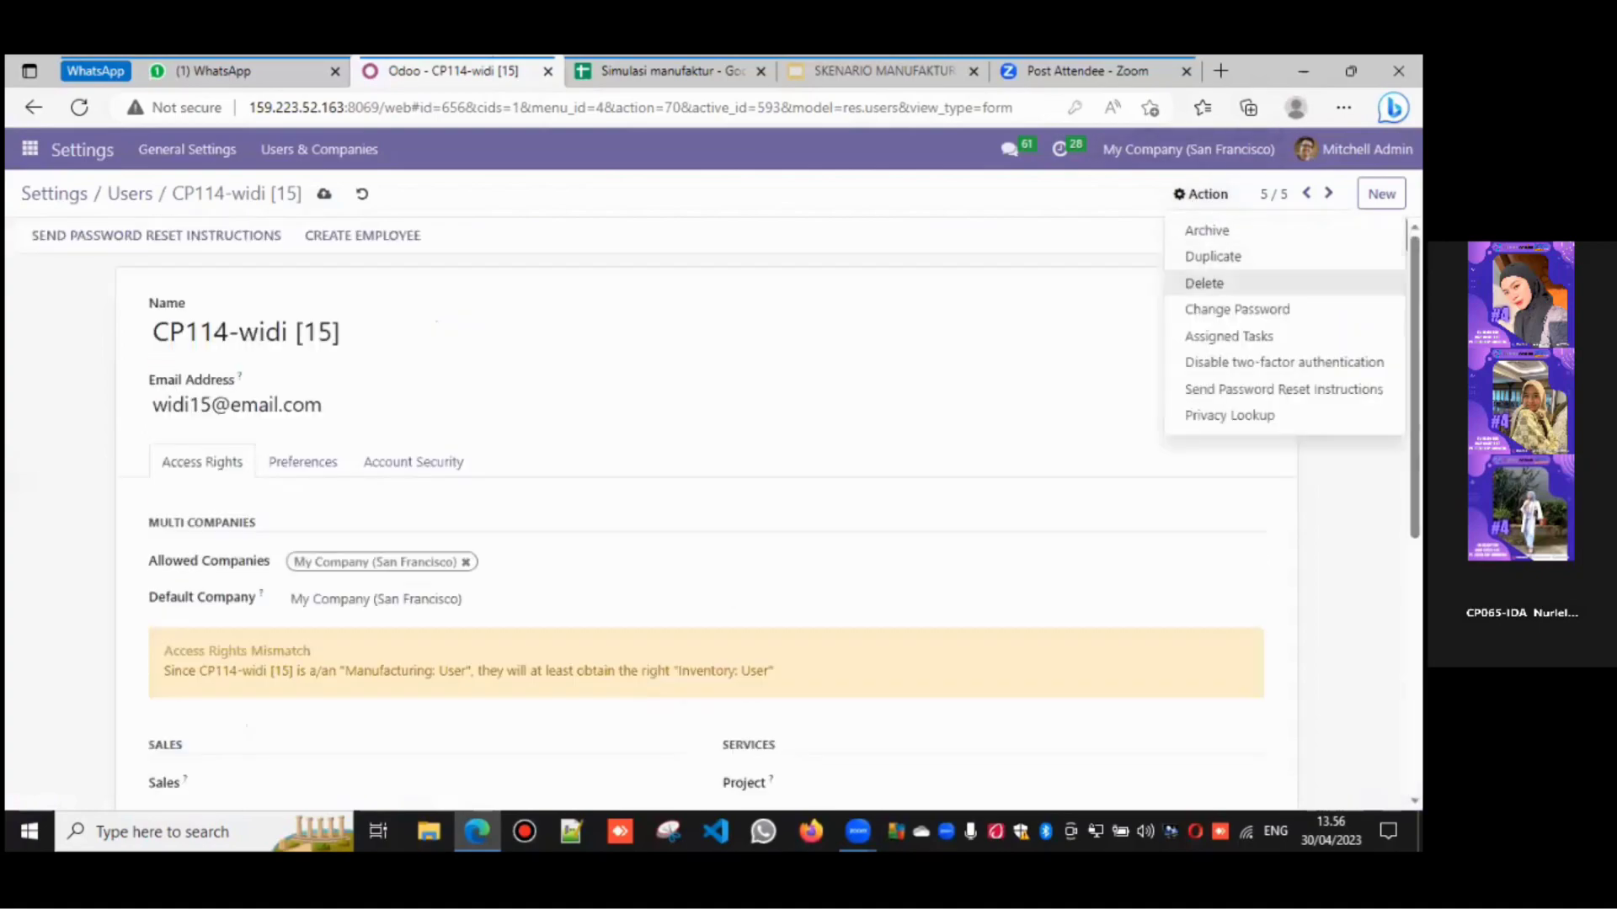
click(1236, 309)
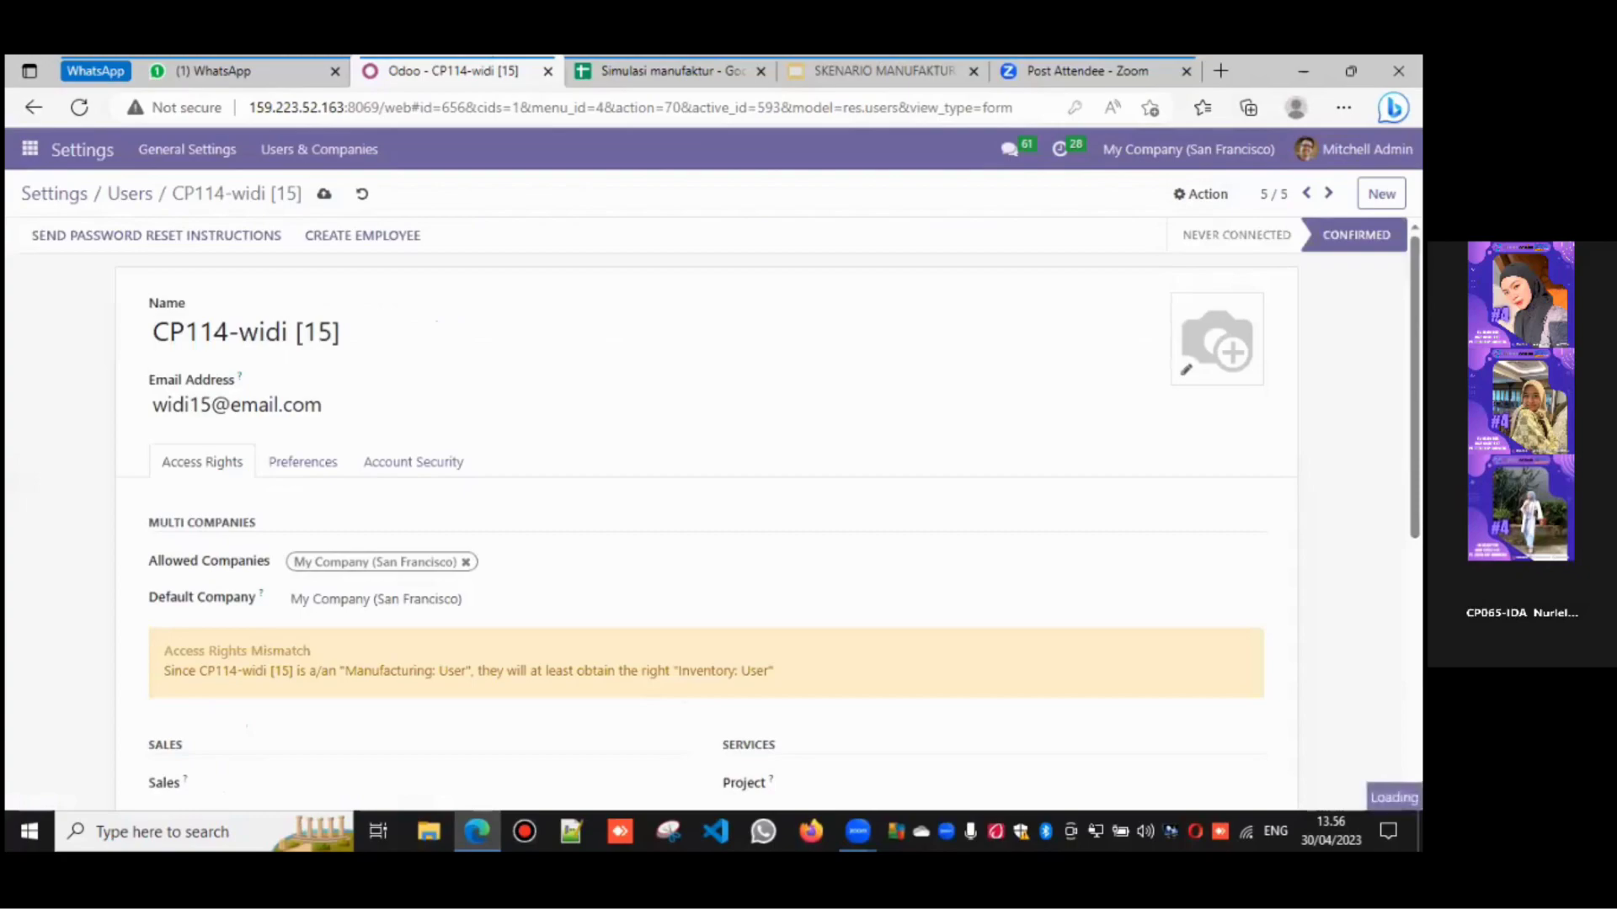
- Check the spreadsheet's User and Security Matrix sheets, then apply the user's new password
click(593, 71)
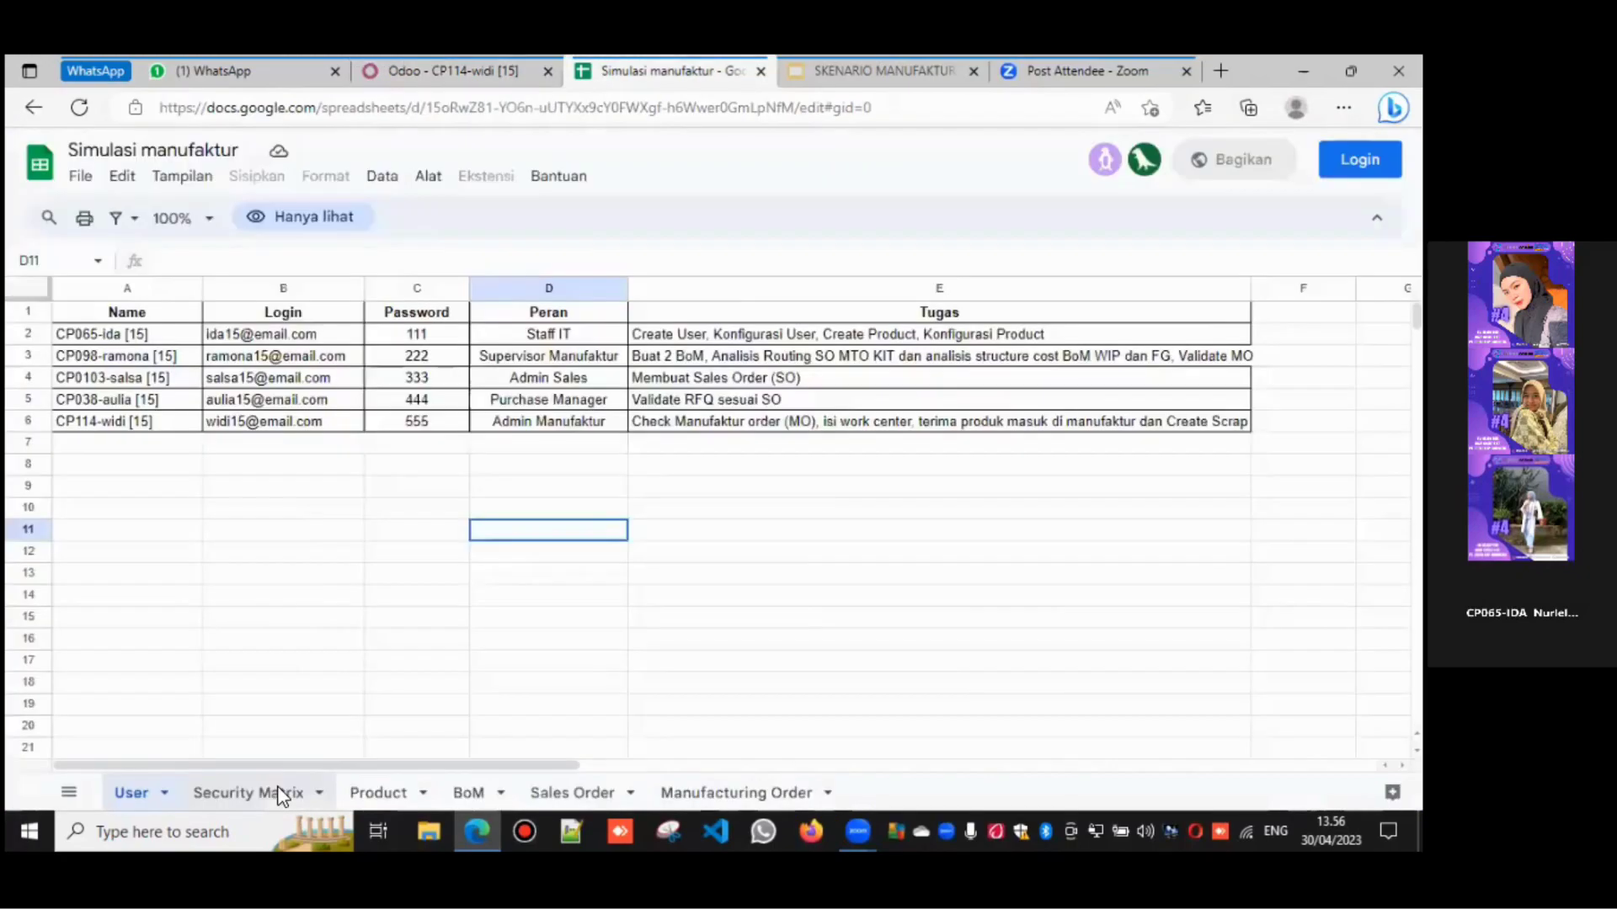
click(261, 791)
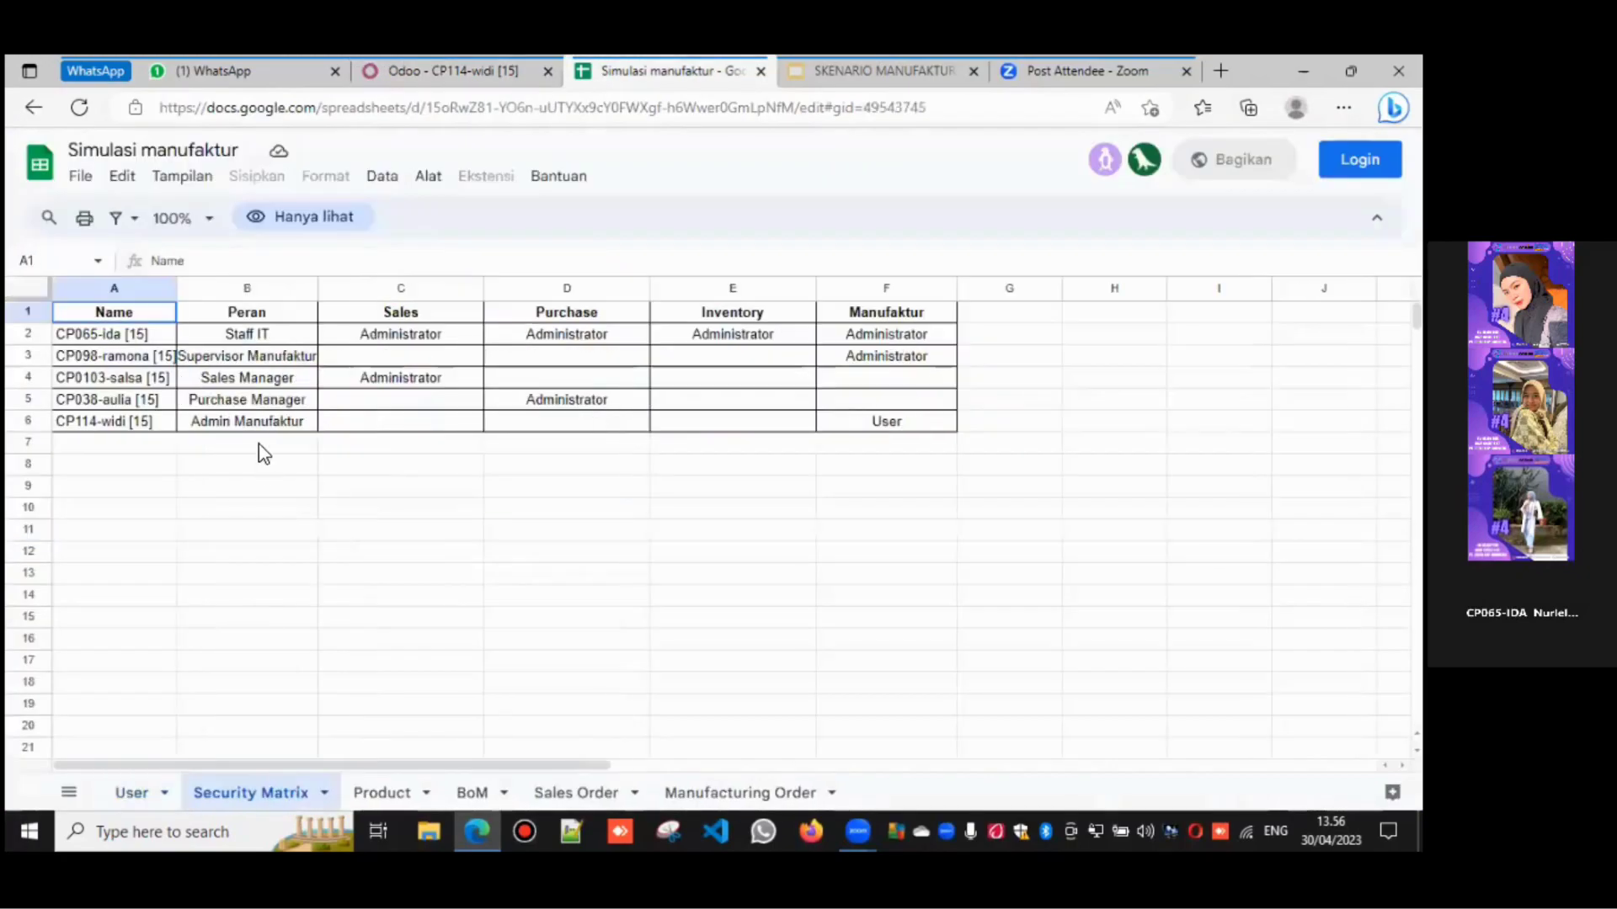
click(131, 791)
click(444, 65)
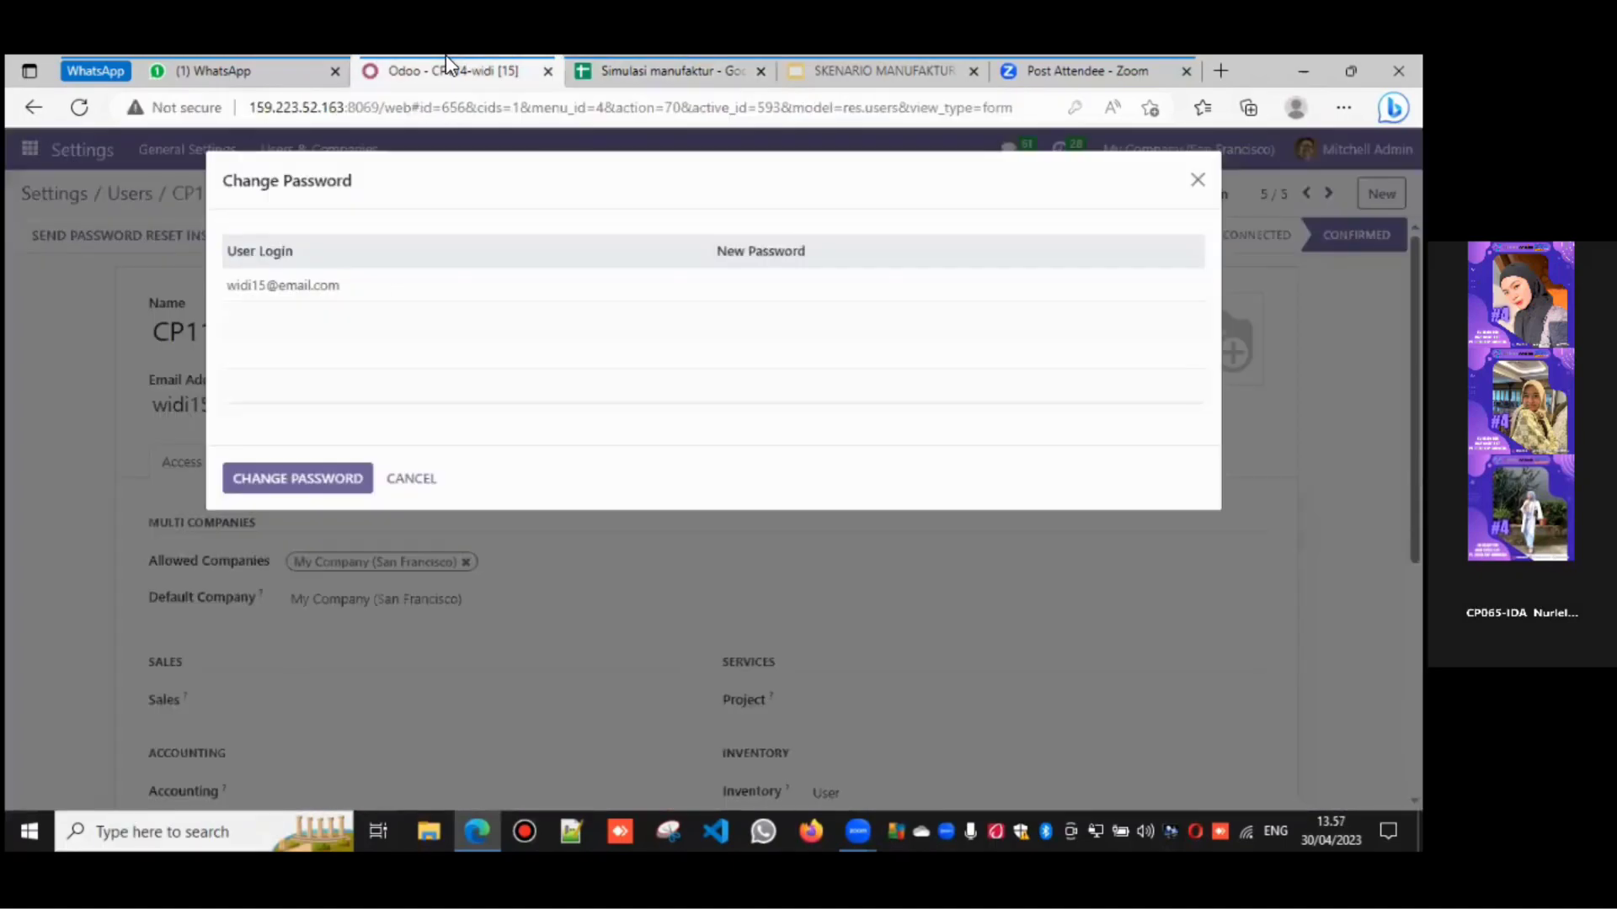
click(843, 277)
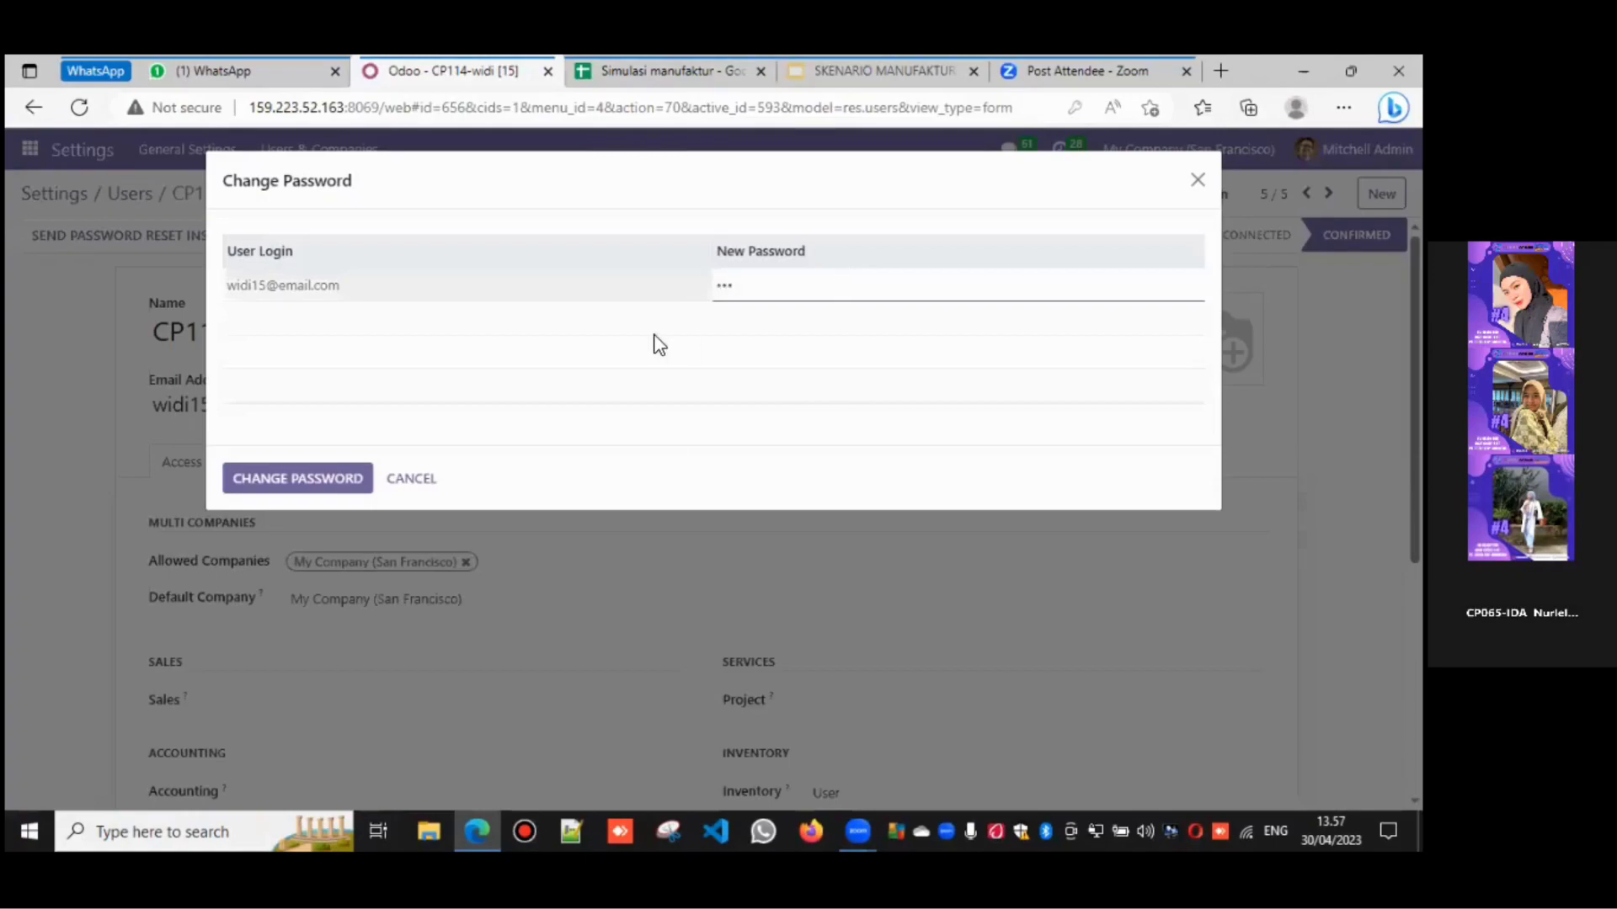
click(321, 471)
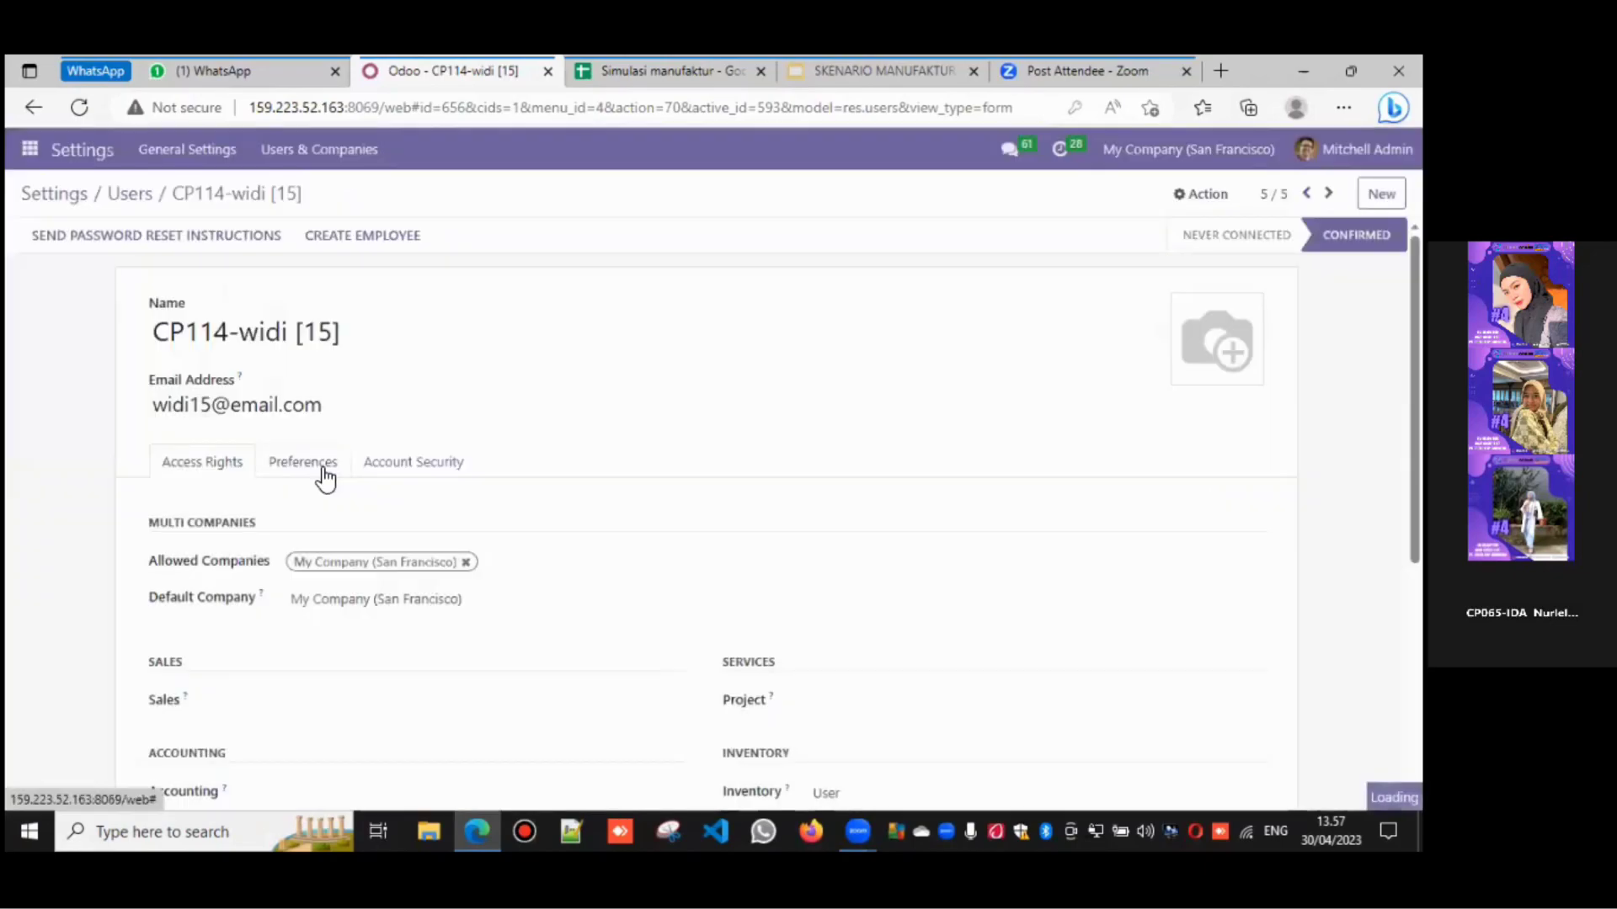
- Return to the Users list and switch to the Sales app's Quotations
click(128, 202)
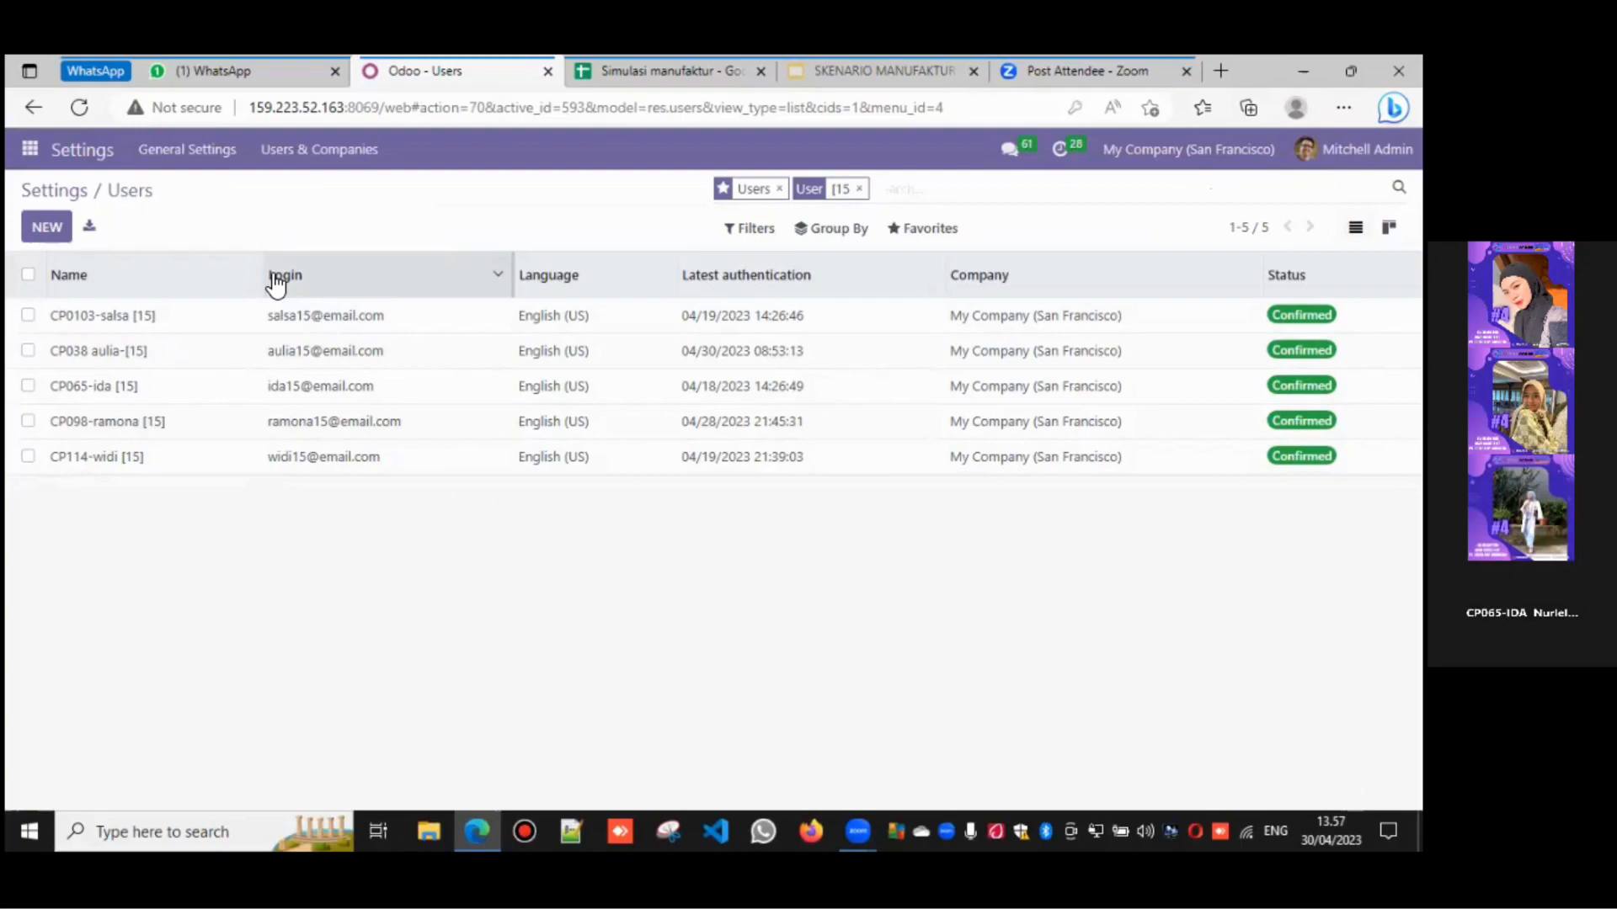
click(32, 152)
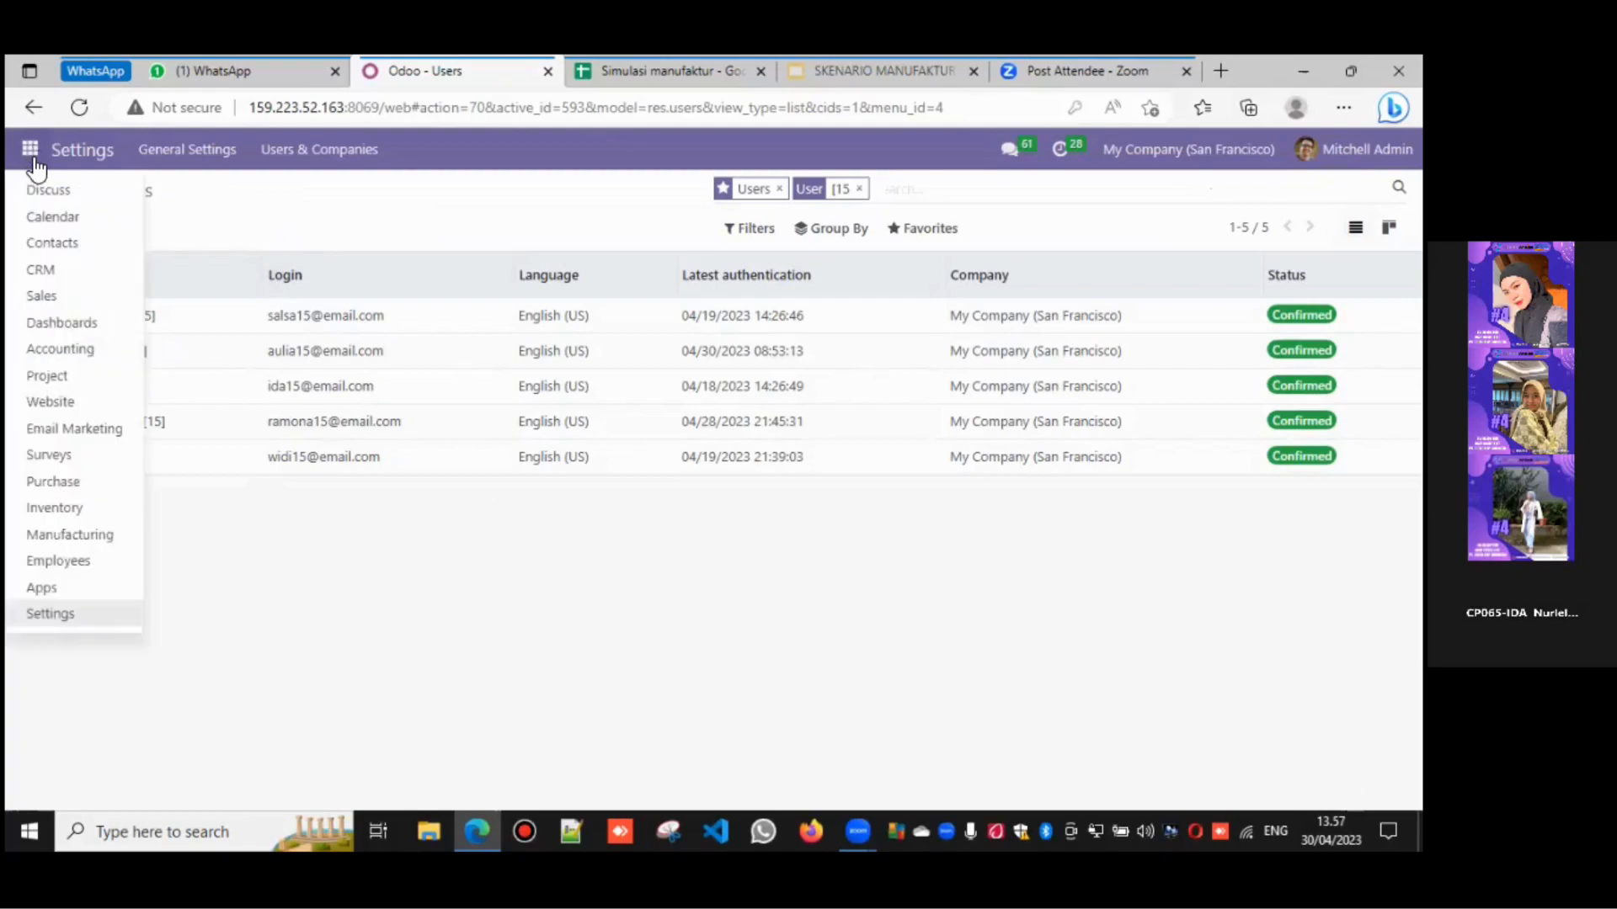
click(82, 297)
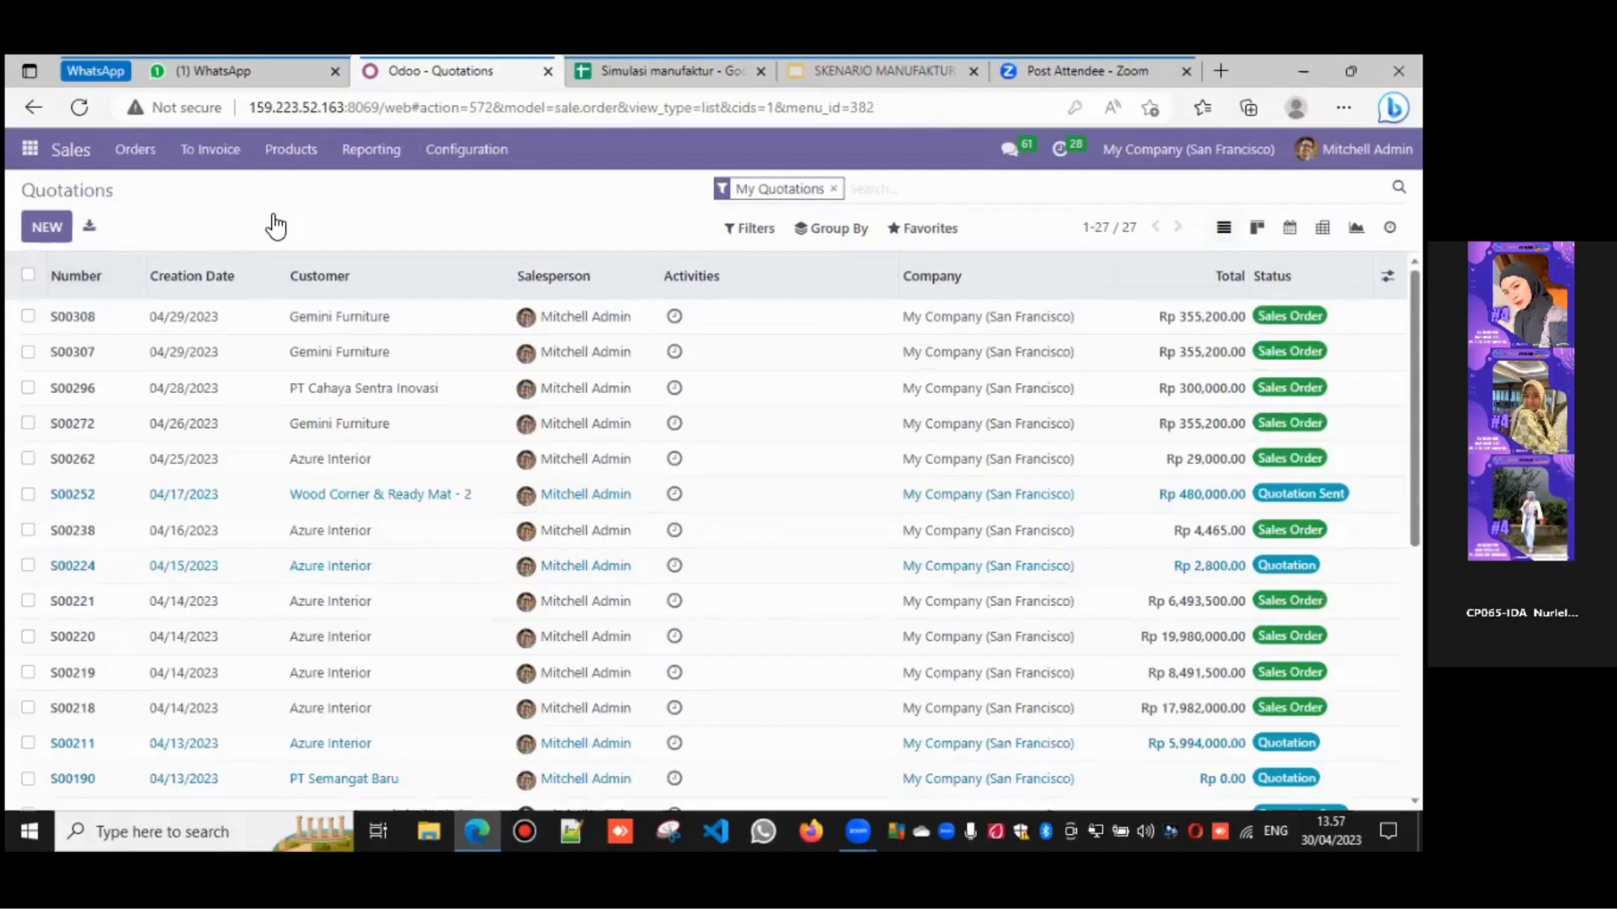
- Search the Sales product catalogue for 15 and open the Table Kit-15 product form
click(291, 149)
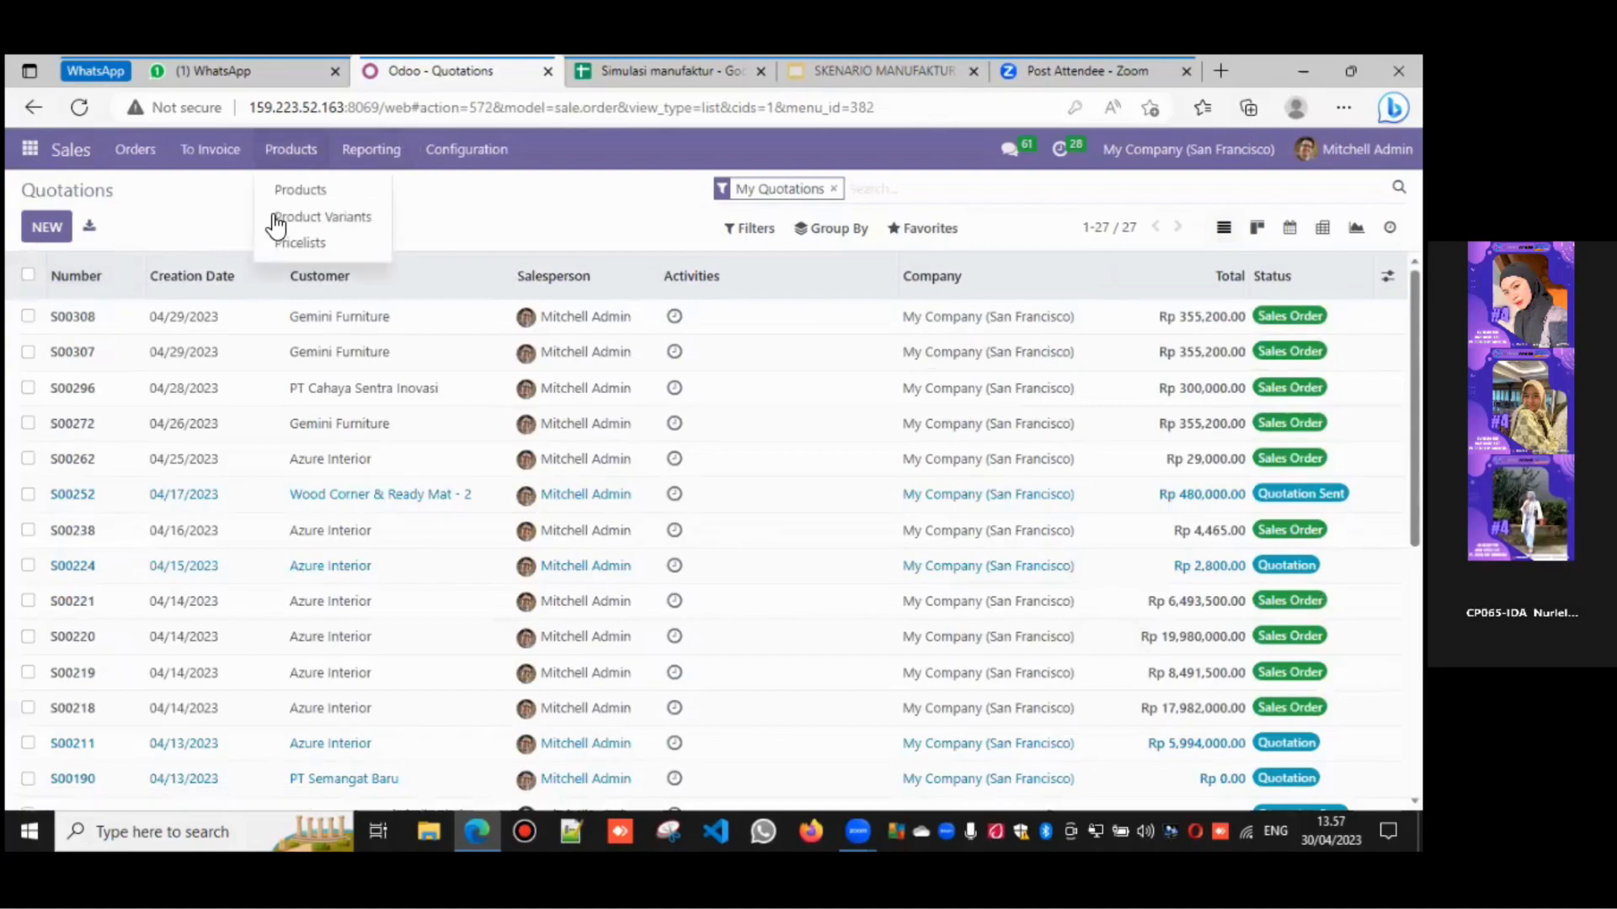
click(314, 197)
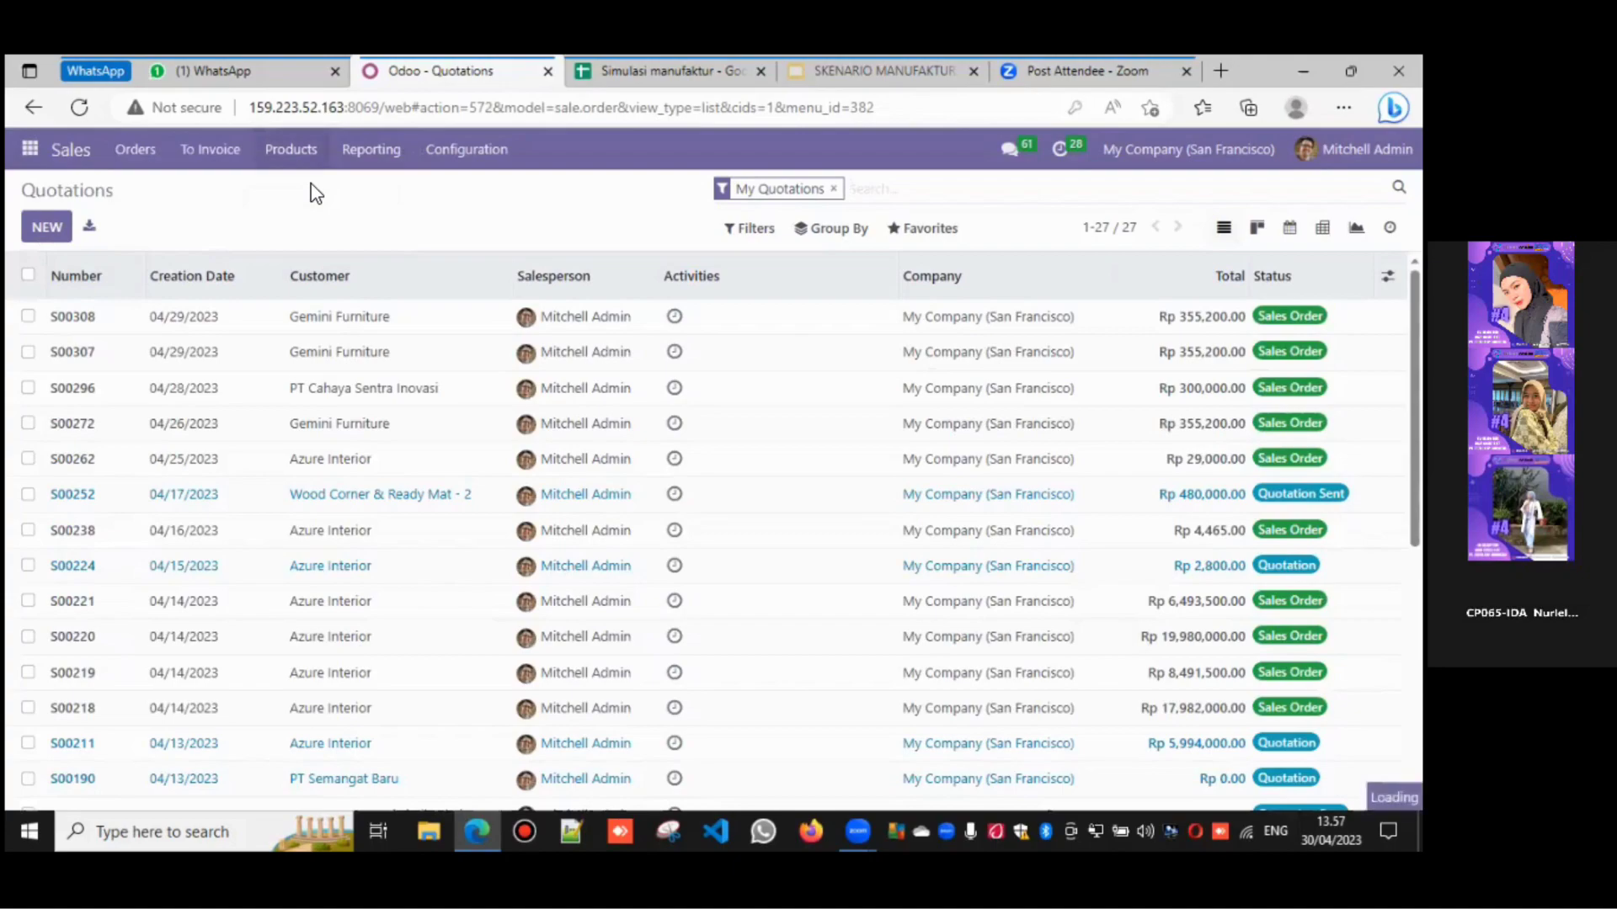
click(302, 152)
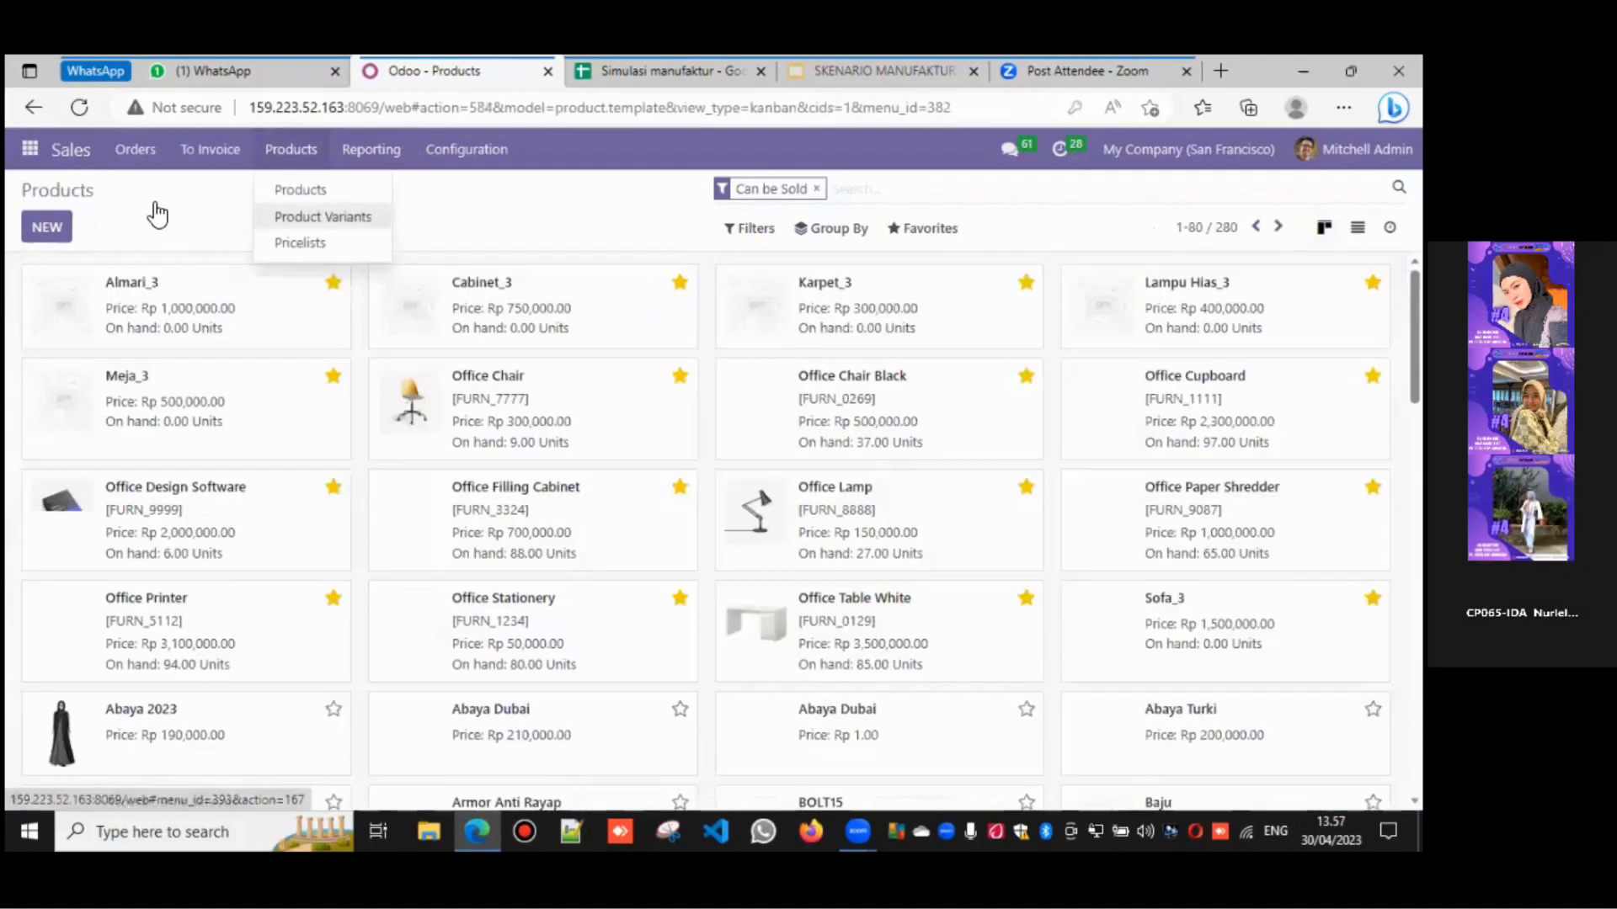
click(902, 194)
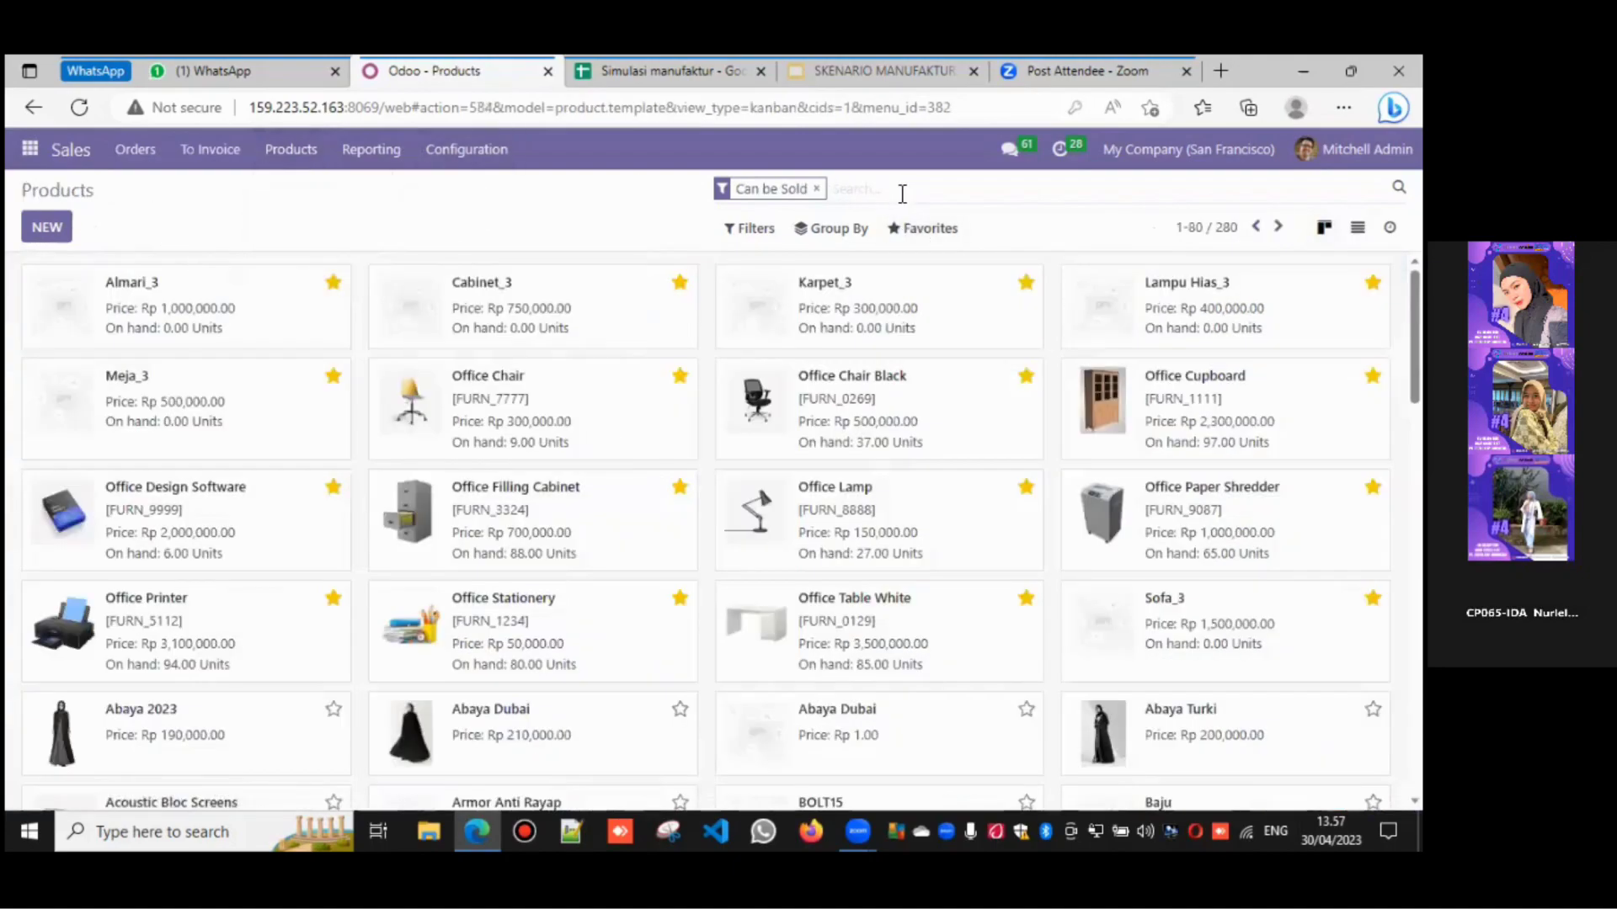
text(15)
key(Return)
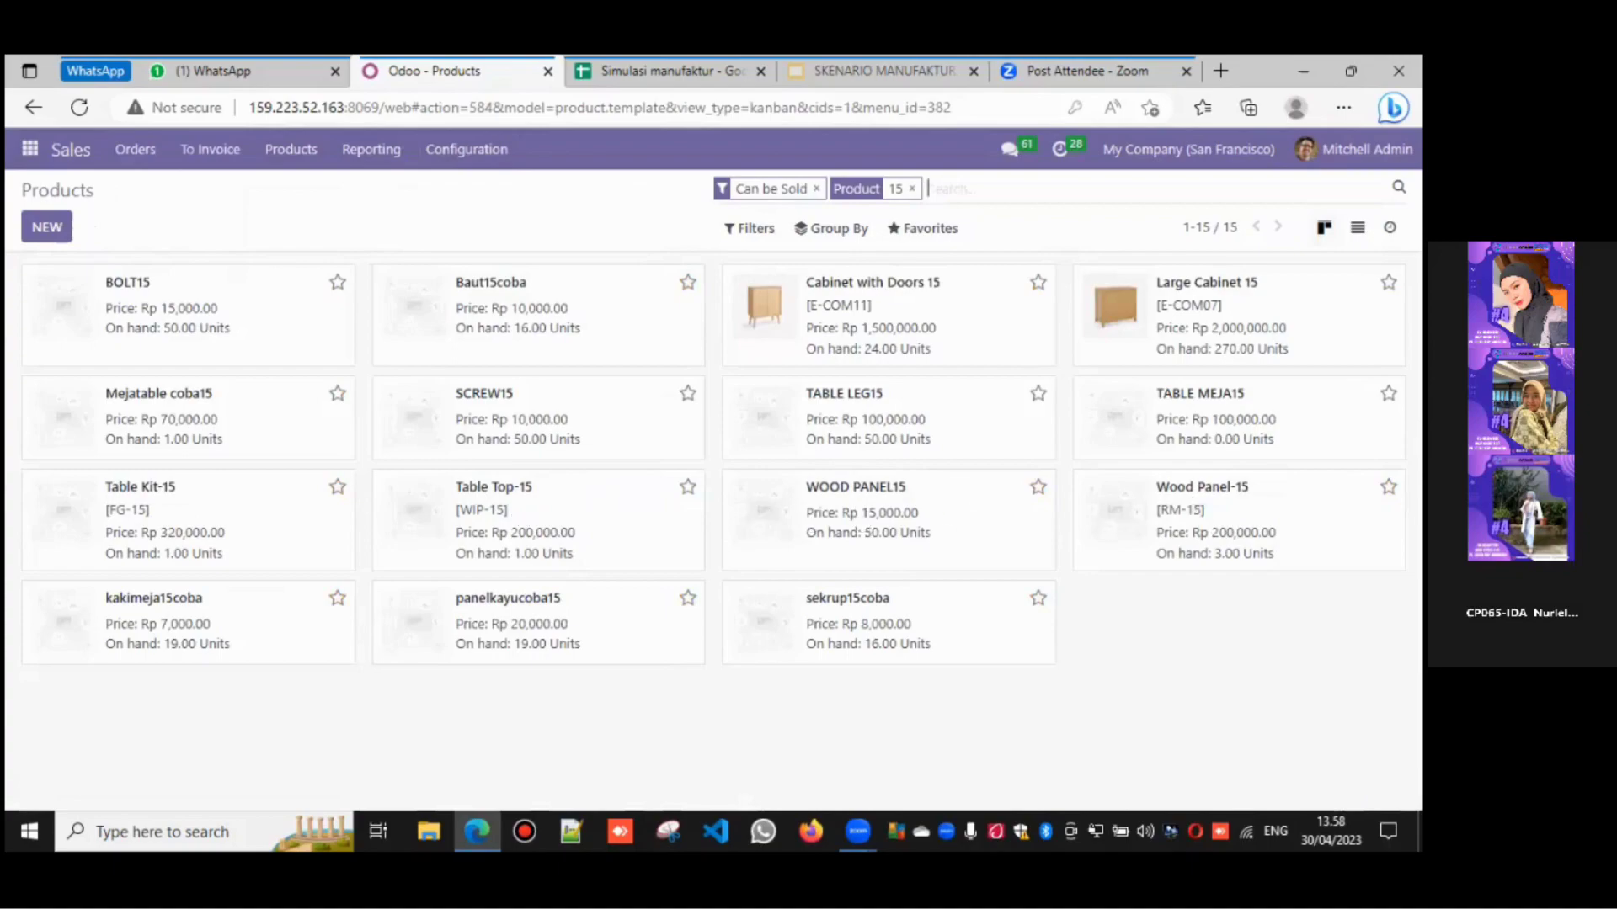
click(199, 530)
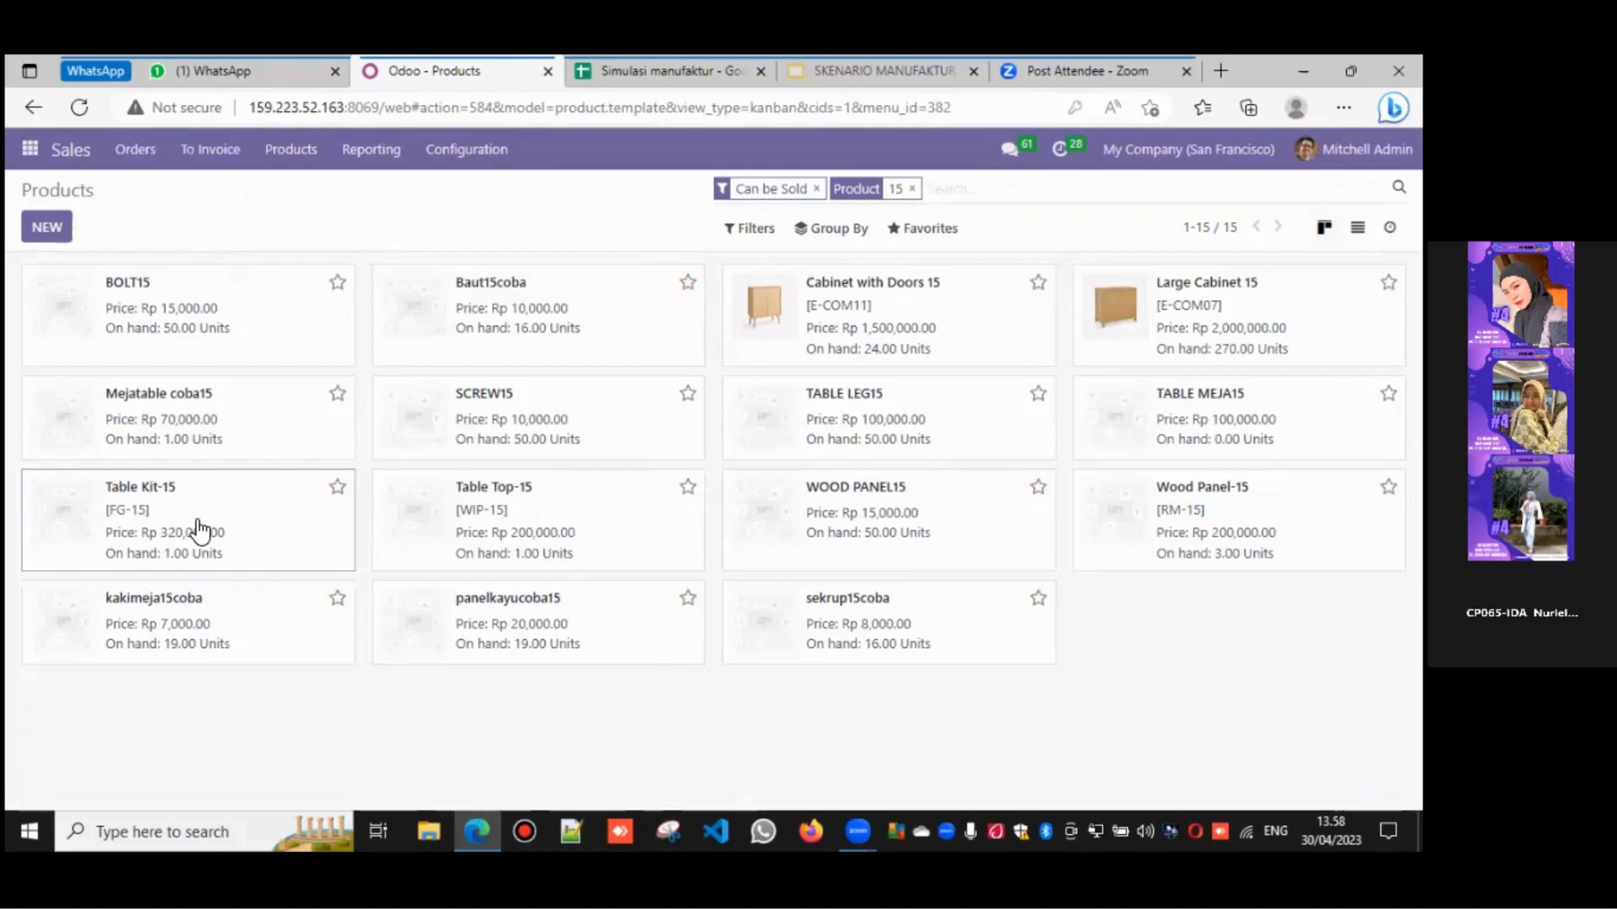
click(200, 530)
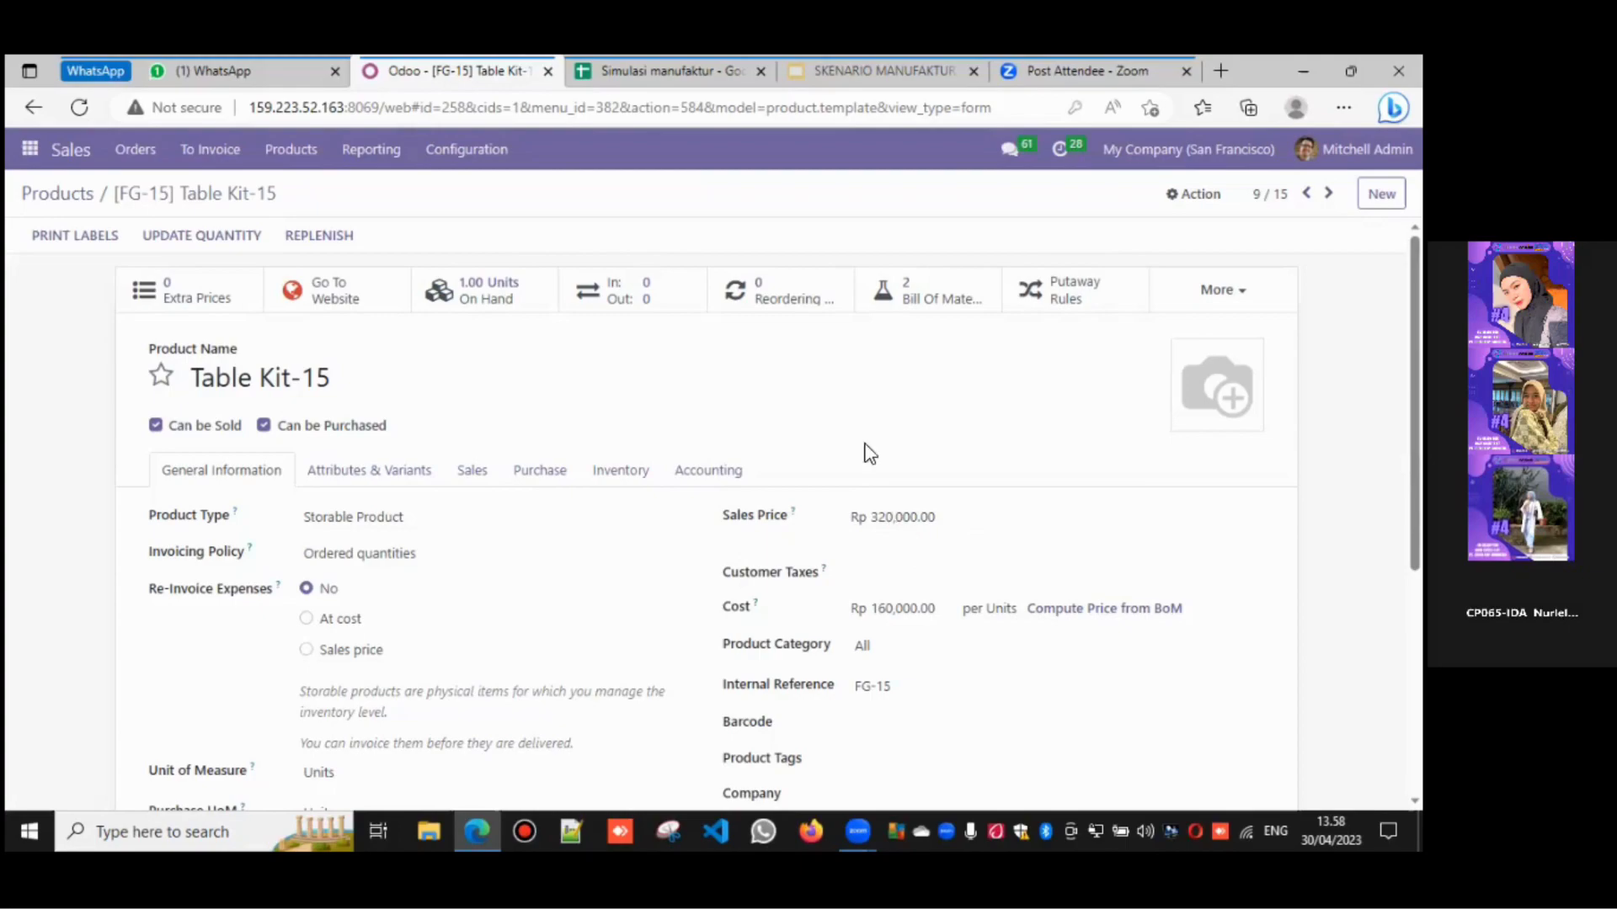
- Compare Table Kit-15 with the Product sheet, then view its Purchase and Inventory routes tabs
click(588, 74)
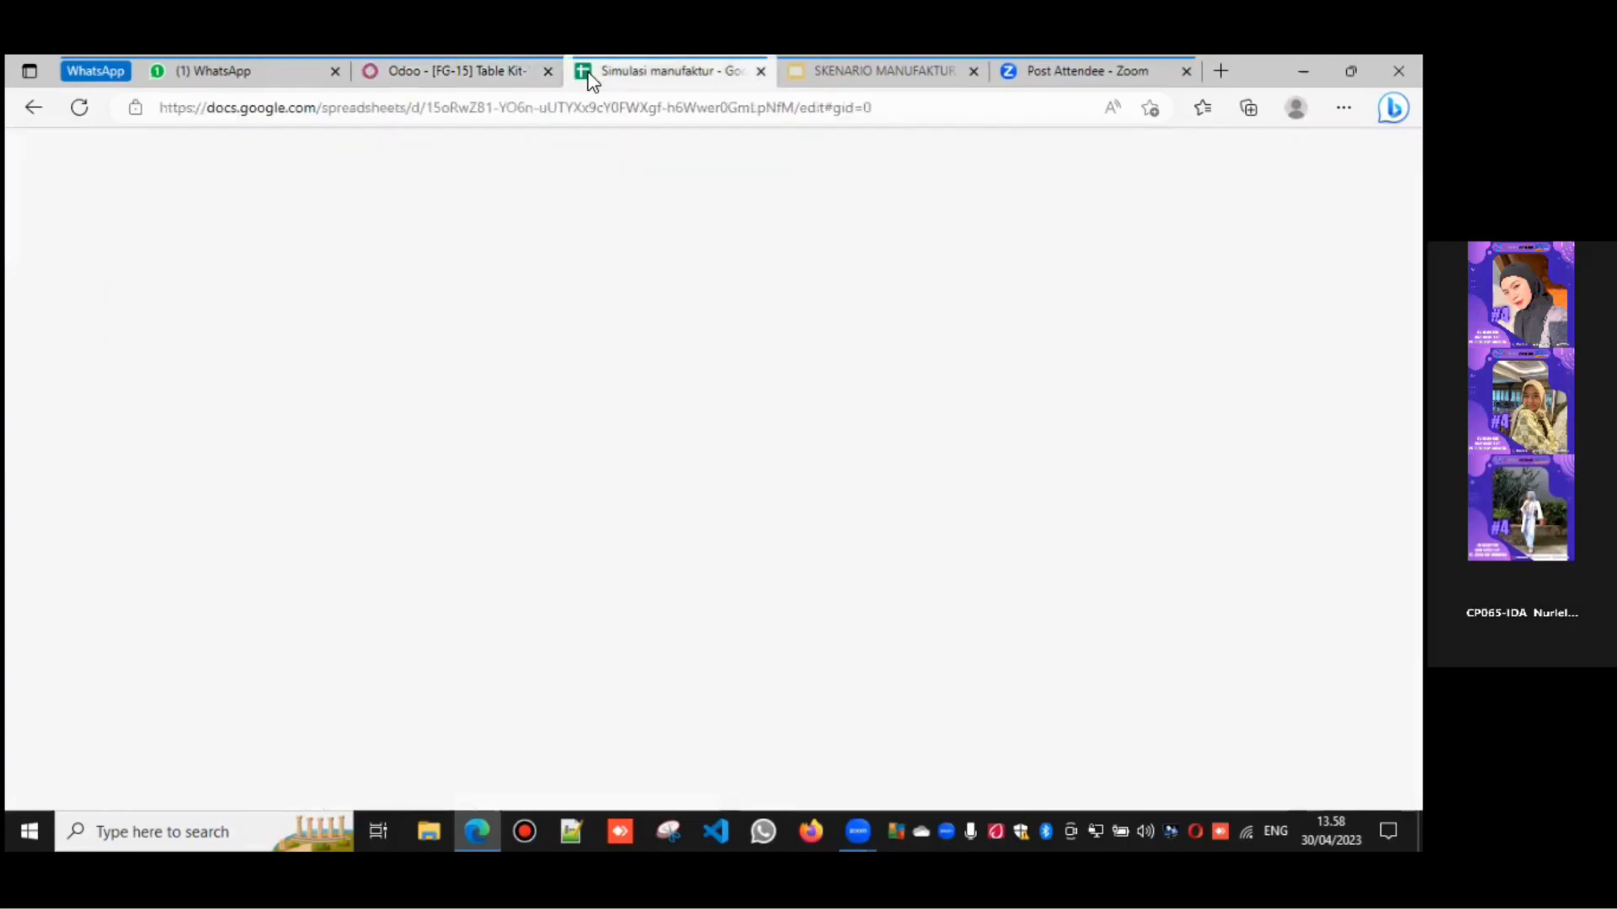
click(384, 792)
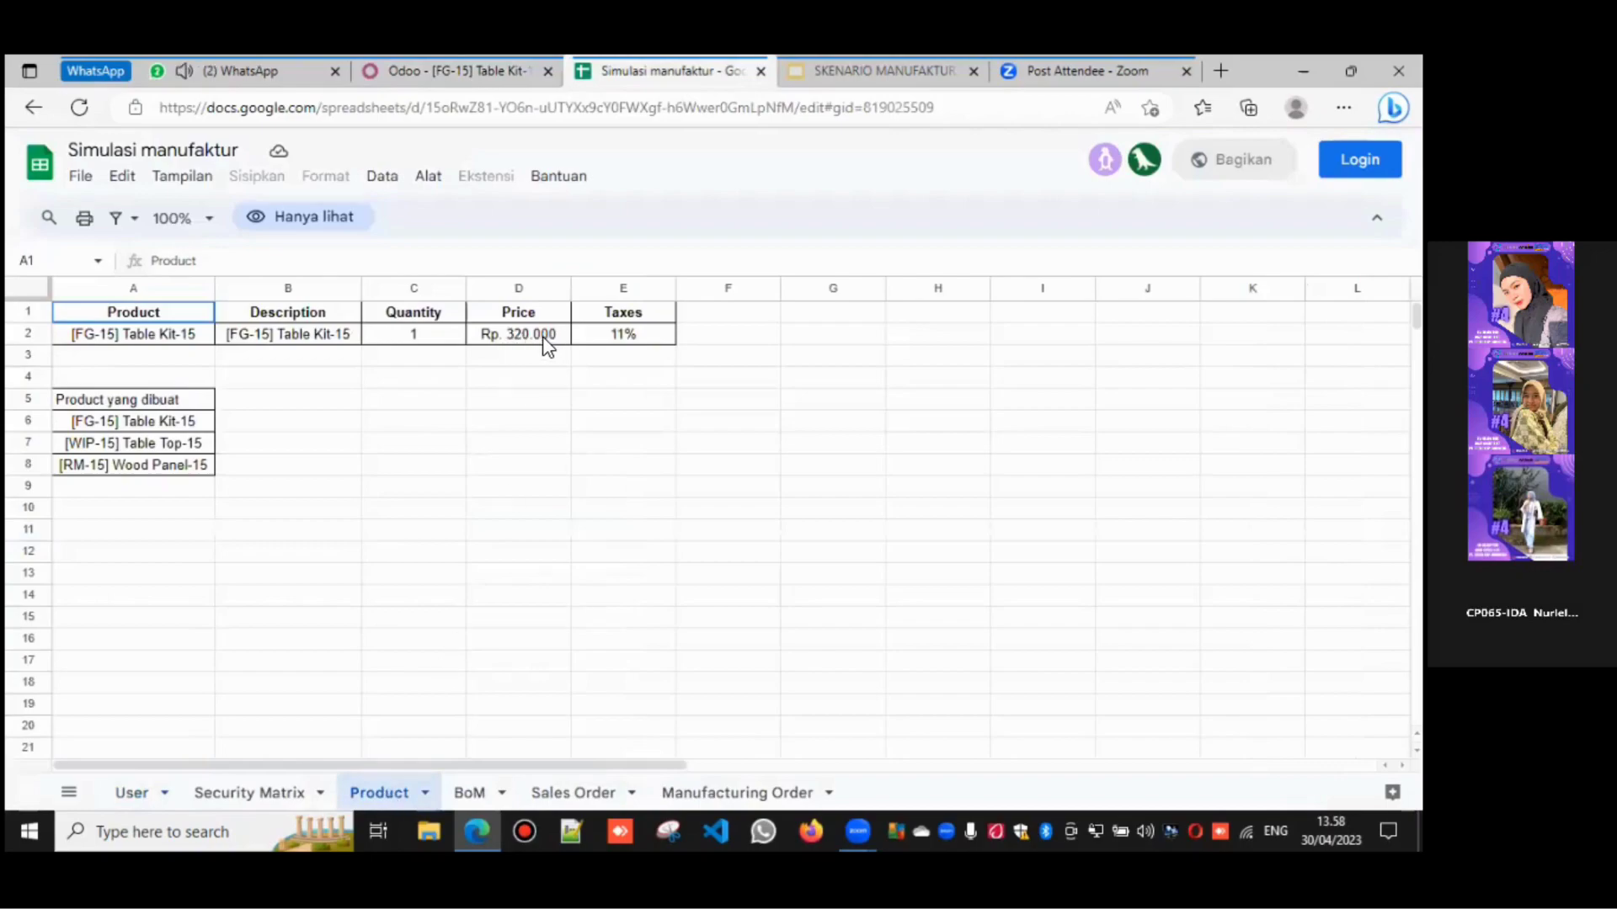
click(423, 59)
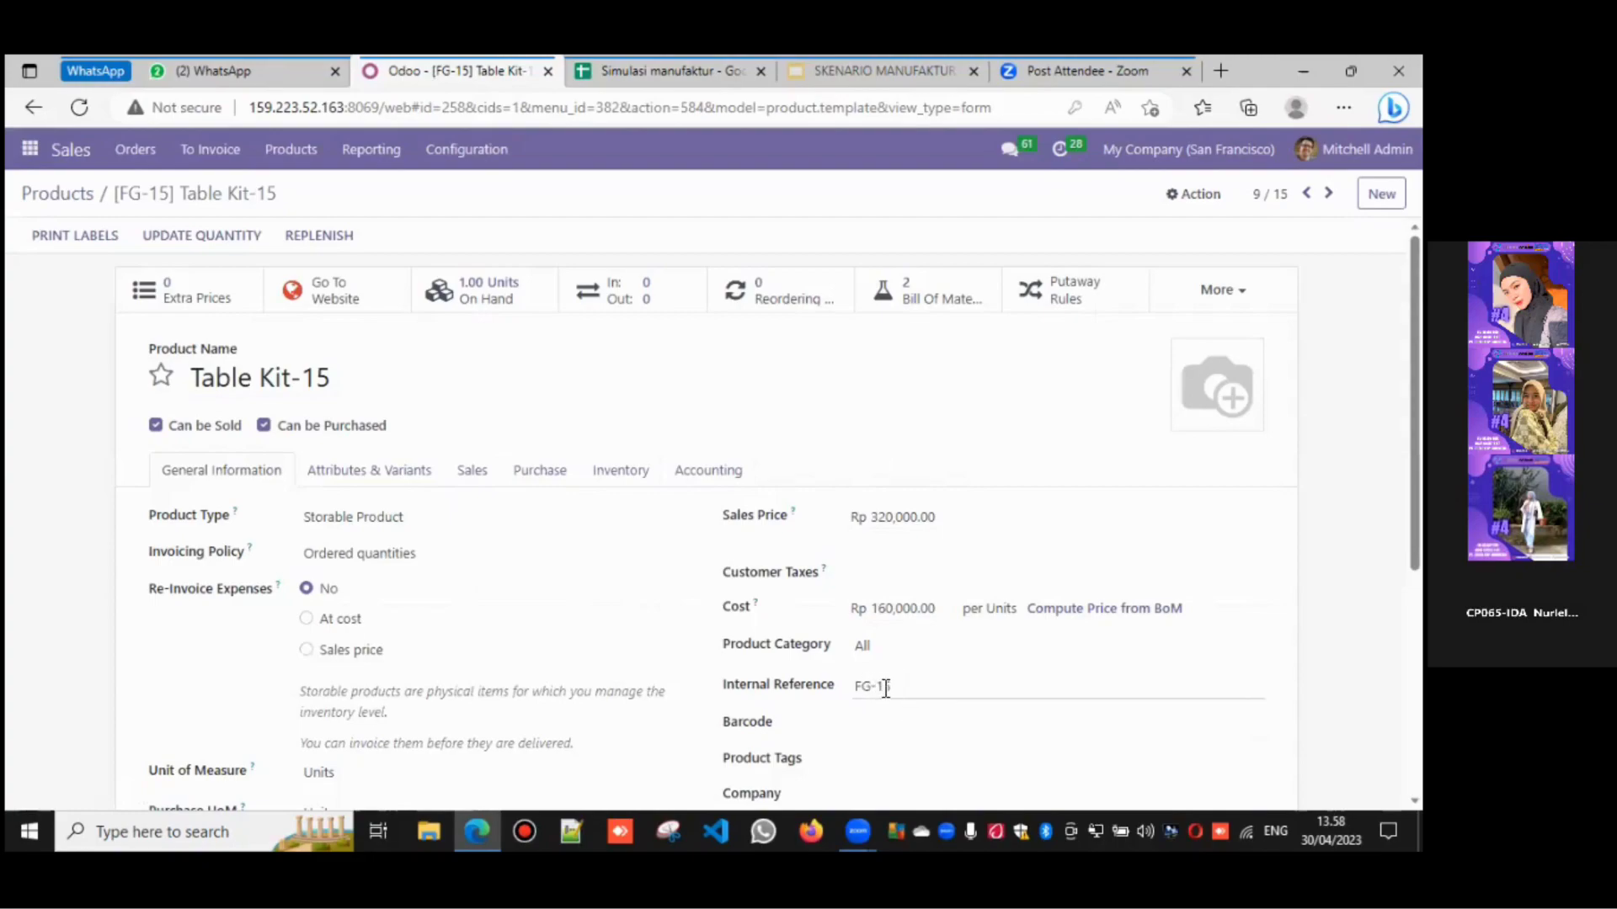
scroll(728, 514, down, 2)
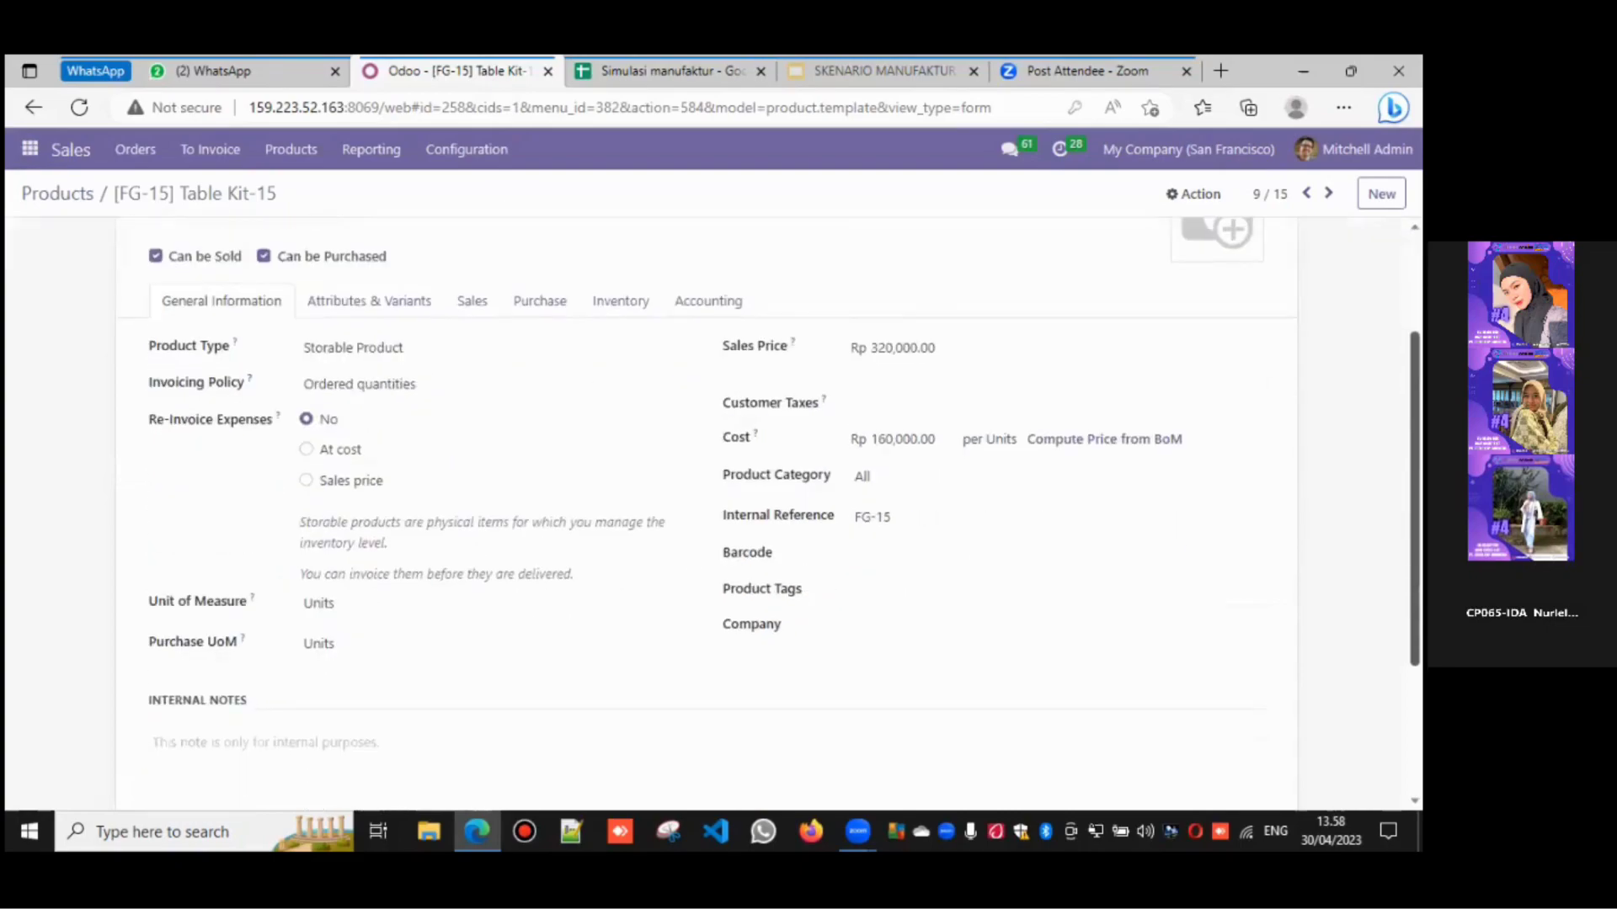
scroll(727, 514, up, 2)
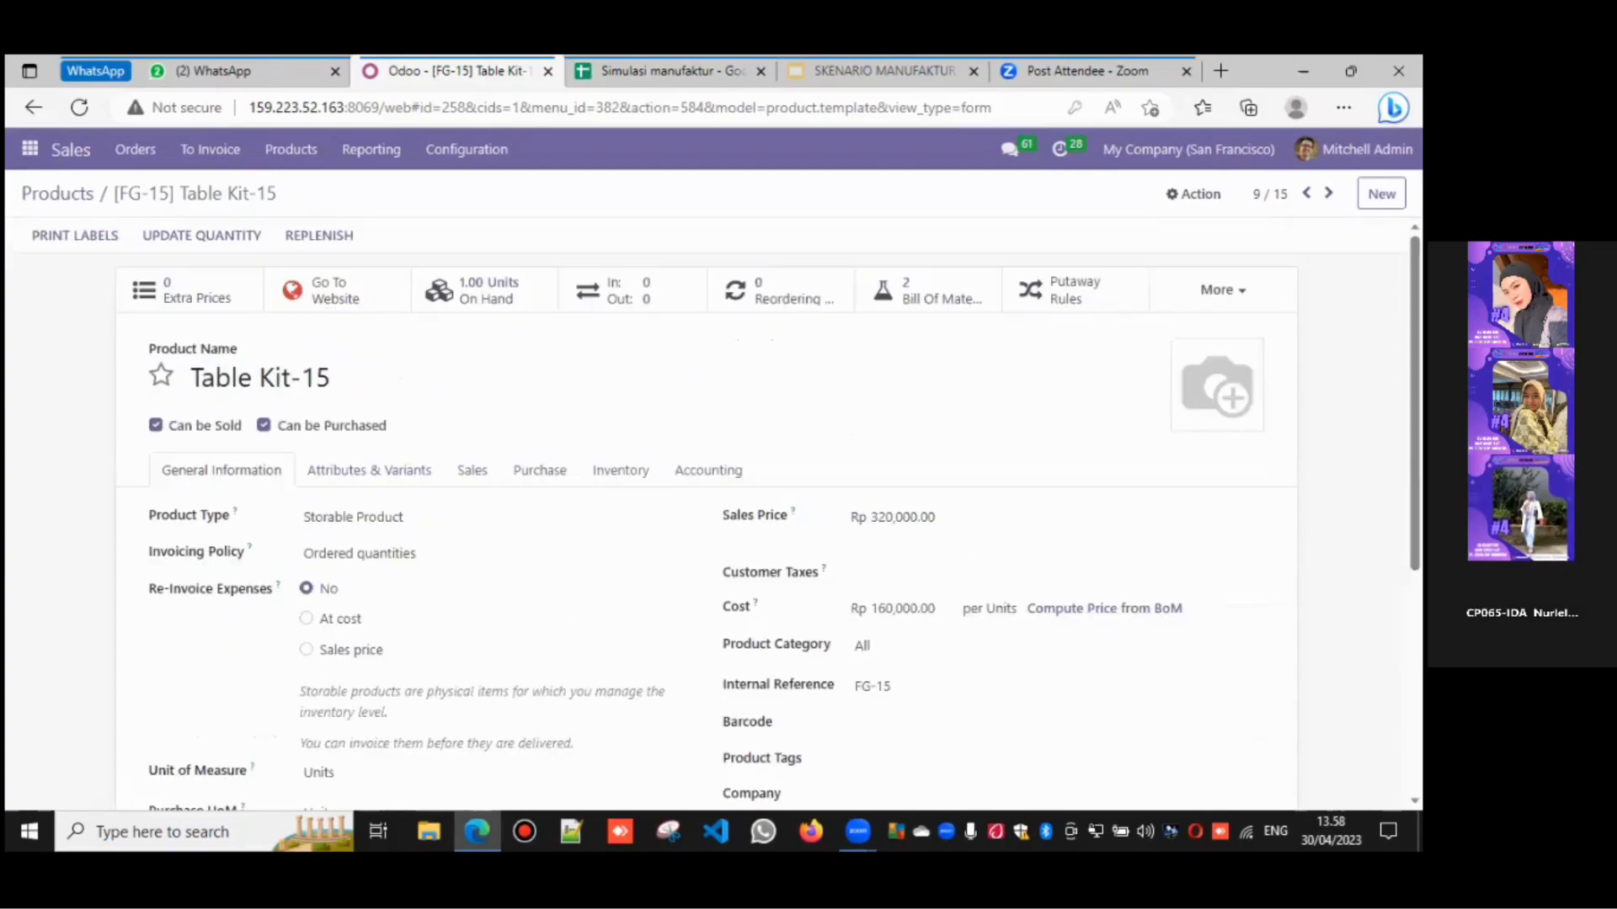
click(542, 474)
click(606, 481)
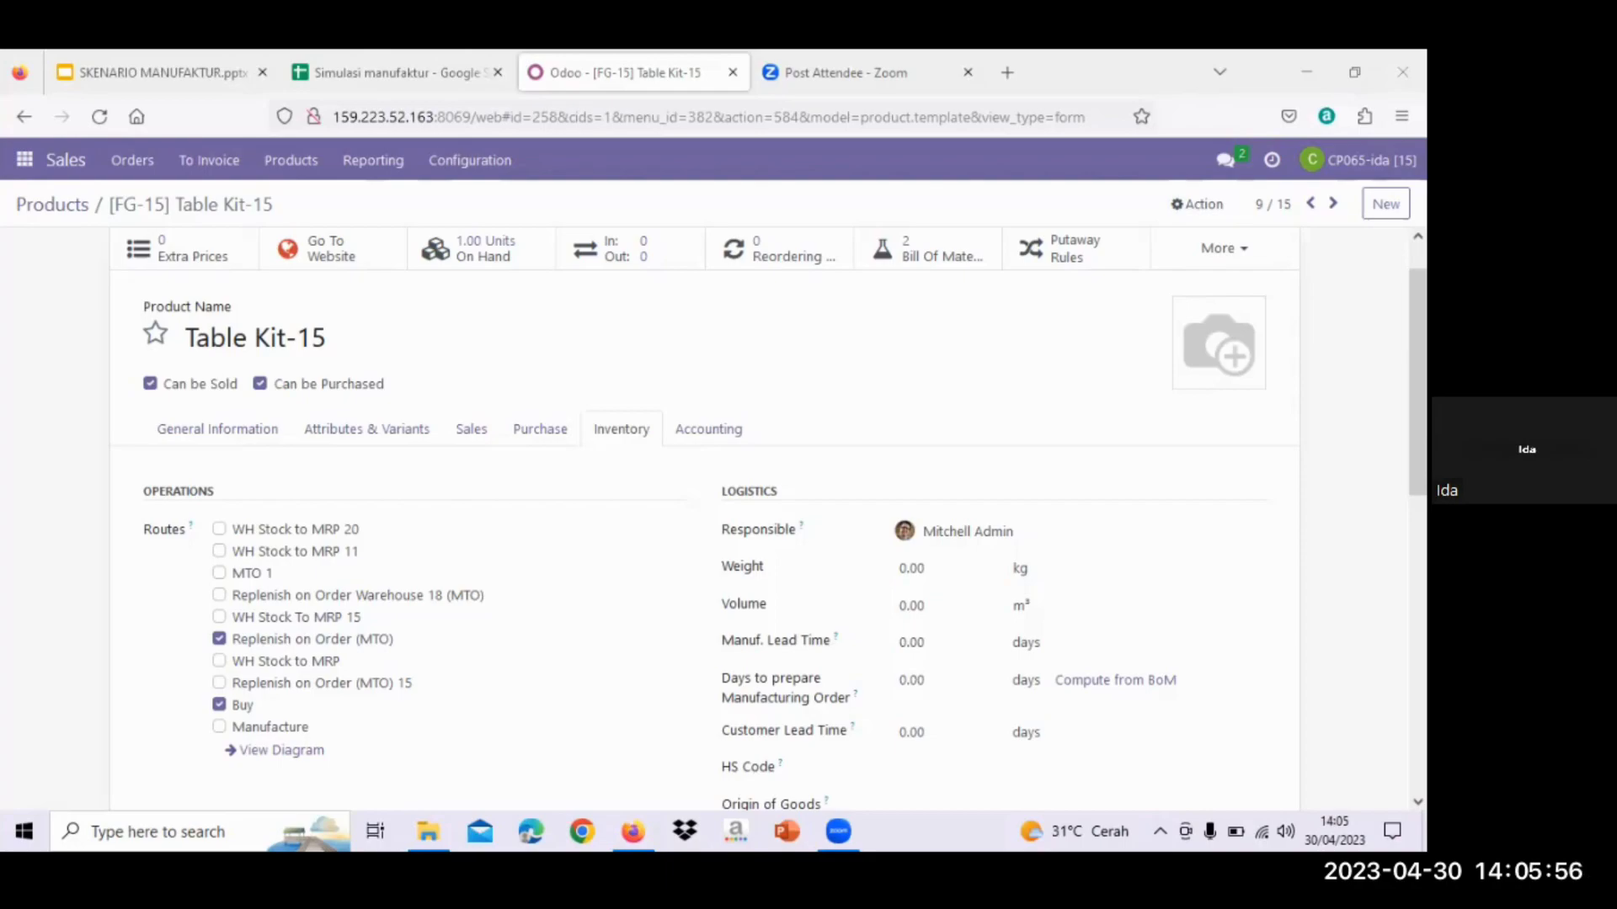
- Open Table Top-15 from the filtered products and view its General Information tab
click(60, 207)
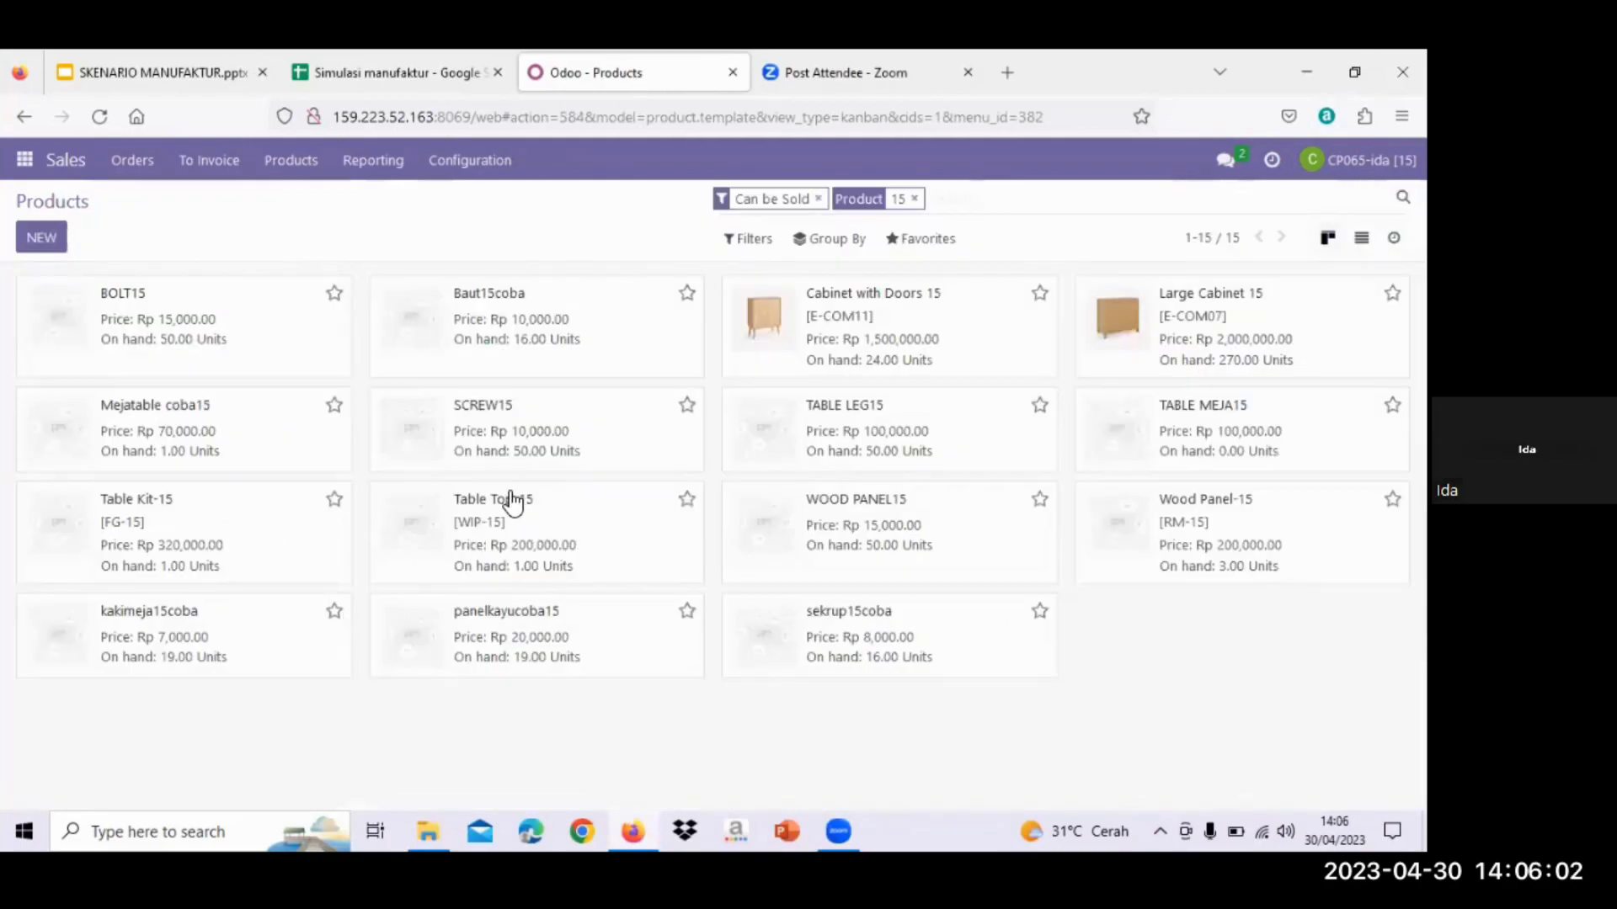
click(512, 504)
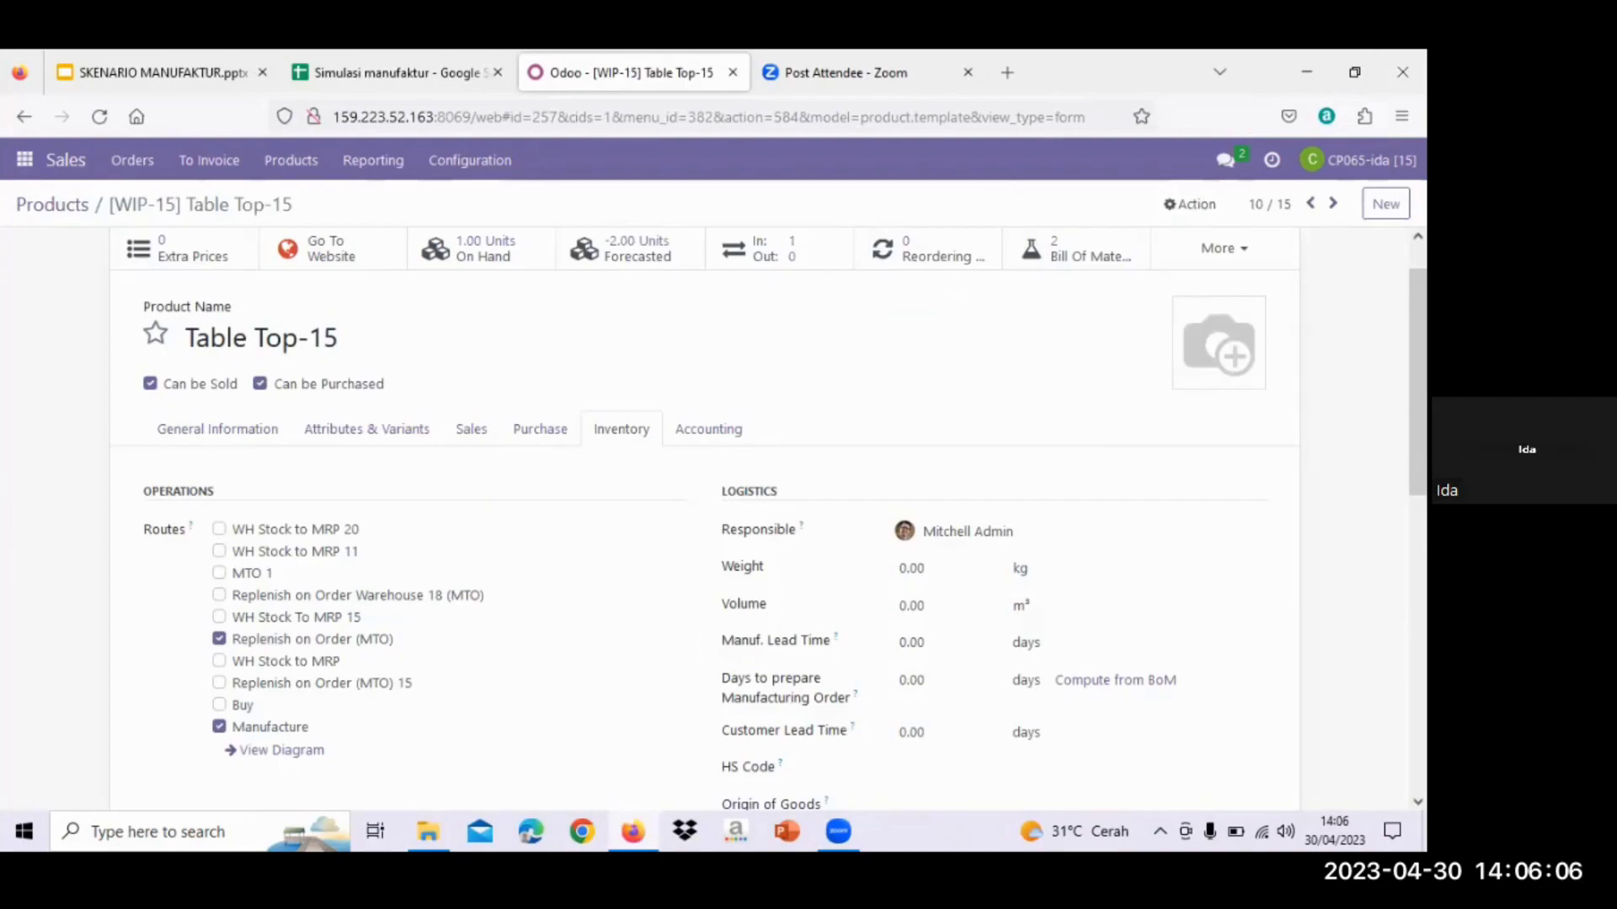
scroll(704, 518, down, 1)
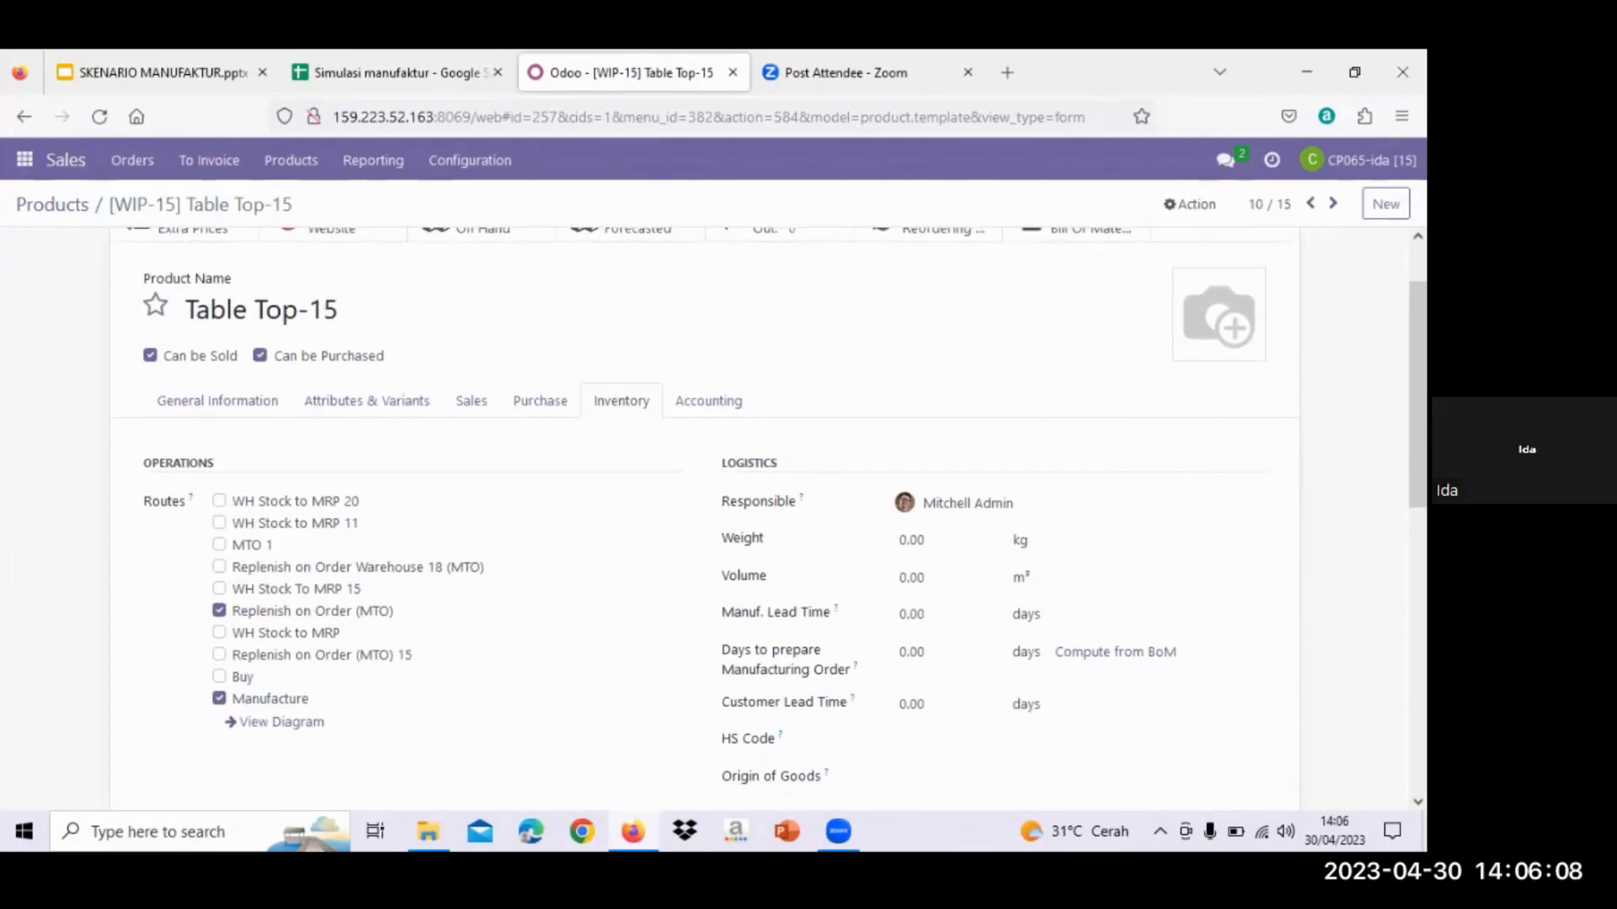
scroll(704, 518, down, 1)
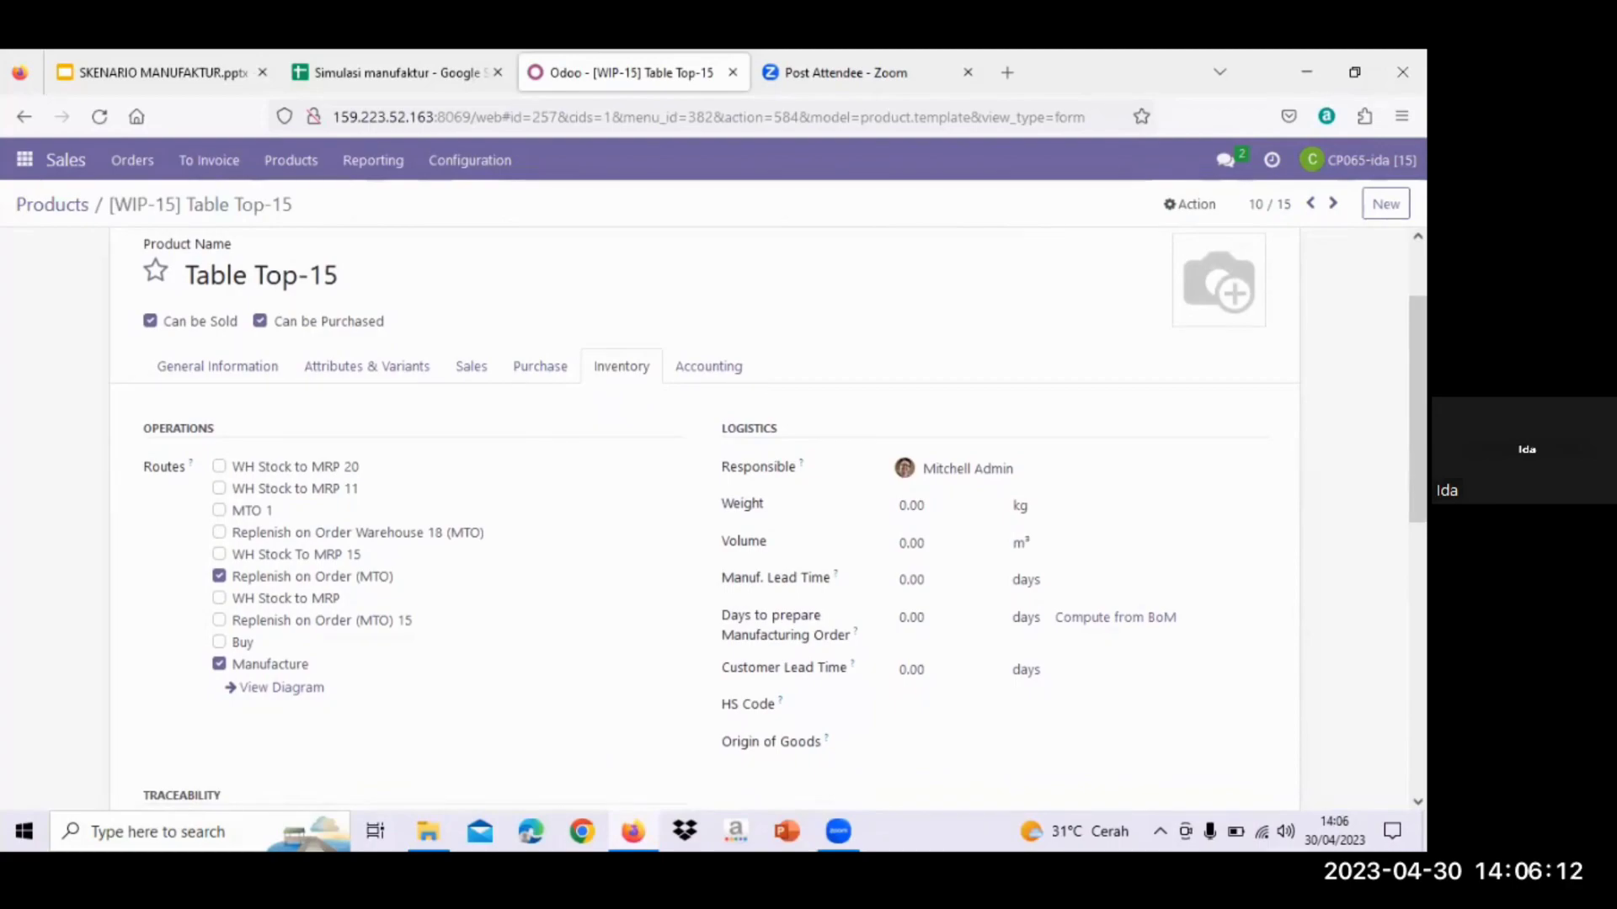
click(205, 375)
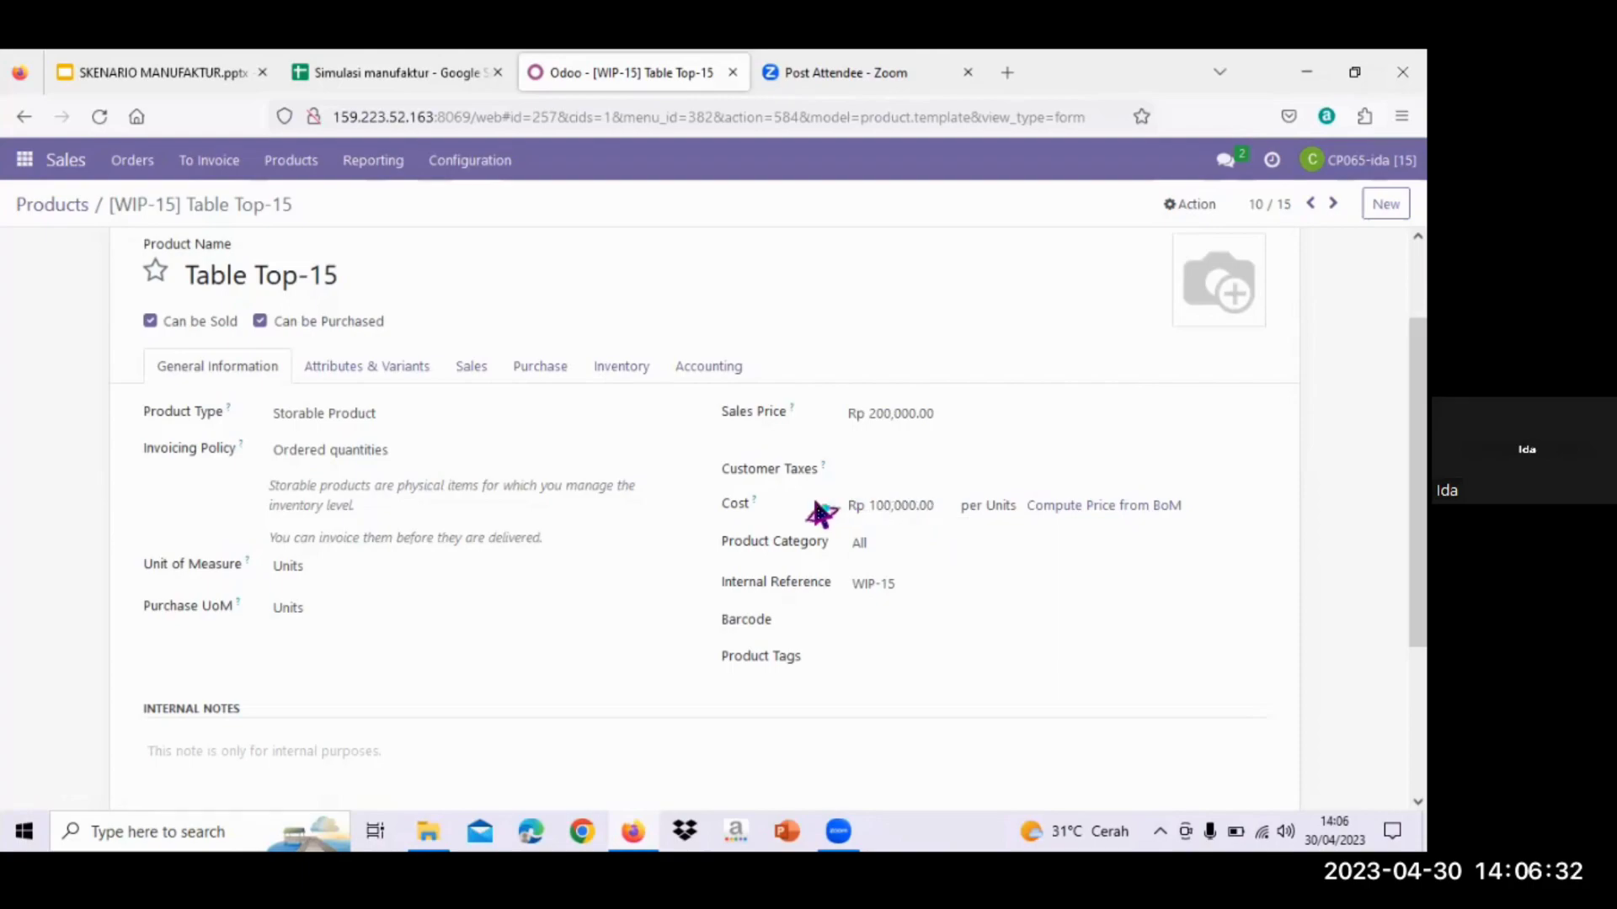
- Review Table Top-15's WIP-15 reference, purchase details and routes, then return to products filtered by 15
click(860, 596)
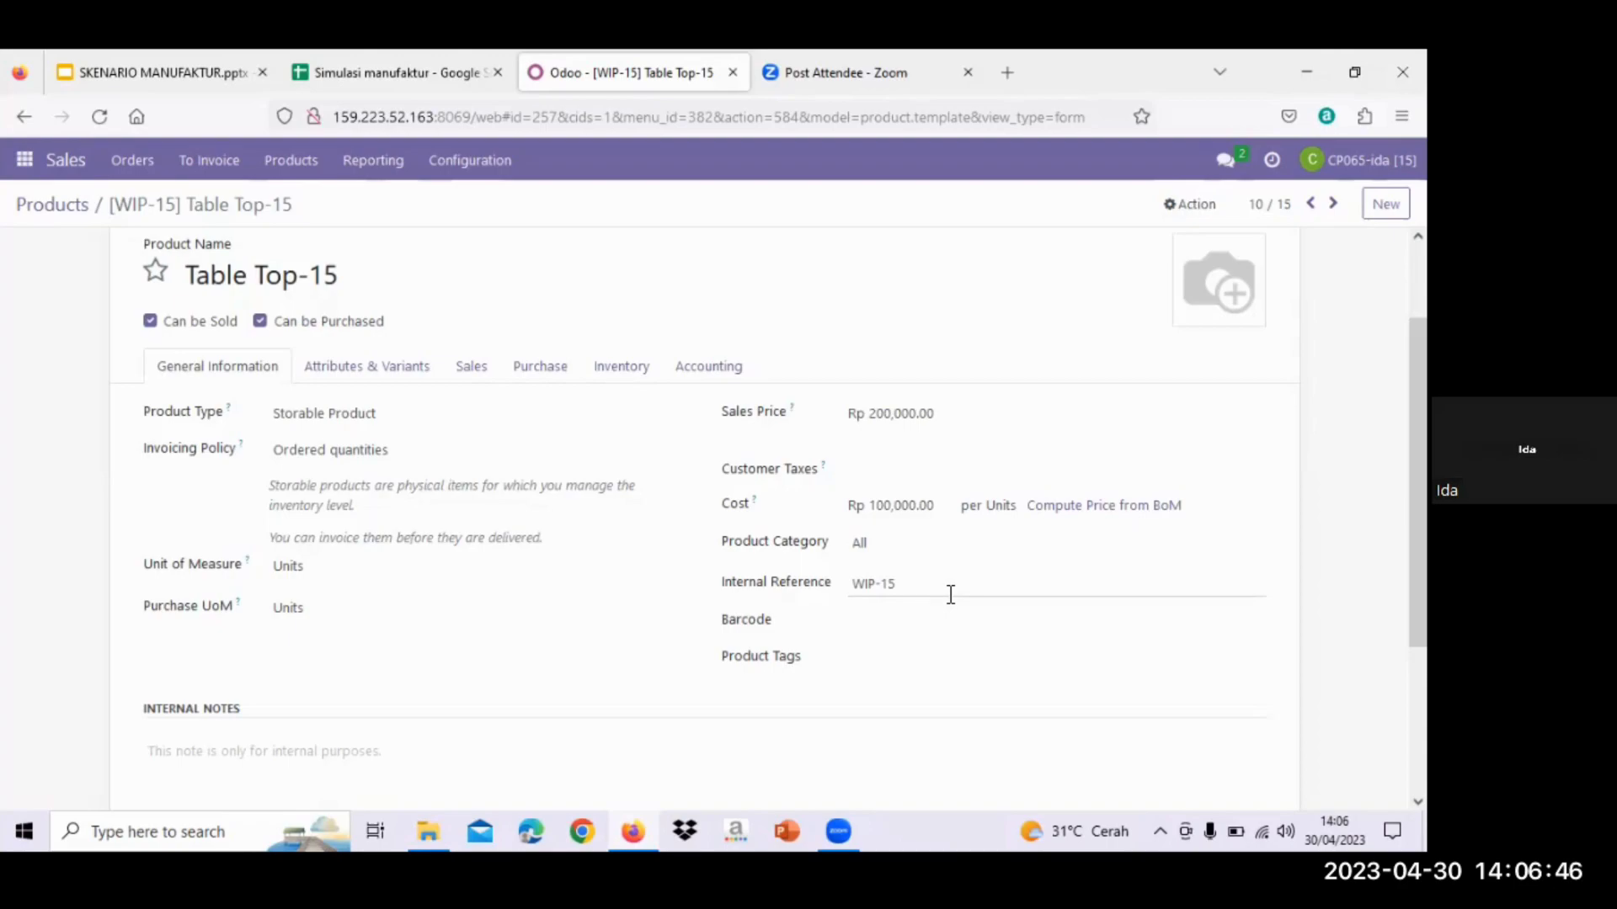
click(549, 386)
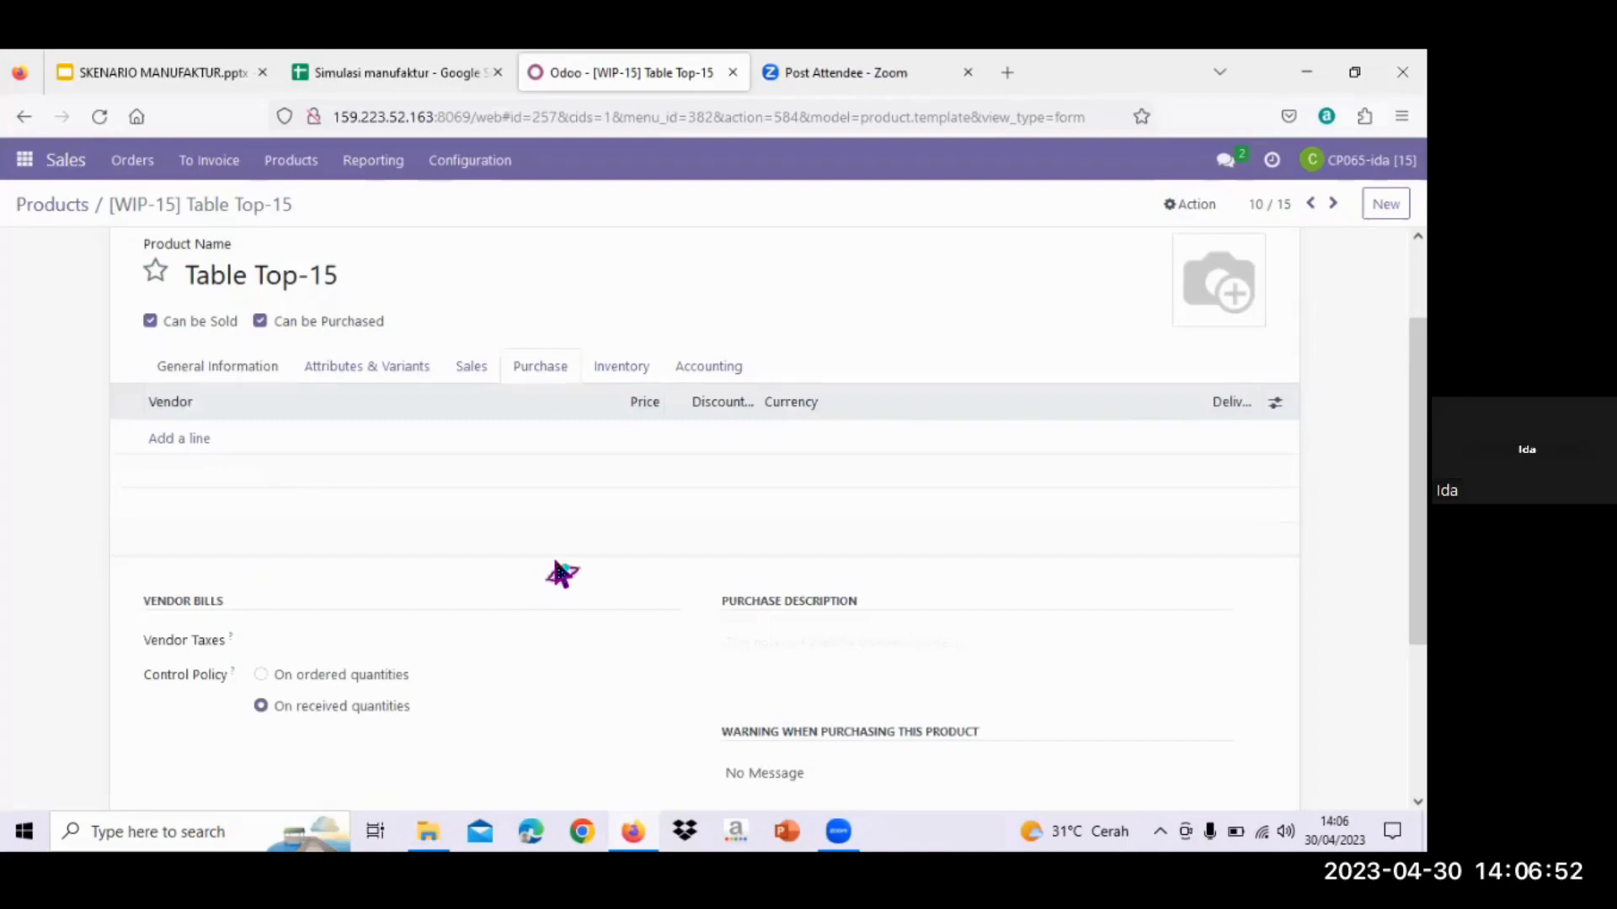
click(606, 370)
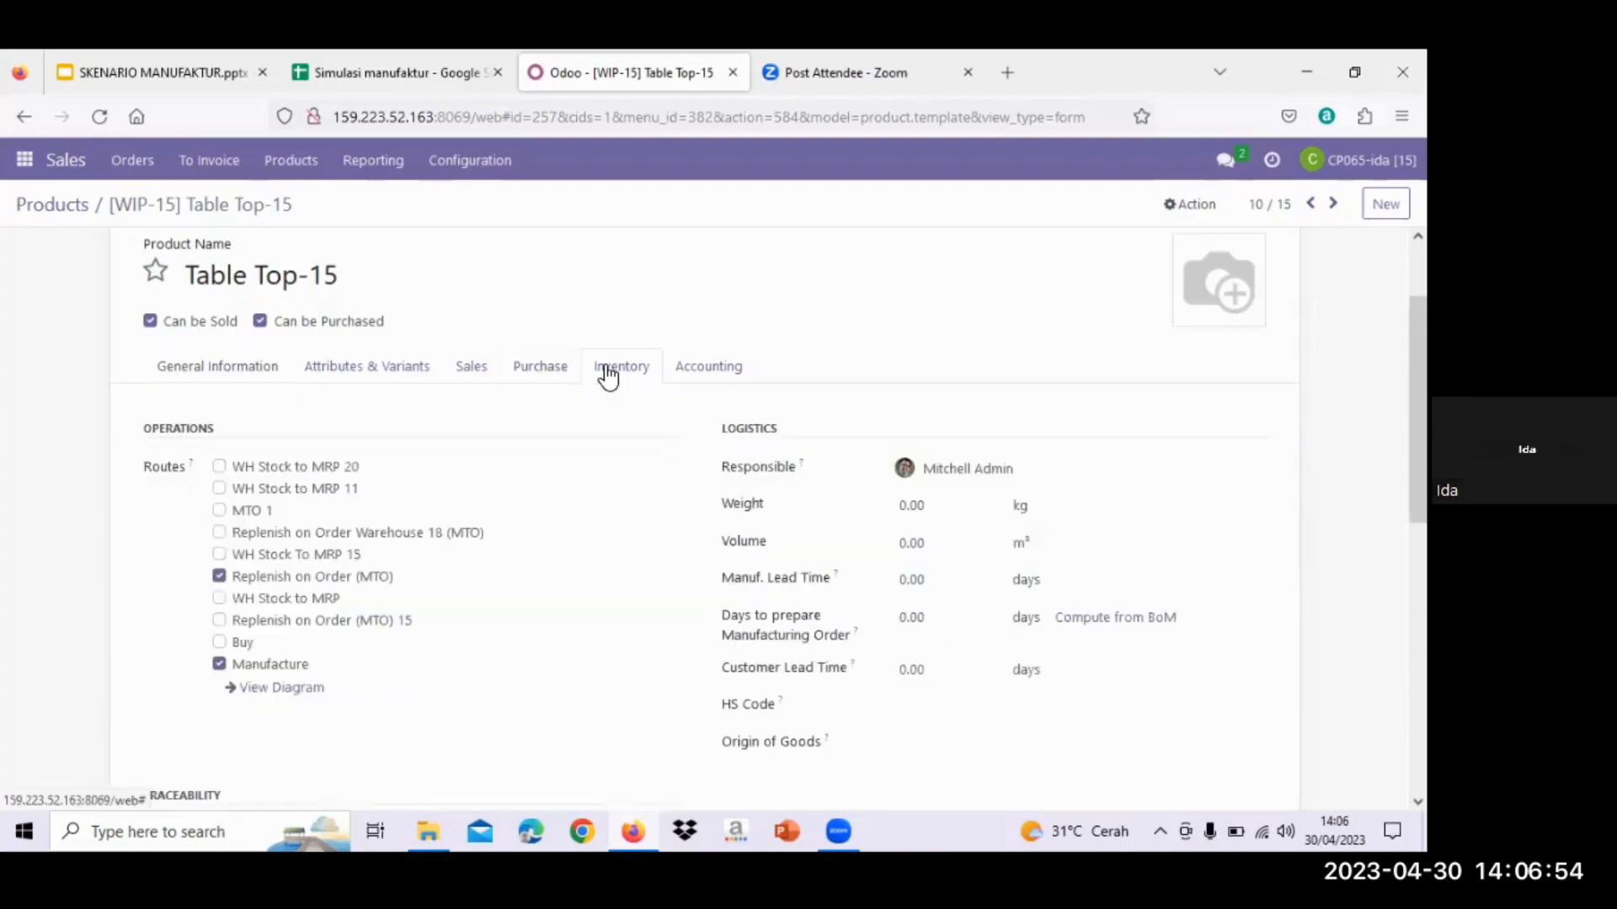
scroll(608, 376, down, 1)
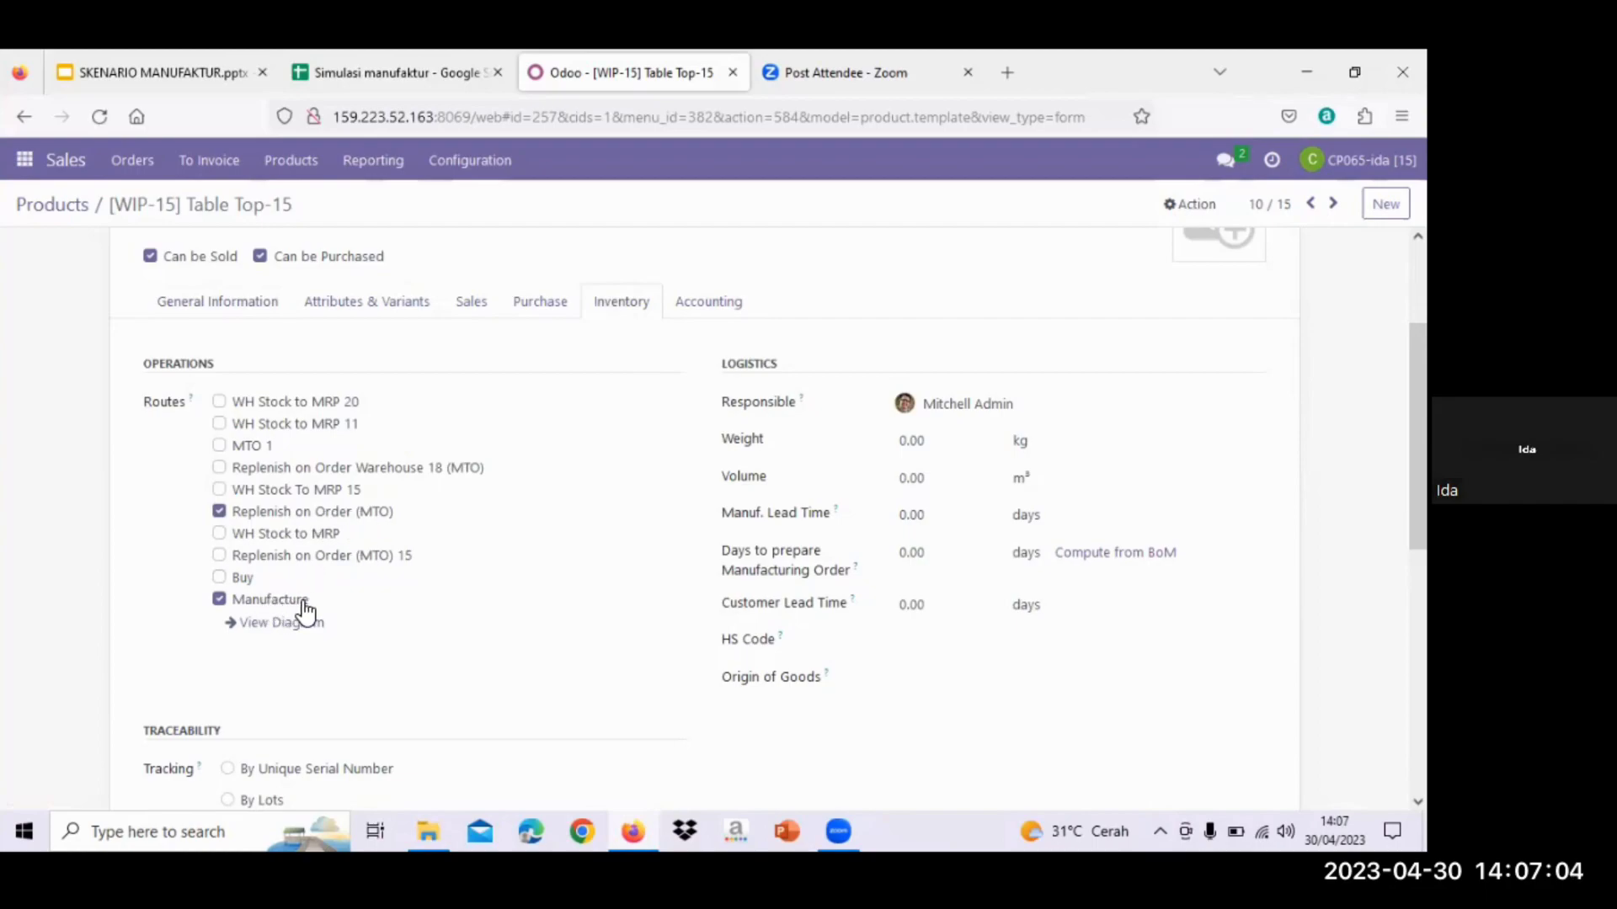
scroll(729, 497, up, 1)
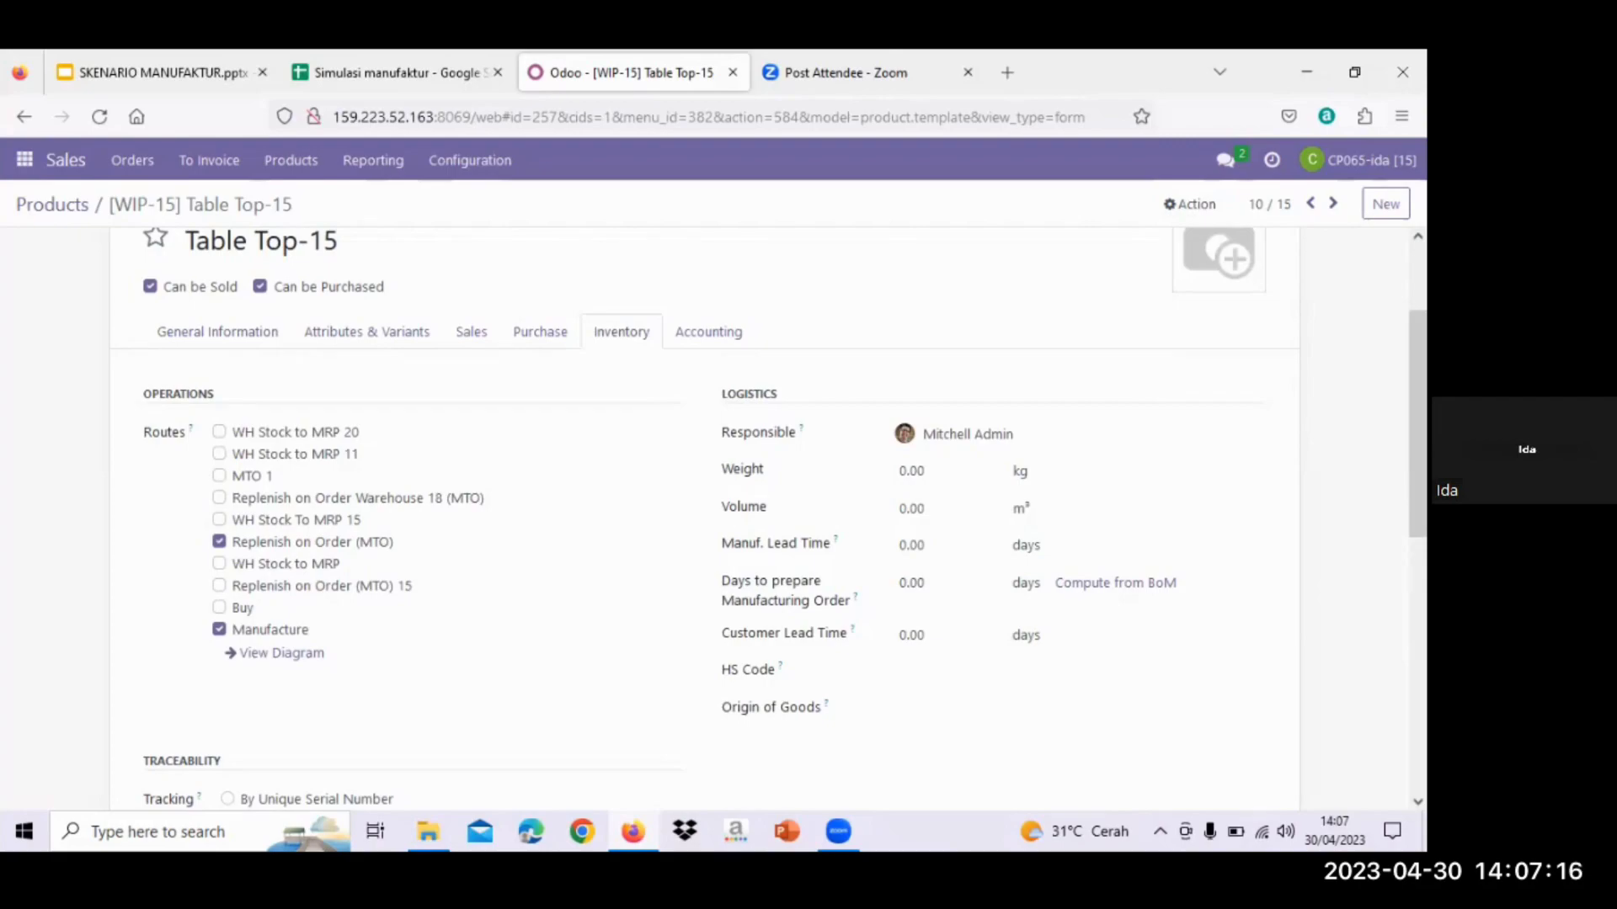
click(67, 212)
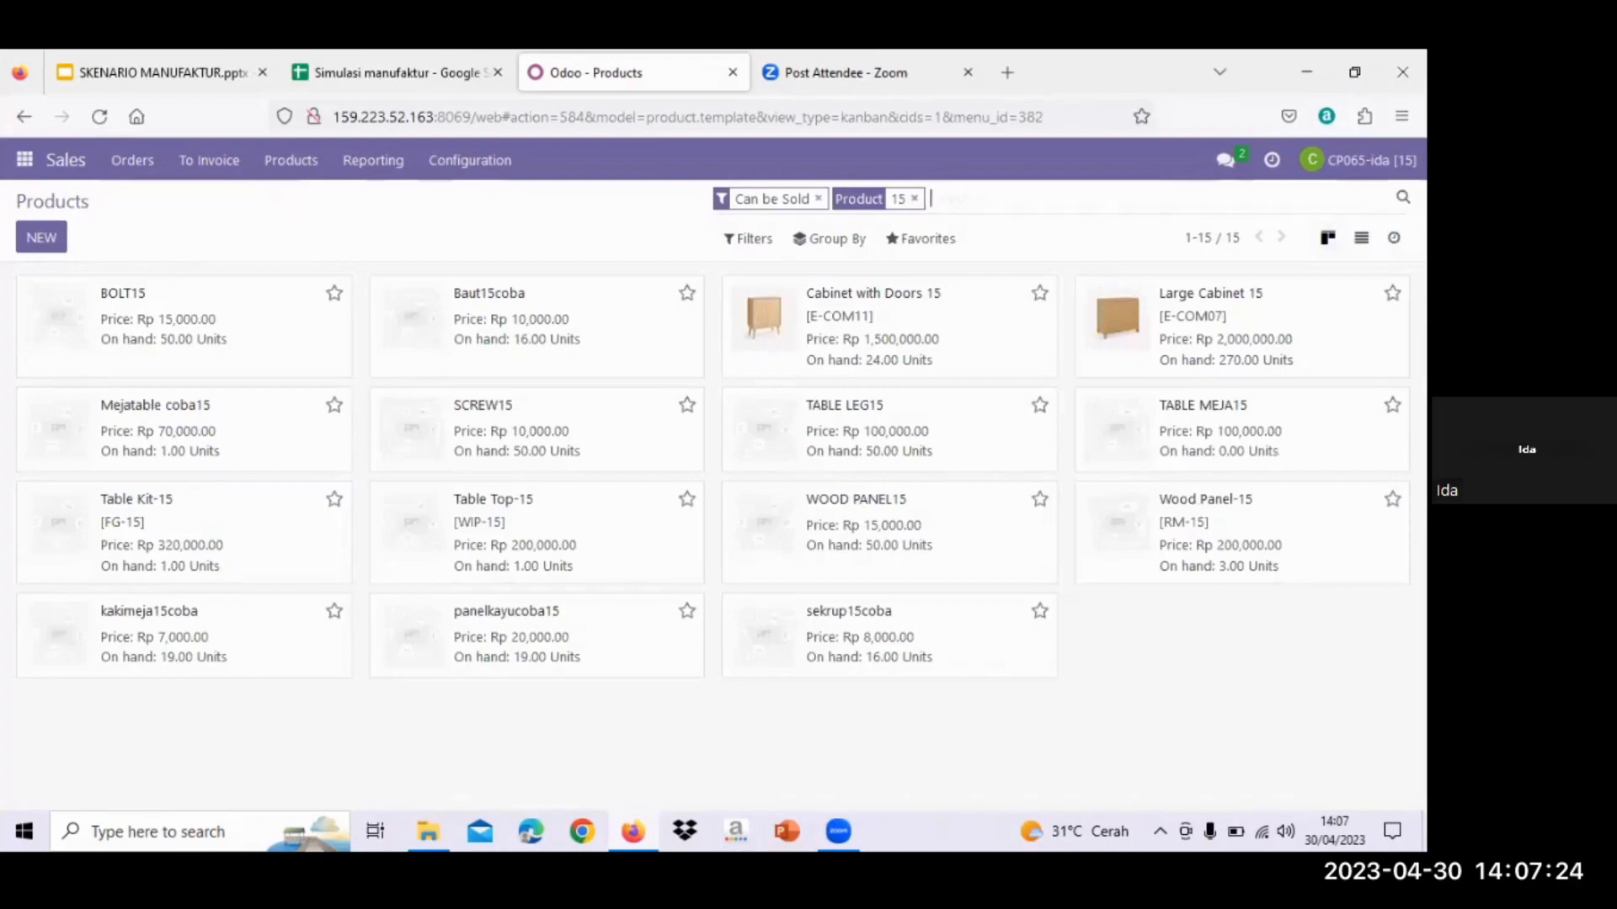
- Open Wood Panel-15 and view its Purchase tab with vendor Wood Corner at 100,000.00
click(1182, 528)
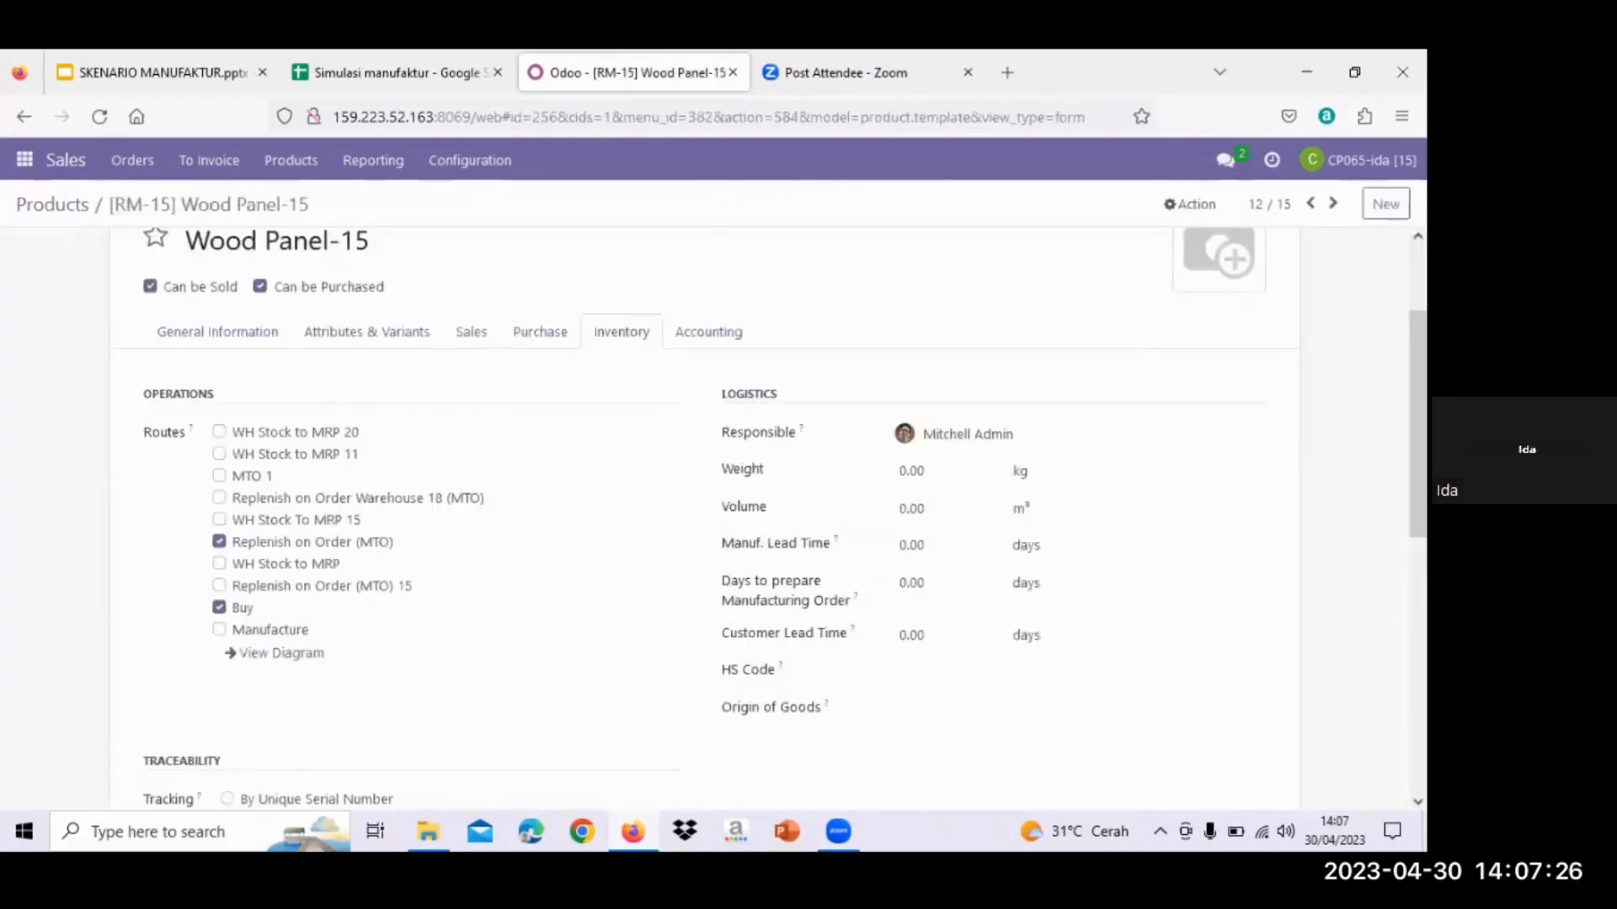
scroll(1182, 528, up, 1)
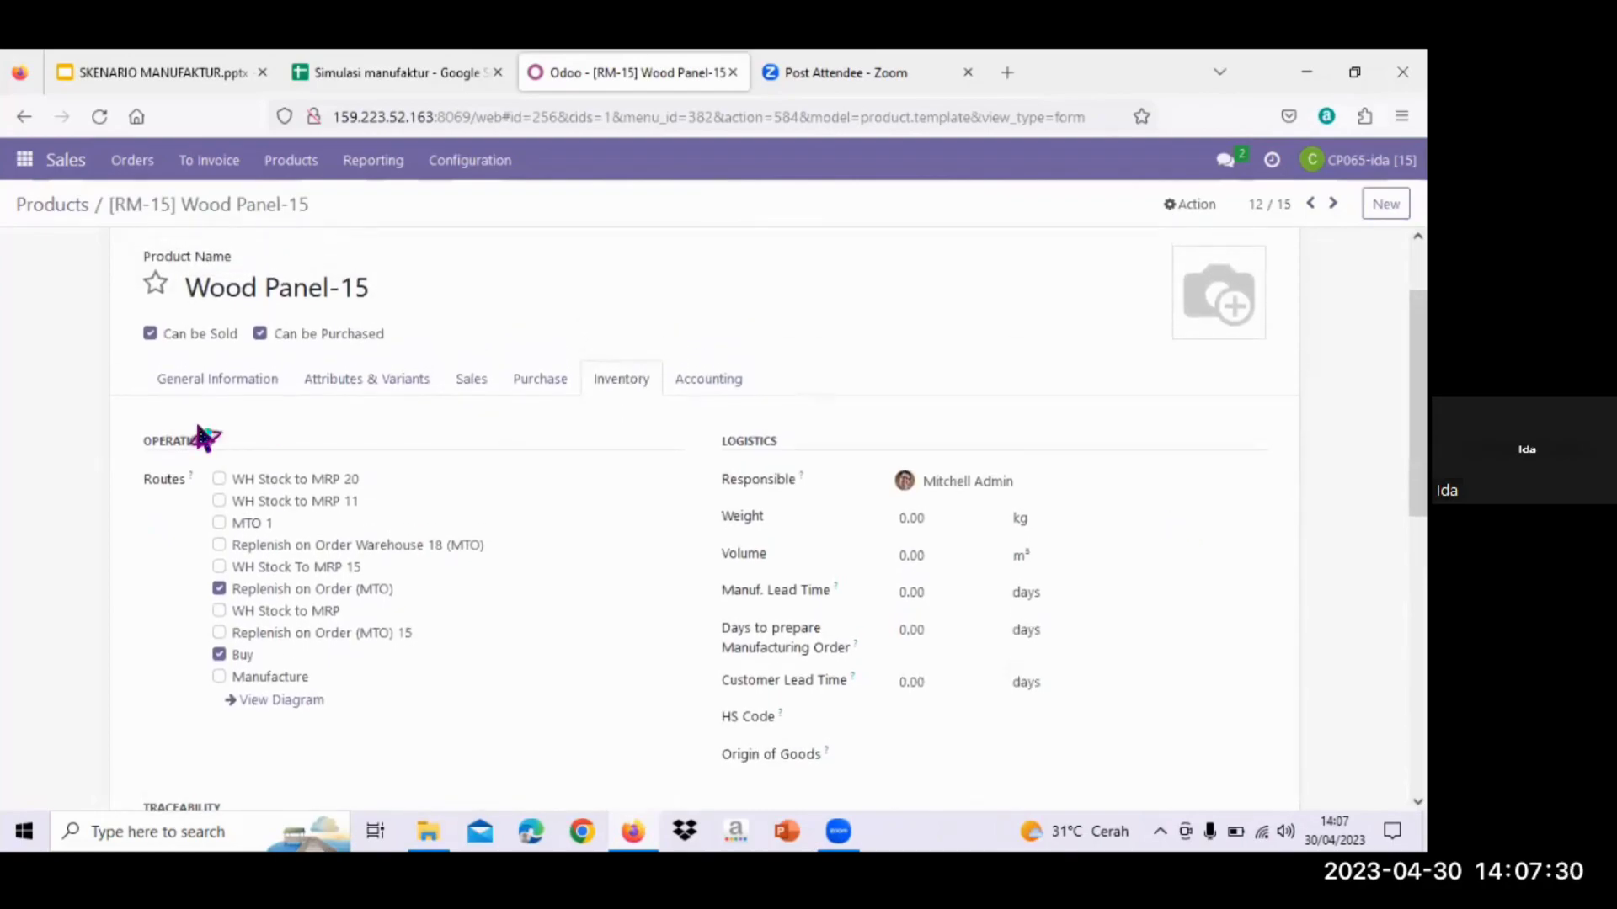
scroll(202, 438, down, 1)
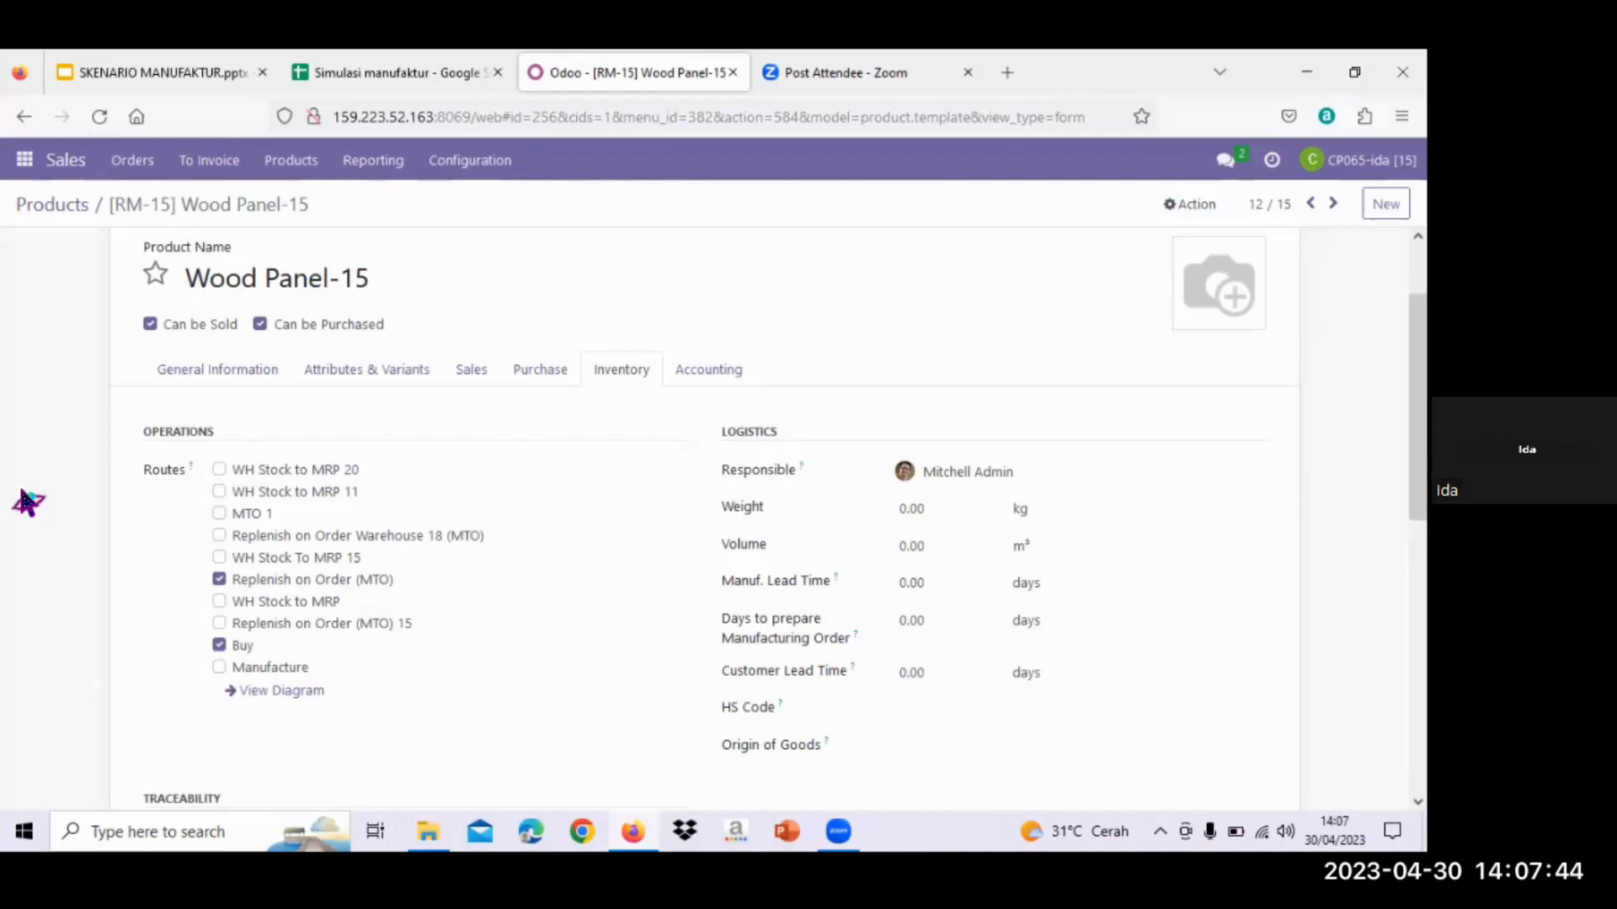
click(548, 378)
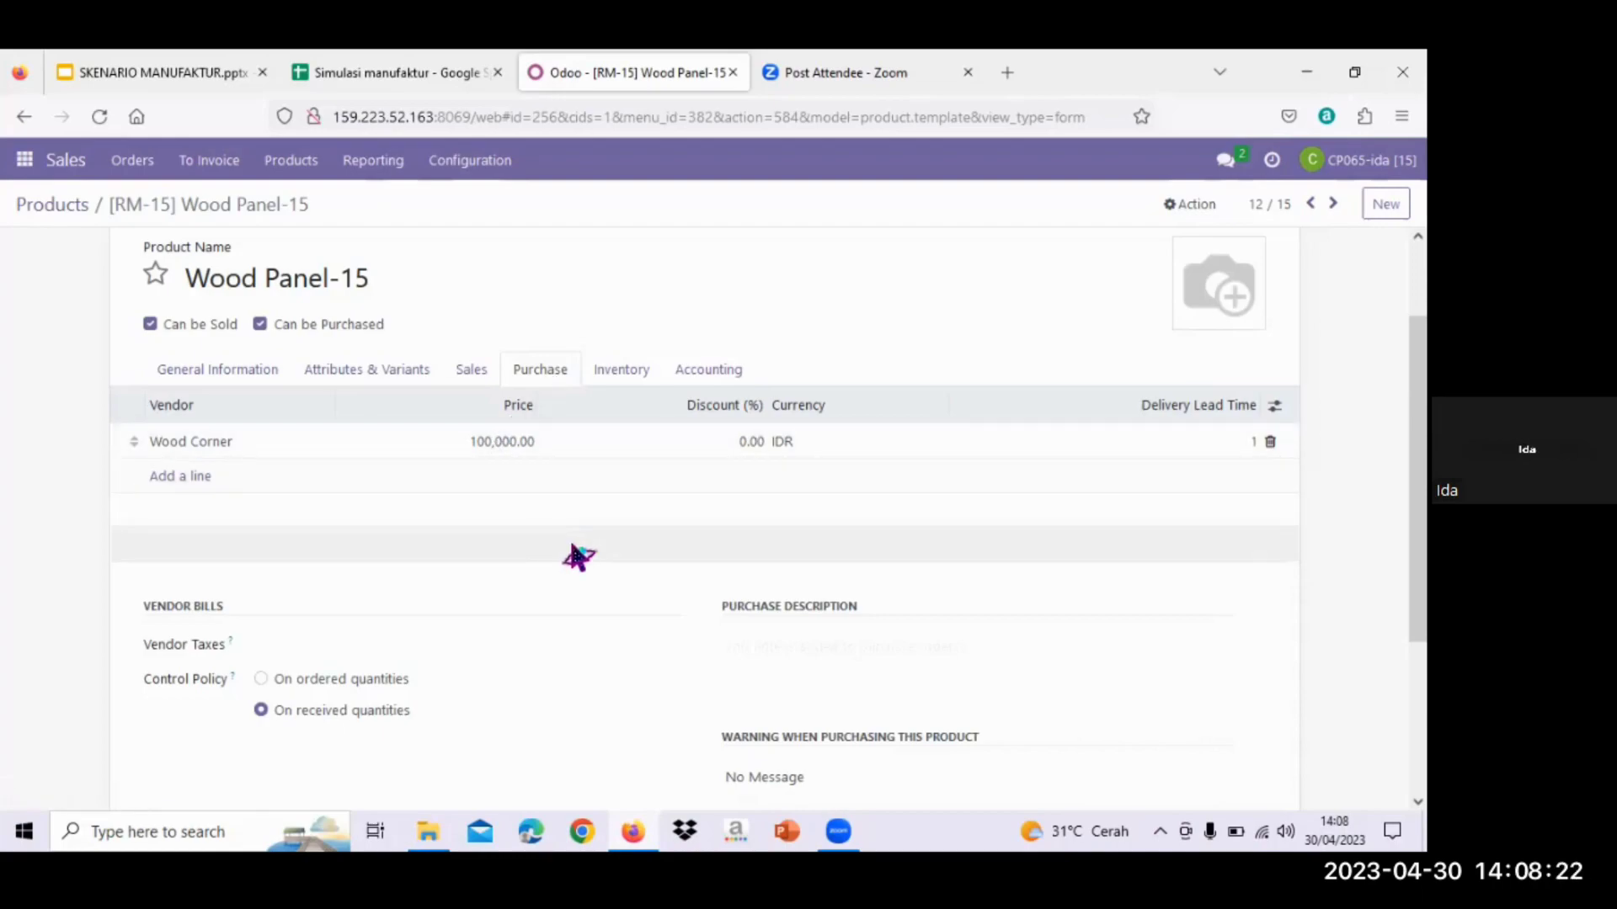
- View Wood Panel-15's General Information: storable, price Rp 200,000.00, cost Rp 100,000.00
click(243, 377)
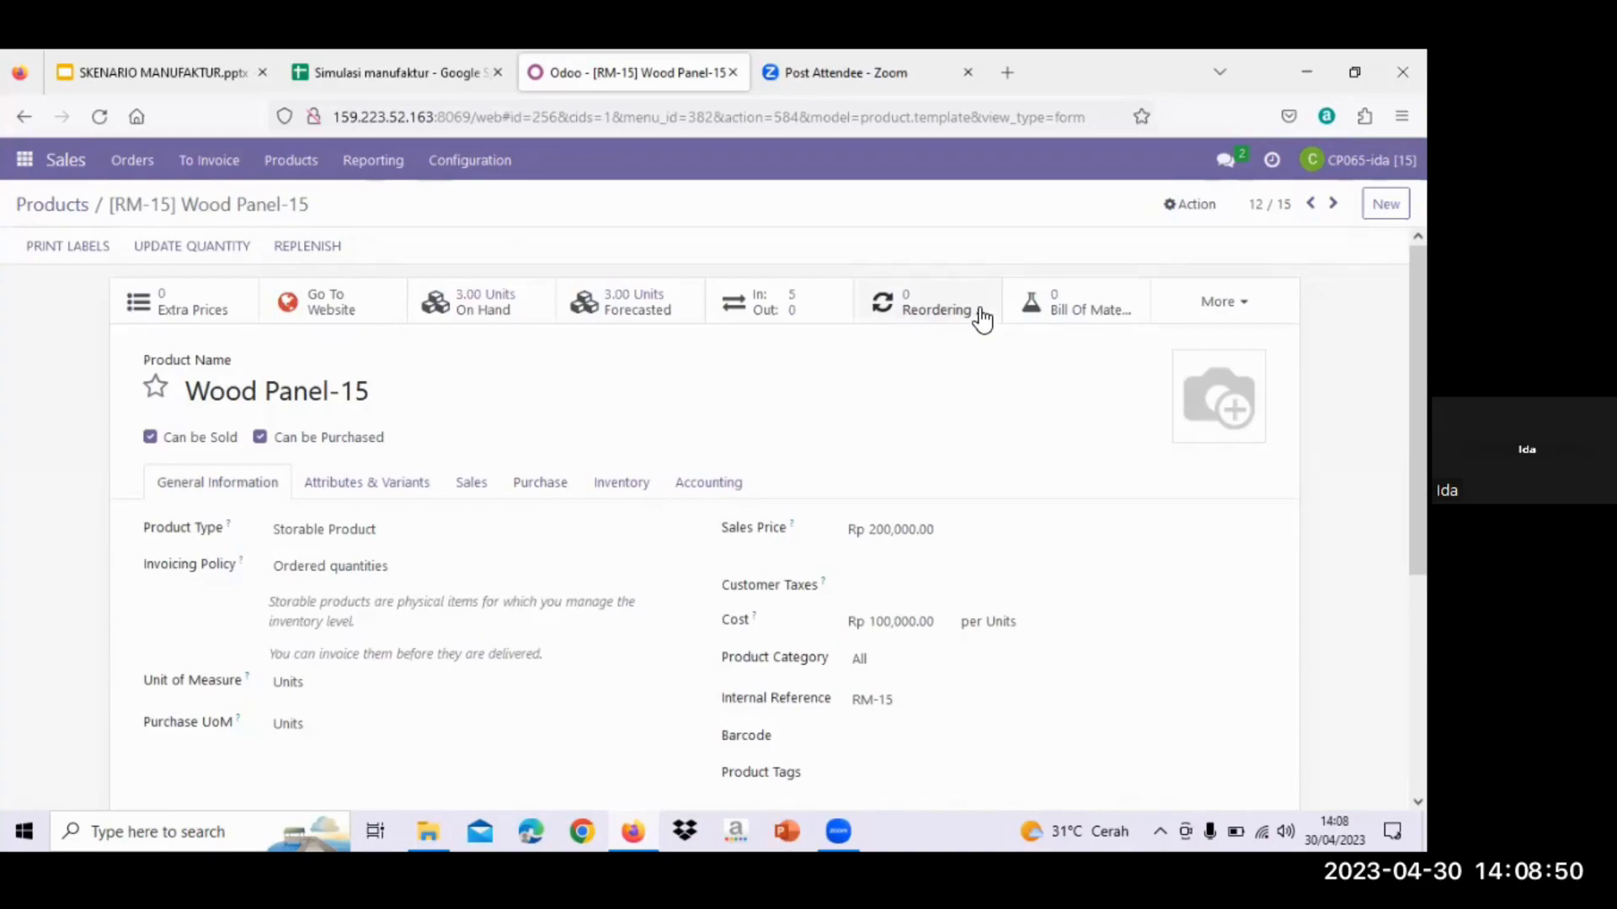
scroll(983, 325, down, 1)
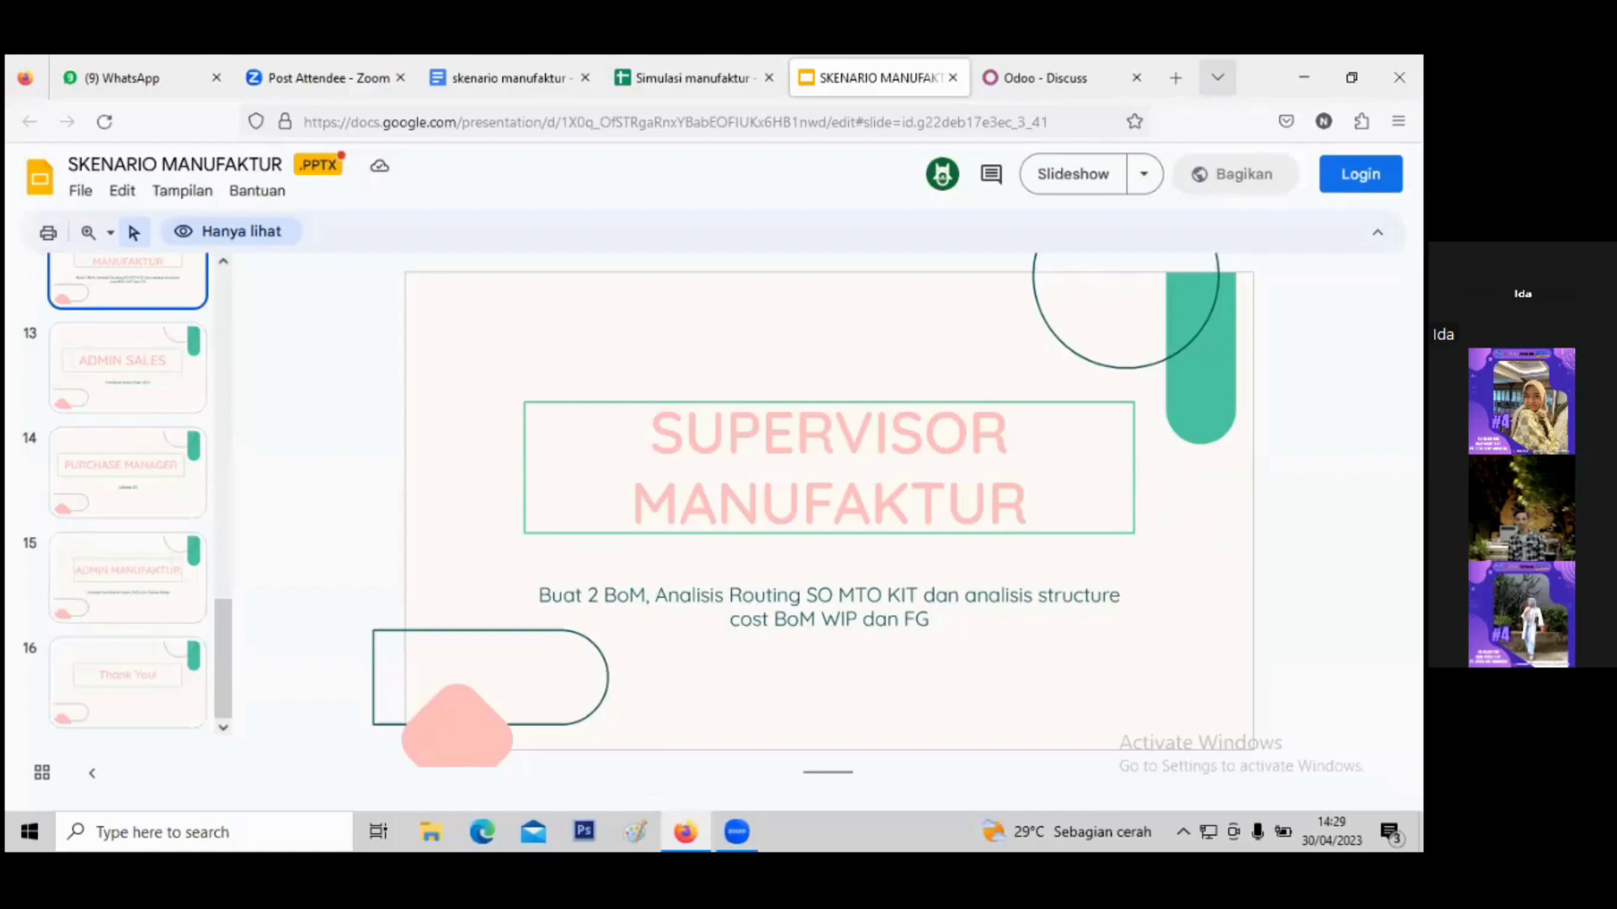
- From the Odoo Discuss tab, open Manufacturing's Bills of Materials list and start a new BoM
click(1217, 77)
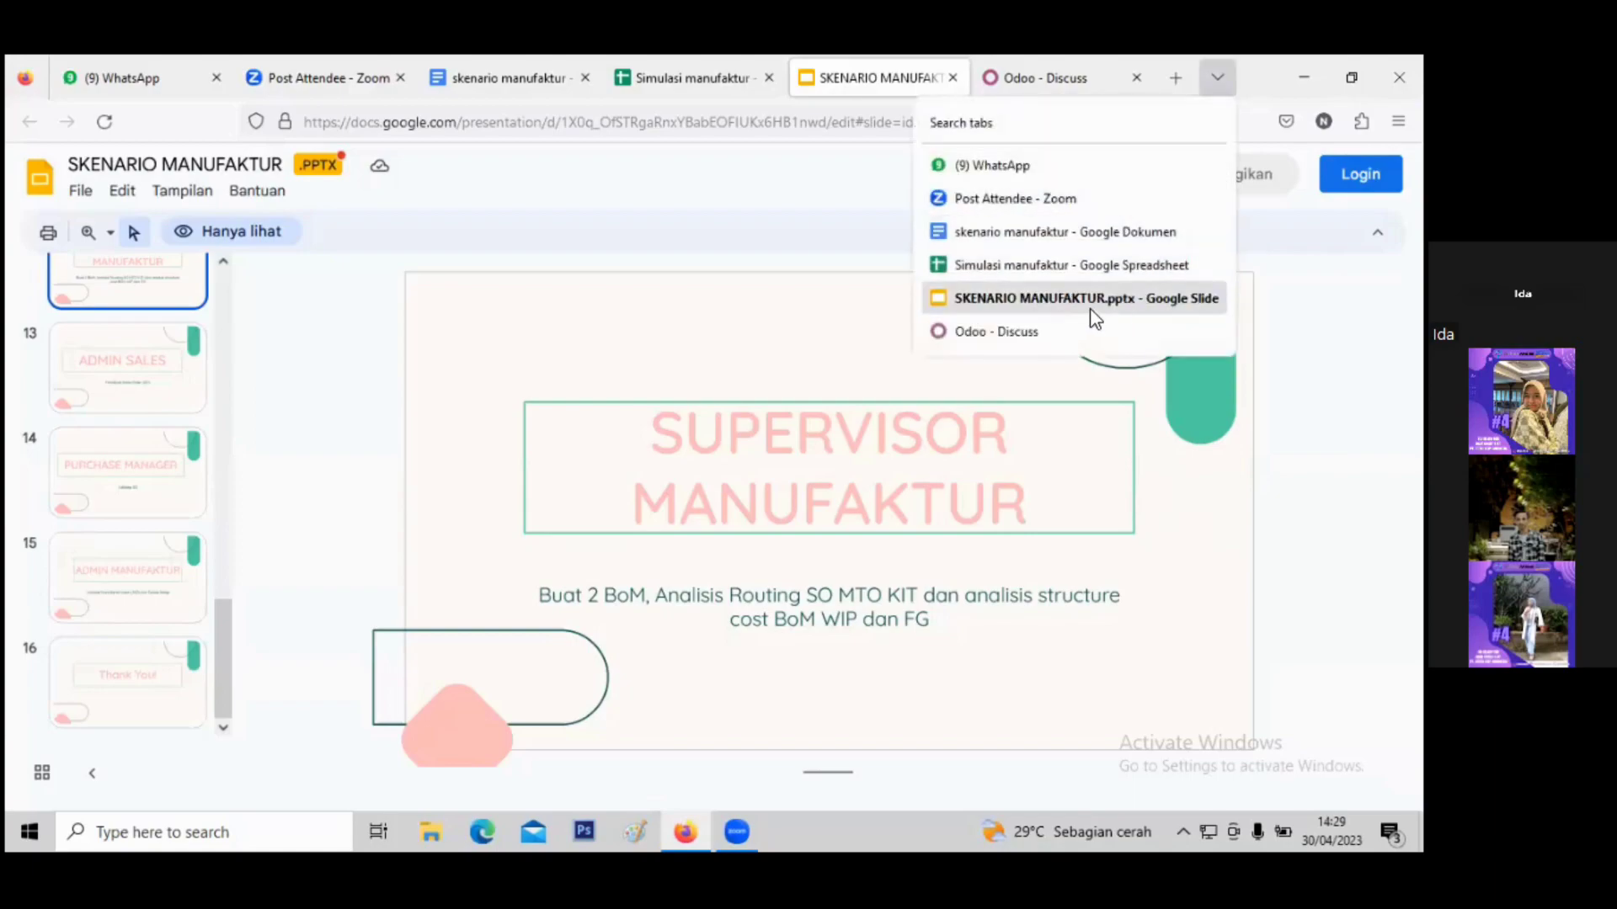
click(1083, 331)
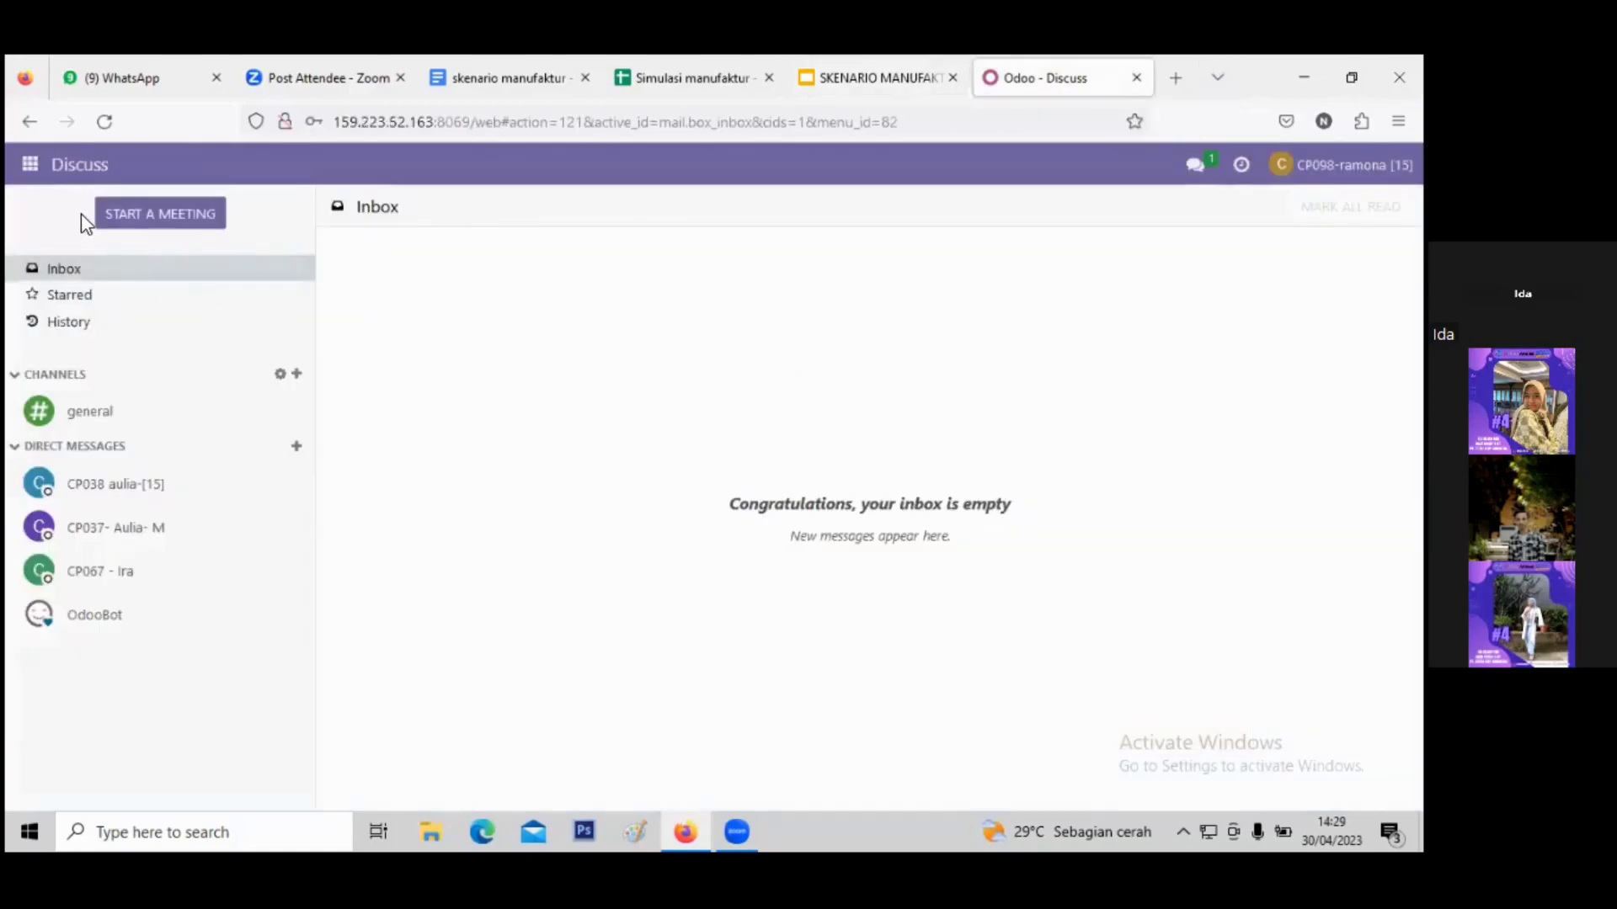
click(29, 164)
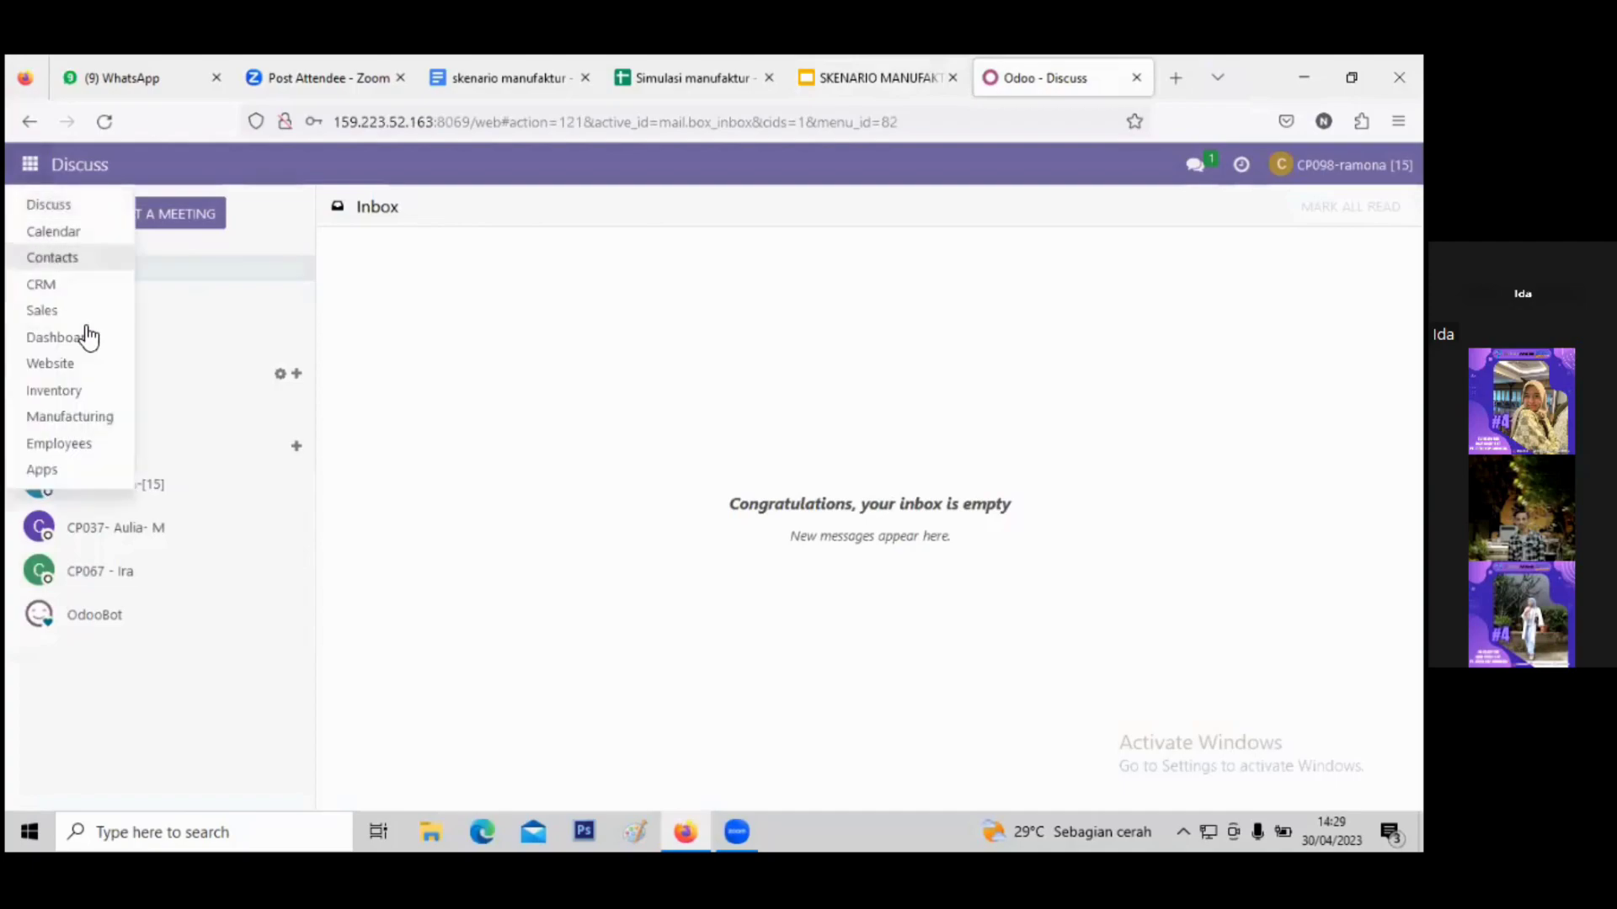
click(95, 416)
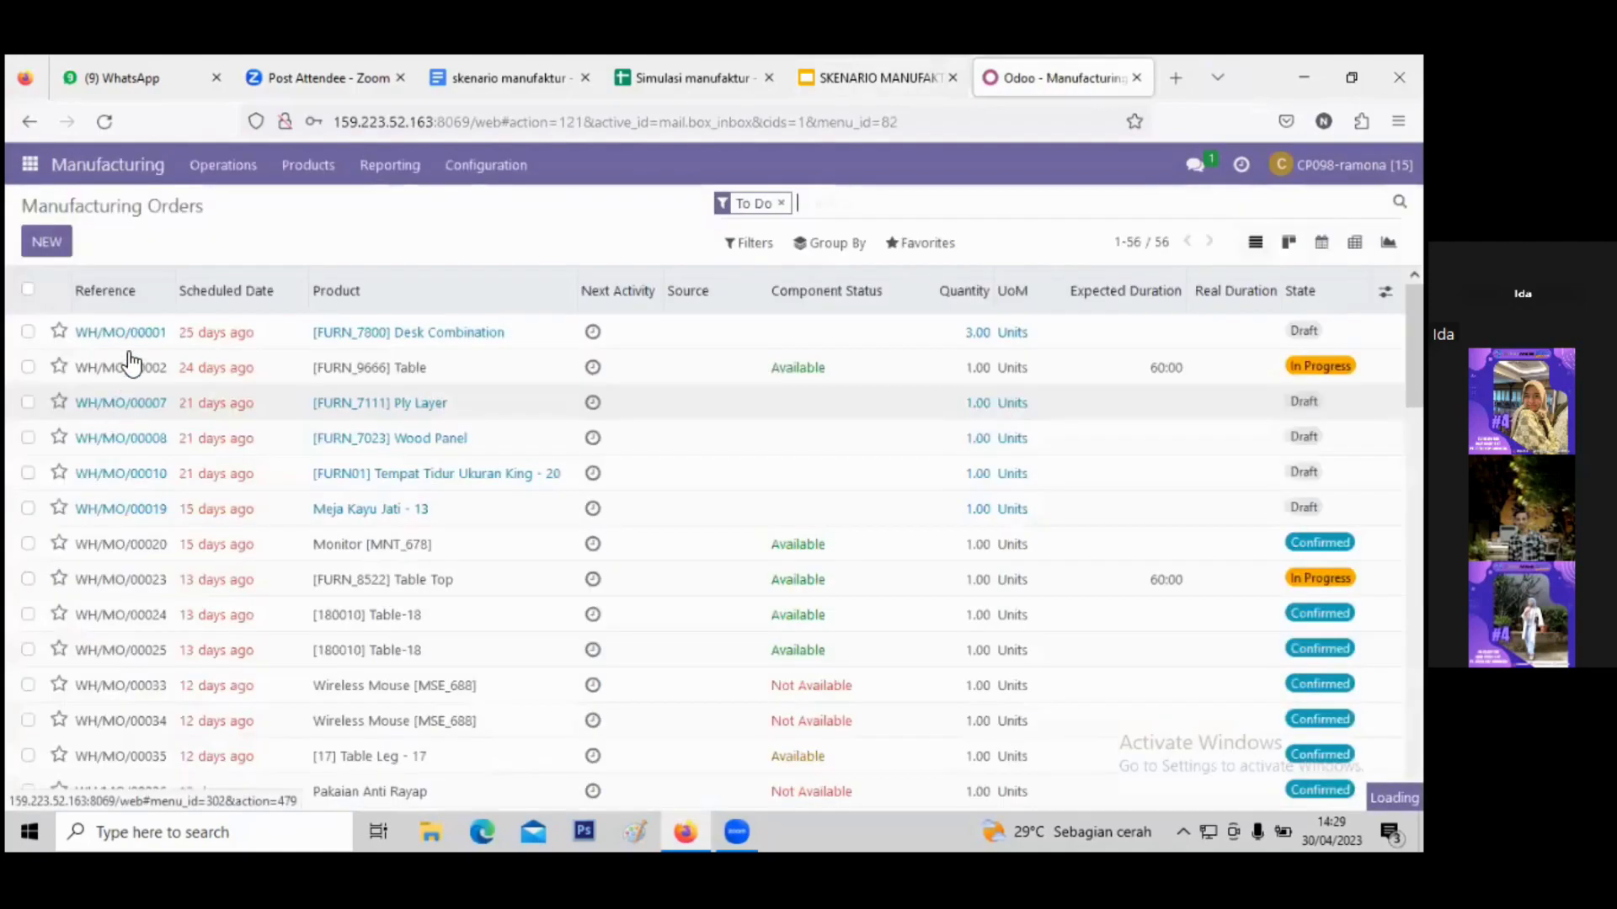
click(306, 168)
click(333, 254)
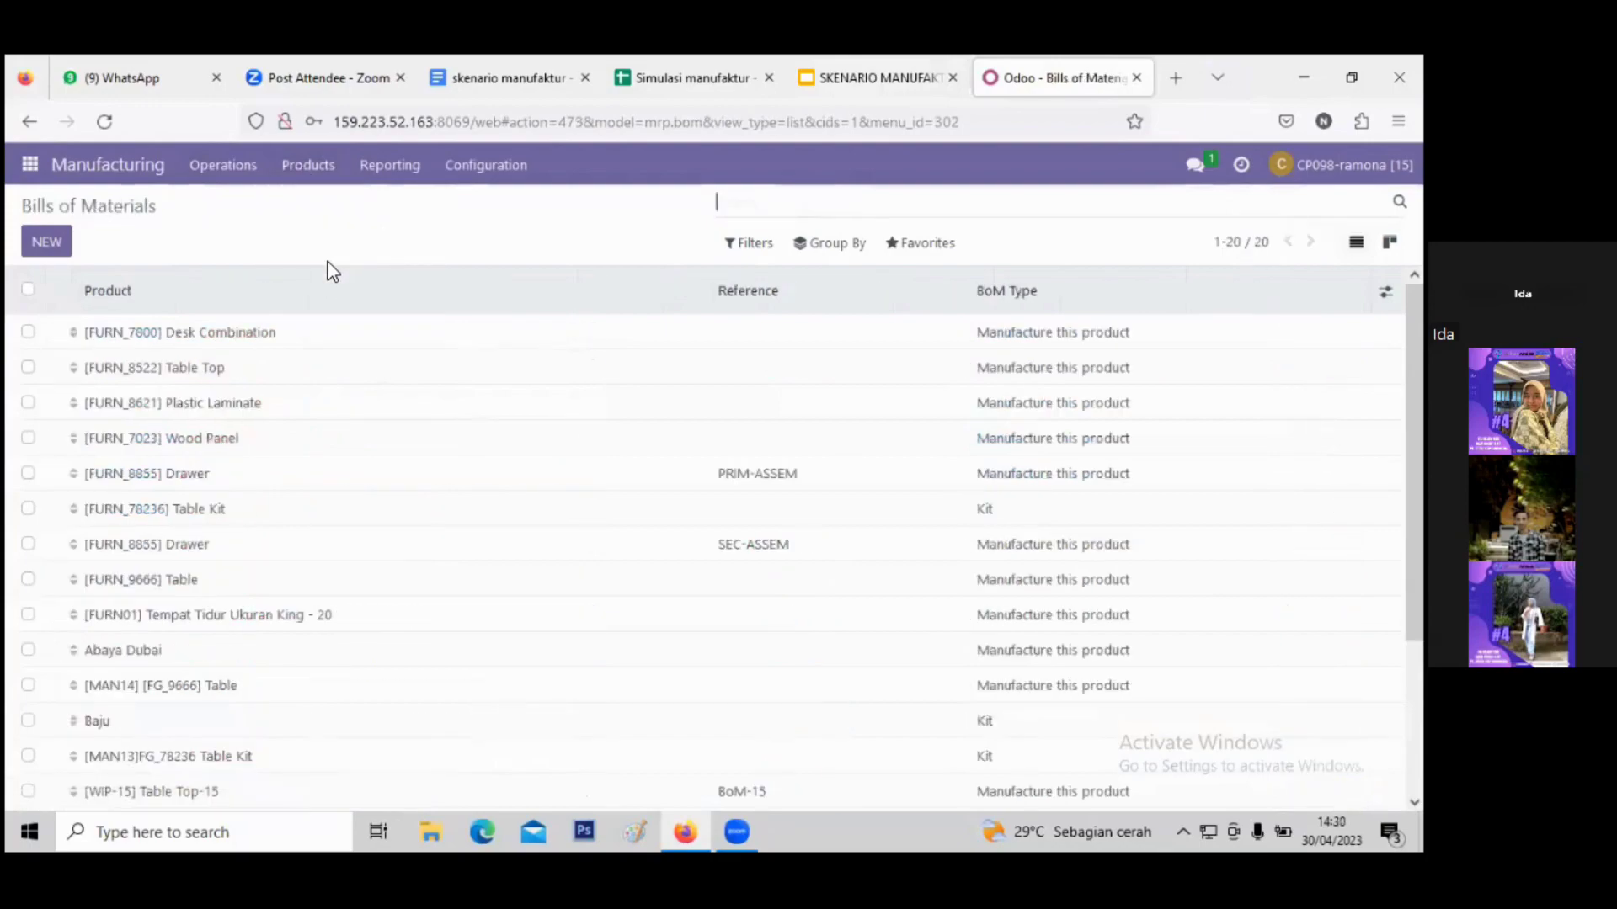
click(46, 242)
- Create a new BoM for [WIP-15] Table Top-15 with reference BoM_15
click(315, 334)
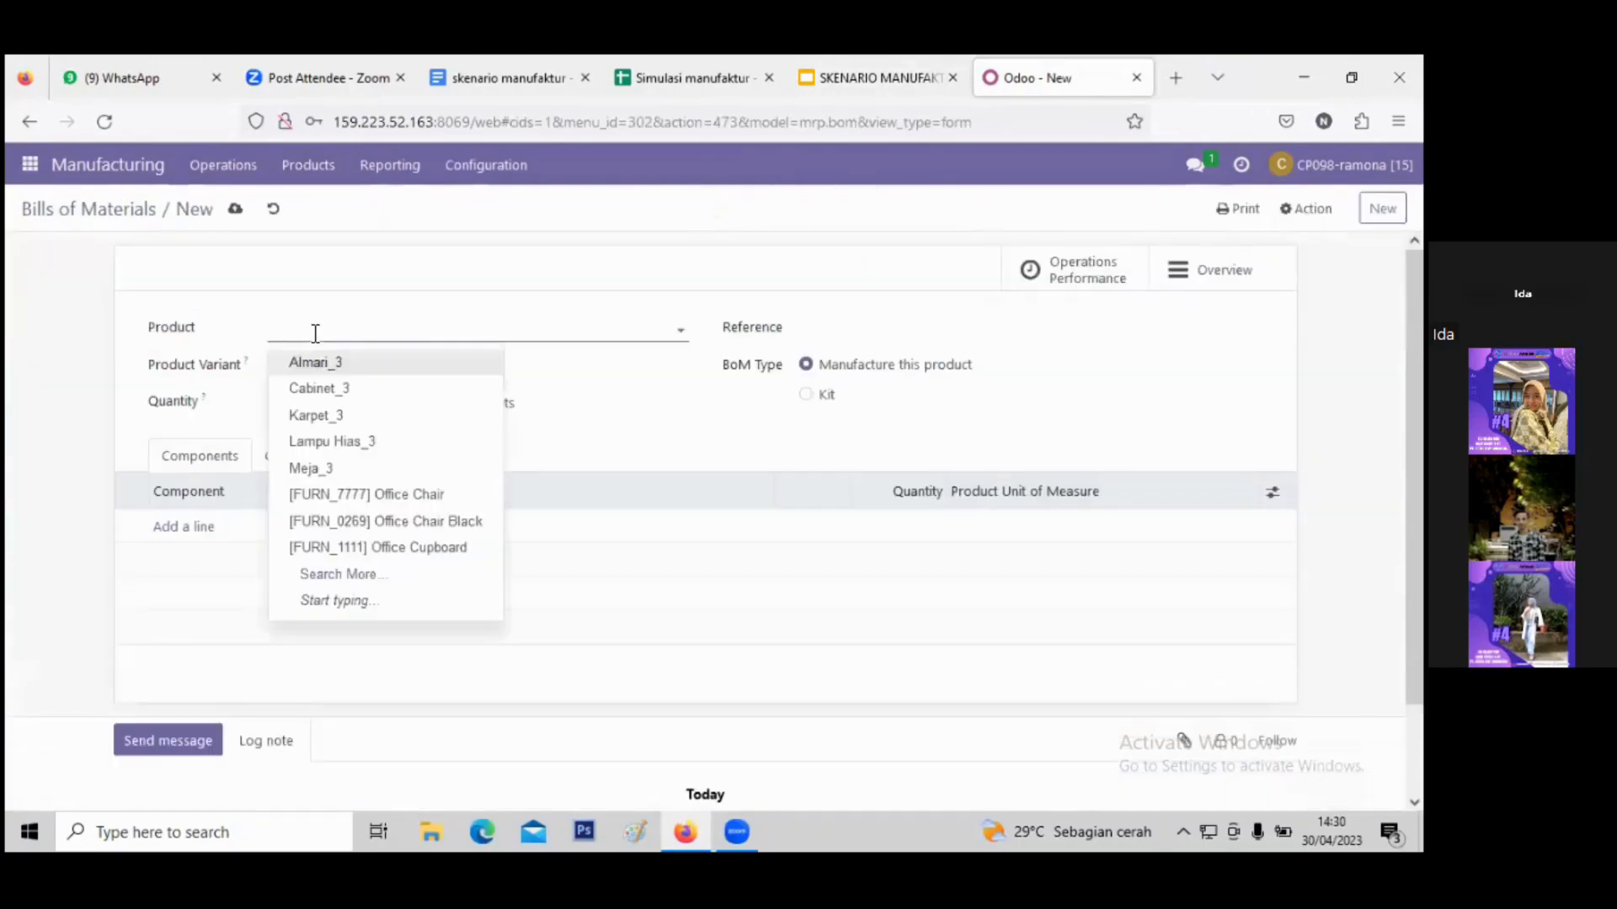
text(wi)
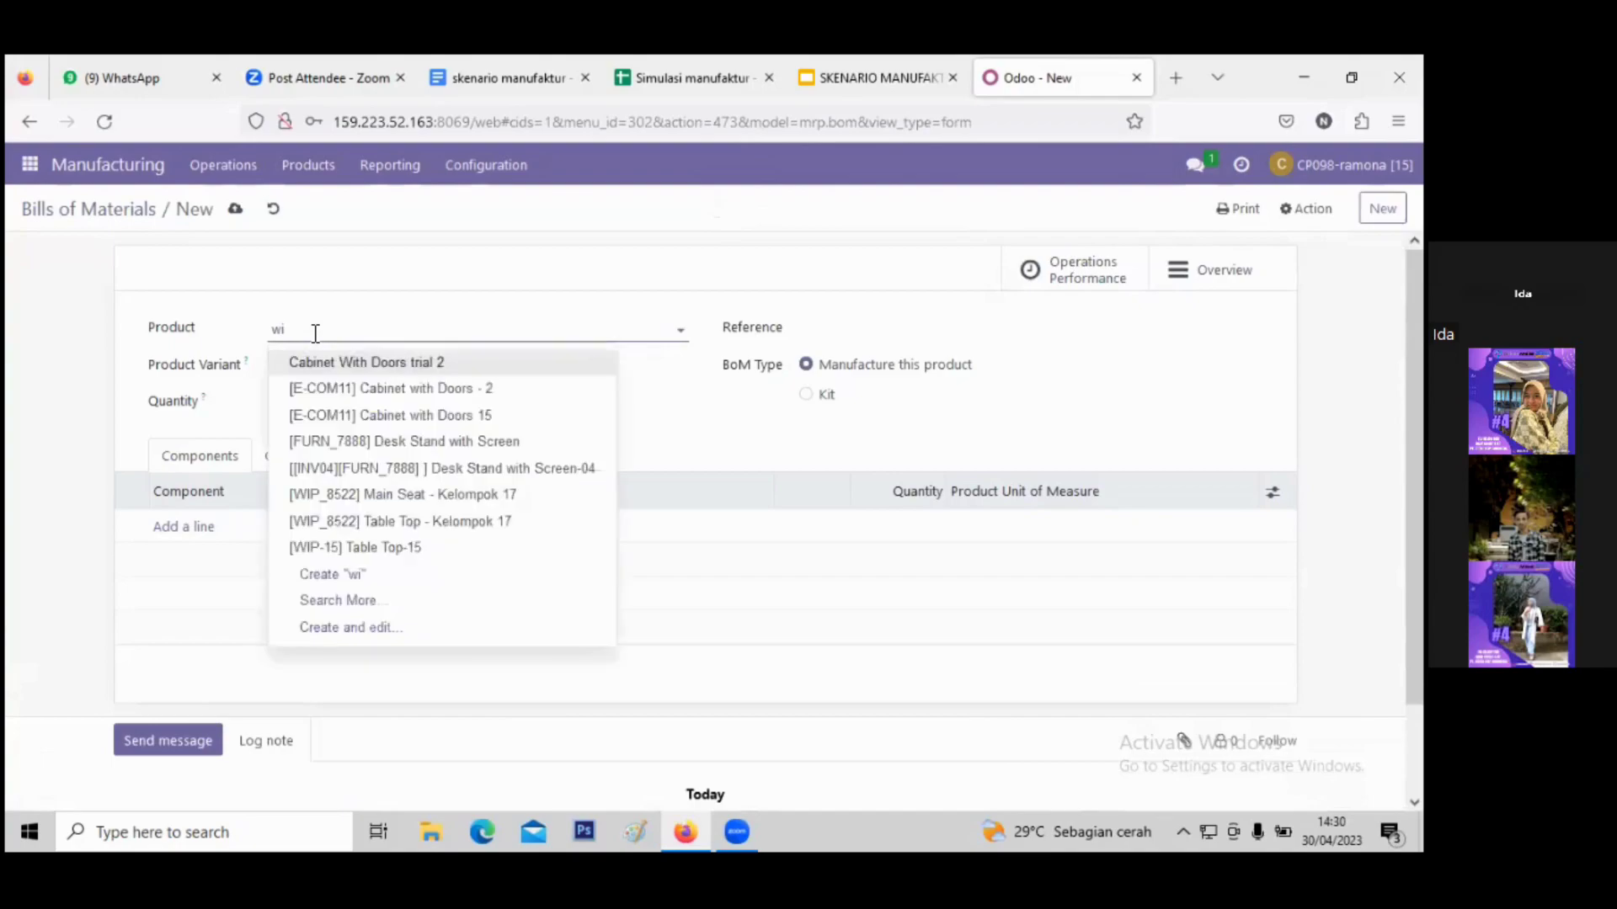
text(p)
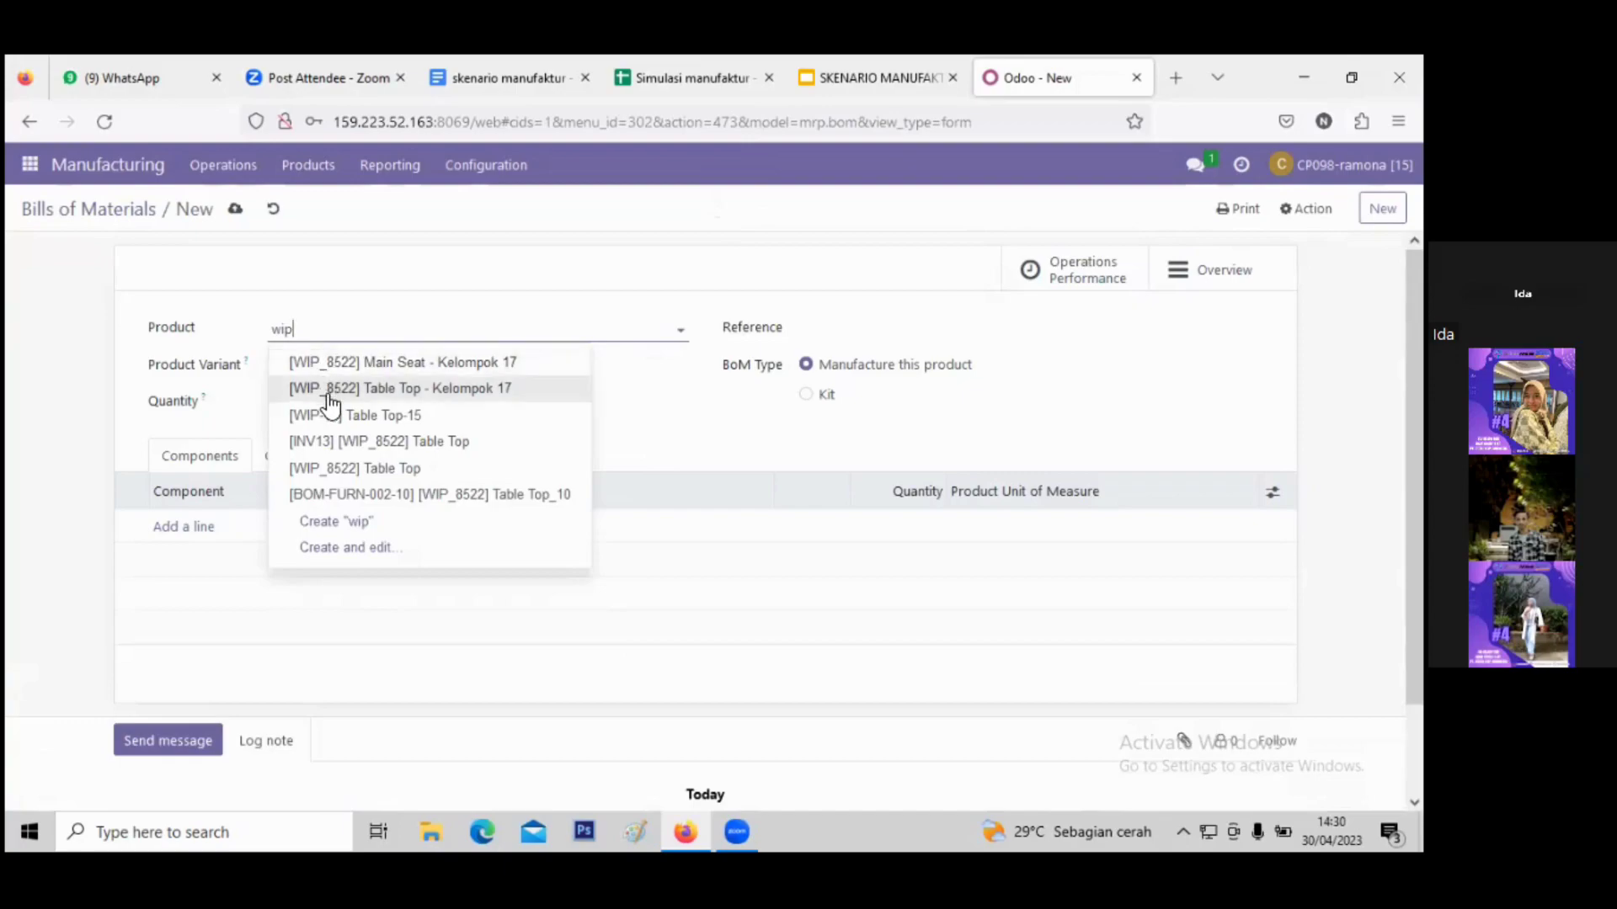
click(397, 415)
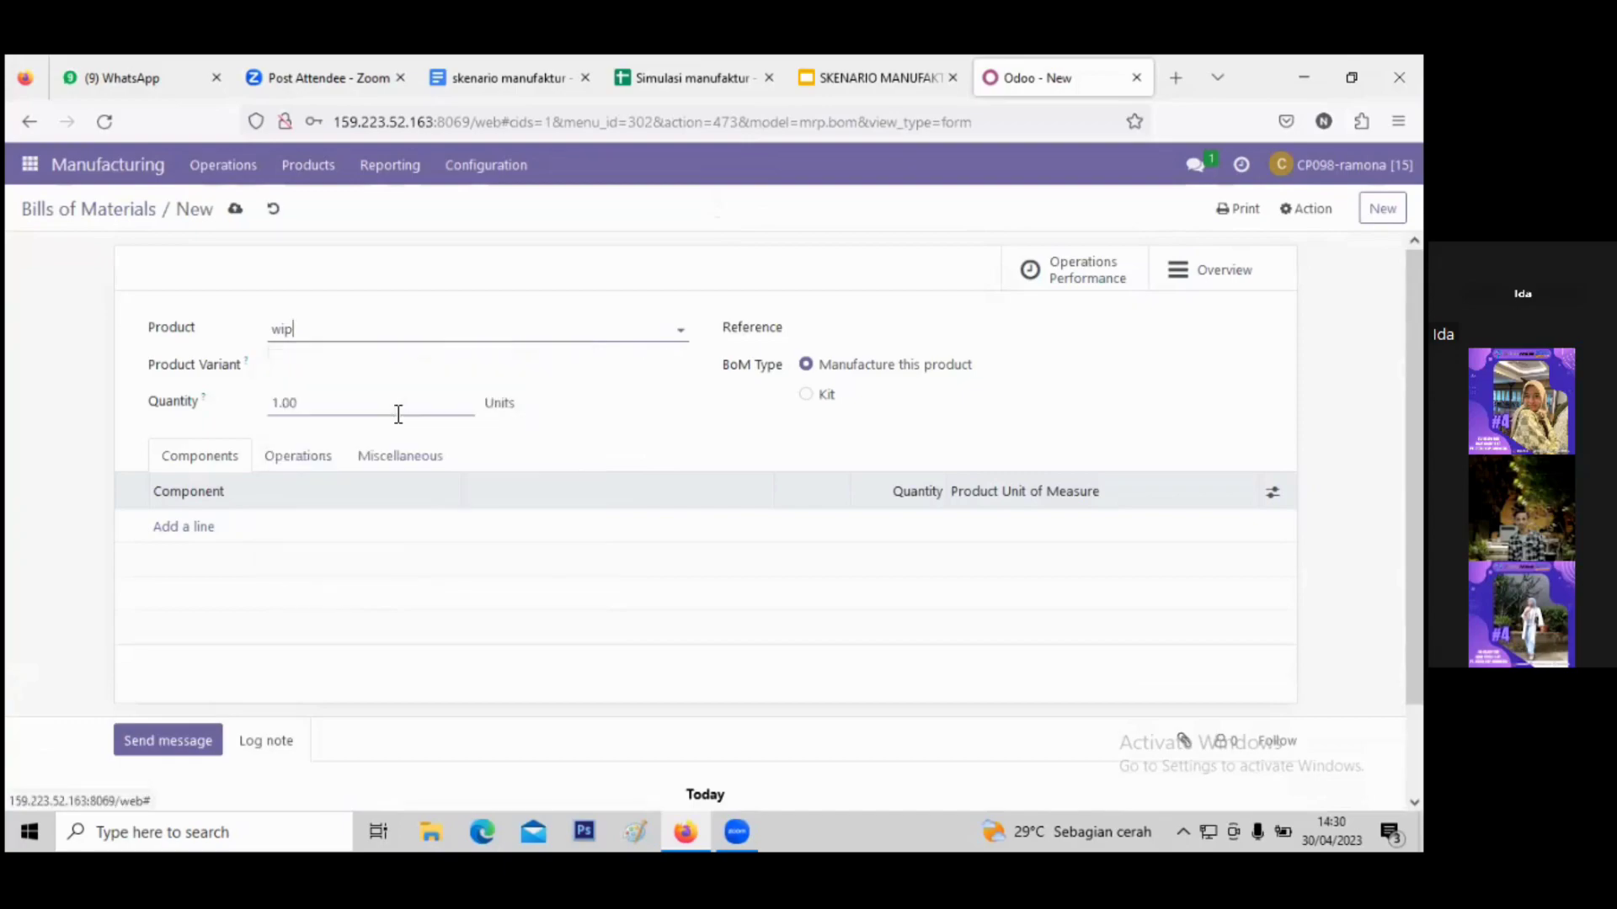
click(854, 330)
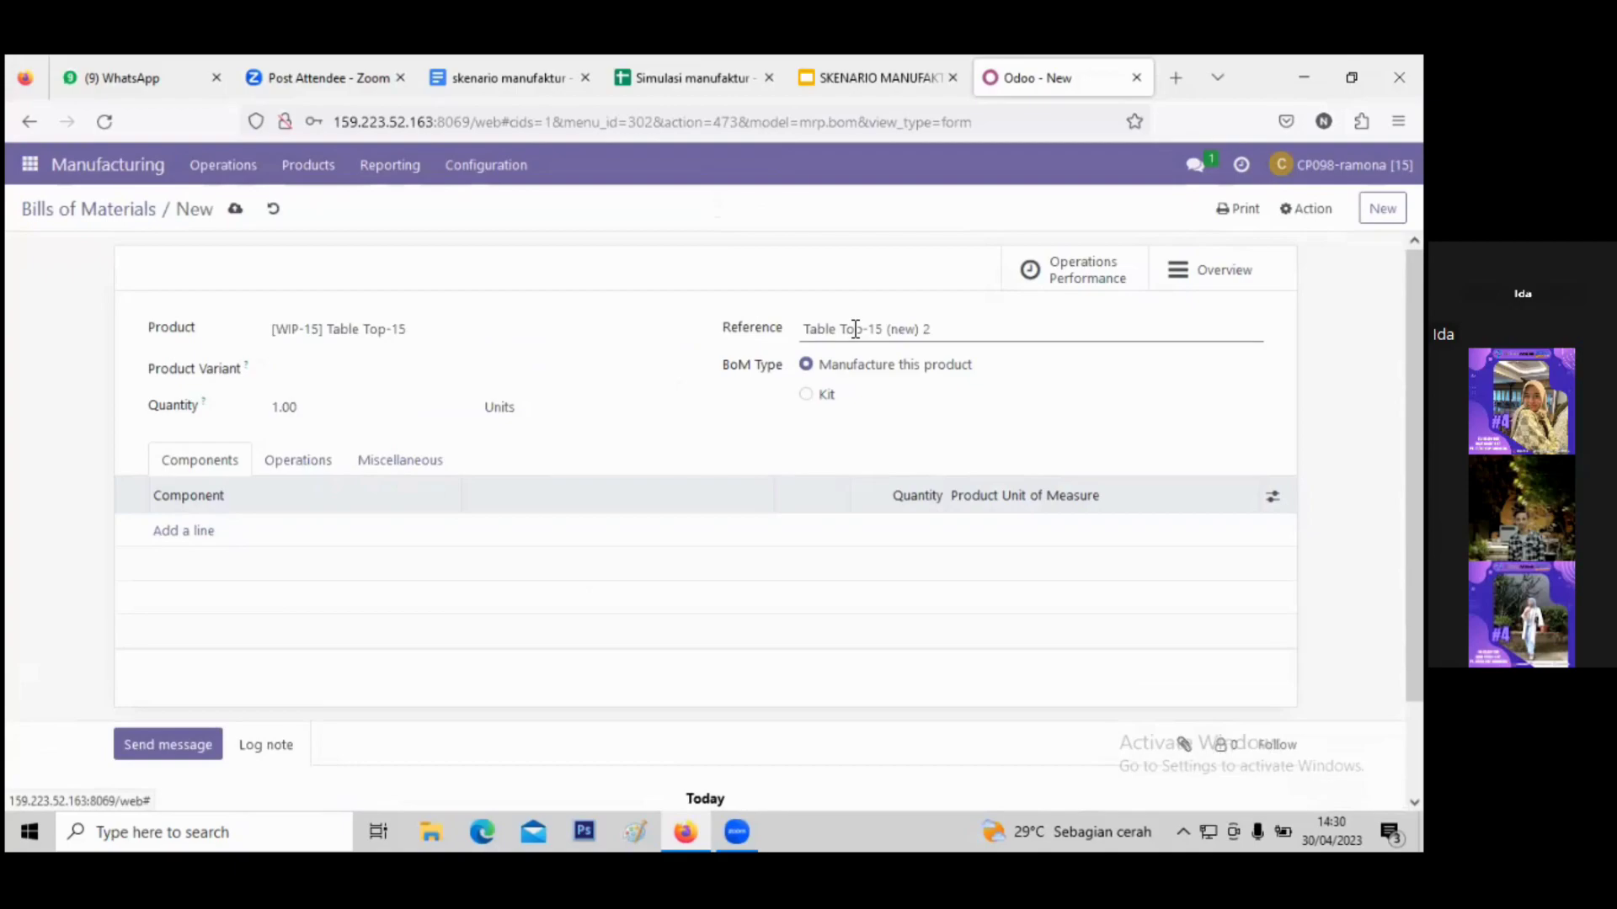
text(BoM_15)
drag(977, 330, 909, 336)
key(BackSpace)
key(BackSpace)
key(BackSpace)
key(BackSpace)
key(BackSpace)
key(BackSpace)
key(BackSpace)
key(BackSpace)
key(BackSpace)
key(BackSpace)
key(BackSpace)
key(BackSpace)
key(BackSpace)
key(BackSpace)
key(BackSpace)
key(BackSpace)
text(BoM_15)
- Add 2 units of [RM-15] Wood Panel-15 as the component, save, and start another BoM
click(196, 534)
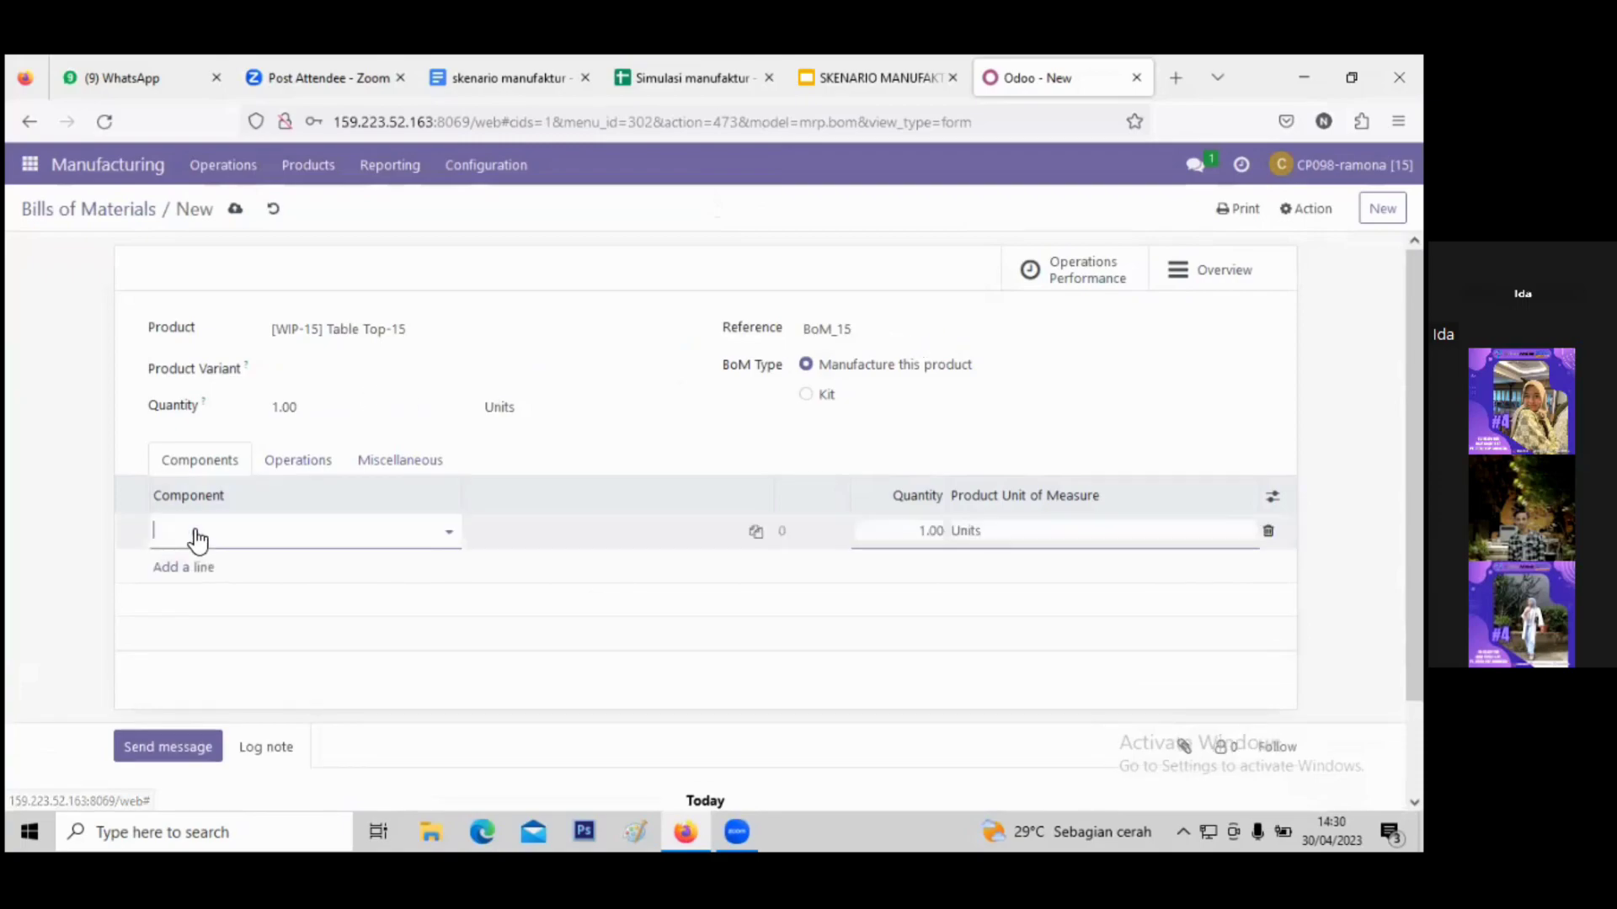
click(200, 541)
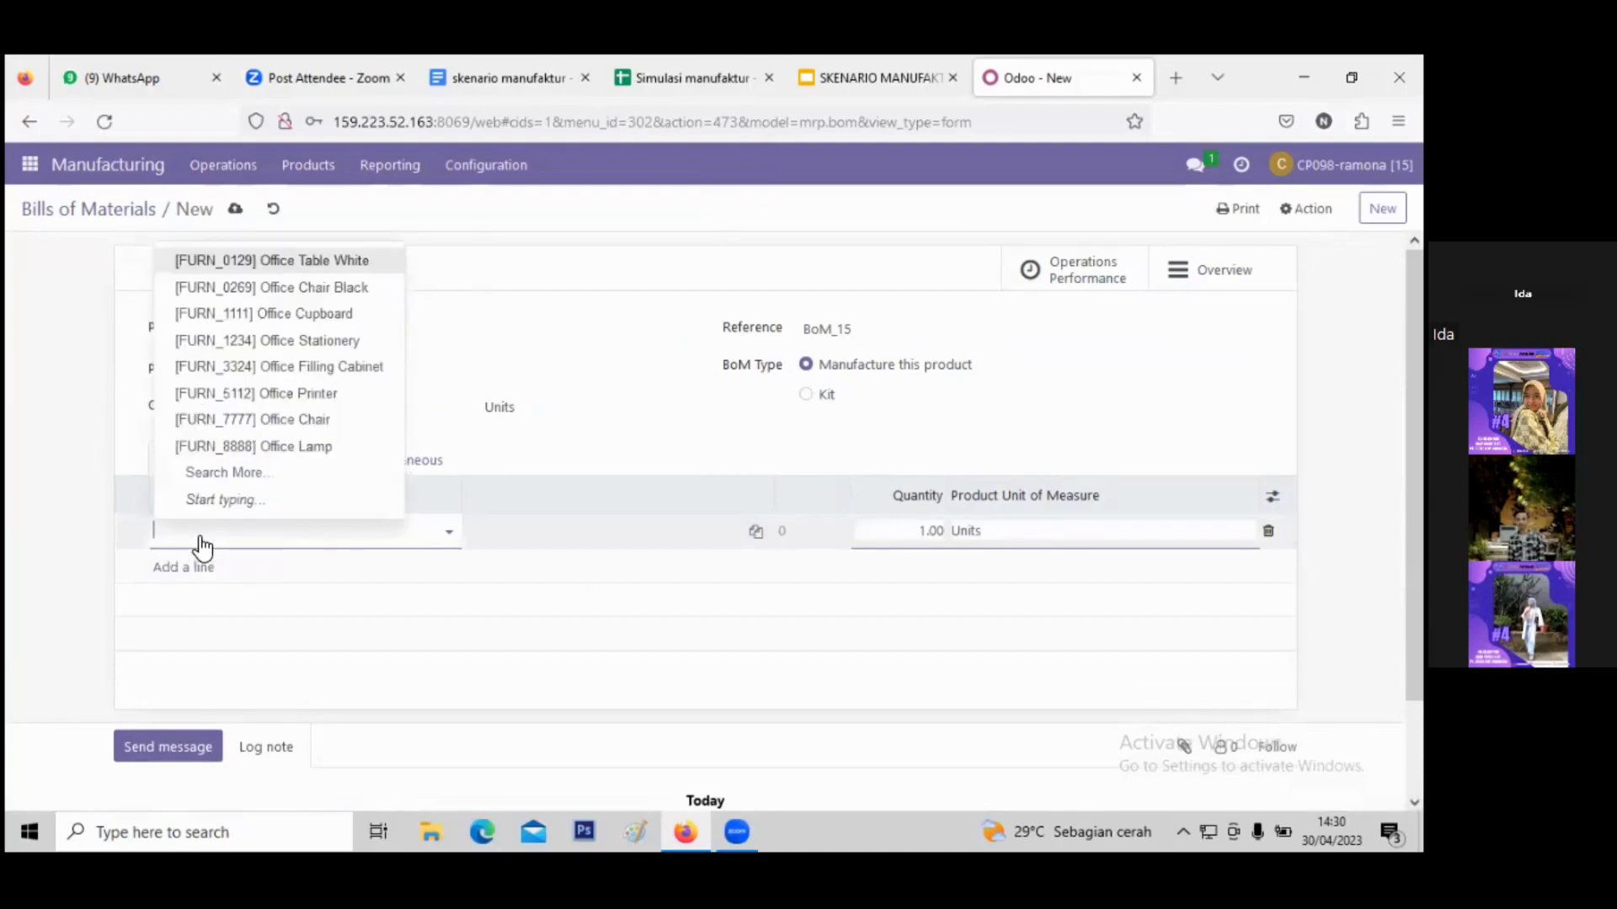
text(wood)
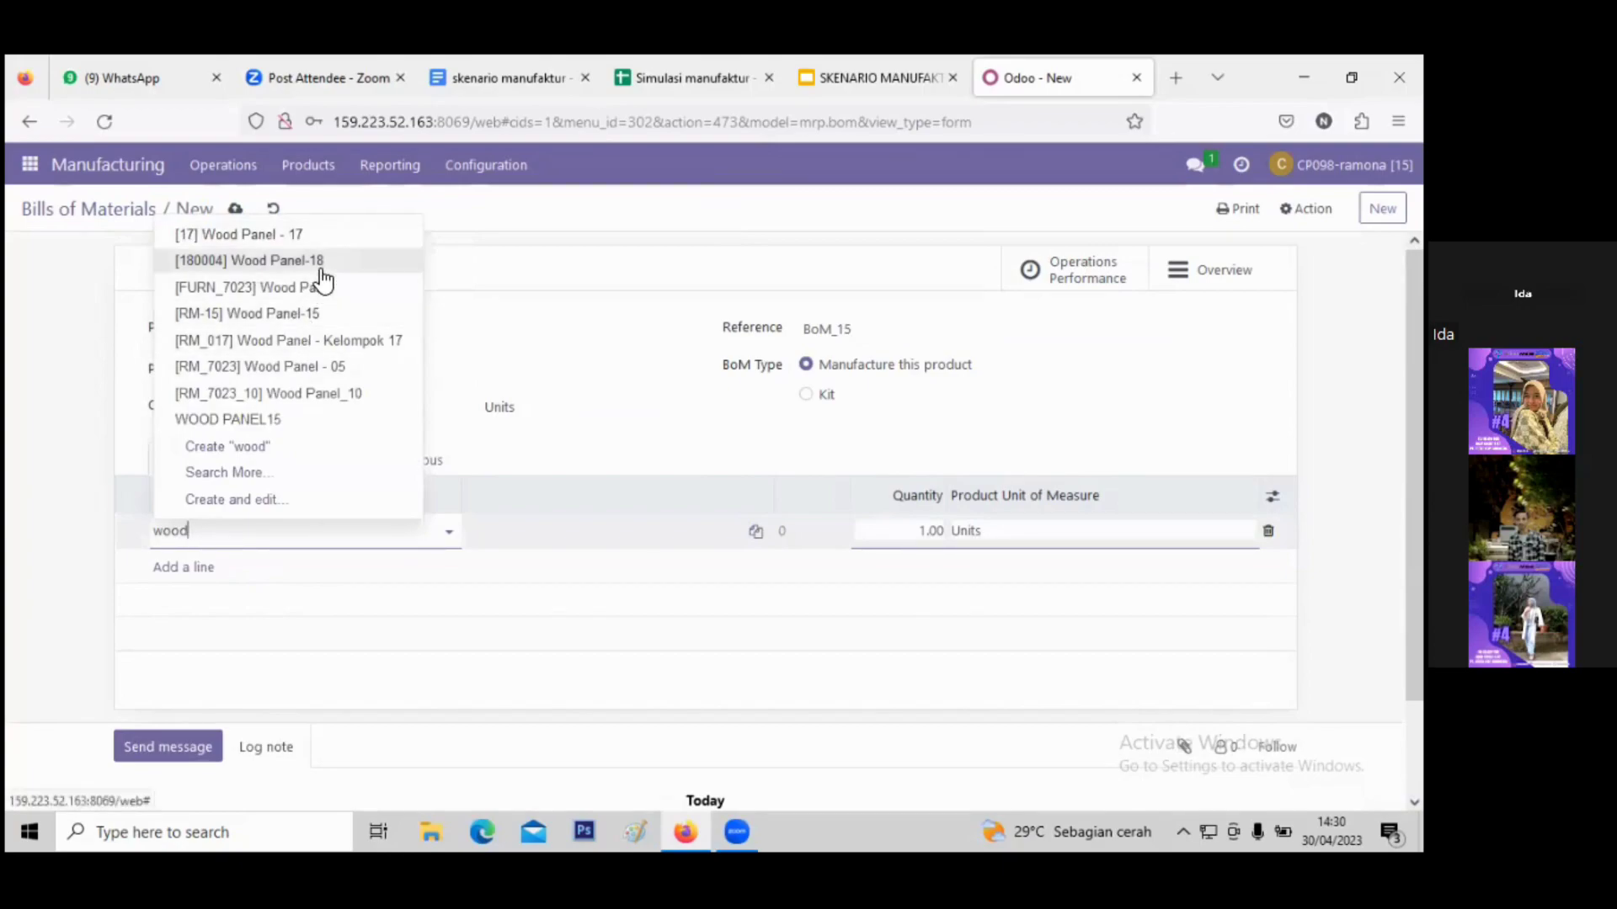
click(306, 315)
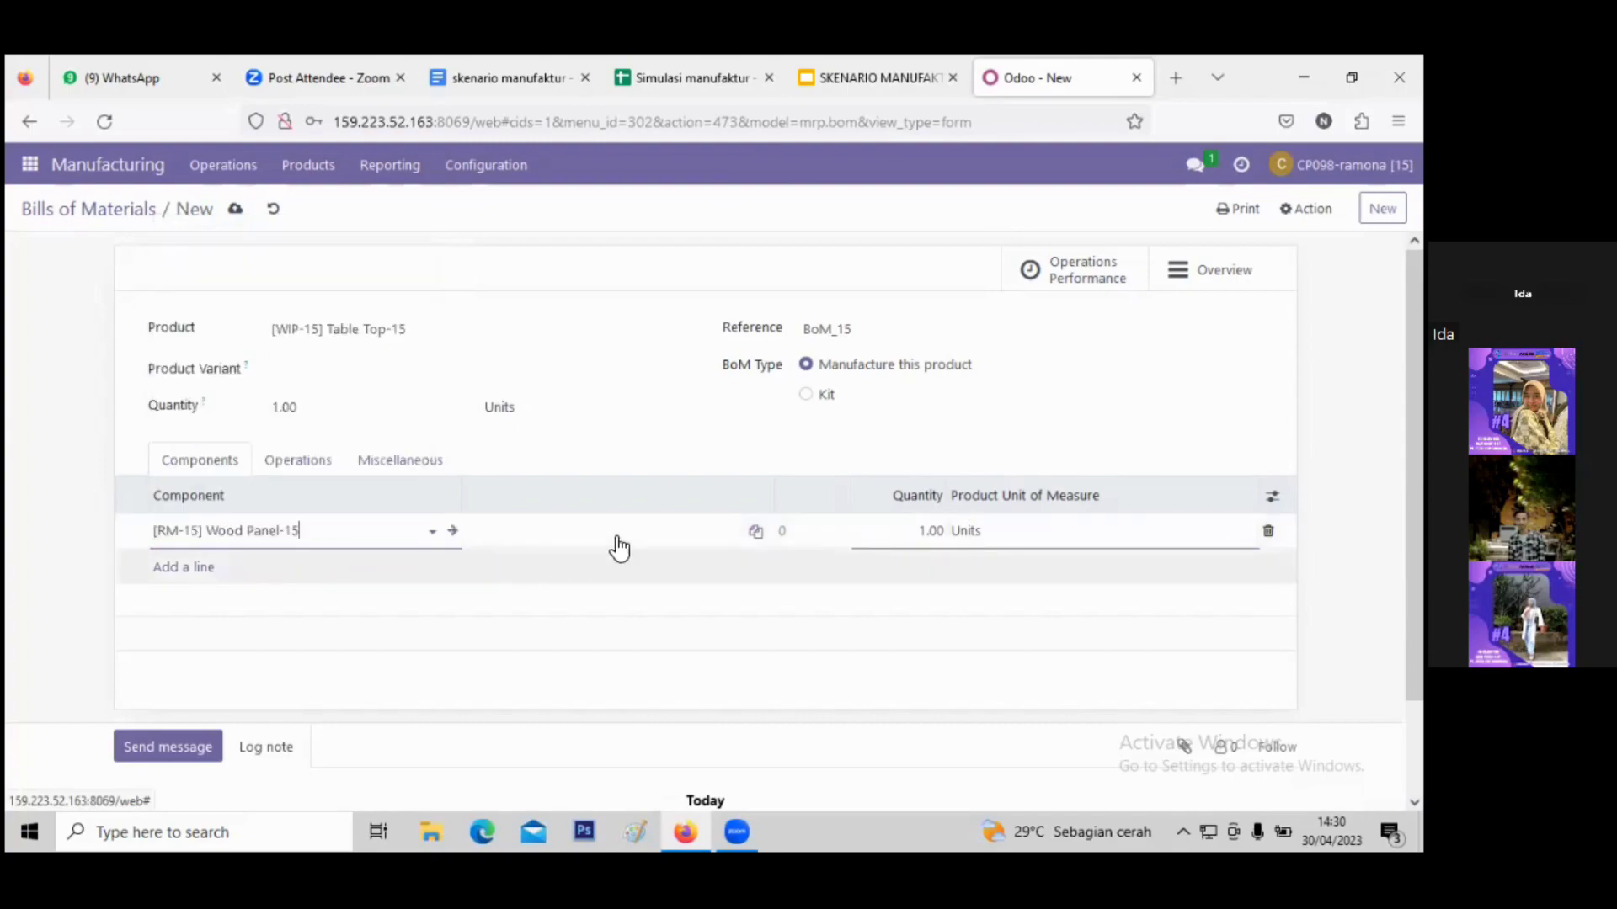
click(933, 530)
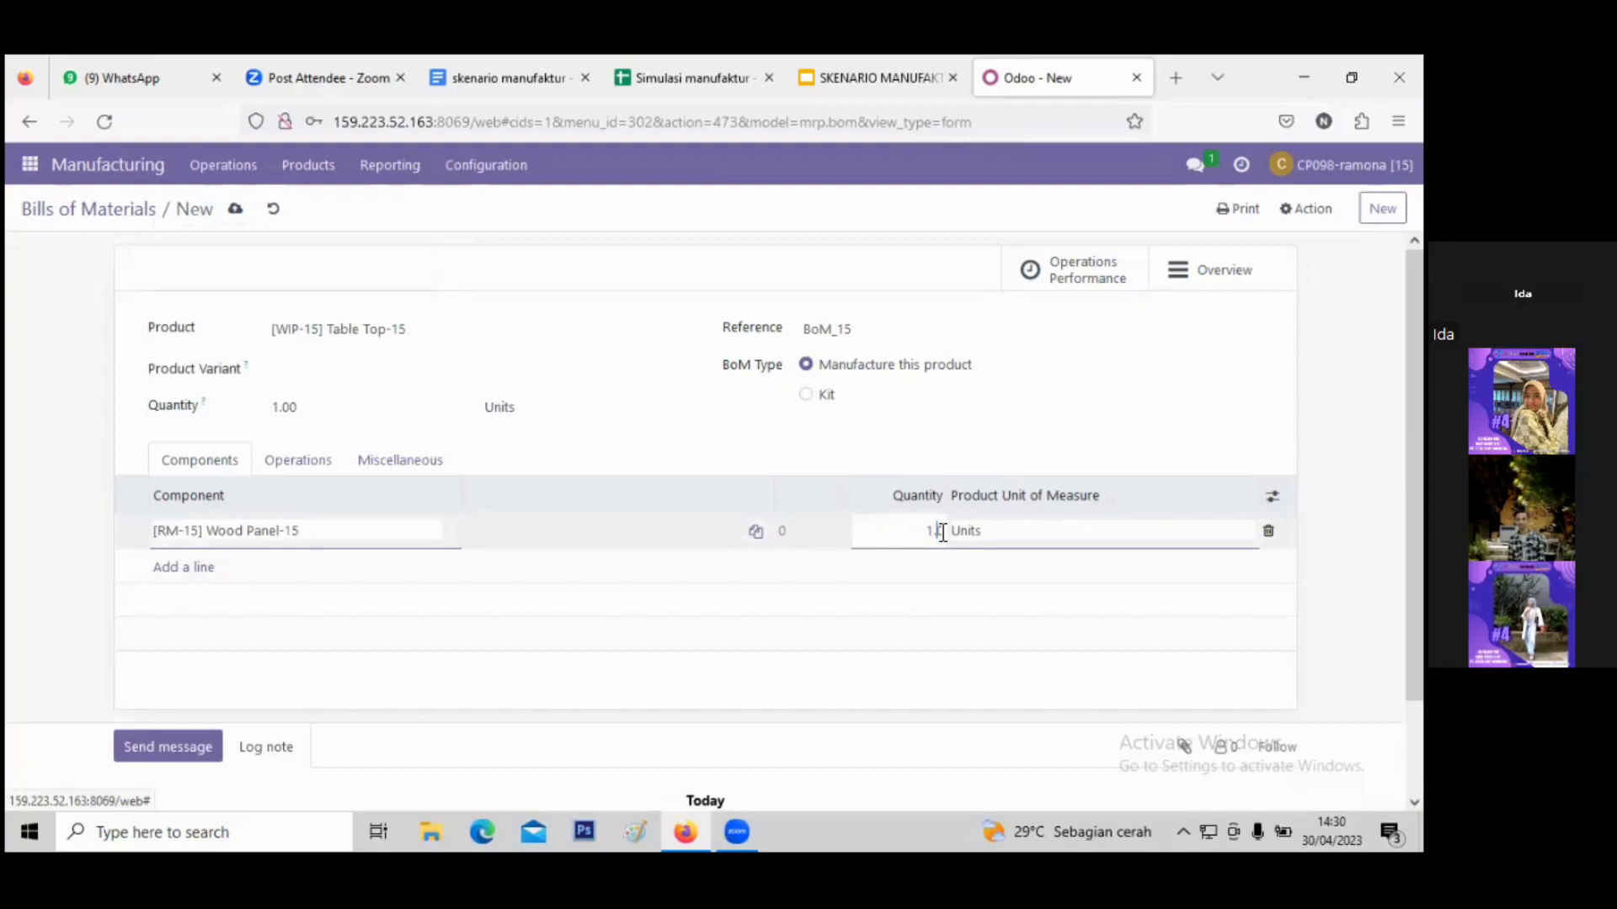
key(BackSpace)
key(BackSpace)
key(Delete)
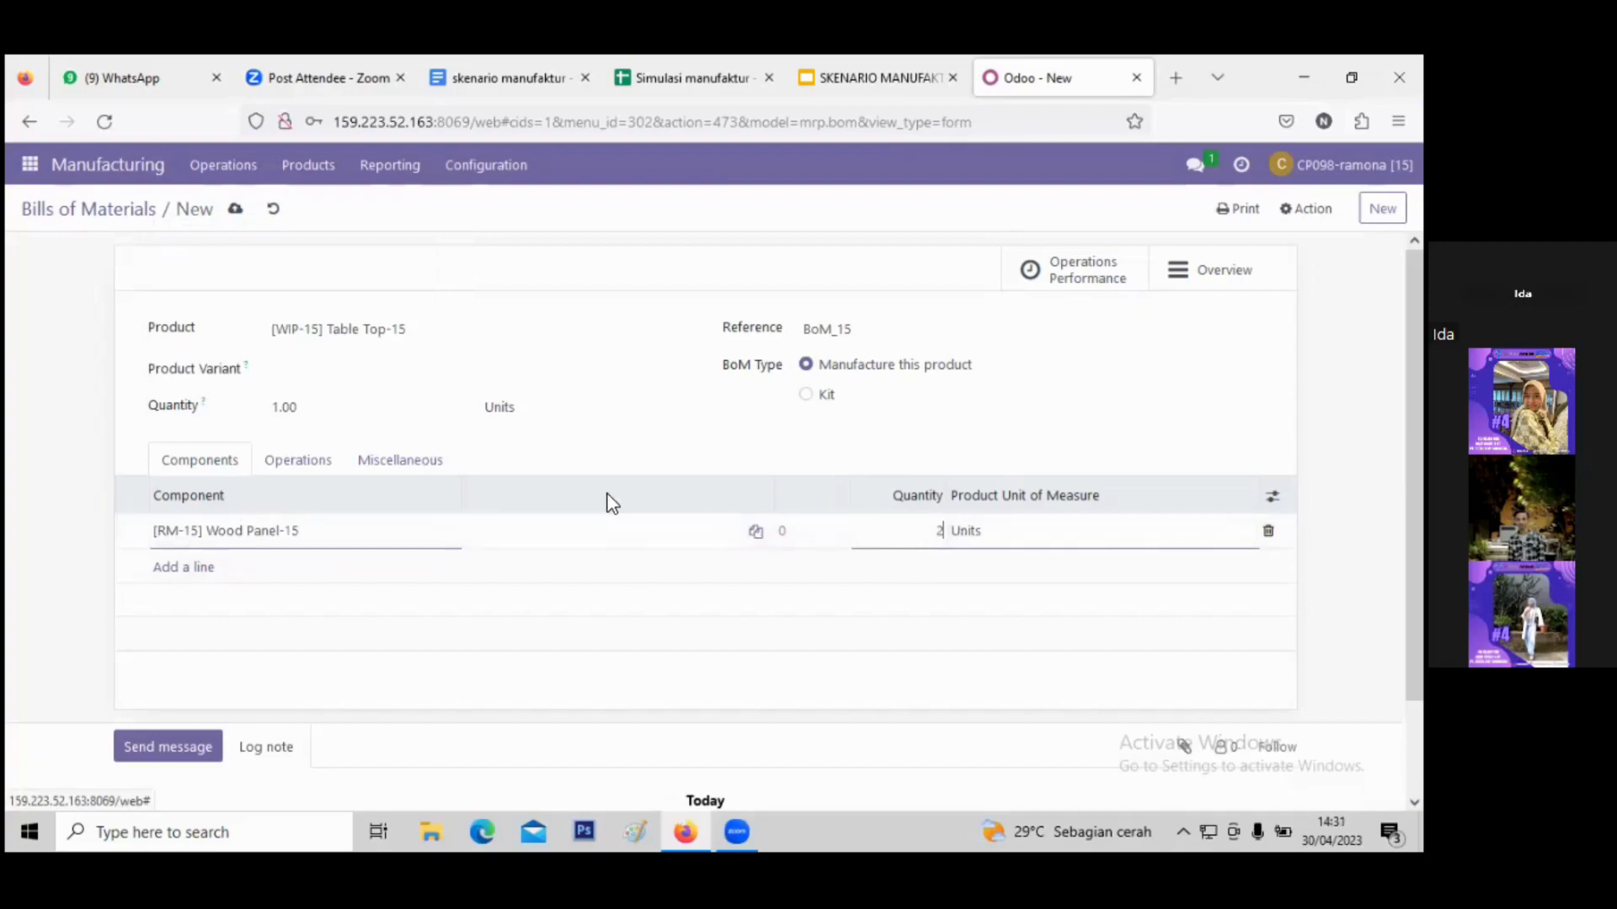
click(812, 415)
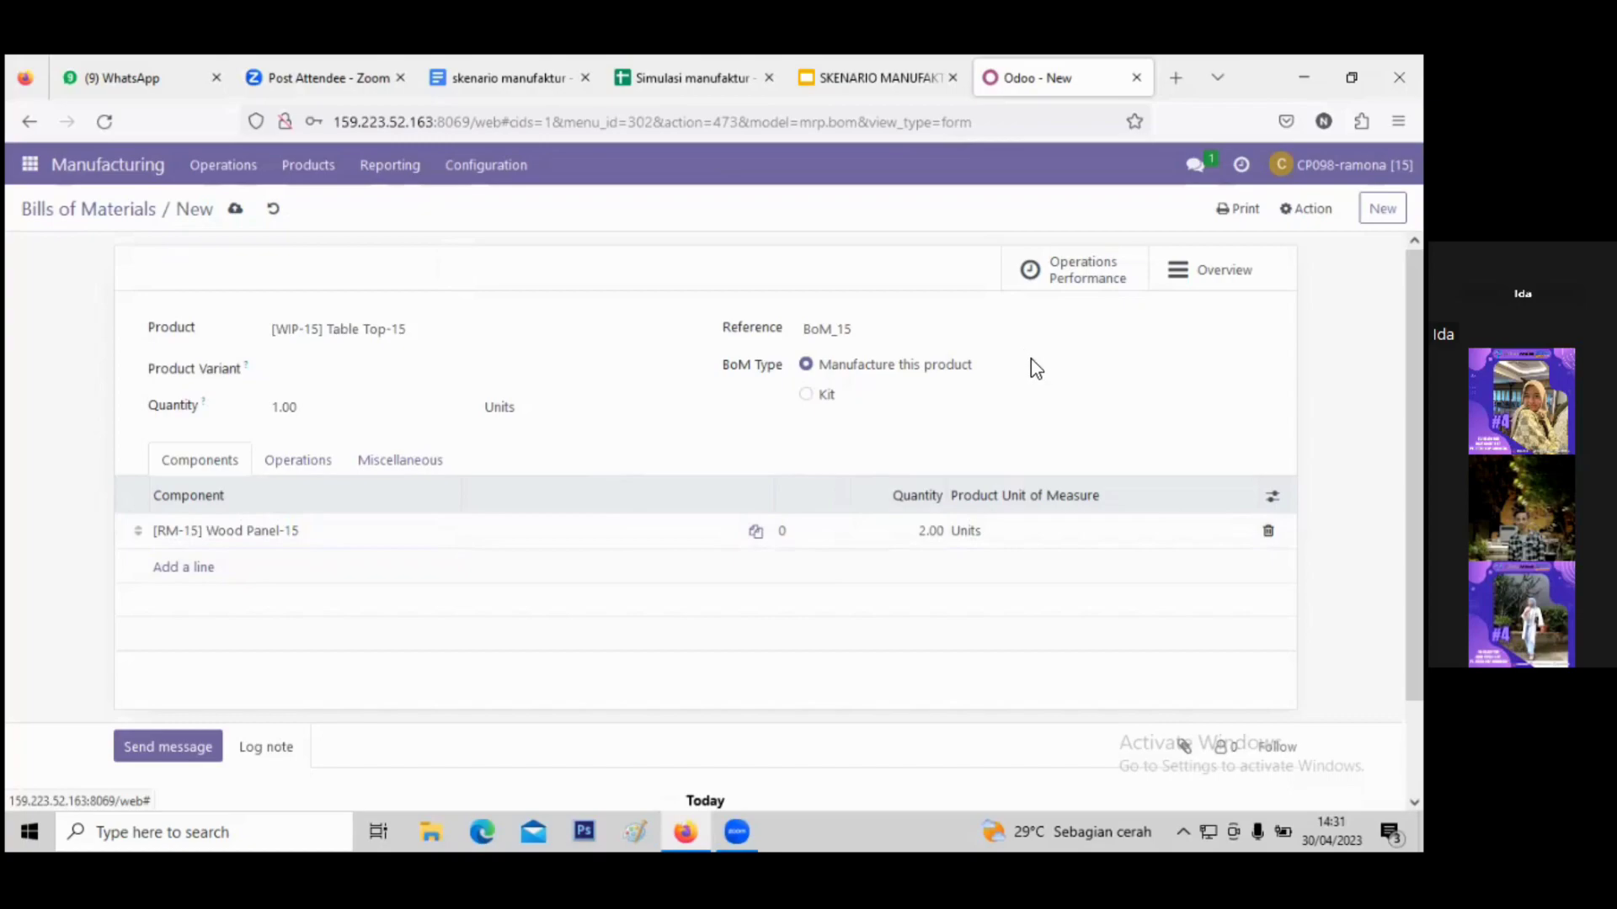
click(237, 210)
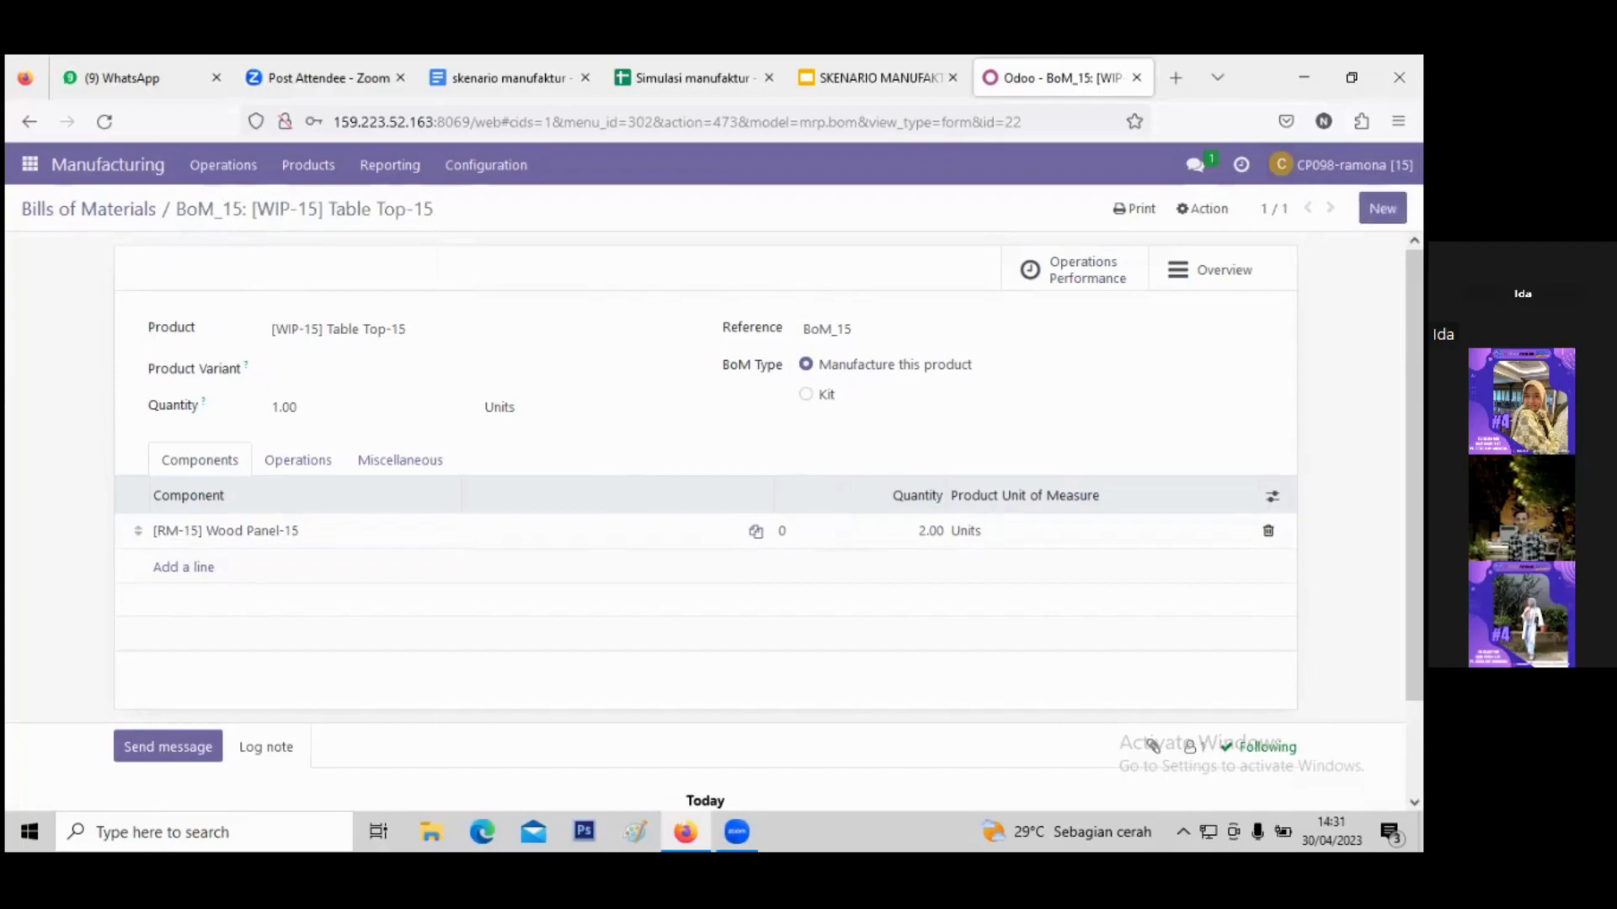
click(1382, 208)
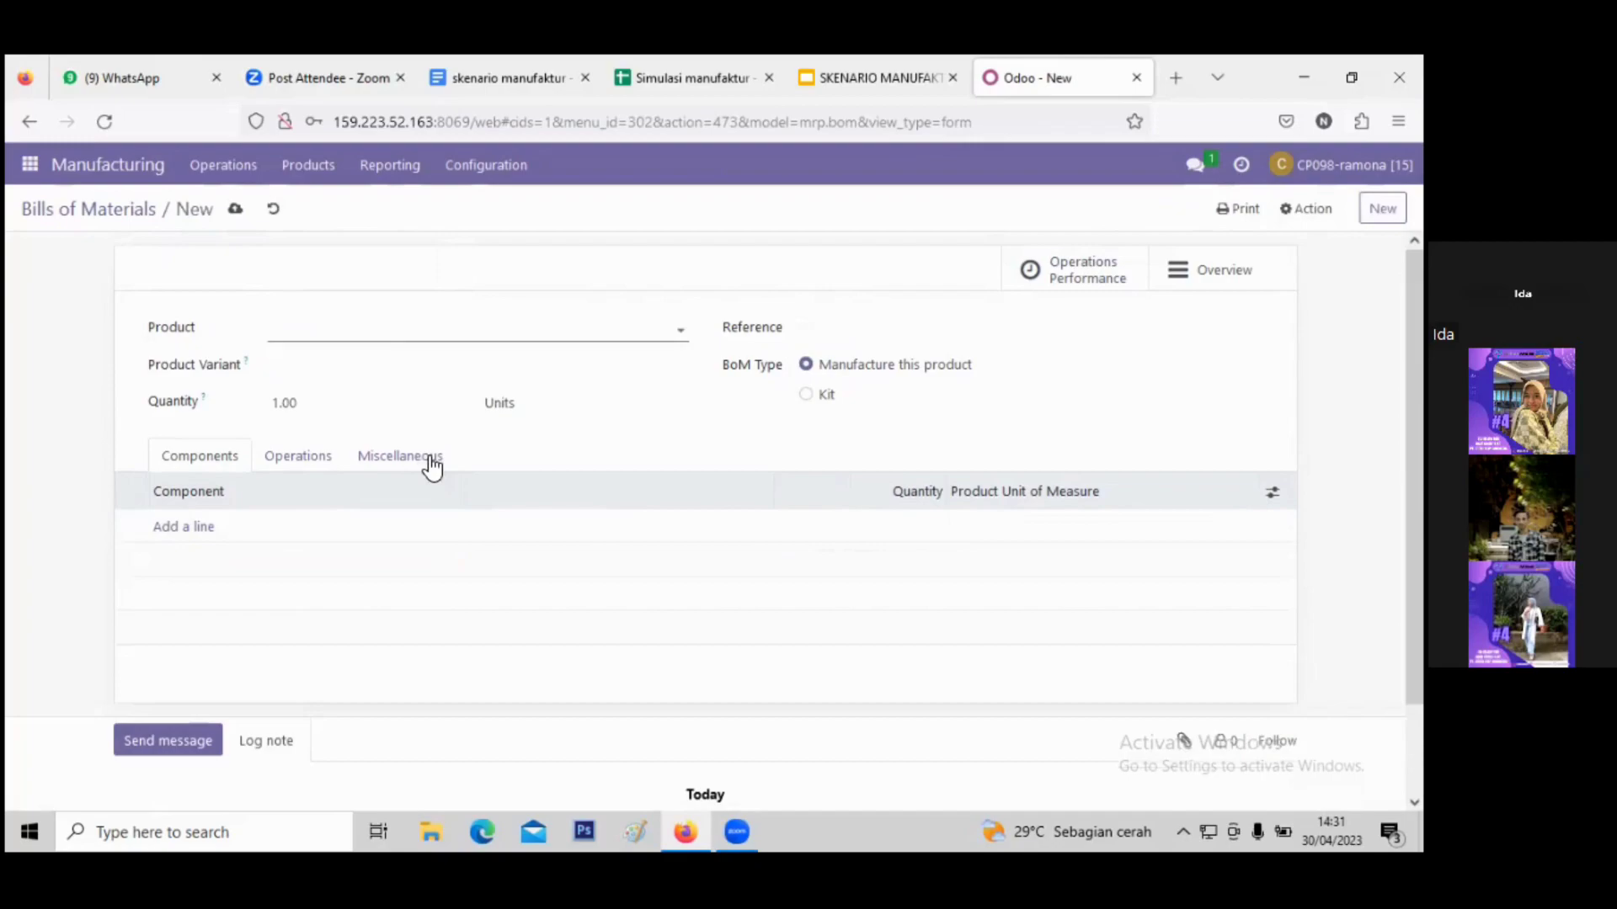
- Pick [FG-15] Table Kit-15 as the new BoM's product and clear the auto-filled reference
click(387, 331)
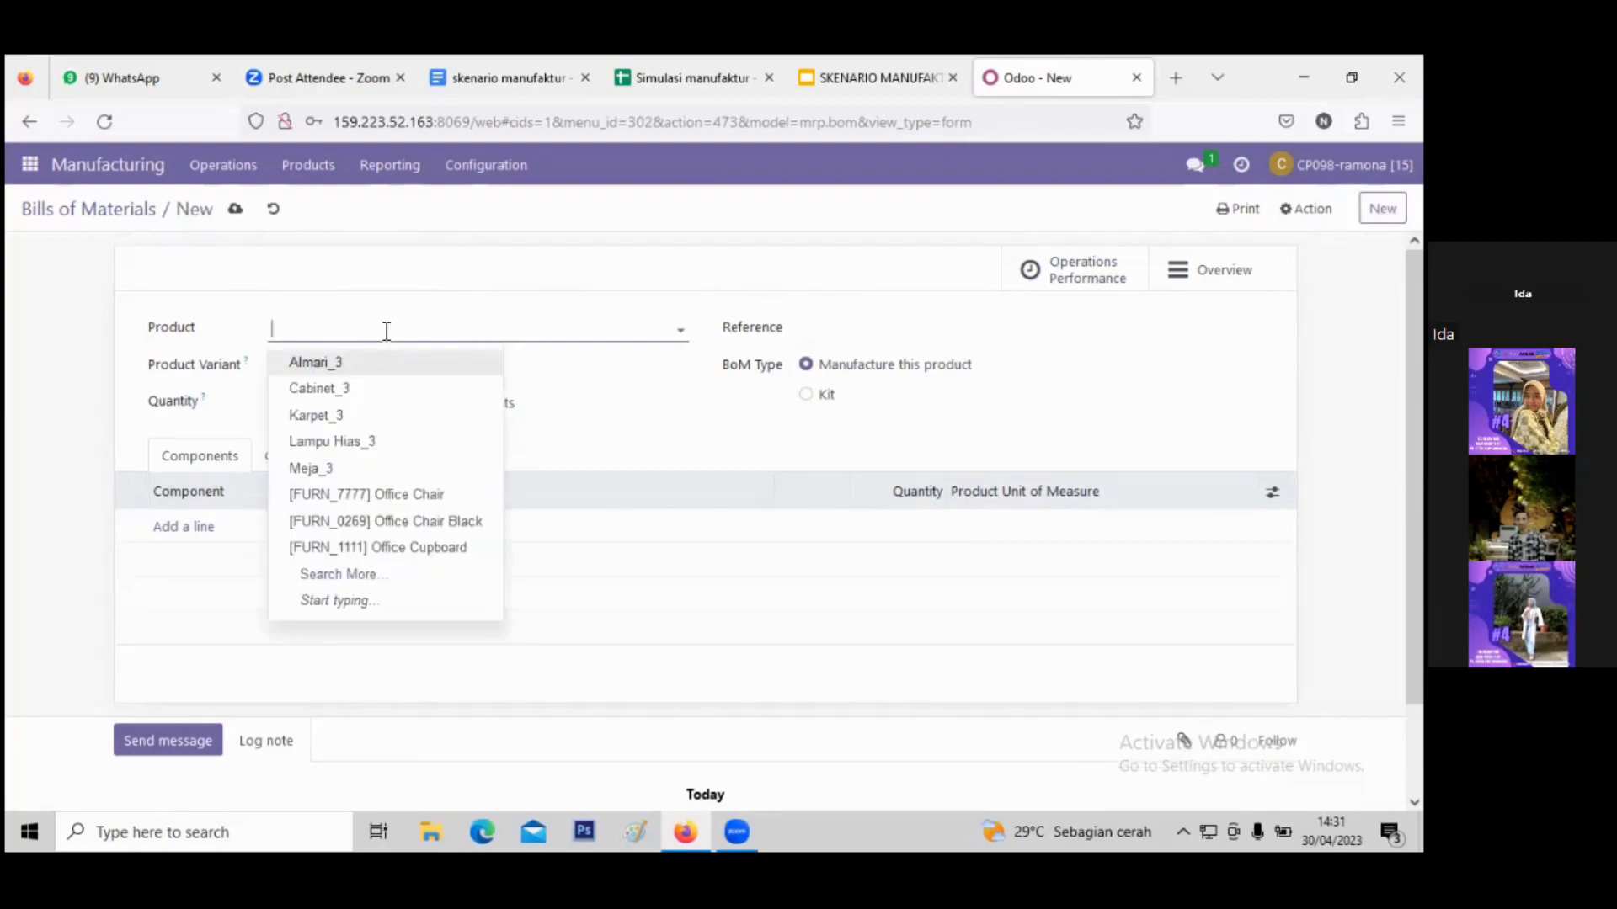
text(T)
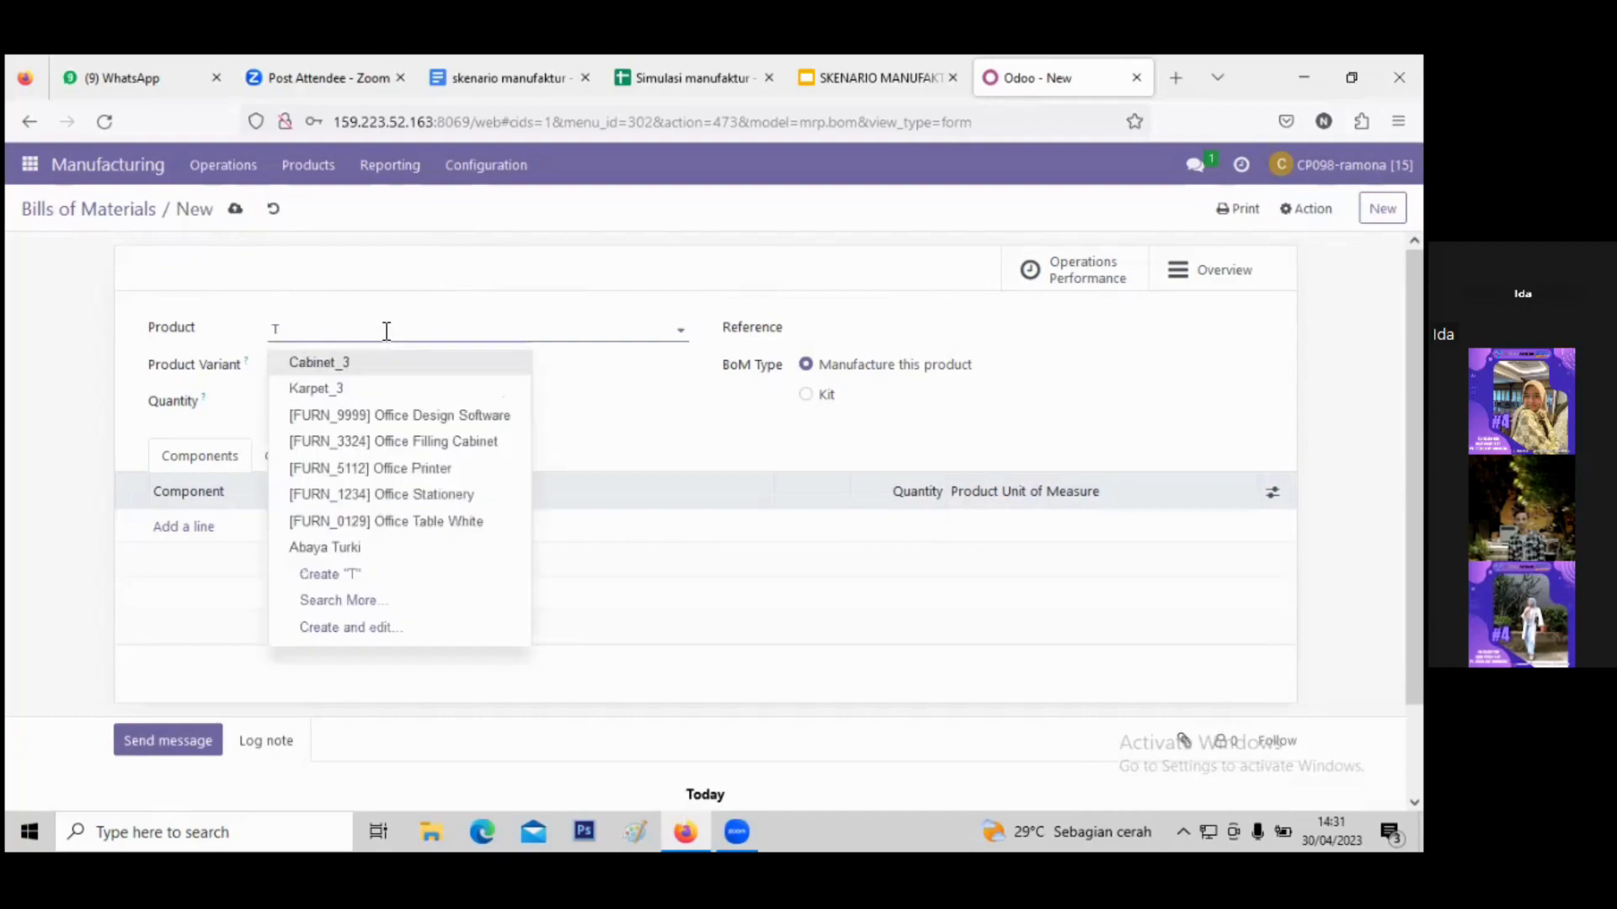
text(avle)
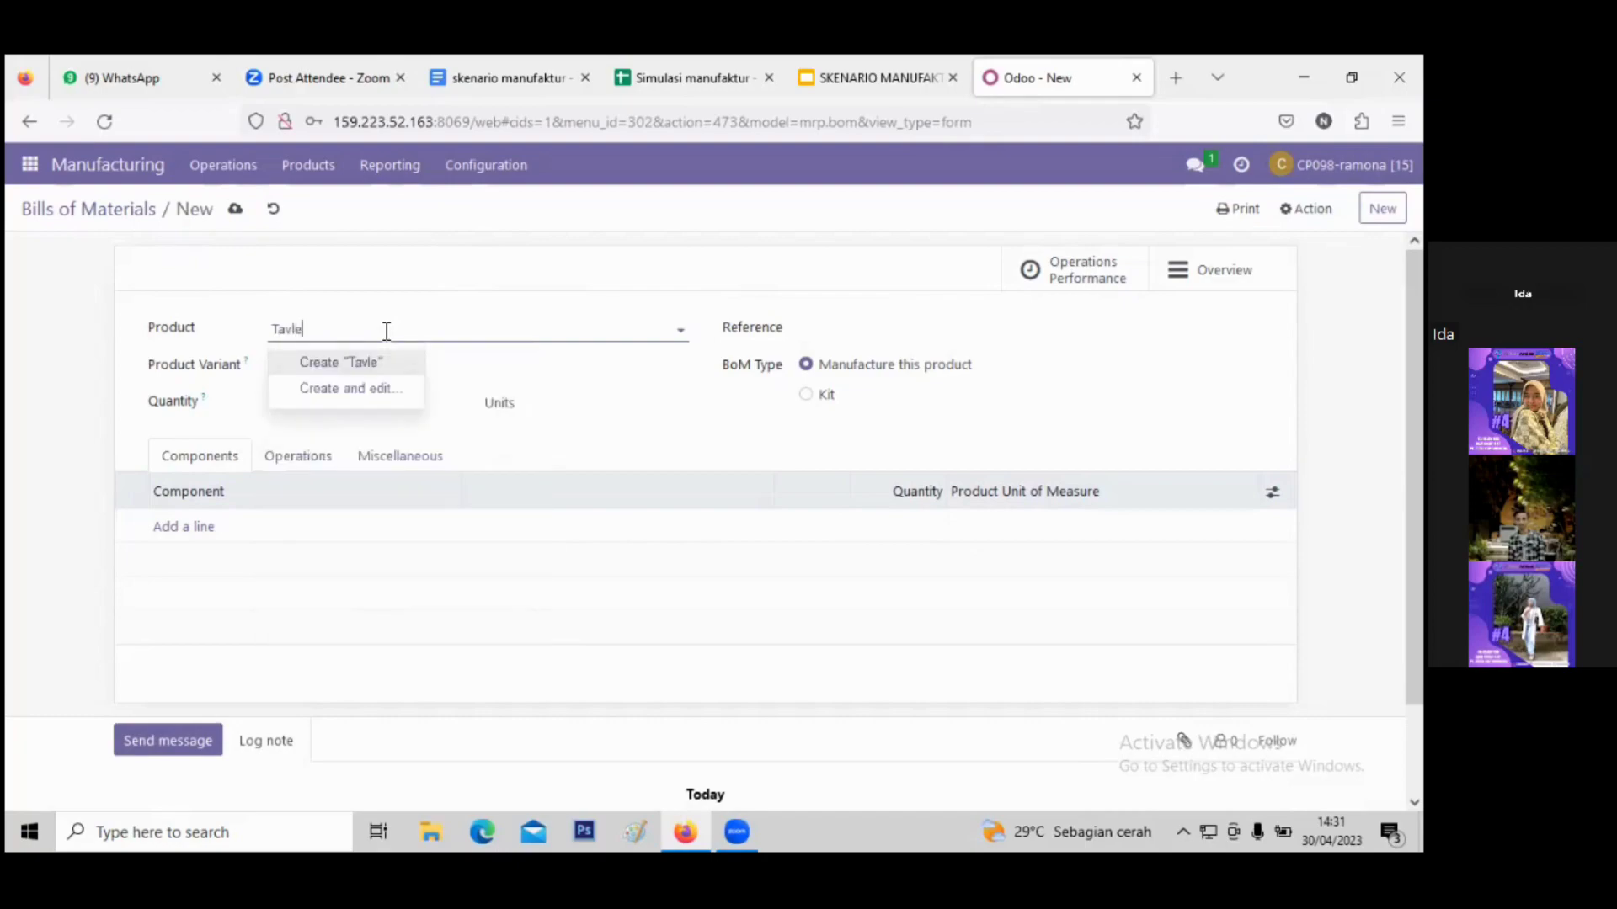
key(BackSpace)
key(BackSpace)
key(BackSpace)
text(b)
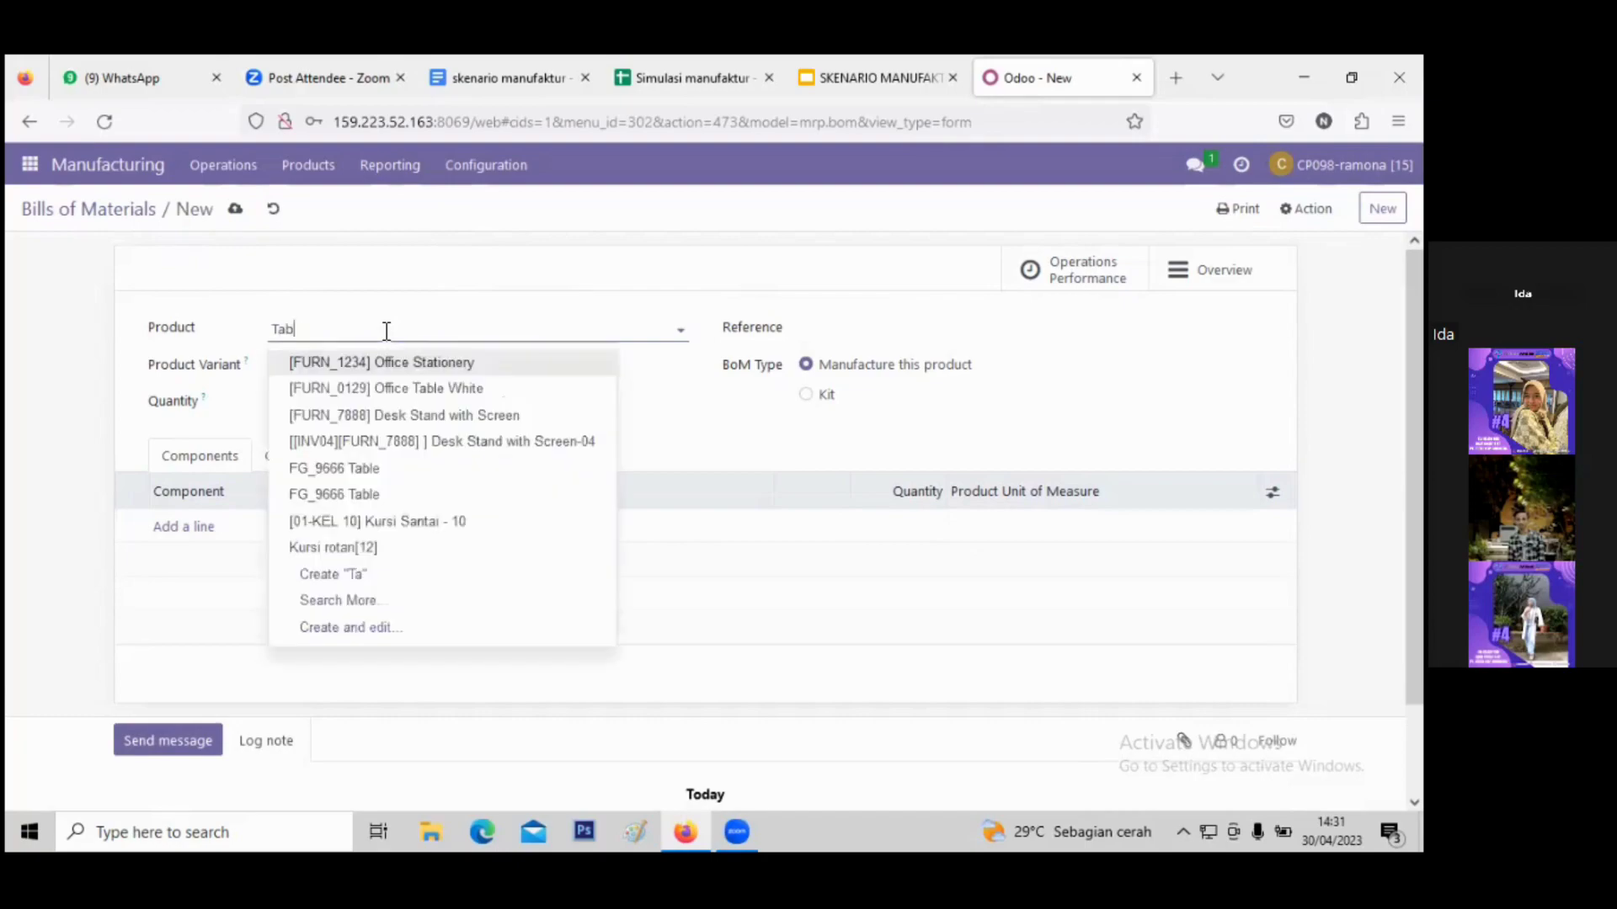
text(le)
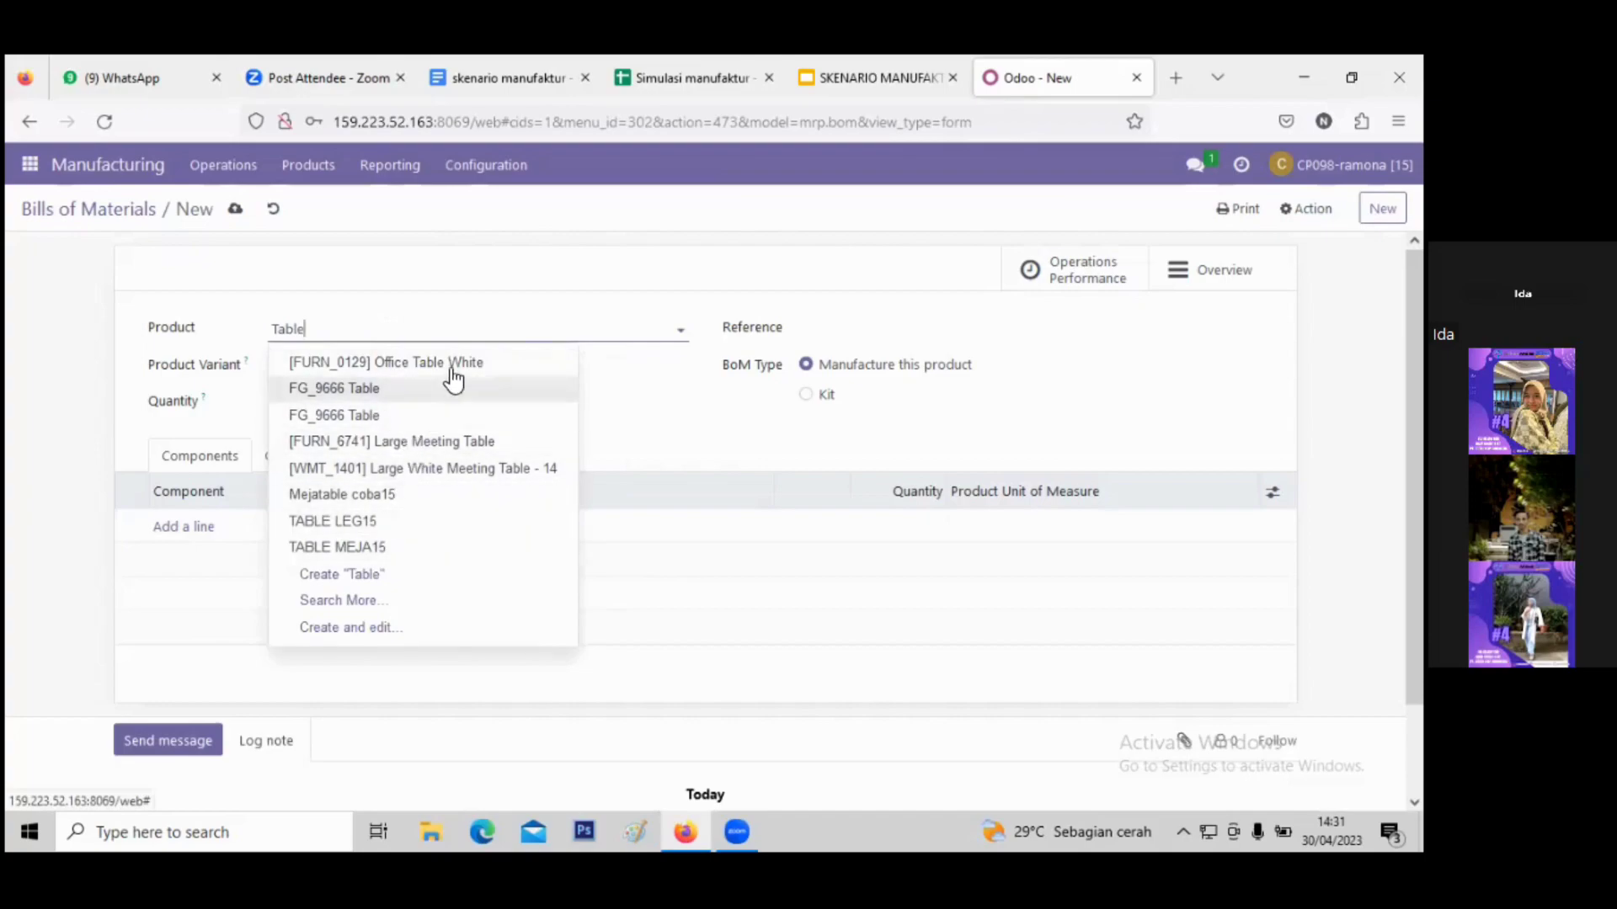
click(405, 328)
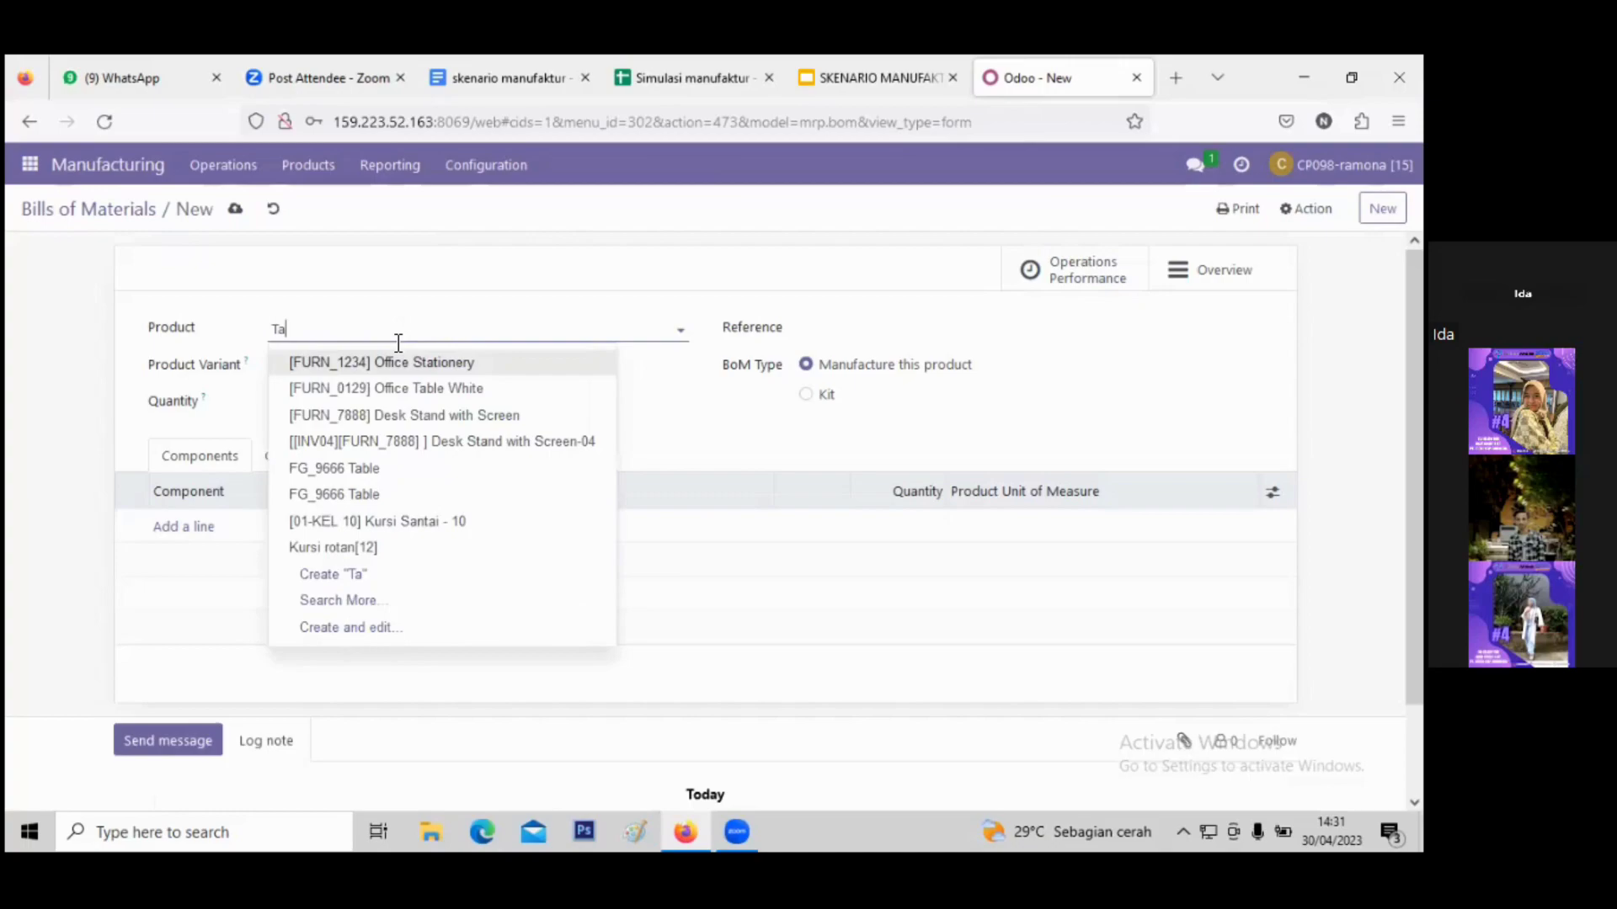
key(BackSpace)
key(BackSpace)
text(FG)
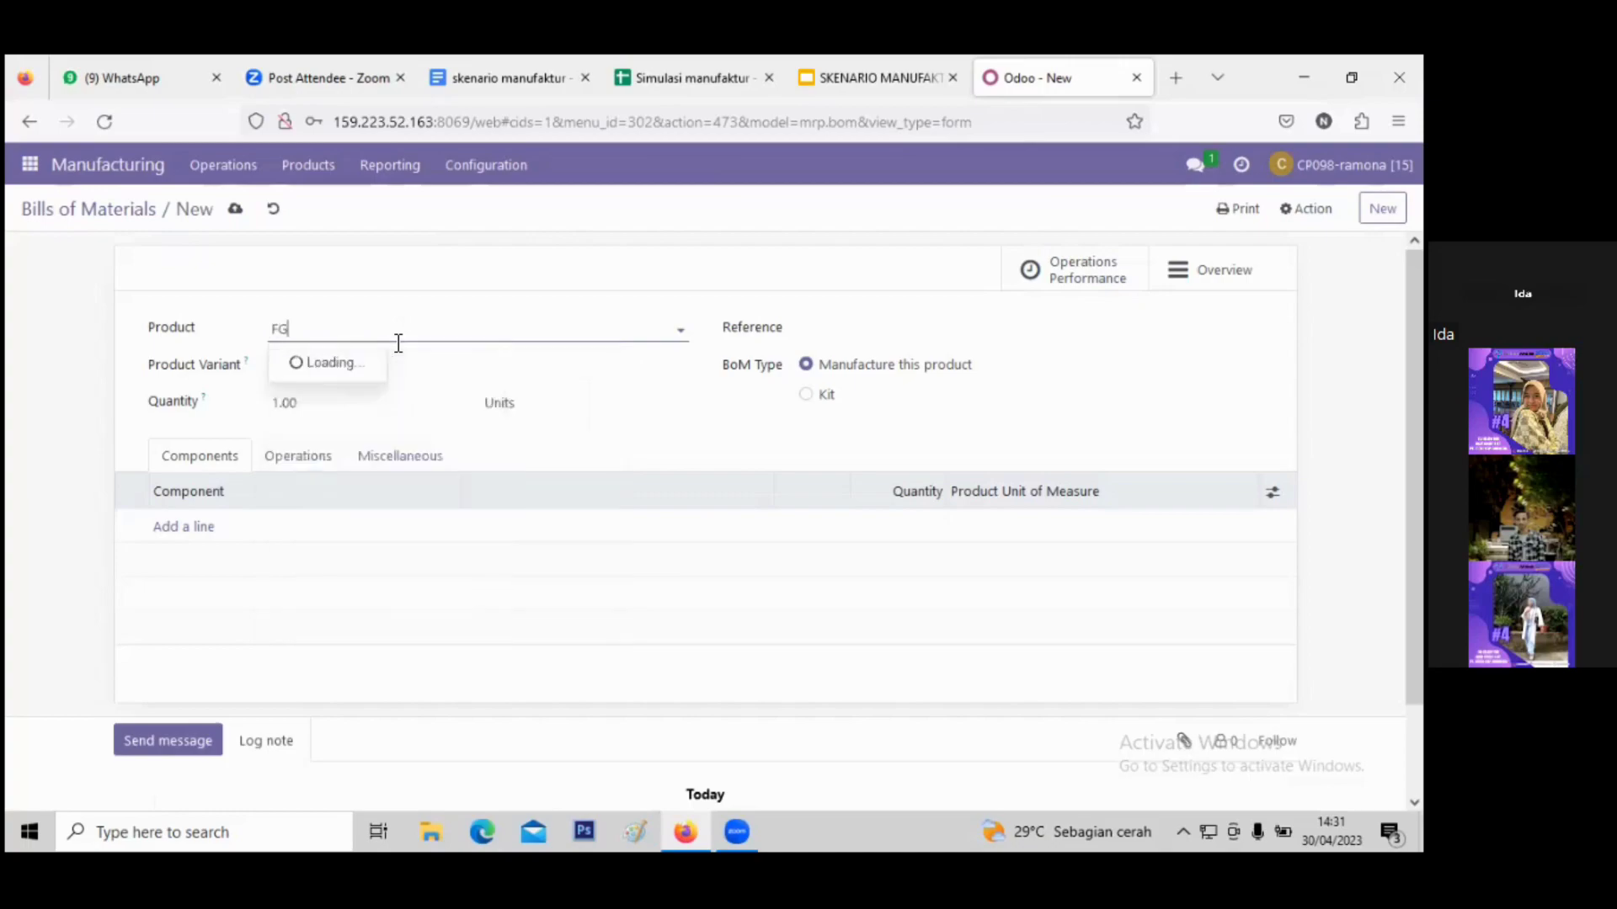
click(423, 467)
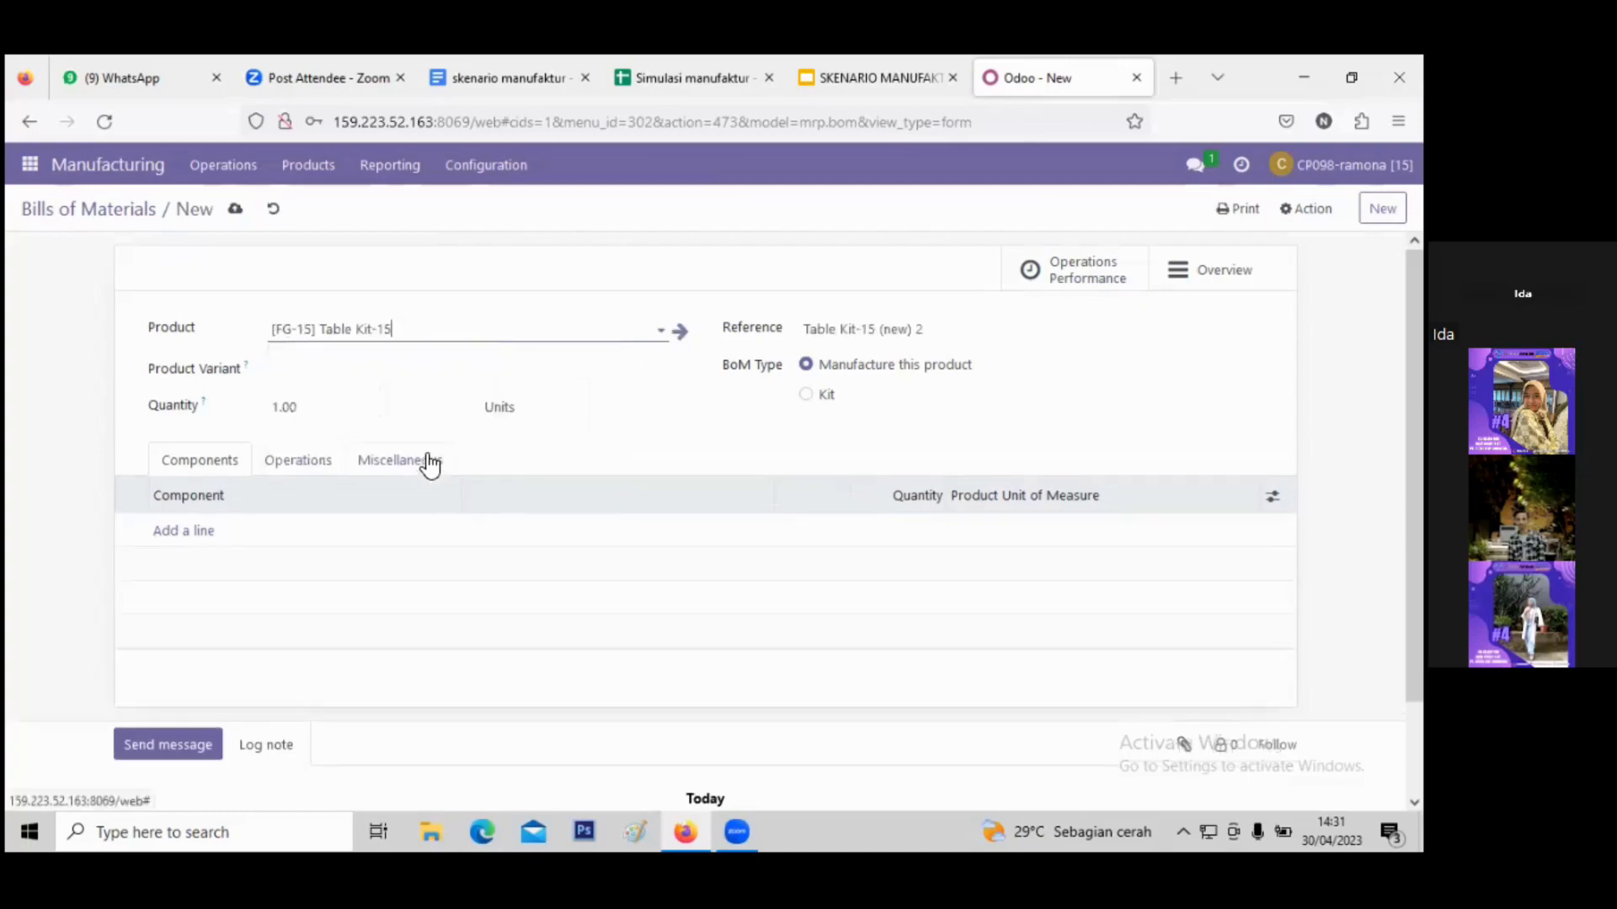
drag(953, 328, 807, 329)
key(BackSpace)
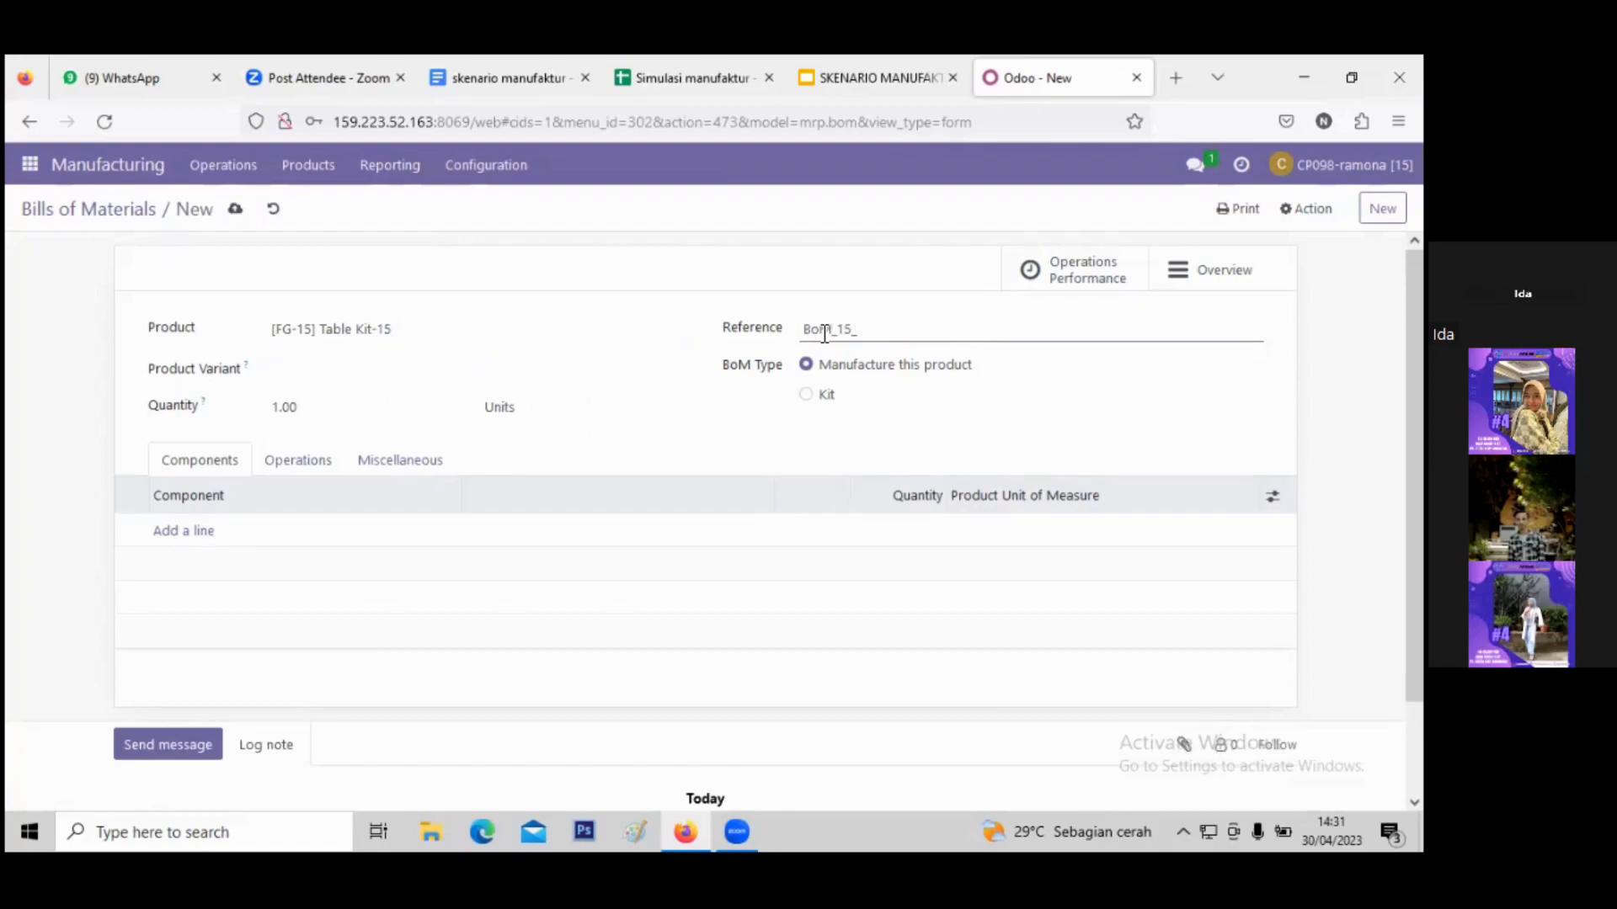
- Set the BoM type to Kit, add [WIP-15] Table Top-15 as its component, and save
click(808, 401)
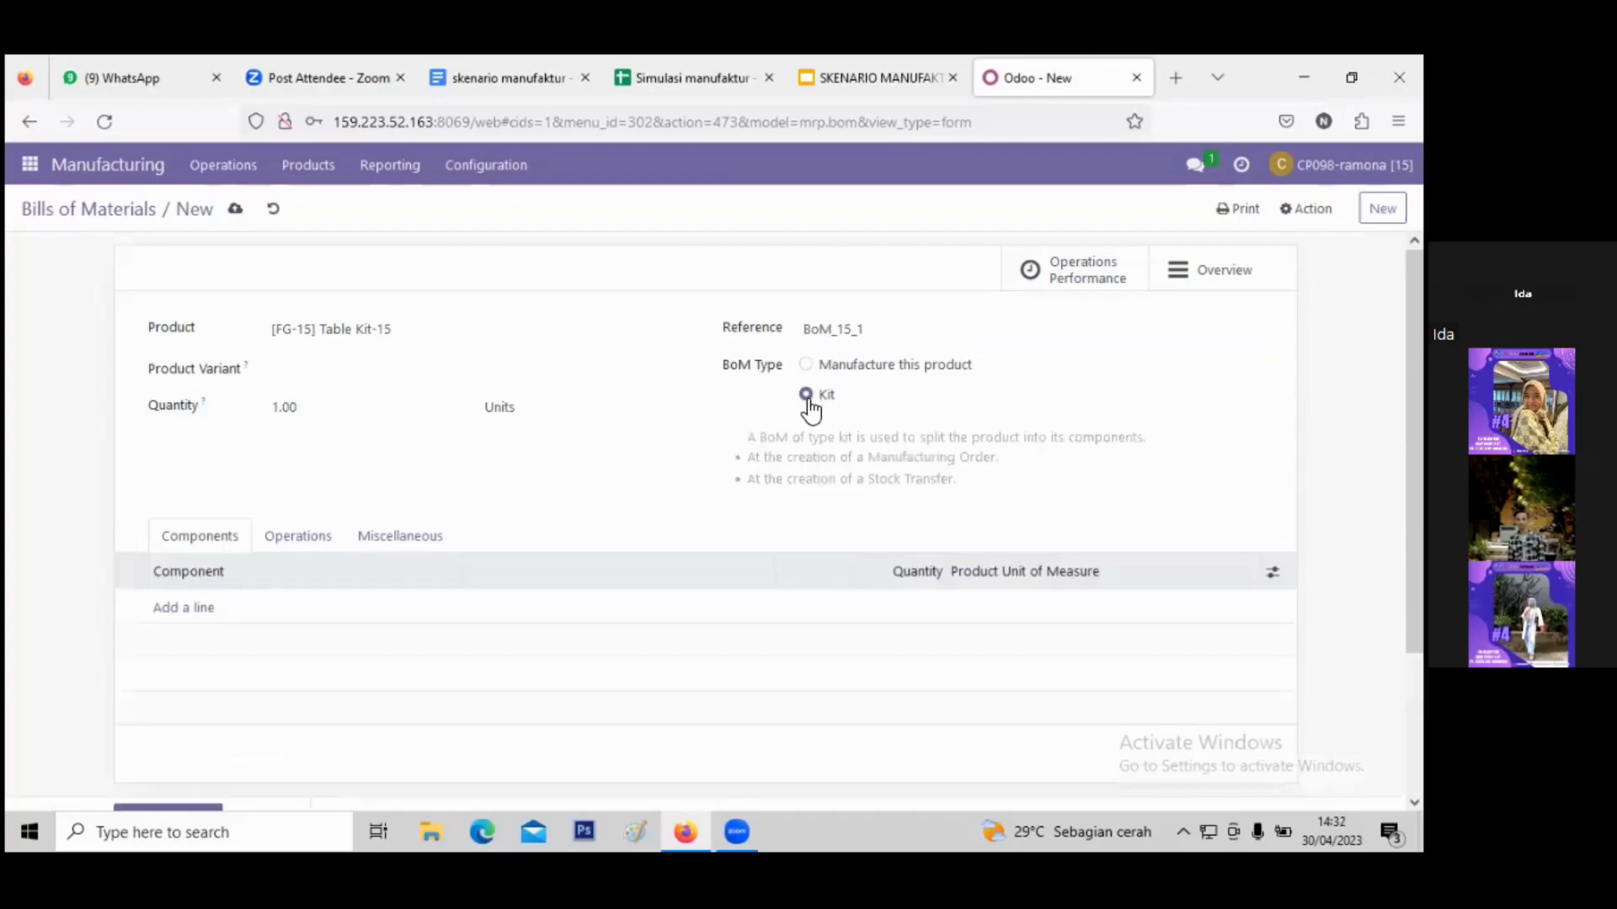
click(194, 610)
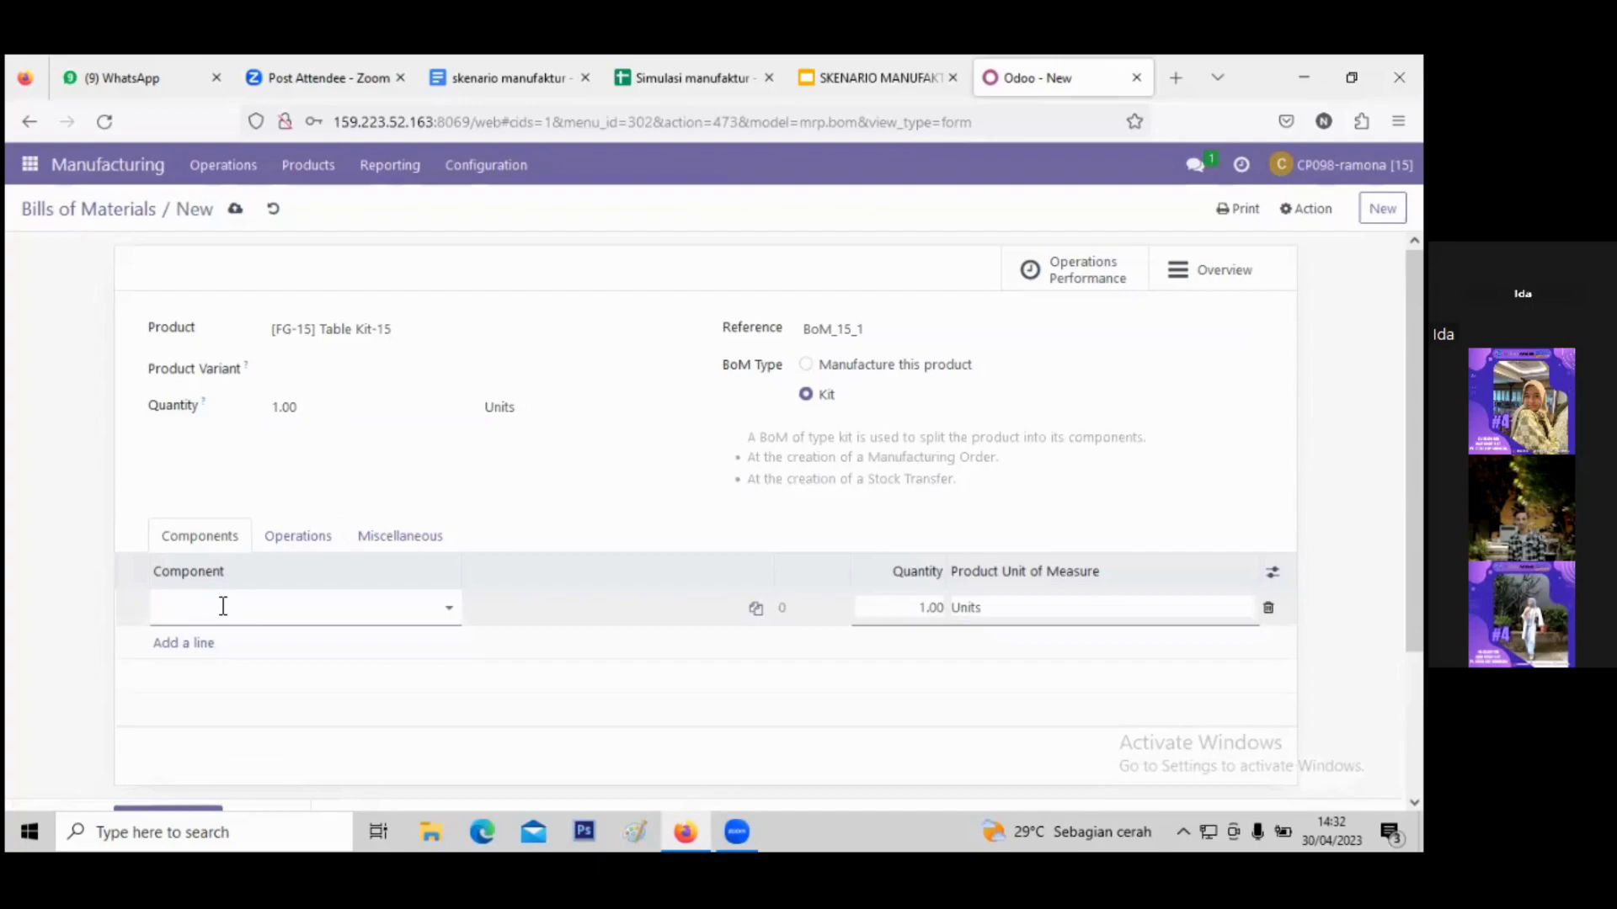
click(224, 612)
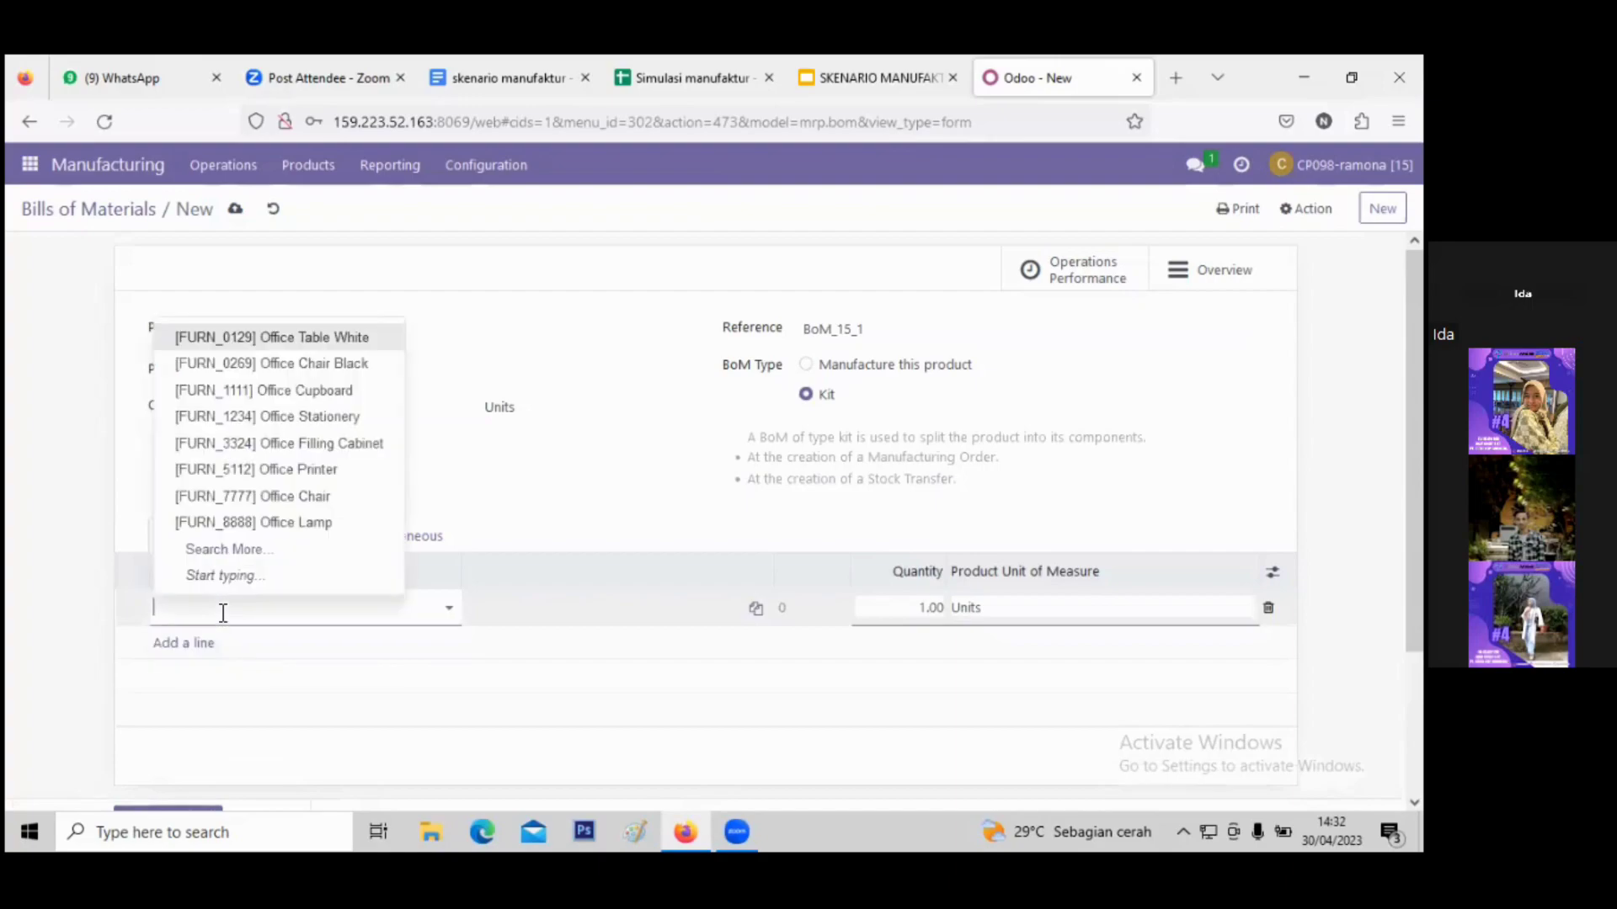
text(Table)
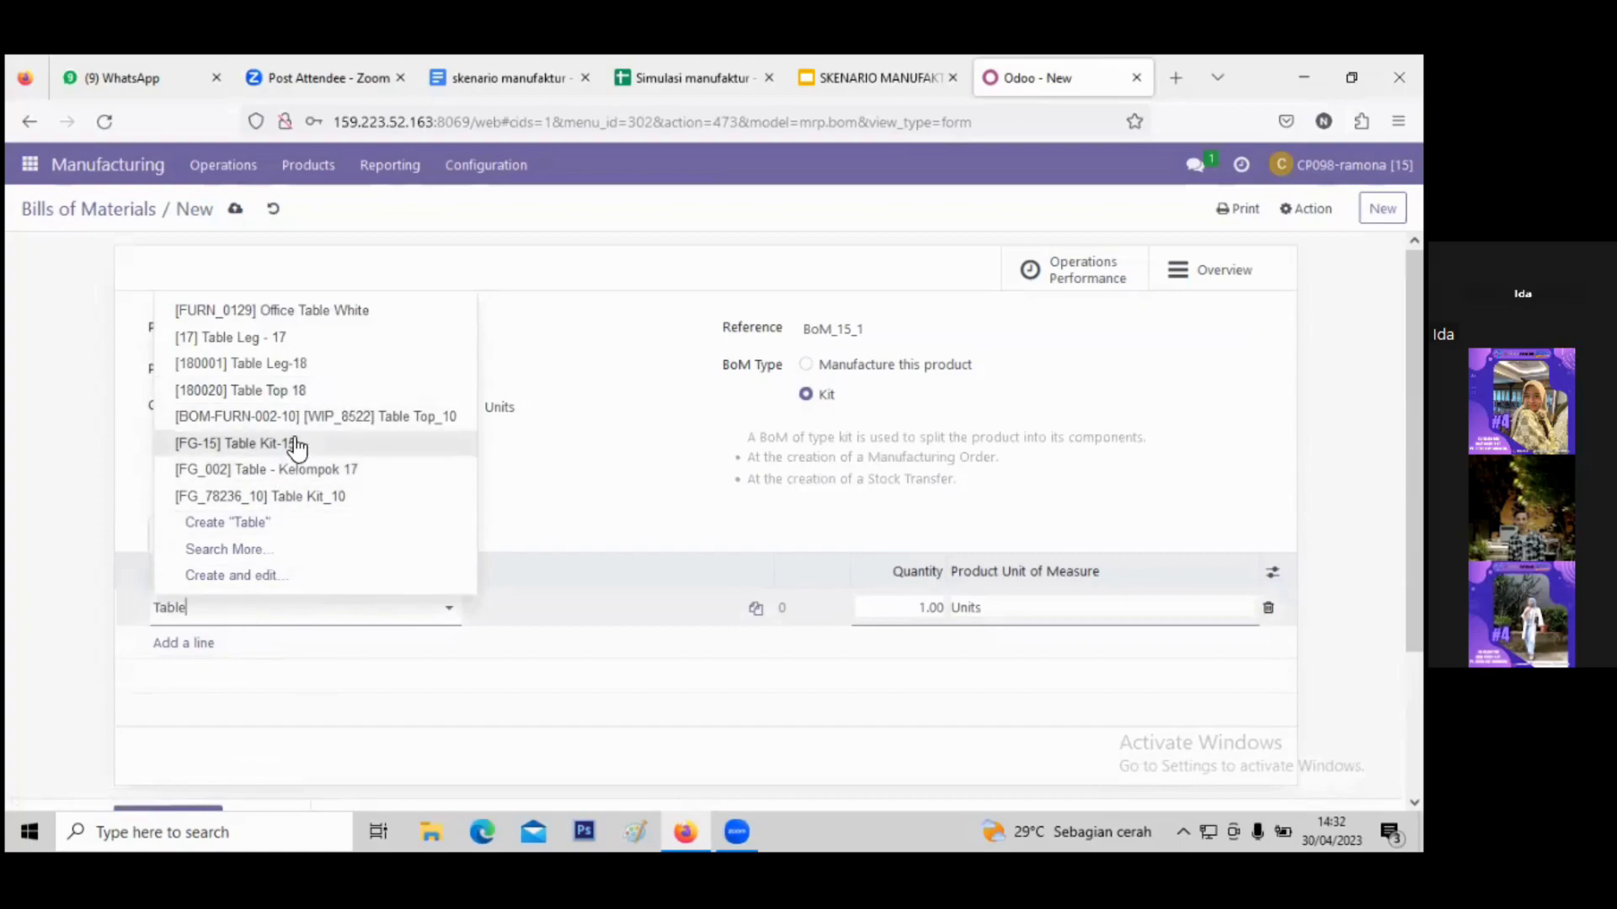
text(Top)
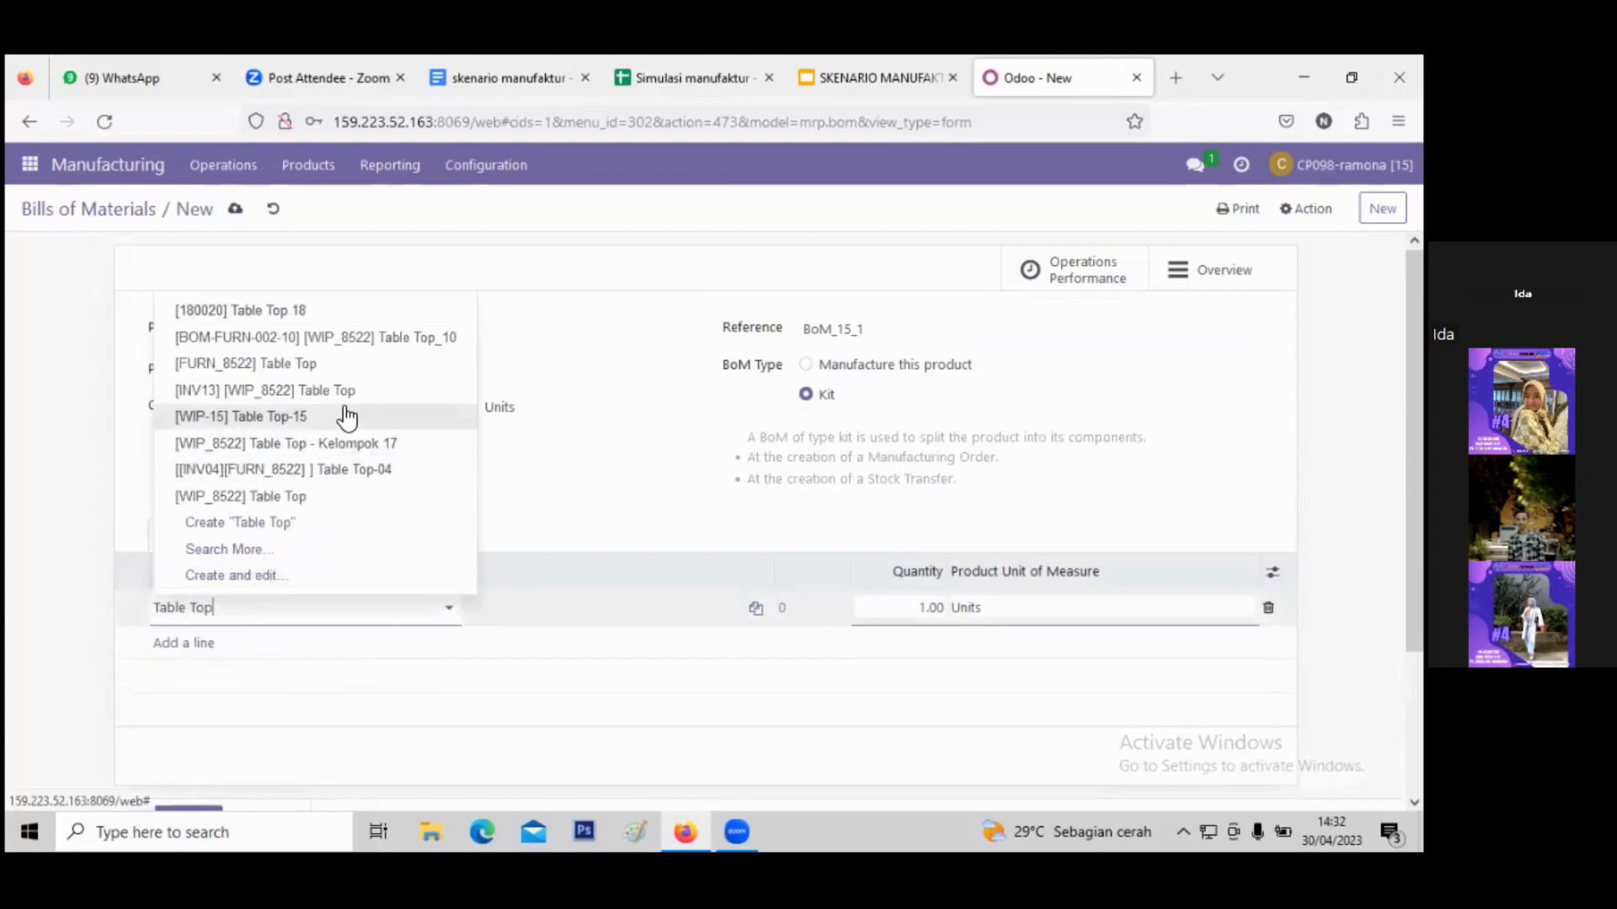
click(345, 416)
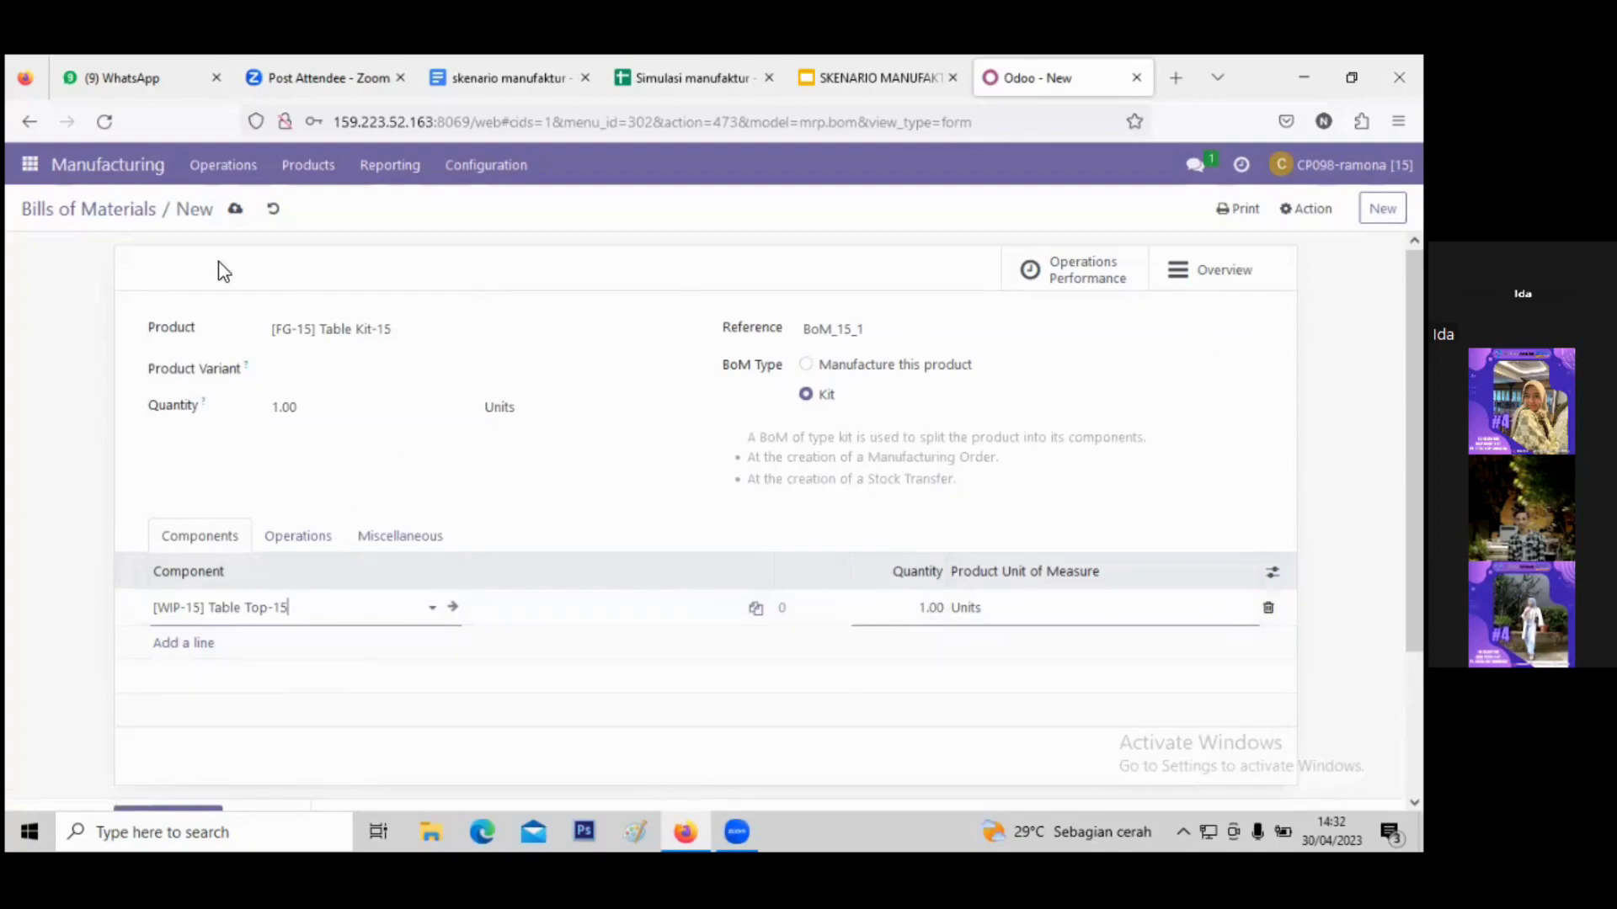
click(235, 211)
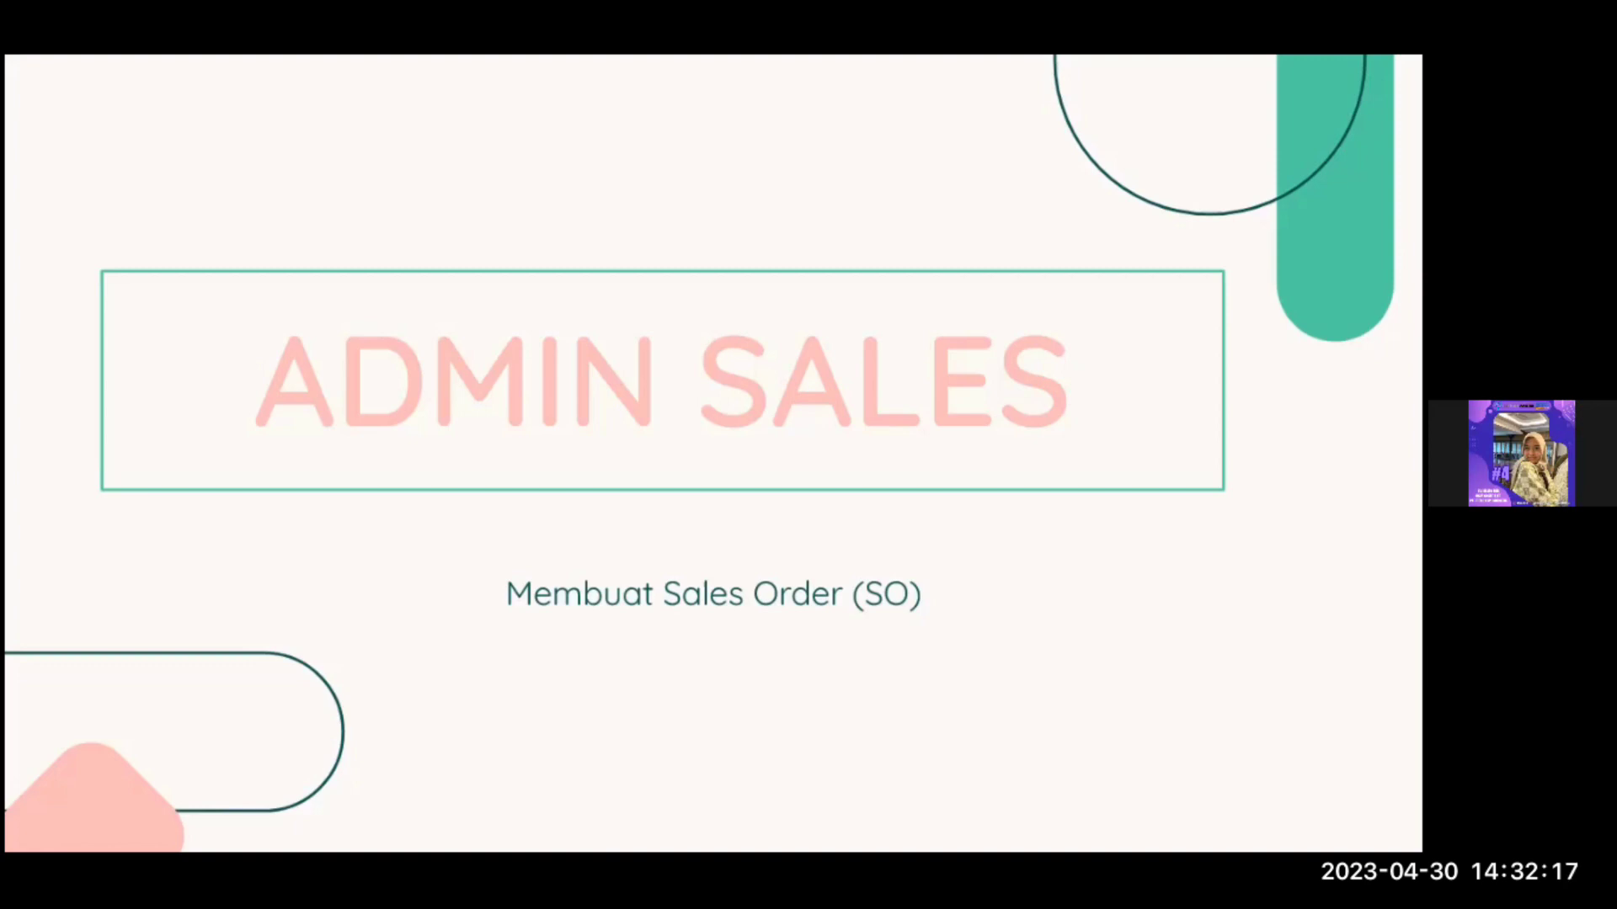
- Exit the slideshow, close the SKENARIO MANUFAKTUR presentation, and return to Odoo Discuss
key(Escape)
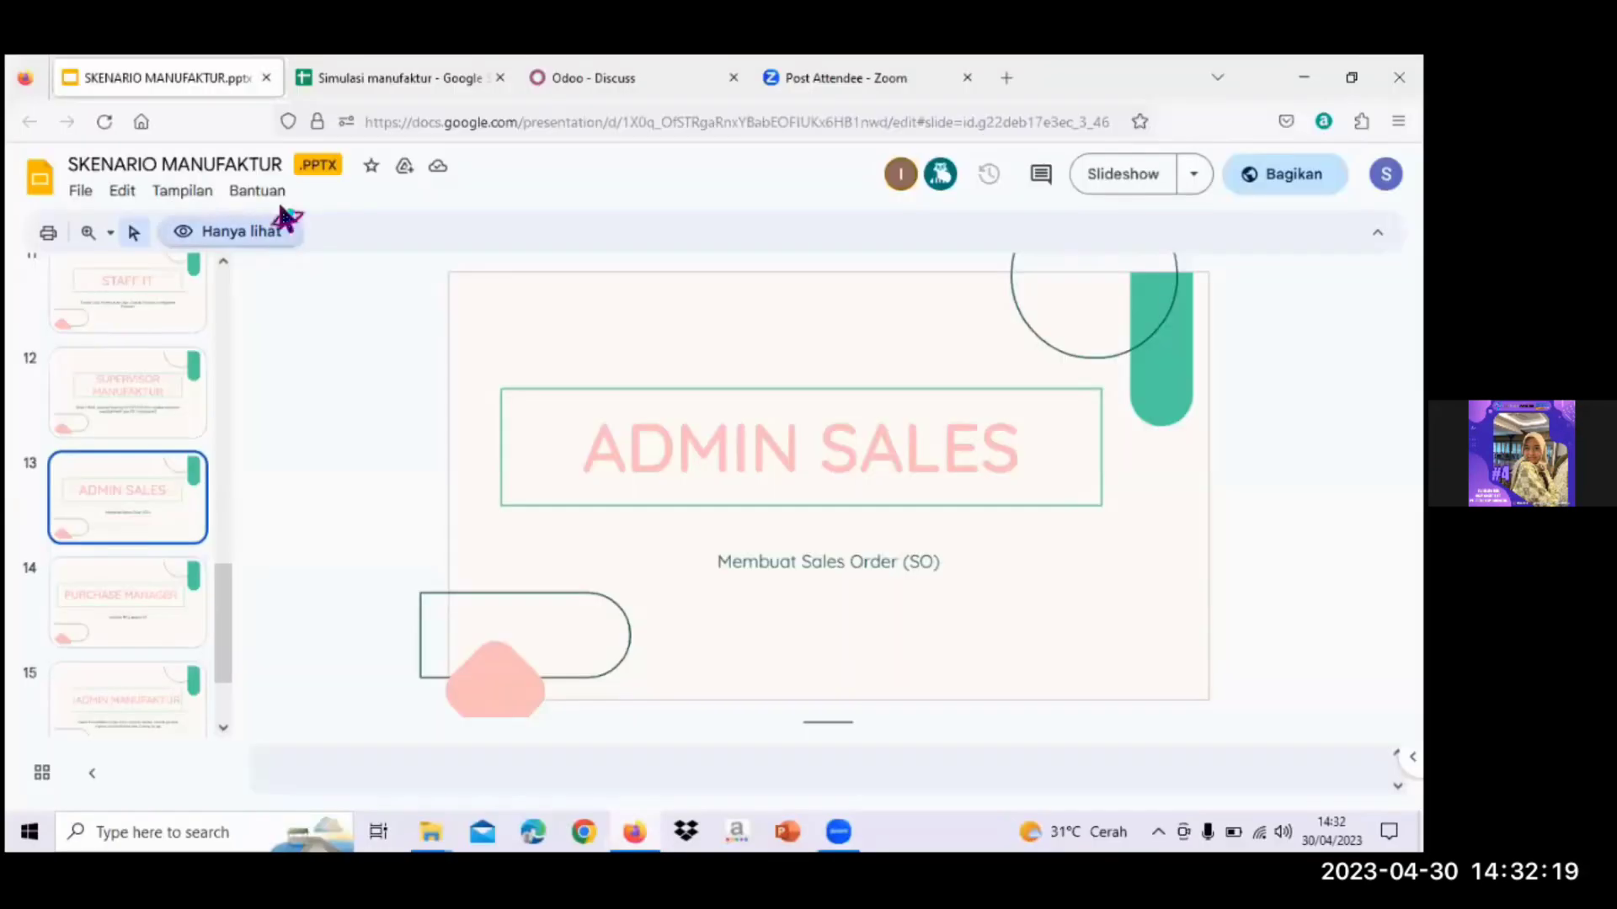
click(266, 78)
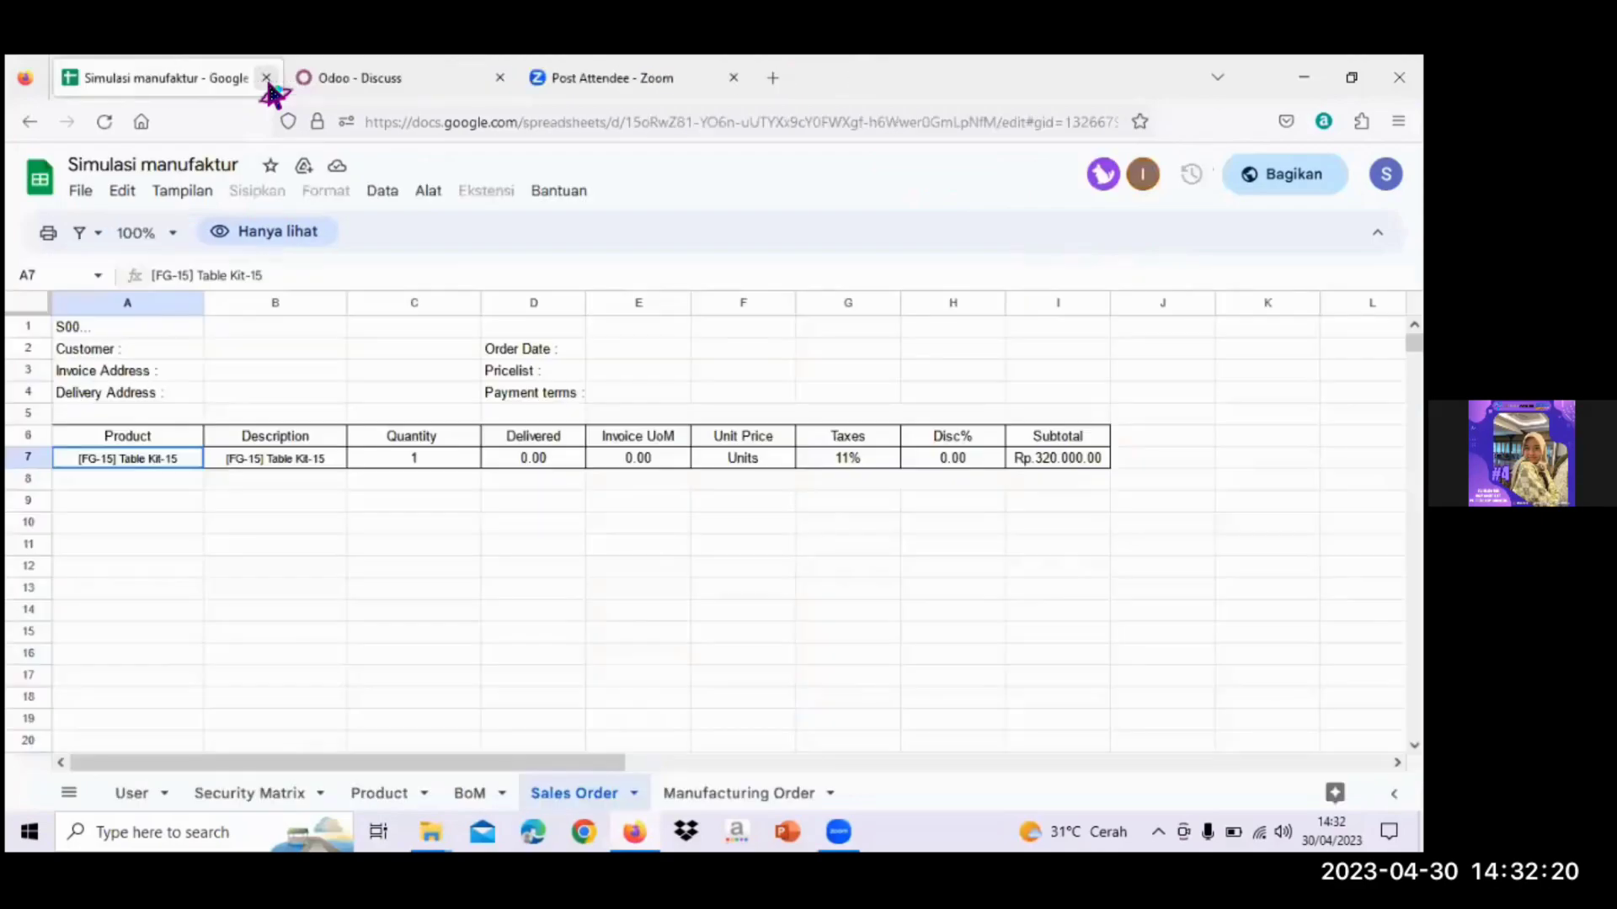
click(334, 77)
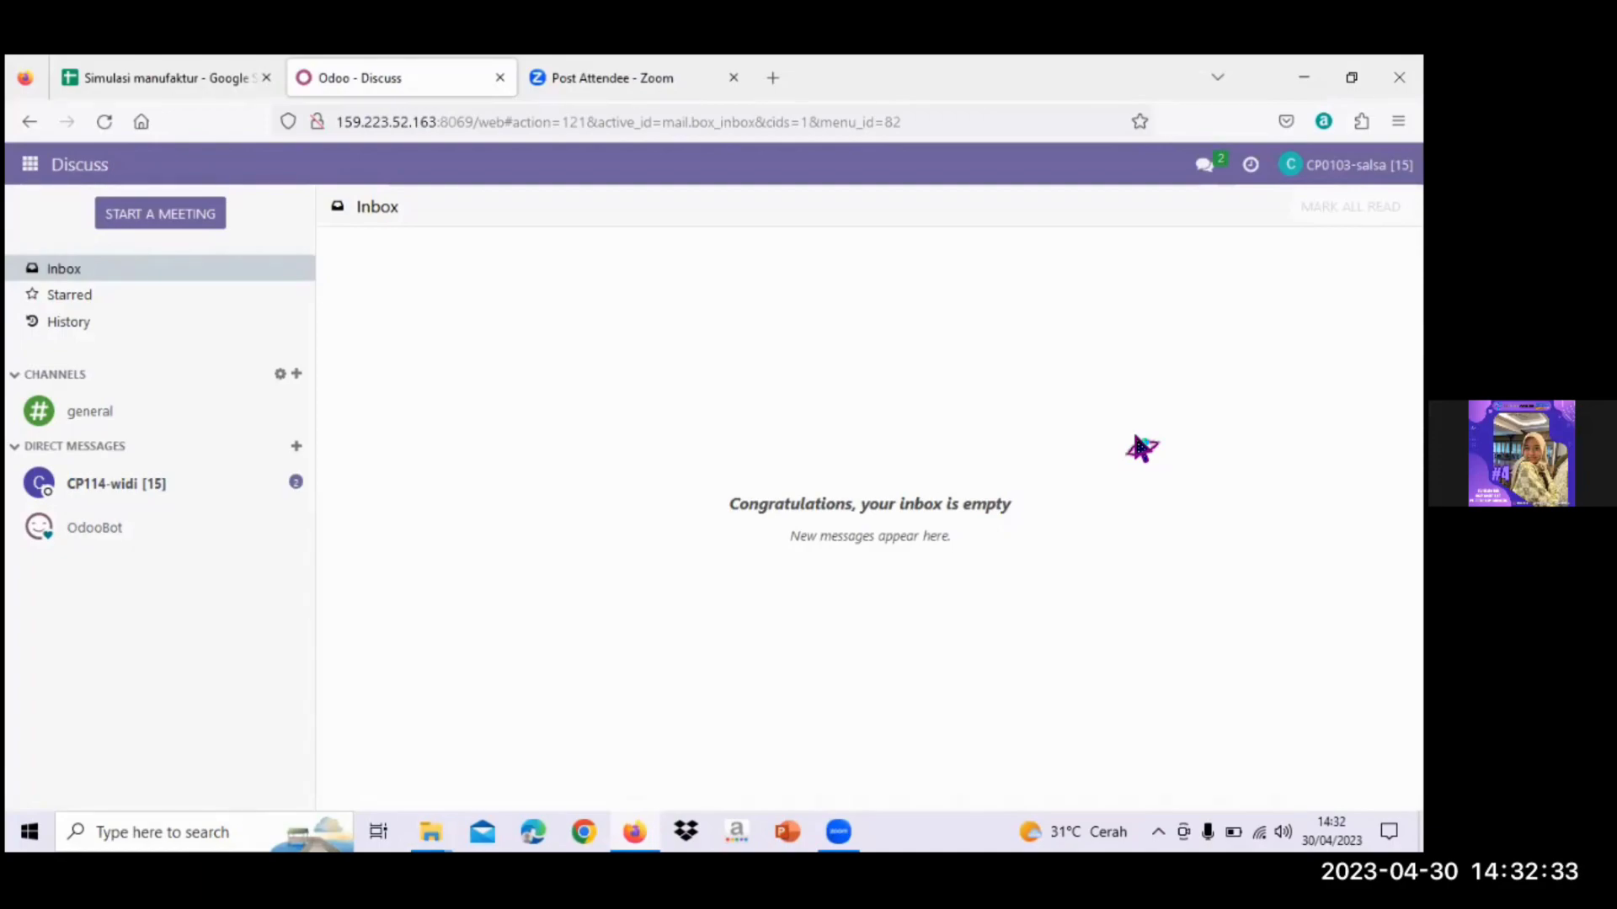
- Switch to the Sales app from the apps menu and create a new quotation
click(31, 164)
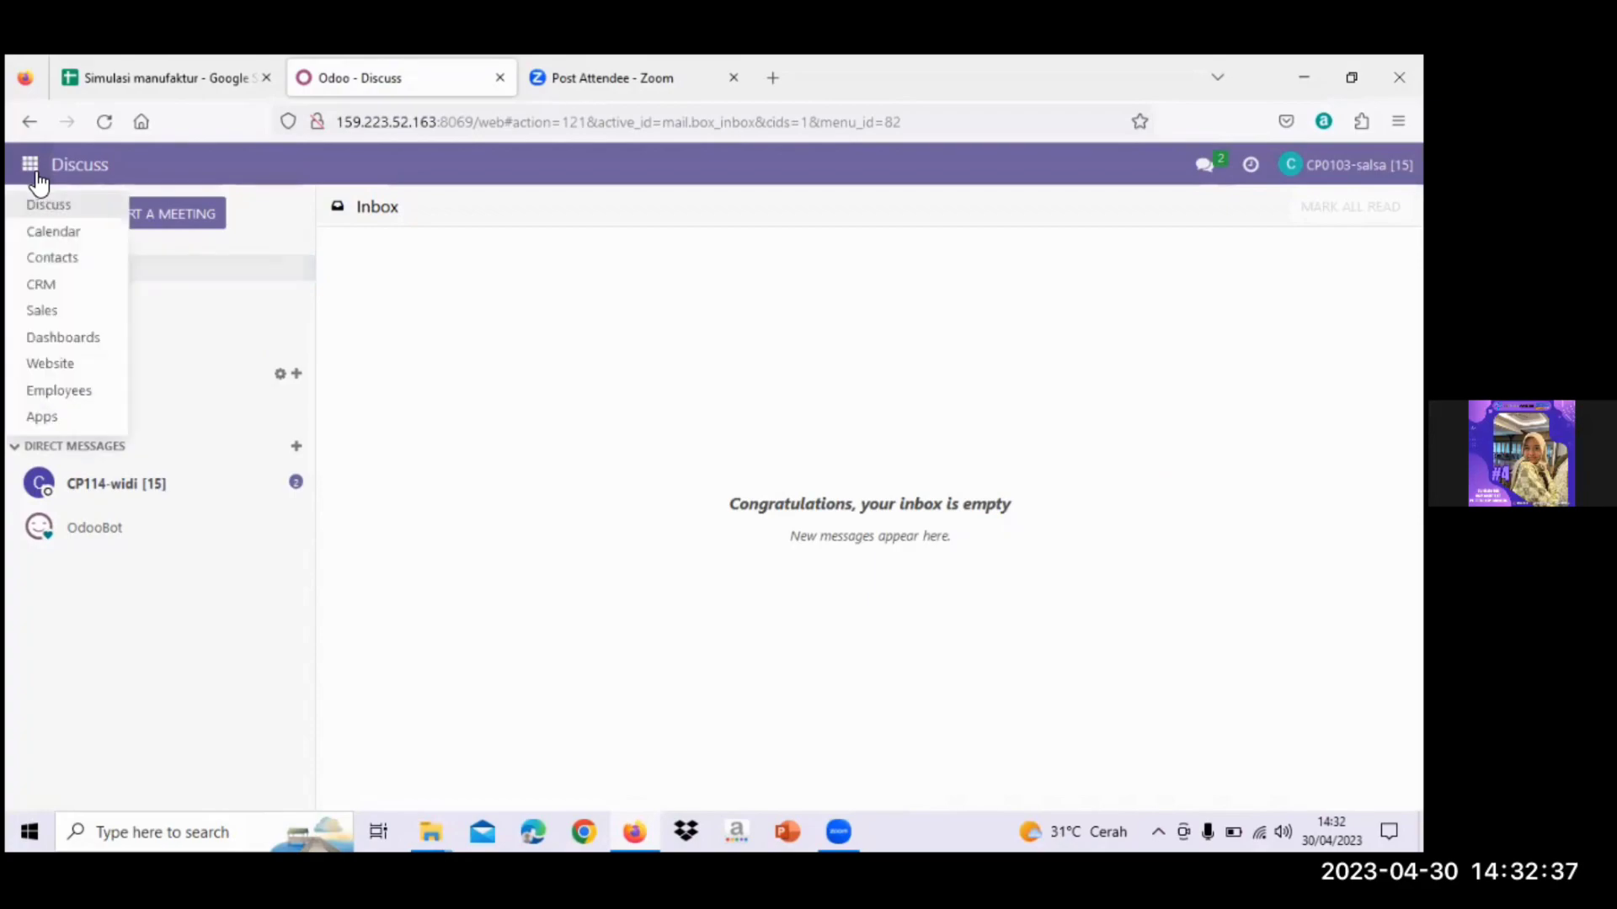
click(98, 315)
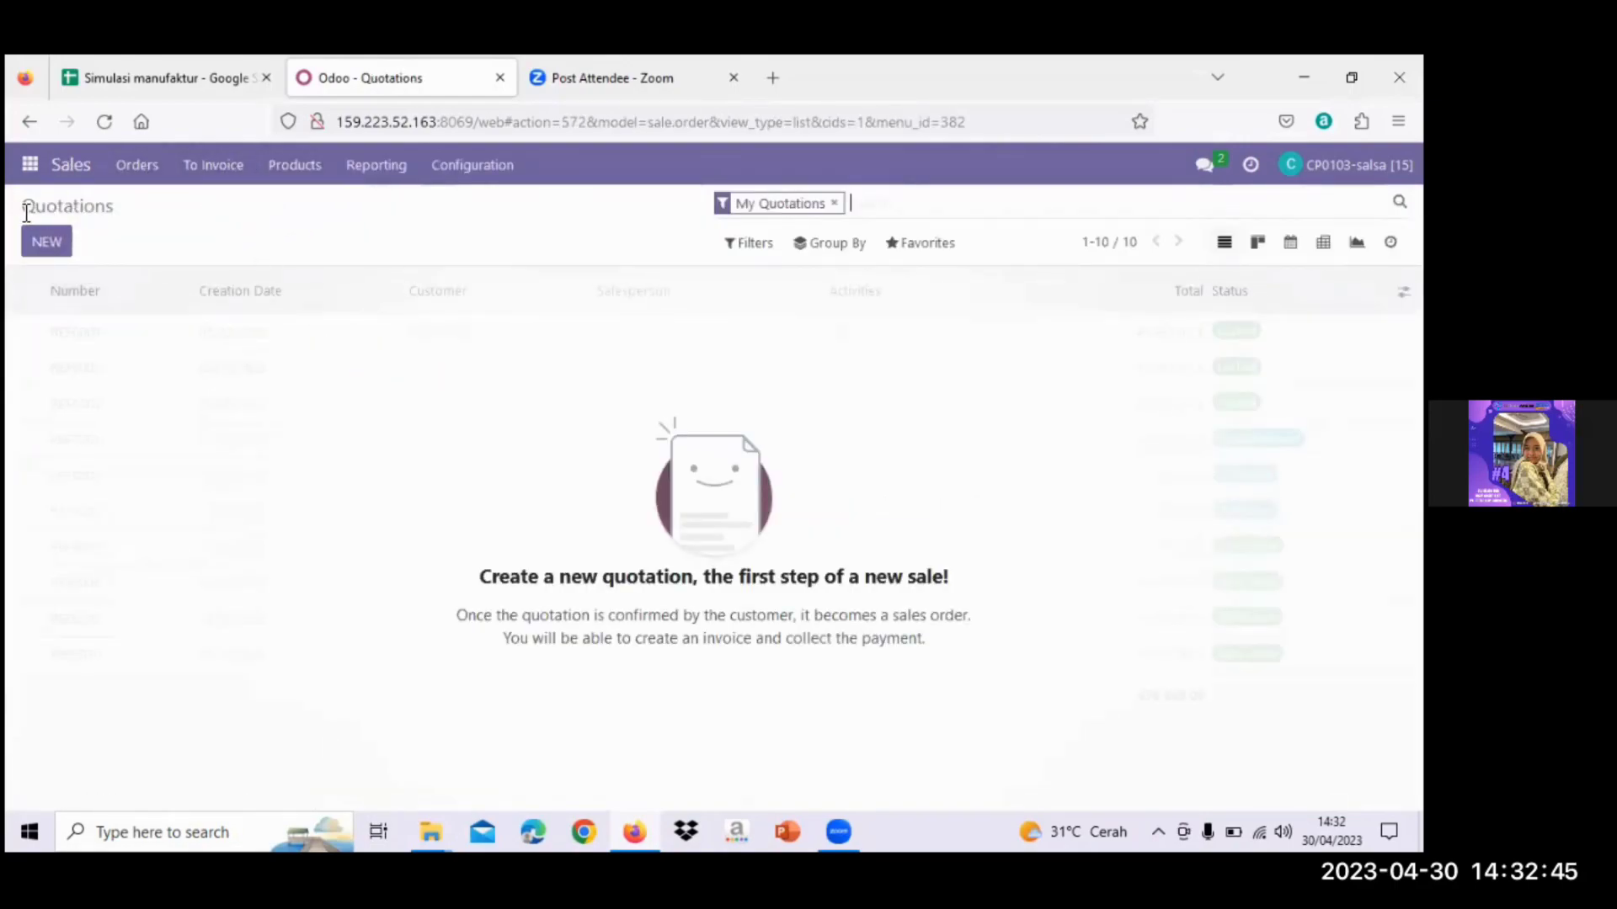
click(71, 251)
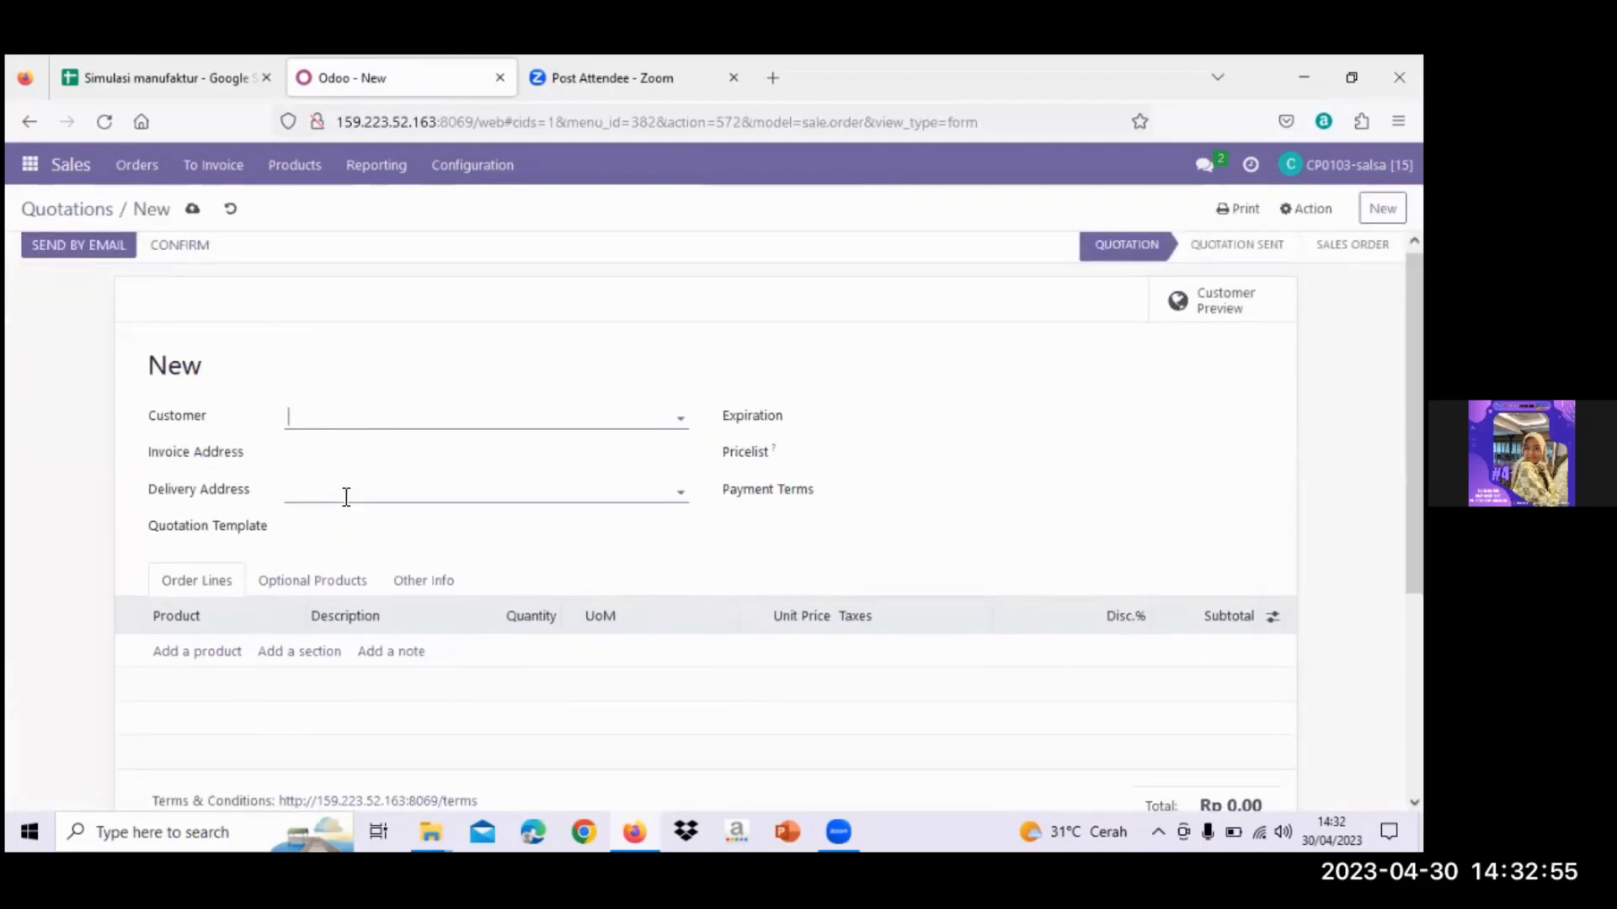
- Check the Sales Order sheet, then set Gemini Furniture as the quotation's customer
click(164, 78)
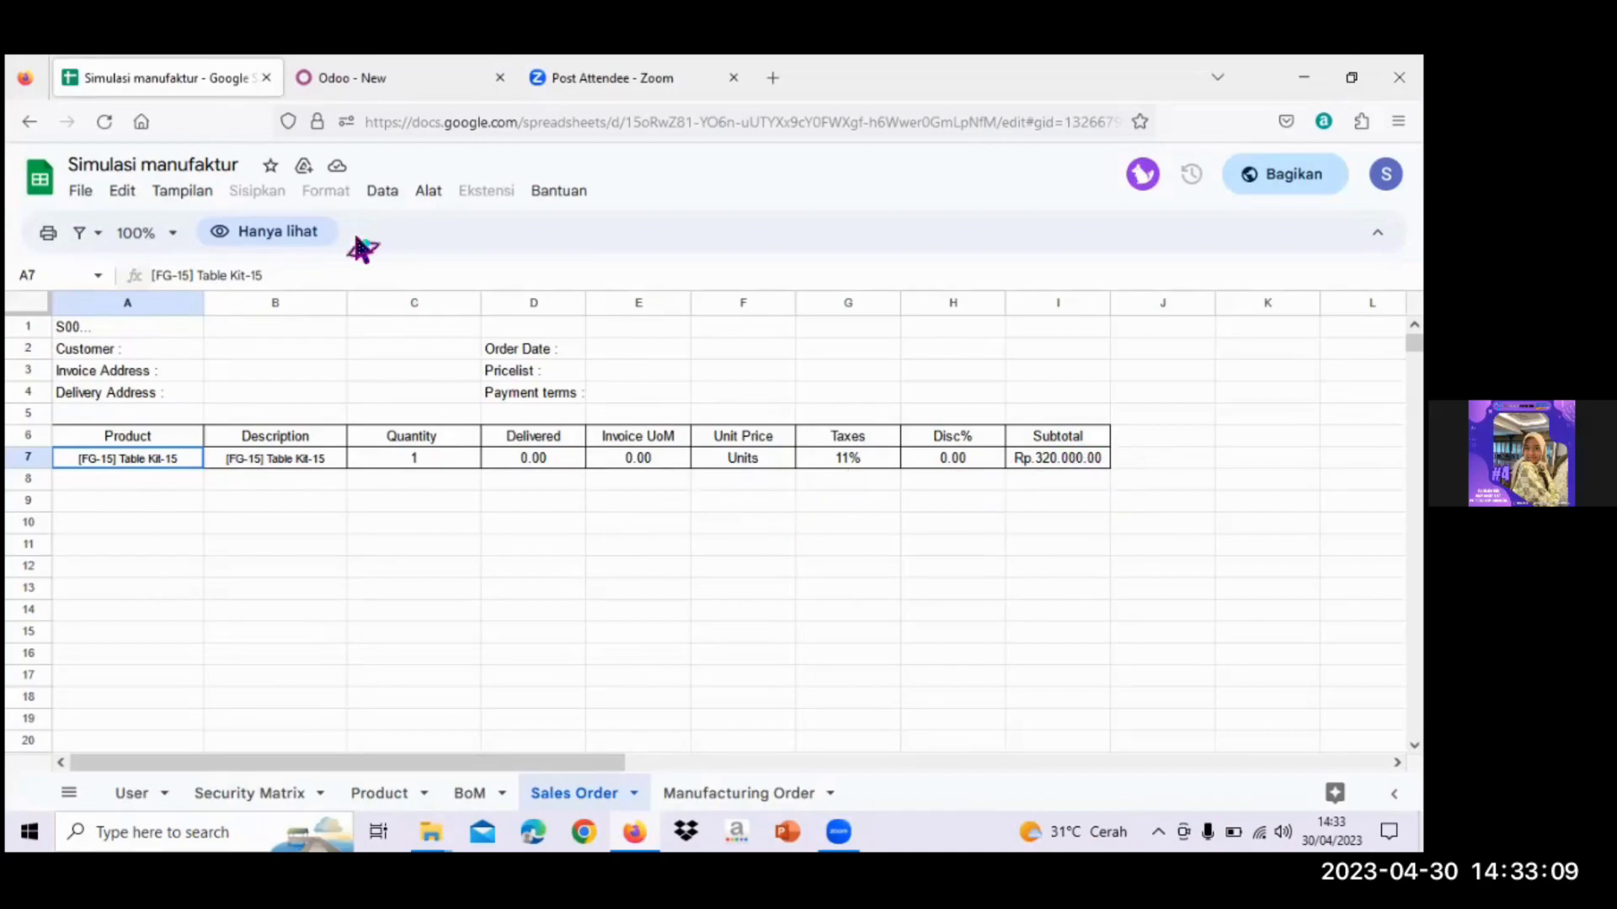
click(414, 69)
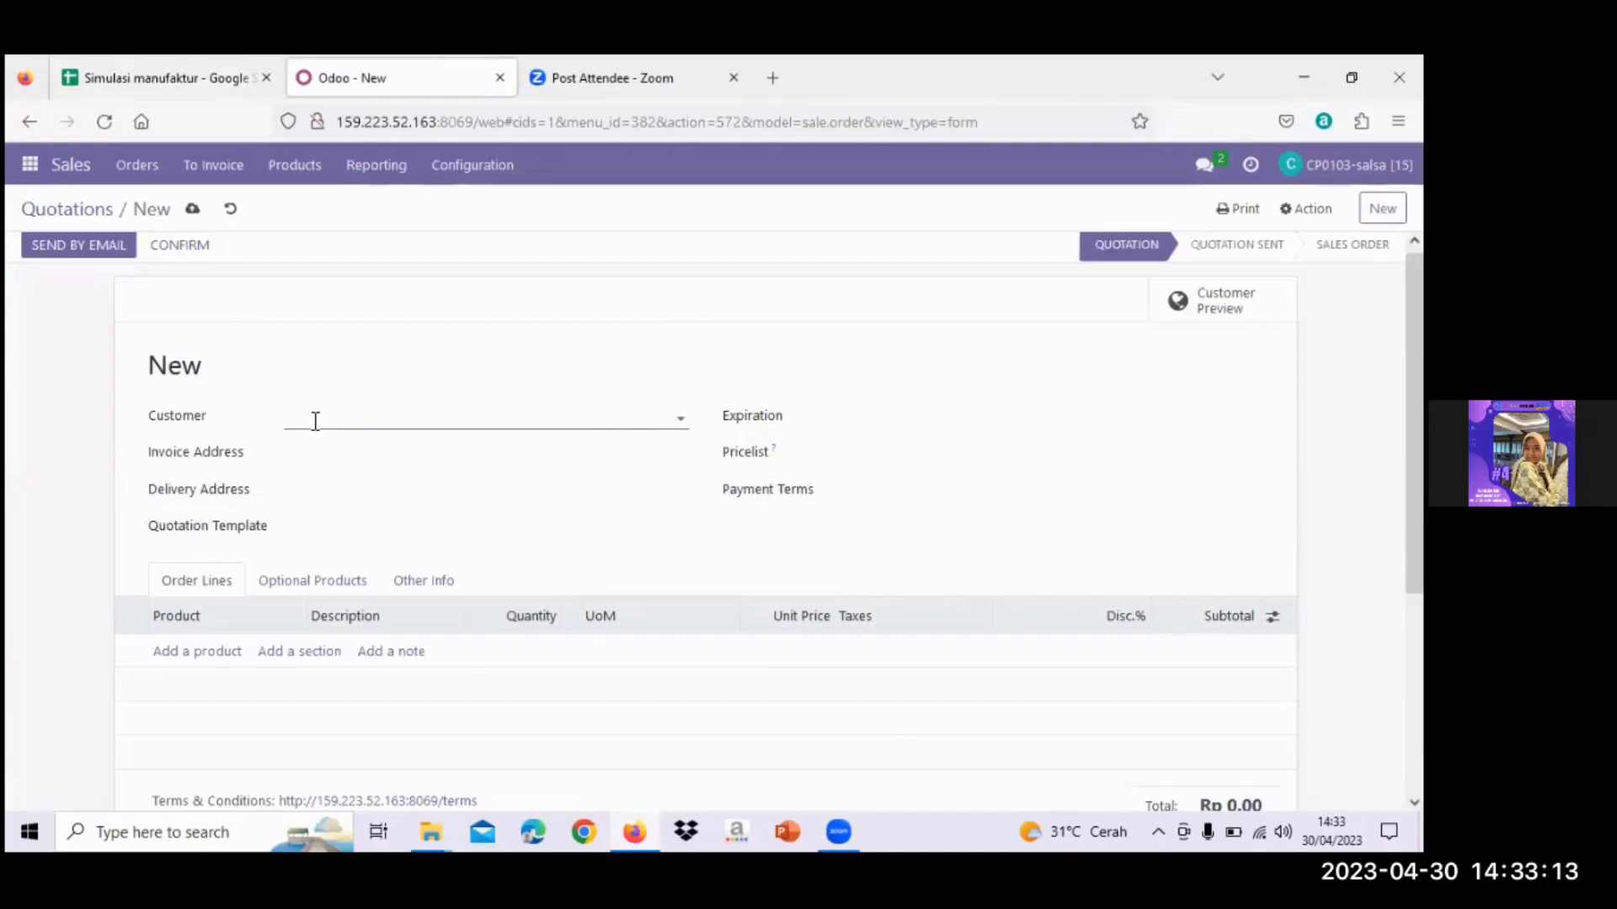
text(ge)
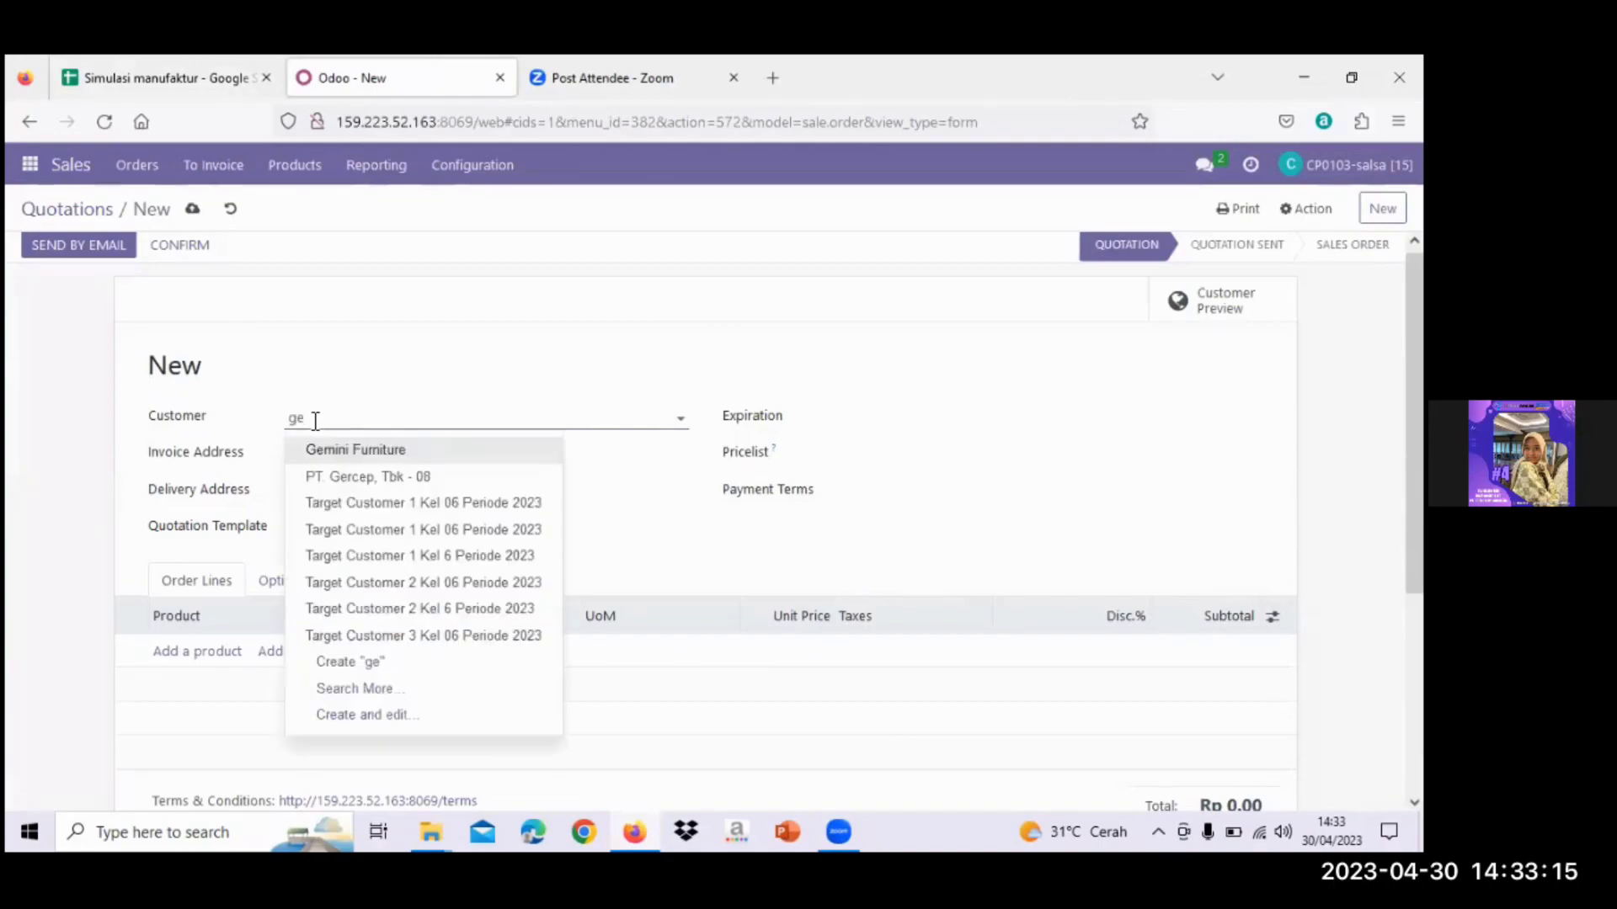
text(mini)
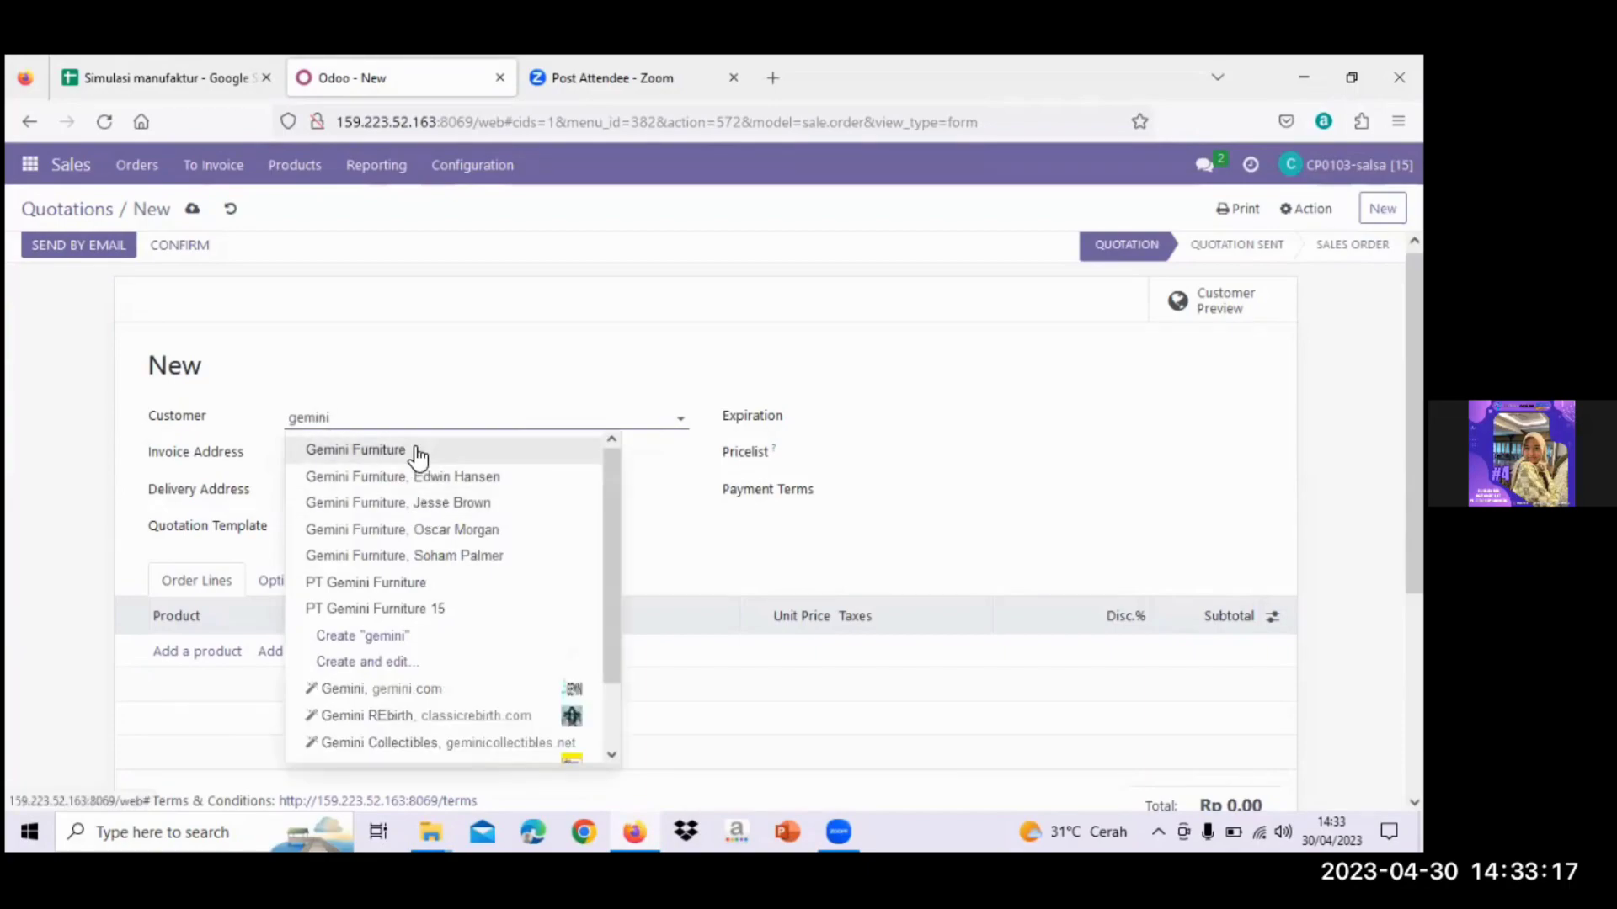
click(415, 449)
scroll(545, 498, down, 1)
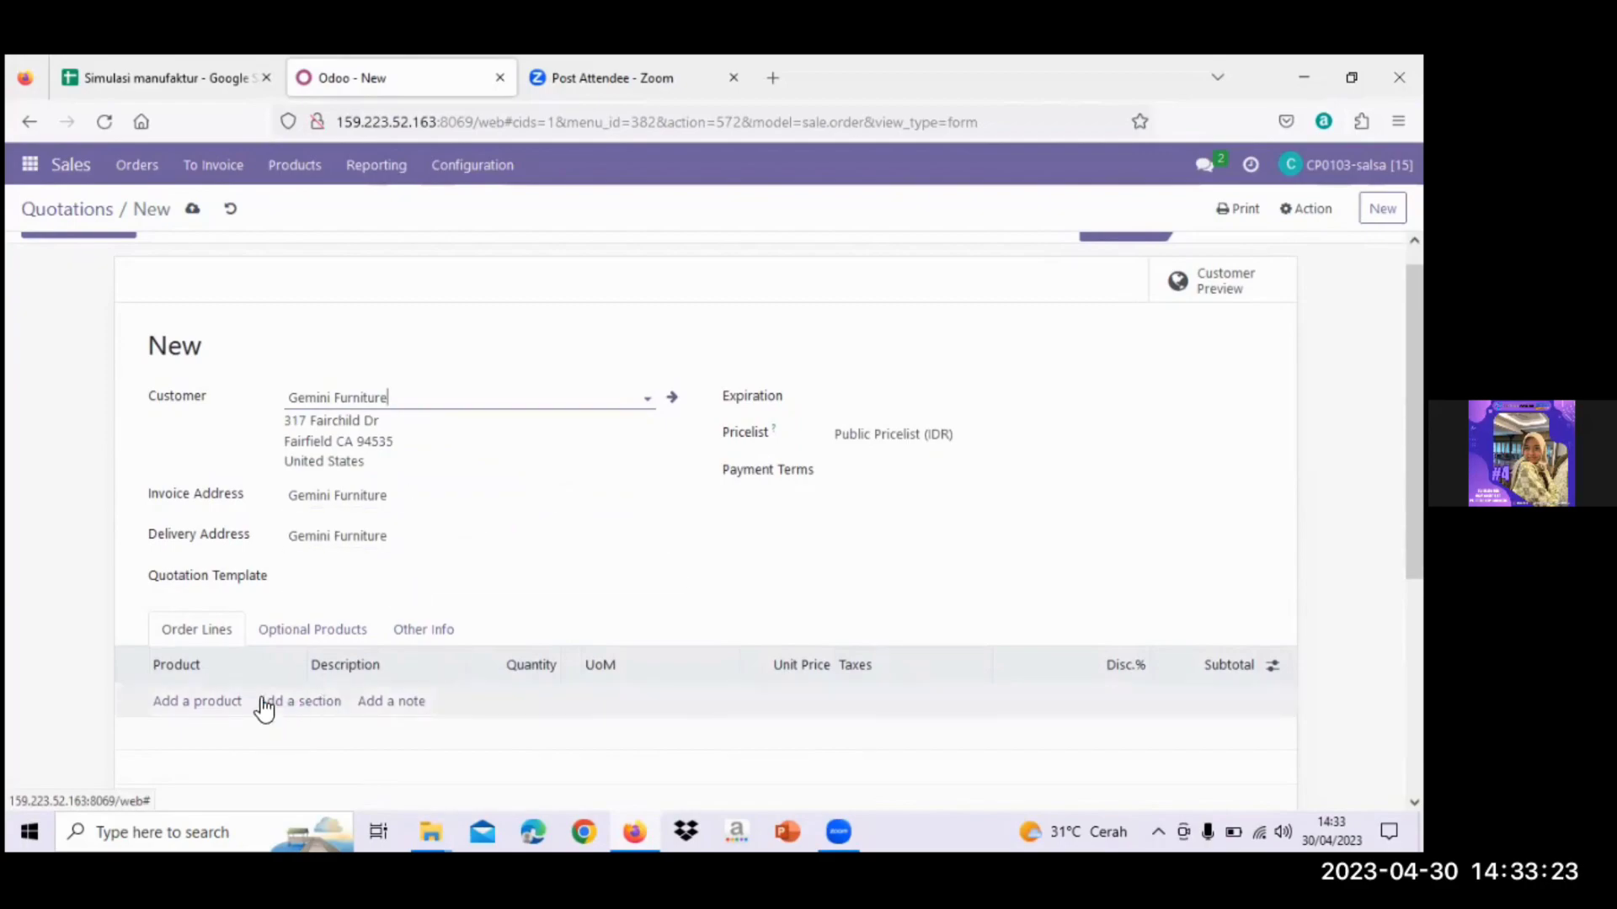
scroll(266, 710, down, 2)
- Add a line for 1.00 [FG-15] Table Kit-15 with 11% tax
click(206, 588)
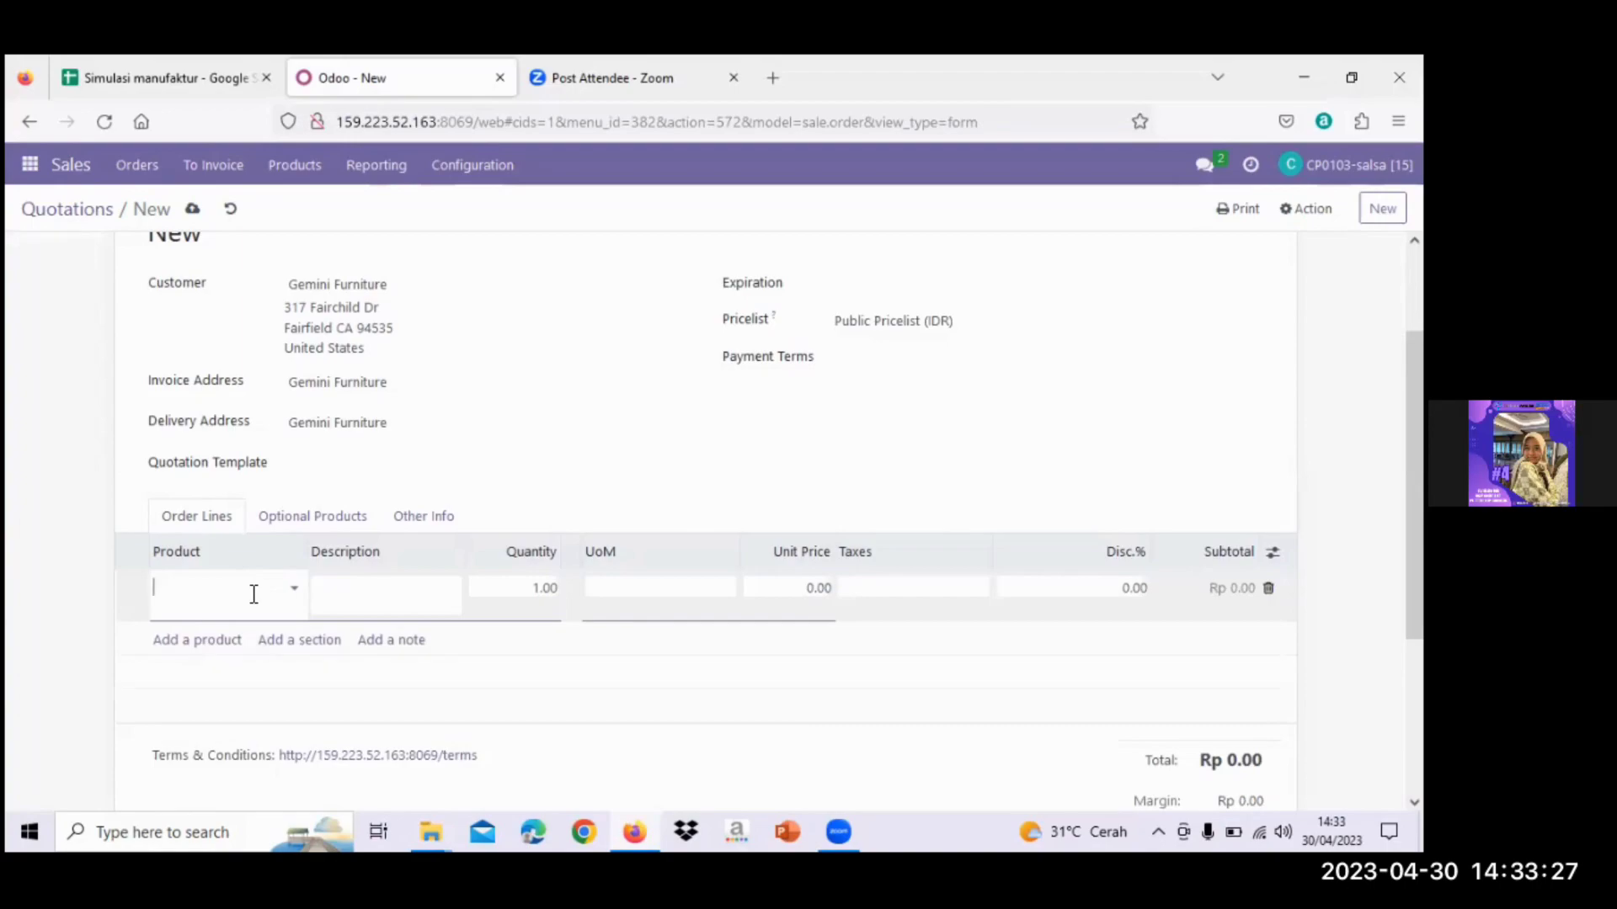
text(15)
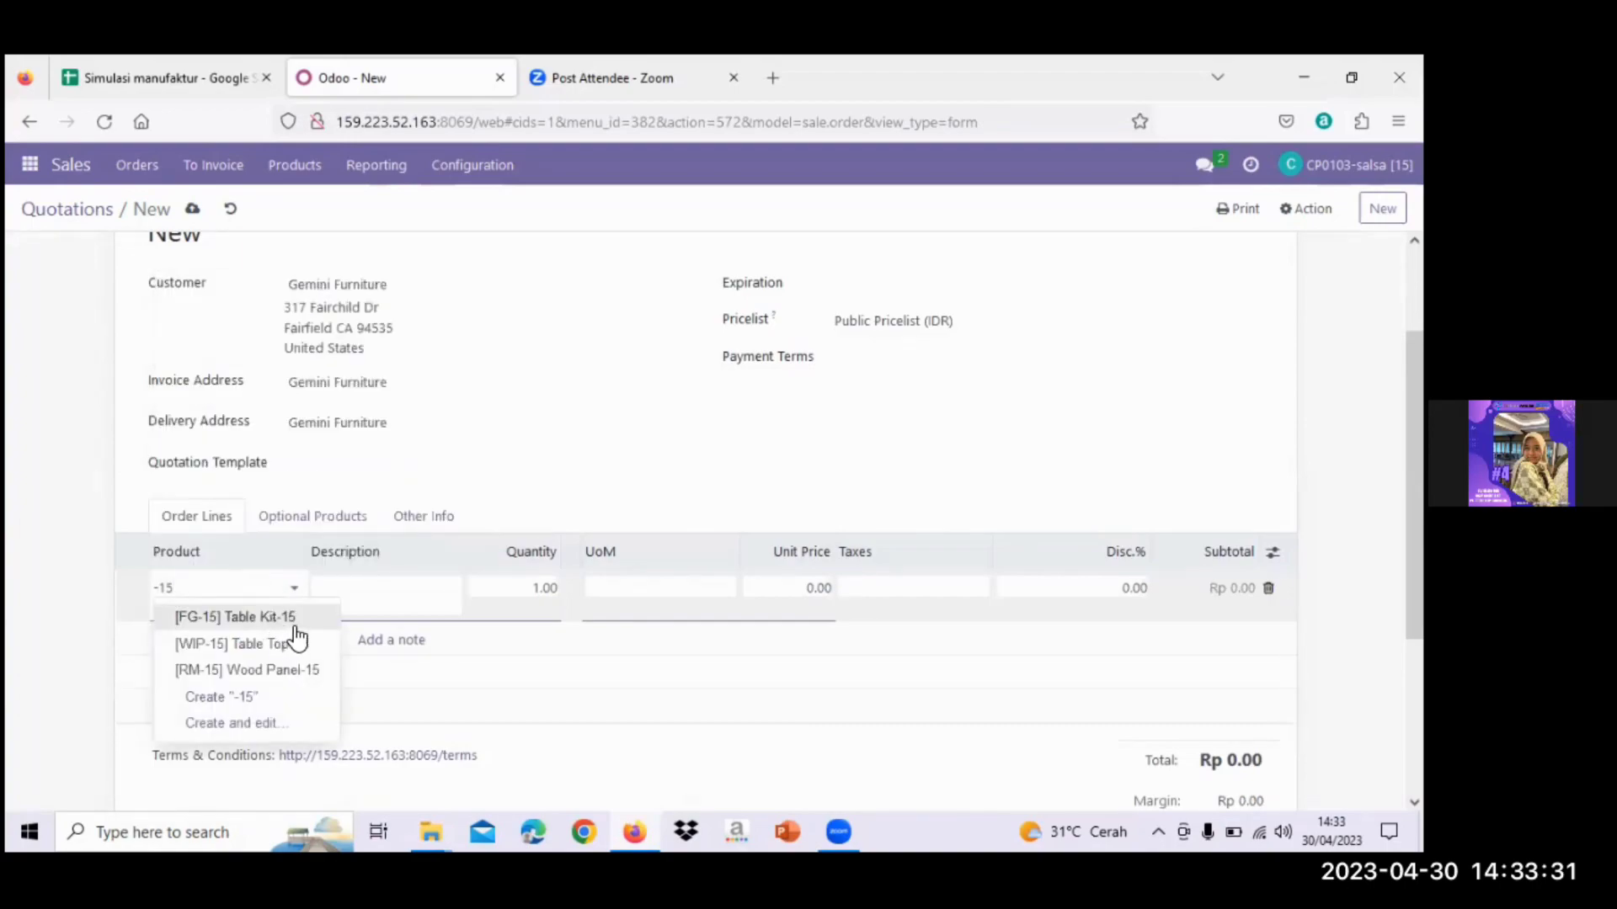
click(278, 623)
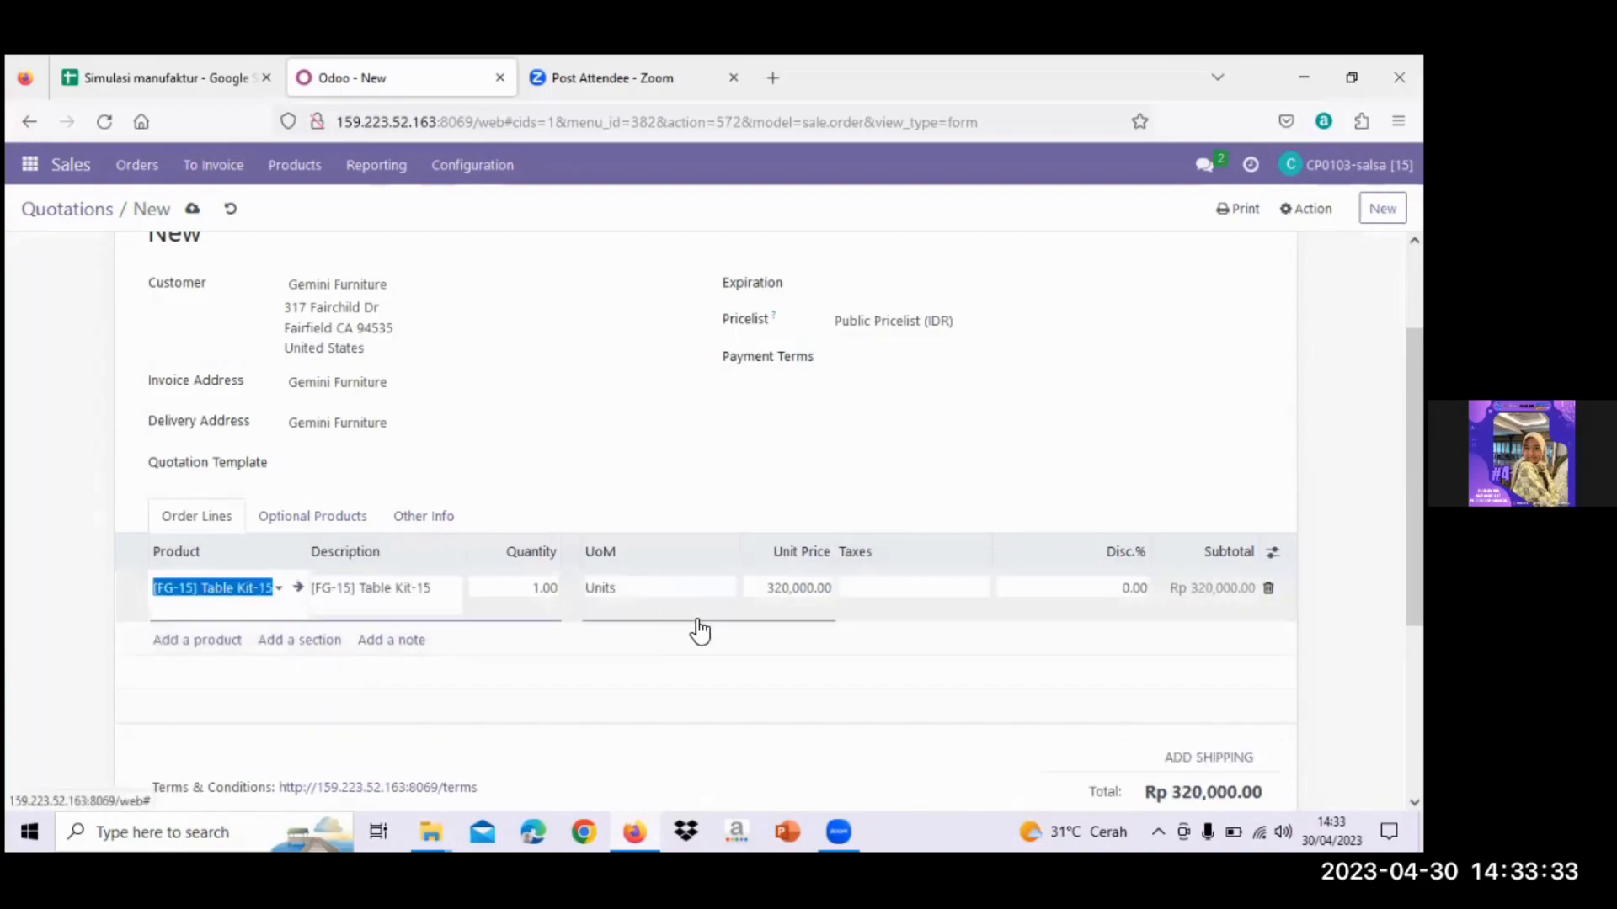
scroll(697, 623, down, 1)
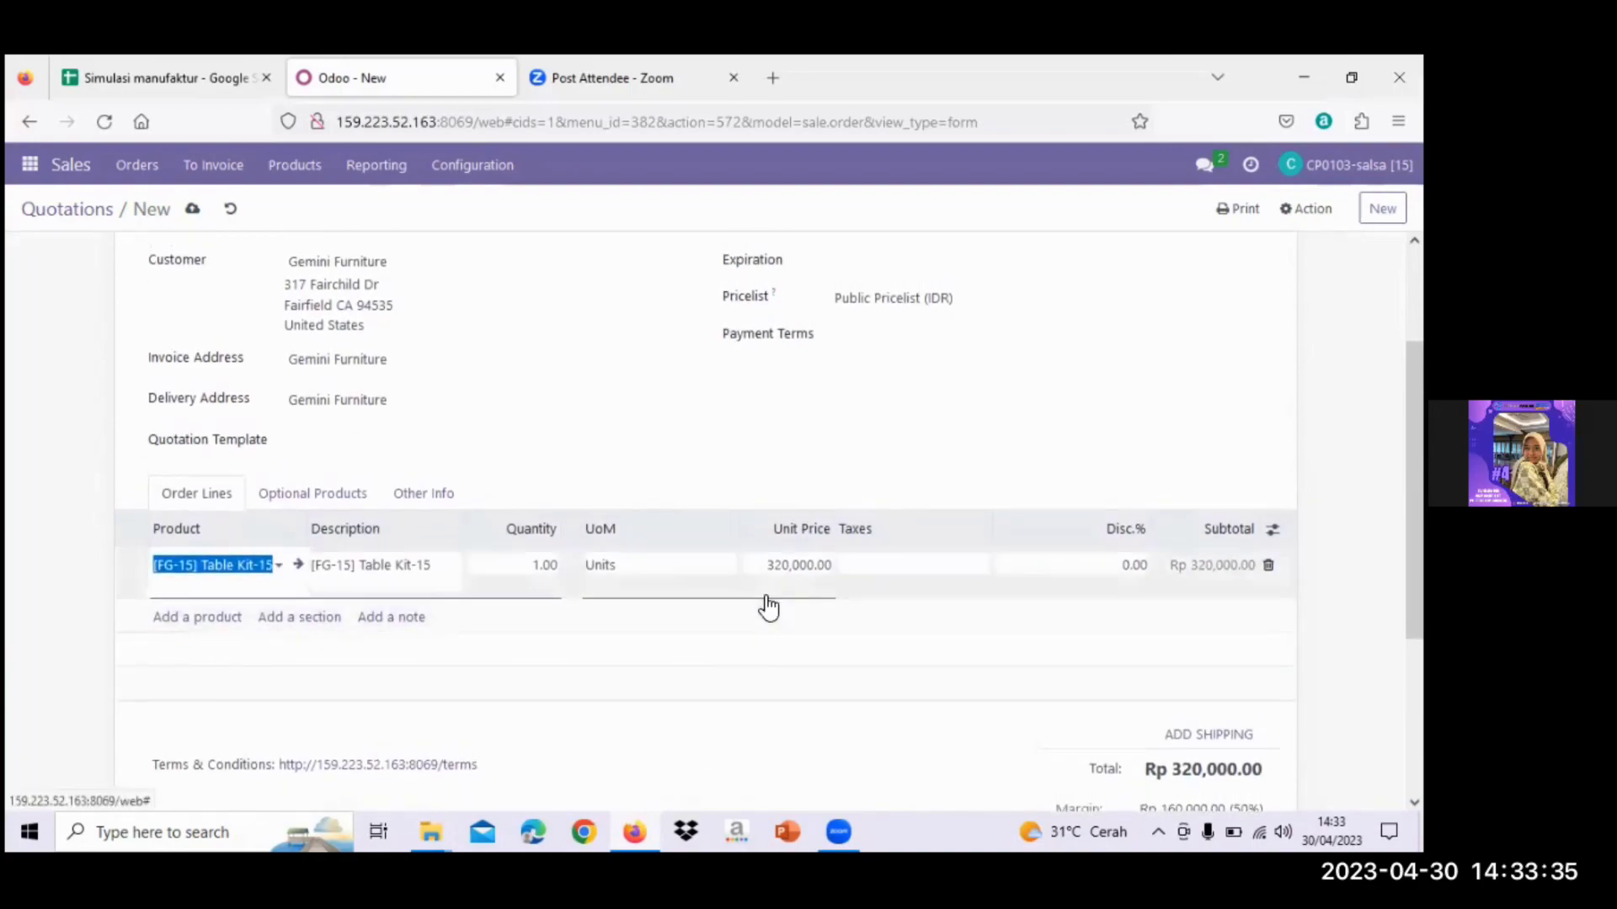
click(533, 564)
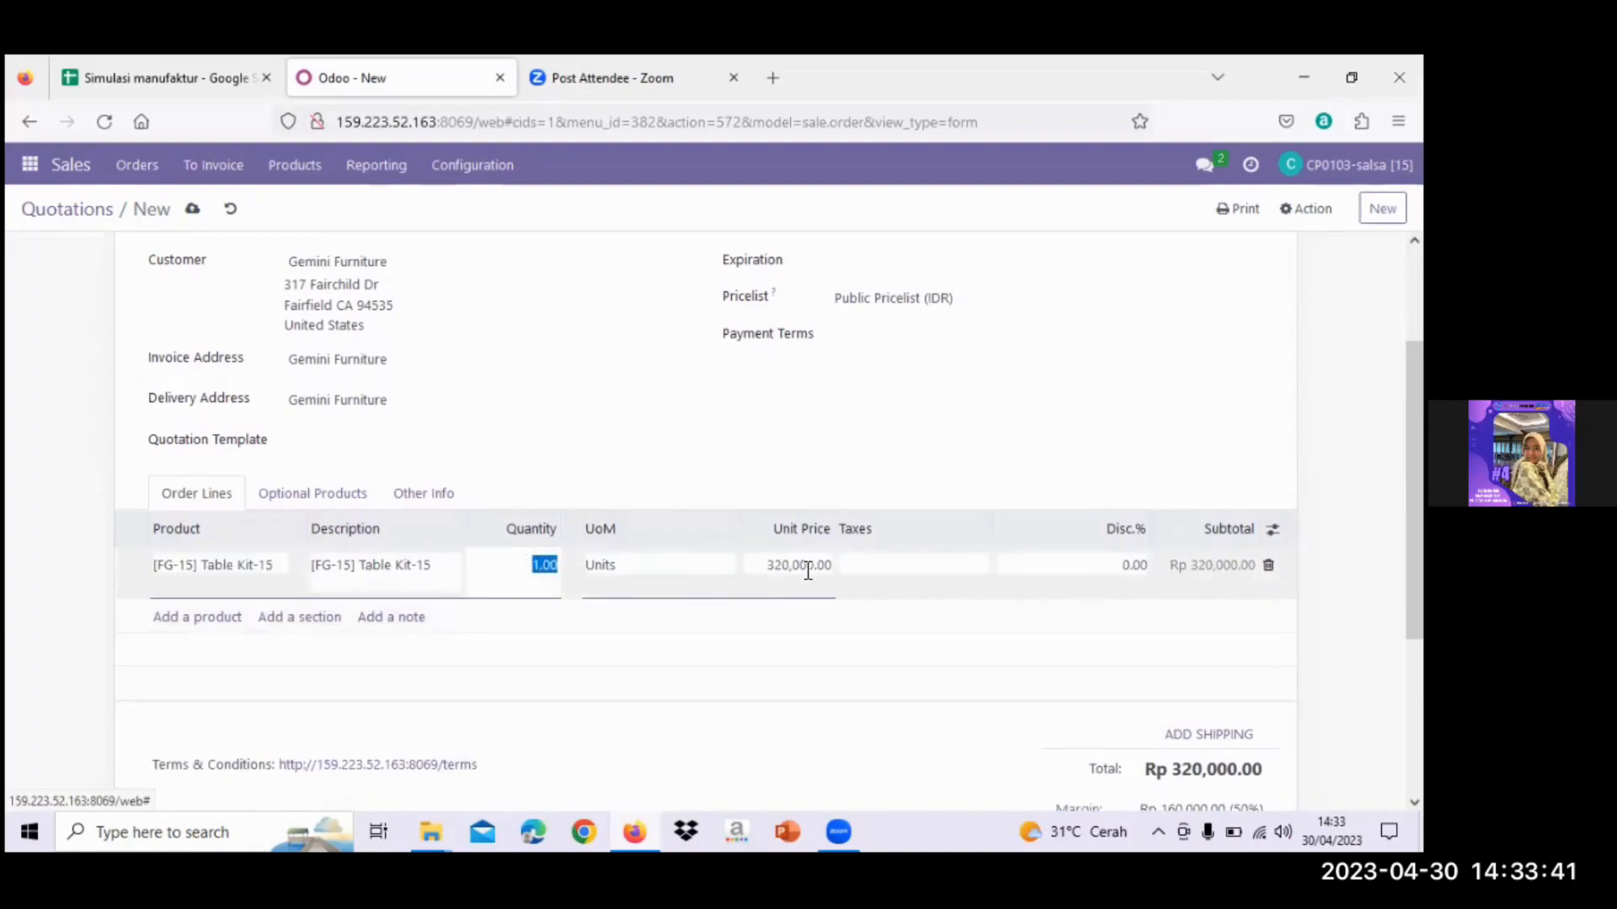
click(898, 566)
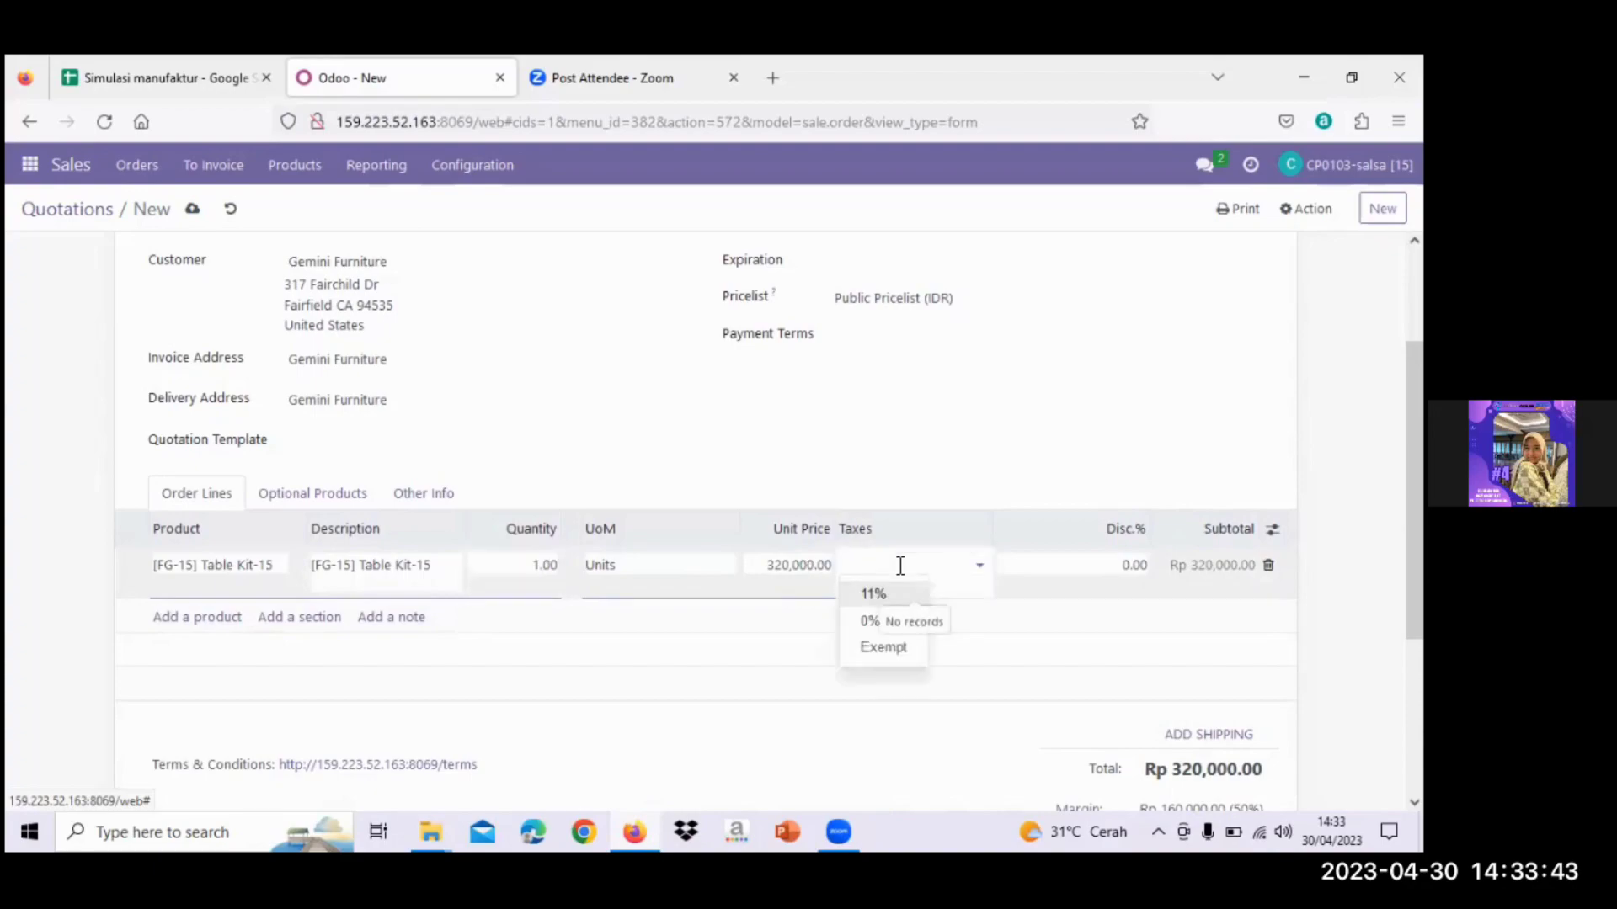
click(894, 595)
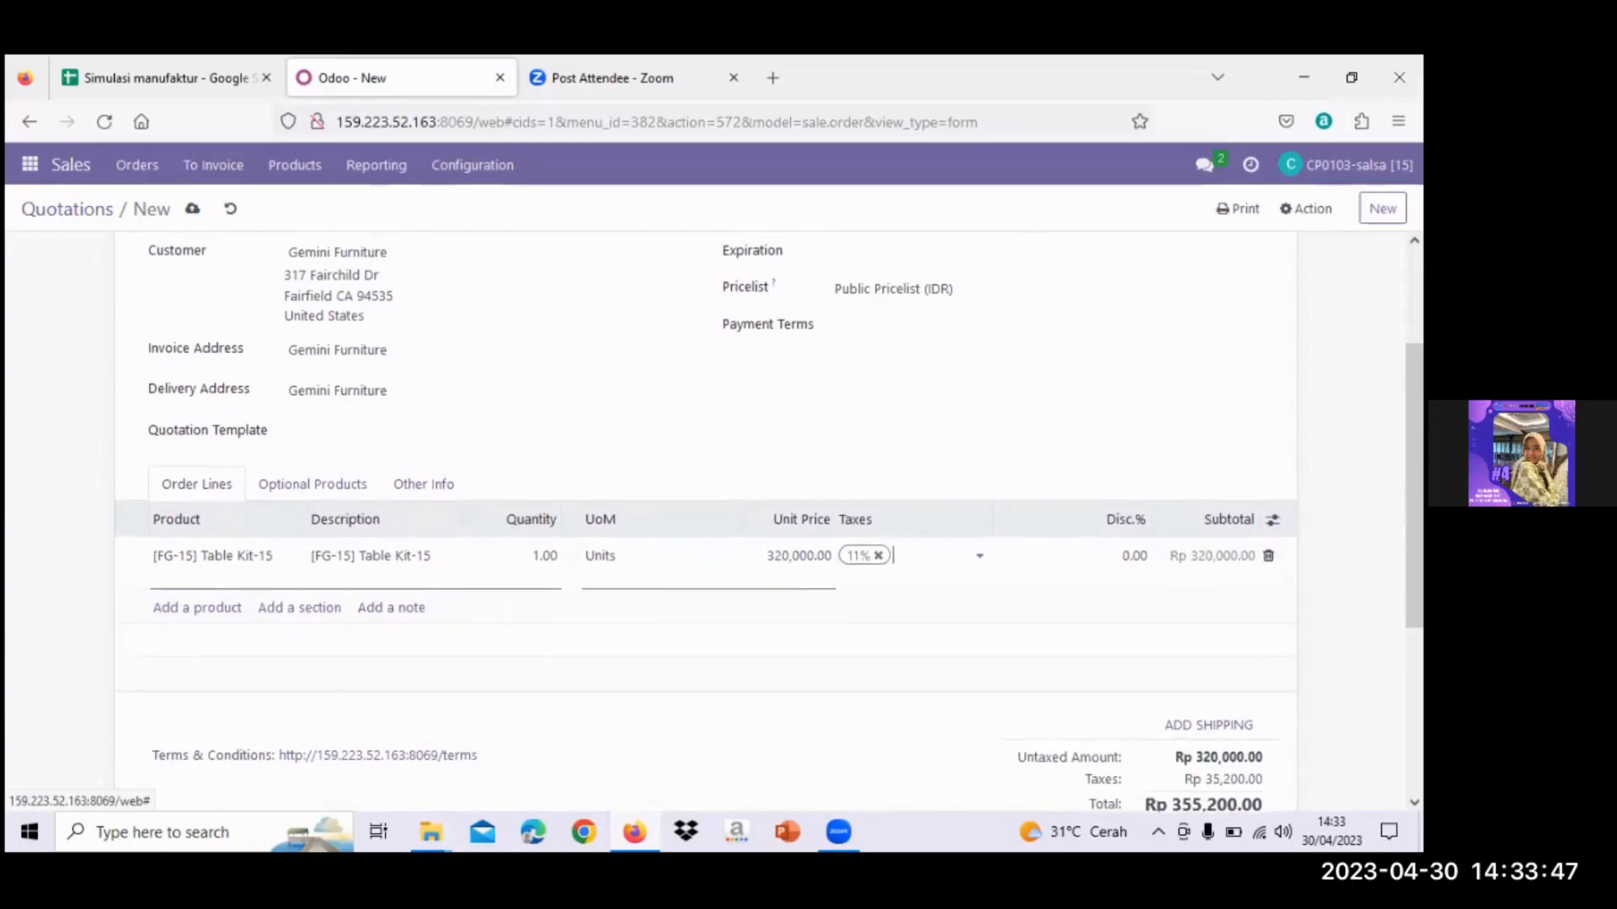
scroll(706, 522, up, 1)
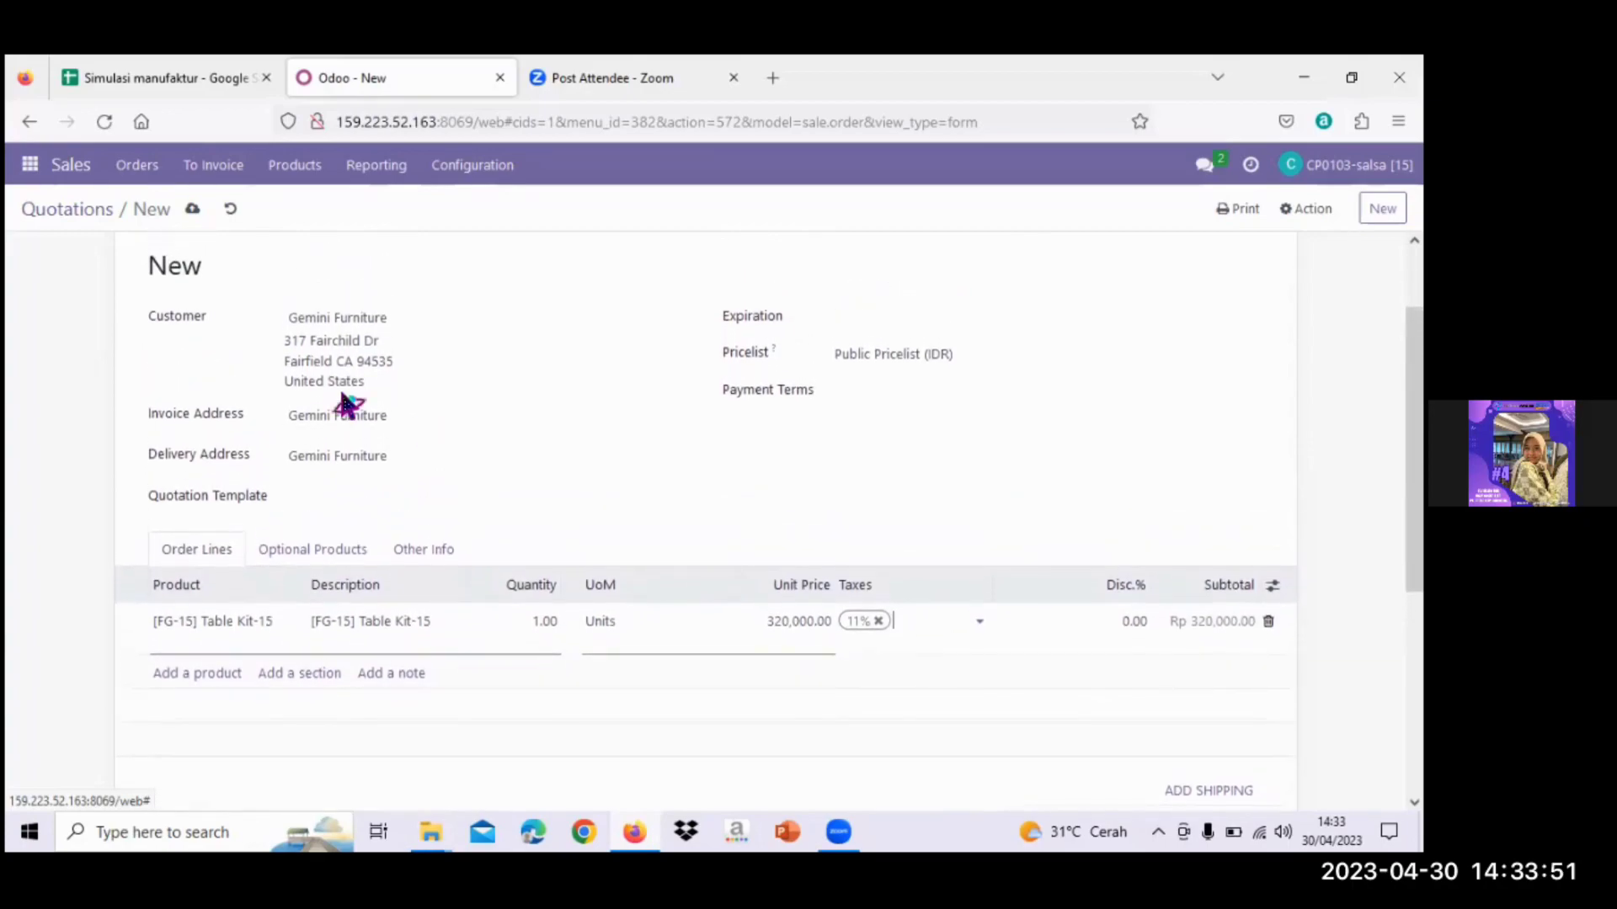
scroll(346, 404, up, 3)
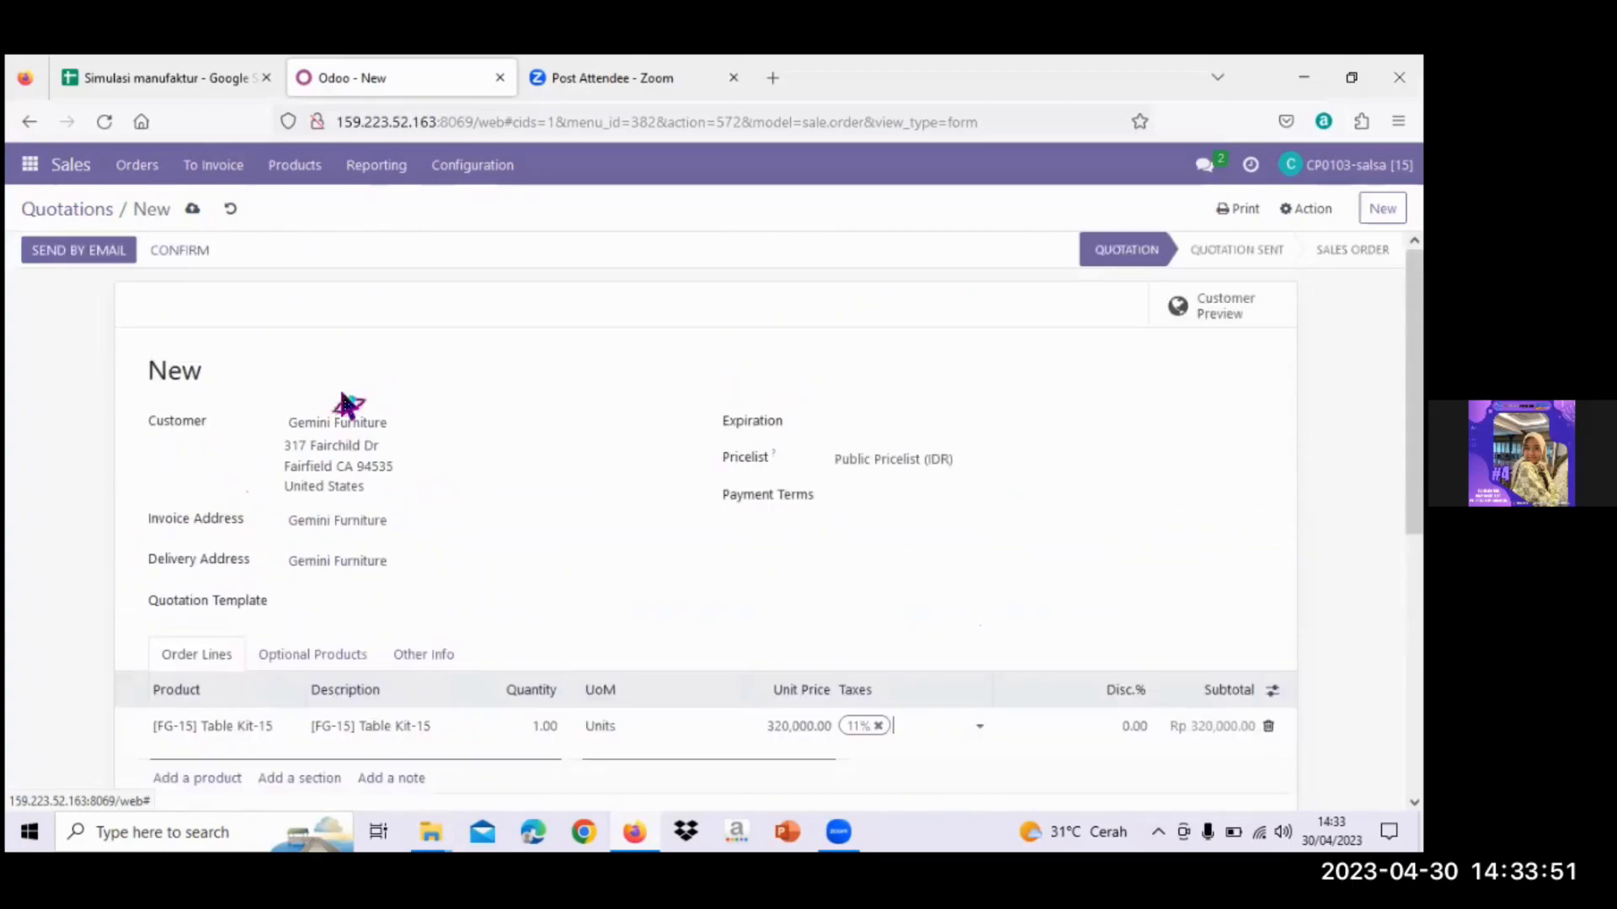
- Save quotation S00309 and confirm it as a sales order
click(194, 212)
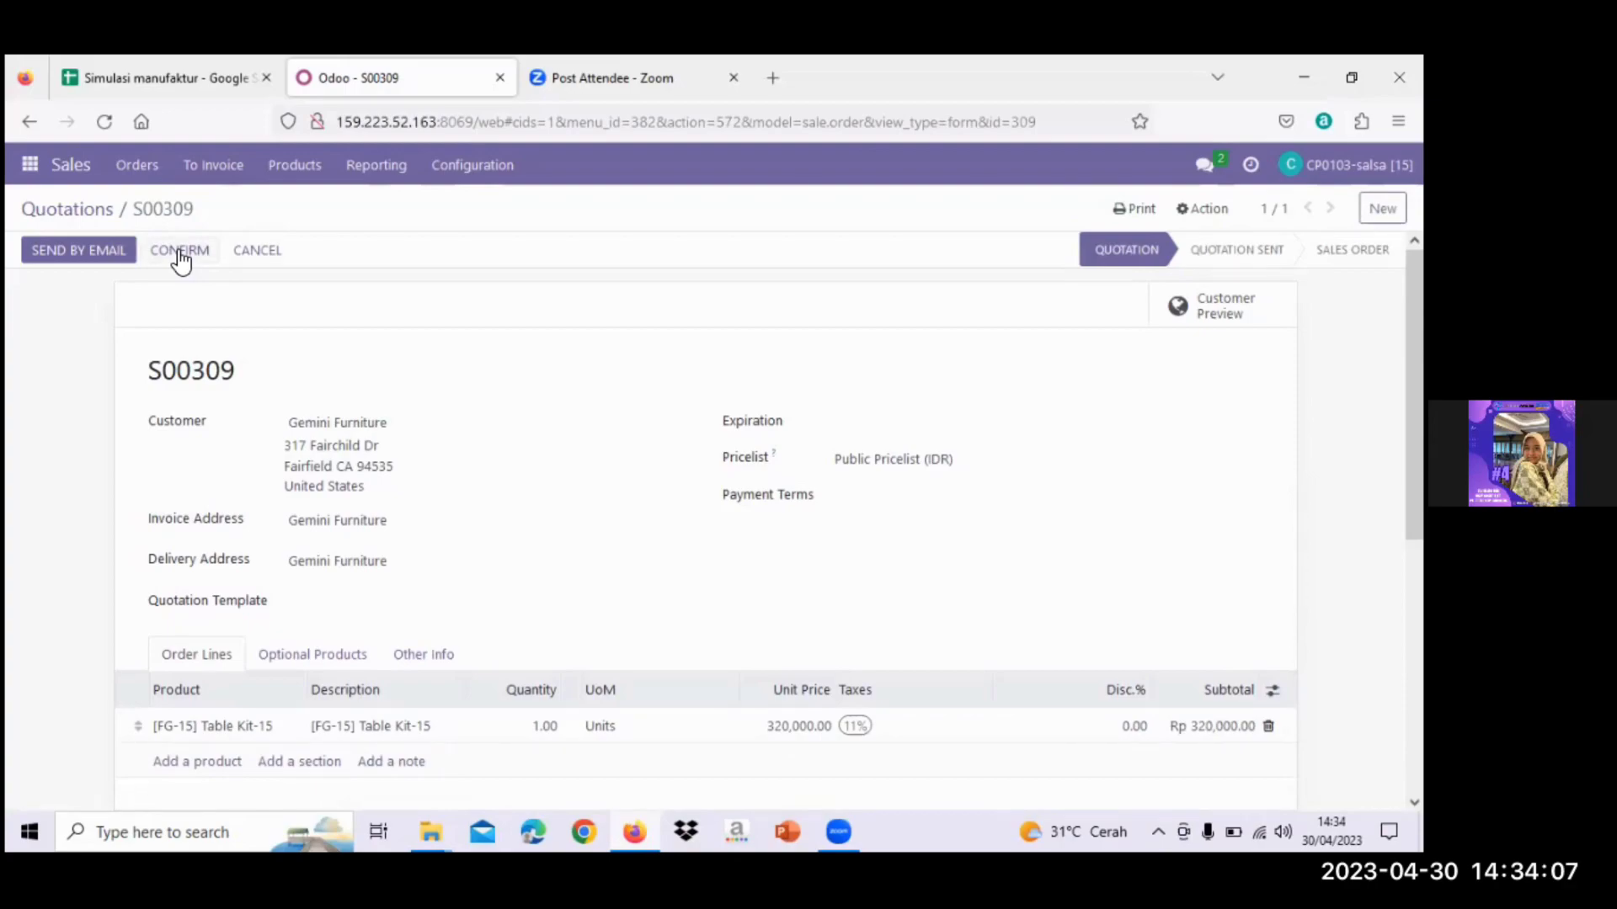
click(180, 255)
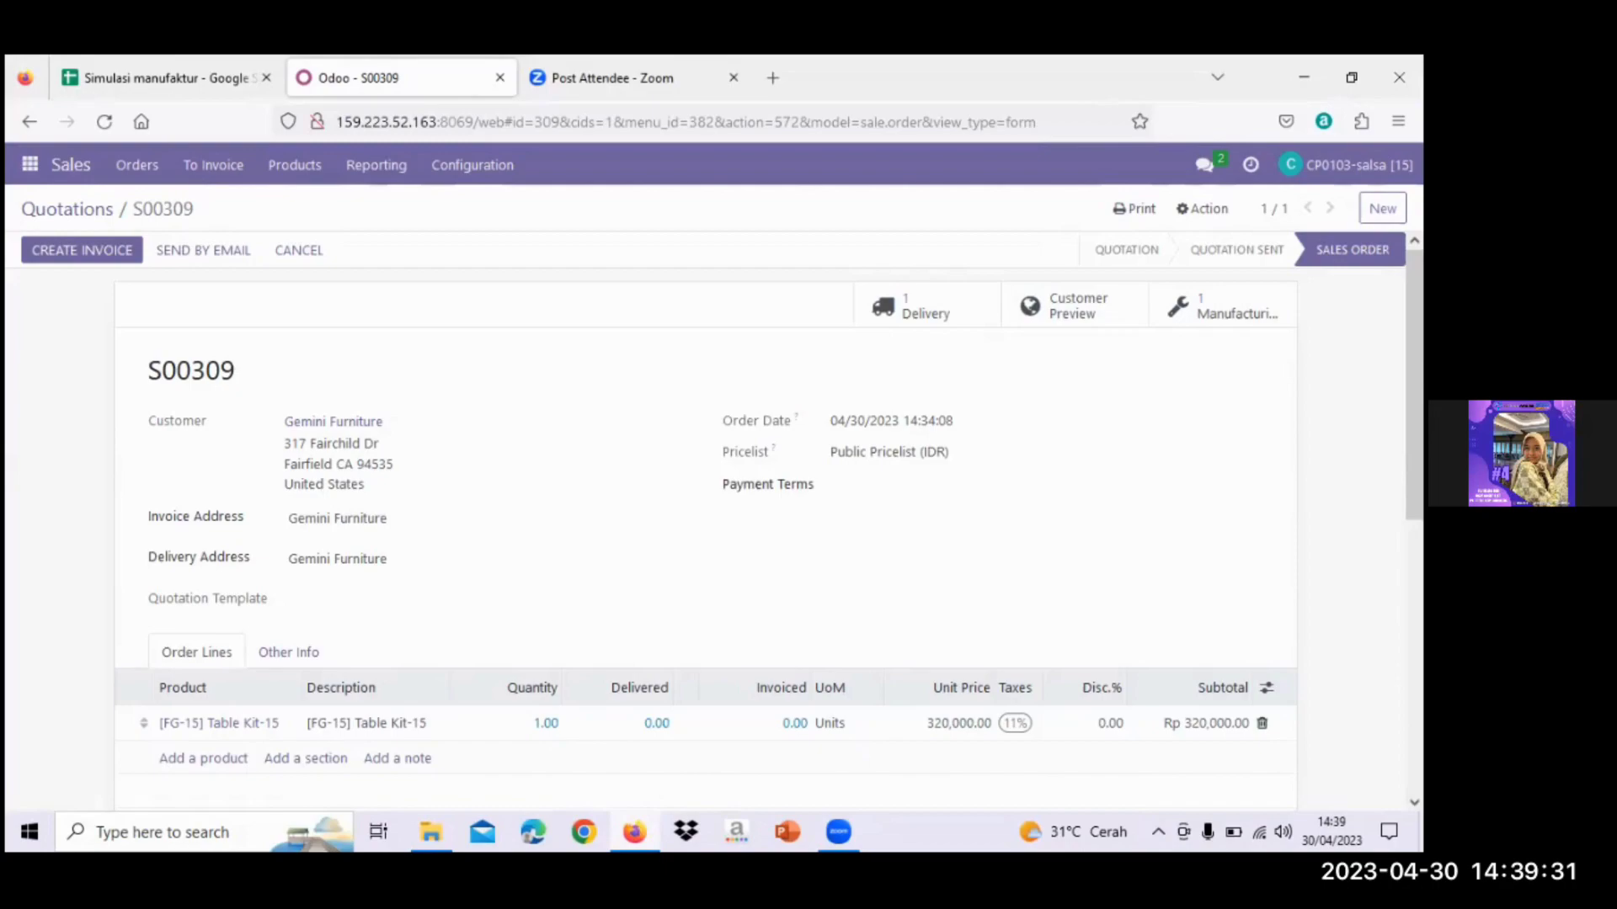
- Open delivery WH/OUT/00250 from S00309 and review its Table Top-15 operation
click(876, 330)
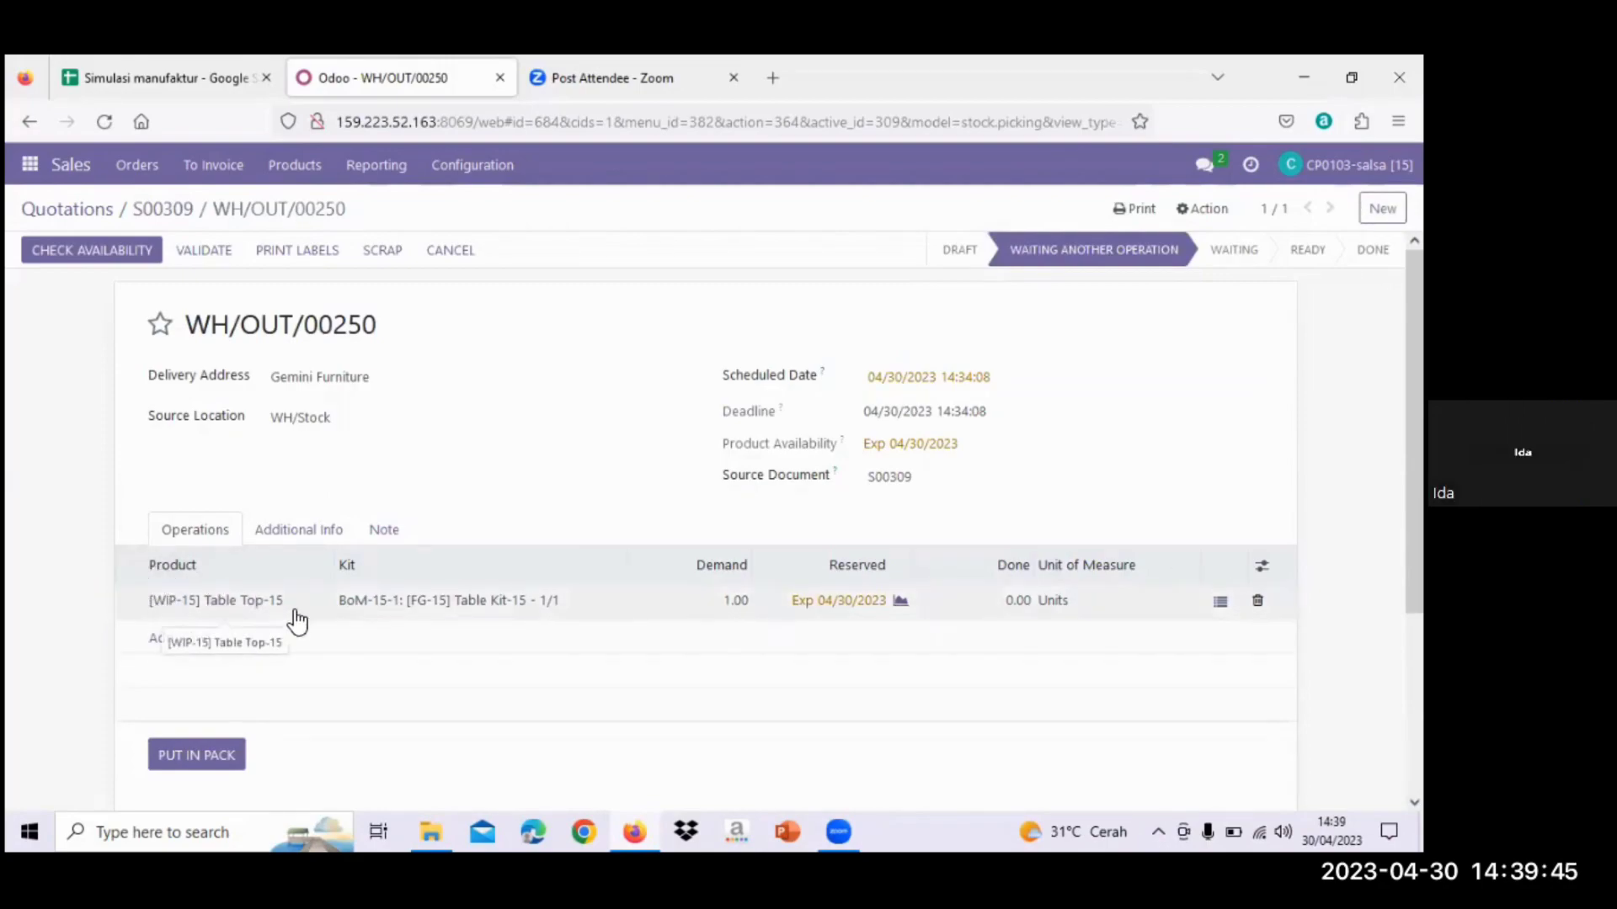
scroll(295, 639, down, 1)
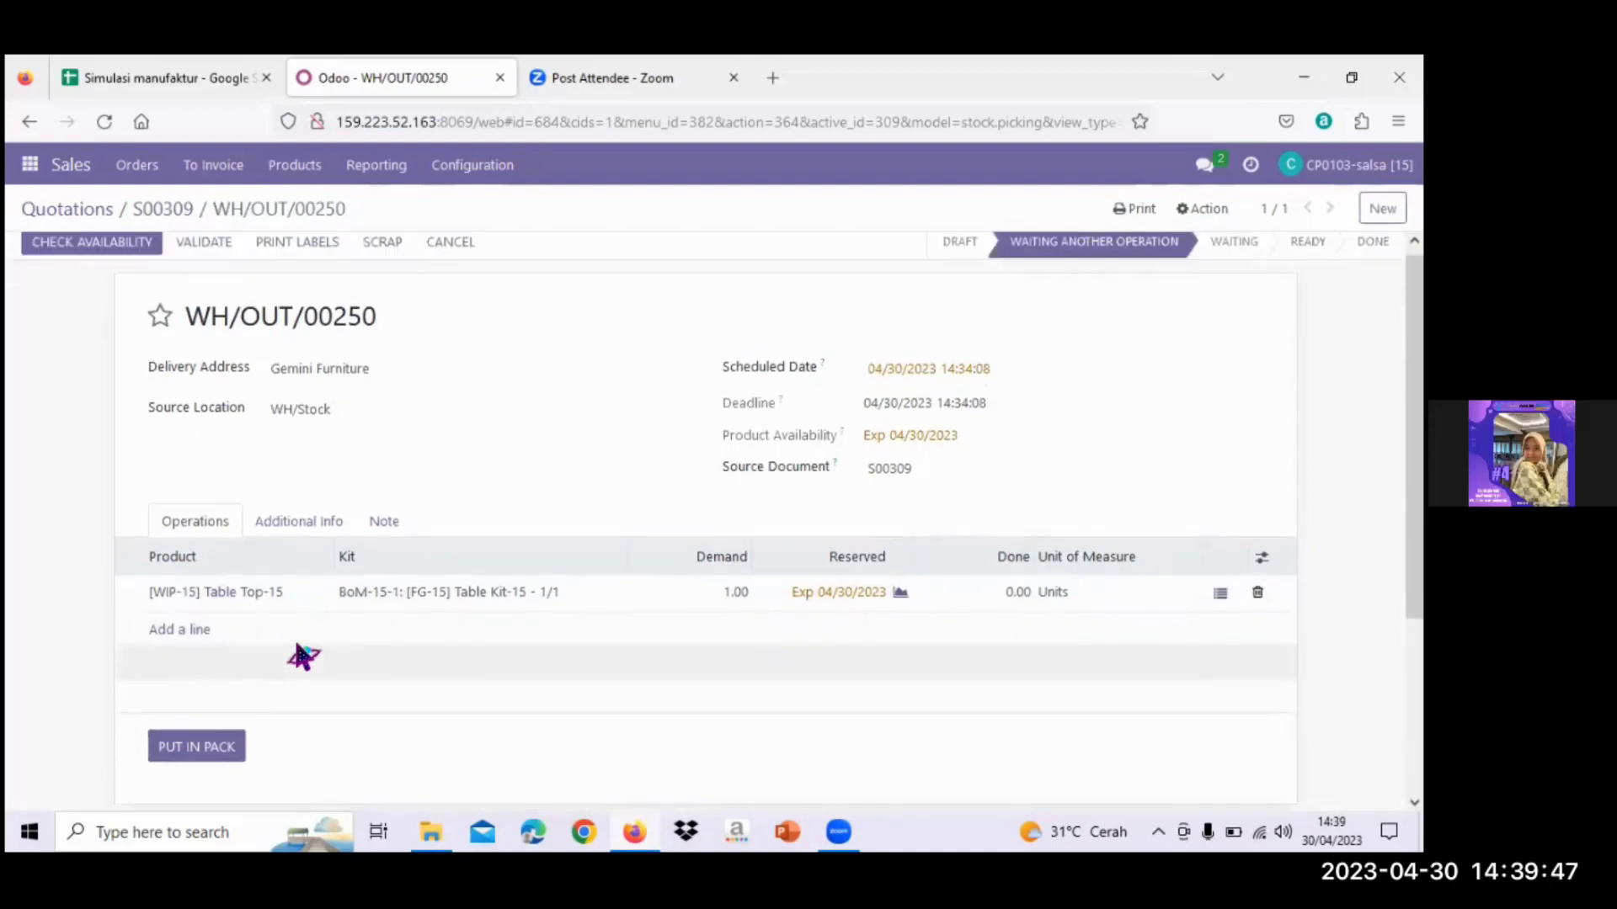
scroll(297, 645, up, 1)
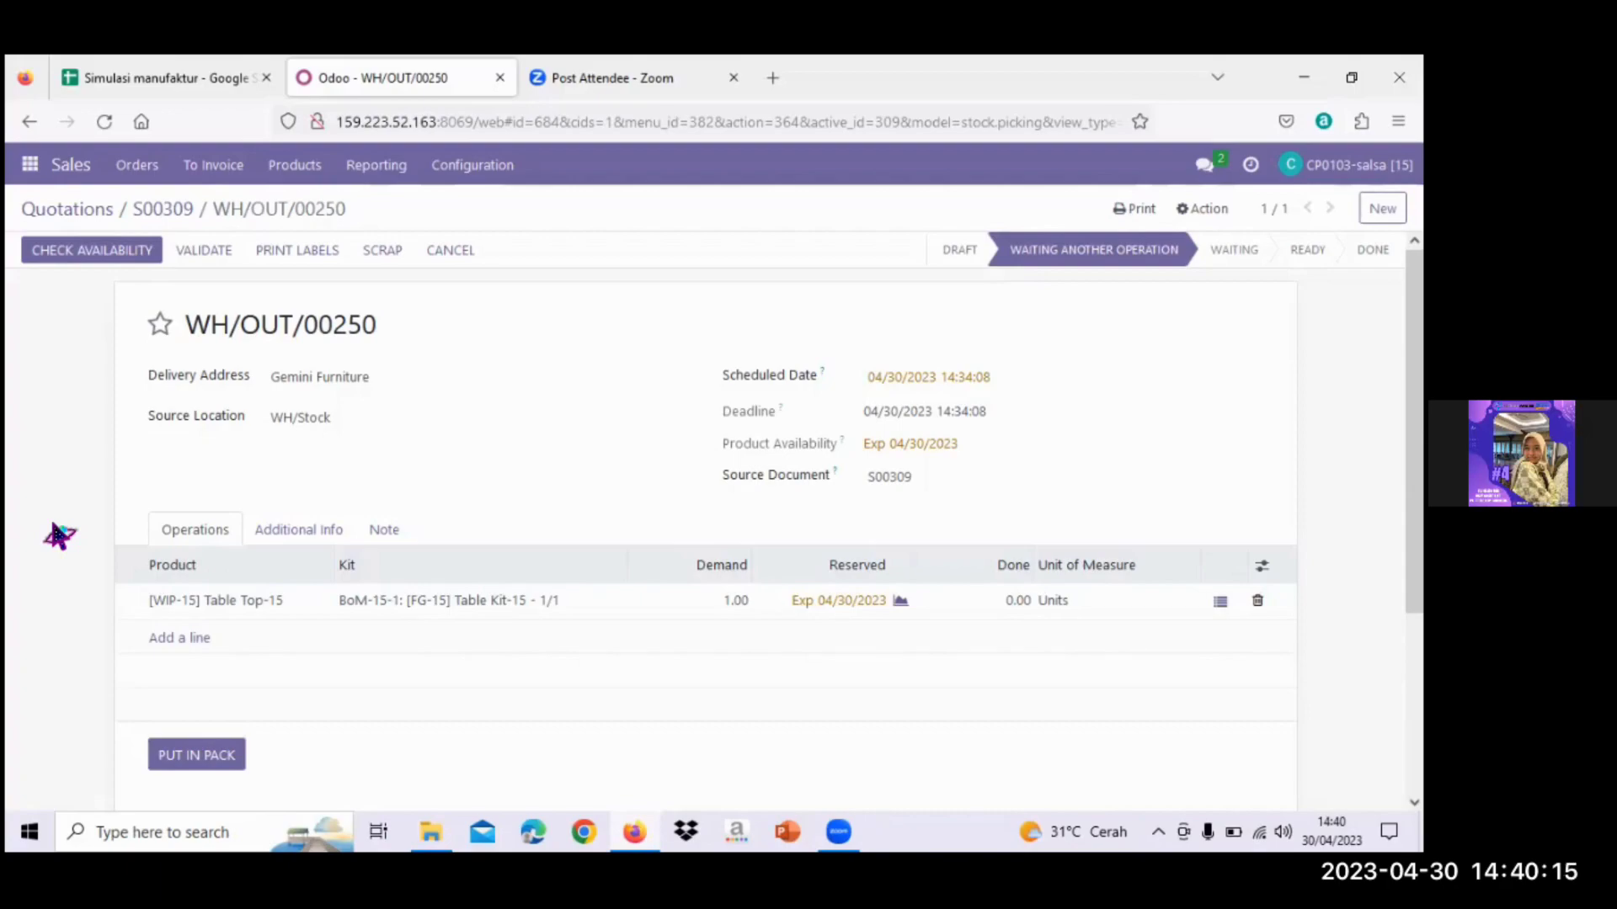
- In Discuss, start a direct message with the colleague found by searching their name
click(29, 165)
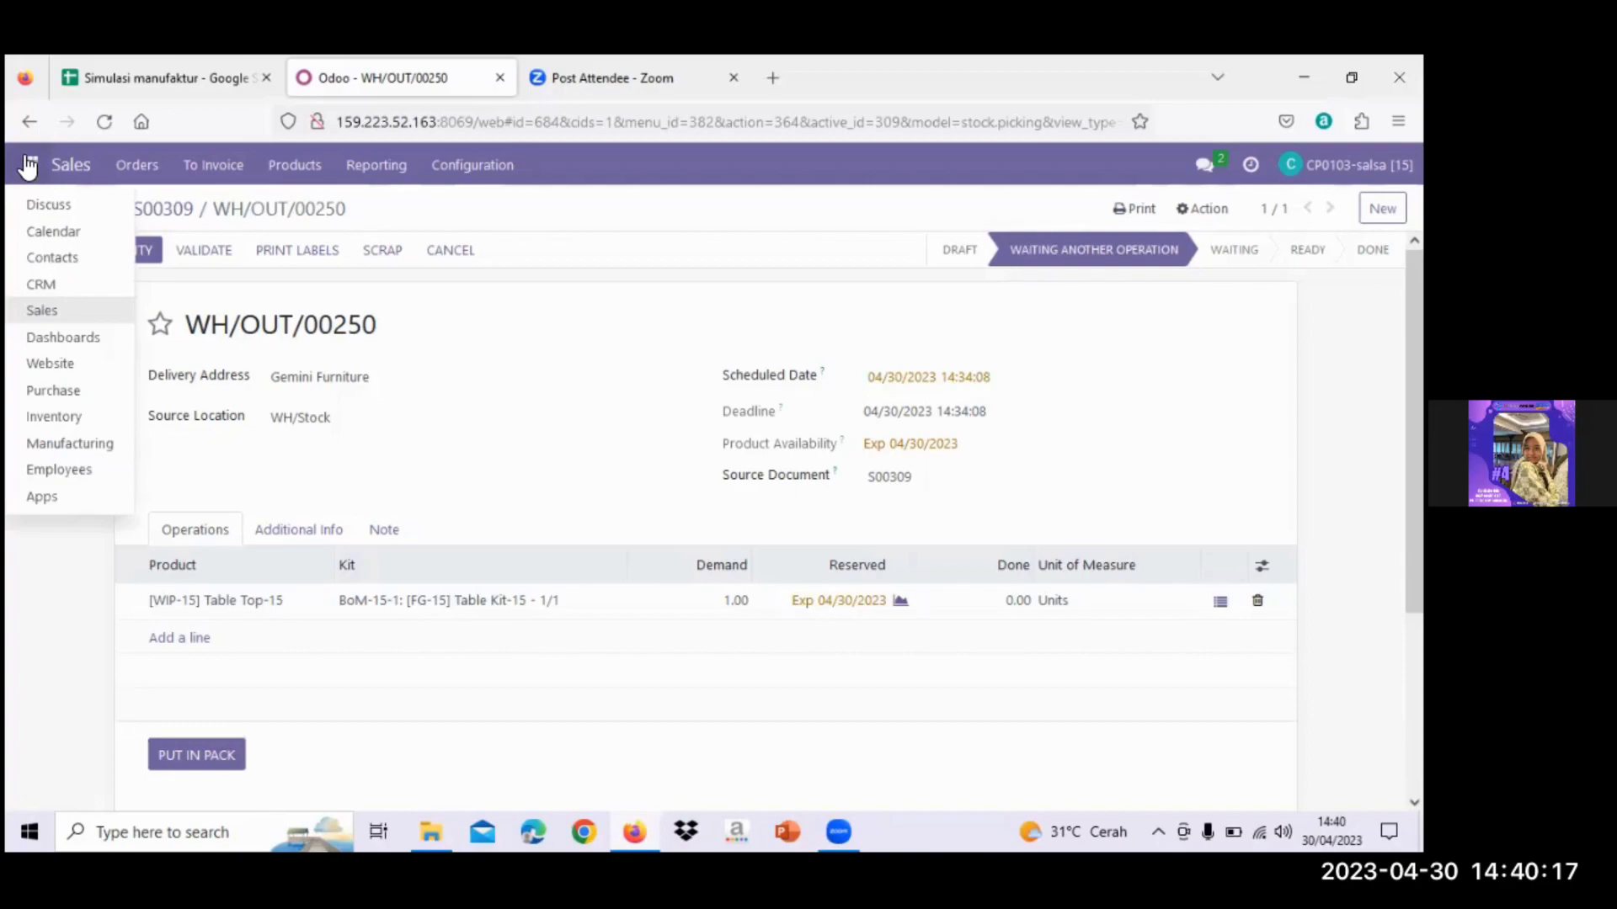
click(55, 206)
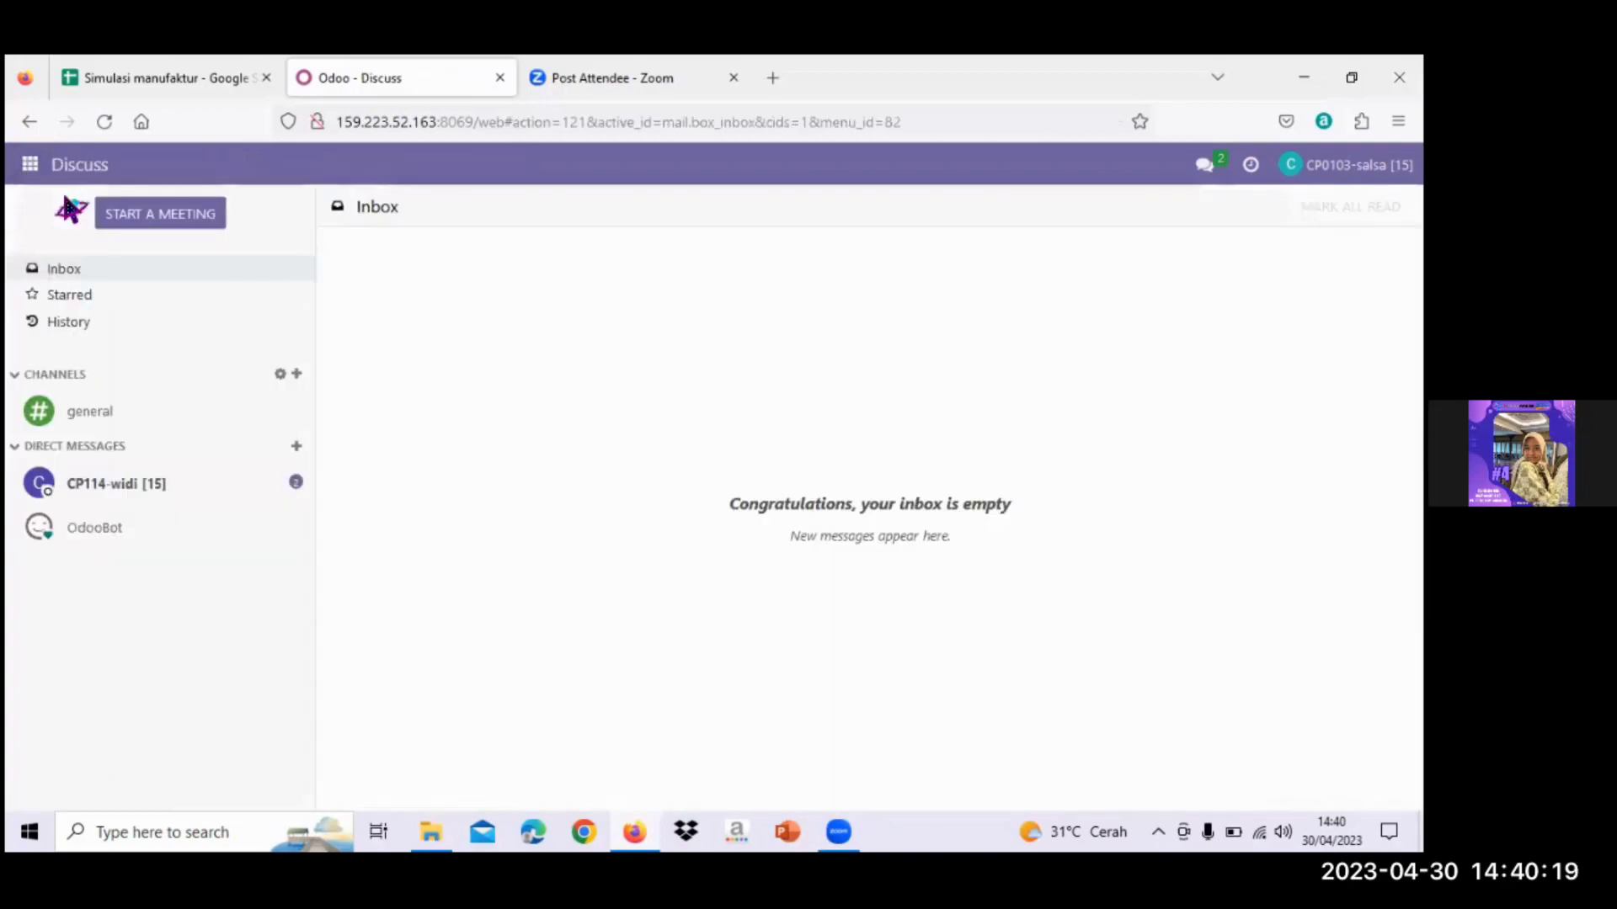
click(297, 449)
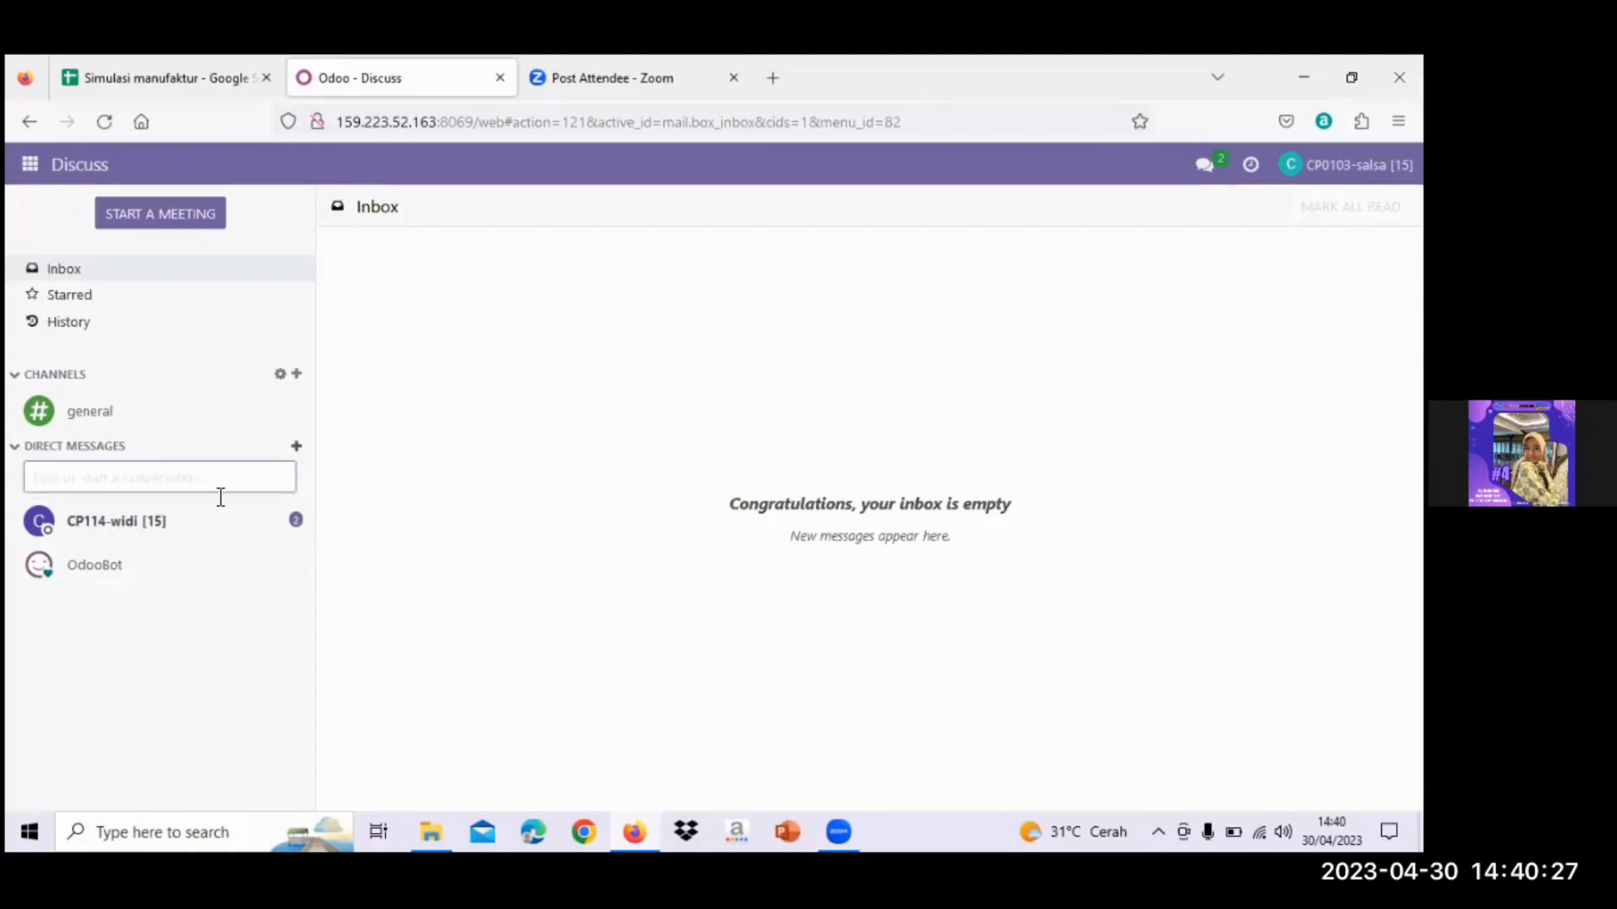
text(auloa)
drag(72, 478, 54, 481)
text(ia)
click(127, 534)
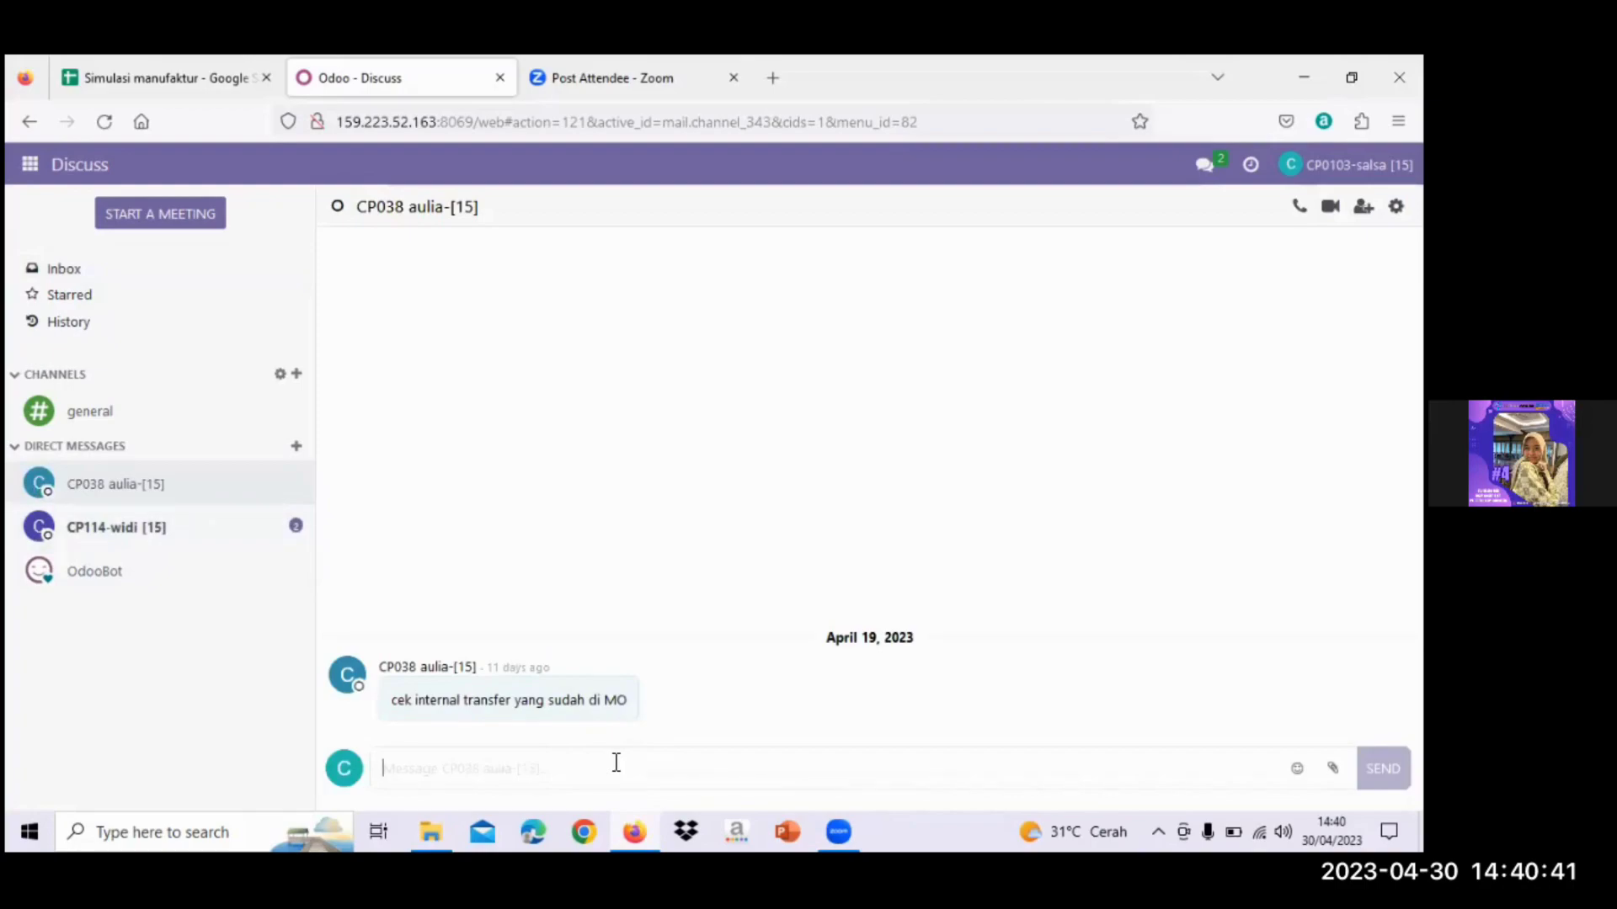
- Send the colleague 'Apakah sudah ada barang masuk?', noting one item must be produced in manufacturing
key(Caps_Lock)
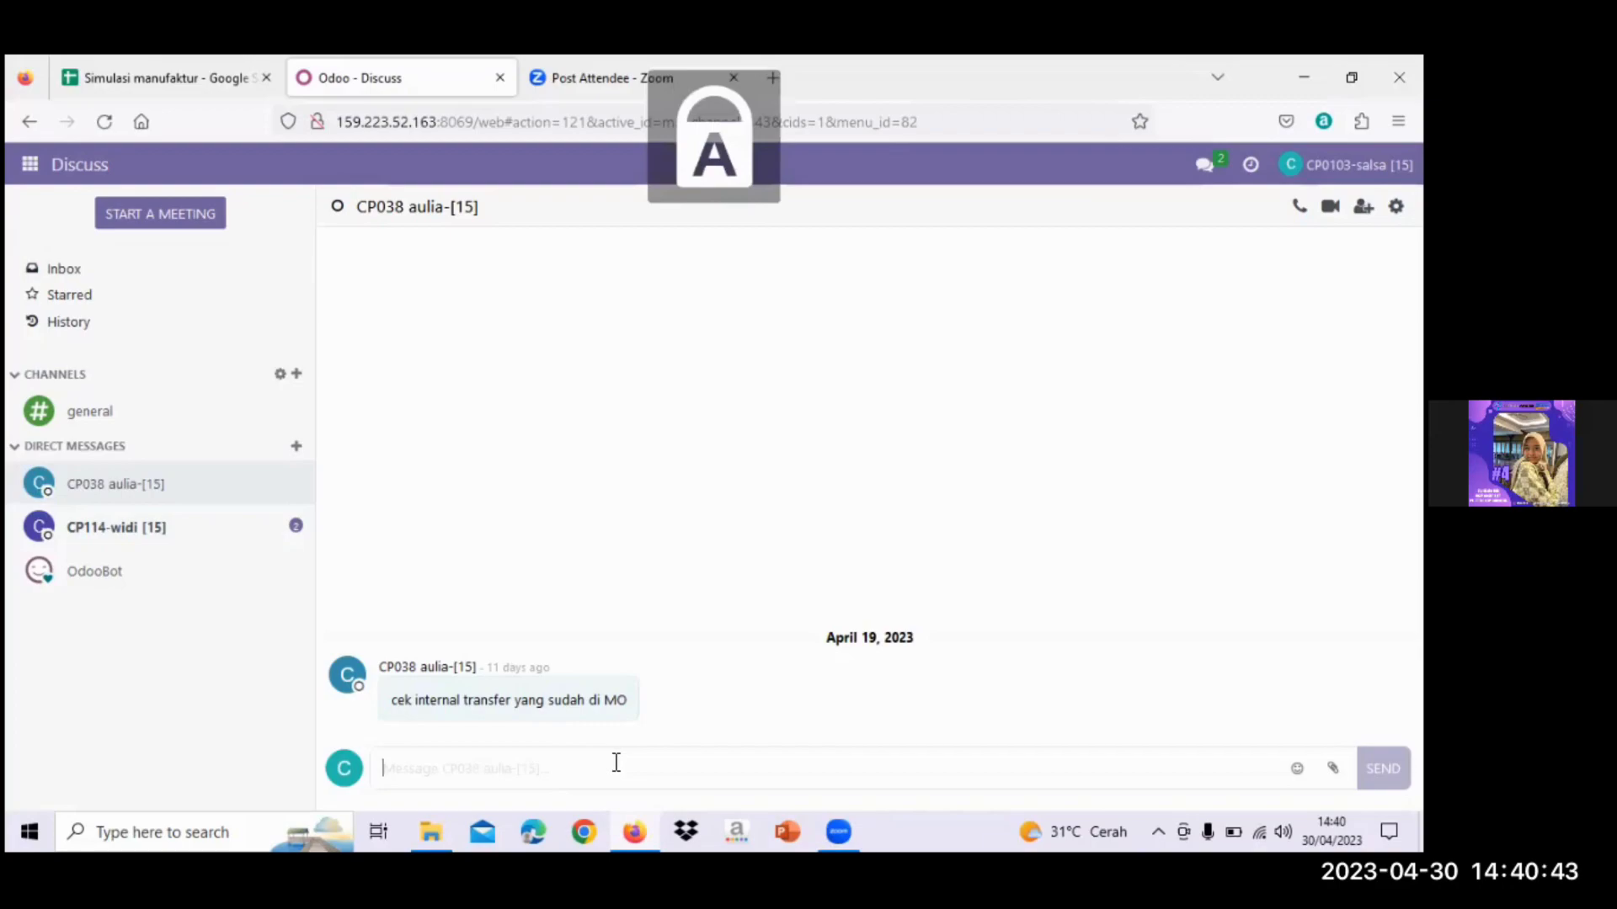
text(A)
key(Caps_Lock)
text(pakah)
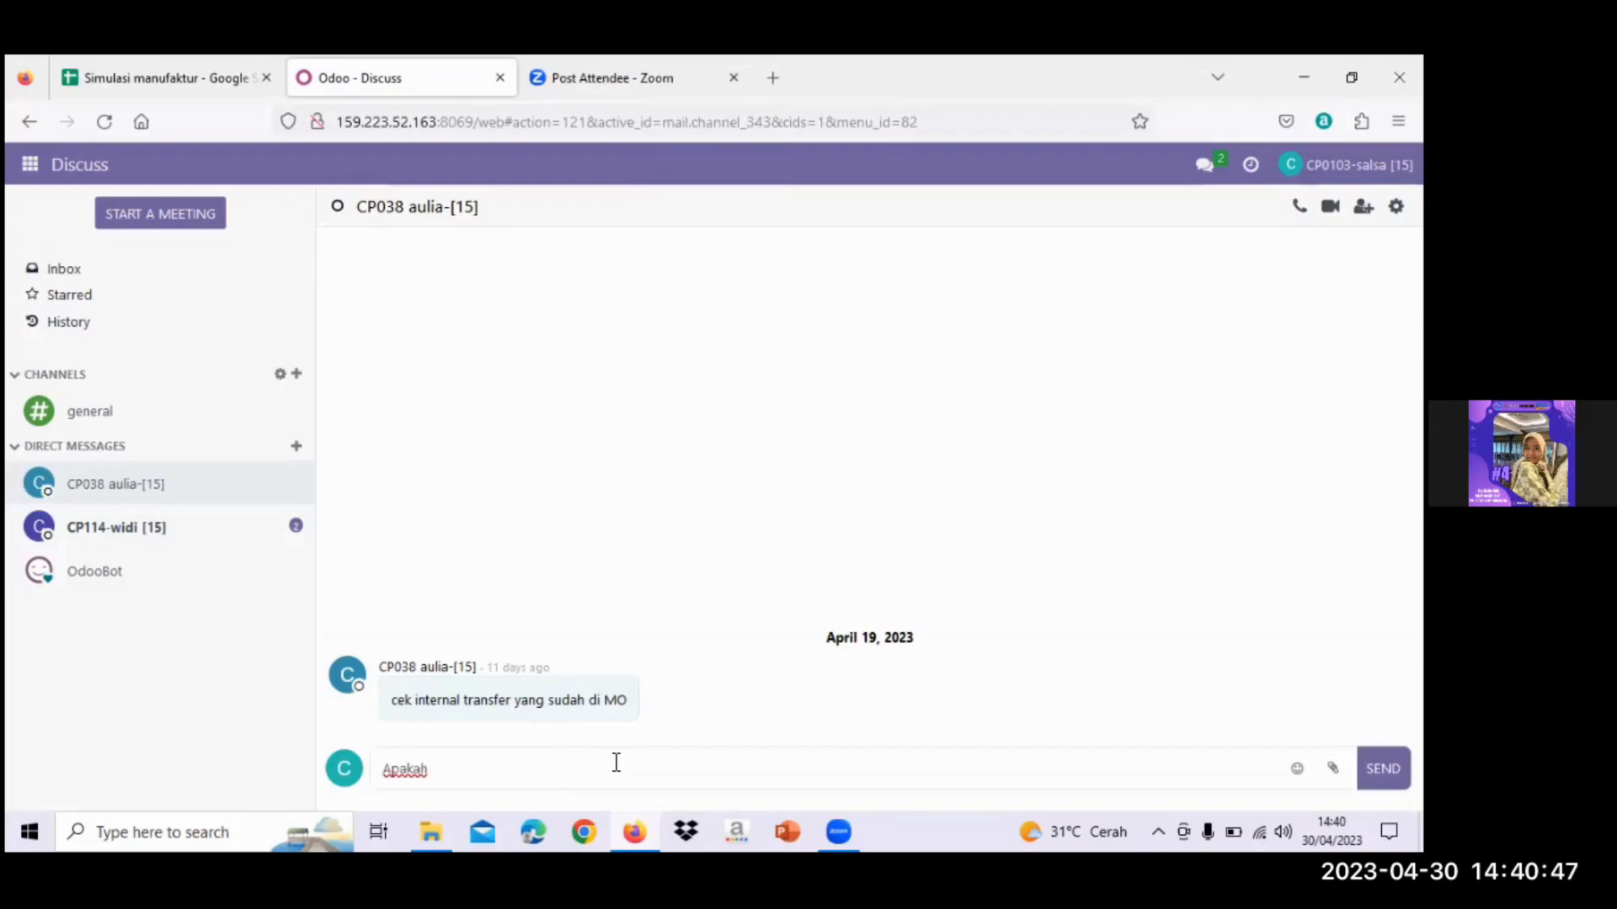
text( sudah ada barang mas)
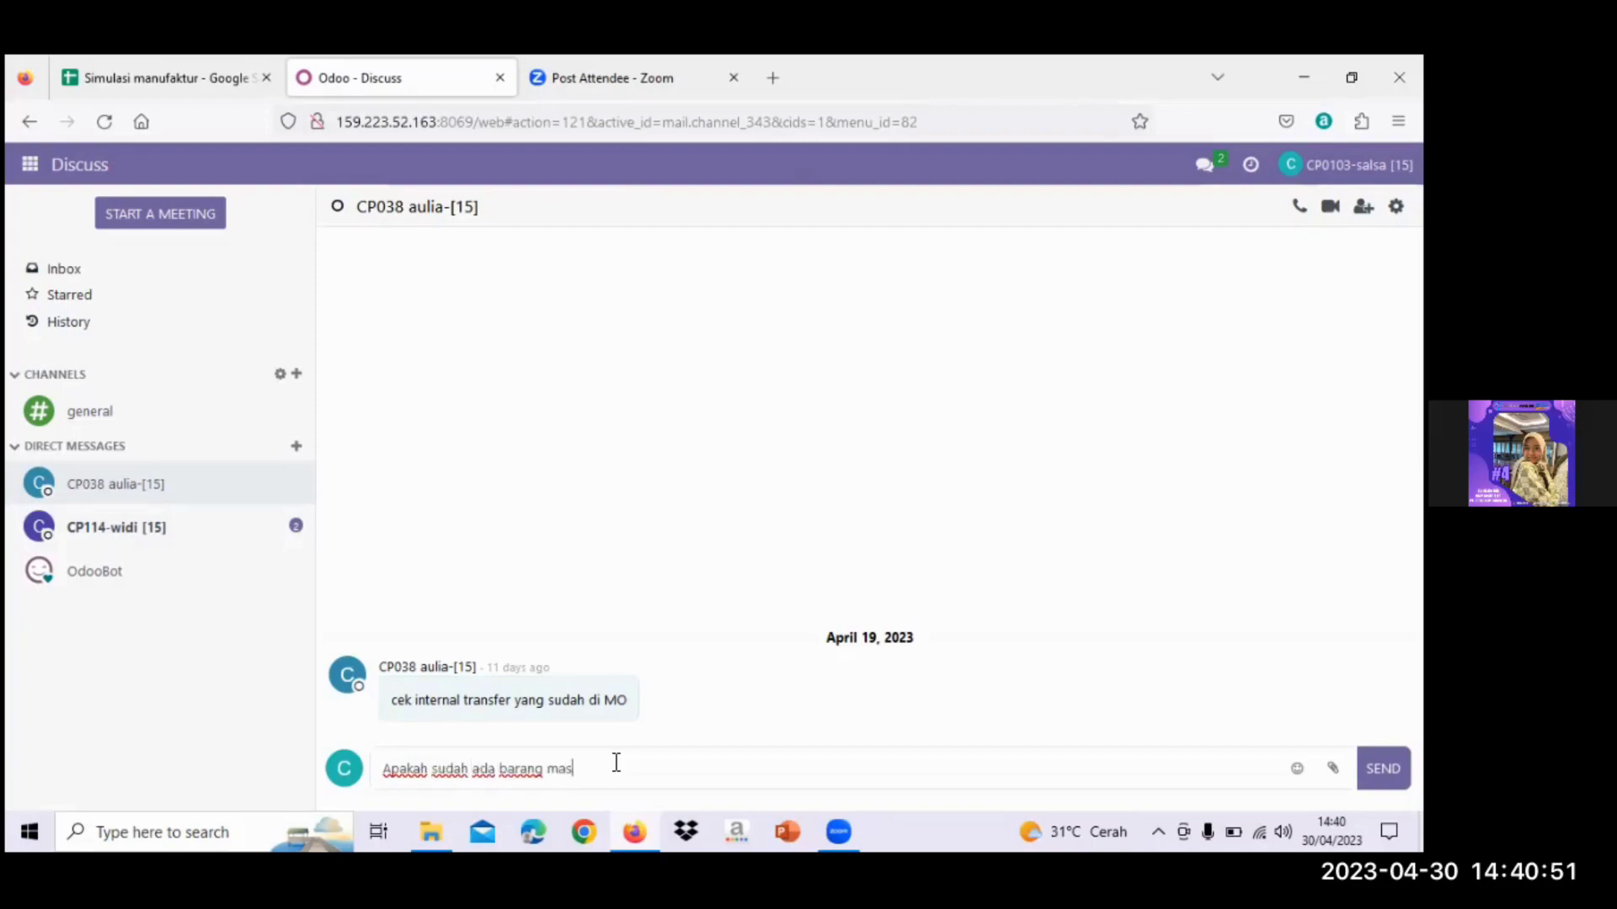
text(uk?)
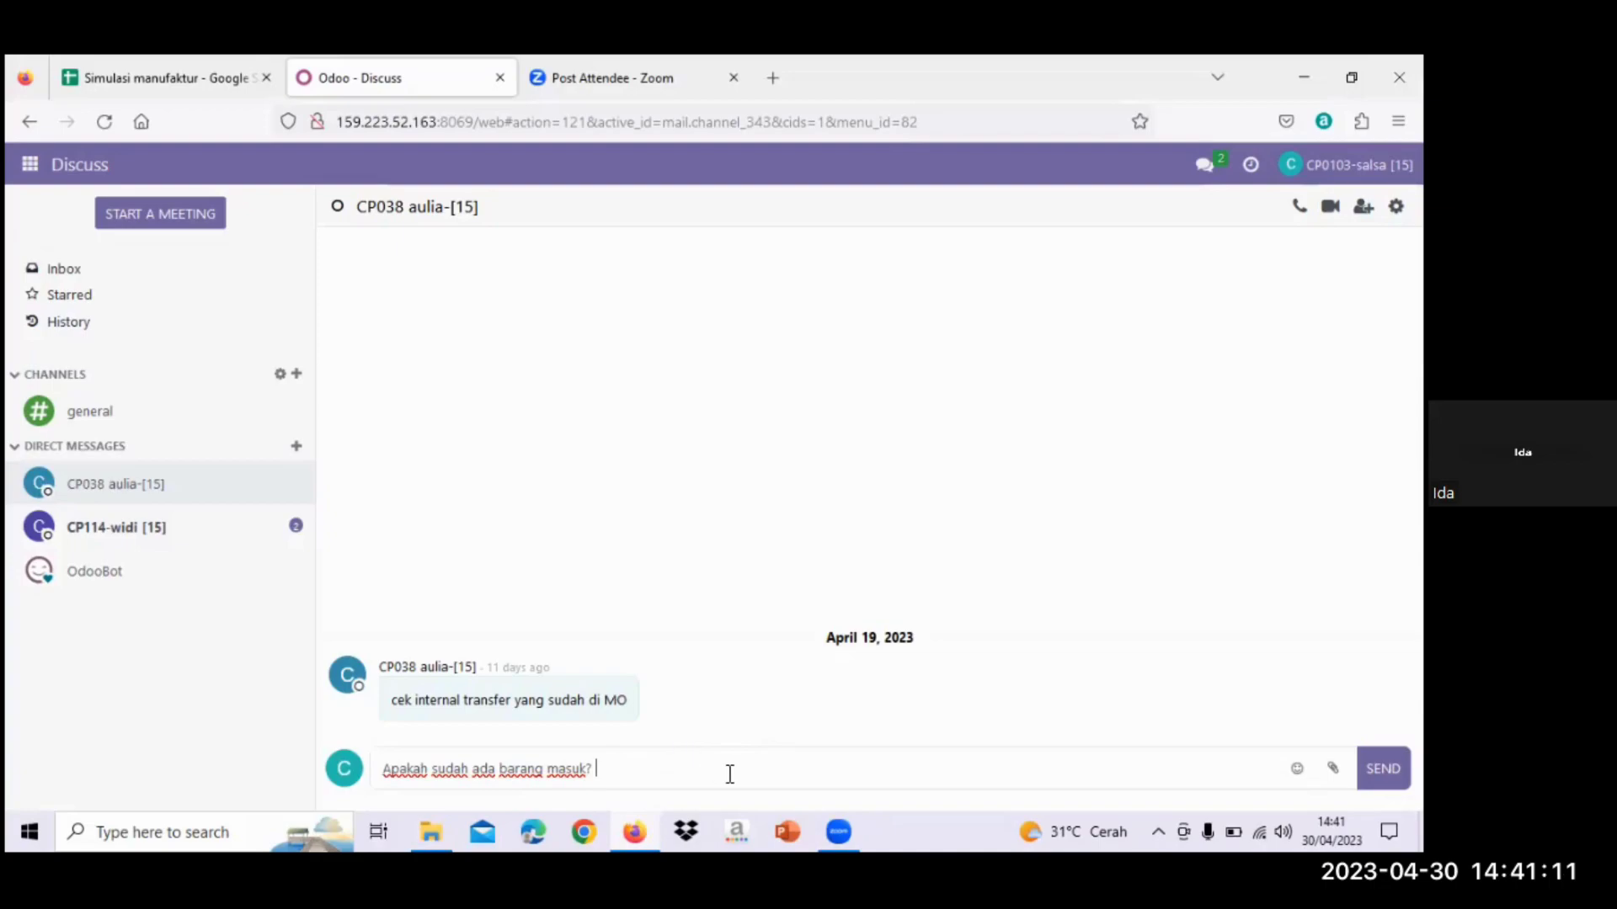
text(T)
key(Caps_Lock)
text(erda)
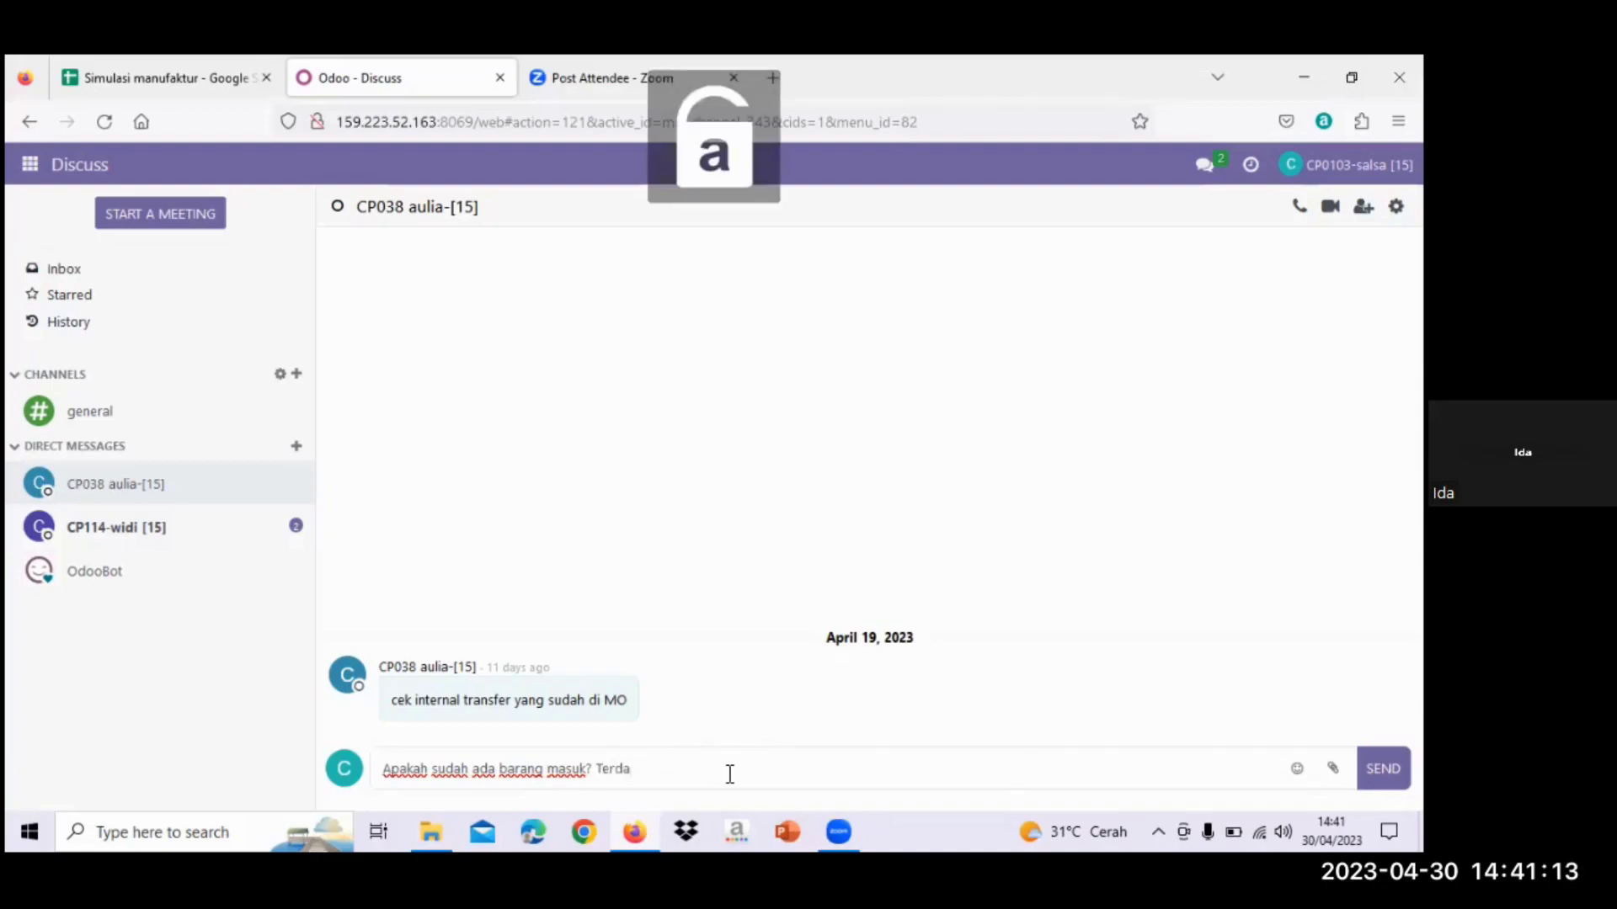
text(pat sa)
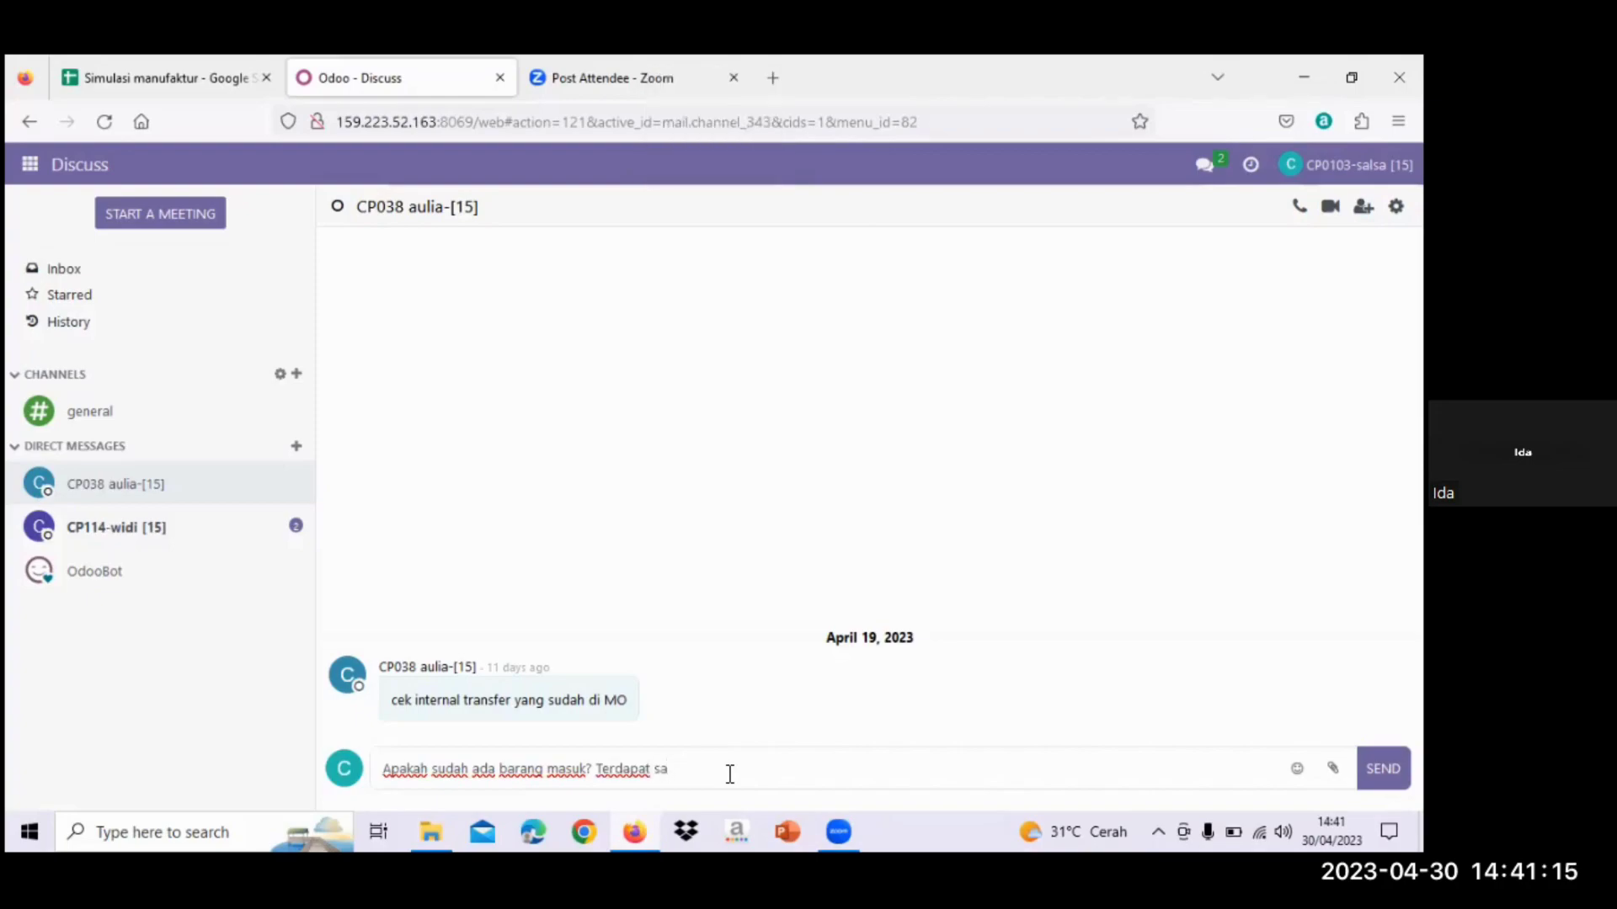
text(tu barang yang harus diproduksi)
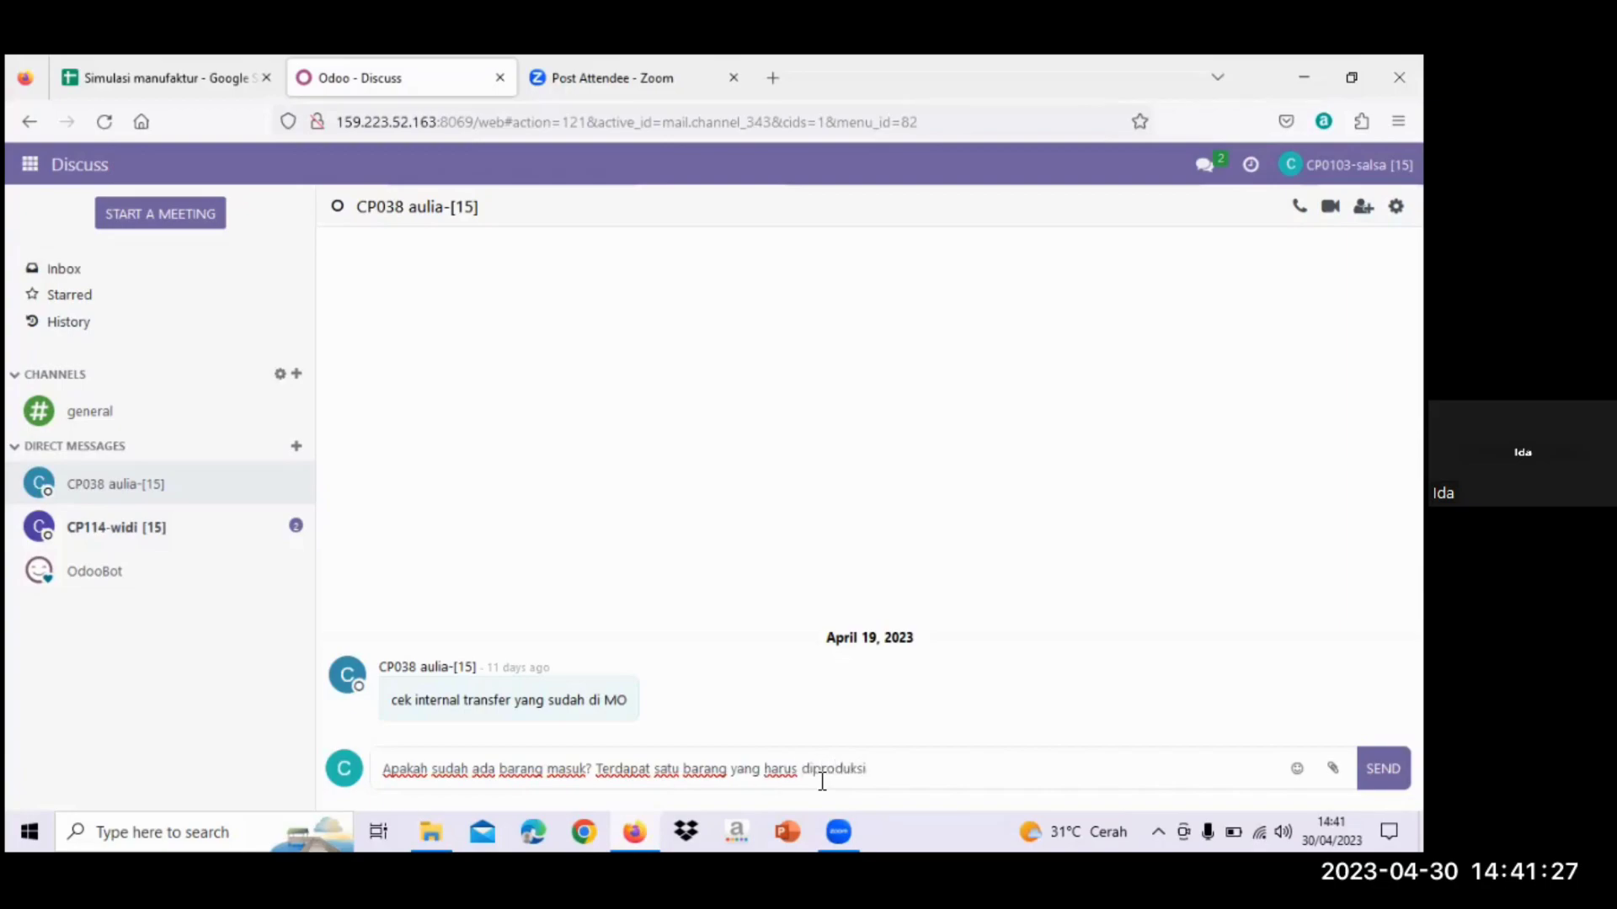
text( di manufaktur. )
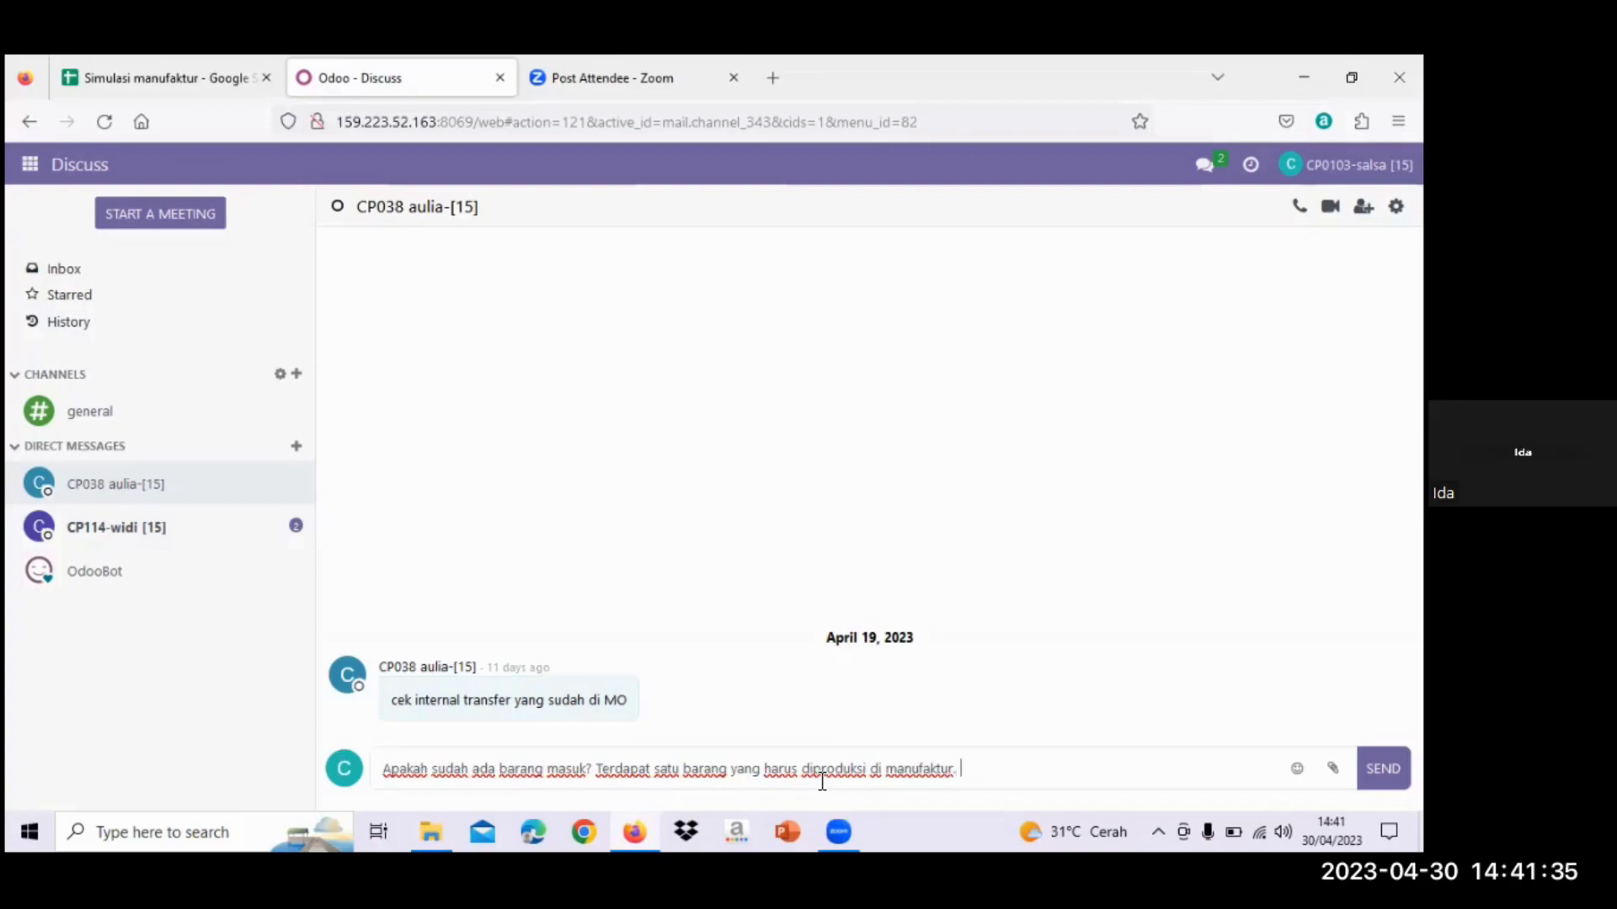
text(Nanti saya )
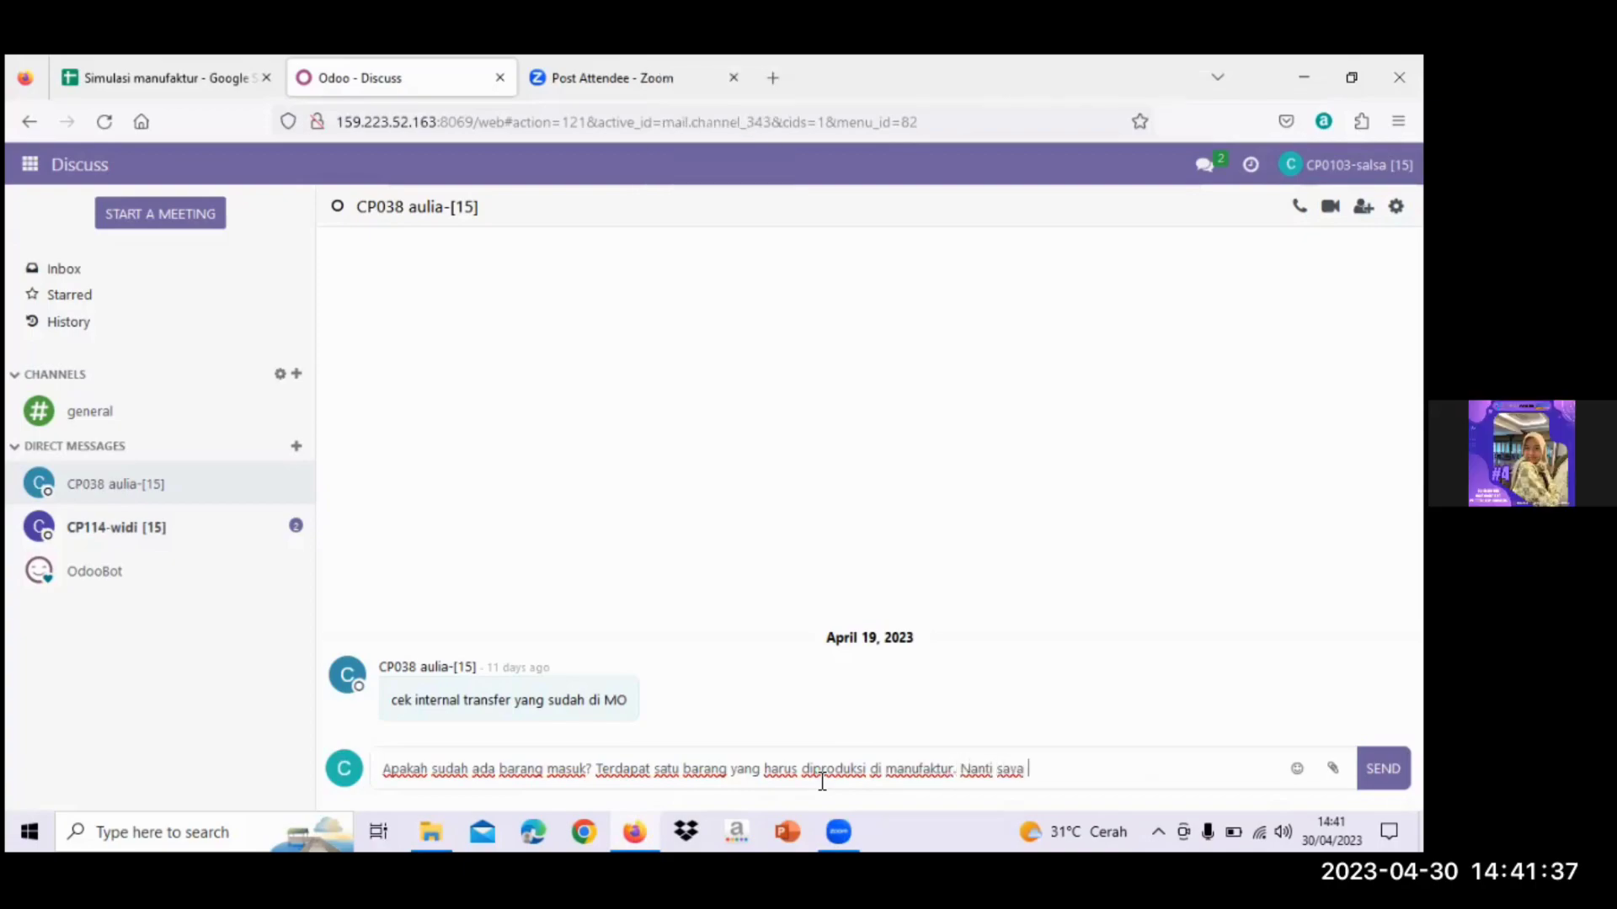
text(akan konfirm ke manuf)
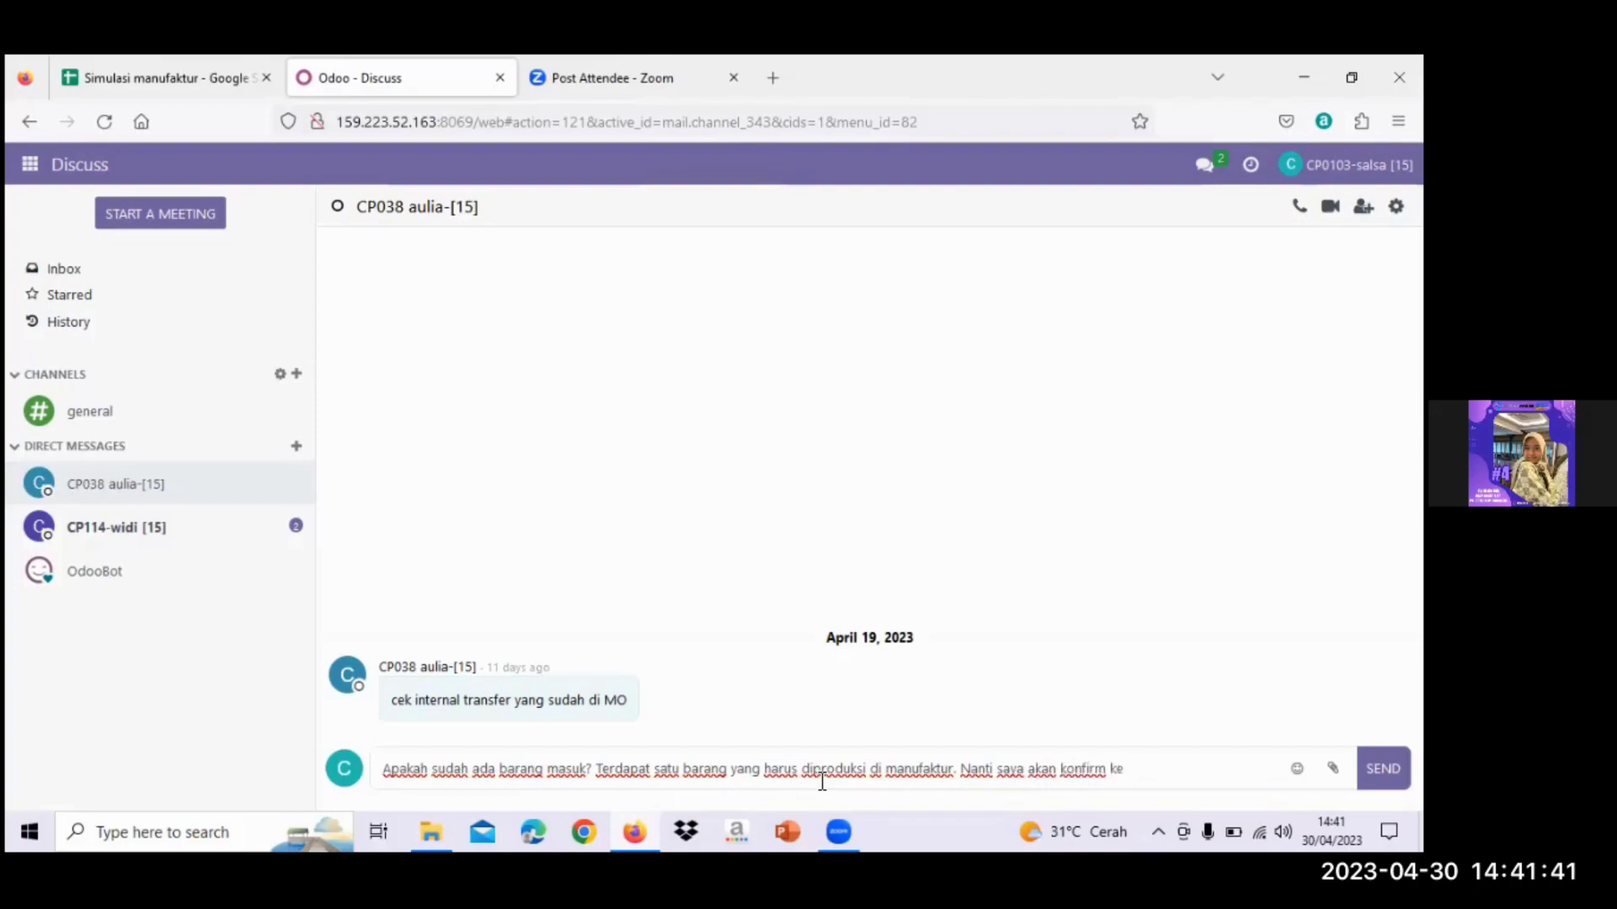
text(aktur)
key(Return)
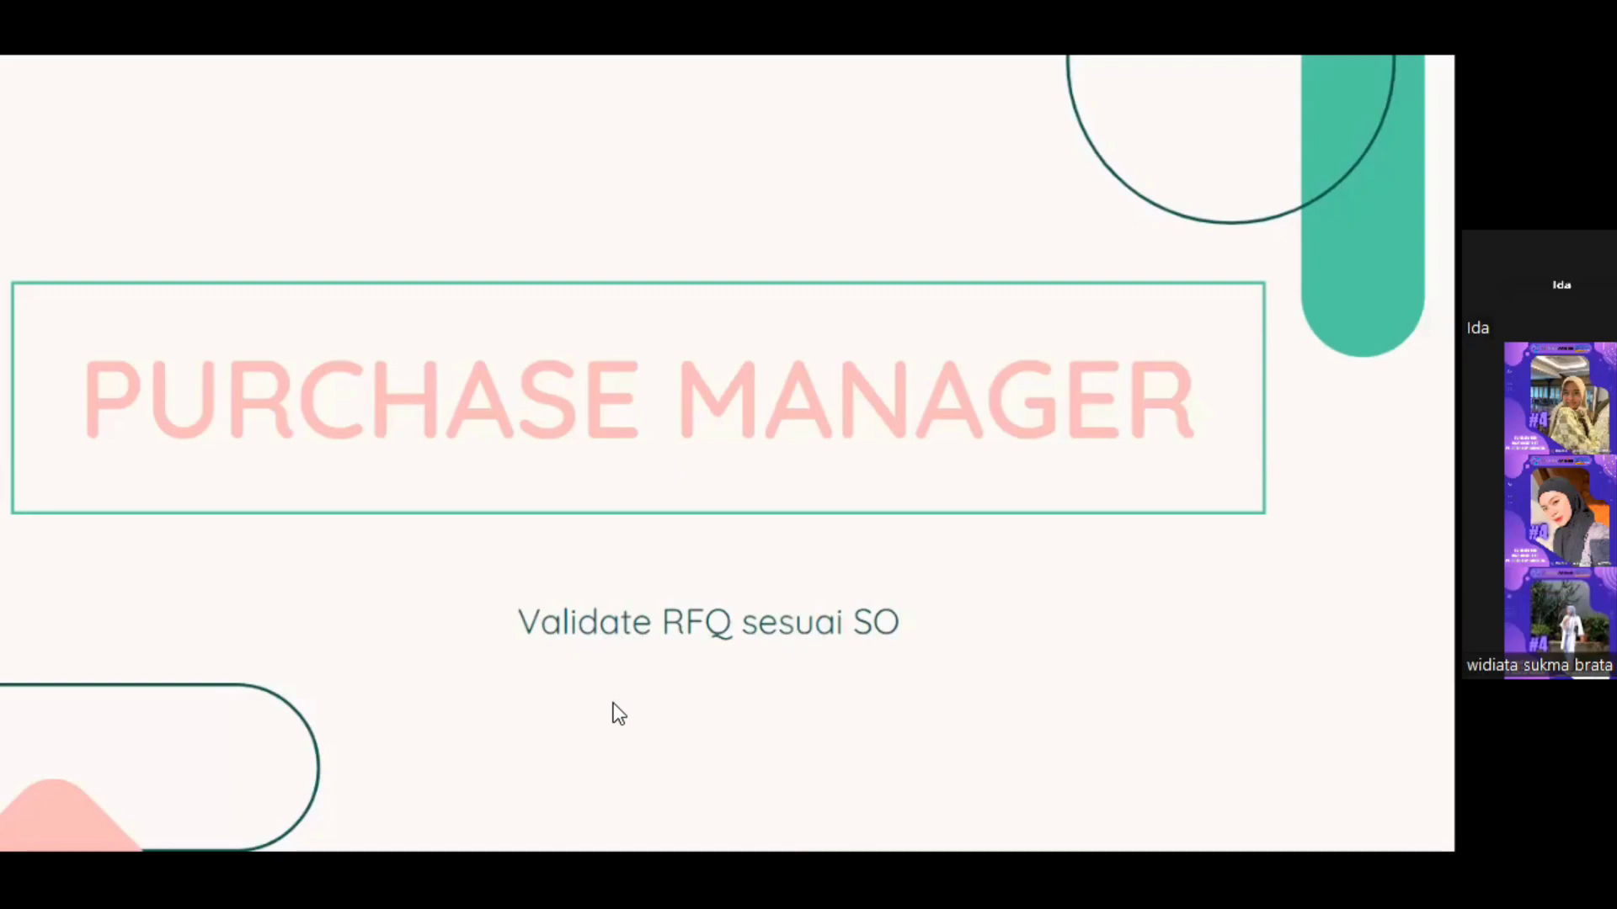
- Leave the Purchase Manager slide and switch back to the Odoo Discuss inbox
key(ctrl+shift+Tab)
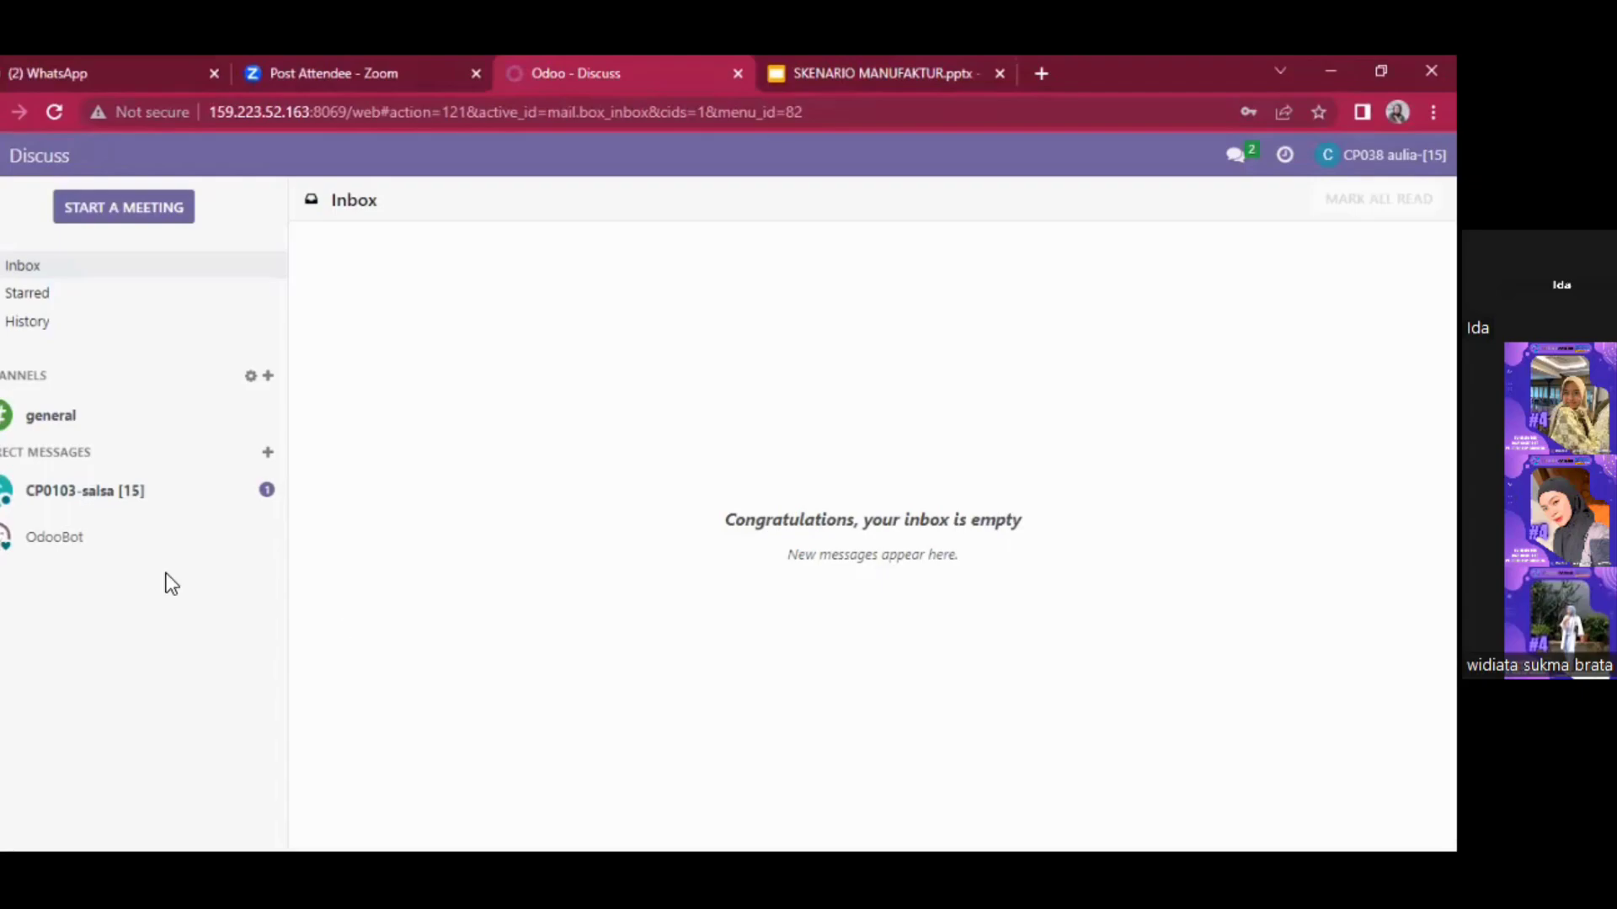
- Reply 'barang nya sudah masuk' in the direct chat, then go to Purchase's Requests for Quotation
click(197, 502)
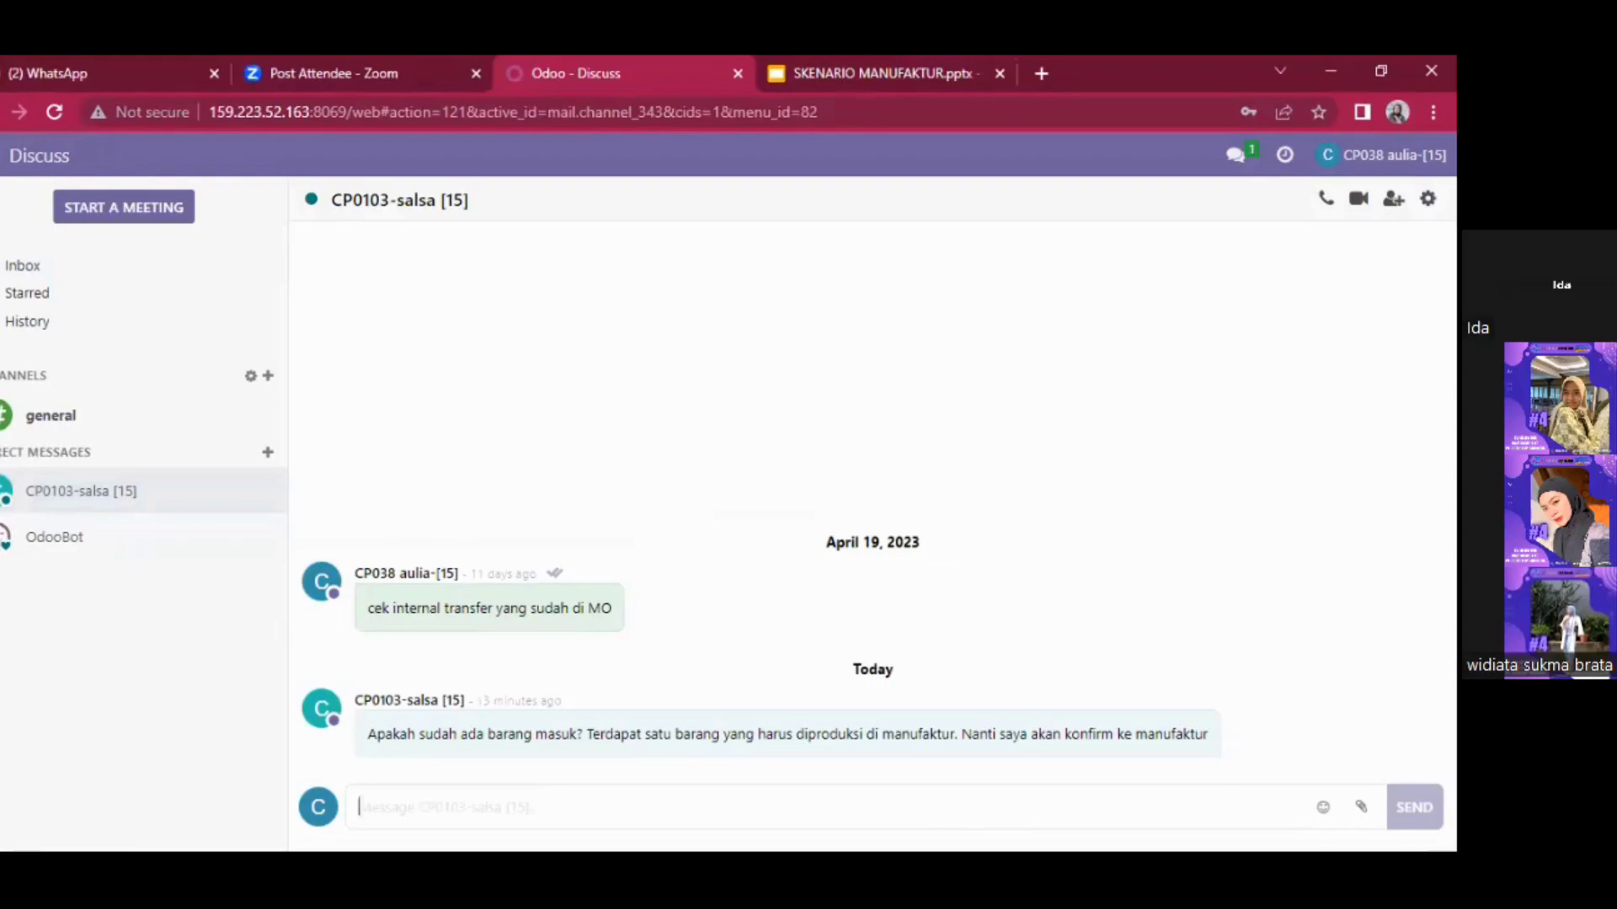
text(baran)
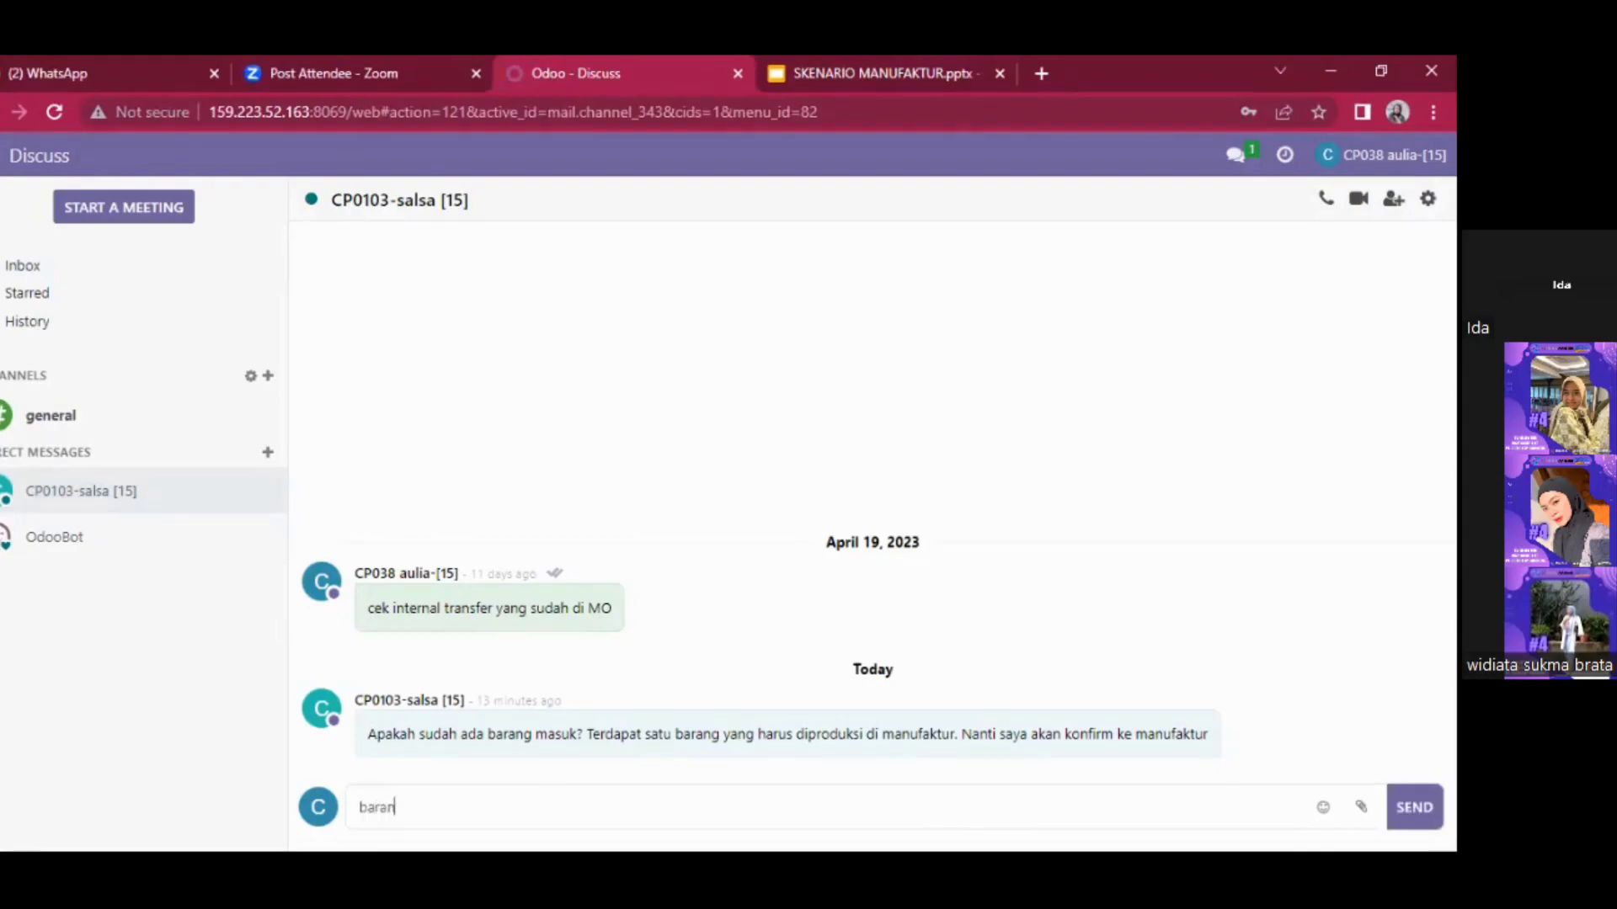
text(g nya sudah masuk)
key(BackSpace)
text(h)
key(Return)
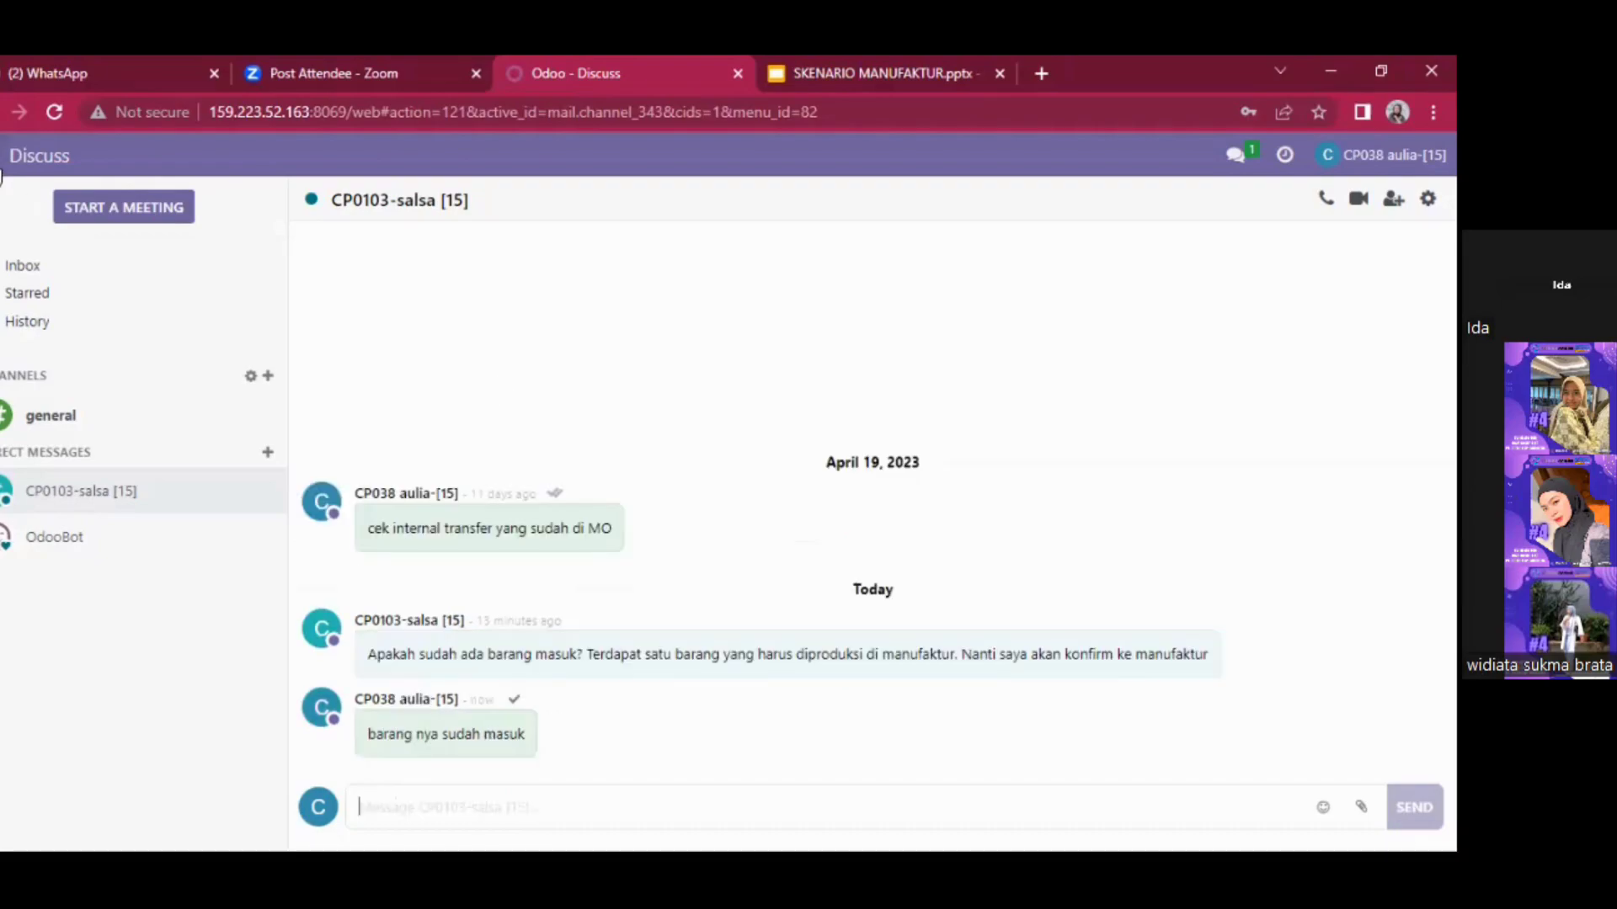
click(2, 169)
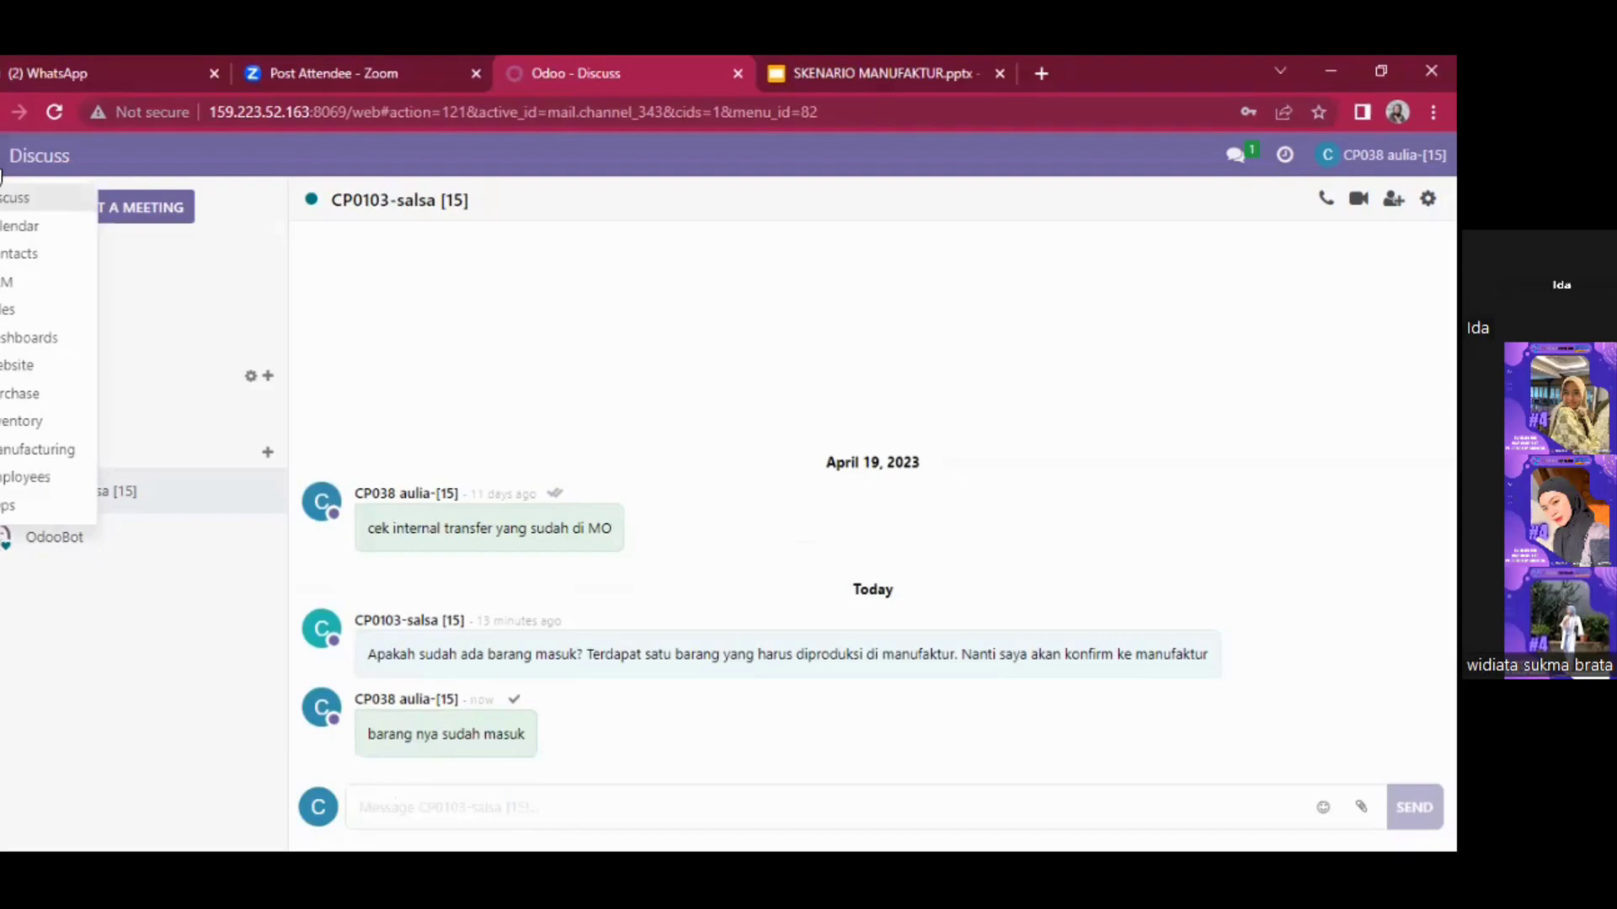
click(19, 393)
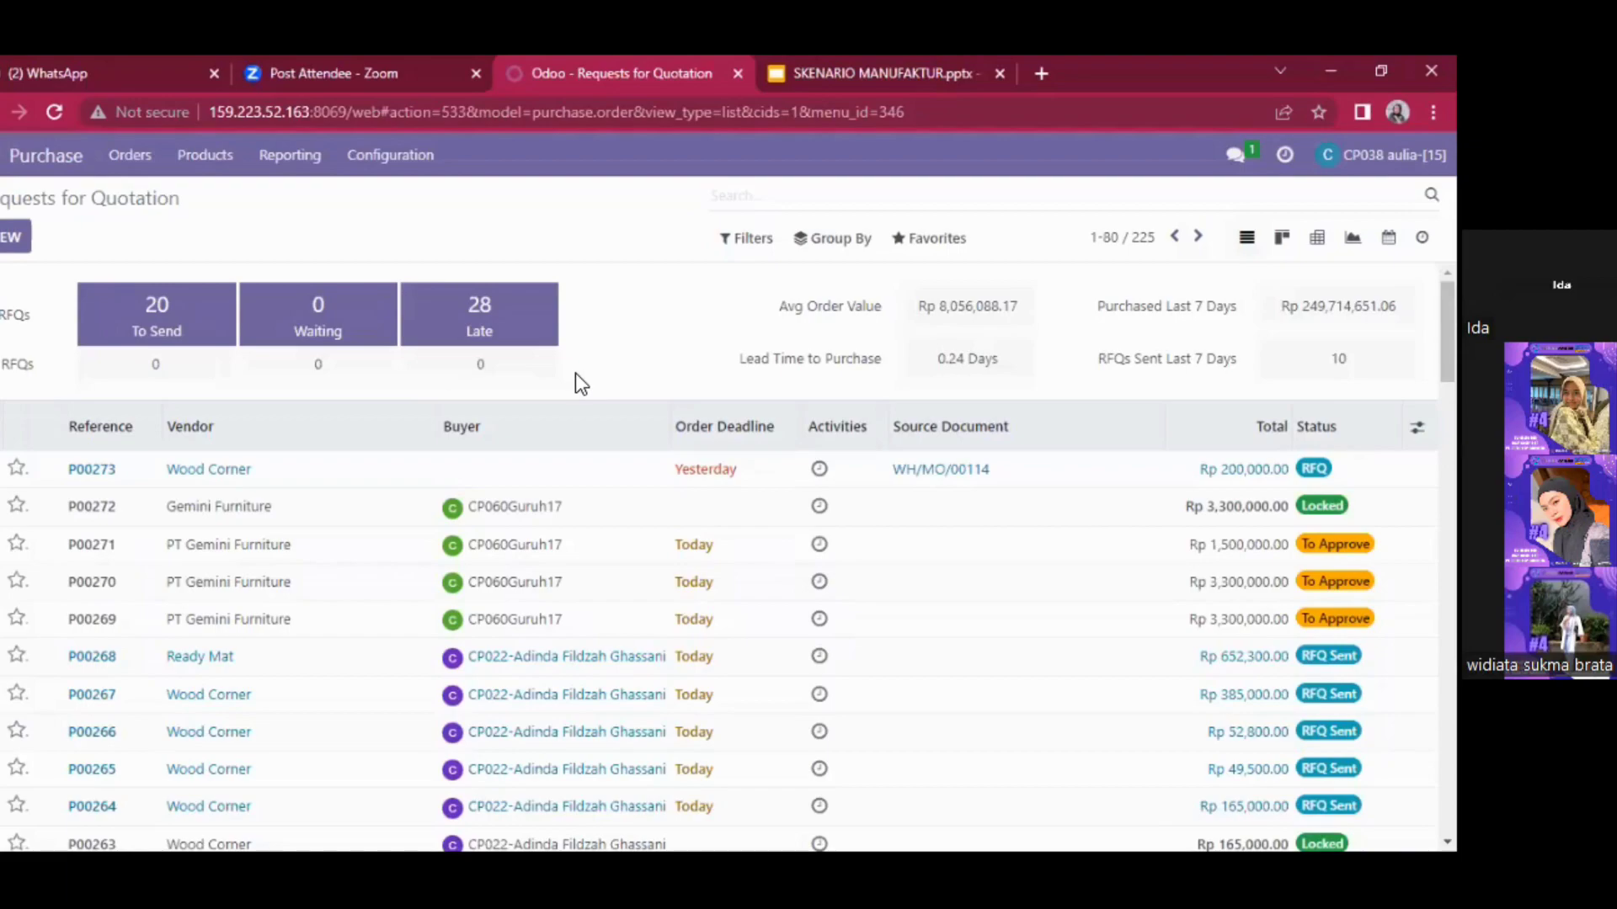
- Confirm RFQ P00273 from Wood Corner for 2.00 Wood Panel-15 as a purchase order
click(274, 480)
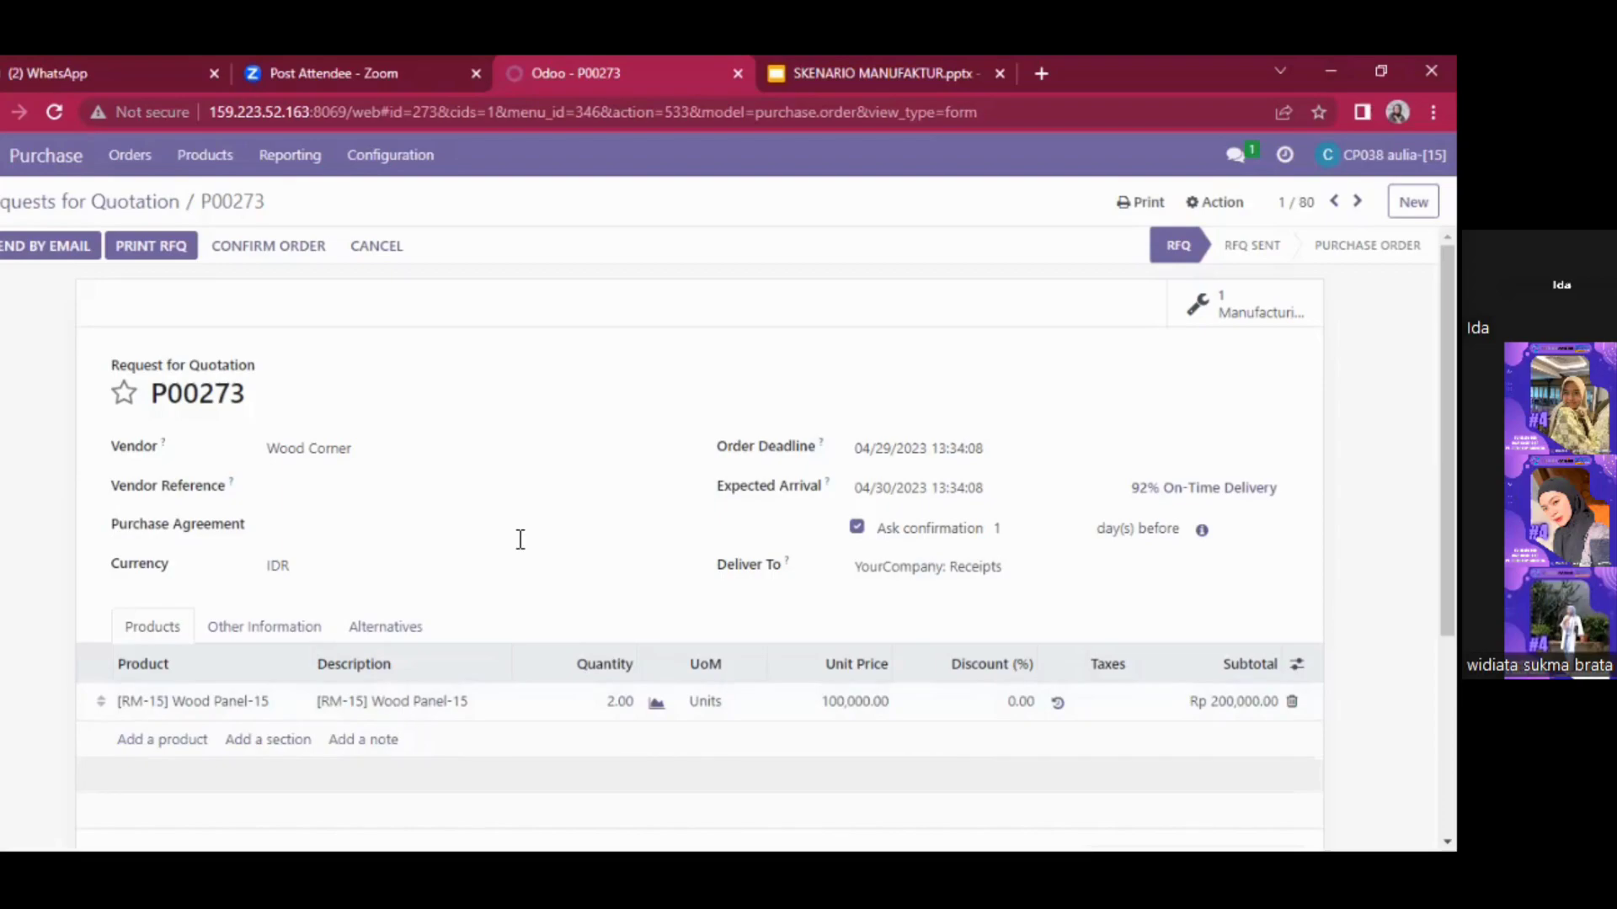
click(246, 251)
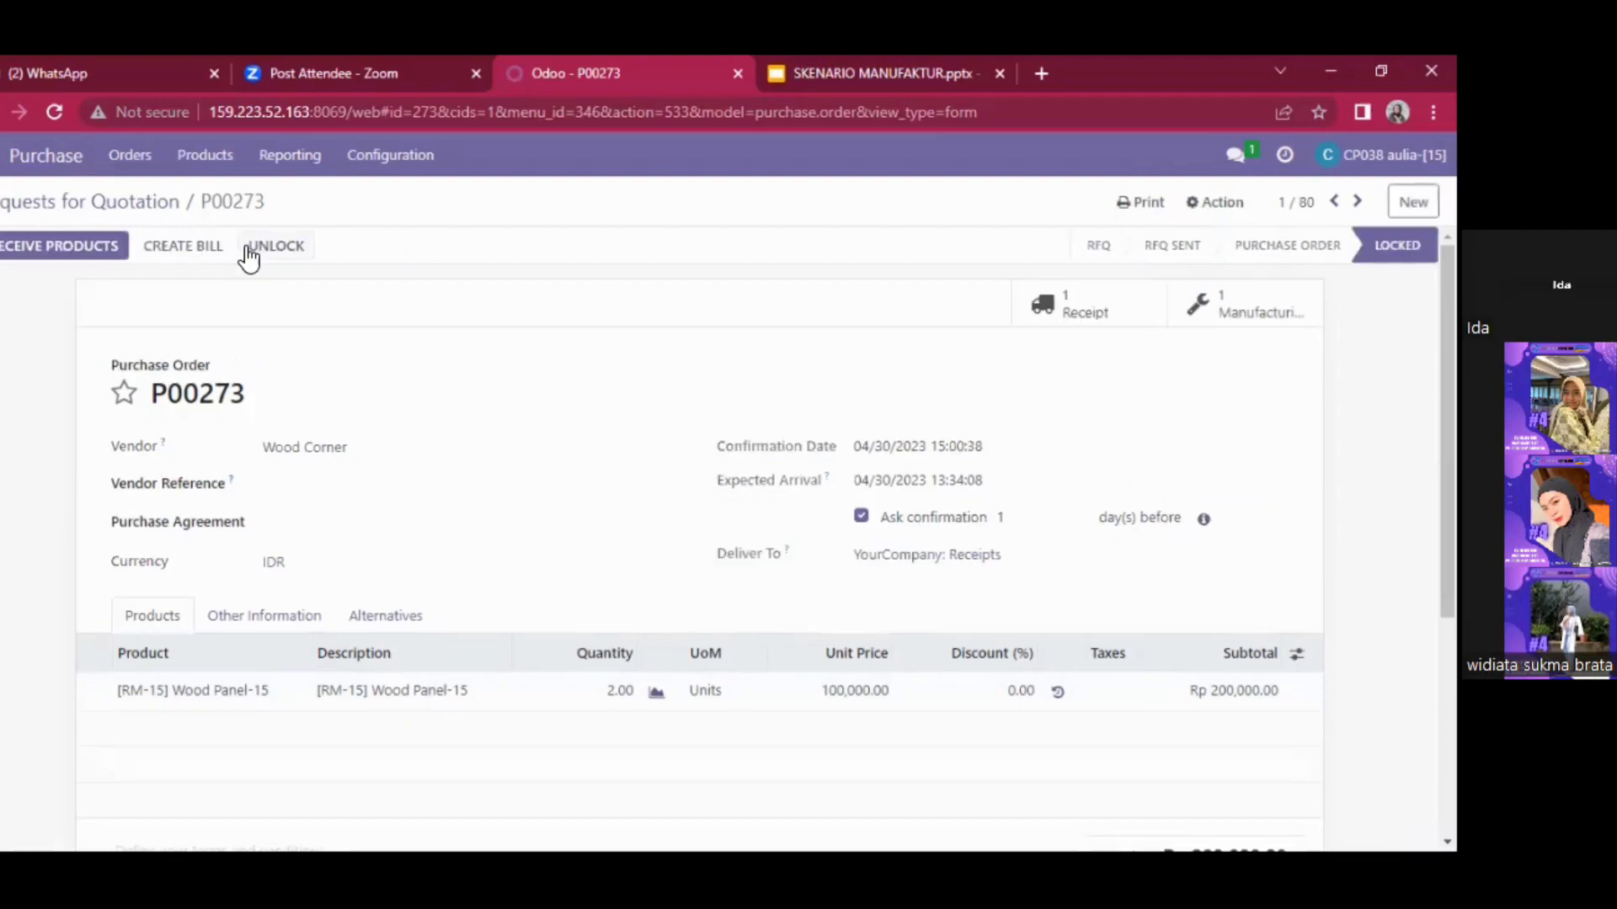
- Set 2.00 Wood Panel-15 as done on receipt WH/IN/00235 and validate it into WH/Stock
click(67, 248)
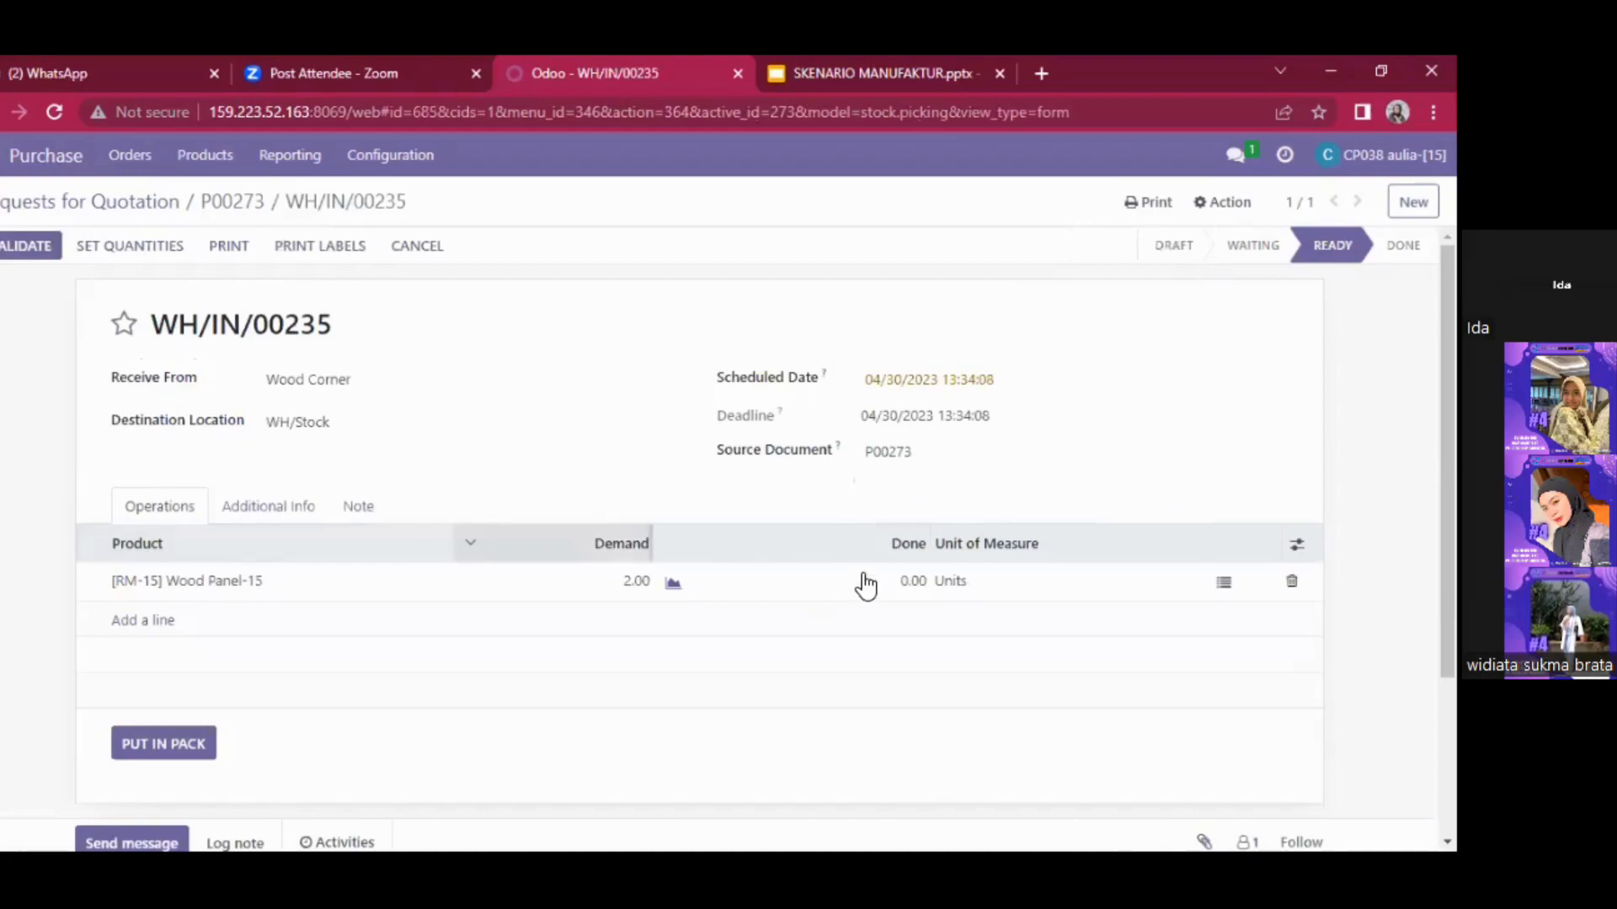
click(912, 580)
click(912, 580)
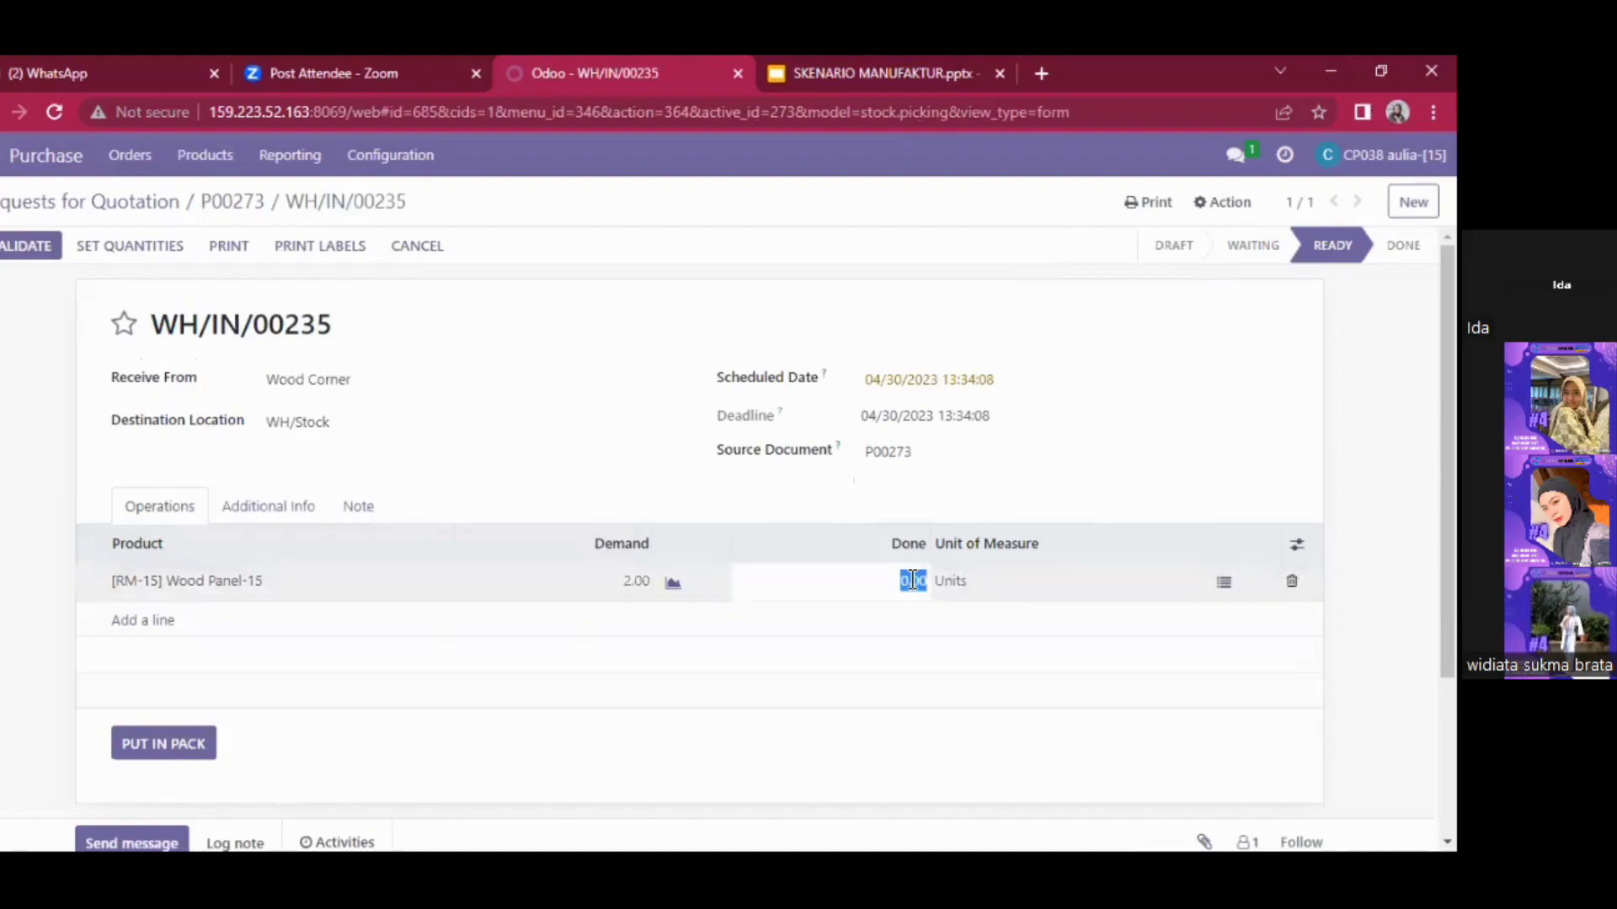
text(2)
click(287, 513)
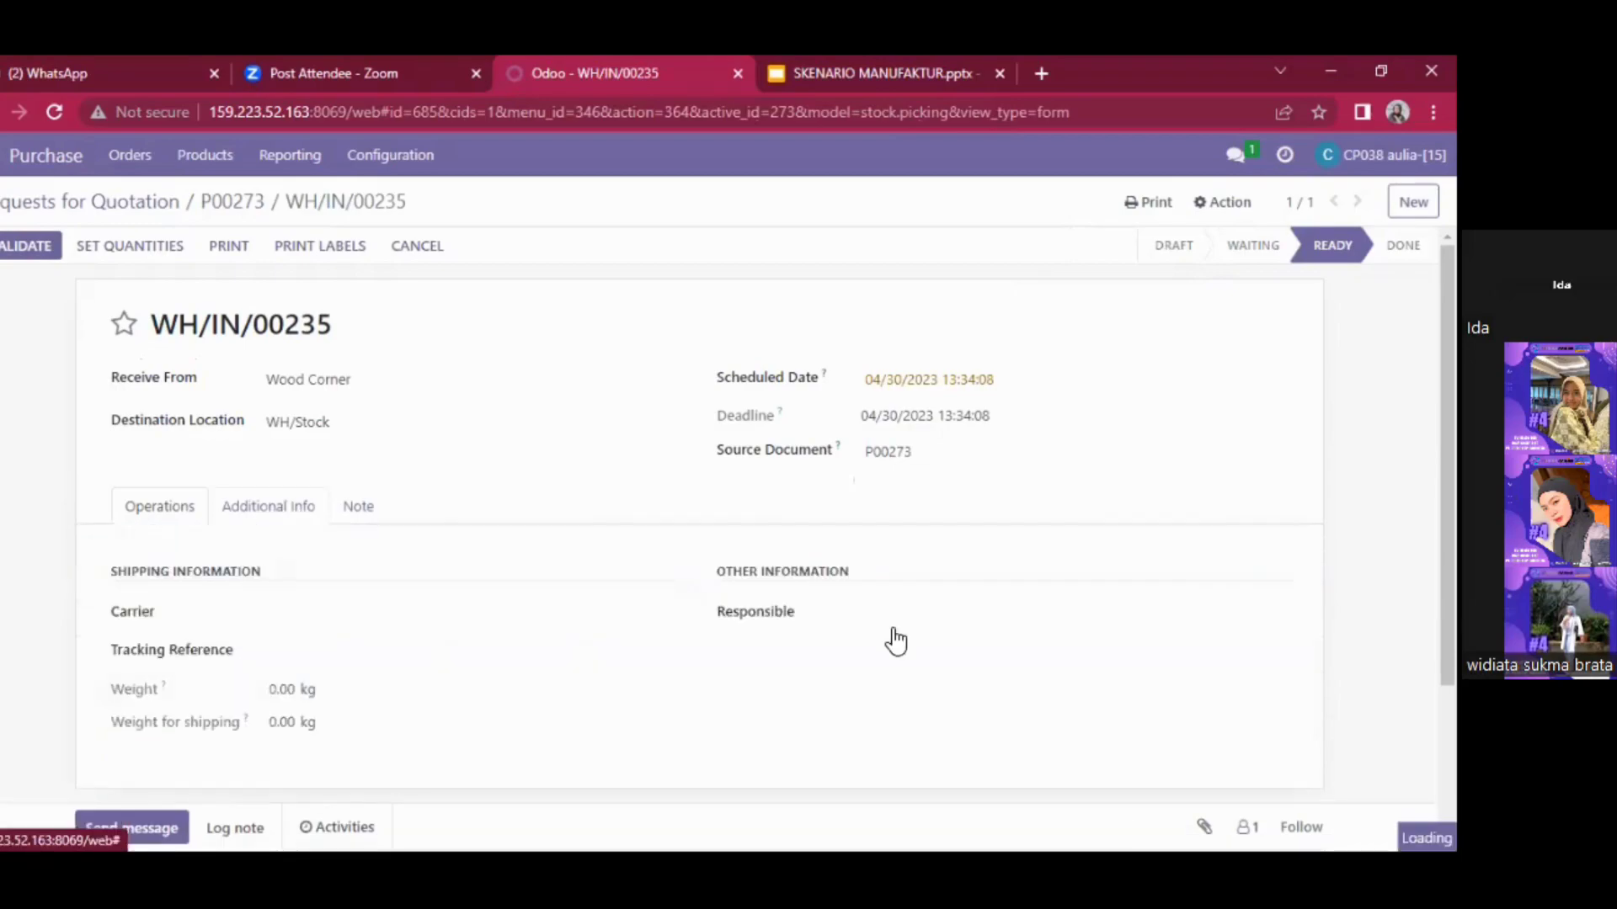
click(949, 582)
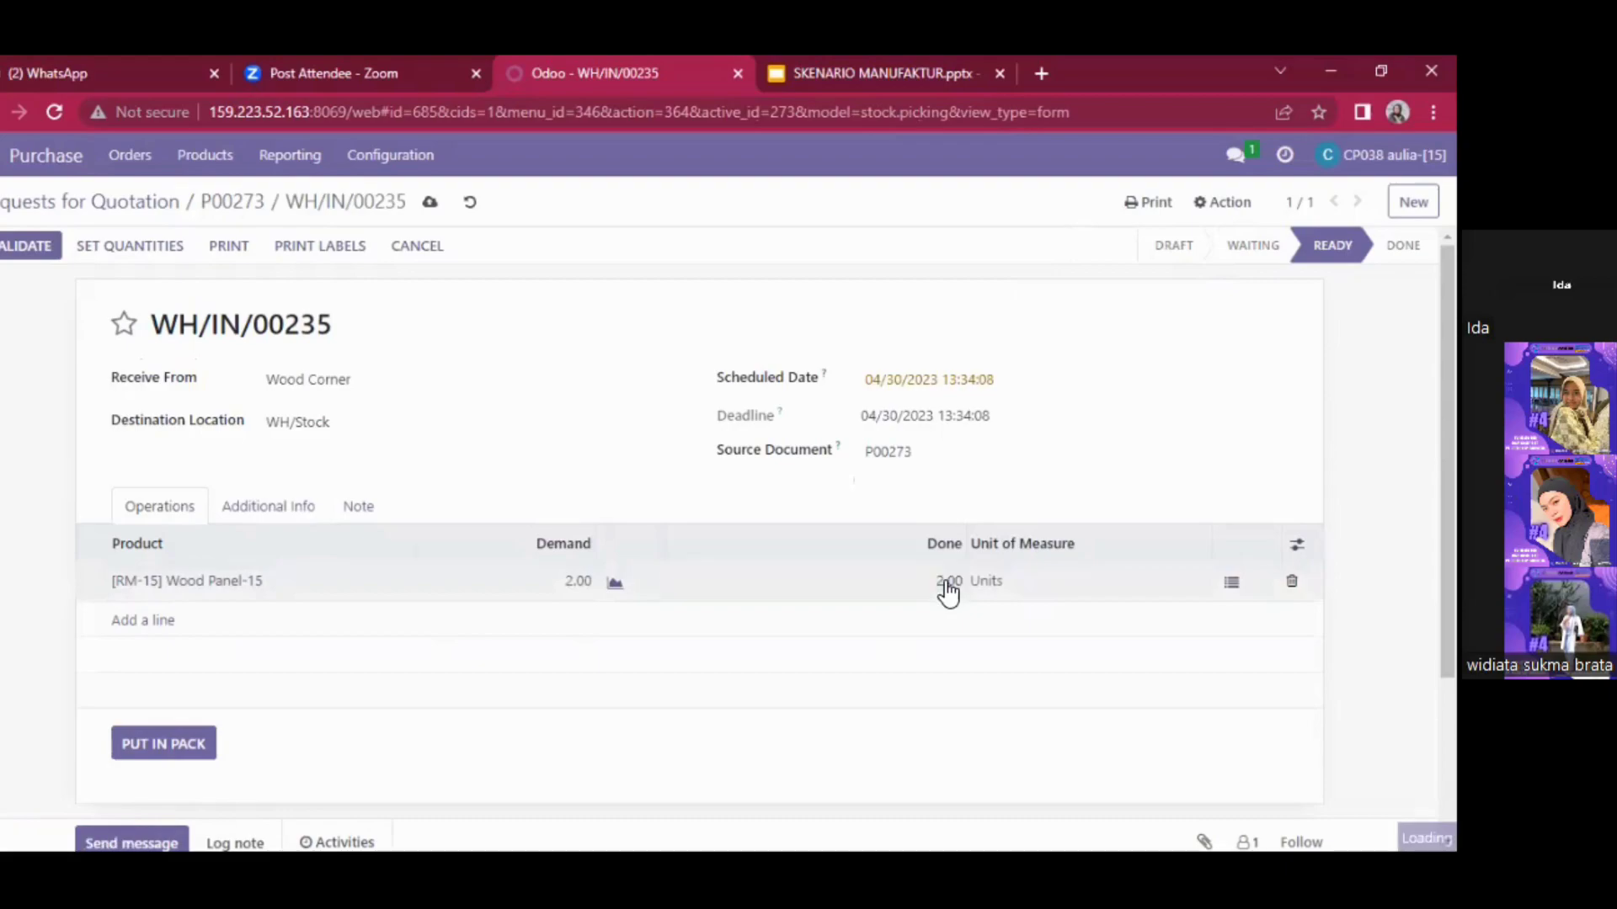
click(152, 245)
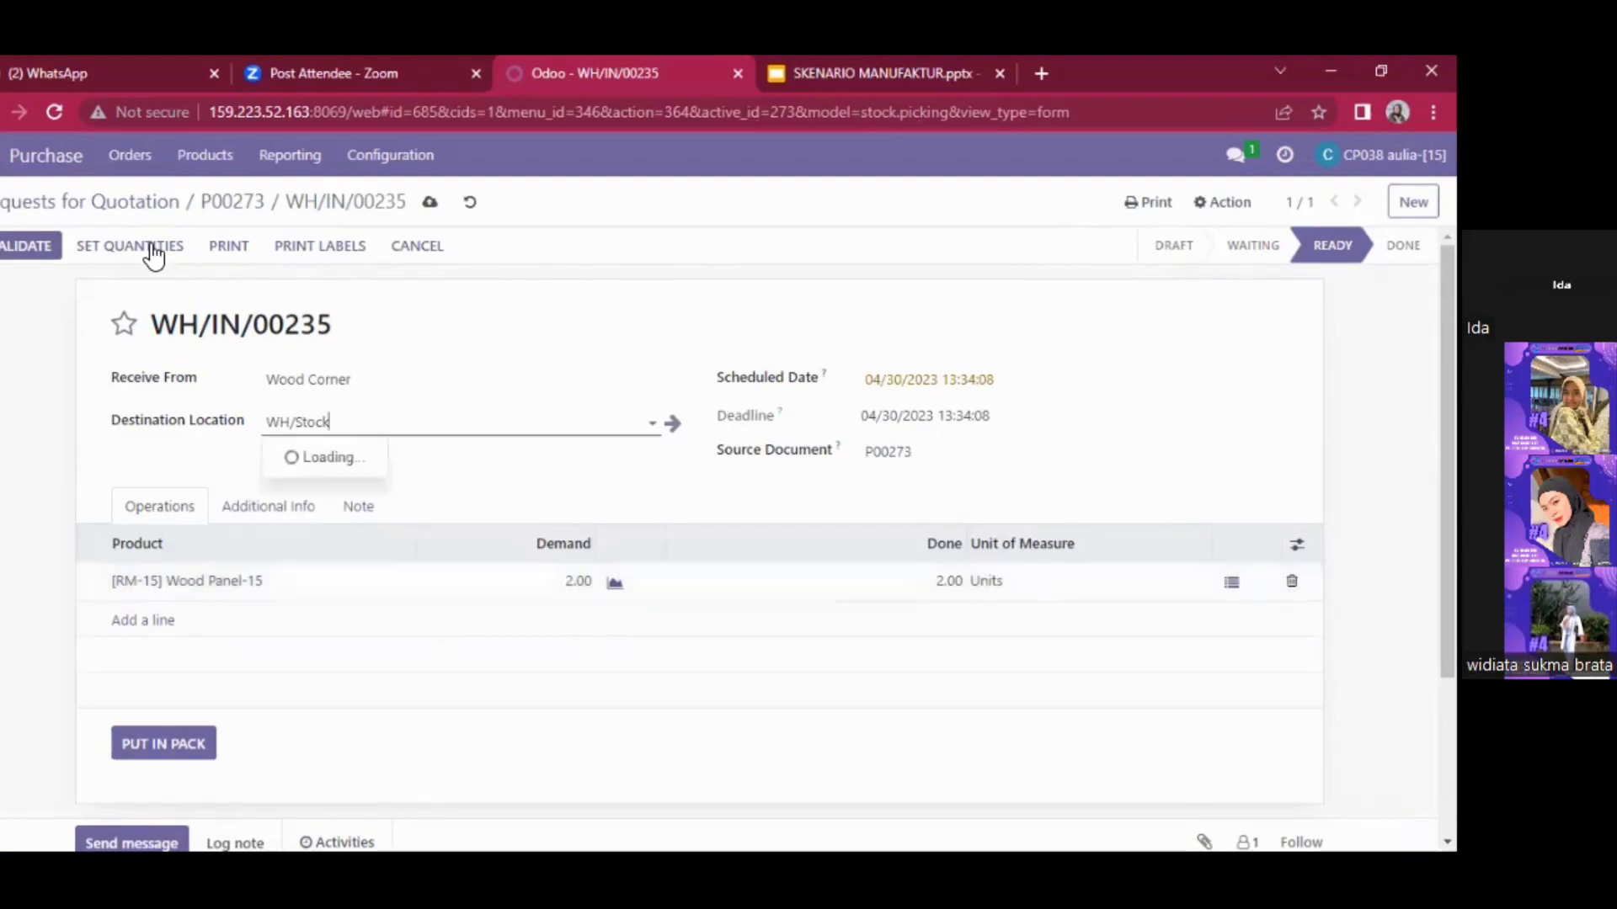
click(150, 246)
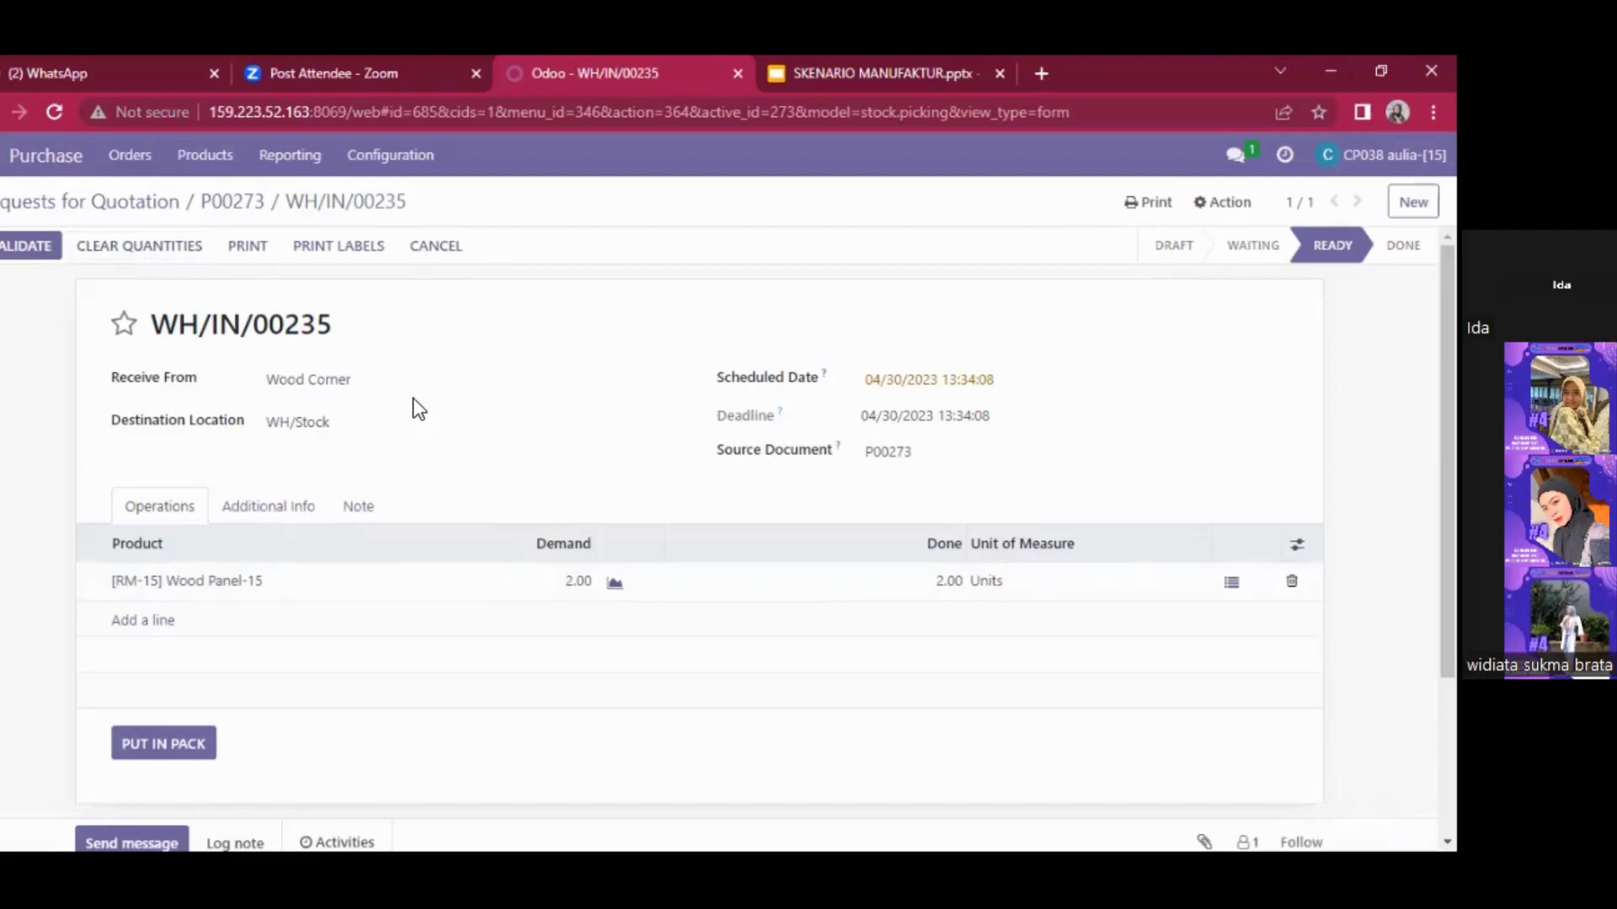
click(24, 251)
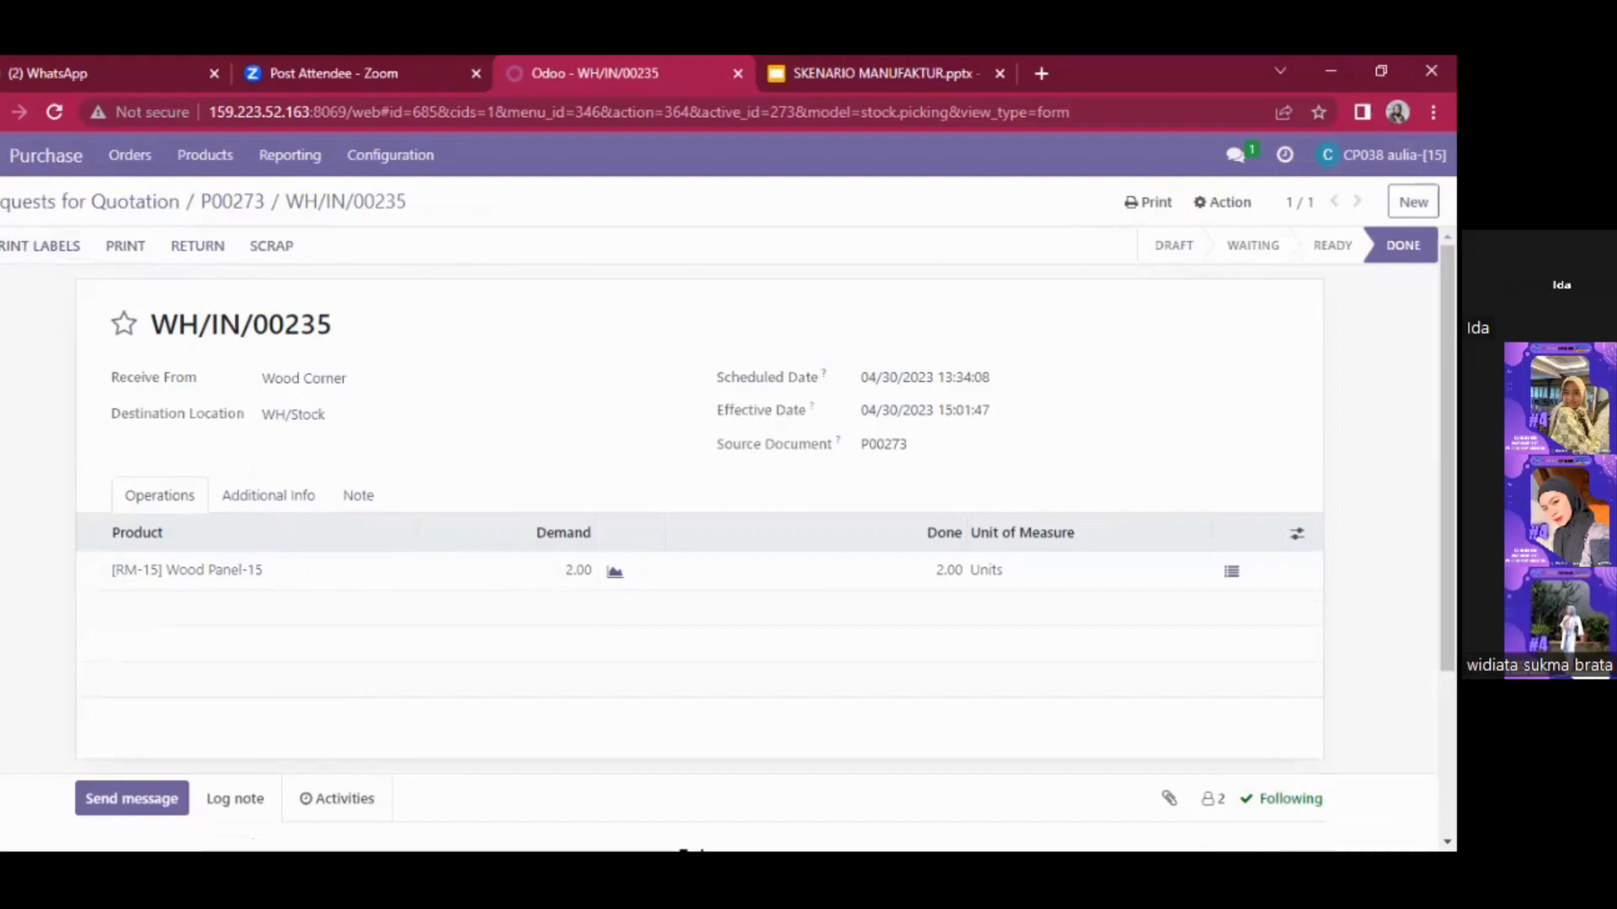
- Send 'product sudaH DITERIMA' to the colleague in the direct chat
click(1235, 154)
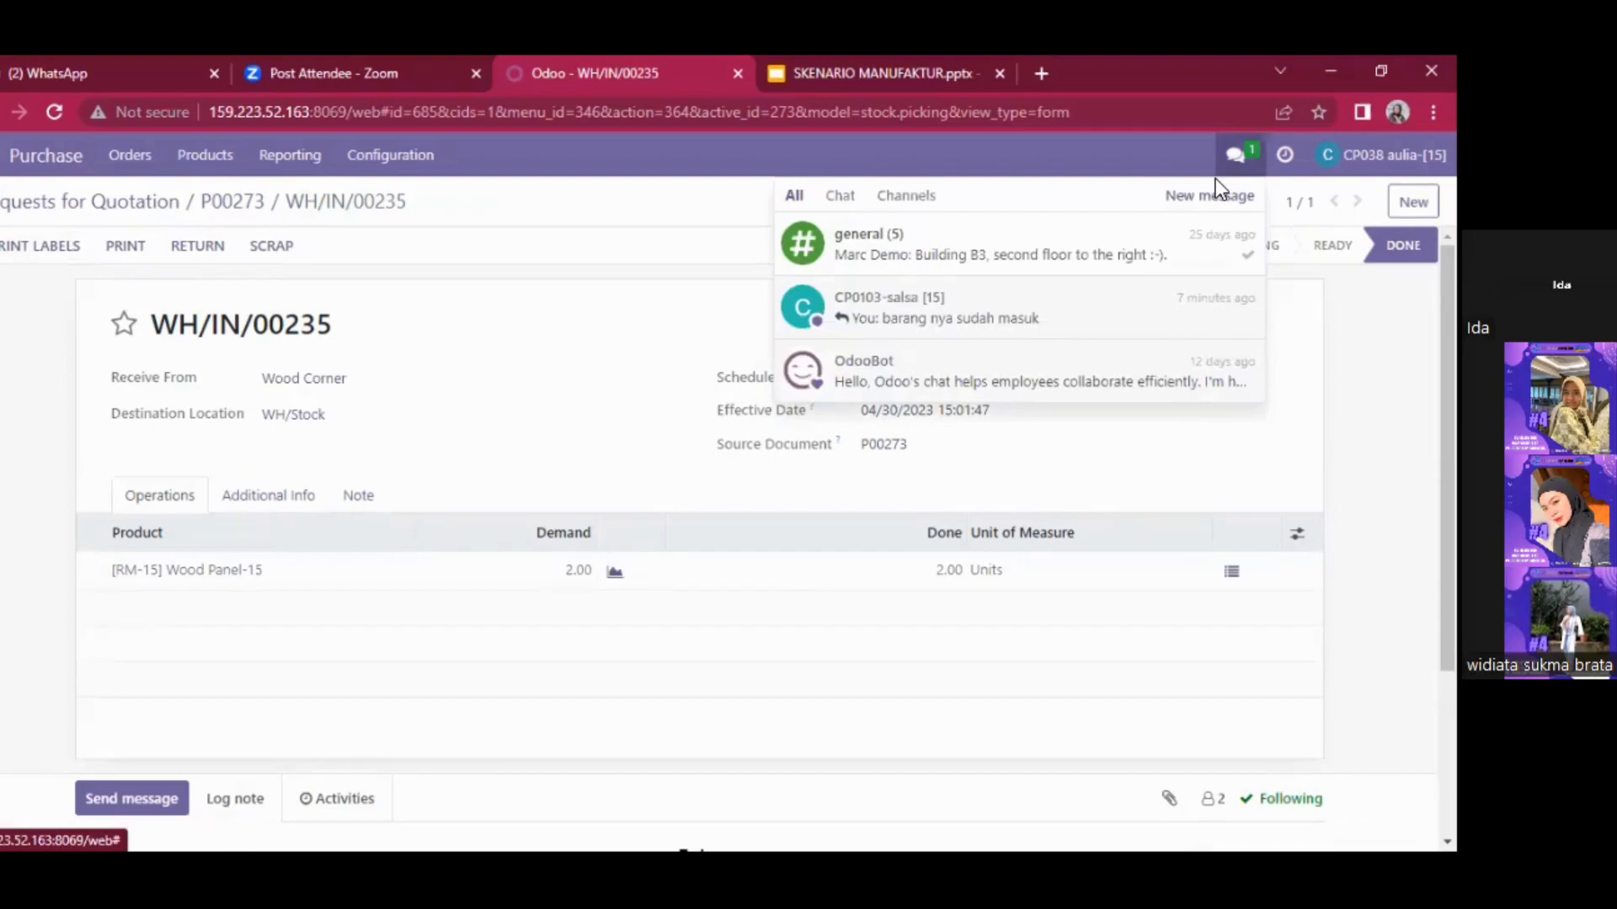
click(842, 198)
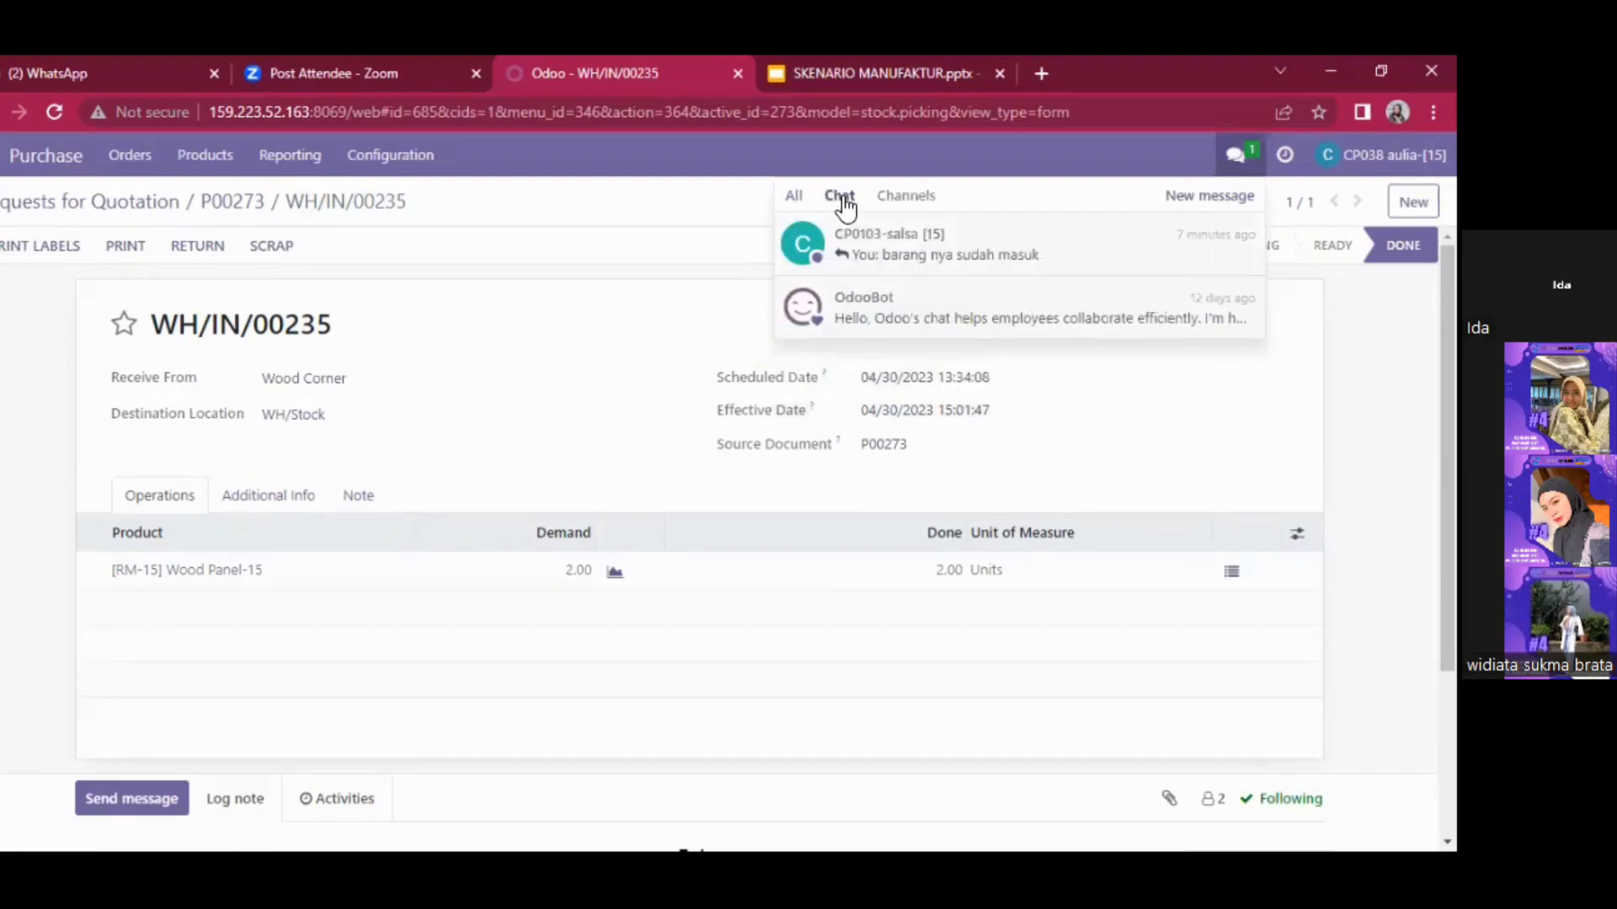
click(913, 252)
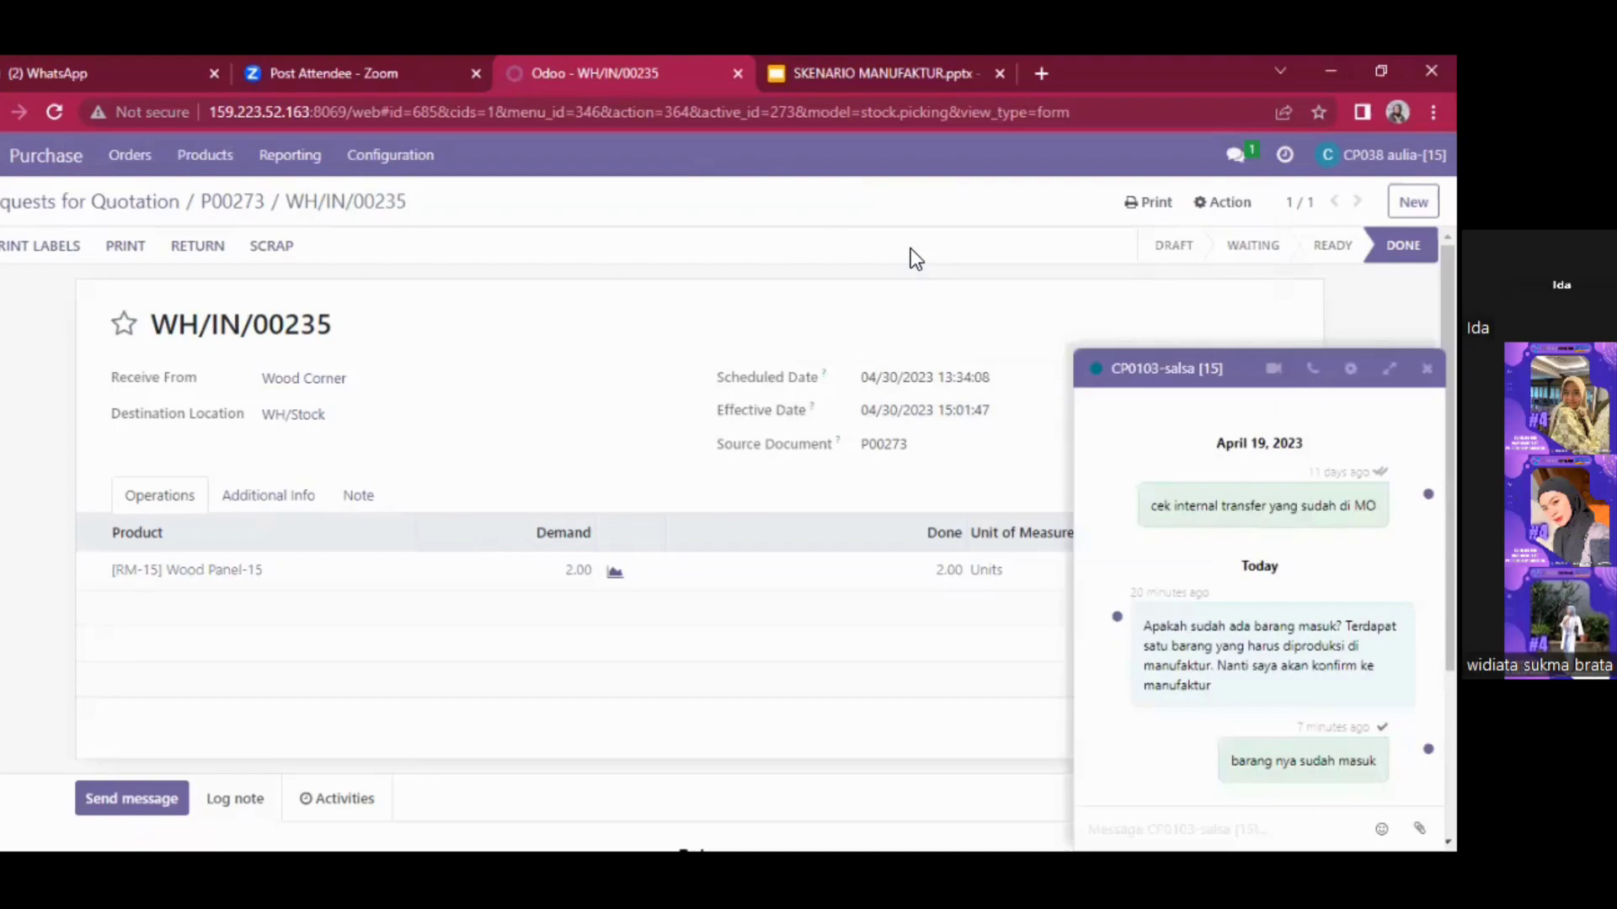
text(p)
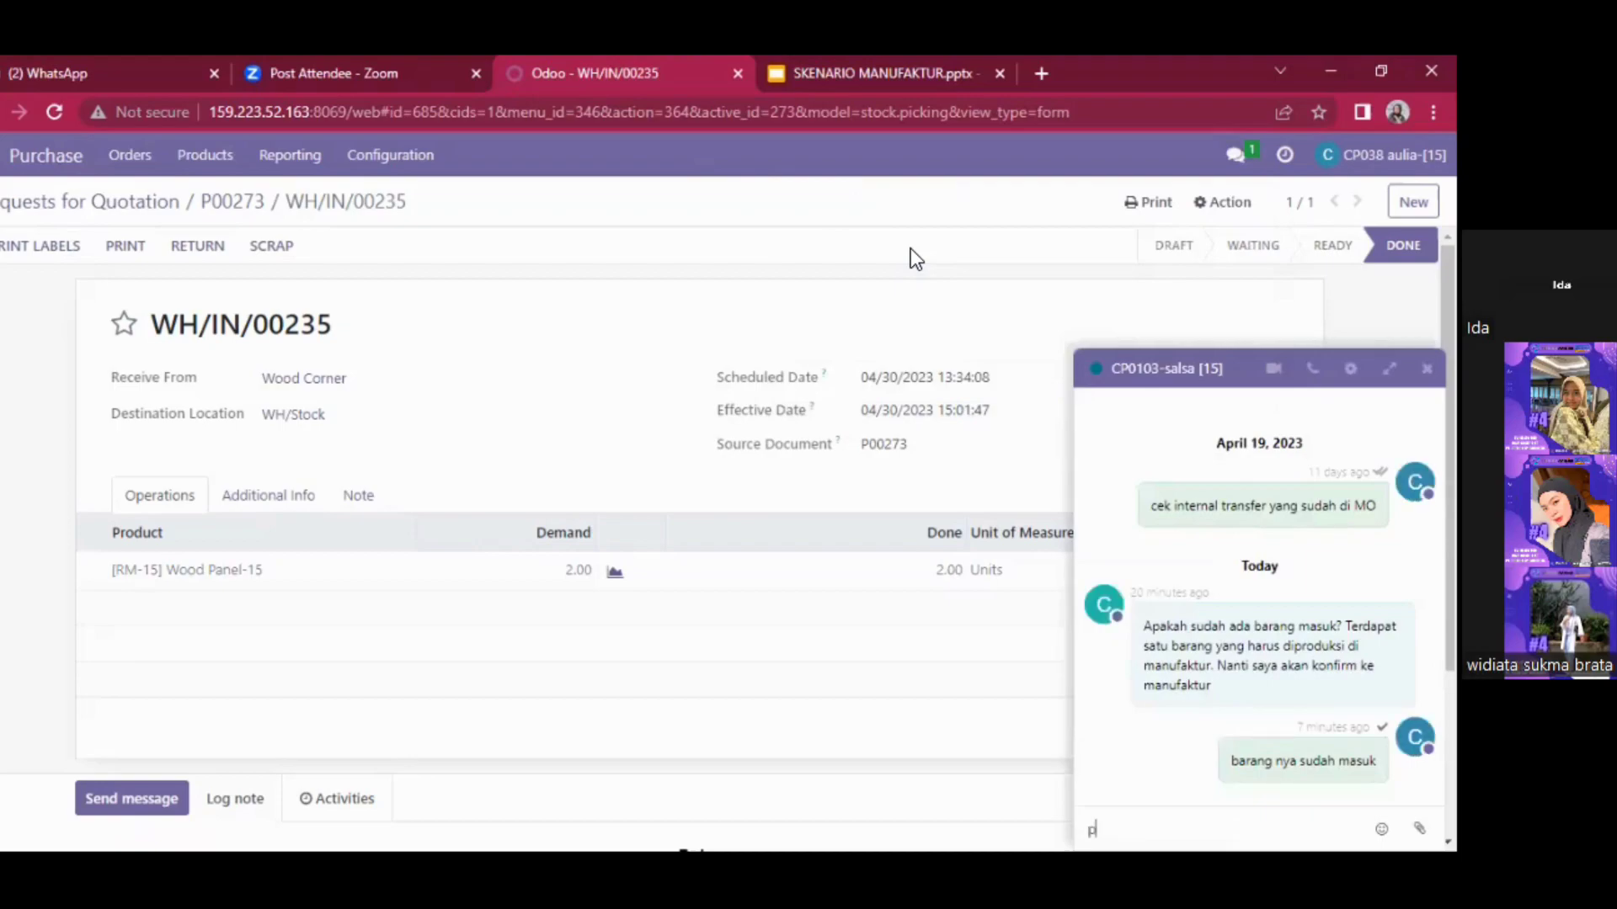
text(roduct sudaH DITERIMA)
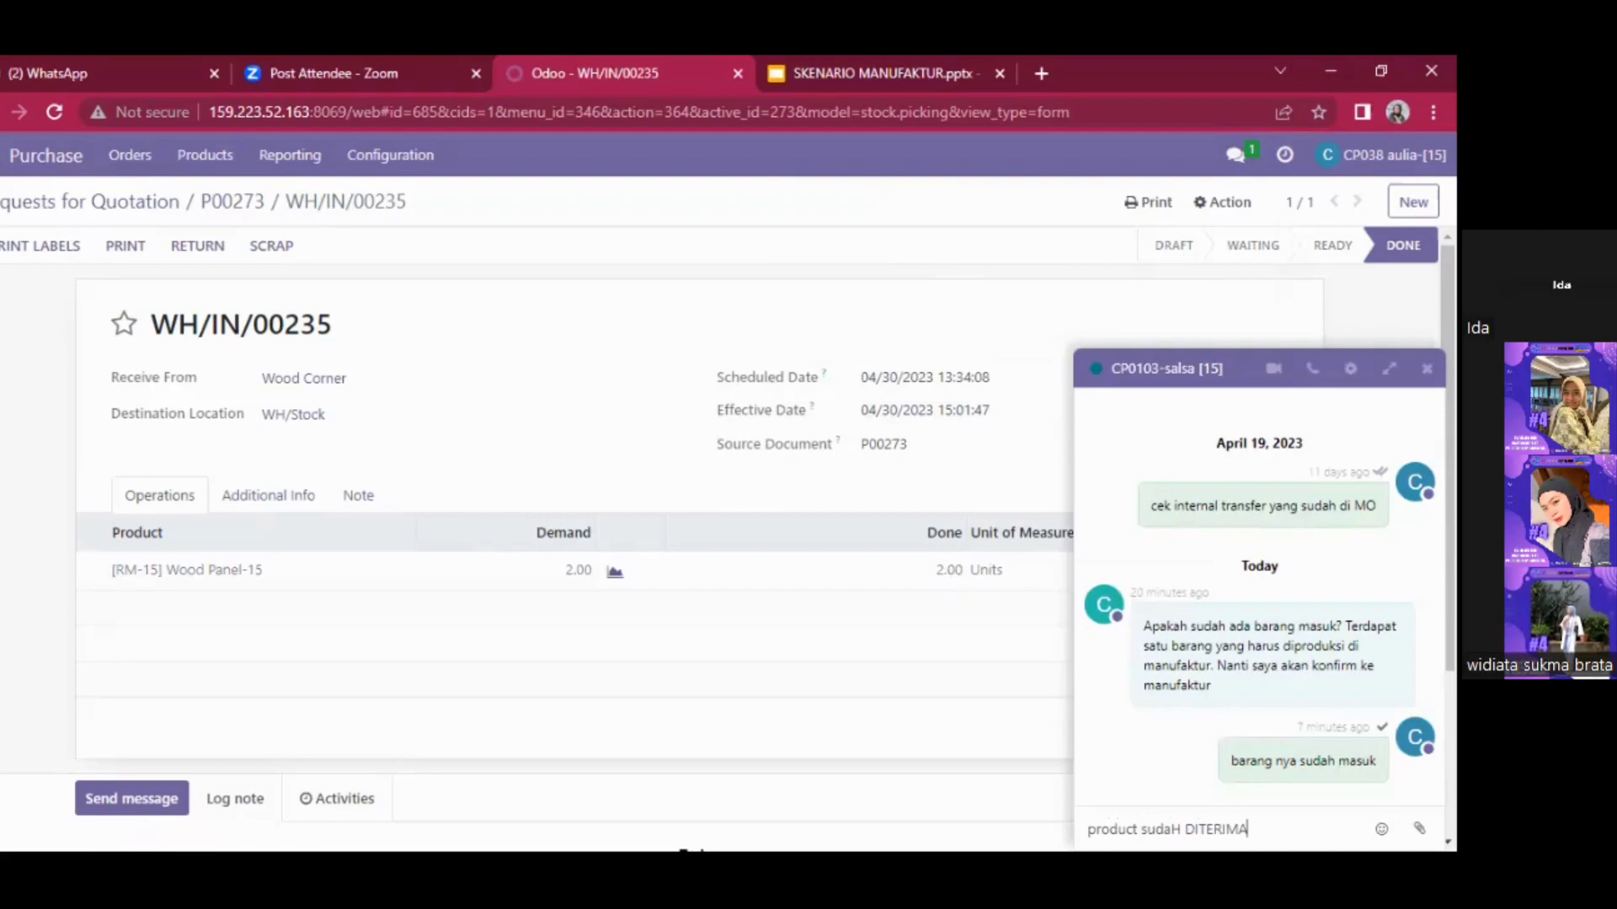
key(Return)
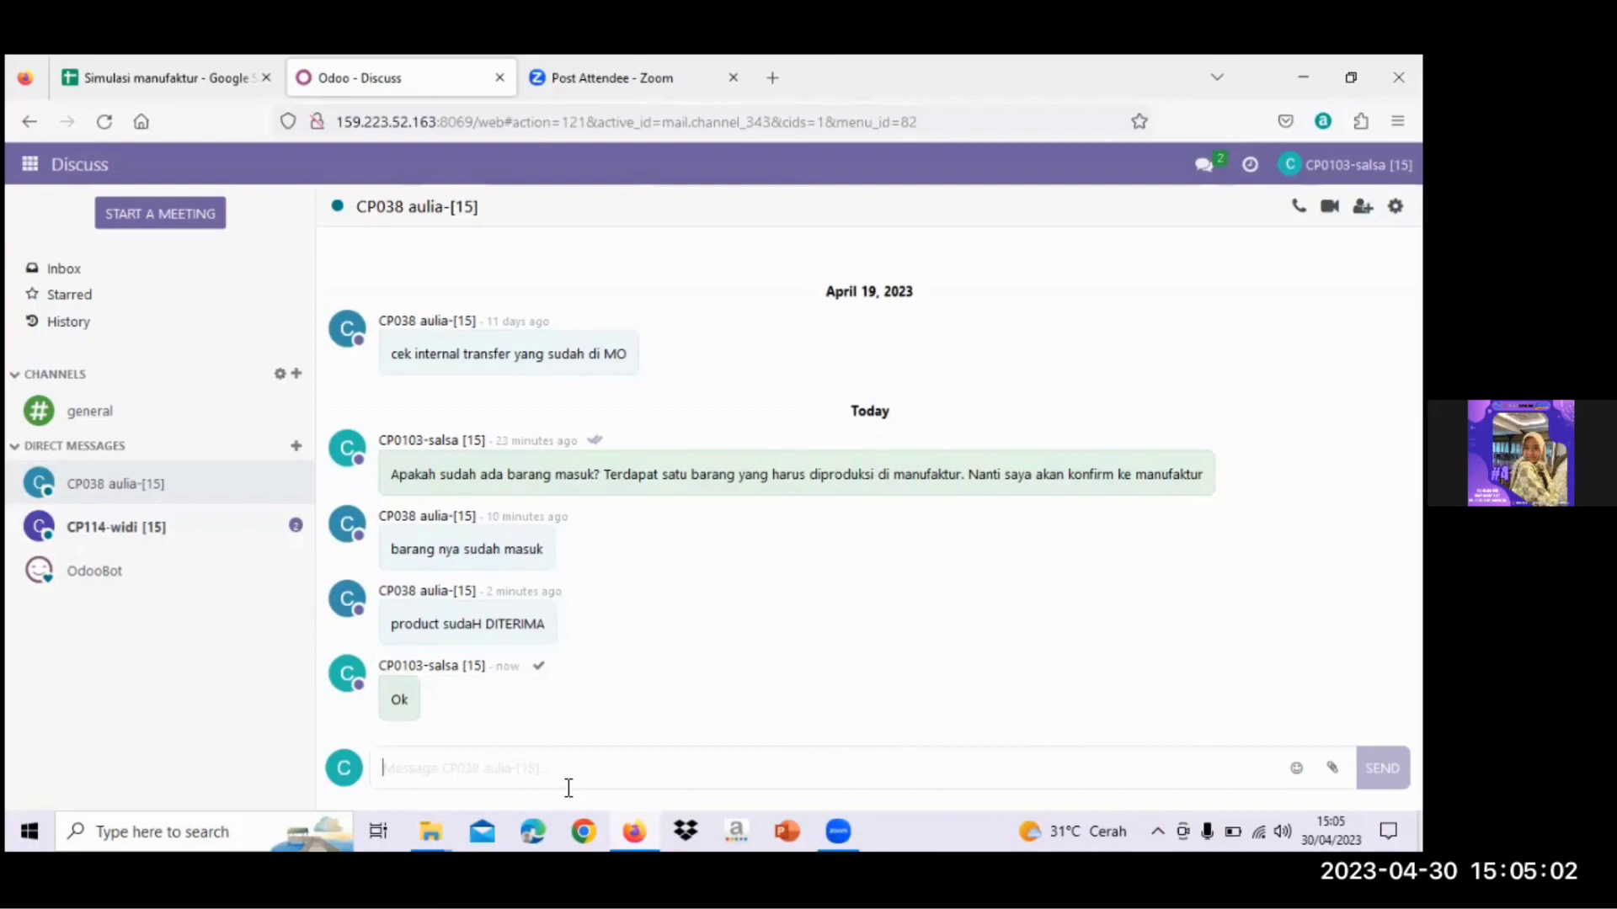
- Open the empty direct conversation with the other colleague
click(297, 446)
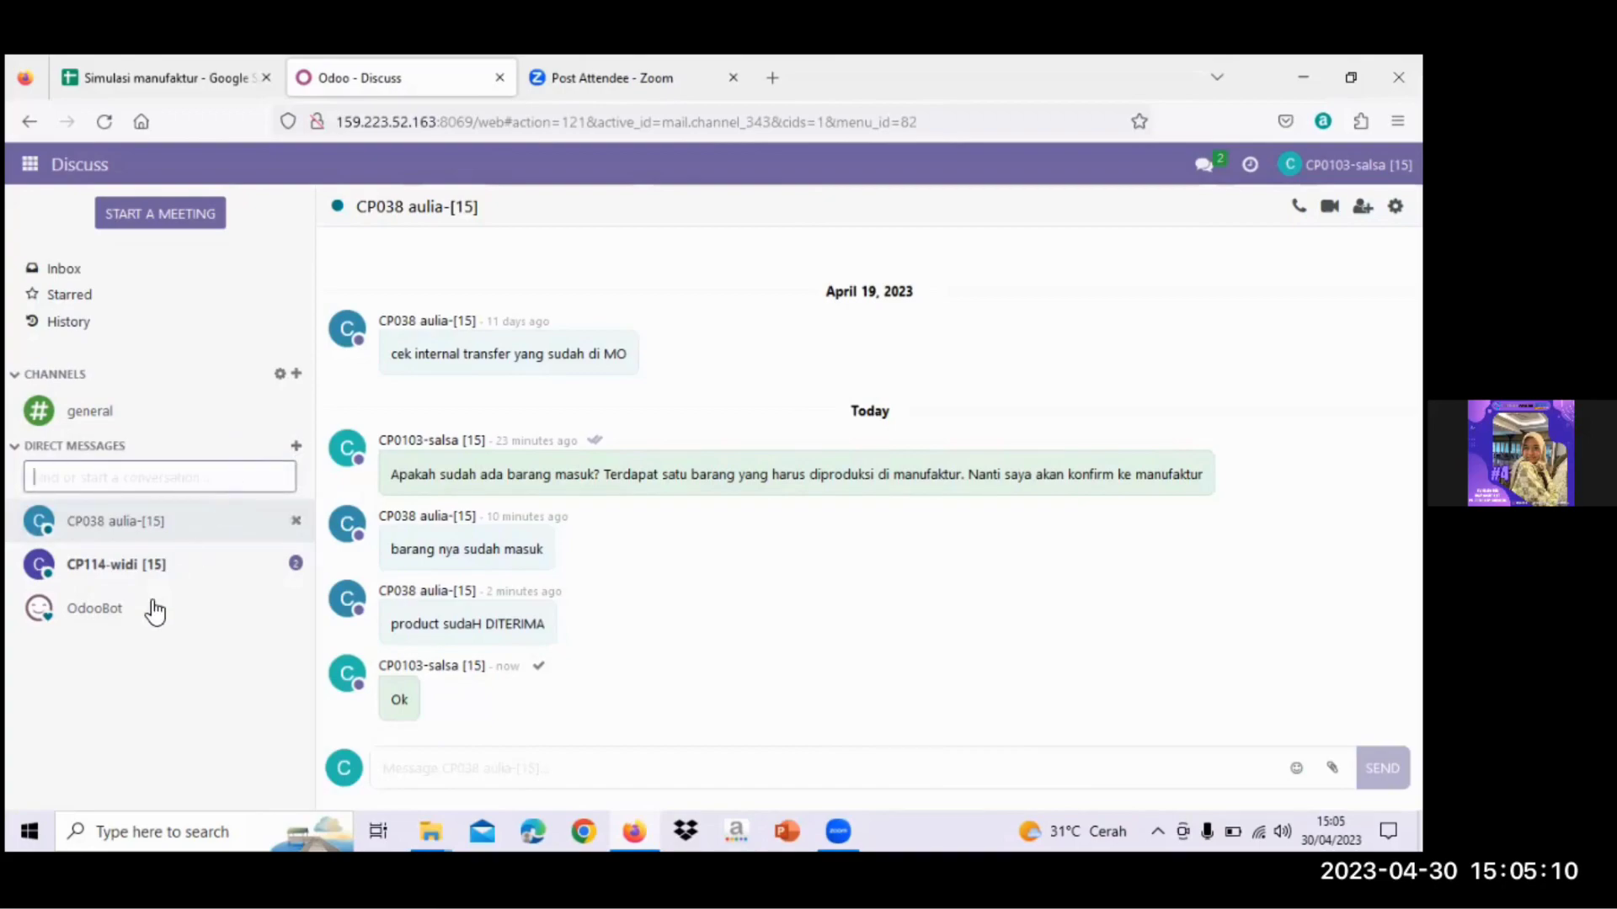
click(151, 571)
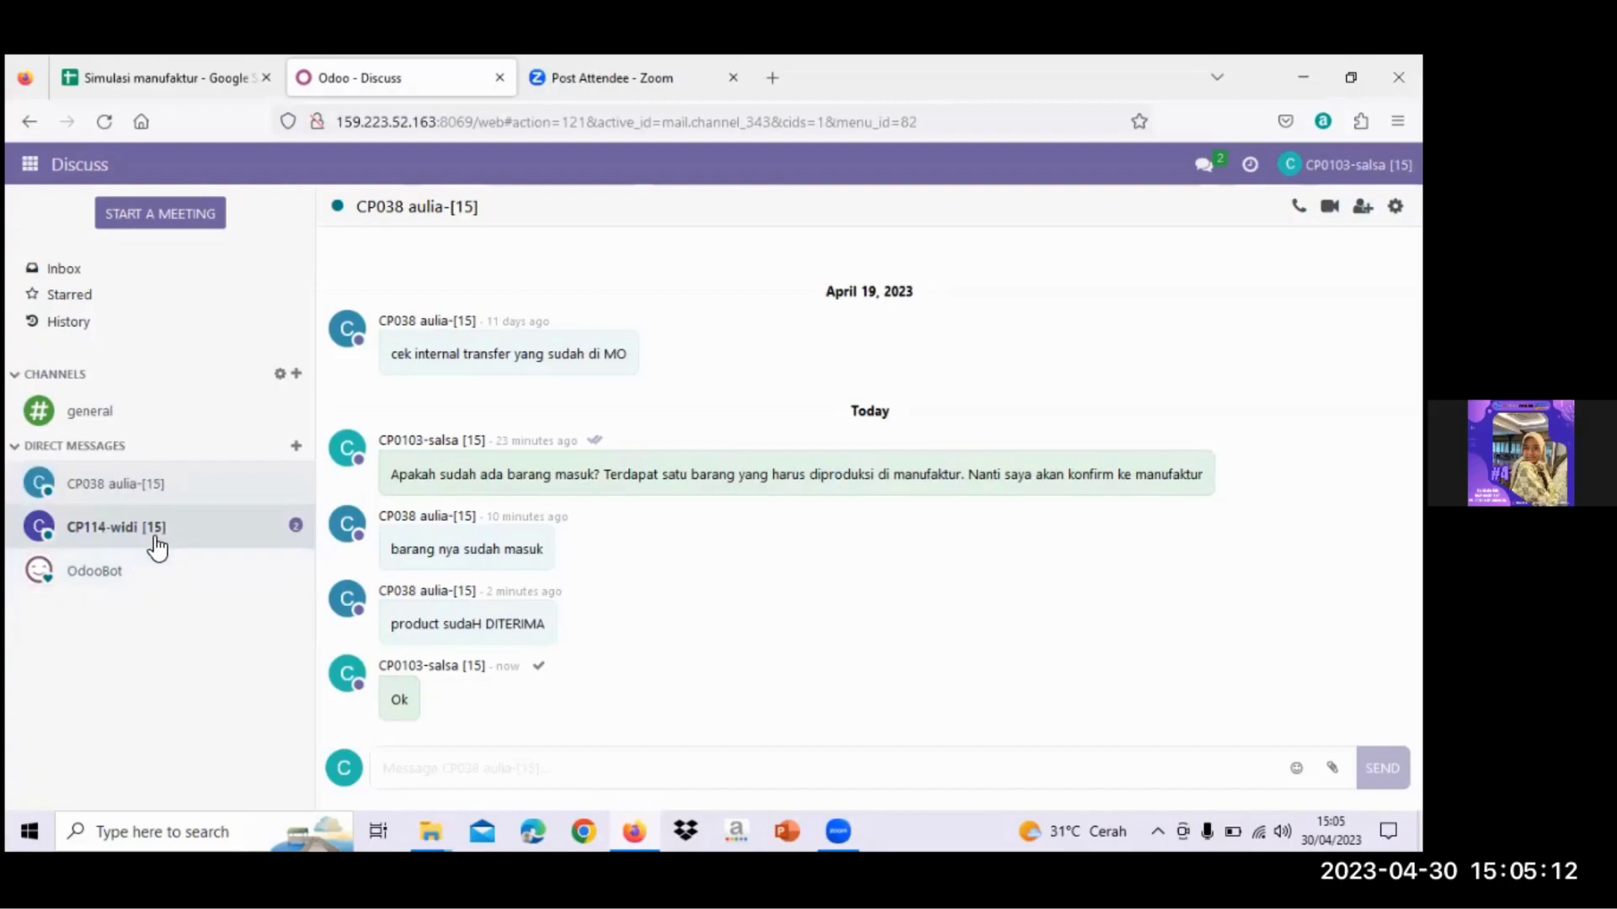
click(153, 539)
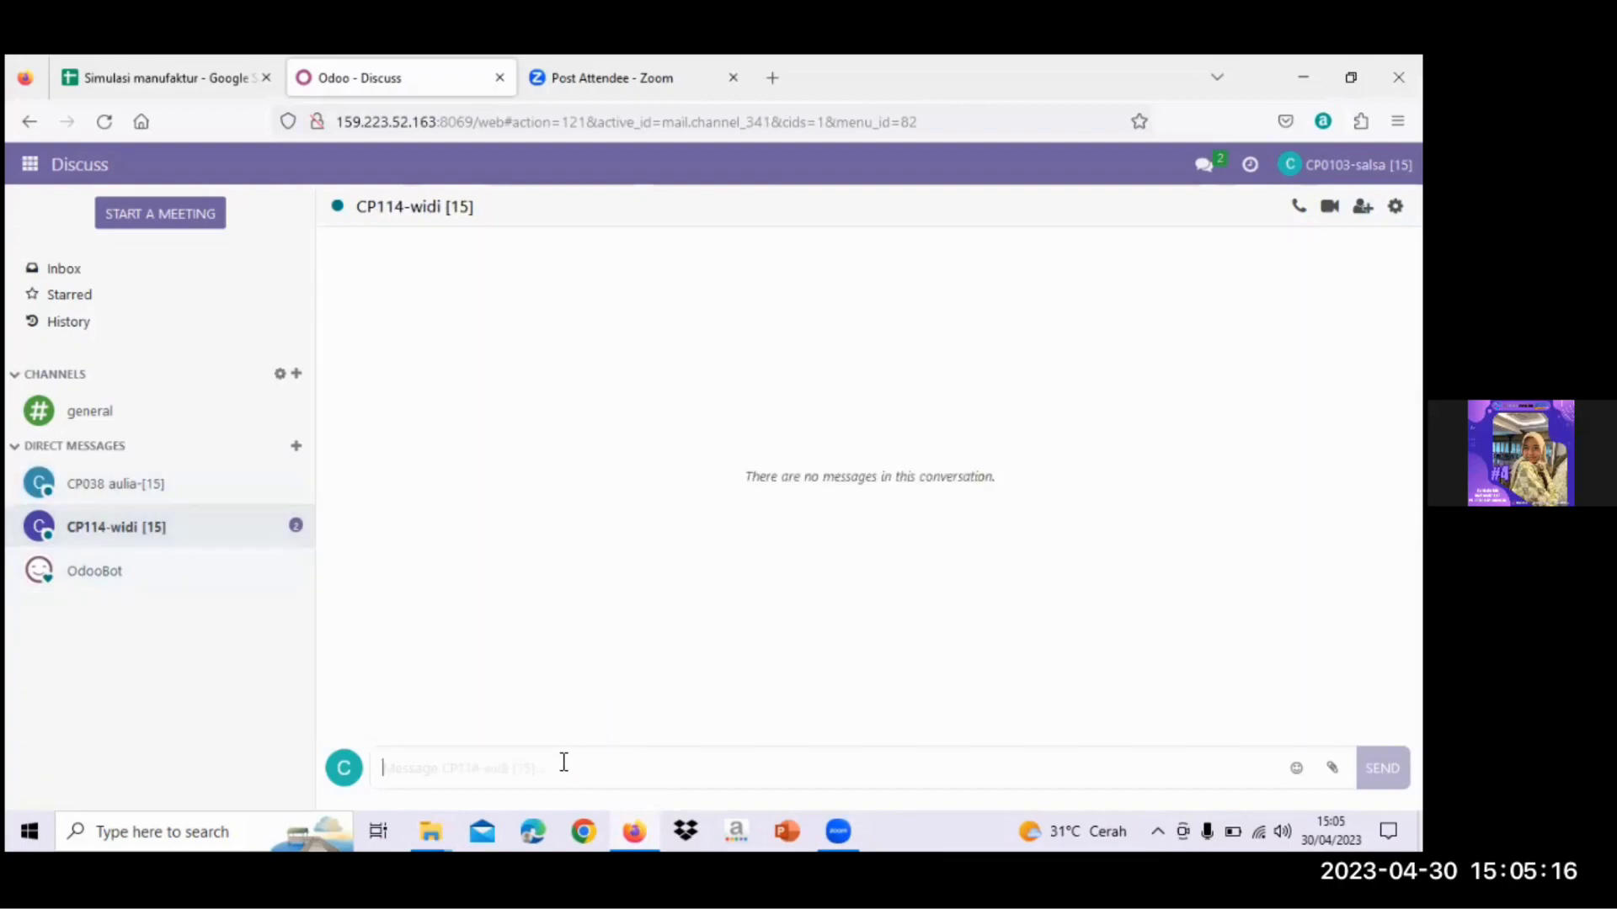
- Send 'Tolong produksi barang yang harus diproduksi yaitu TABLE-TOP-15' to that colleague
key(Caps_Lock)
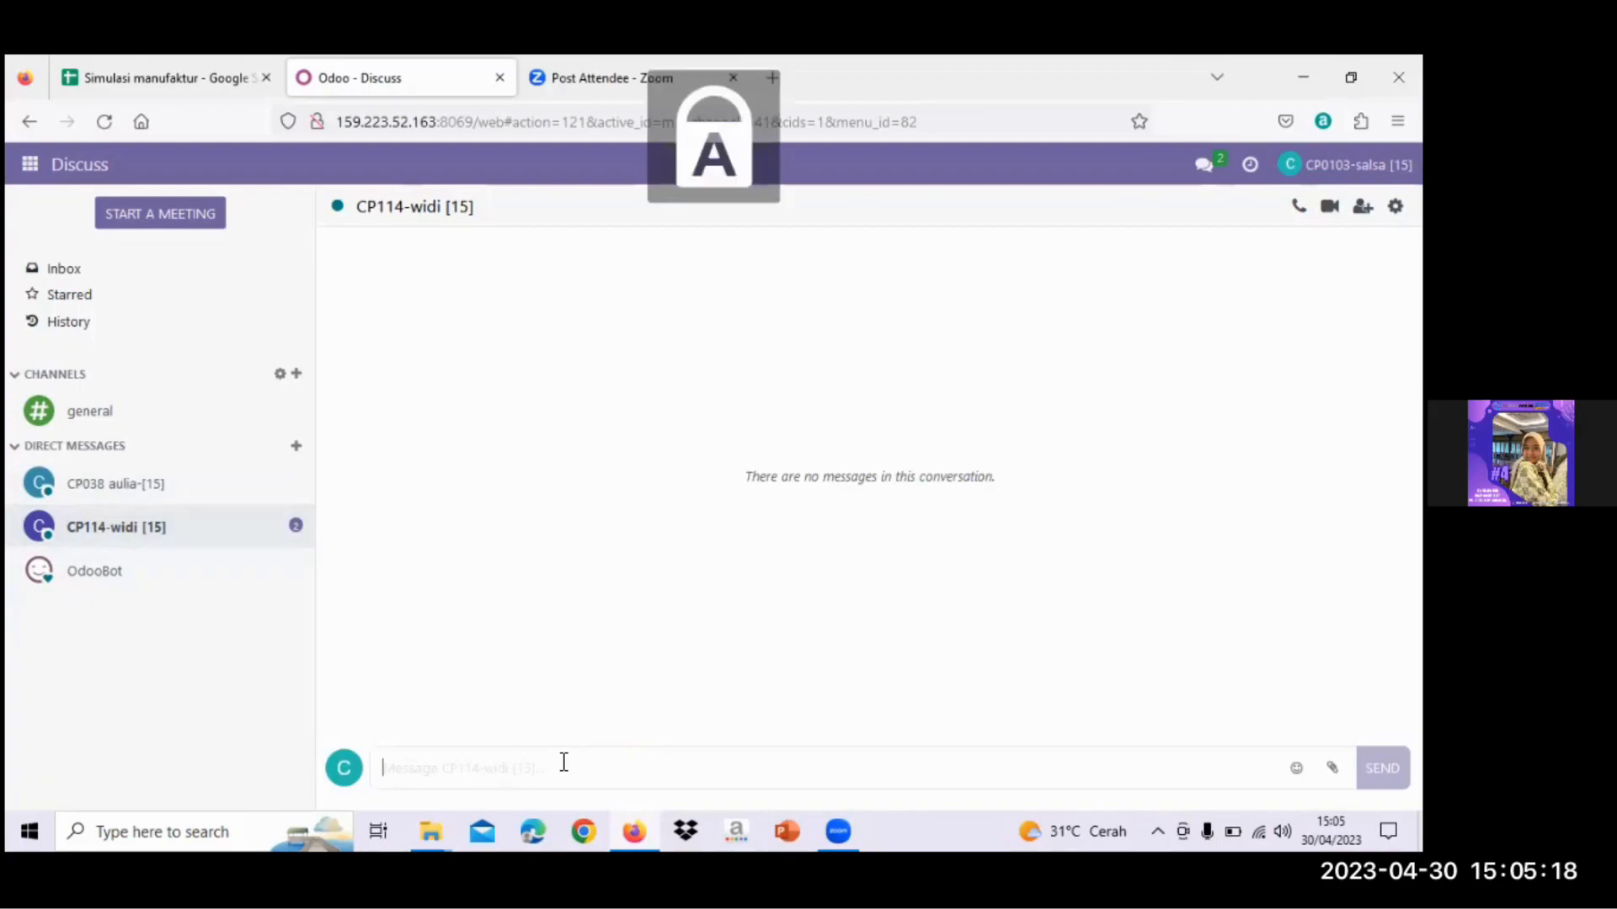
text(T)
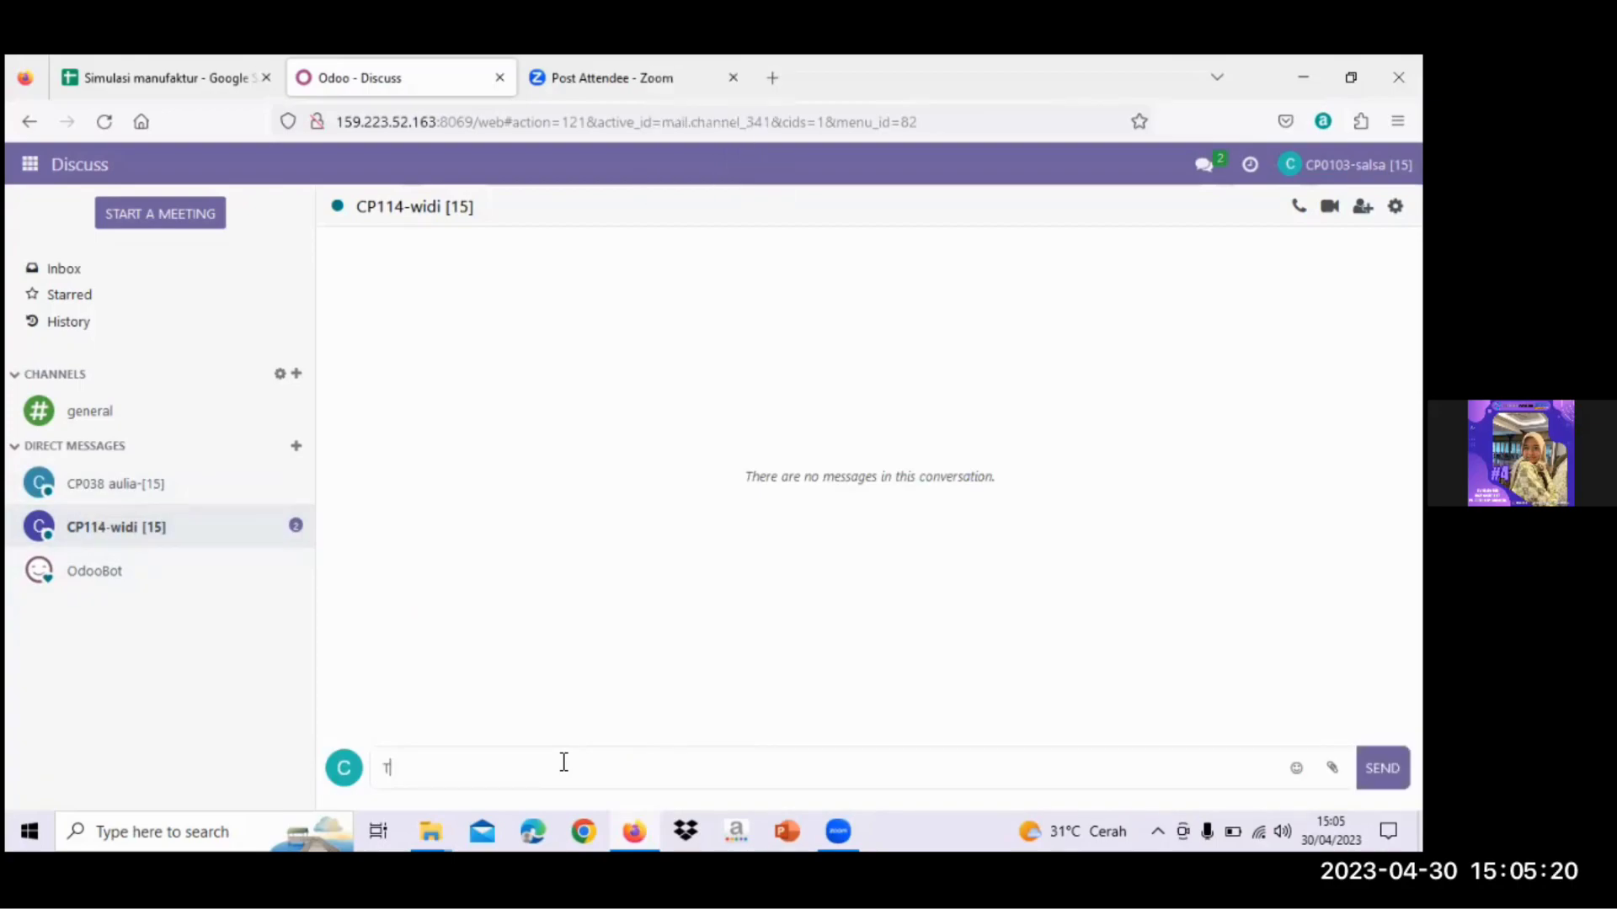
key(Caps_Lock)
text(olong)
key(Caps_Lock)
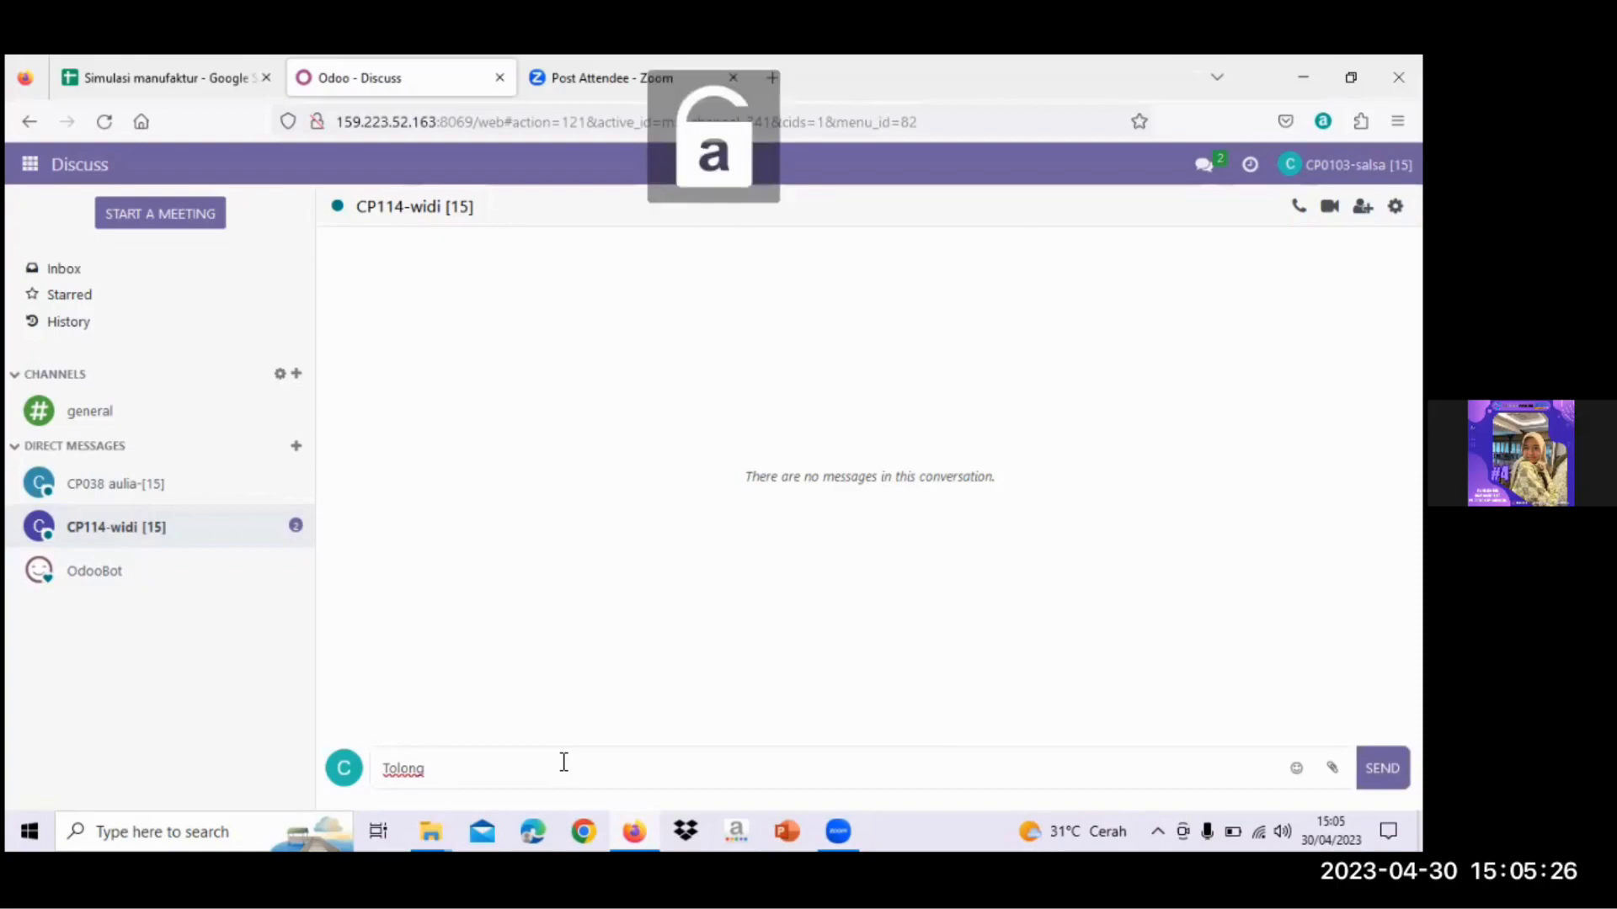
text(produk)
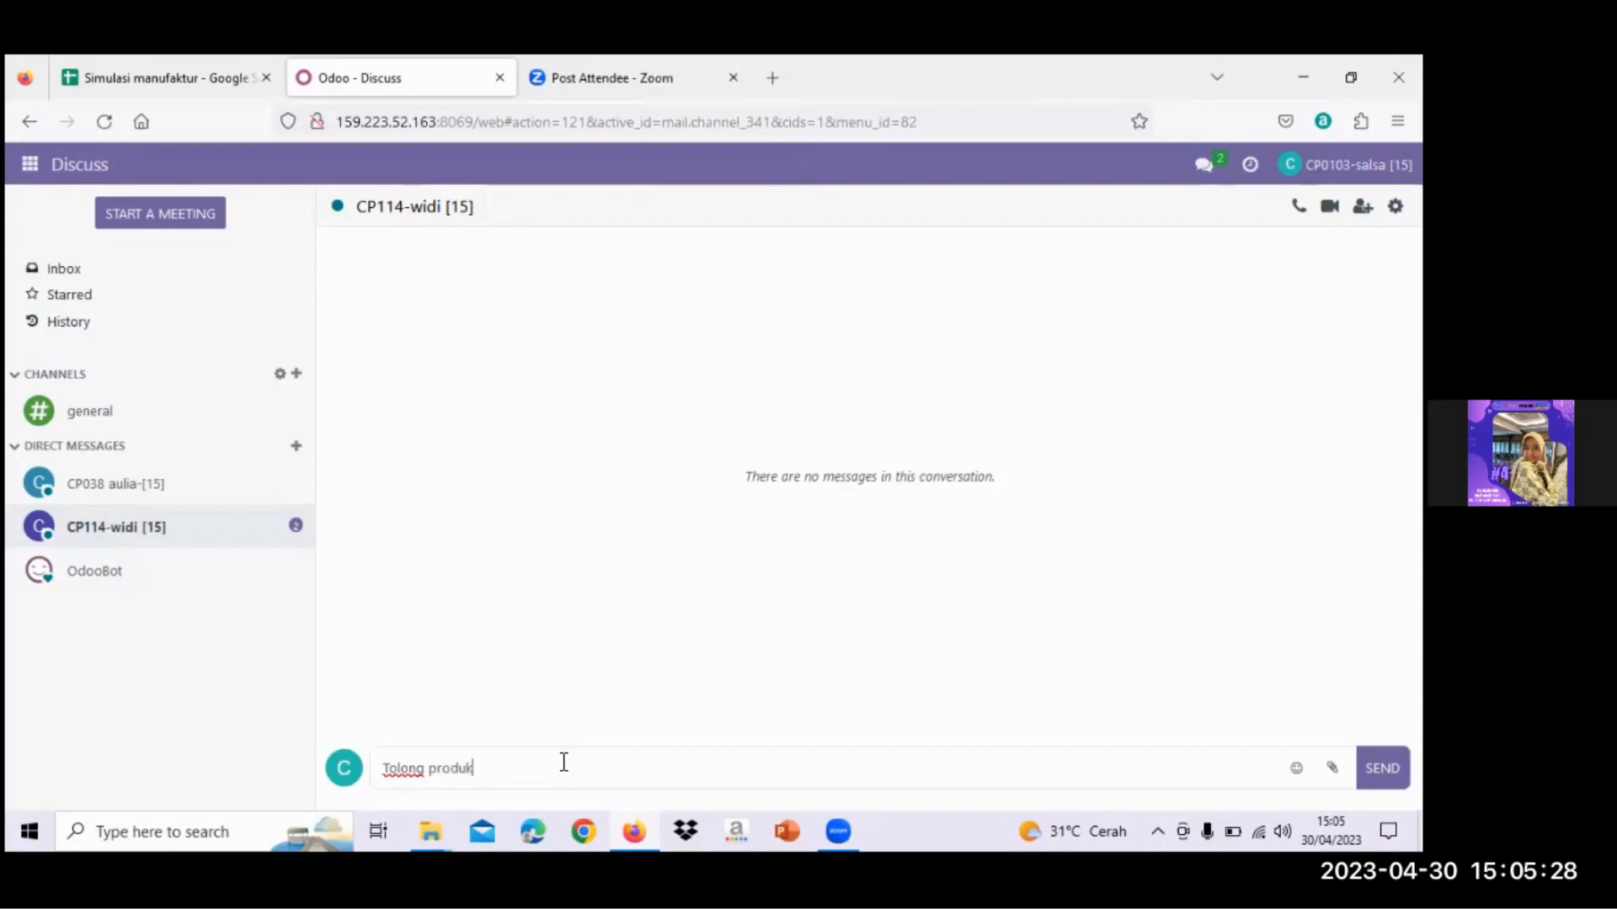
text(si barang)
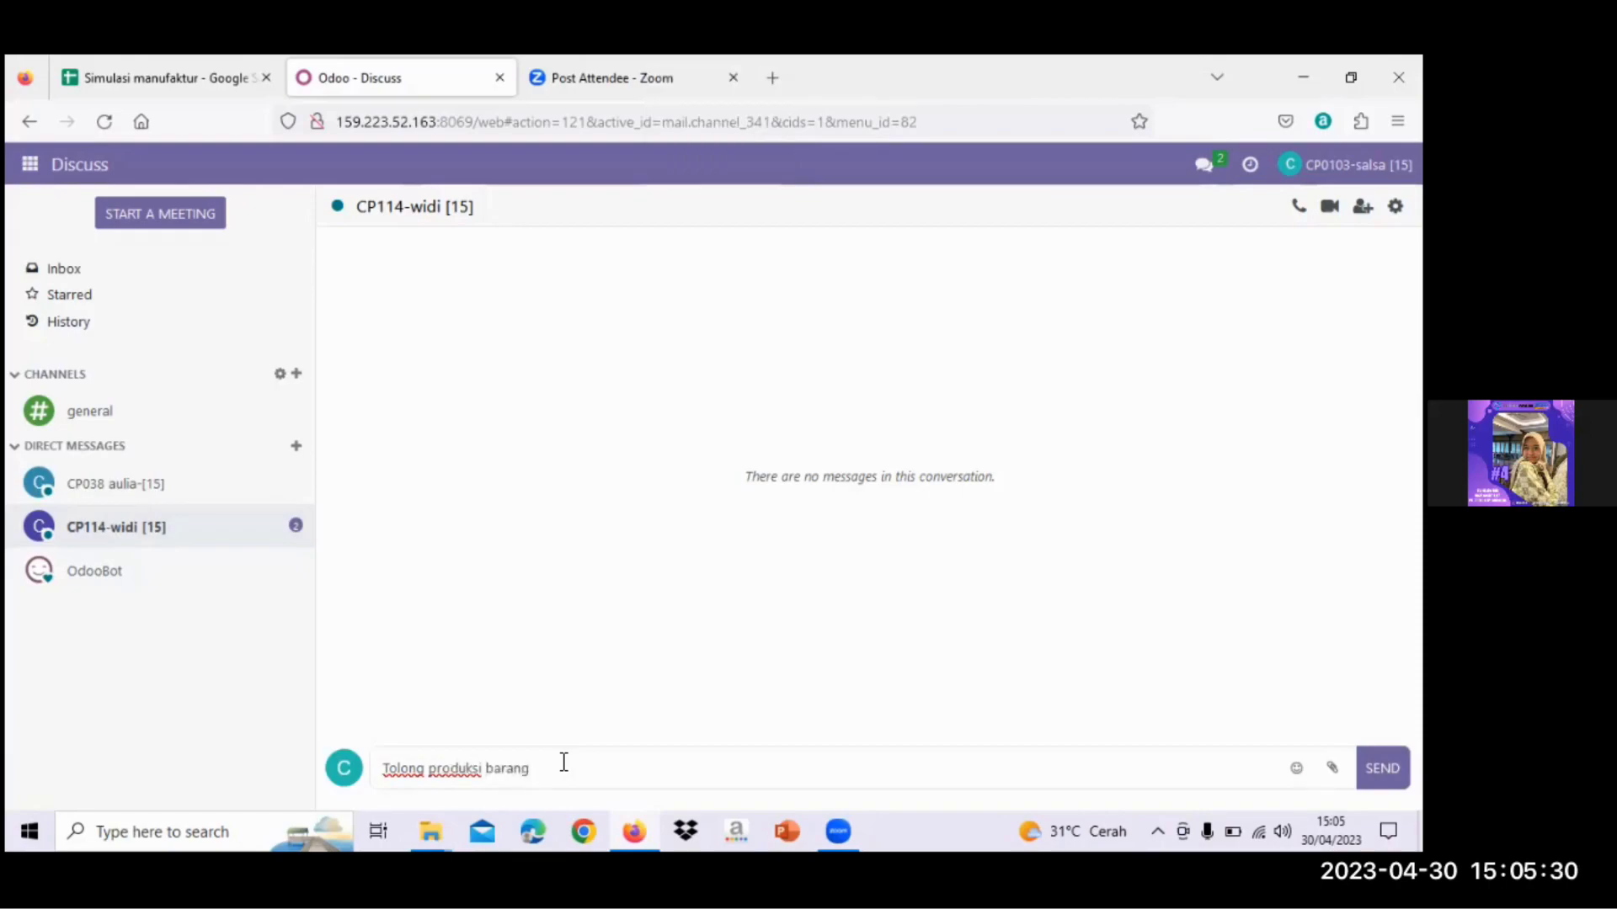
text( yang harus diproduksi yaitu)
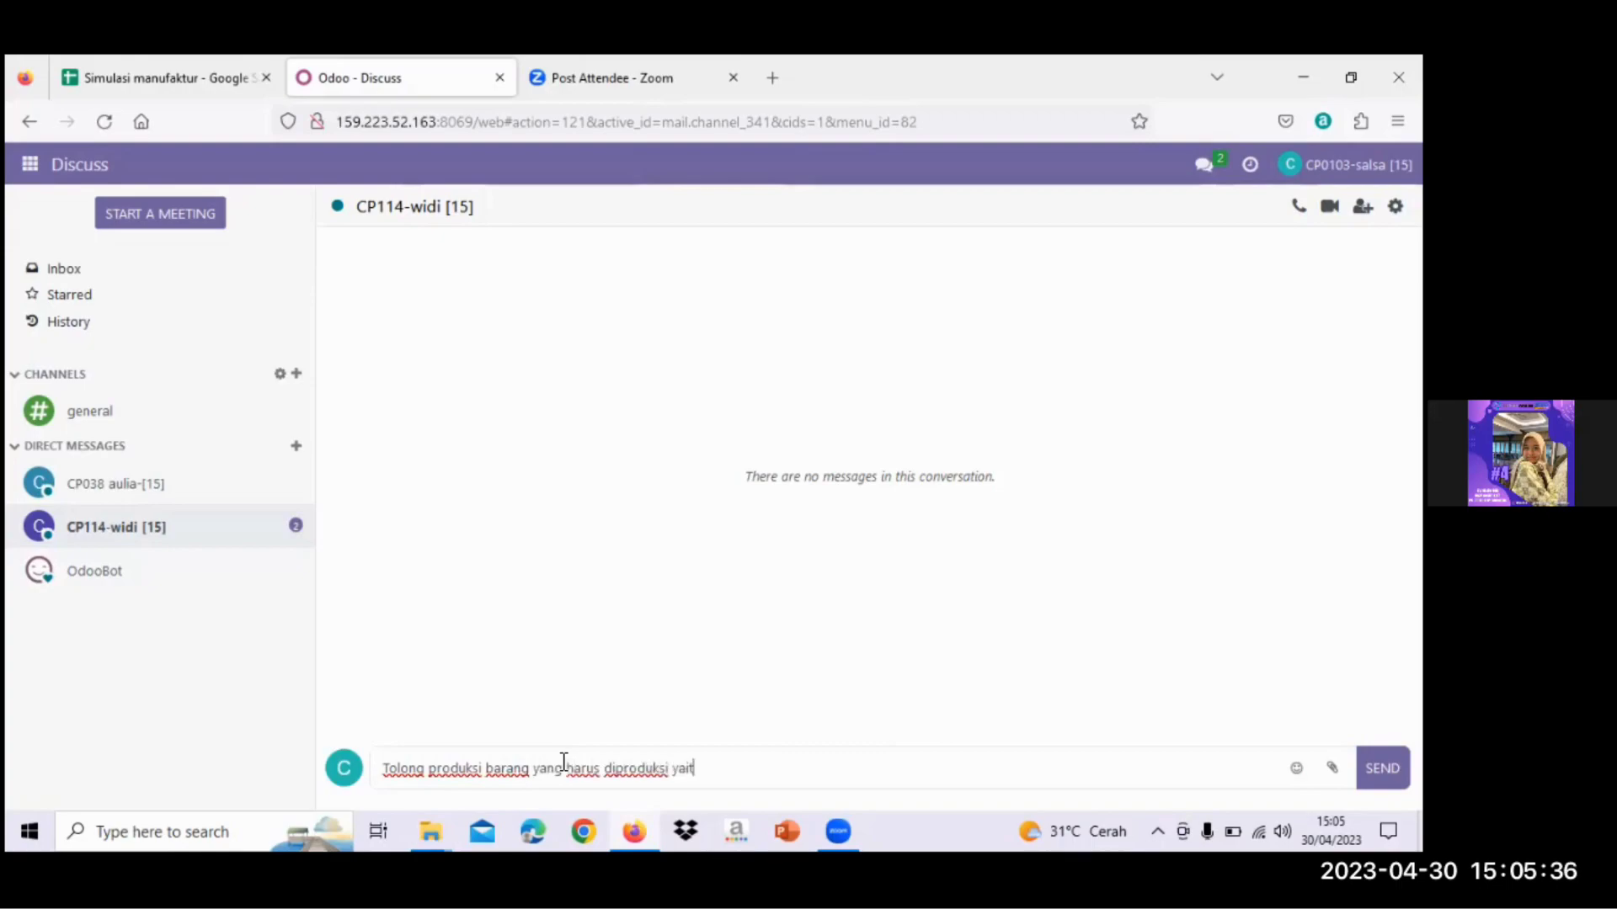
key(Caps_Lock)
key(Caps_Lock)
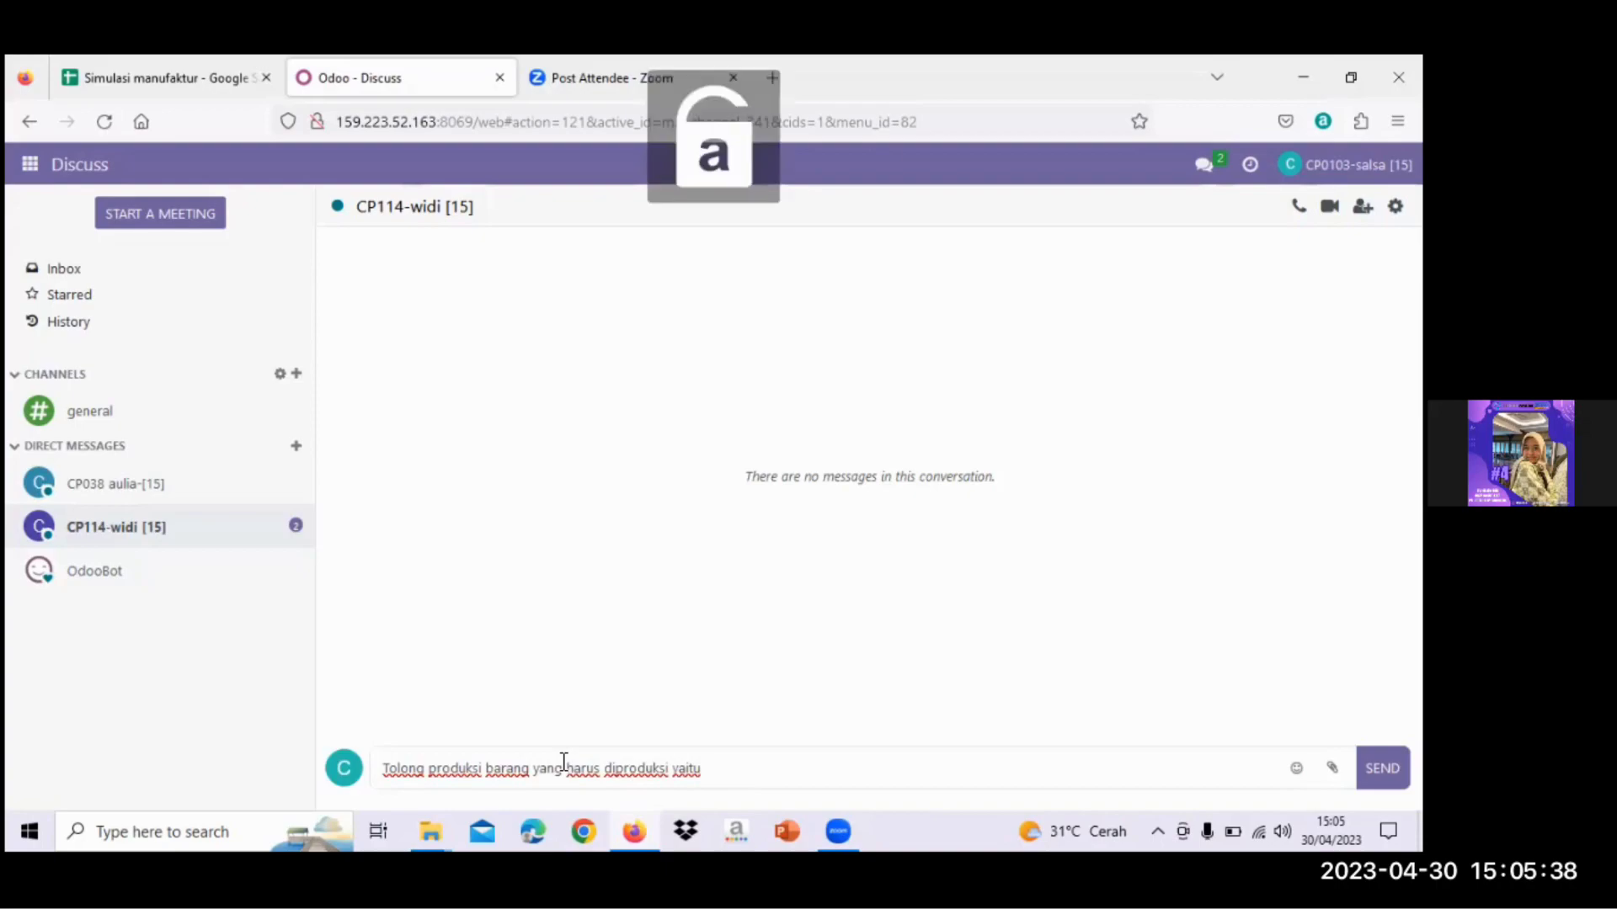
key(Caps_Lock)
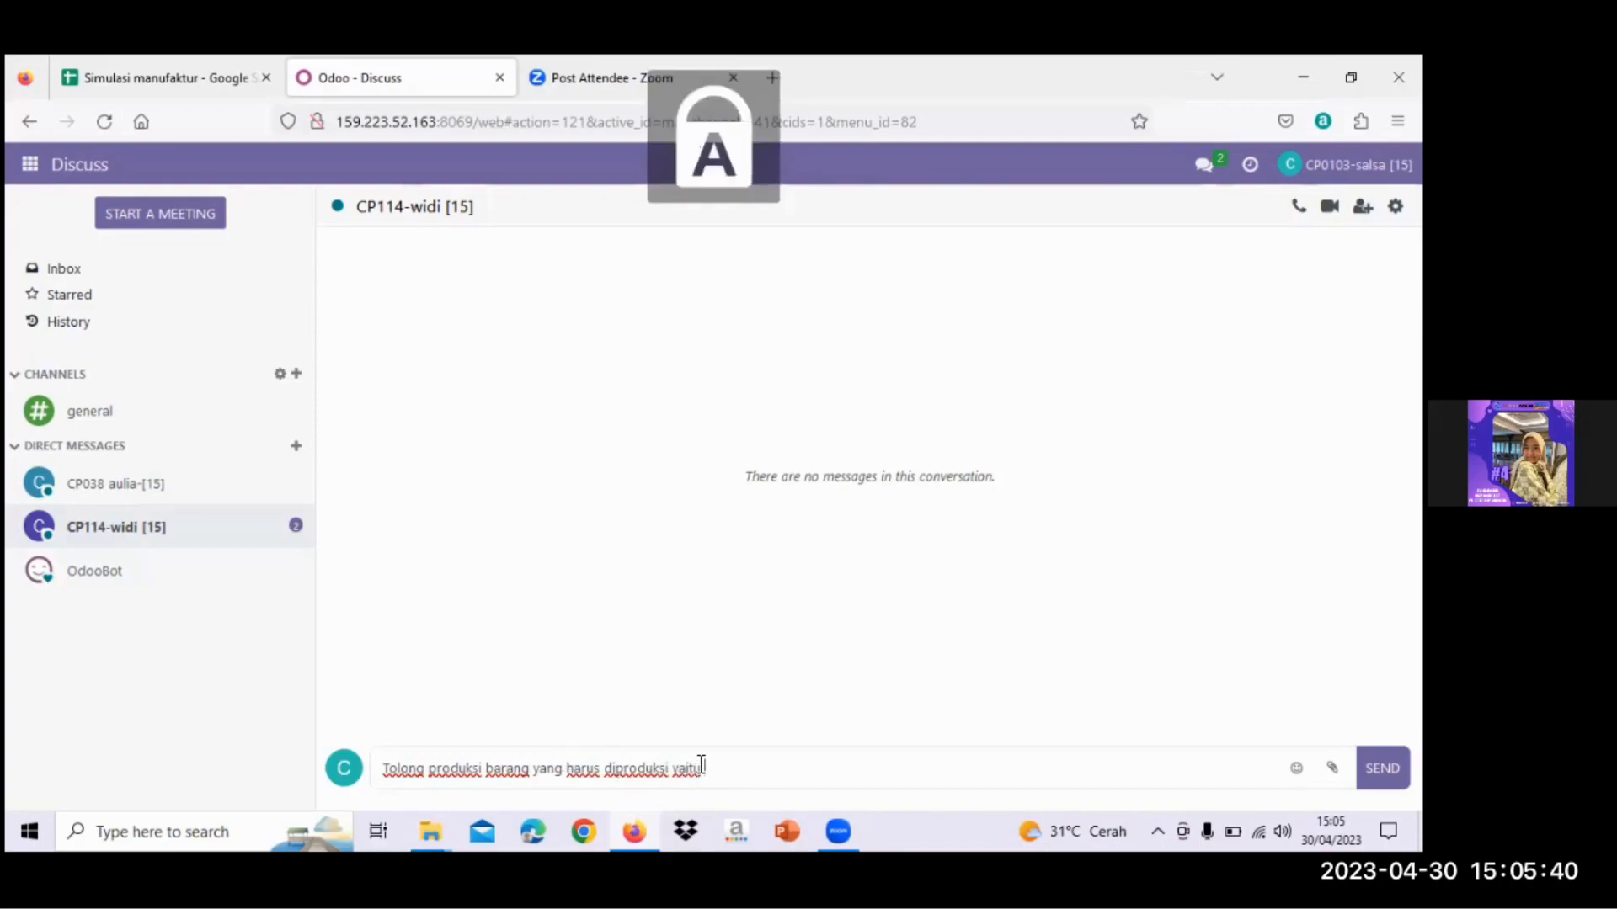
text(T)
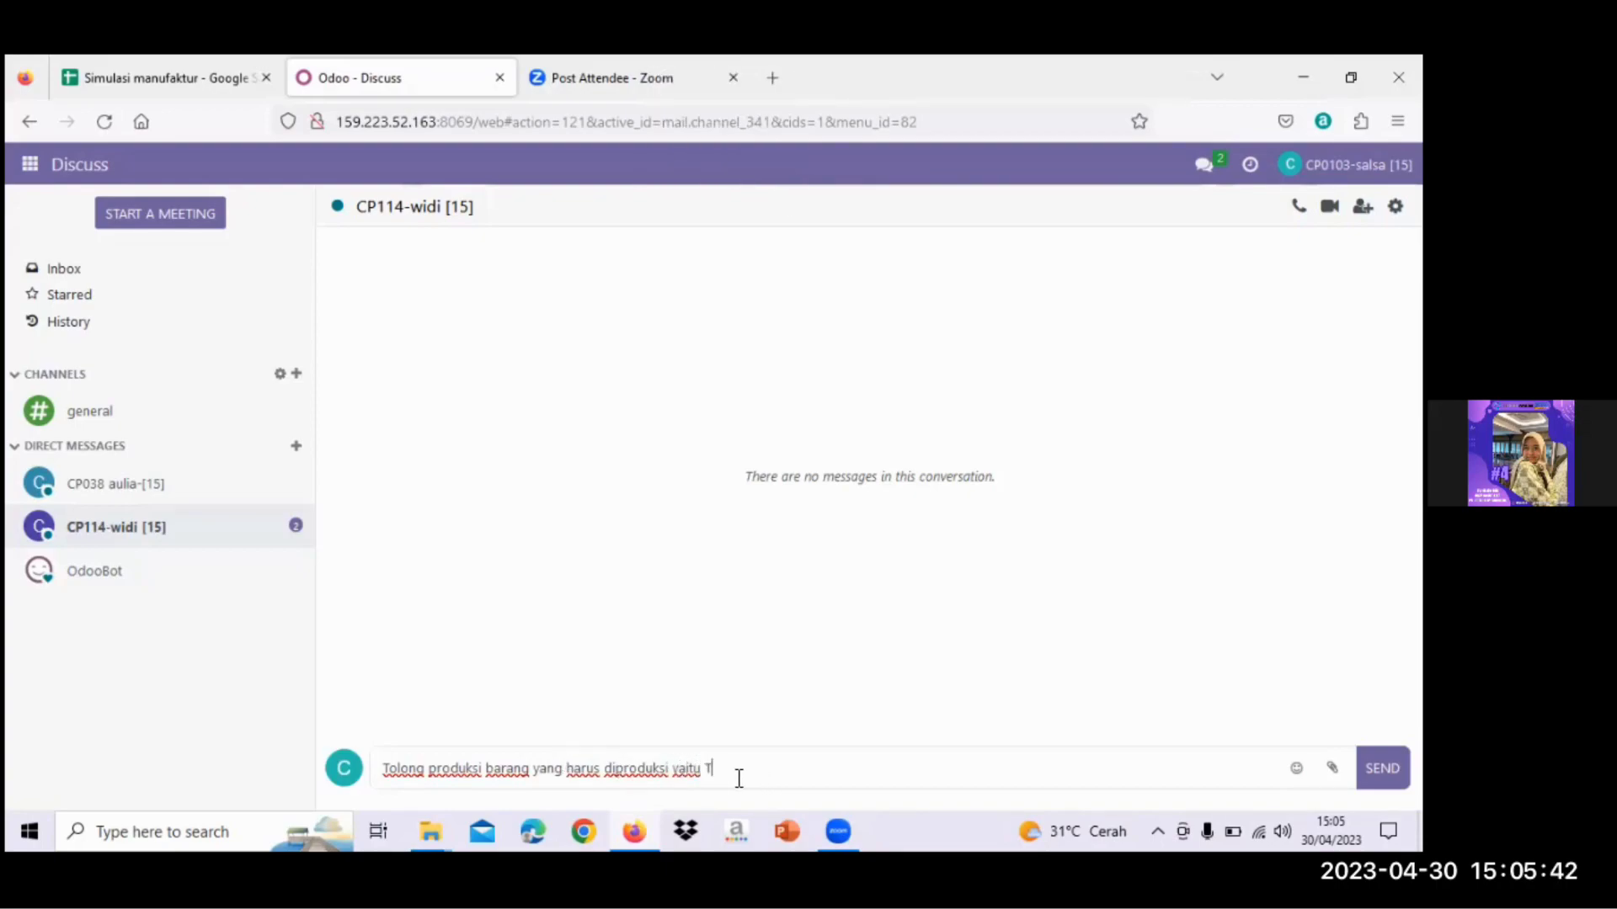
key(Caps_Lock)
key(Caps_Lock)
text(ABLE)
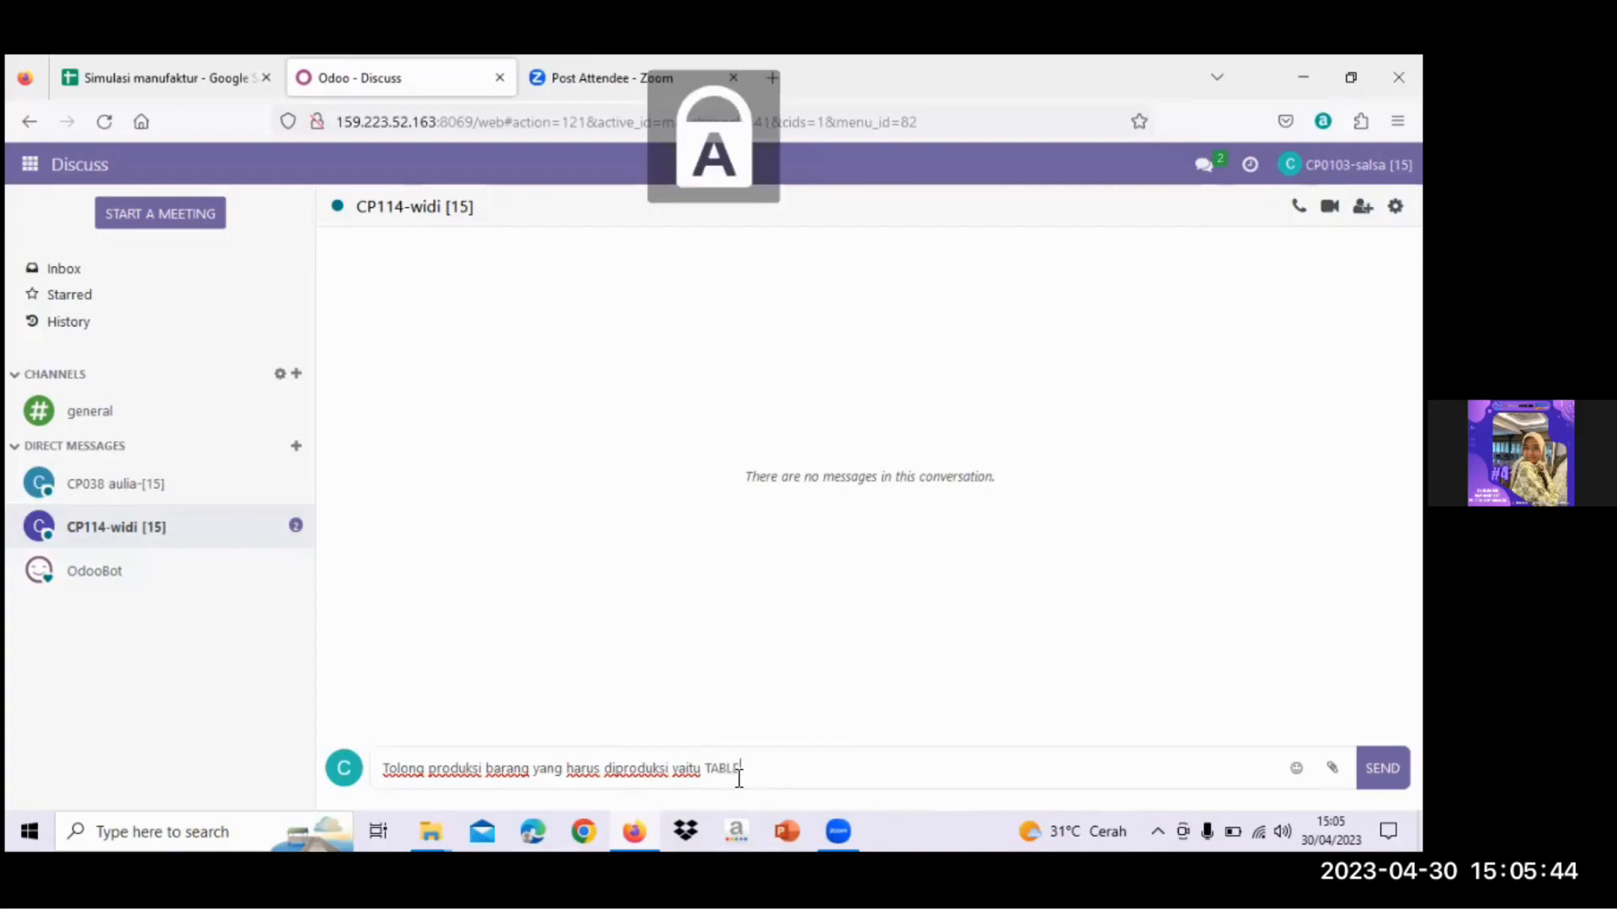
text(-T)
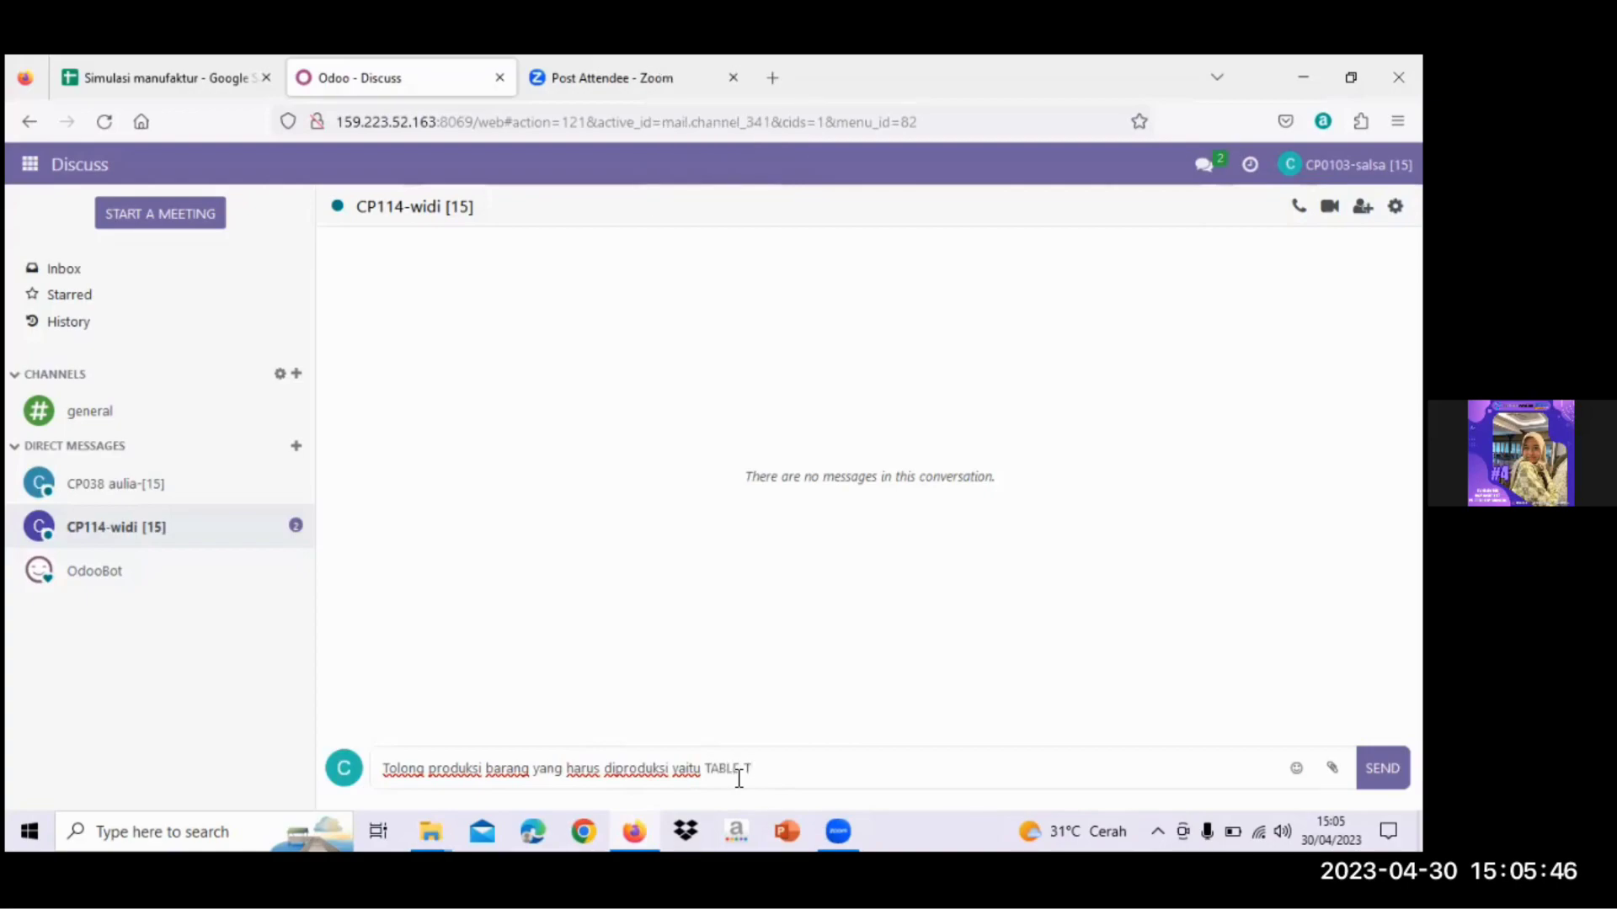
text(OP-15)
key(Return)
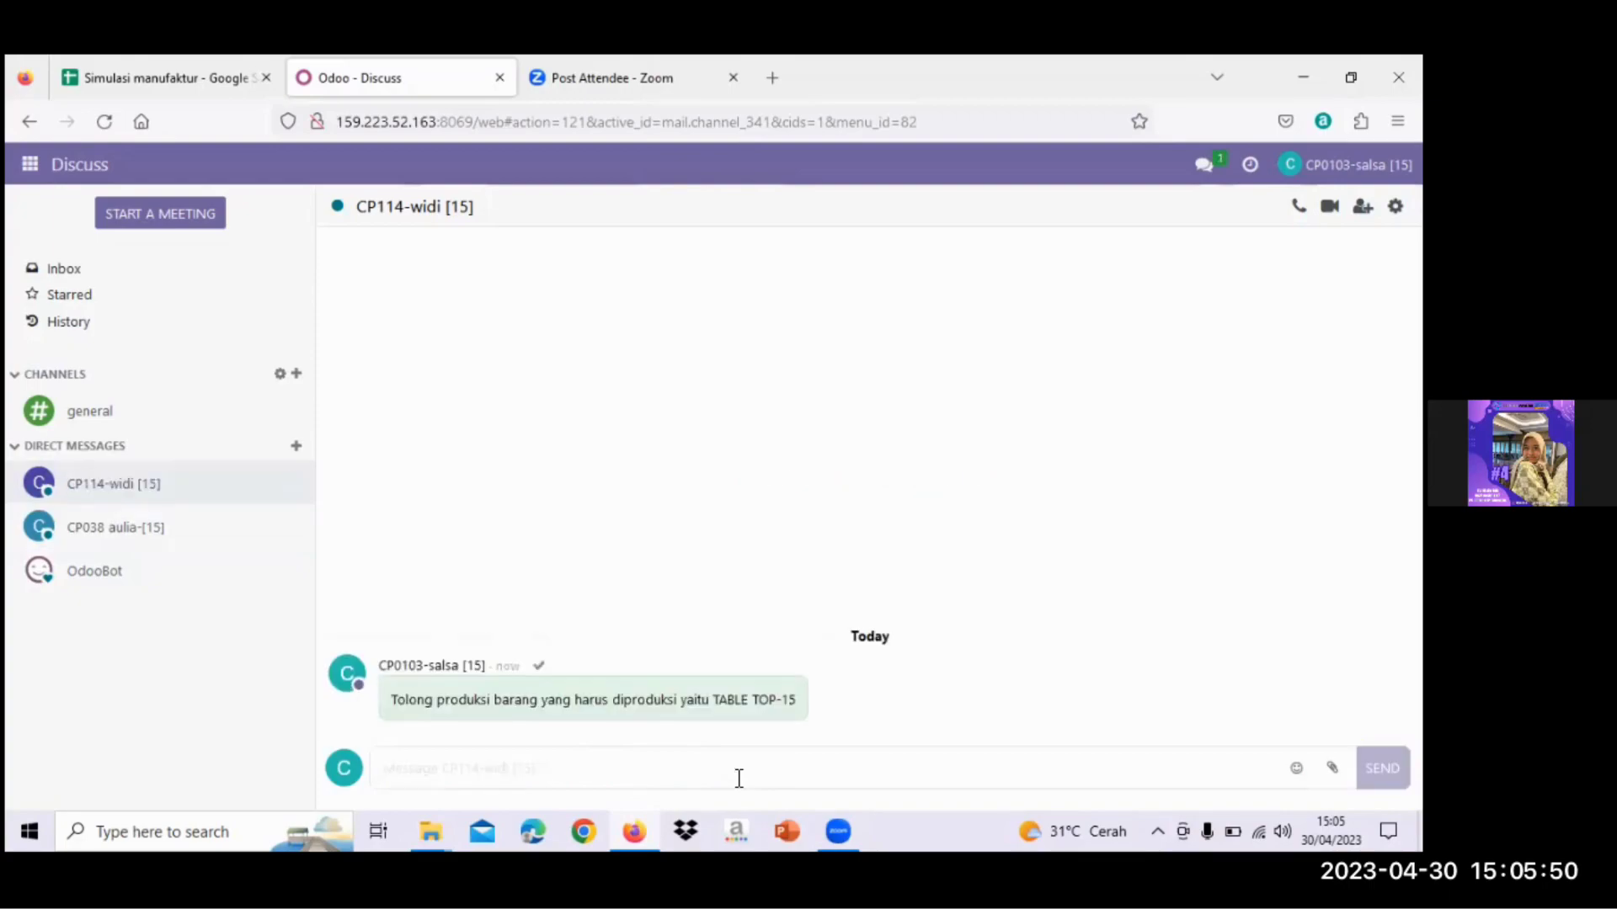
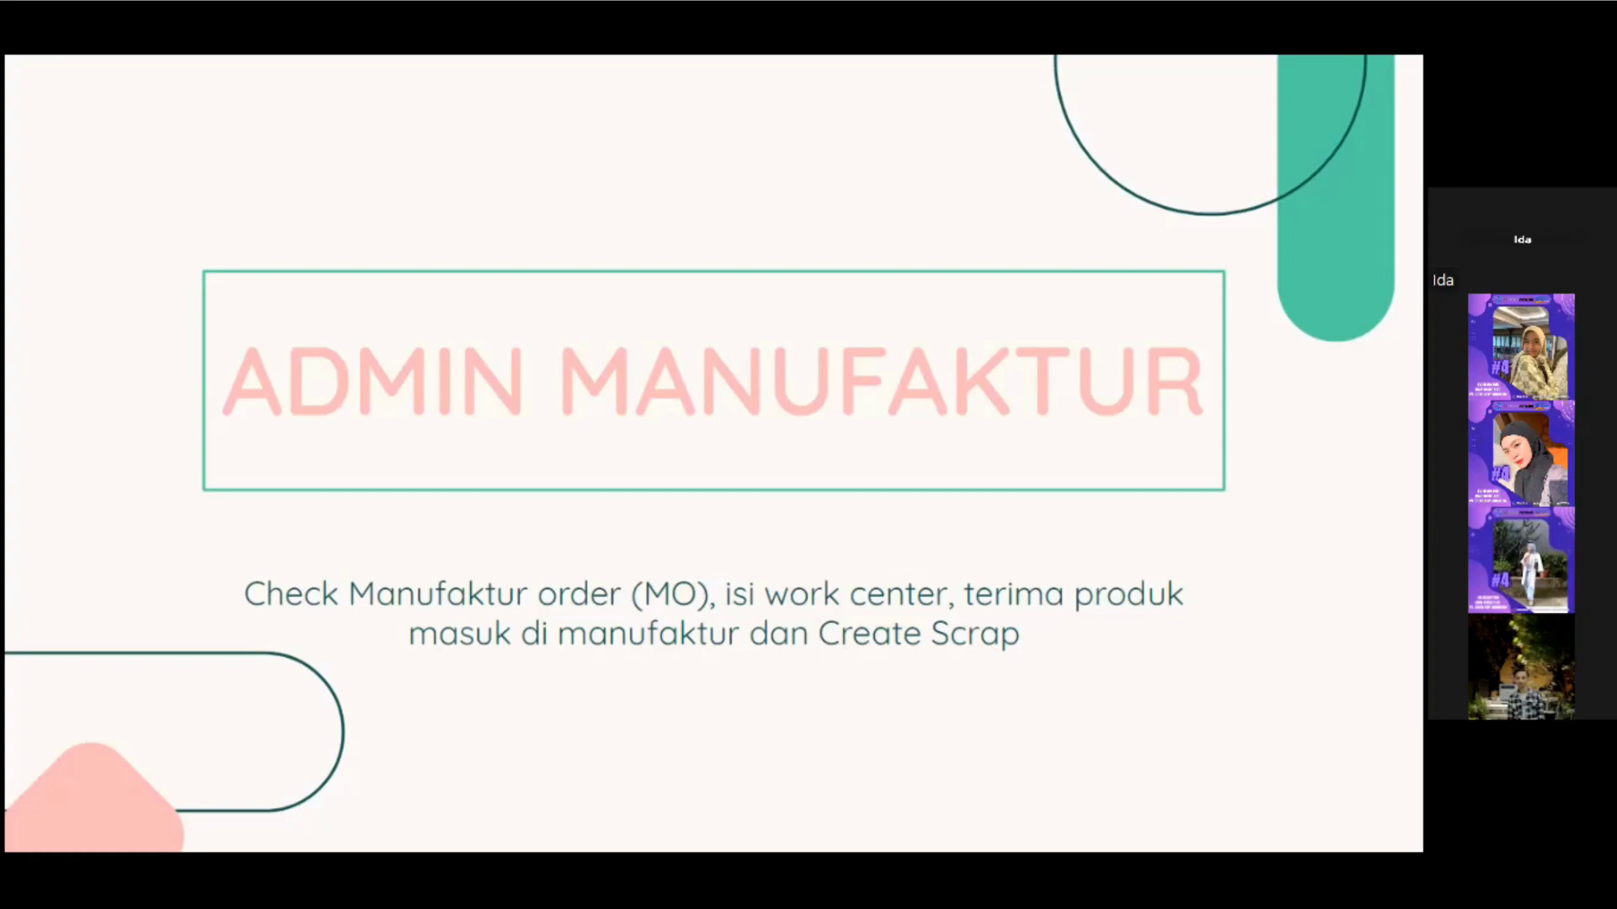
- Exit the 'ADMIN MANUFAKTUR' slideshow and return to the Odoo Discuss inbox
key(Escape)
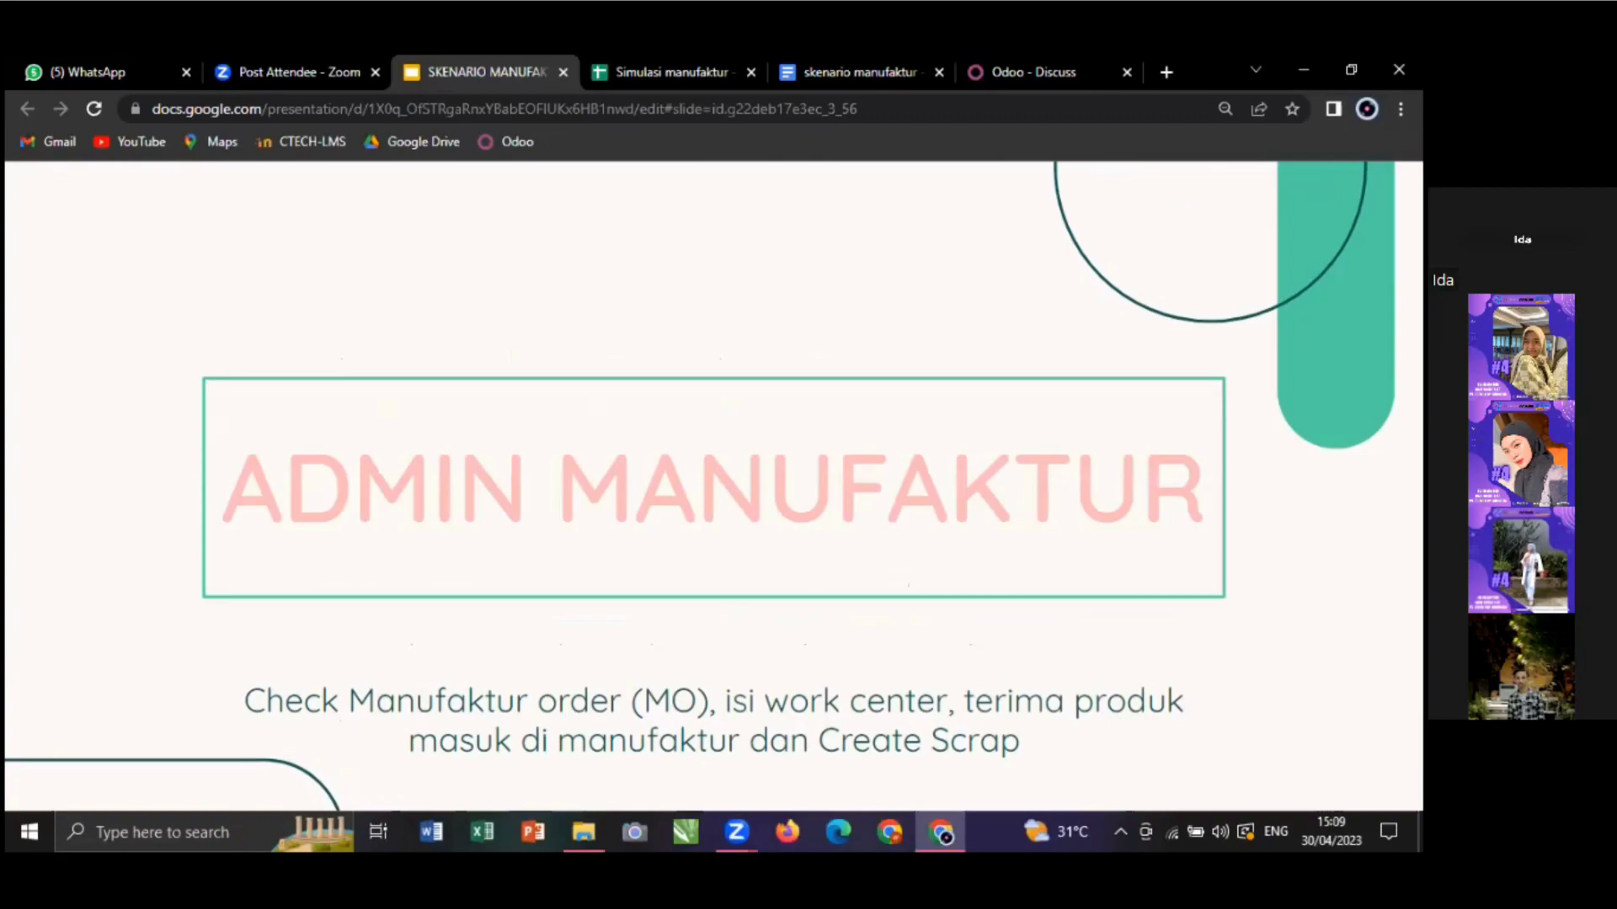
click(1082, 65)
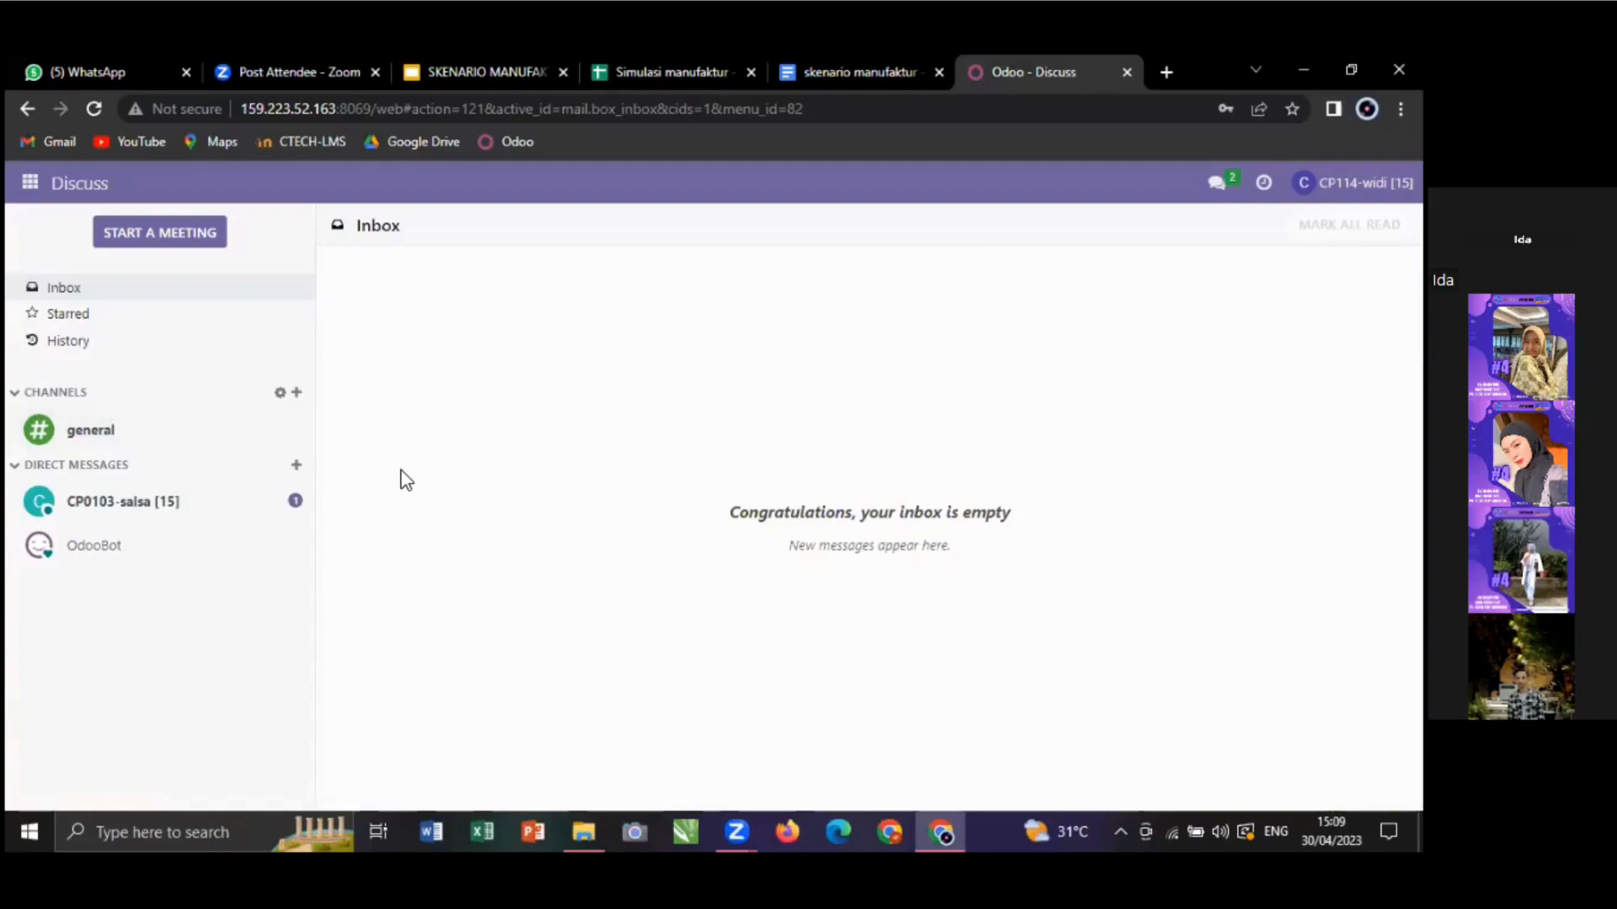
- Read the colleague's Table Top-15 production request, then bring up the Odoo app menu
click(260, 501)
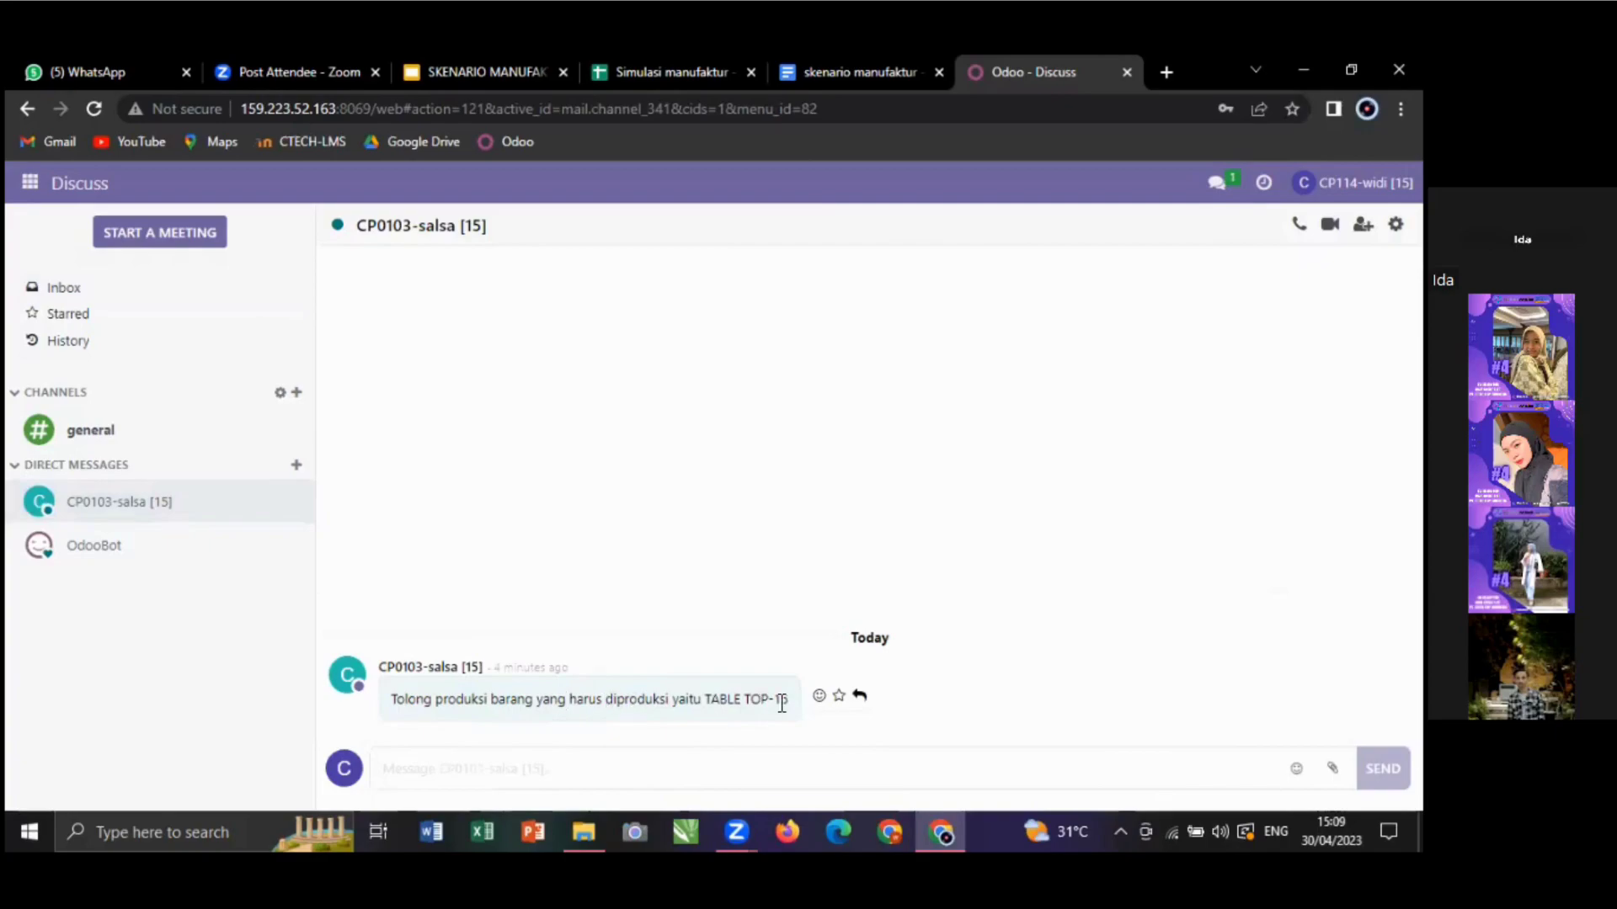
click(31, 186)
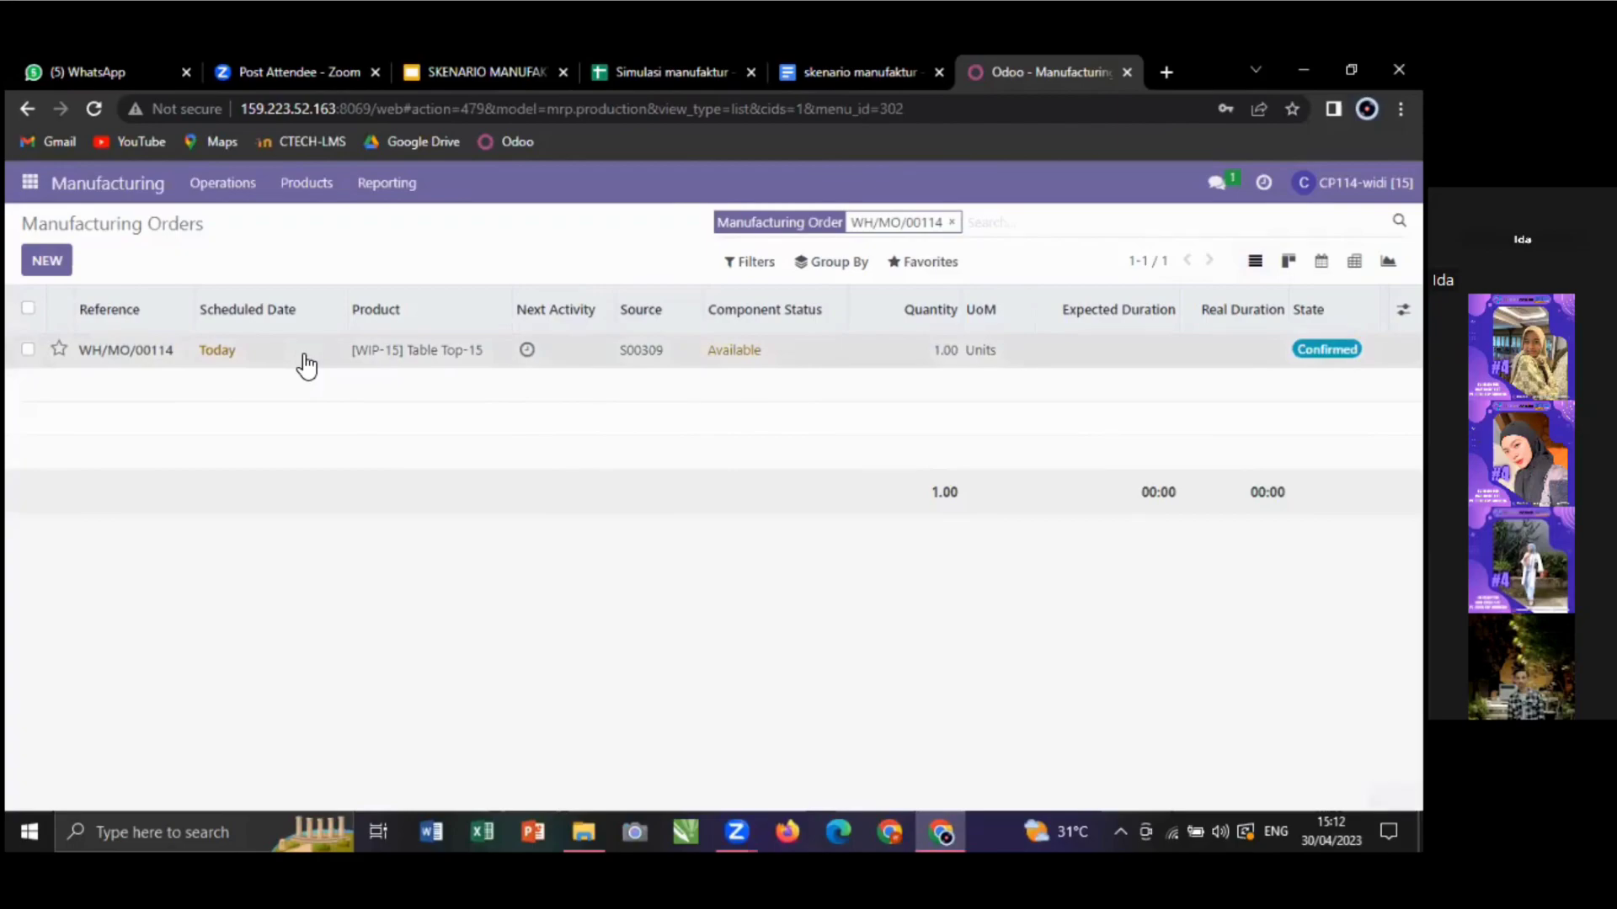
- Open WH/MO/00114 and review its Components and Work Orders tabs
click(306, 365)
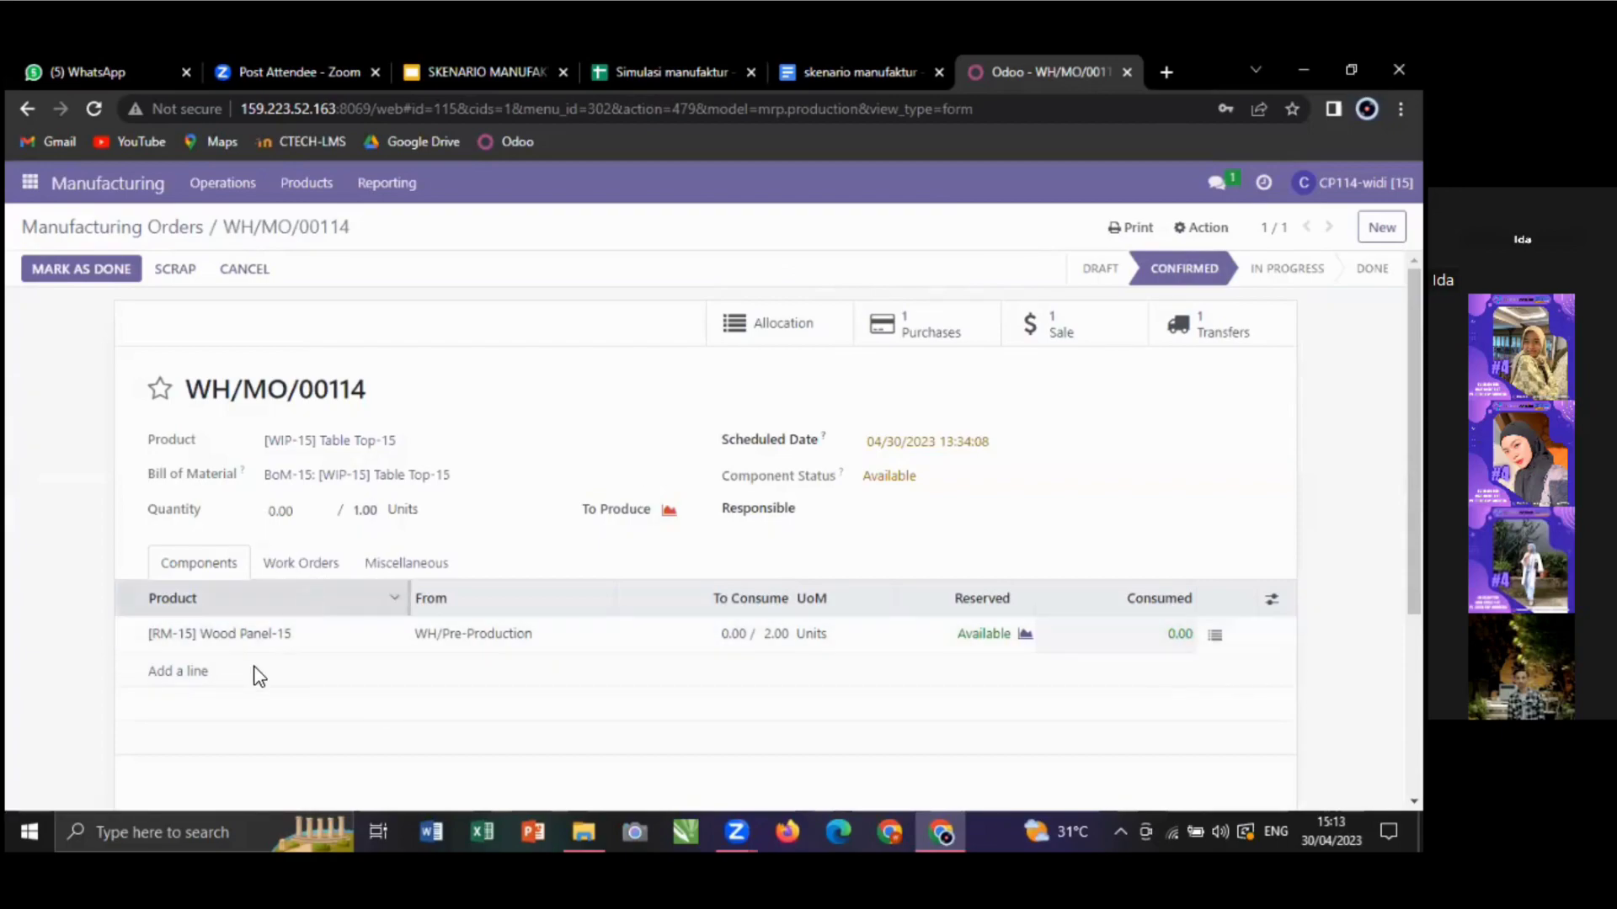
scroll(210, 631, down, 1)
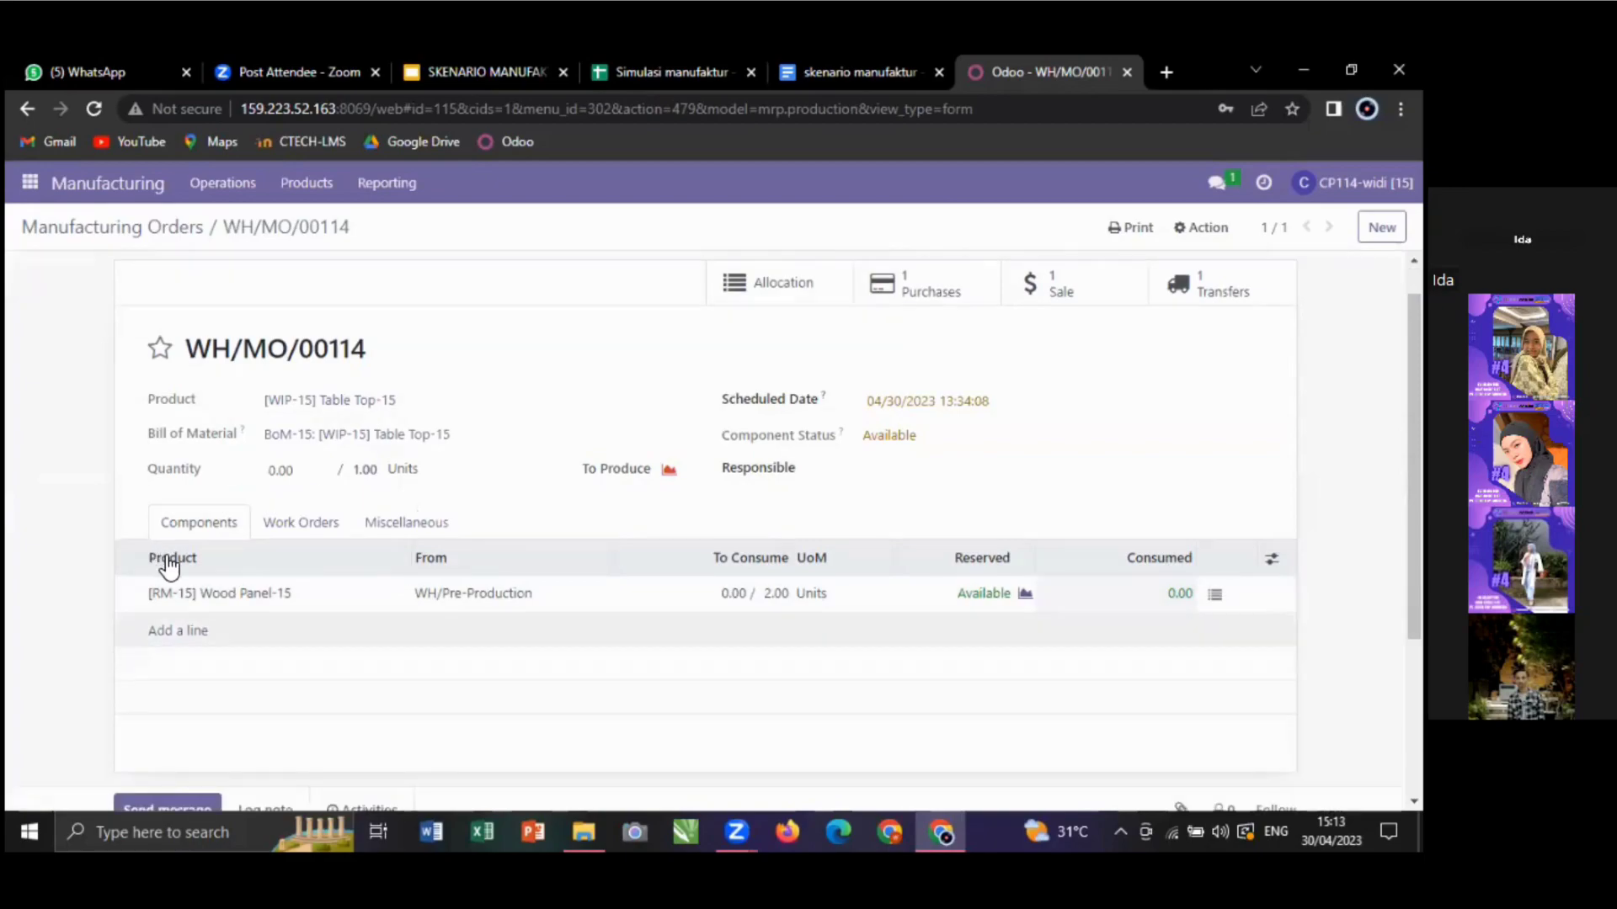
scroll(164, 562, down, 1)
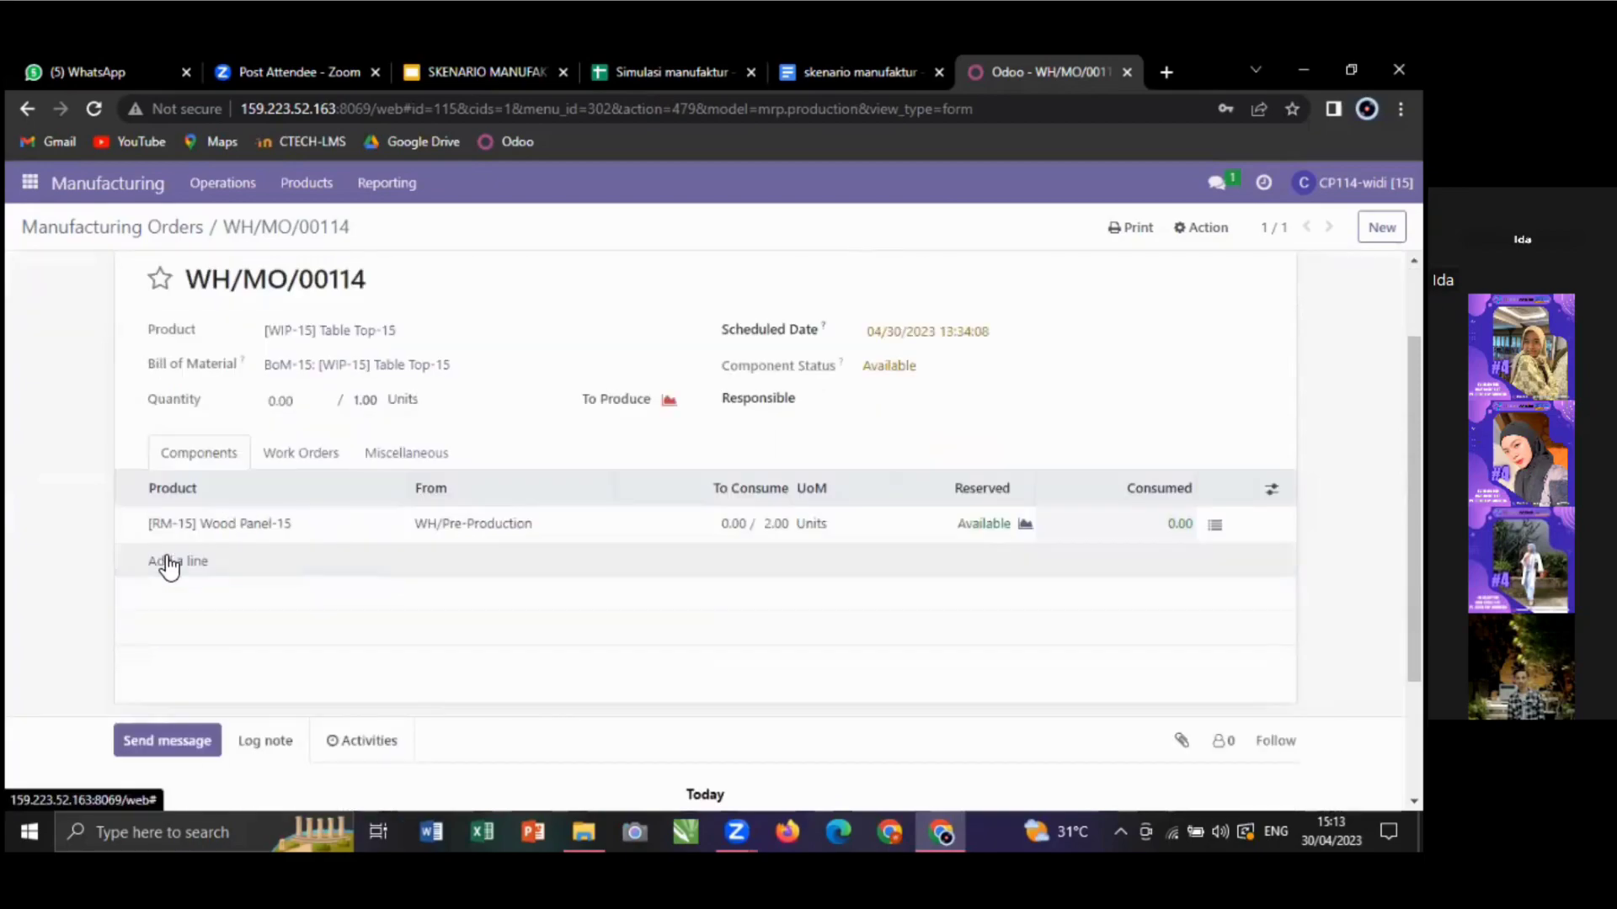
click(168, 557)
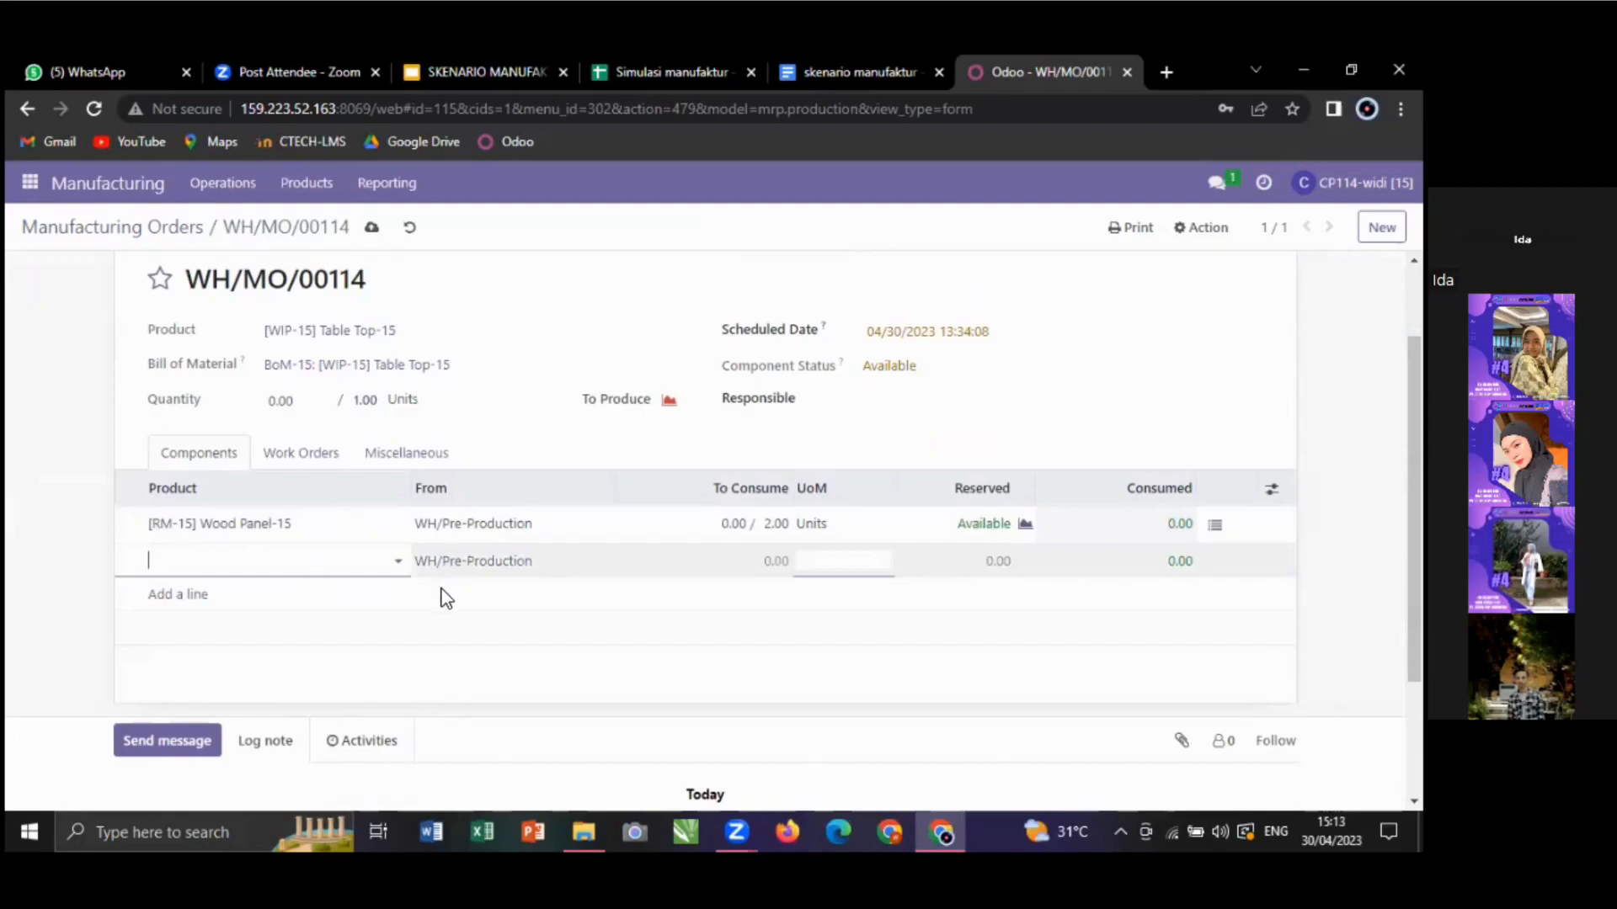
key(Escape)
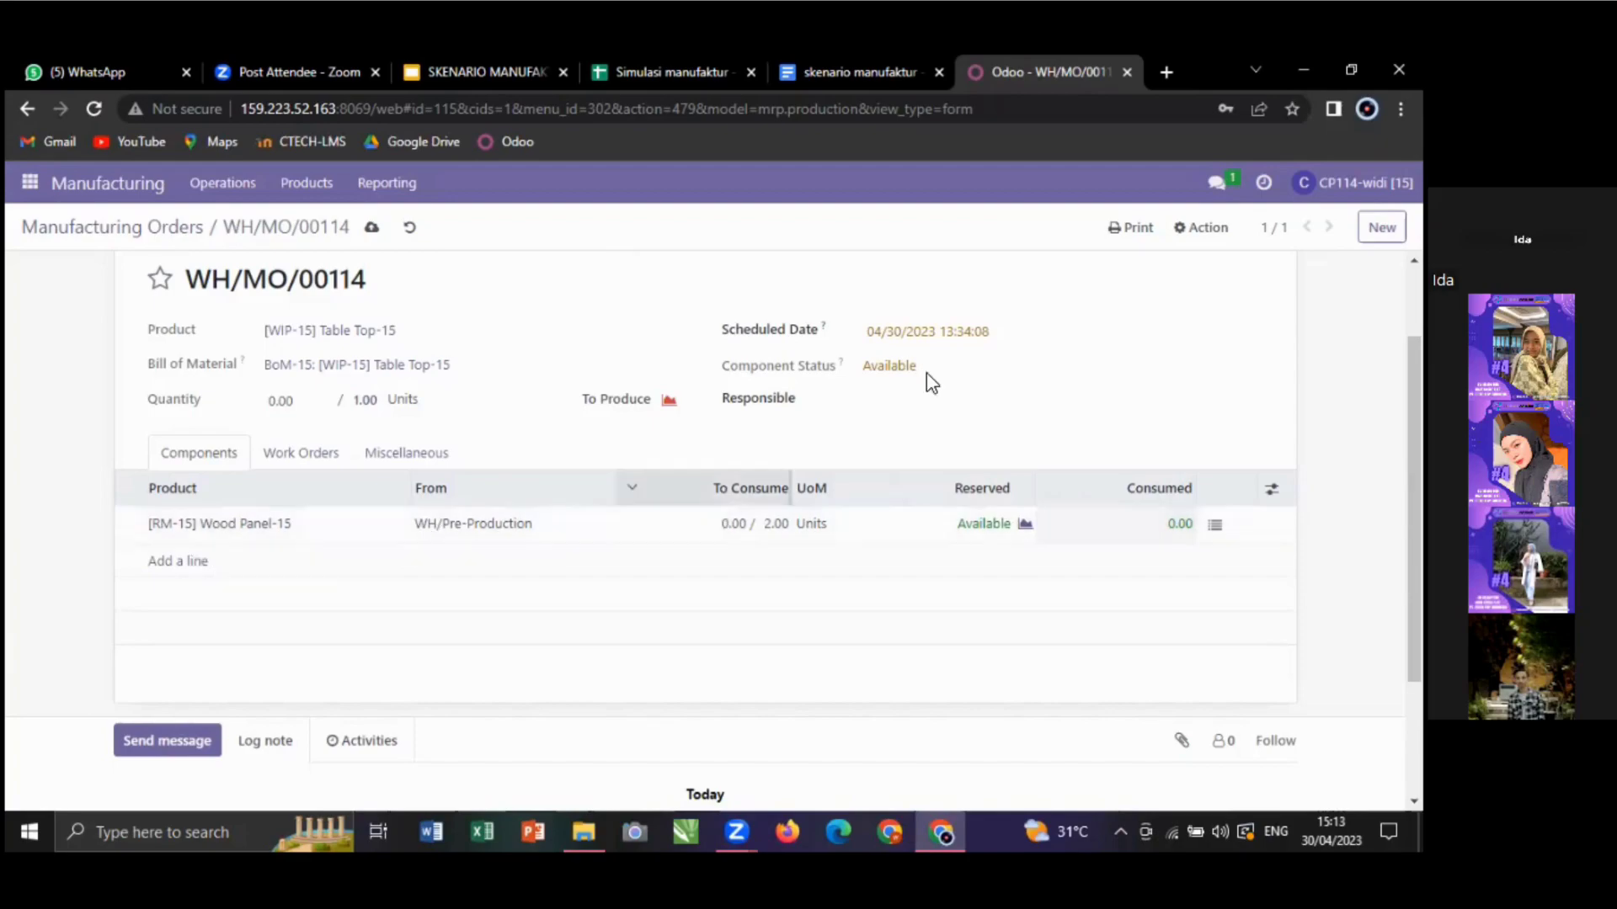
scroll(1017, 341, up, 1)
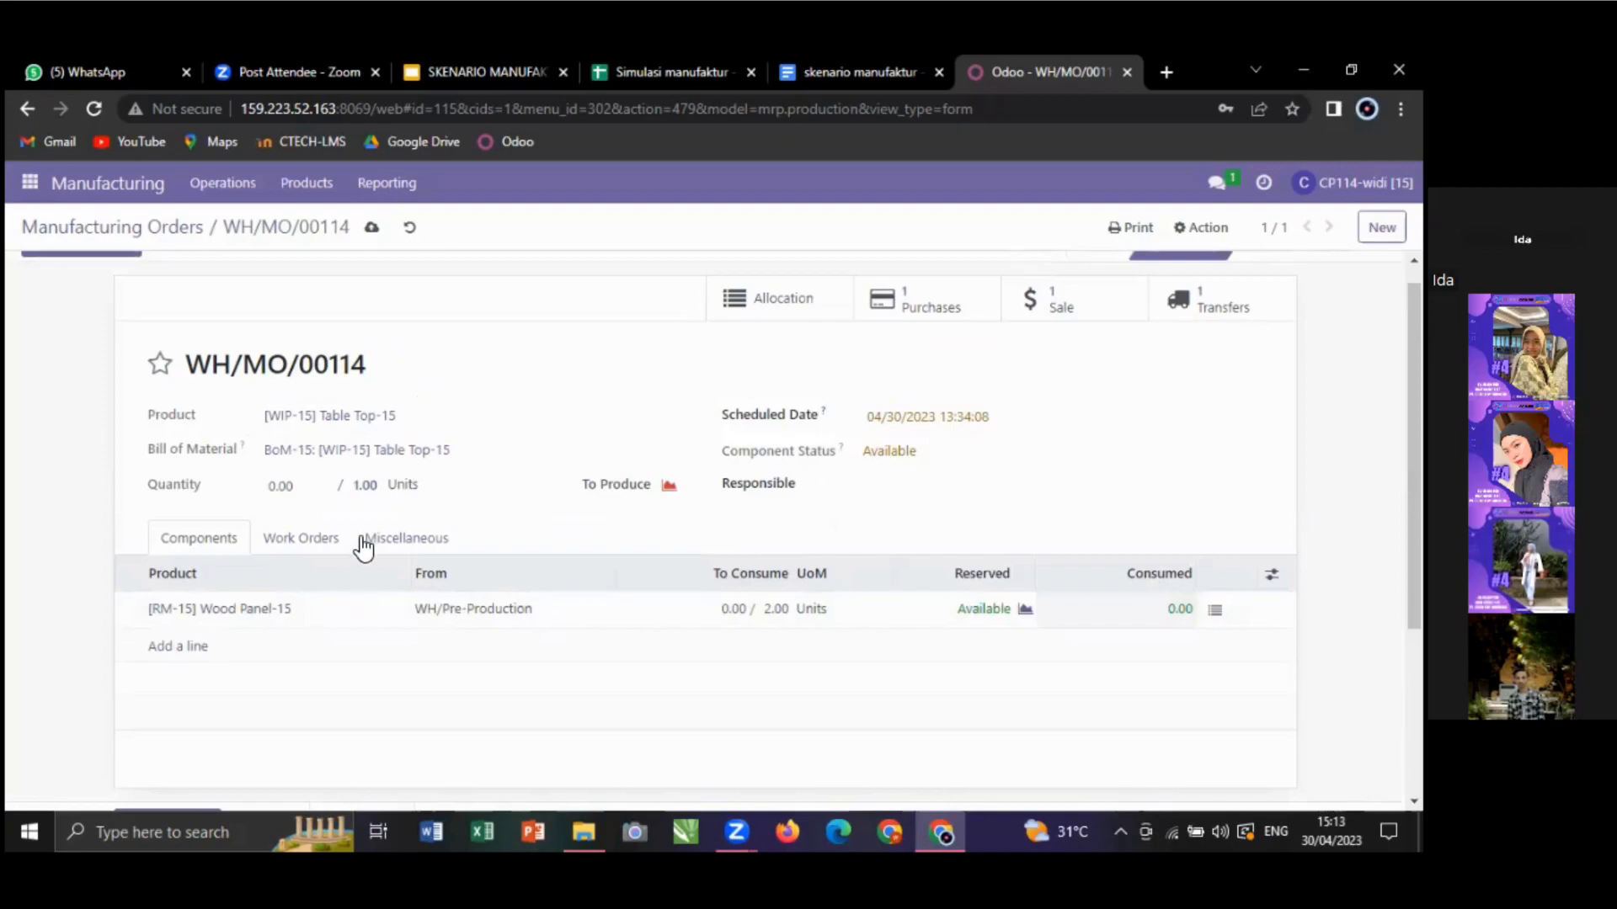
scroll(327, 569, up, 1)
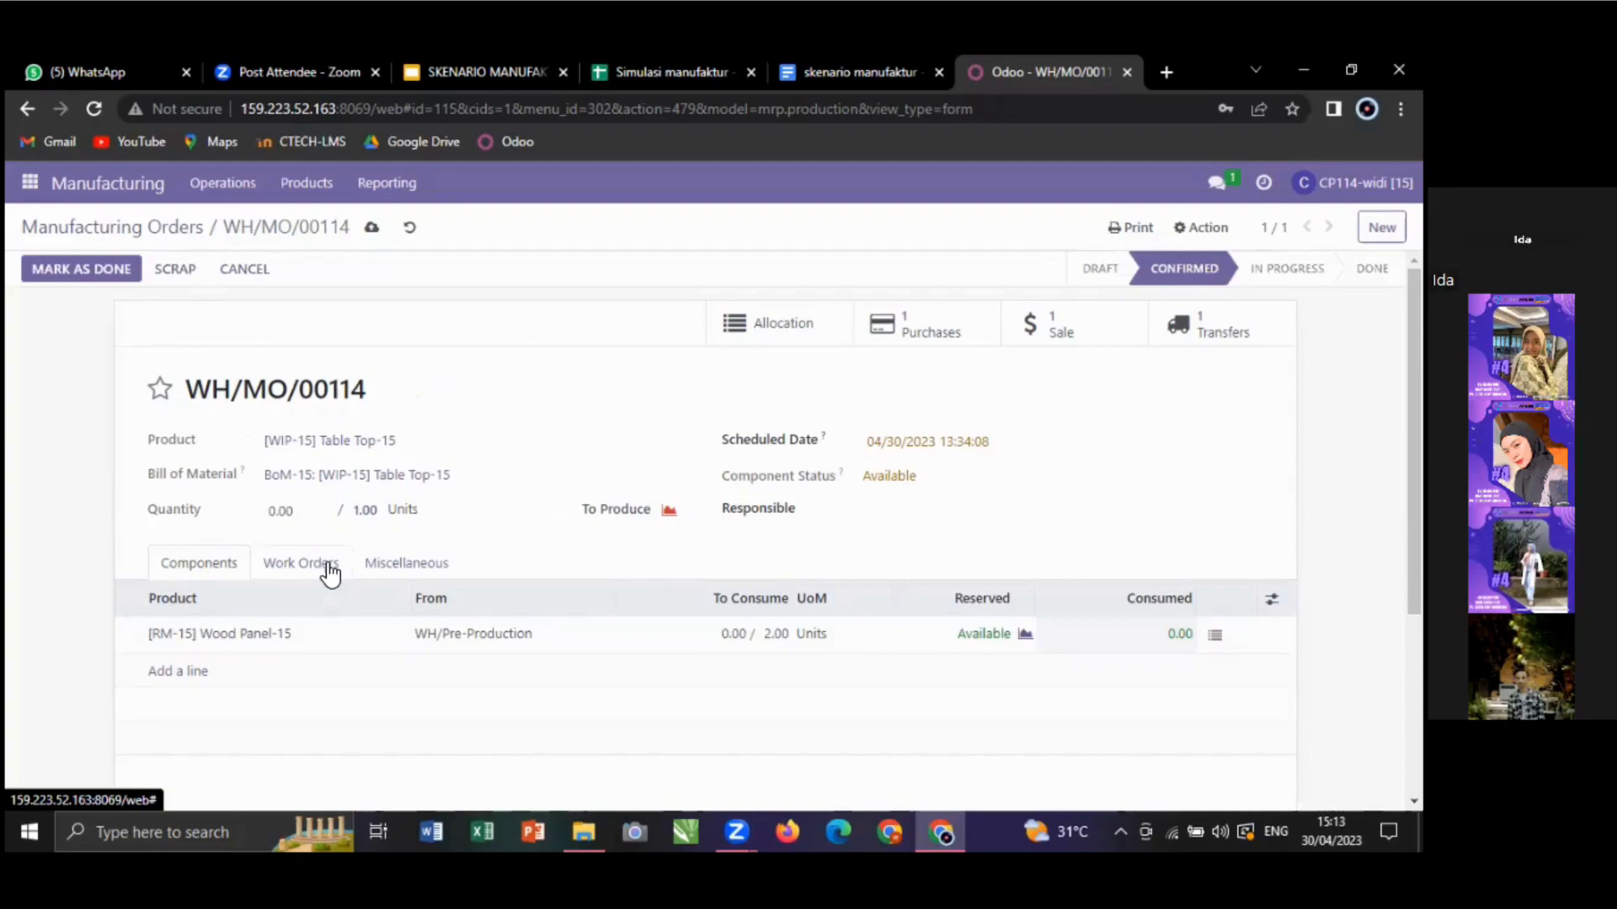
click(328, 572)
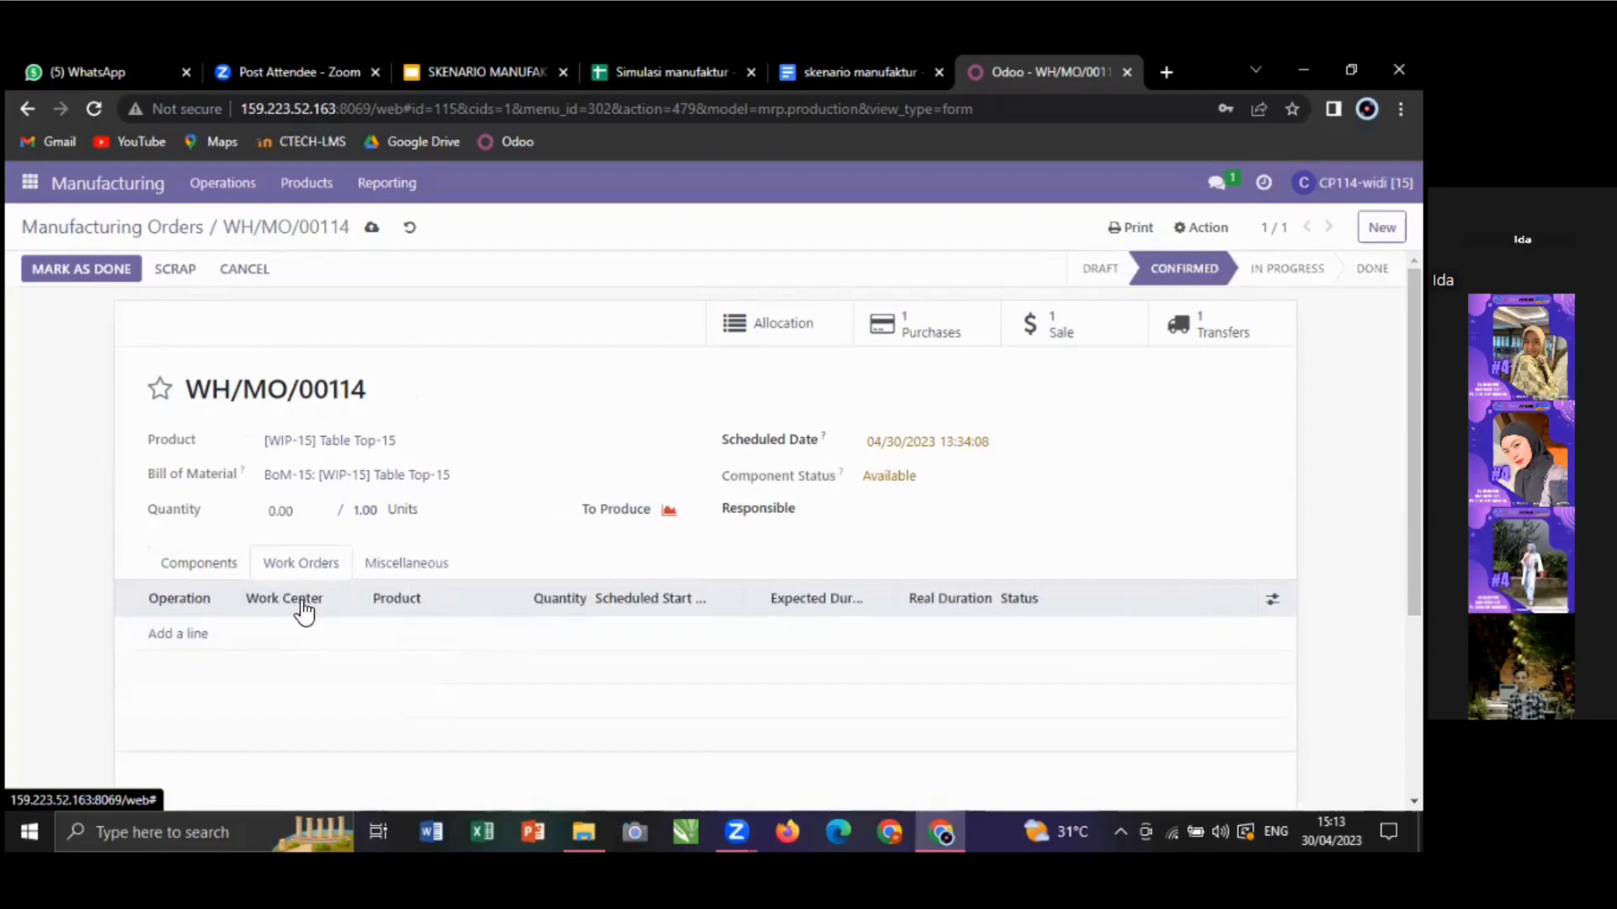
click(227, 566)
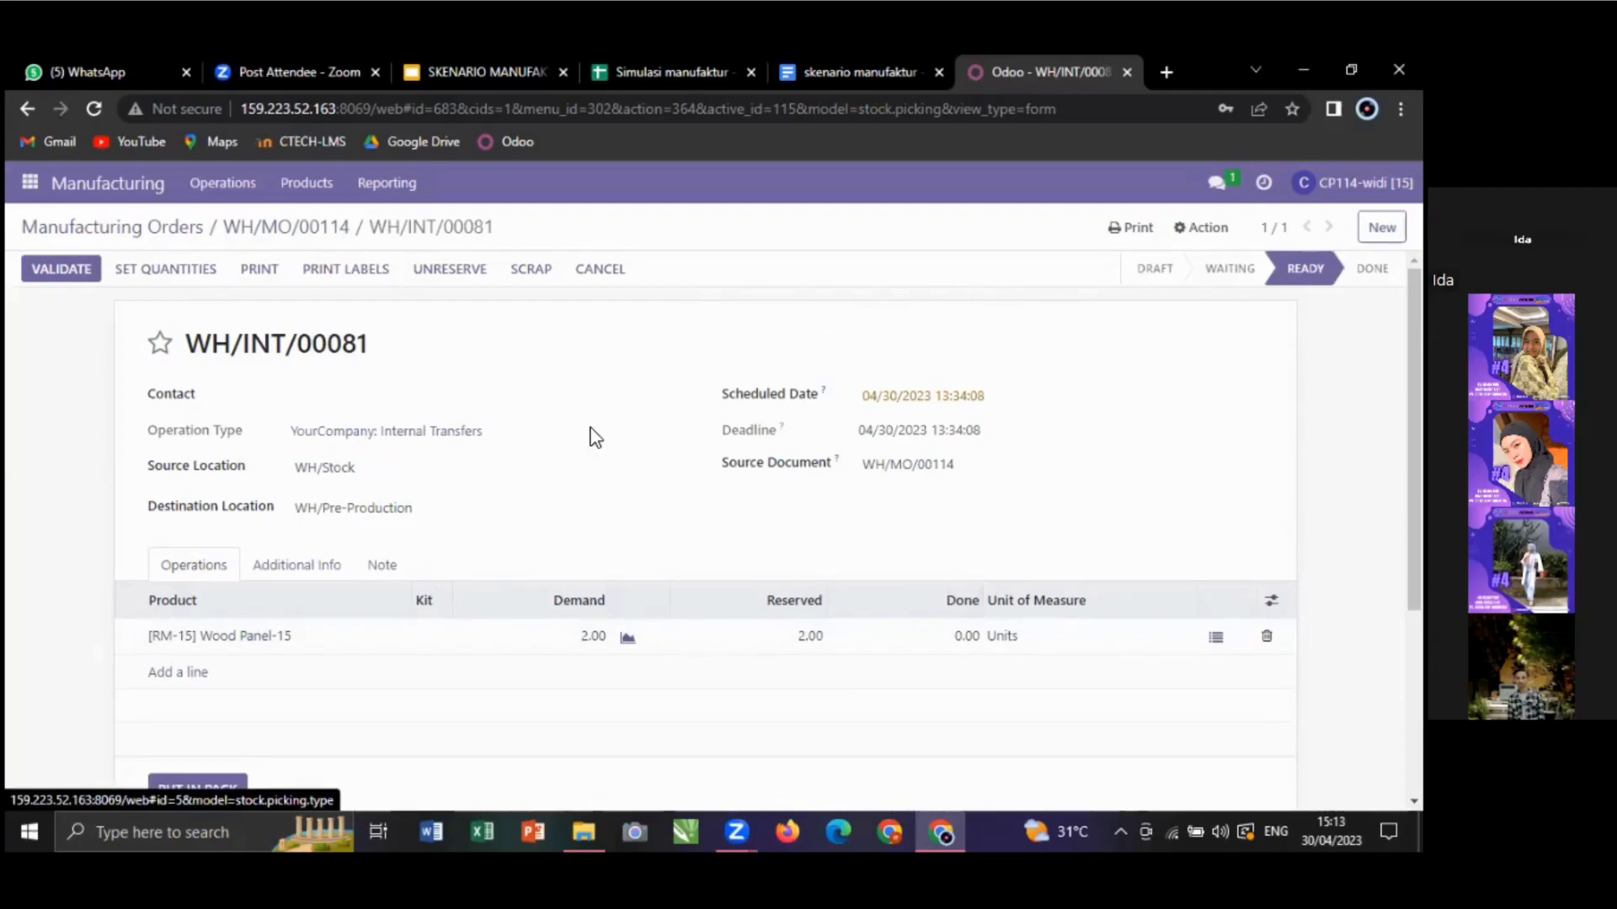
- Set 2 units of Wood Panel-15 done on WH/INT/00081, validate it, and return to WH/MO/00114
click(201, 273)
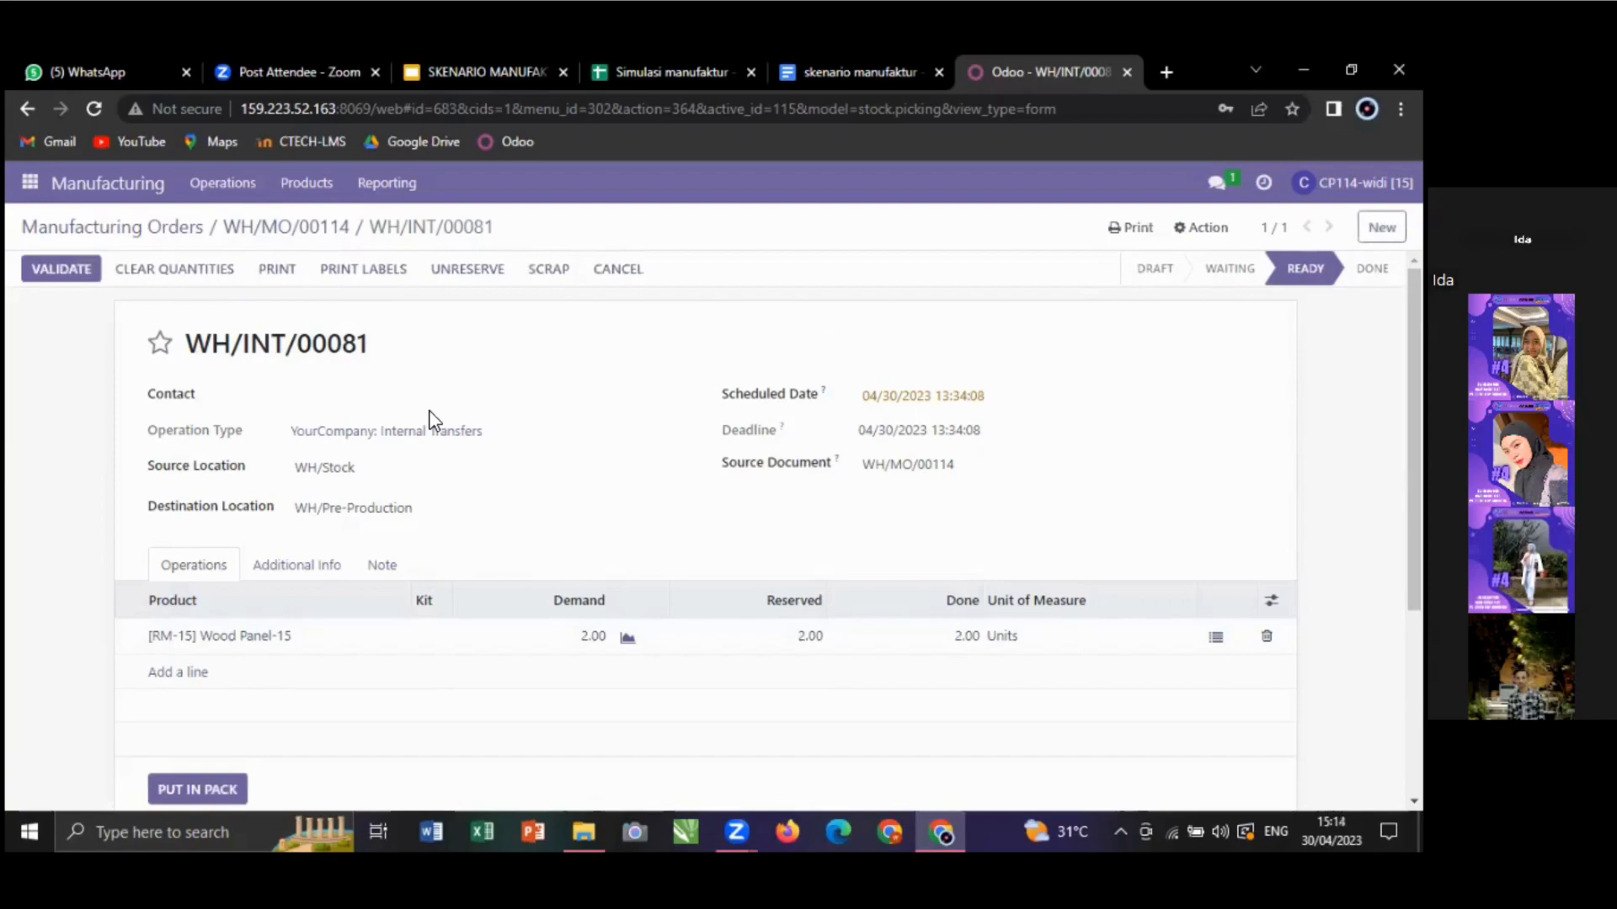
click(61, 268)
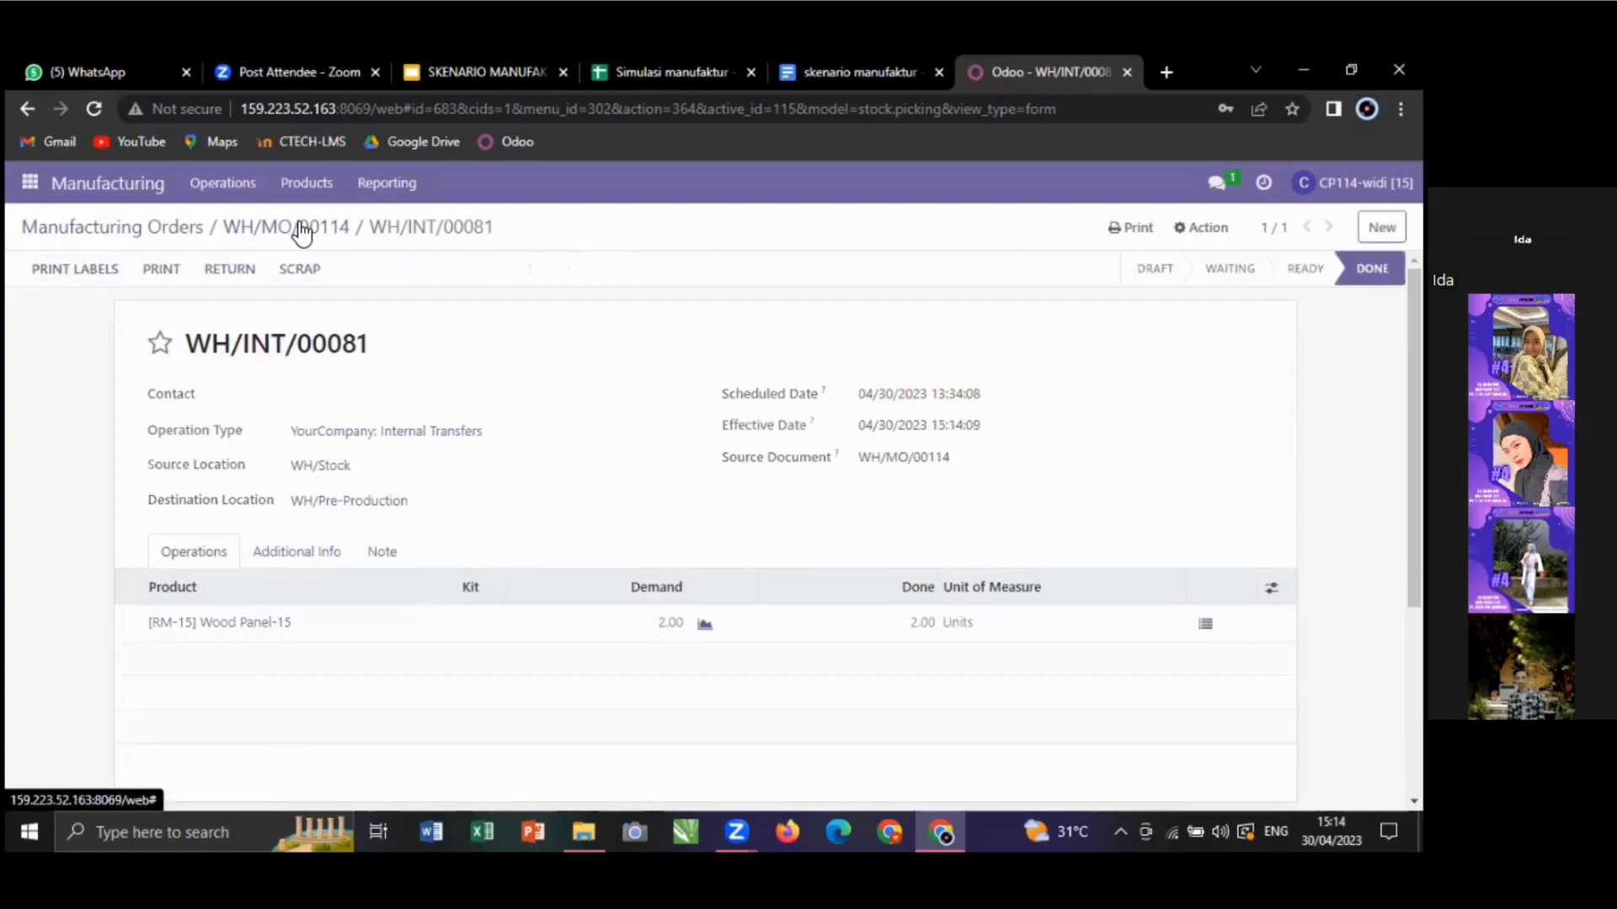
click(301, 229)
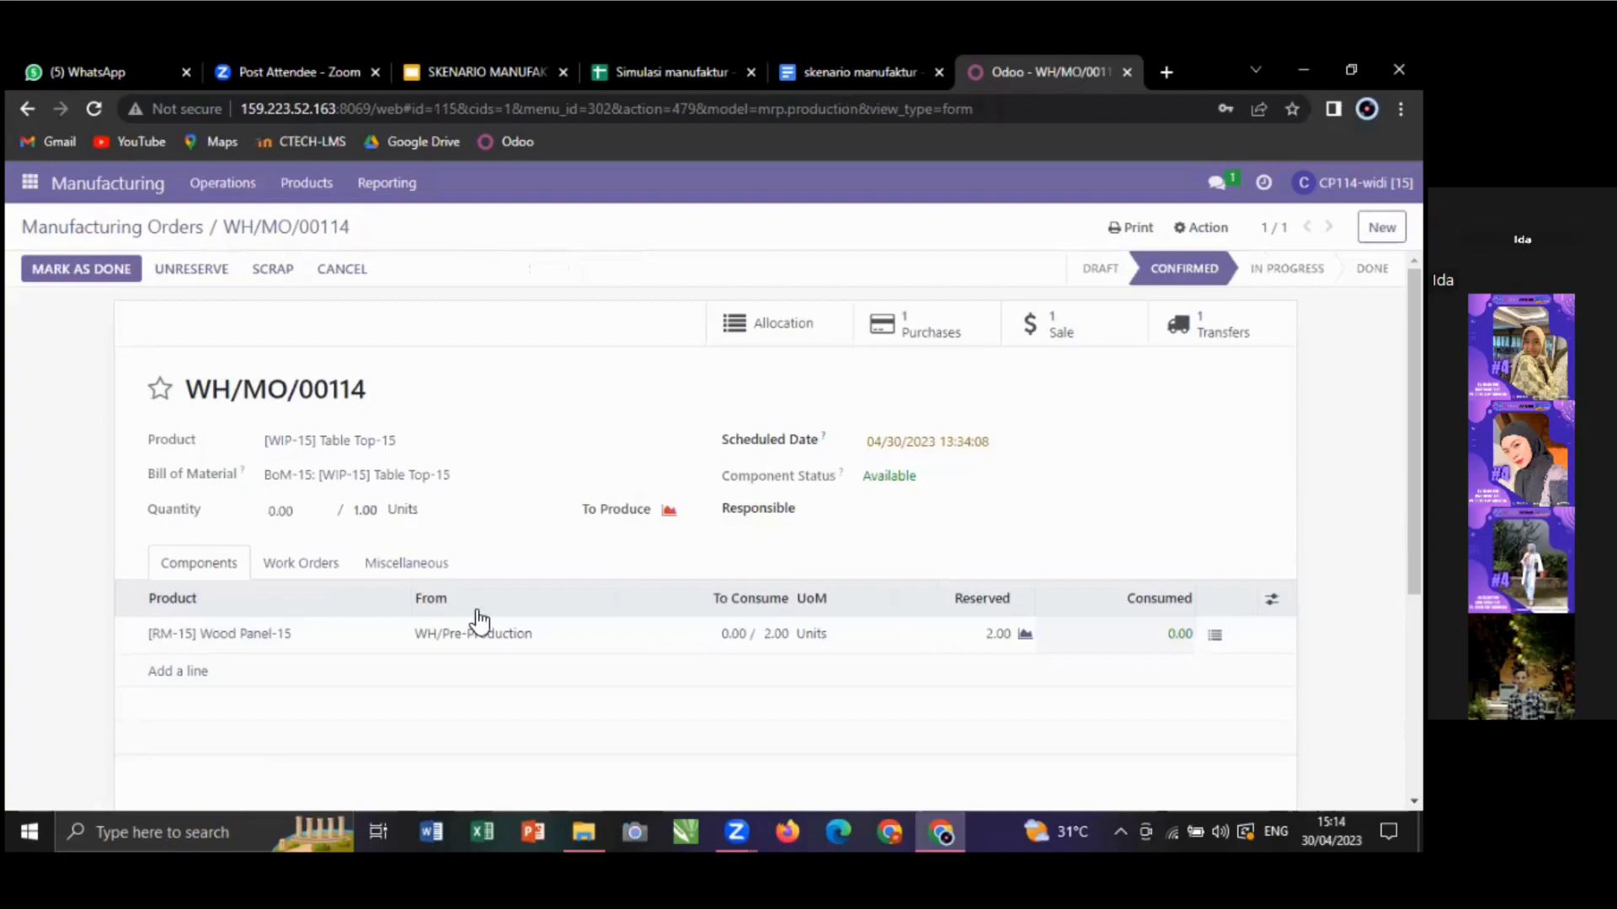
- Add a Cutting work-center work order to WH/MO/00114 scheduled to start April 30, 2023
click(313, 563)
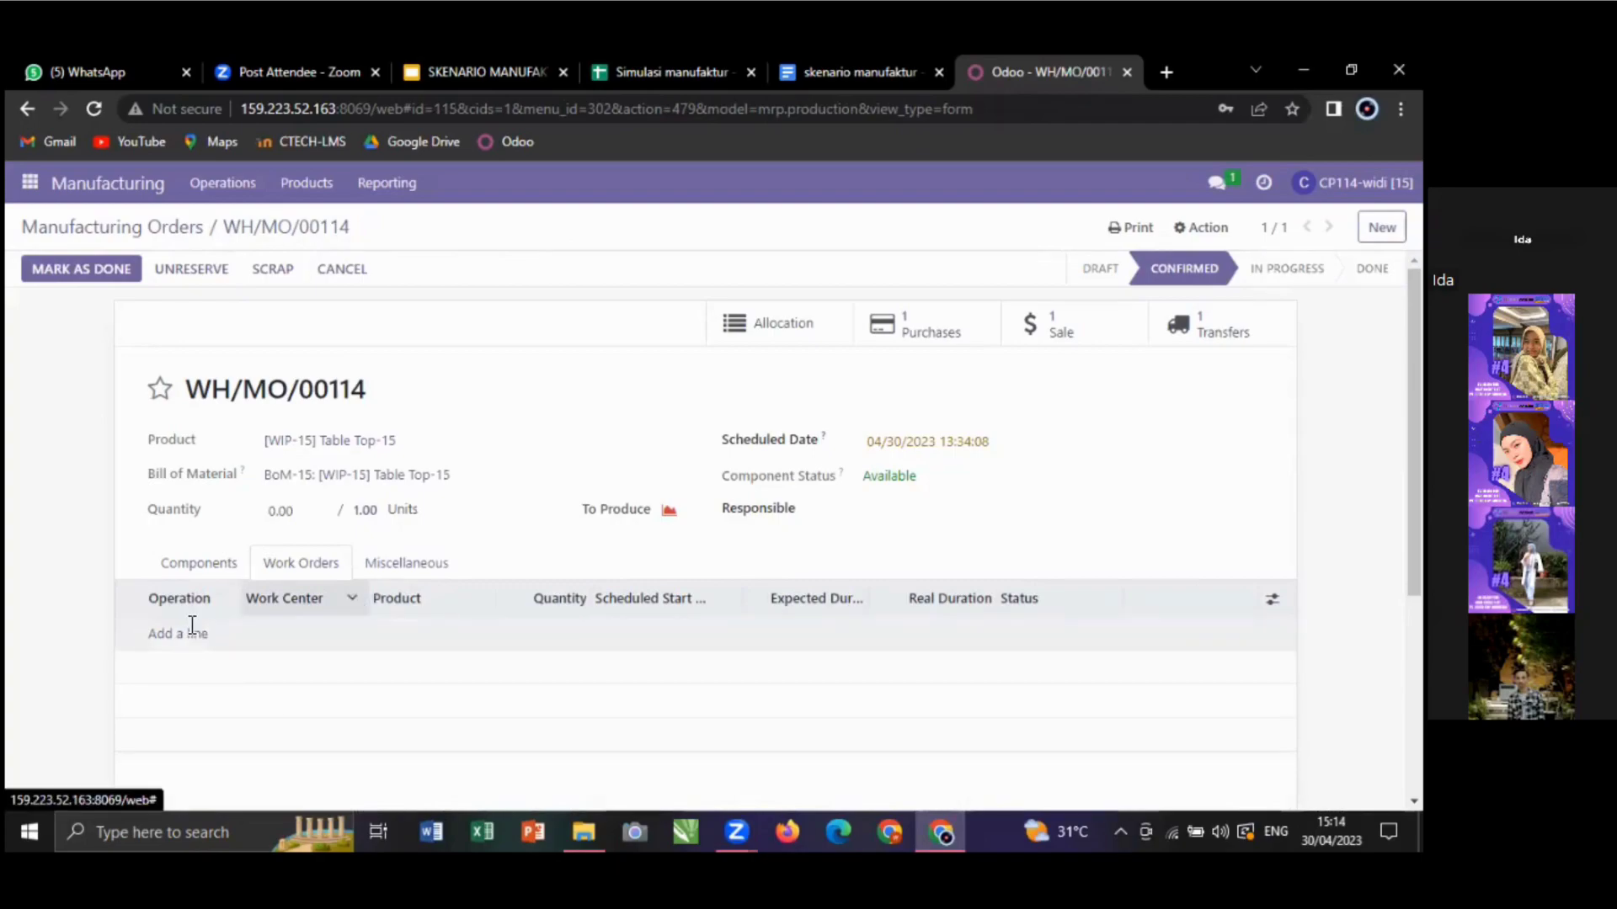
click(355, 640)
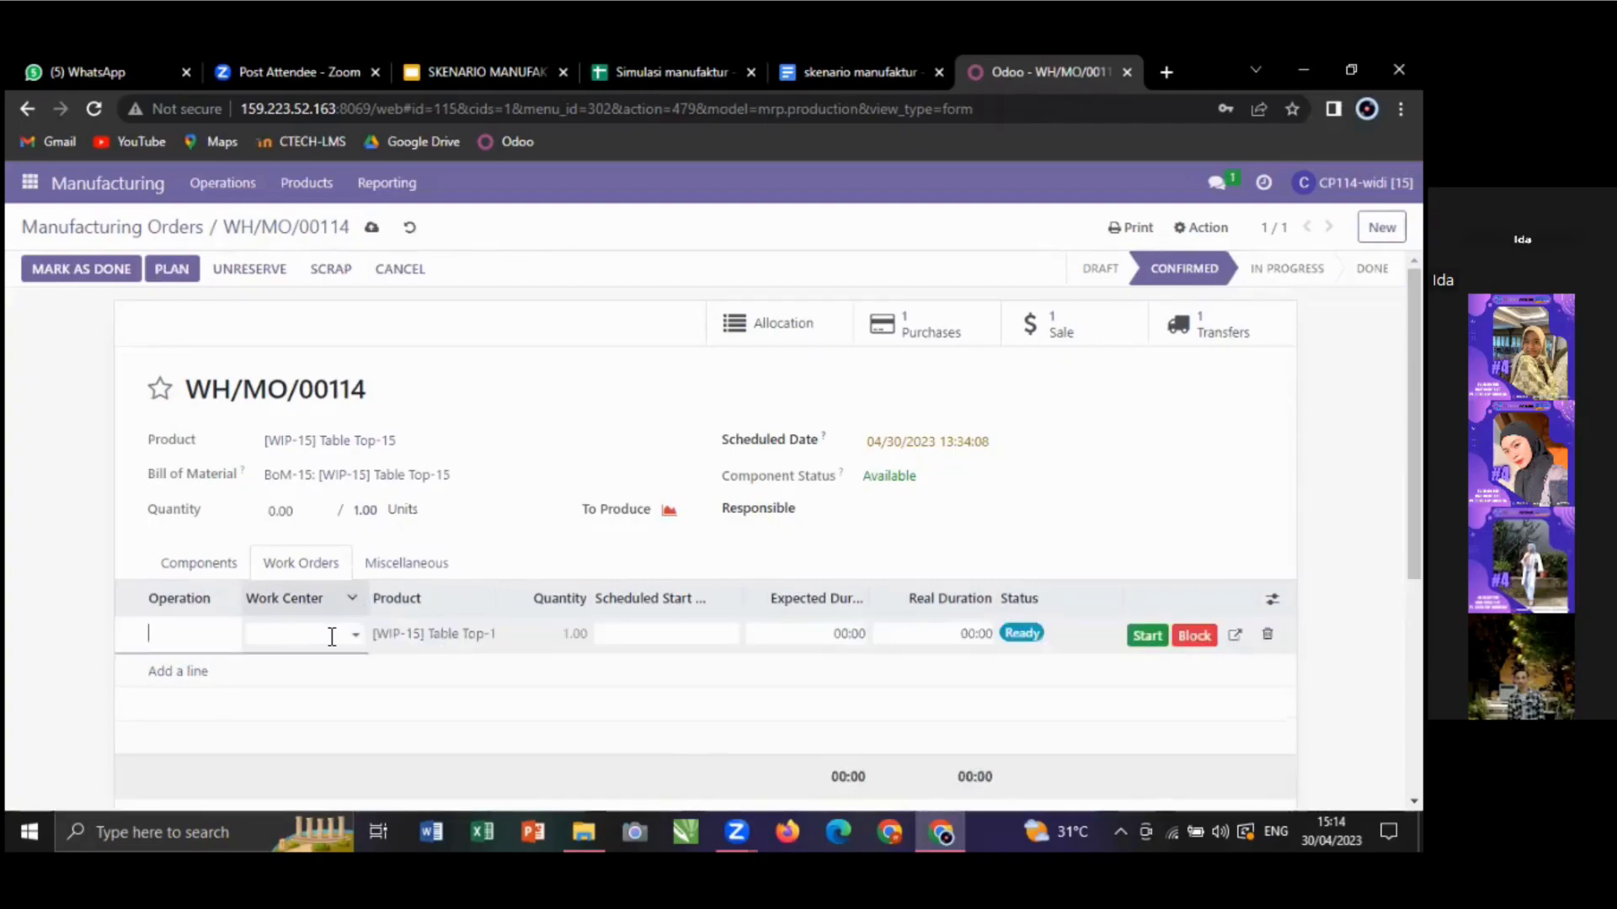
click(334, 636)
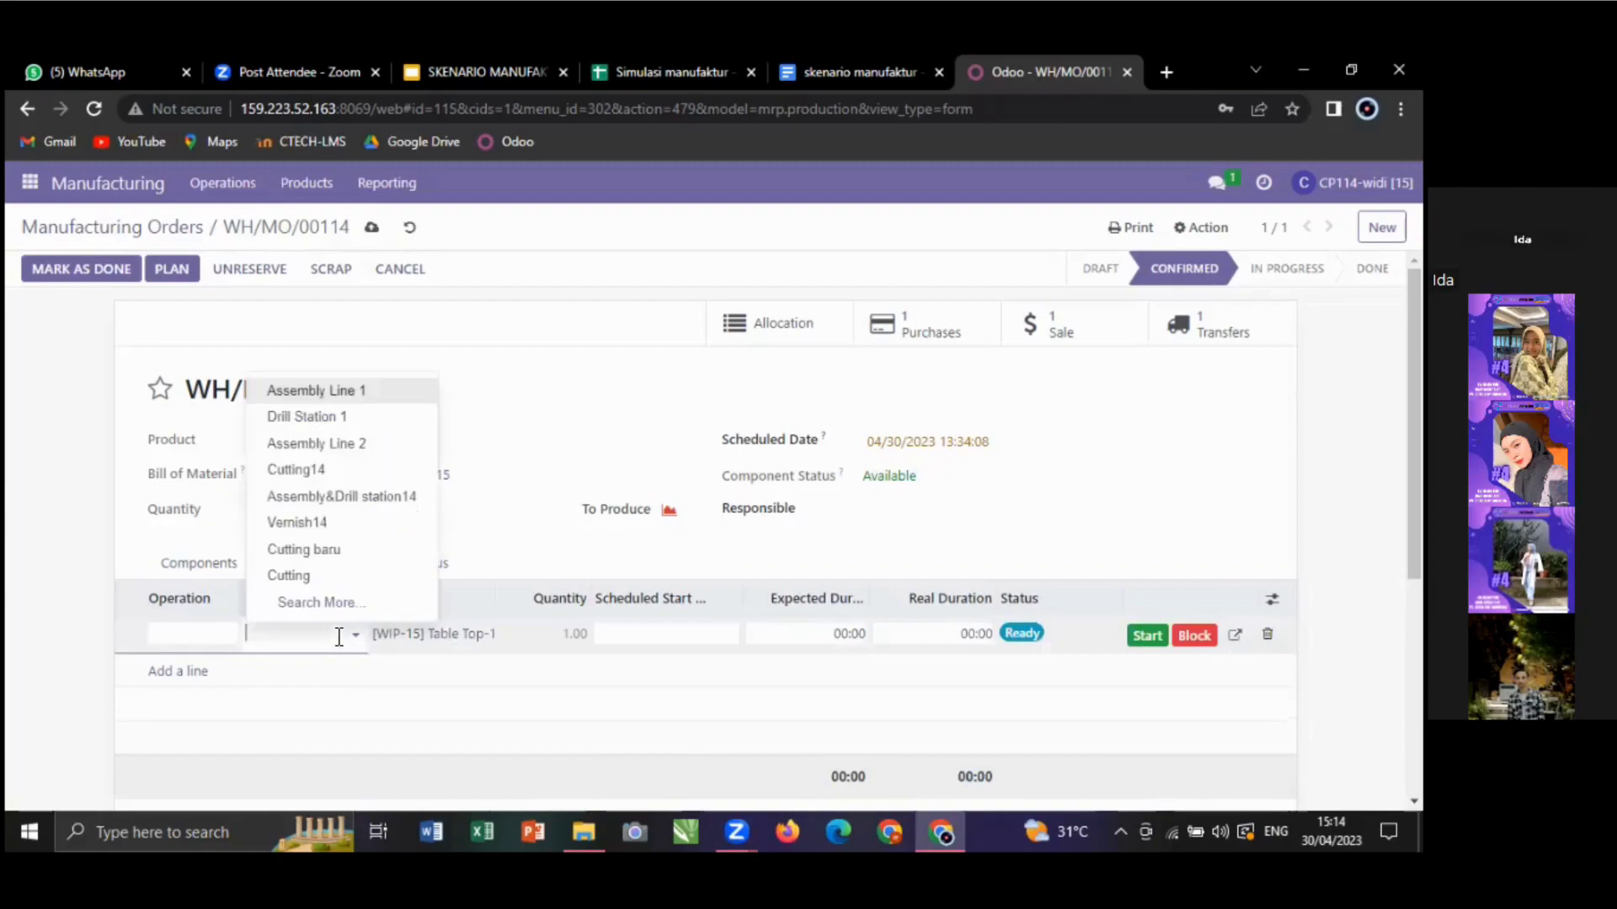
click(330, 578)
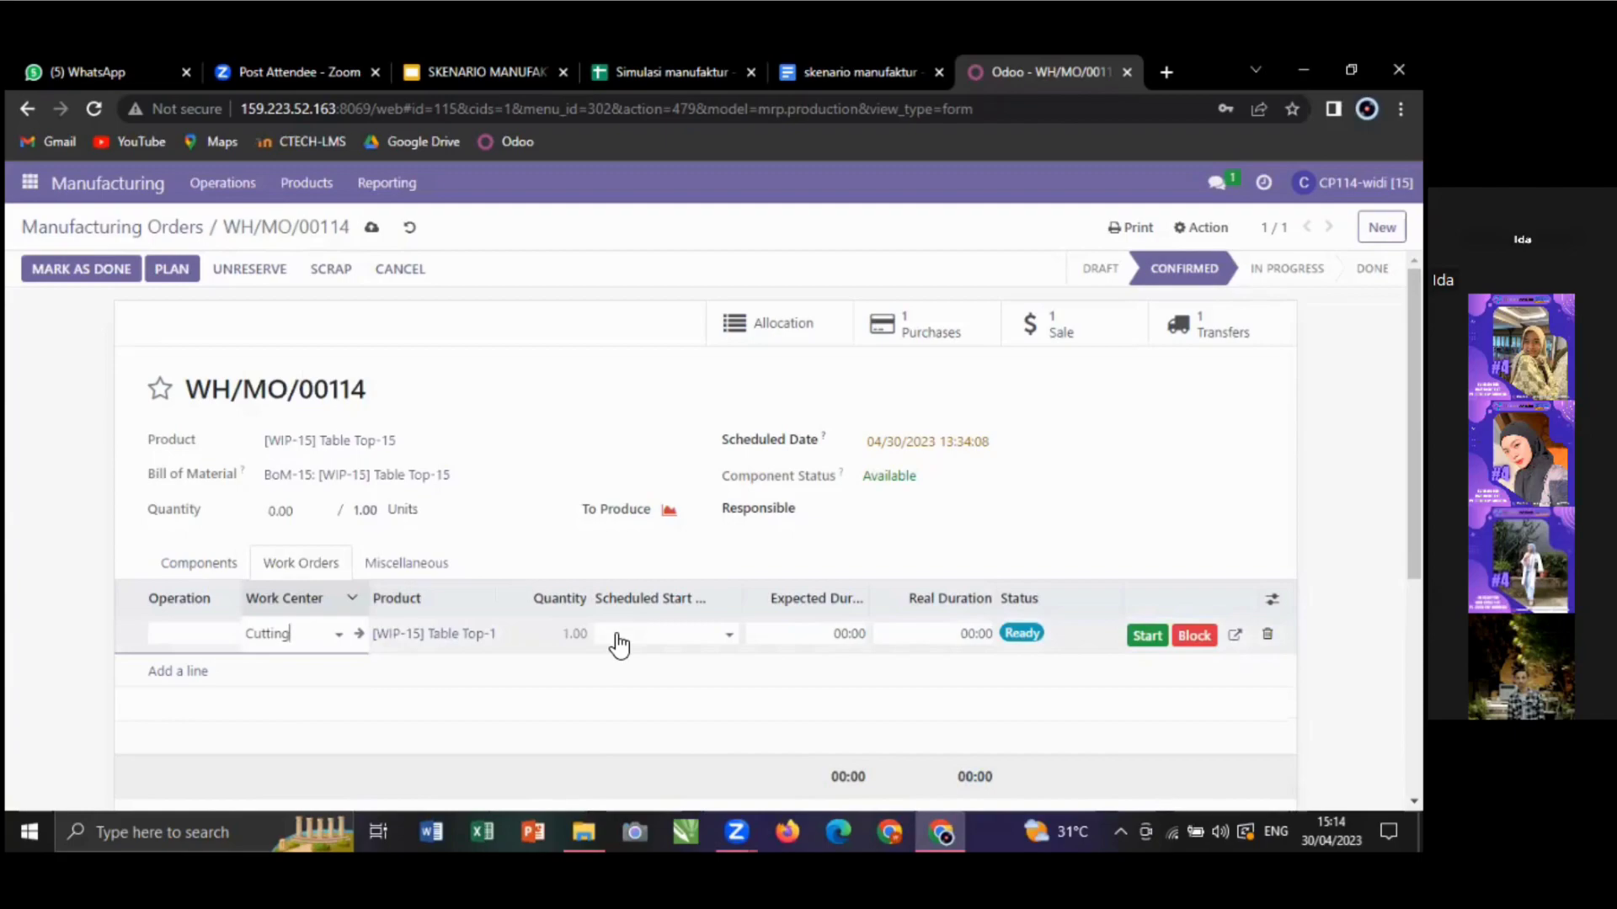
click(723, 632)
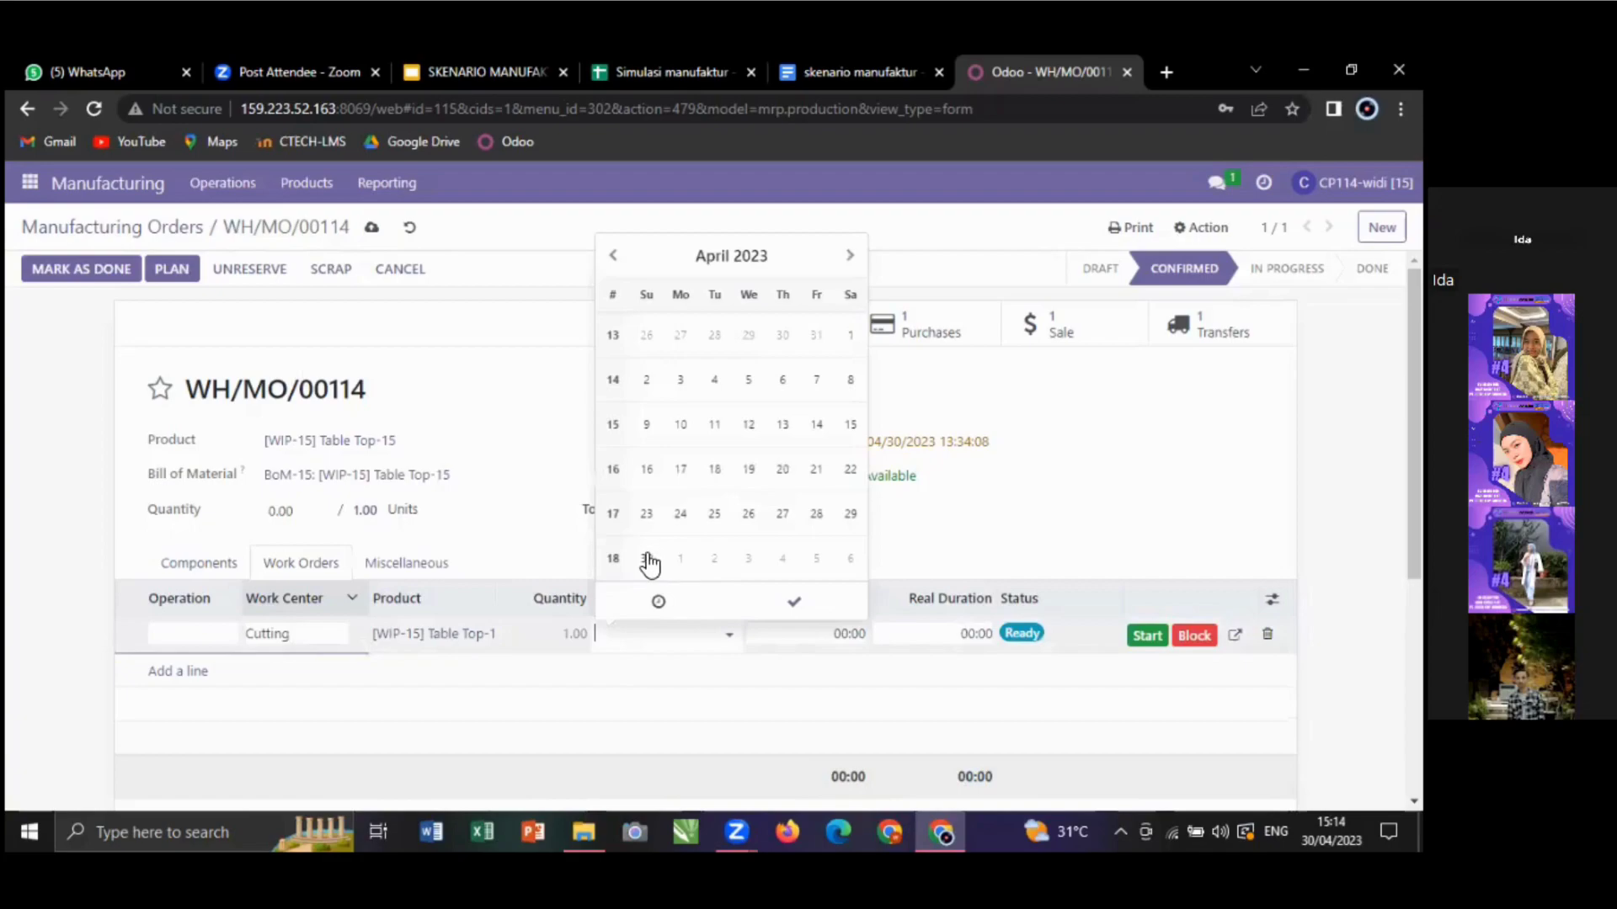
click(647, 559)
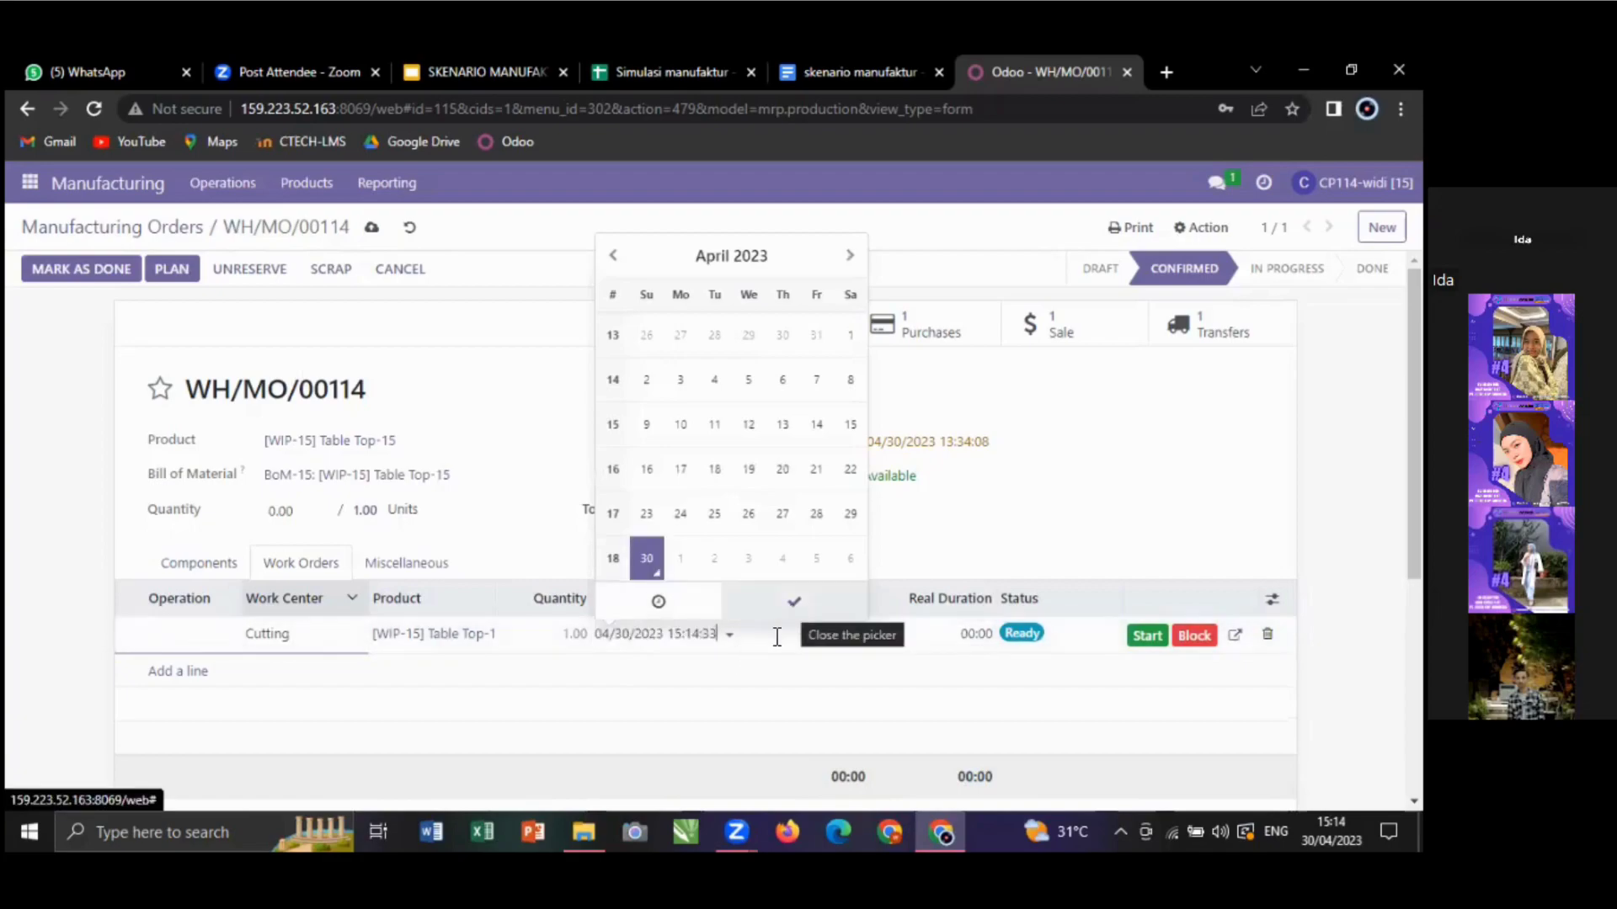
click(792, 603)
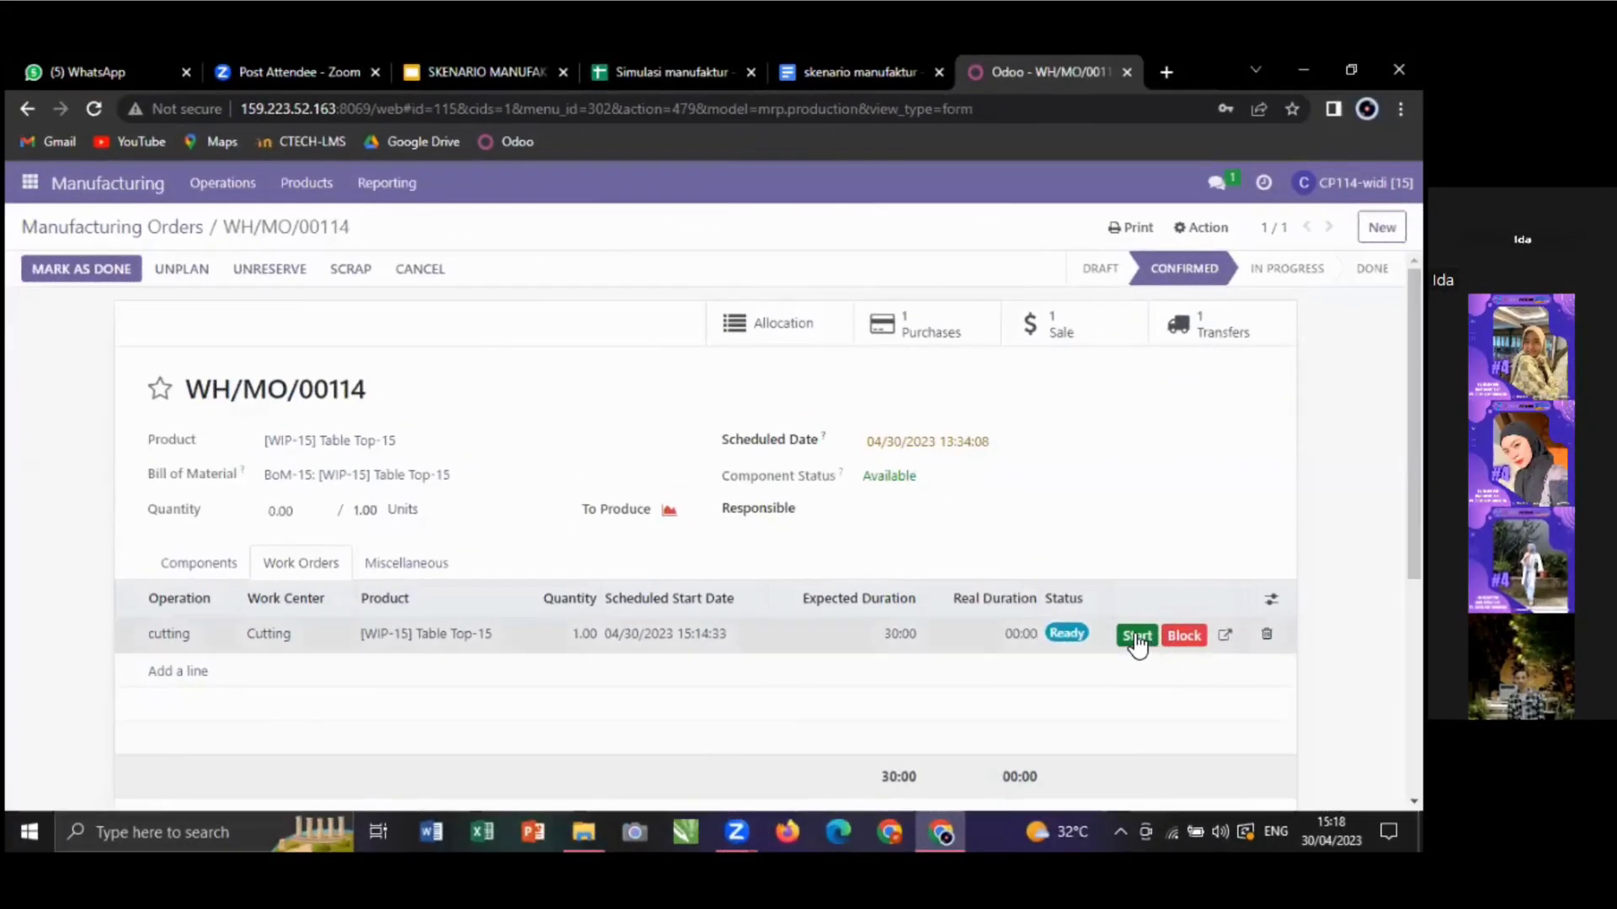
- Start and finish the cutting work order, moving WH/MO/00114 to To Close
click(1137, 637)
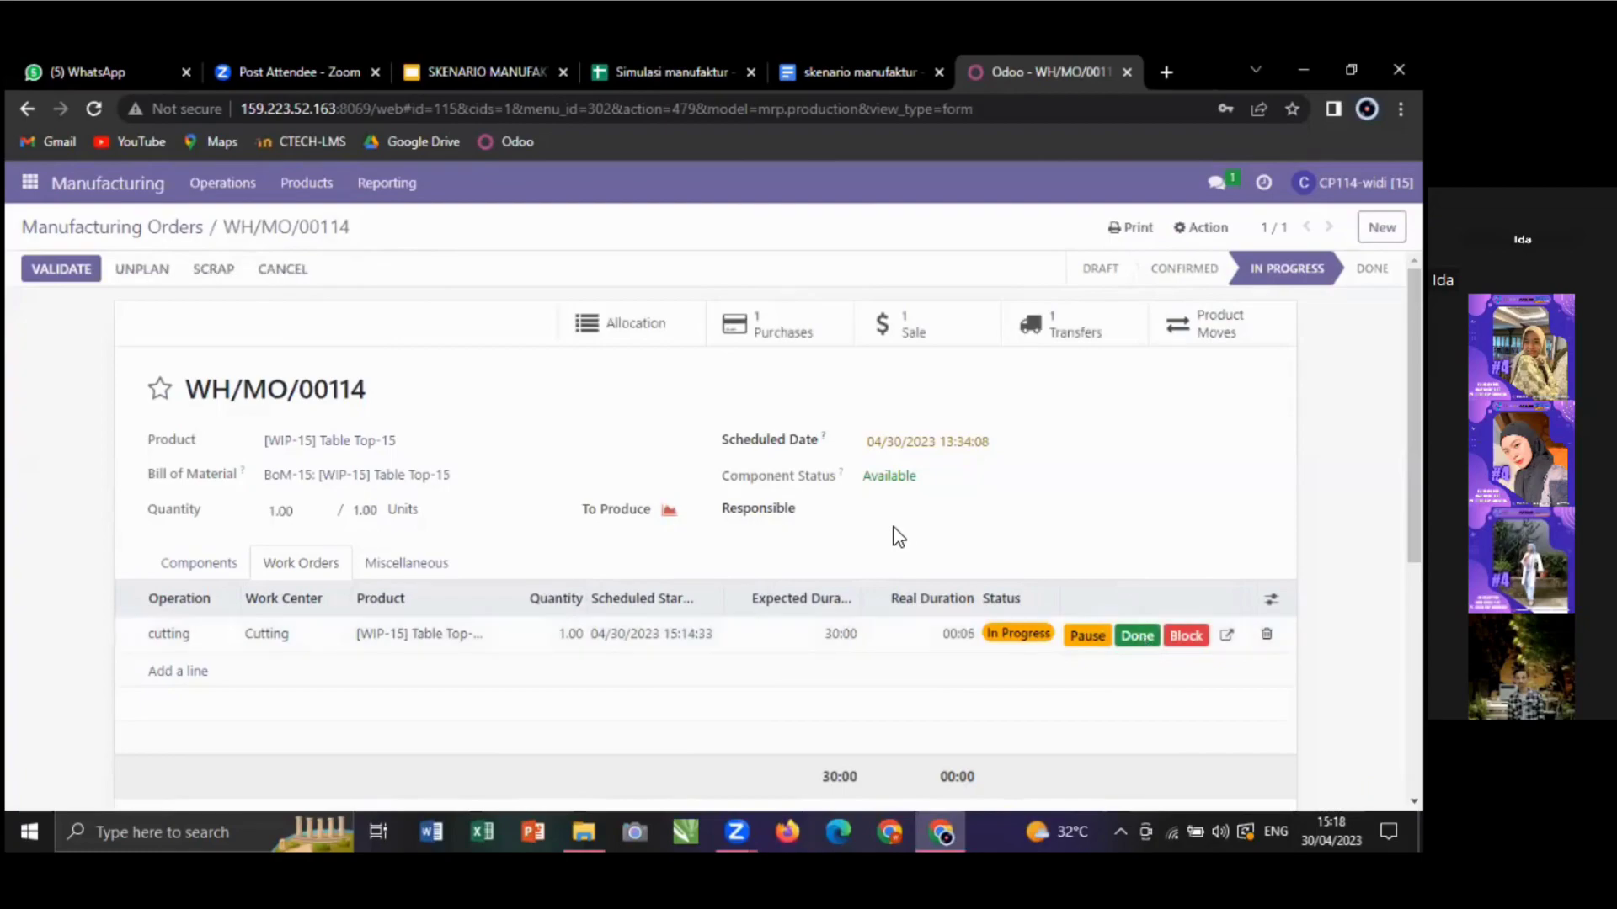
click(1142, 642)
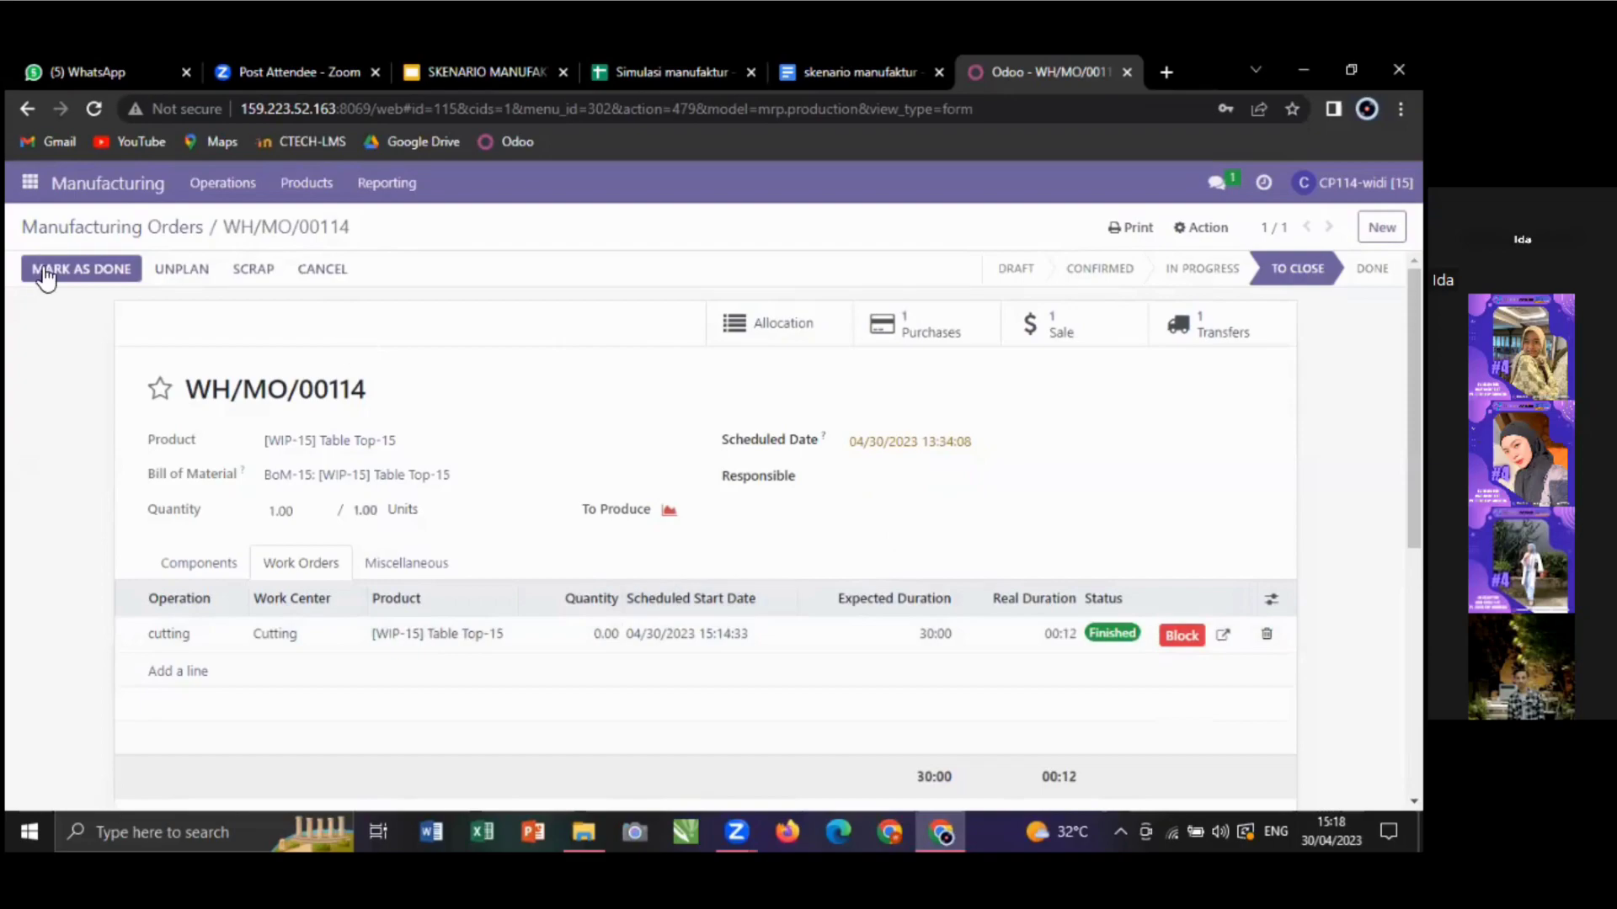
click(34, 187)
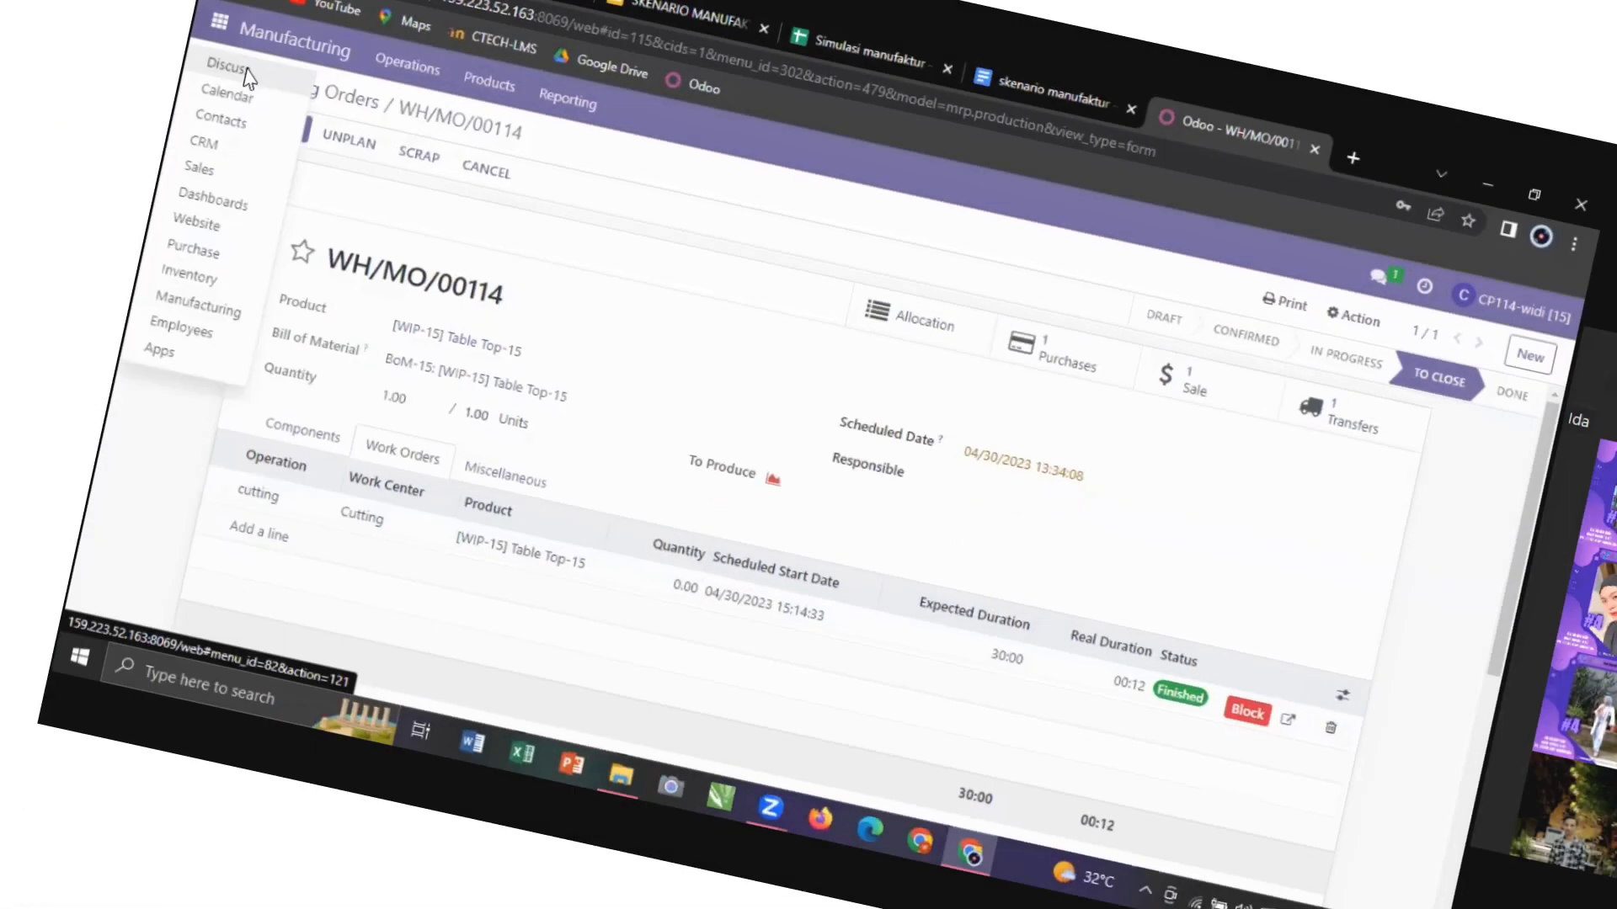
- In Discuss, begin the direct message saying goods were produced ('produksi barang dengan')
click(243, 71)
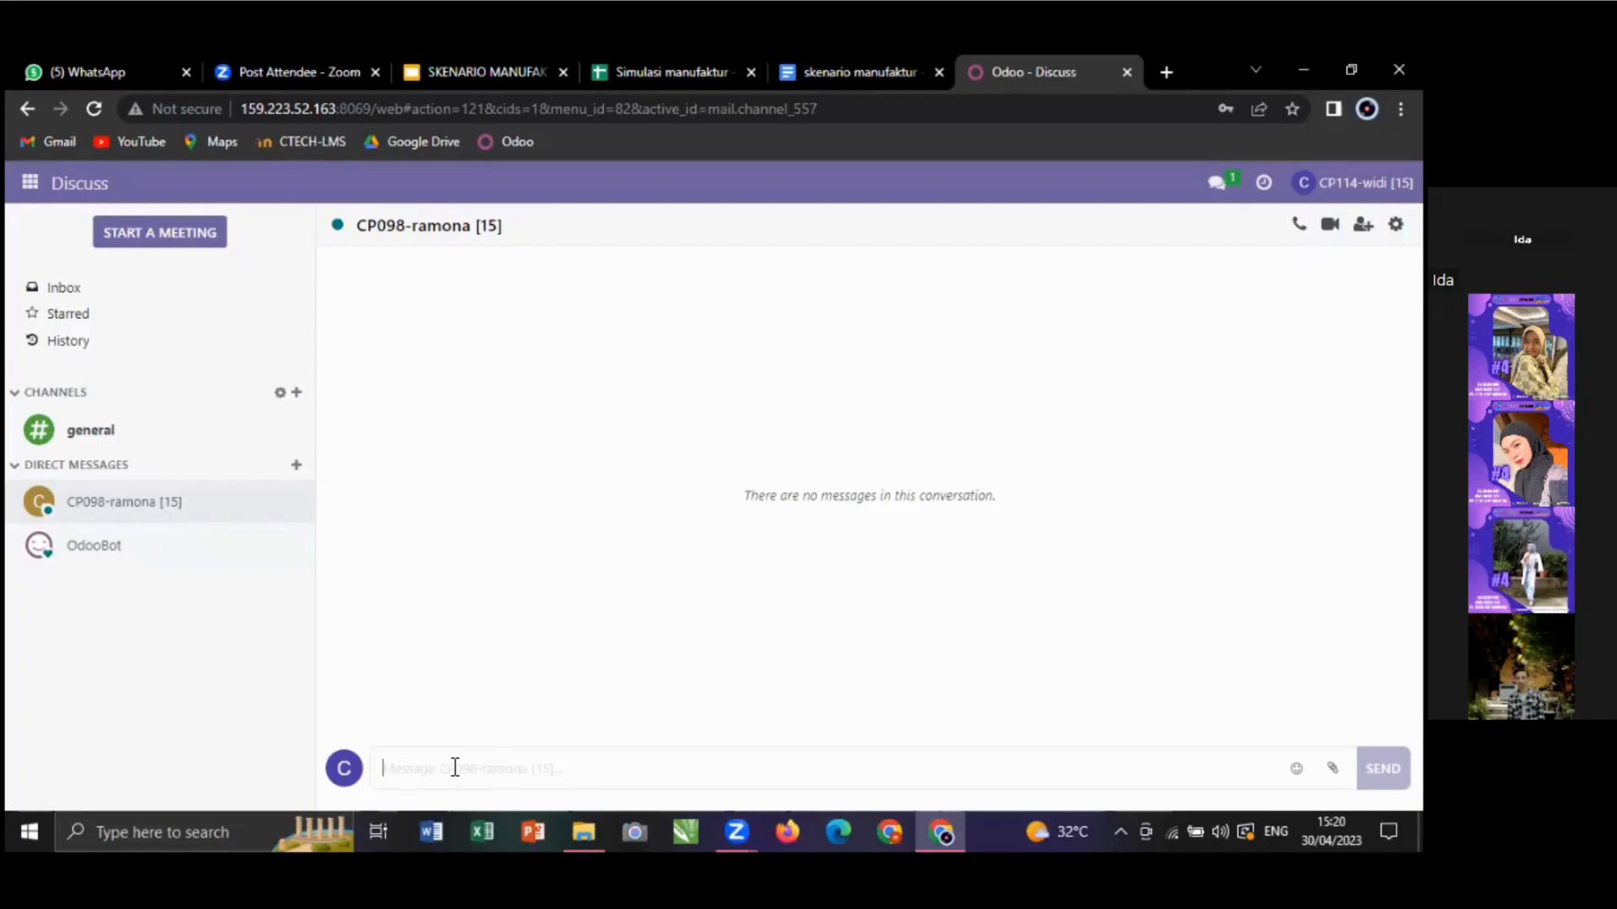
text(B)
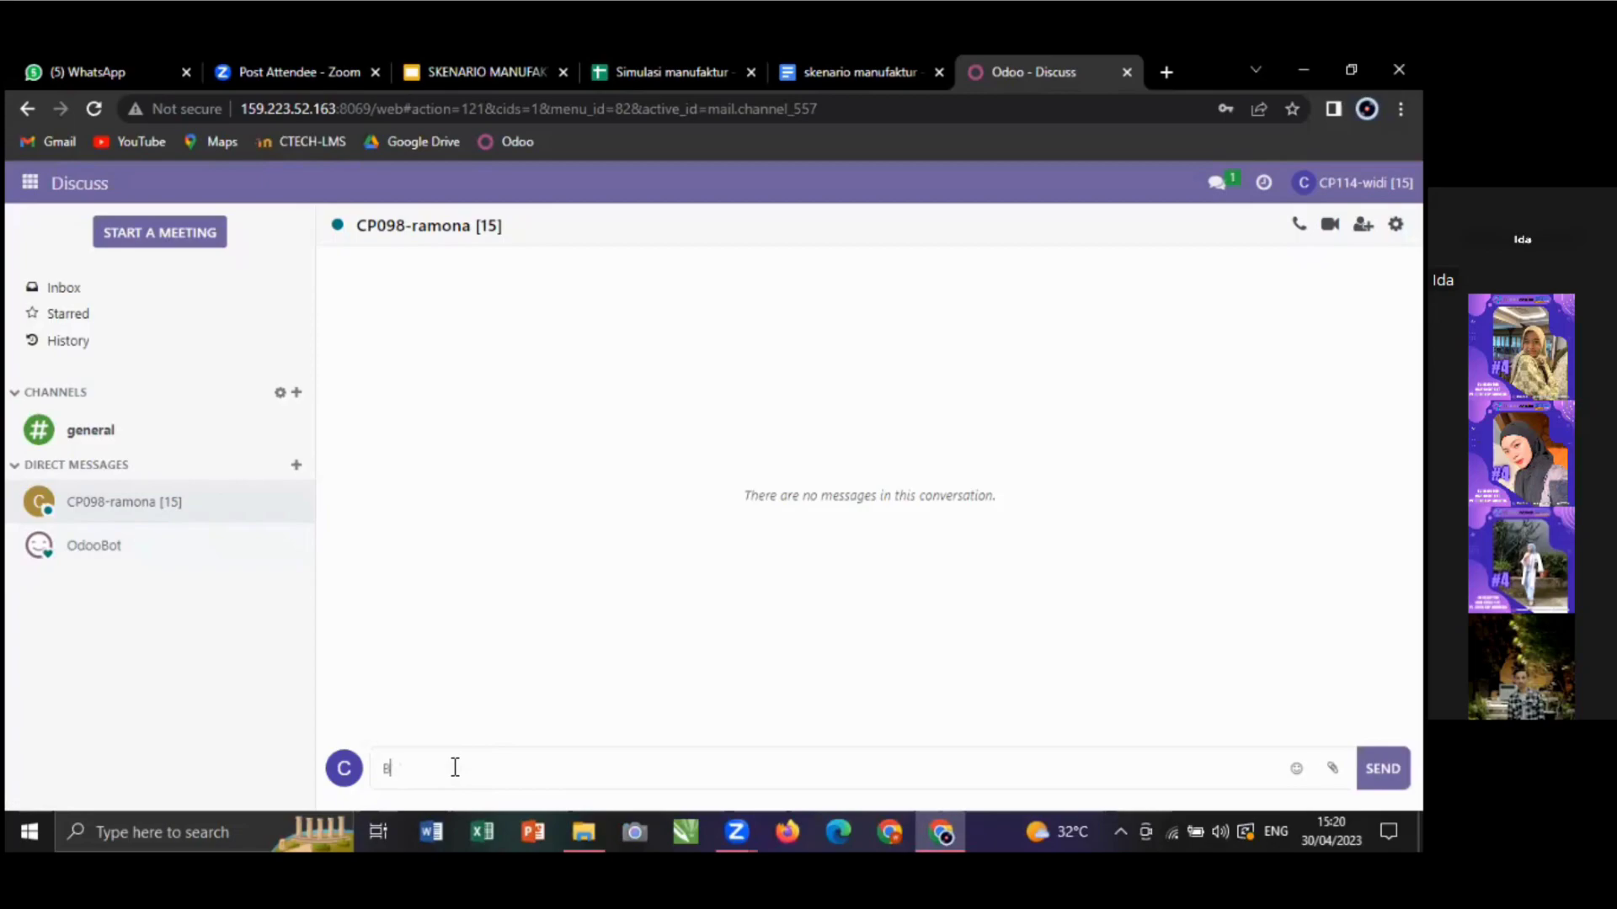
text(AHWA)
key(BackSpace)
key(BackSpace)
key(BackSpace)
key(BackSpace)
text(ahwa)
key(BackSpace)
key(BackSpace)
key(BackSpace)
key(BackSpace)
key(BackSpace)
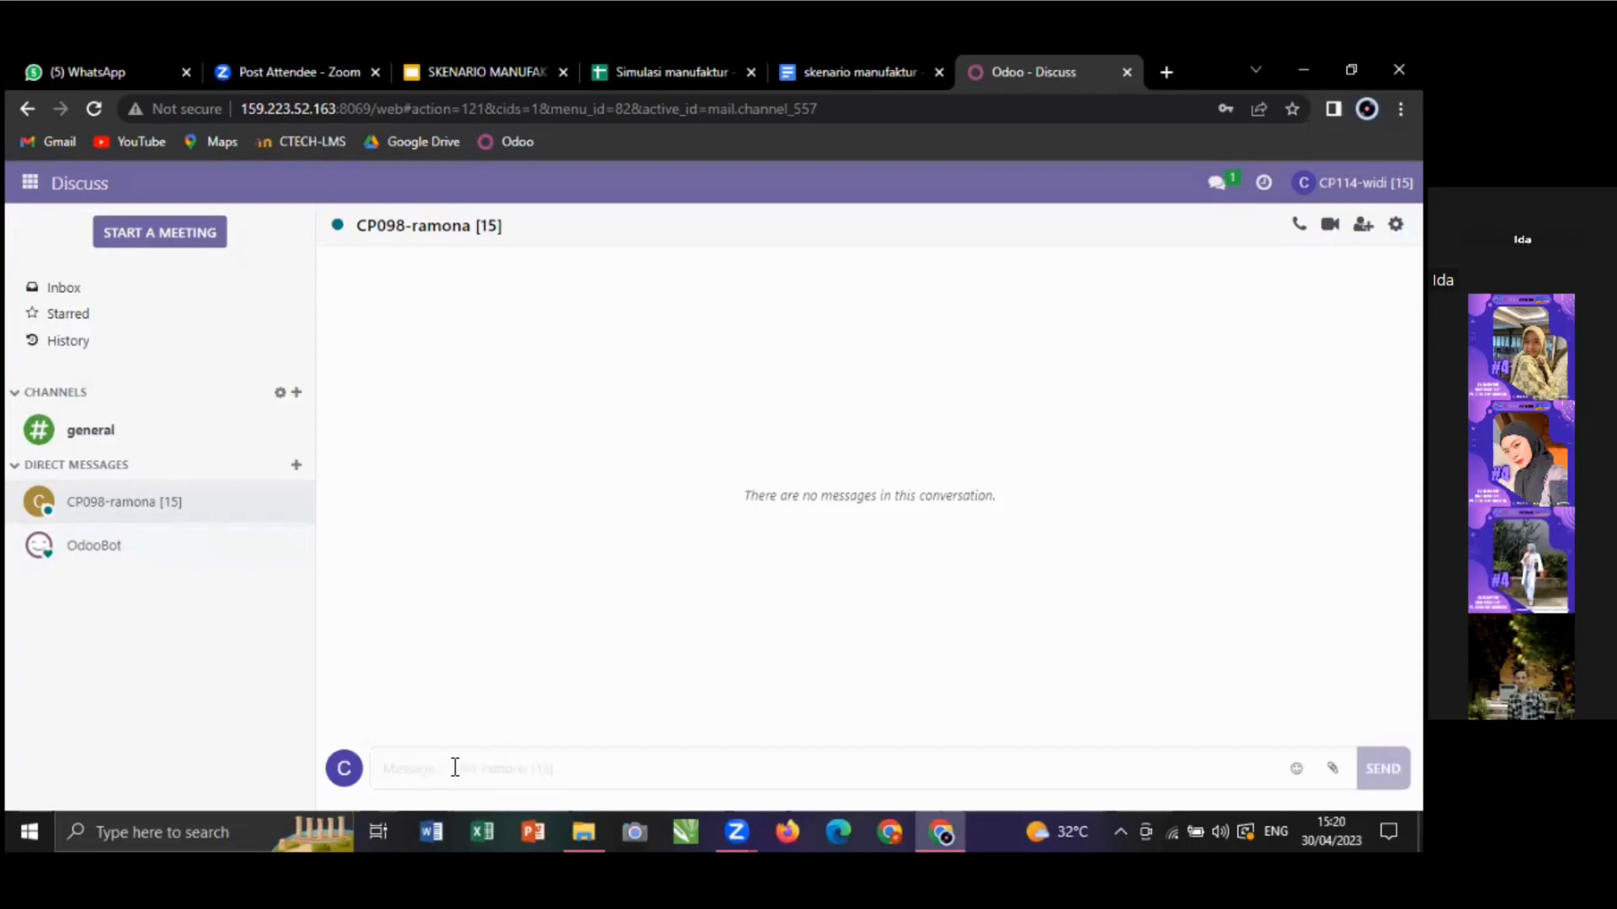
text(S)
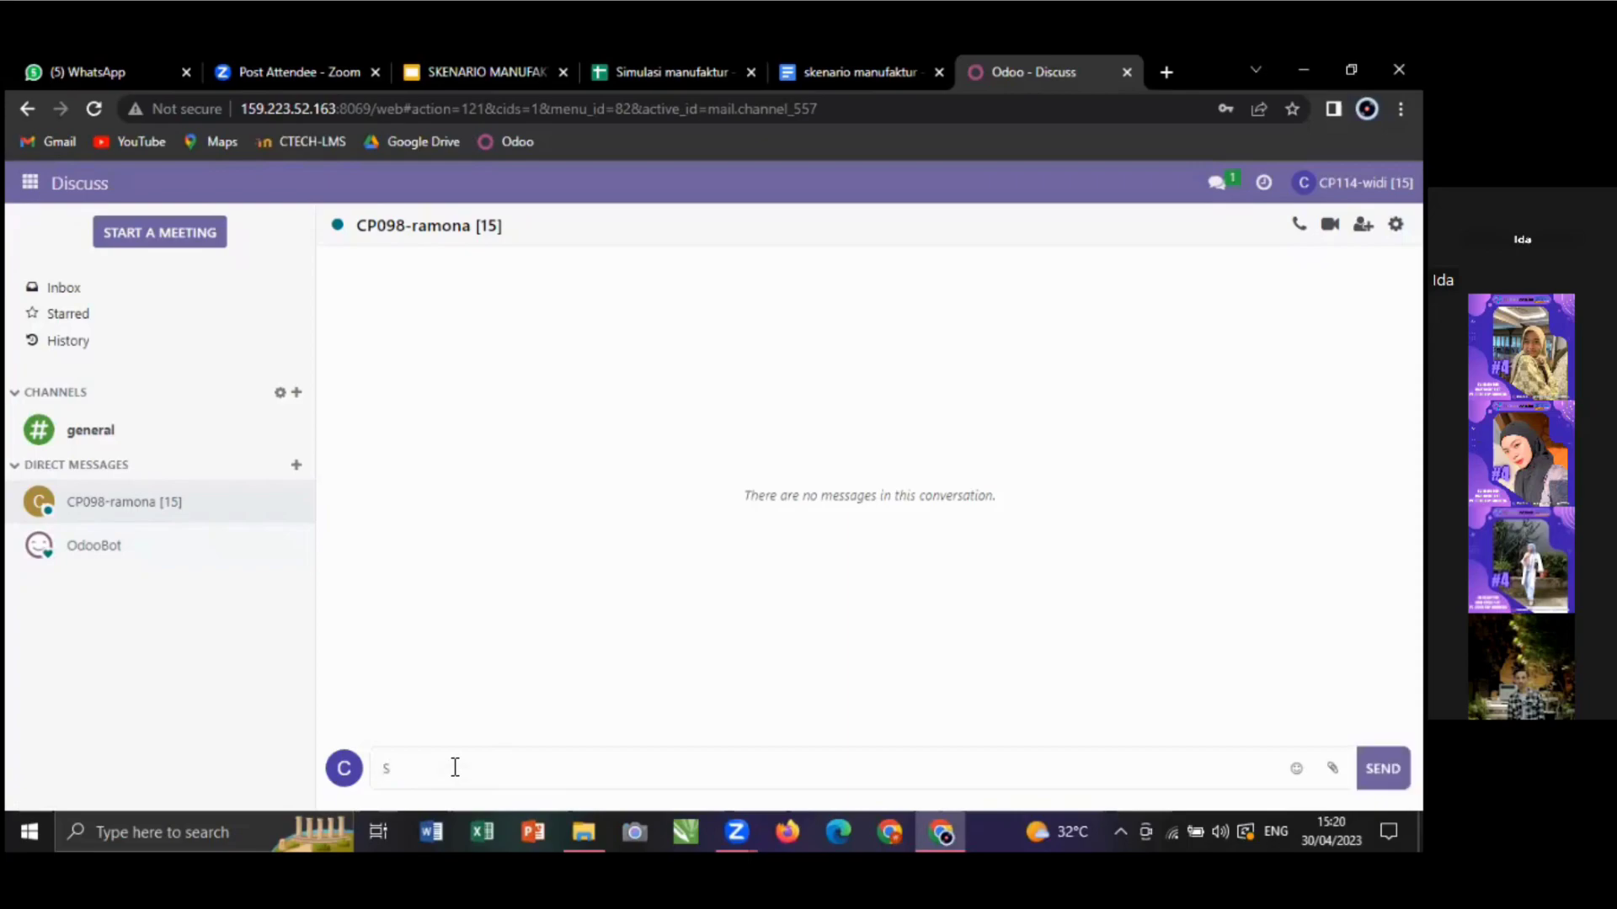
text(udah membt)
key(BackSpace)
key(BackSpace)
text(b)
text(roduksi )
text(barang)
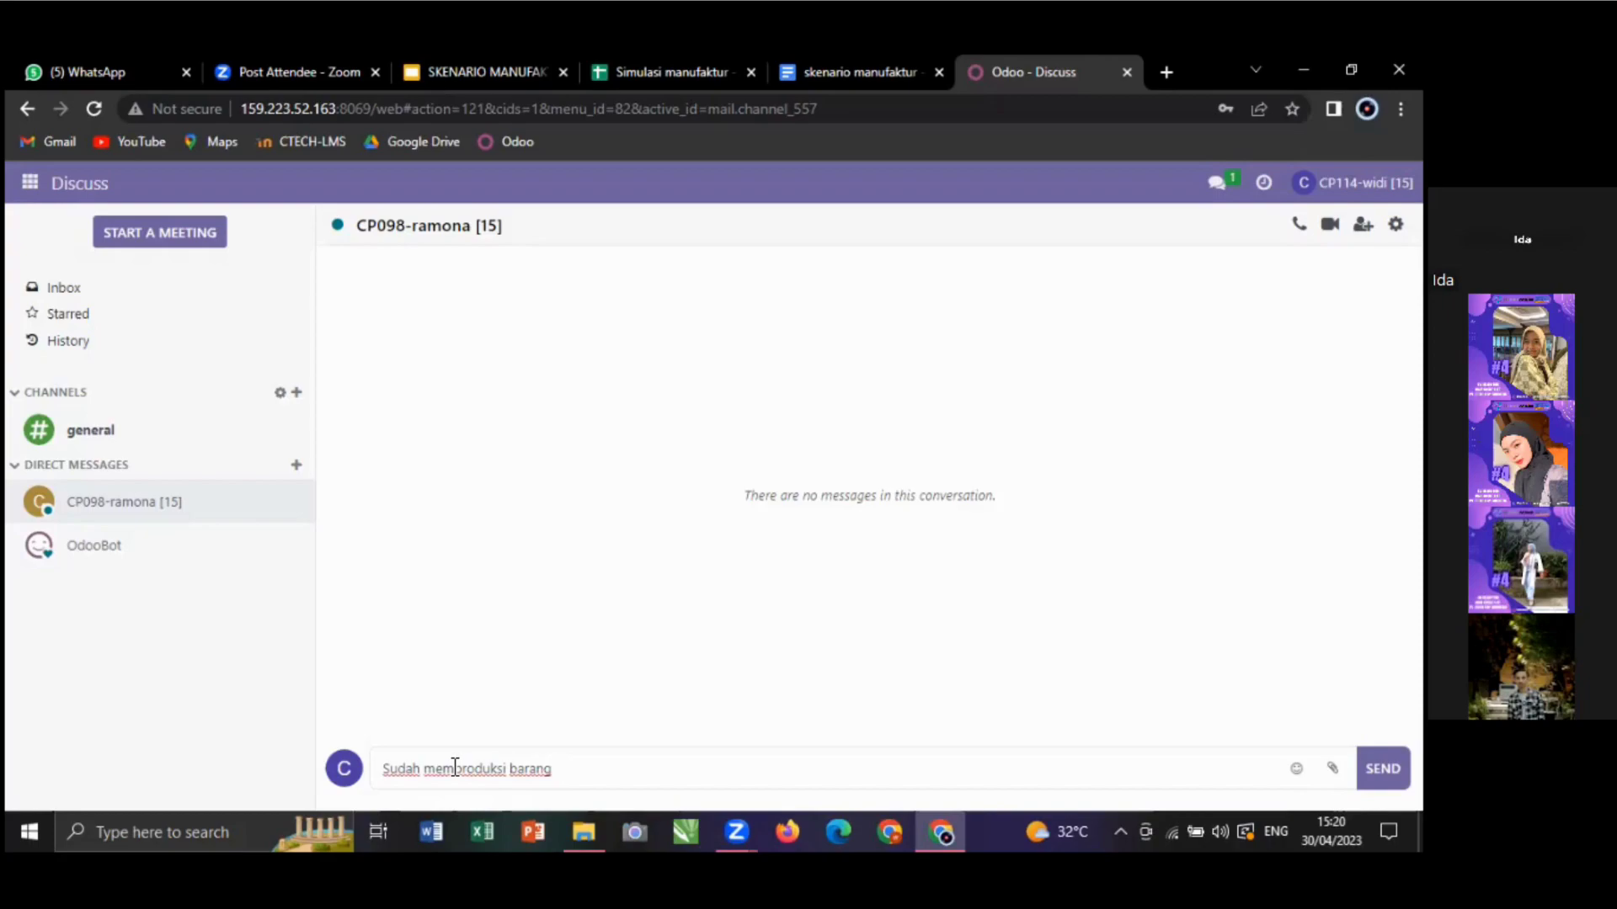
text(dengan)
text(WH/MO/00114)
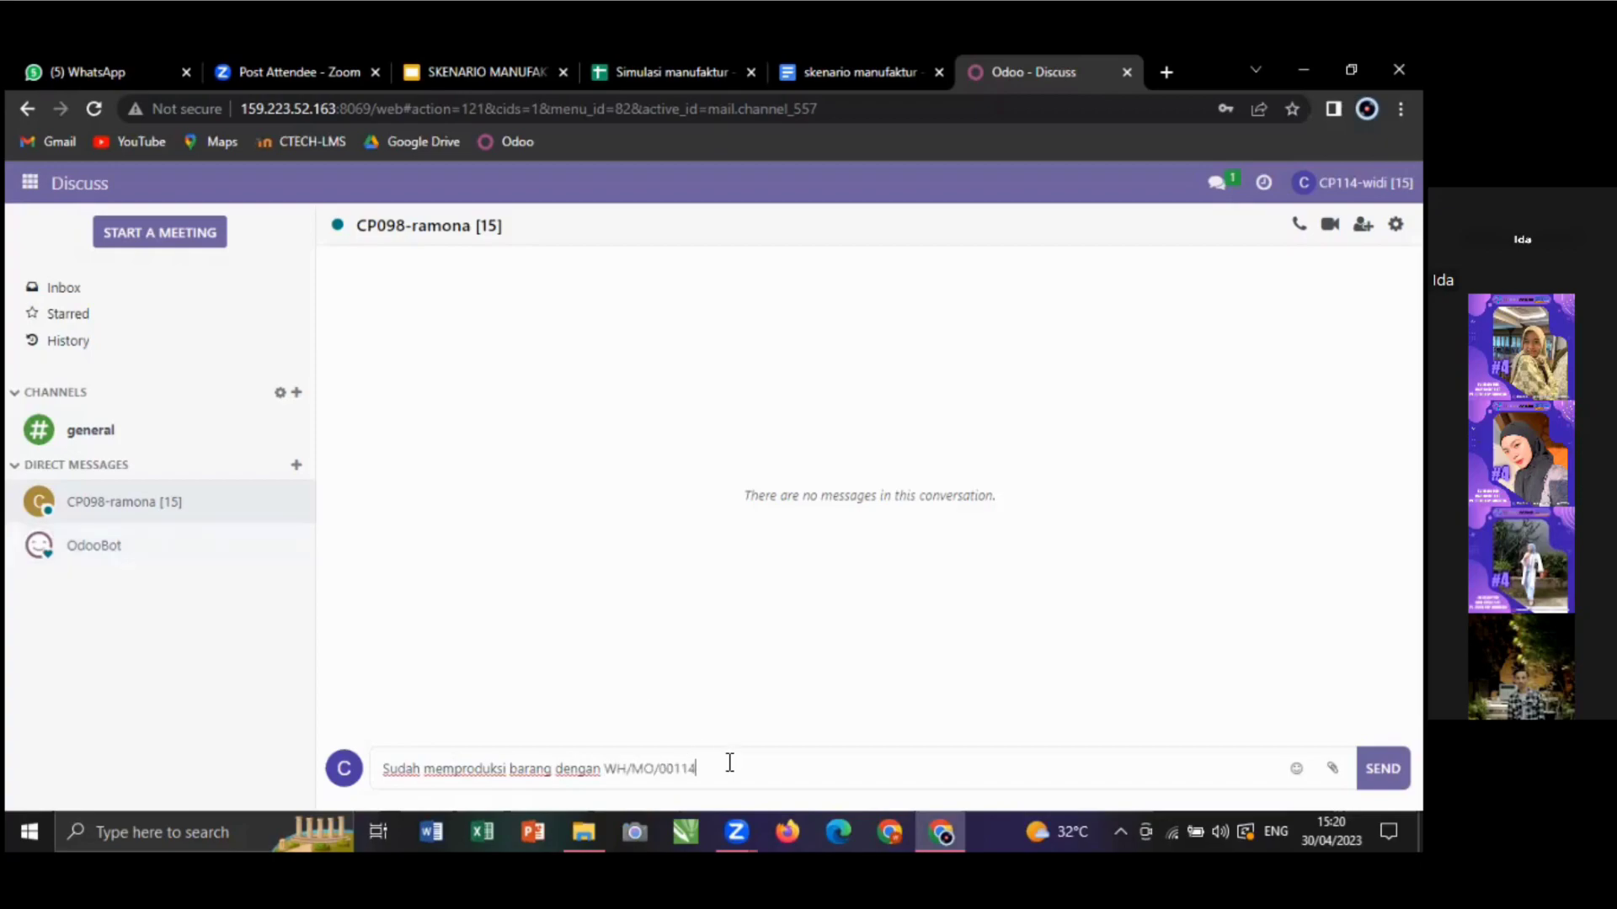
key(BackSpace)
key(BackSpace)
key(BackSpace)
key(BackSpace)
key(BackSpace)
key(BackSpace)
key(BackSpace)
key(BackSpace)
key(BackSpace)
key(BackSpace)
- Insert WH/MO/00114, add 'Tolong segera di selesaikan', and send the message
click(32, 184)
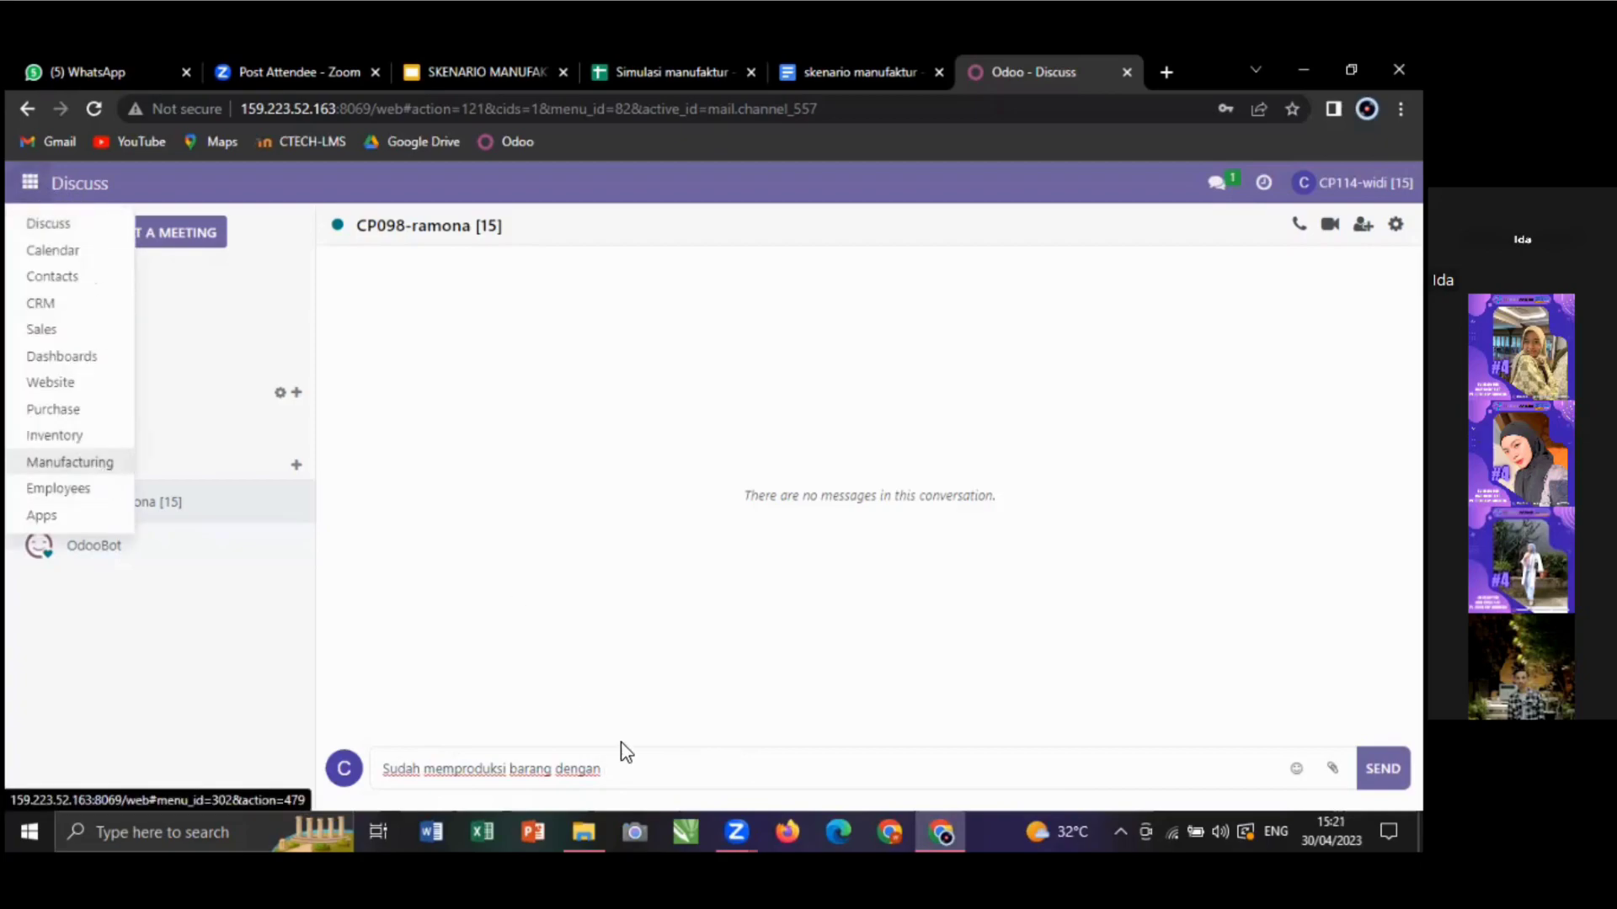
click(627, 764)
text(WH/MO/00114)
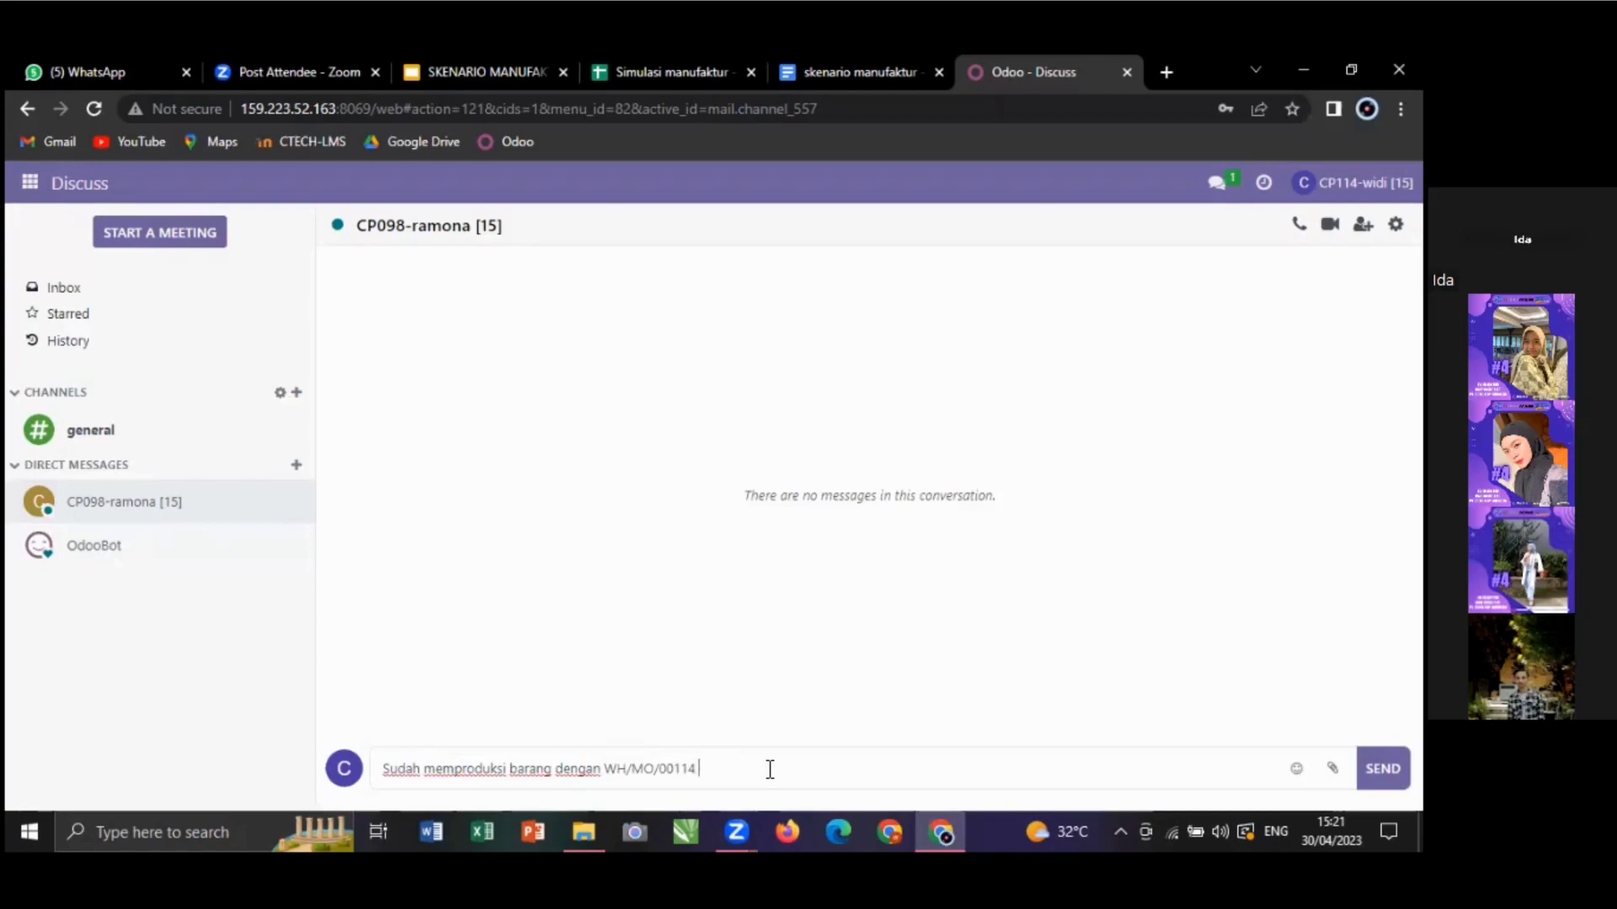
text(Tolong segera di sele)
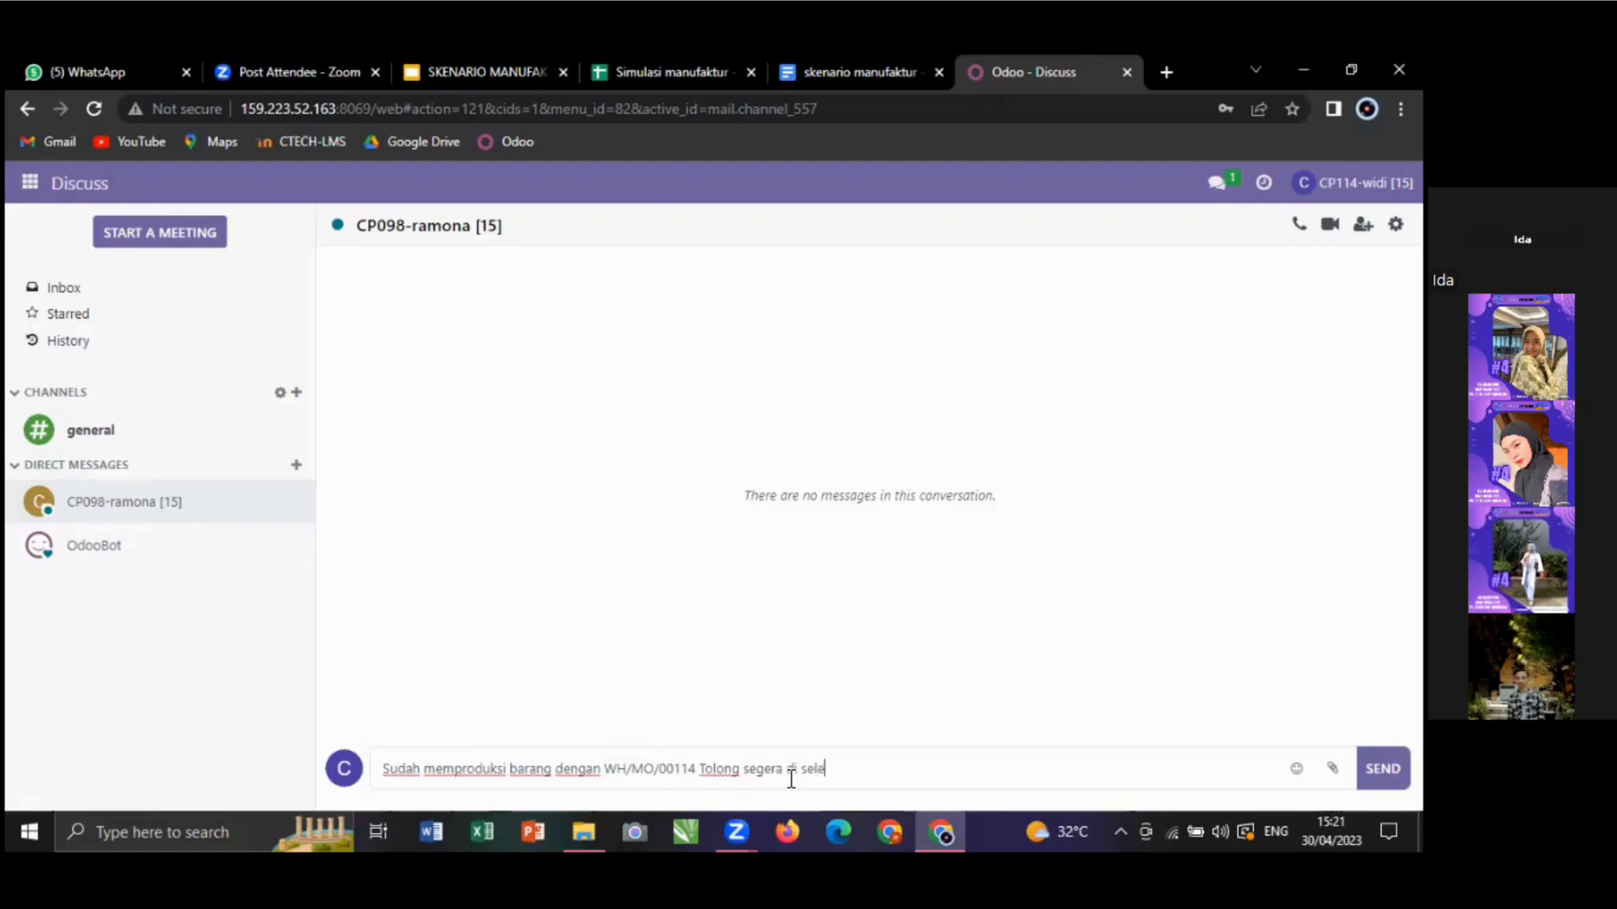
text(saikan)
key(Return)
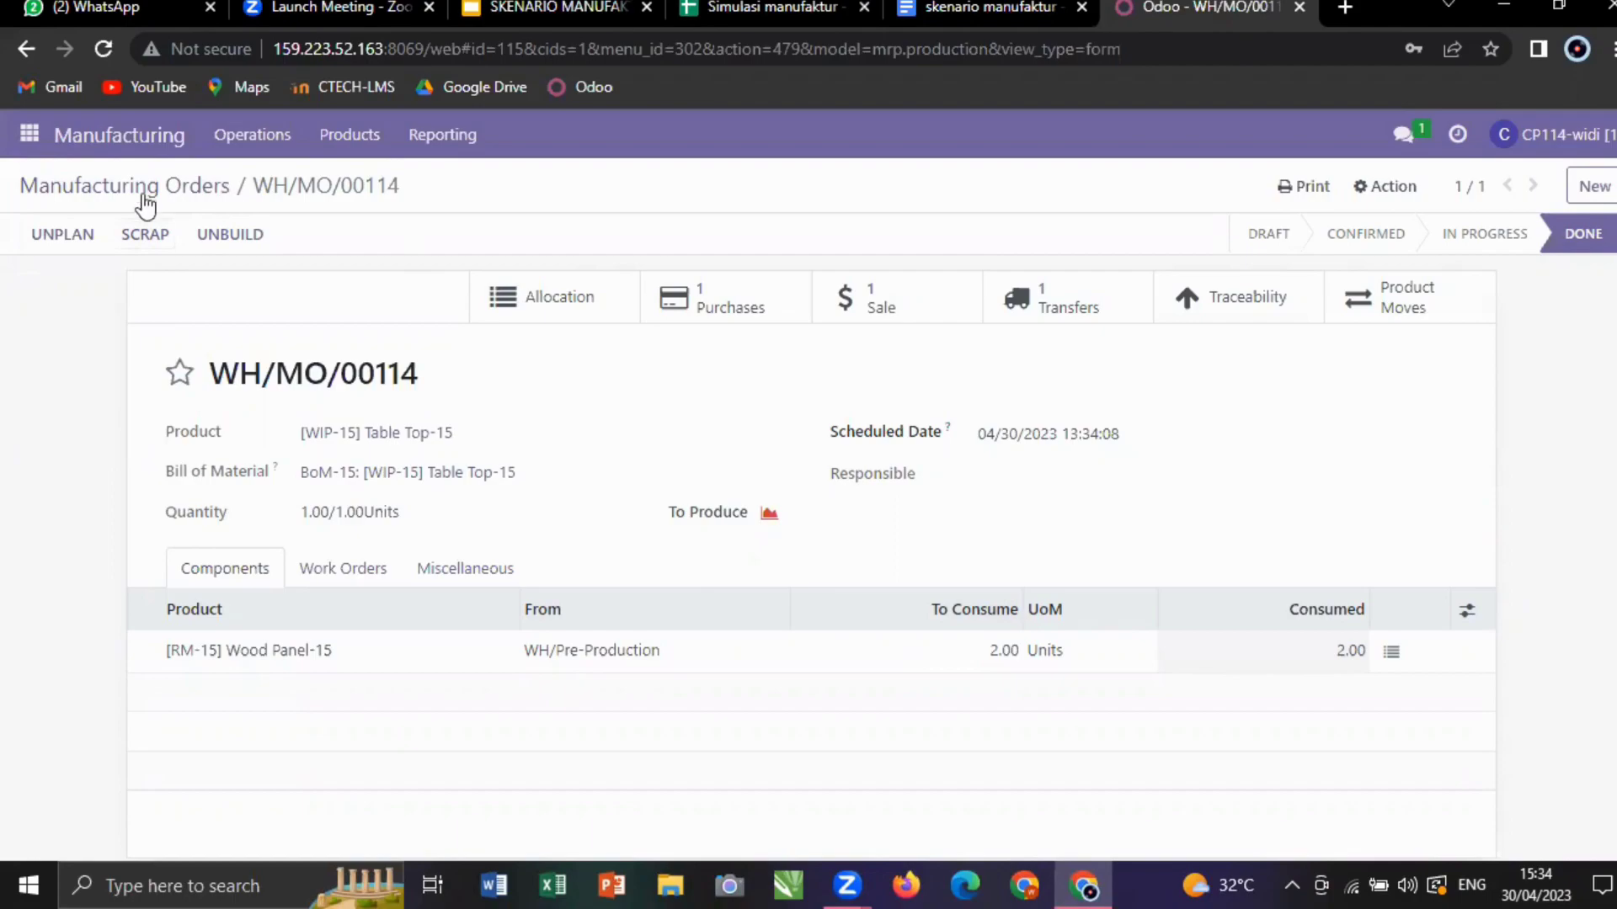
- Scrap 1 unit of [WIP-15] Table Top-15 from WH/MO/00114 and view its scrap record
click(146, 235)
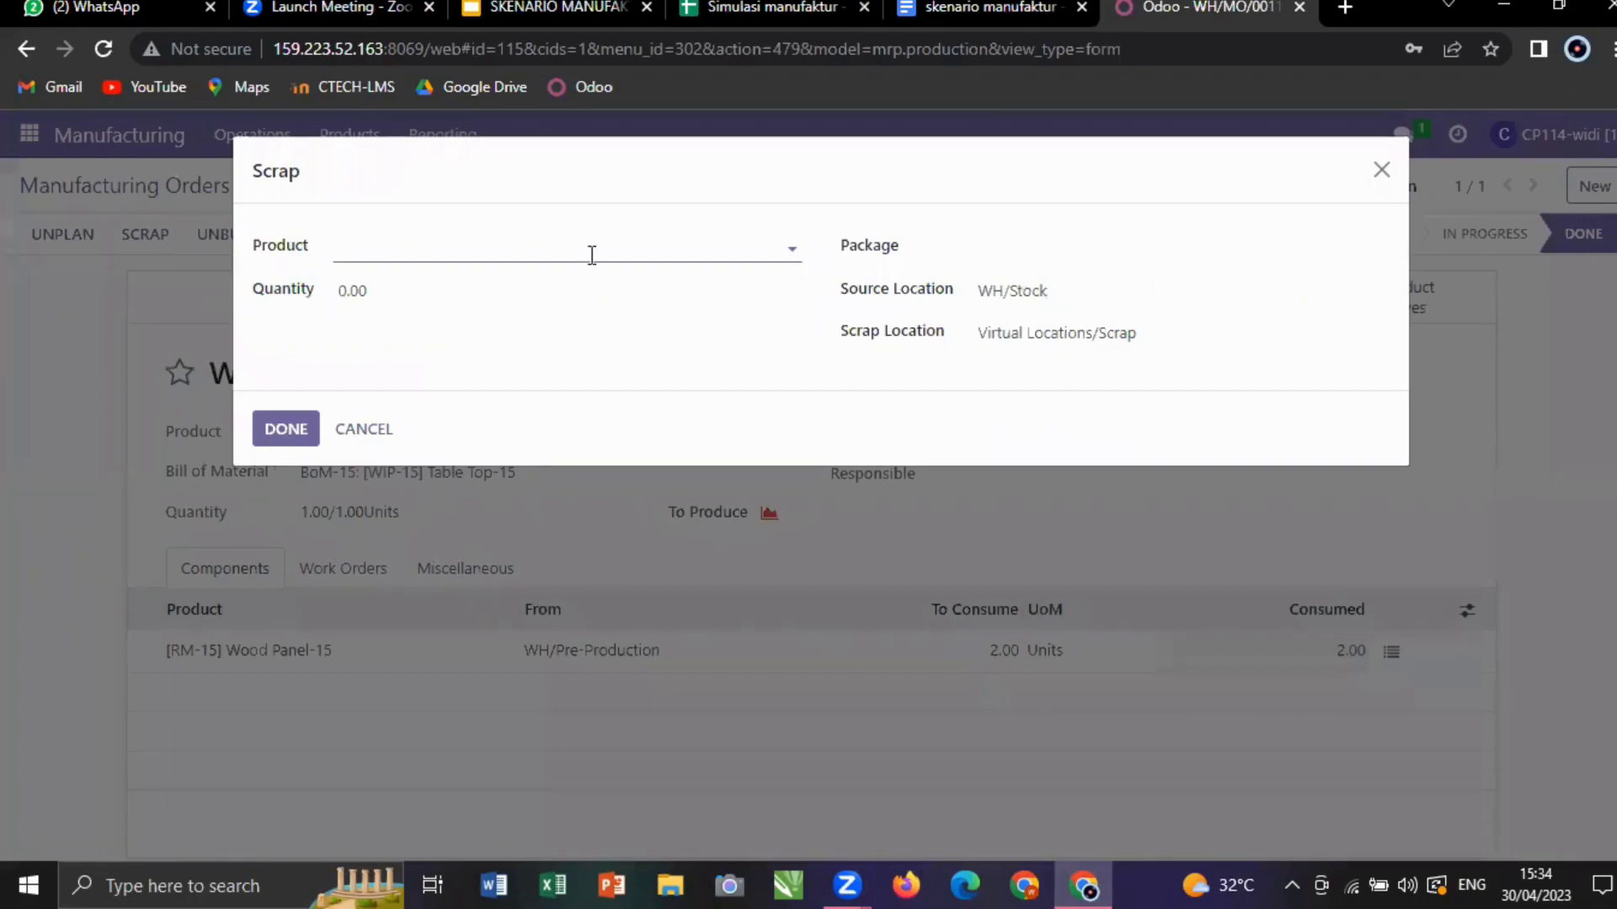
text(w)
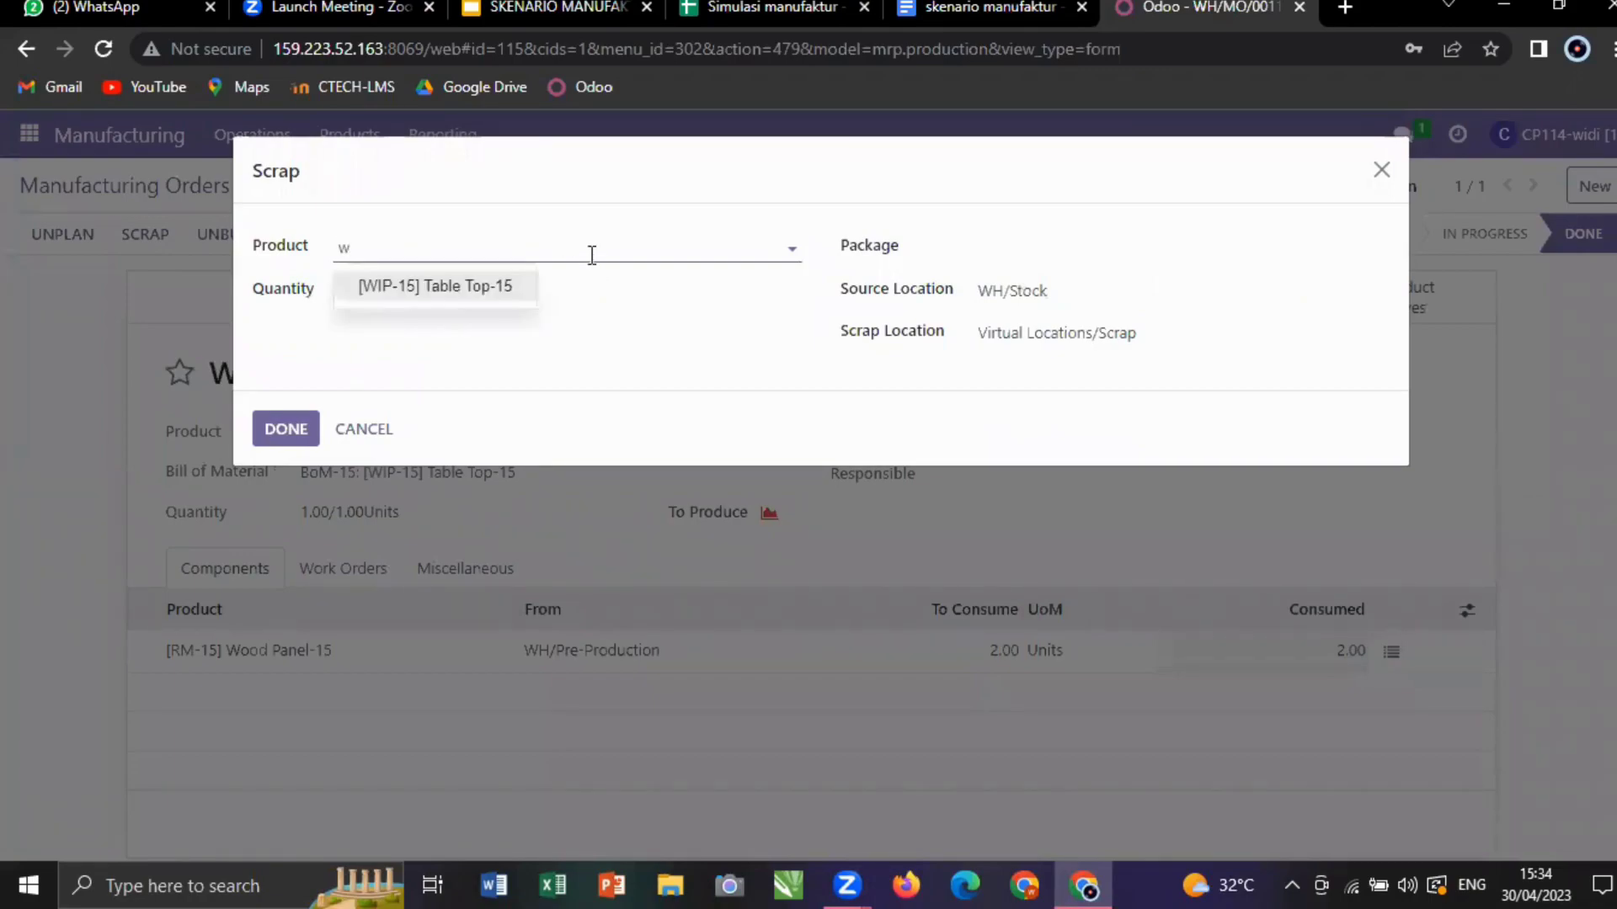
click(479, 286)
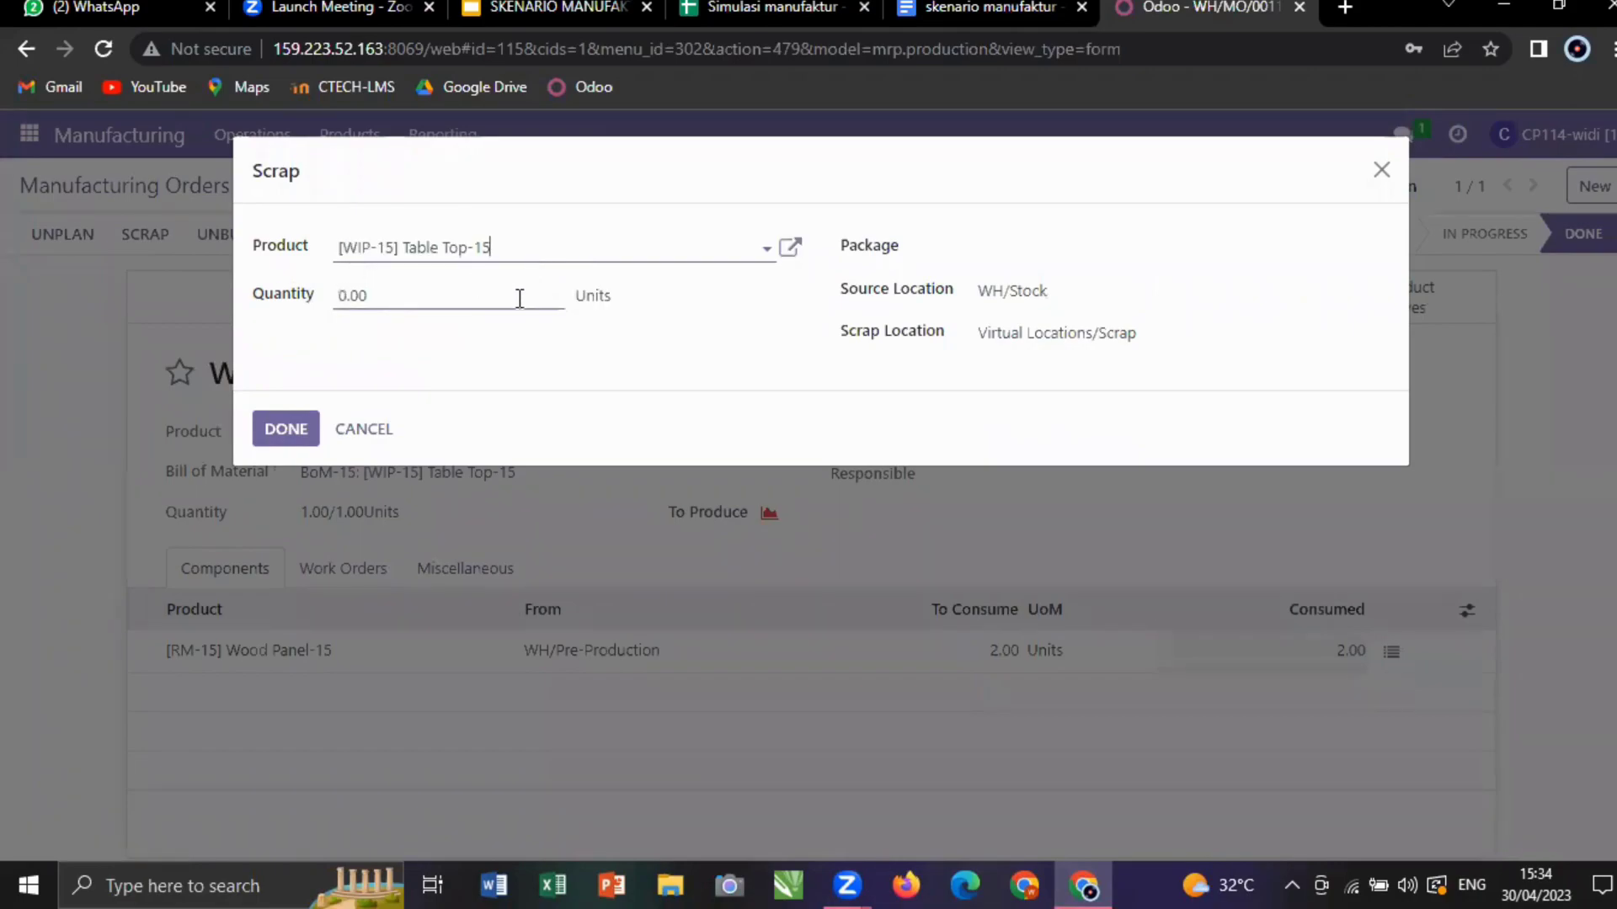
click(519, 298)
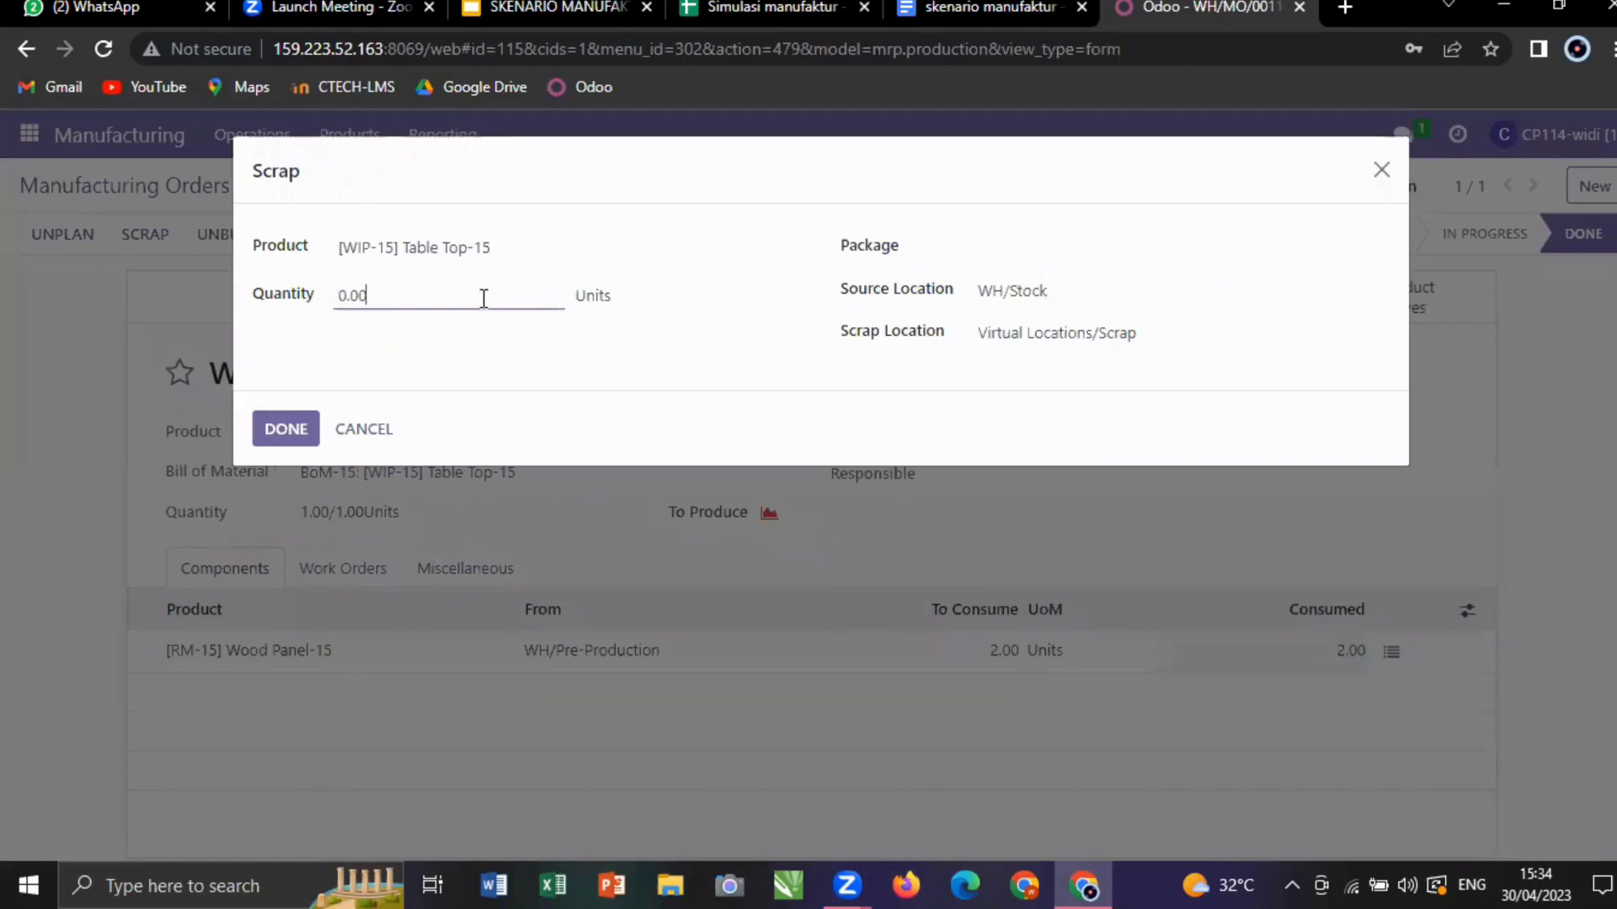
key(BackSpace)
key(BackSpace)
key(BackSpace)
key(BackSpace)
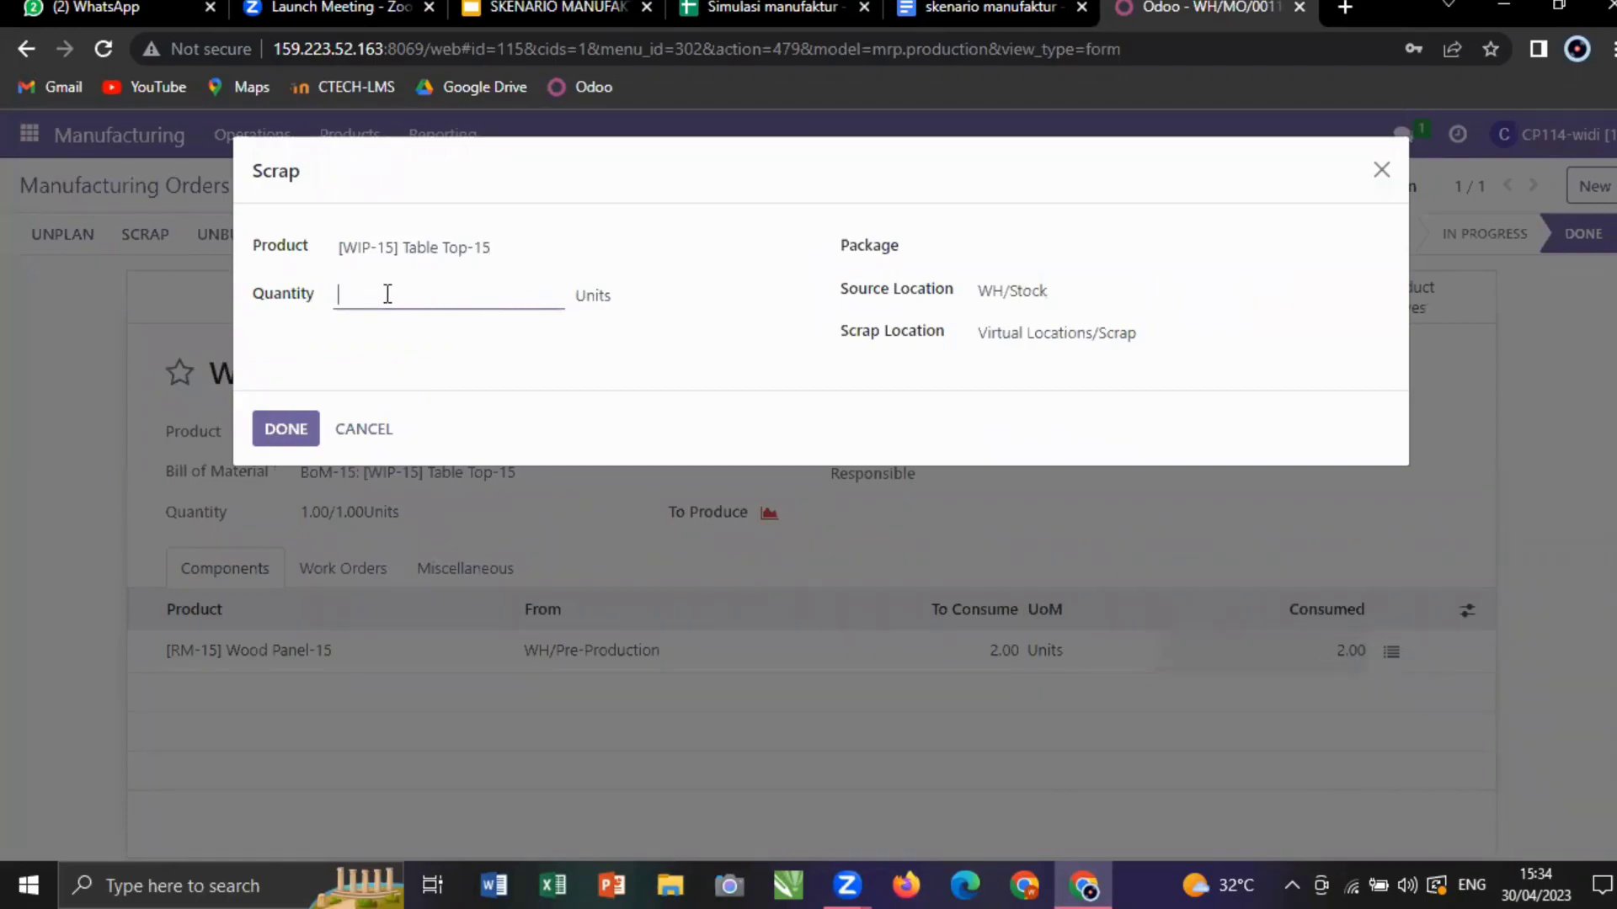
text(1)
click(686, 361)
click(296, 430)
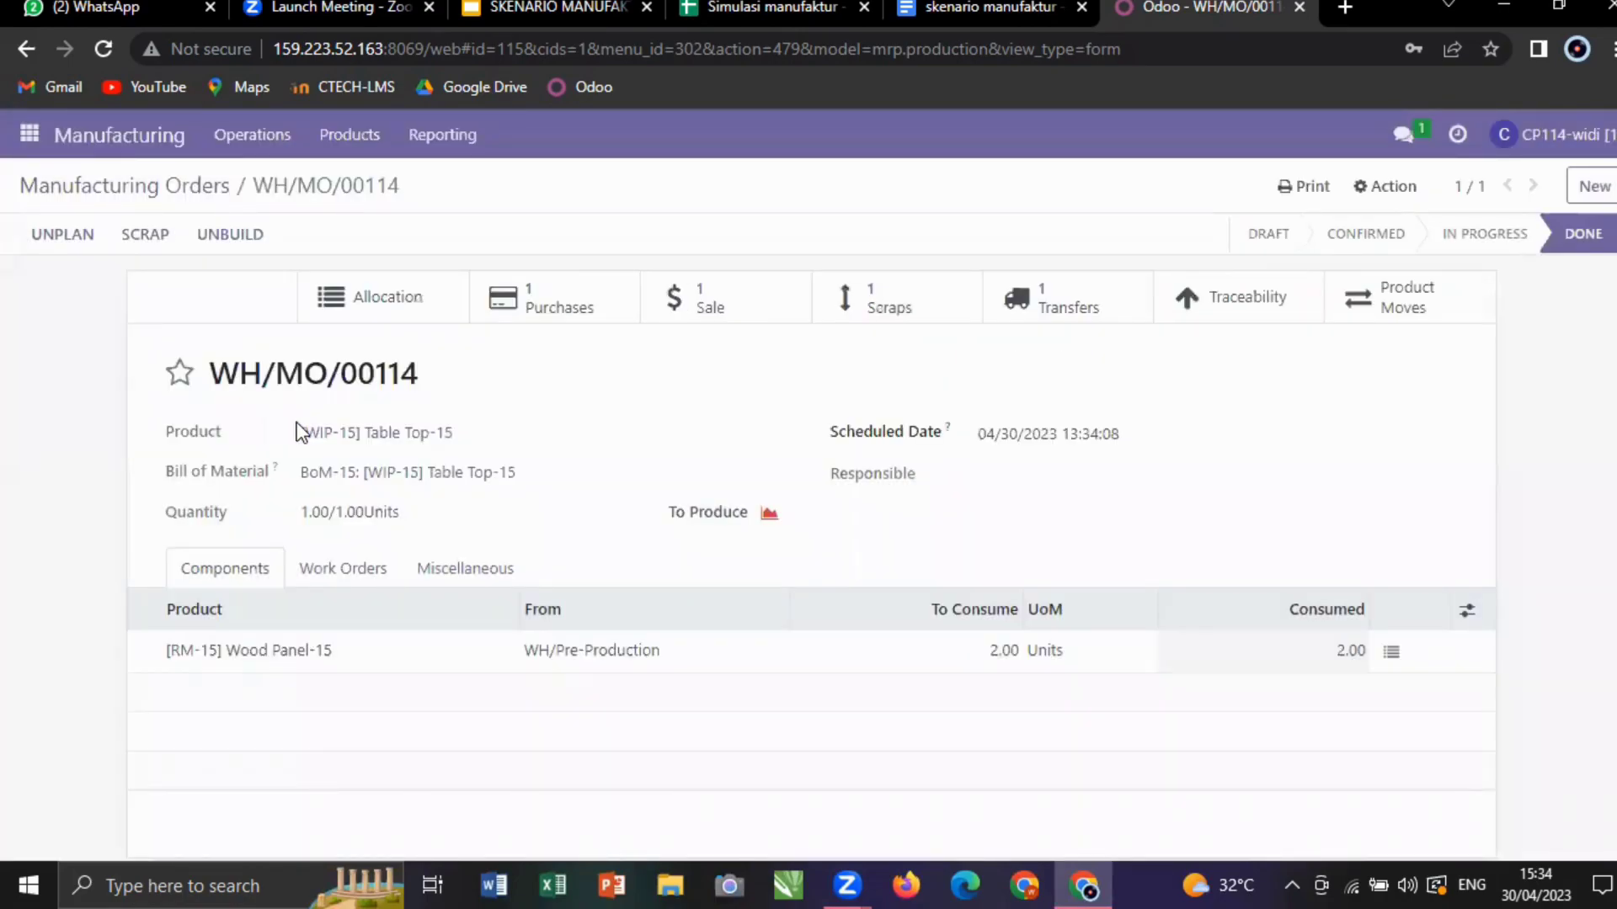
click(910, 313)
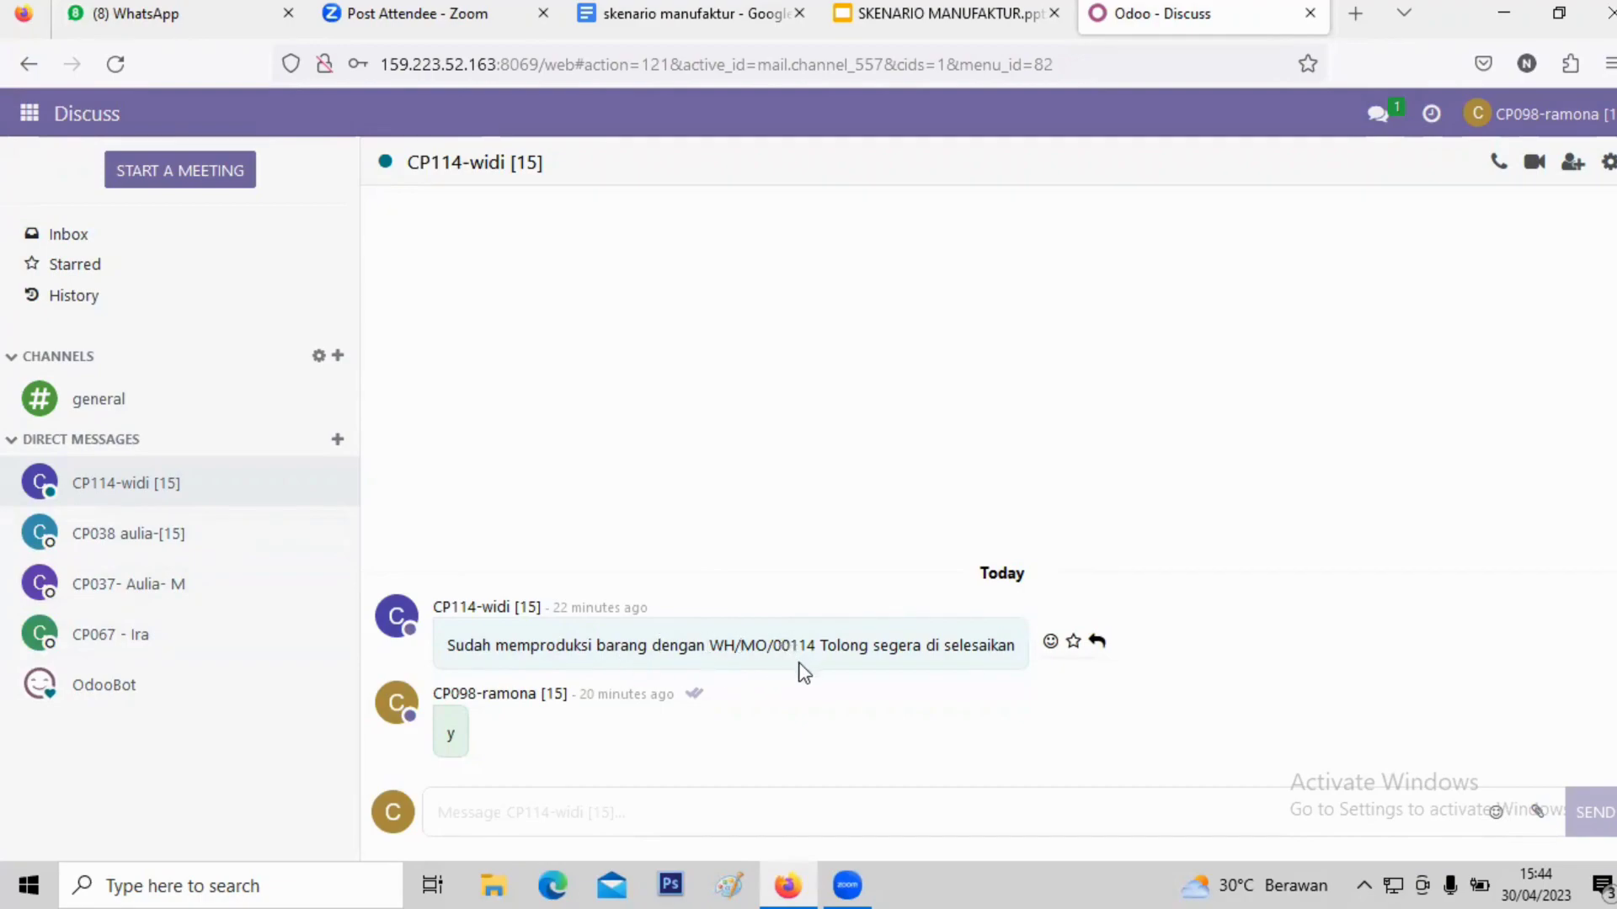
- Open the Odoo app menu from the WH/MO/00114 direct-message thread
click(30, 115)
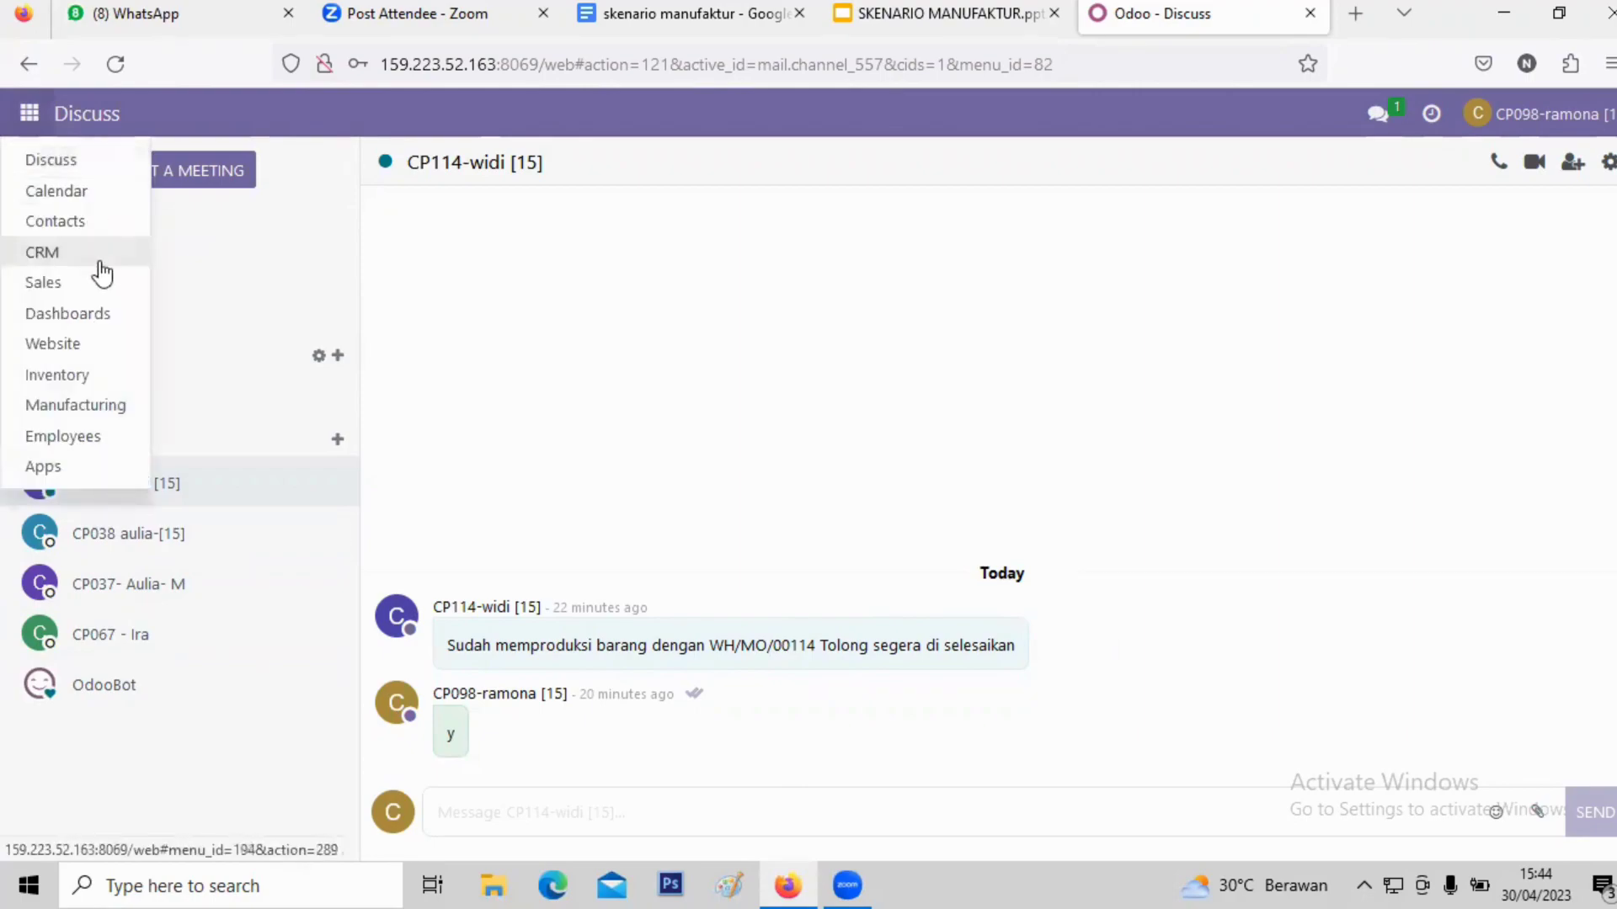
- Filter Manufacturing products by 'WIP' and open the Table Top-15 product
click(104, 410)
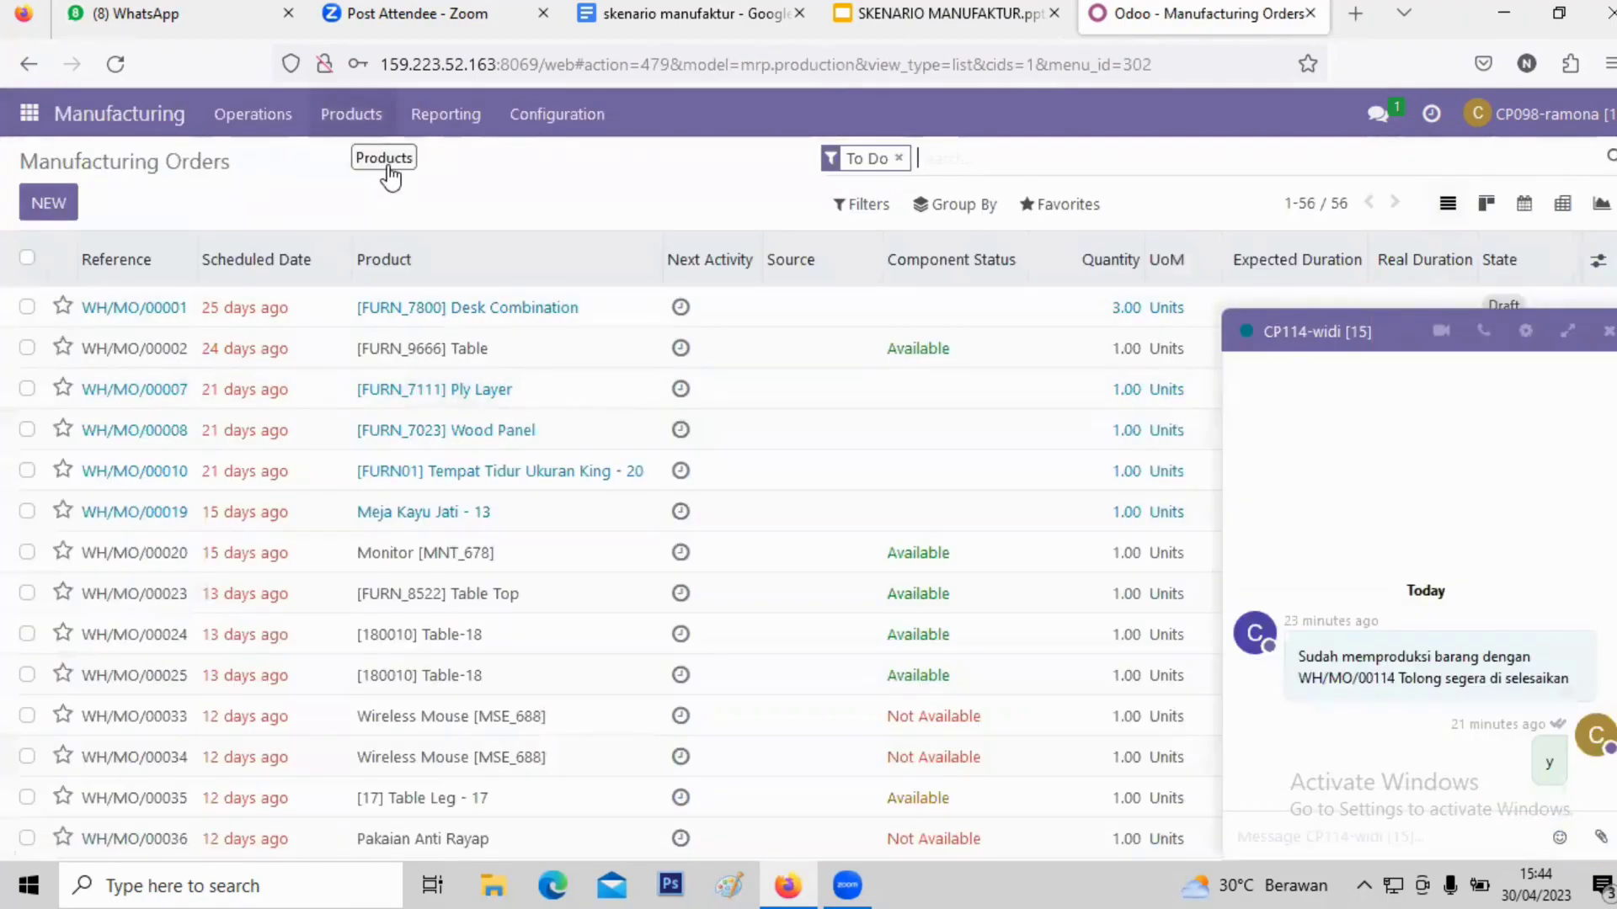
click(353, 118)
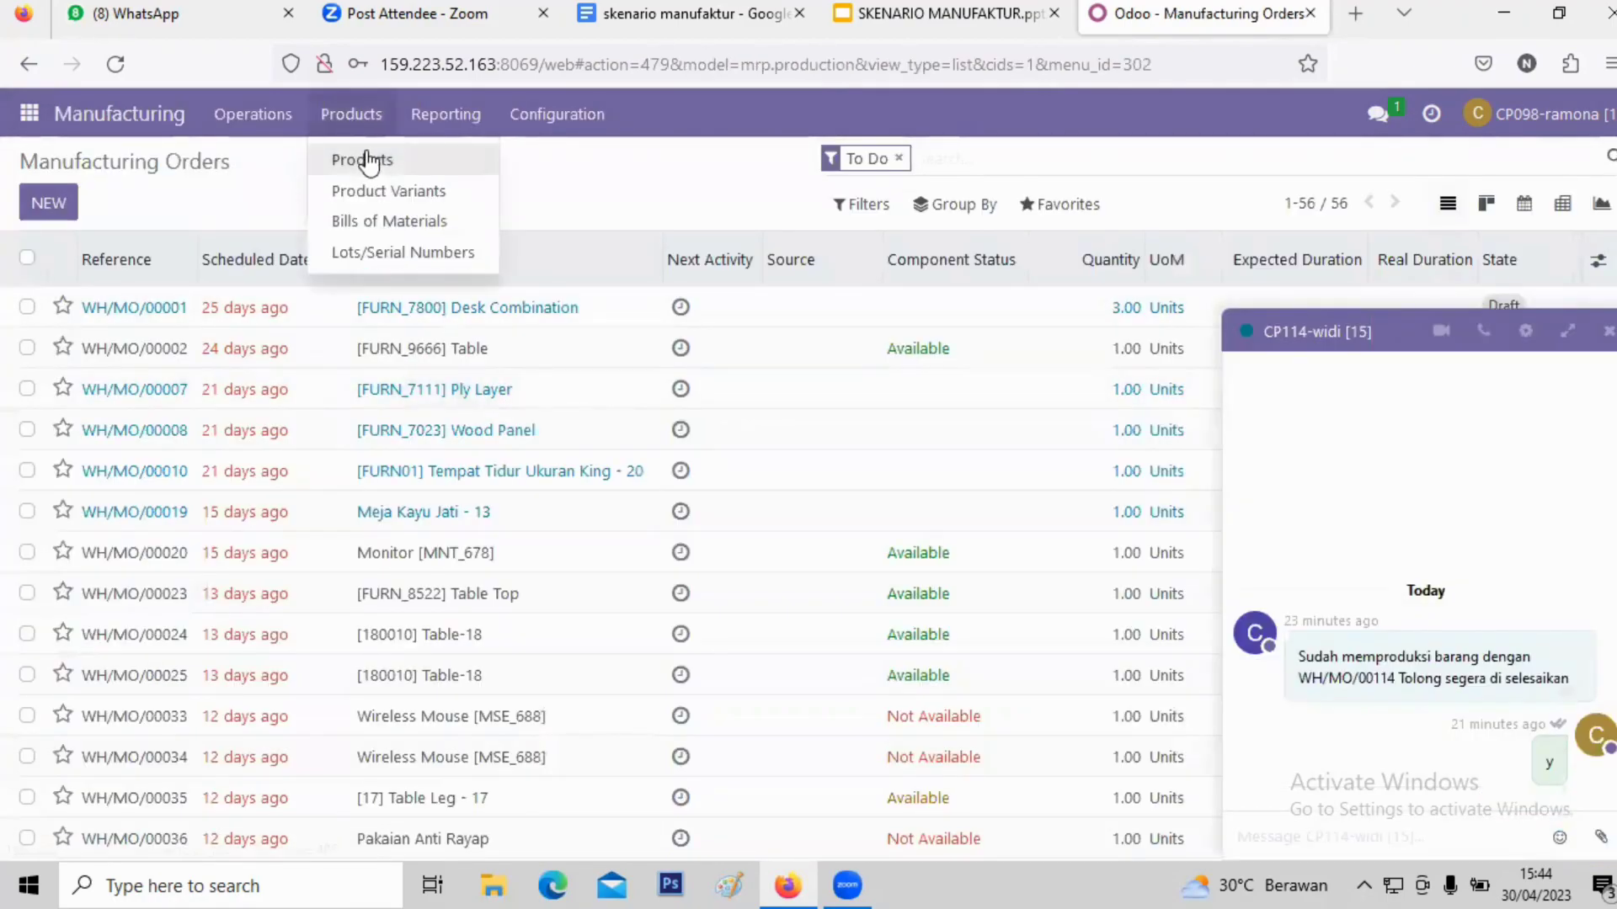
click(368, 164)
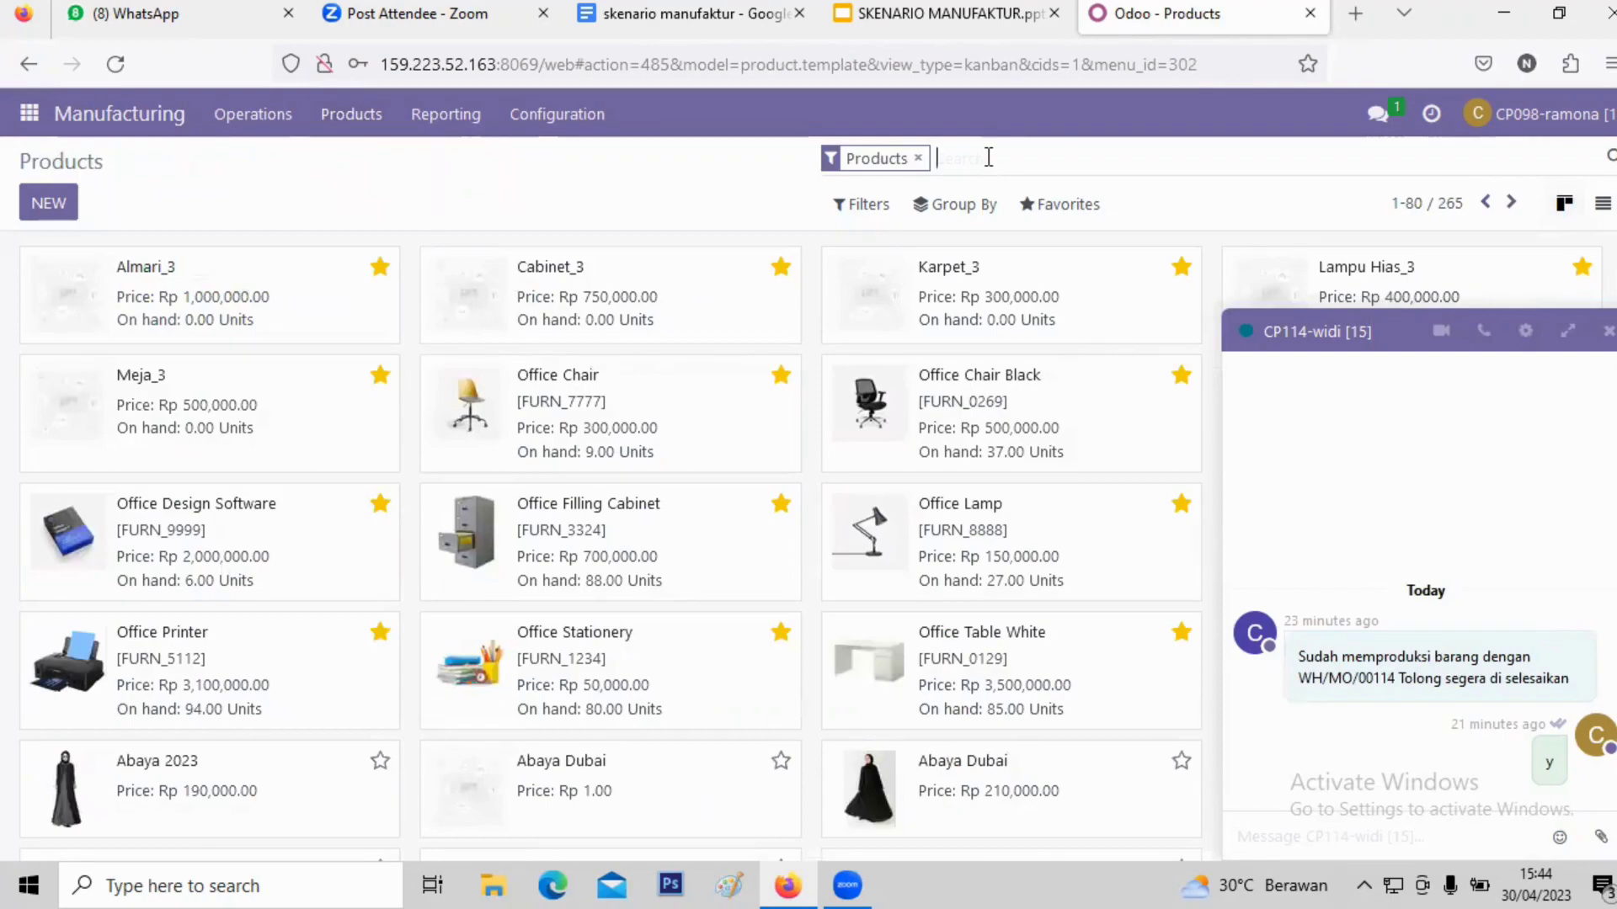
text(WIP)
key(Return)
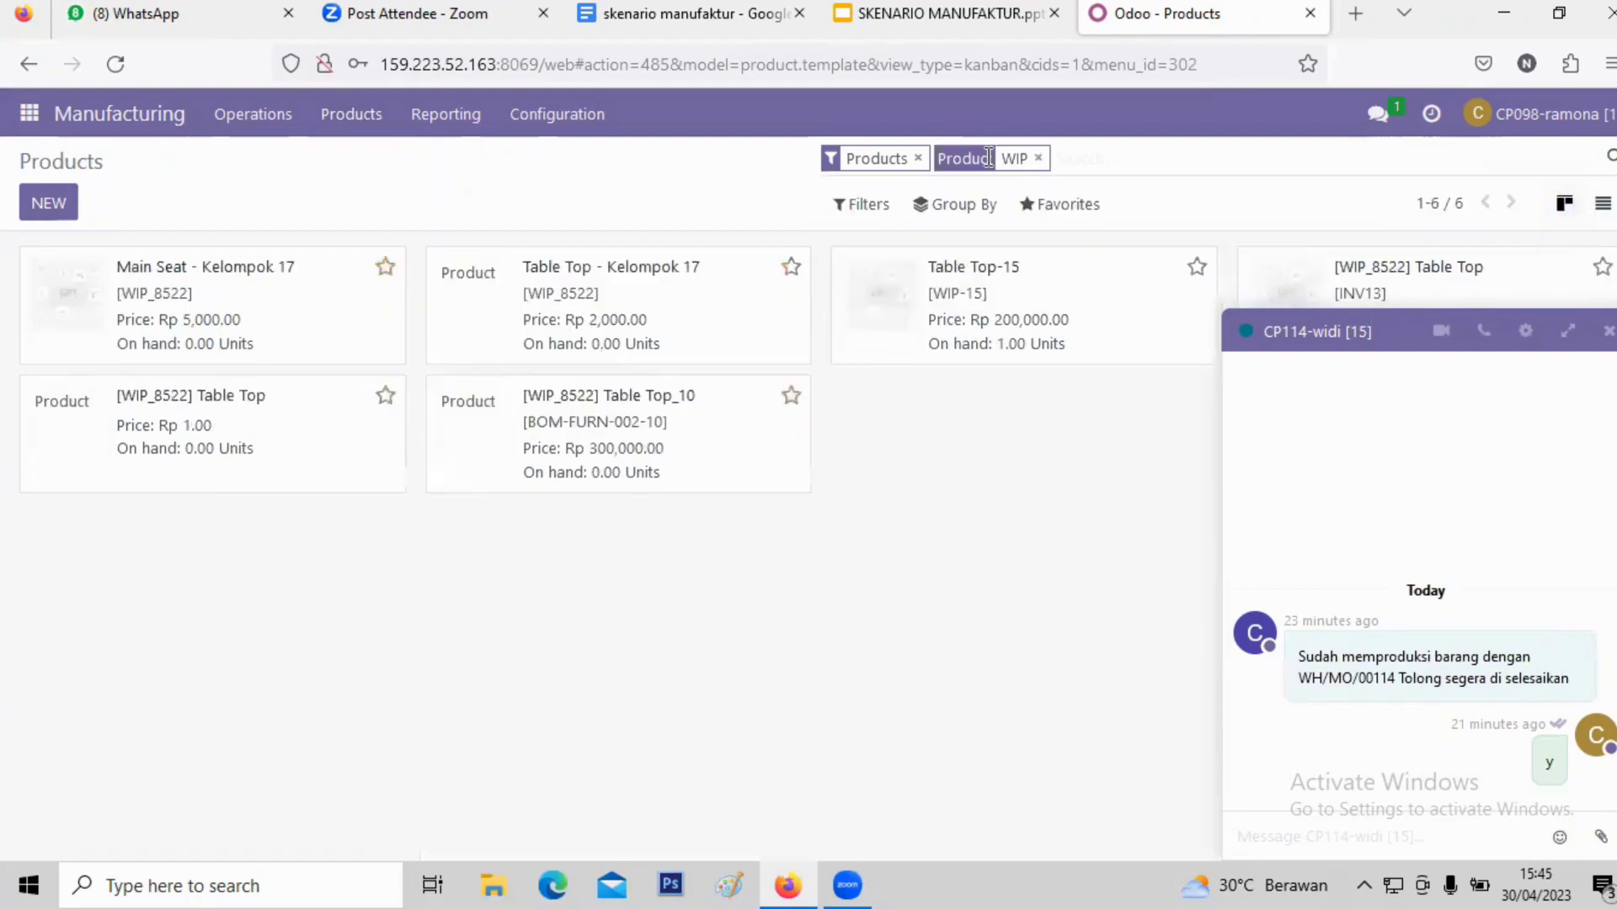
double_click(1075, 278)
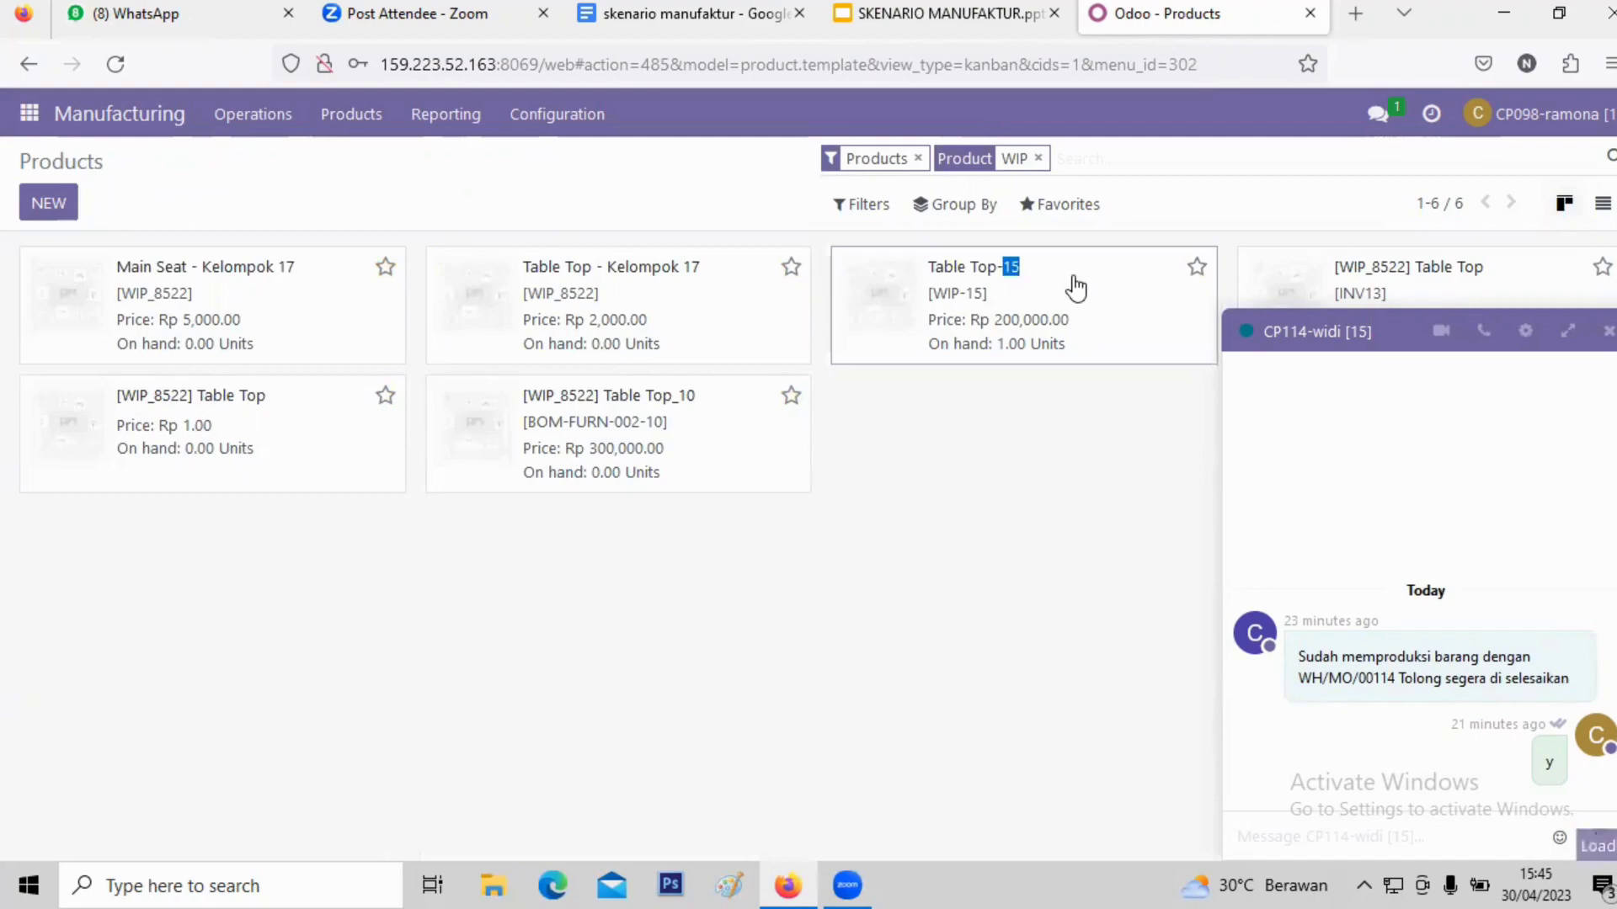
- Open Table Top-15 and confirm its Replenish on Order (MTO) and Manufacture routes are ticked
click(1075, 286)
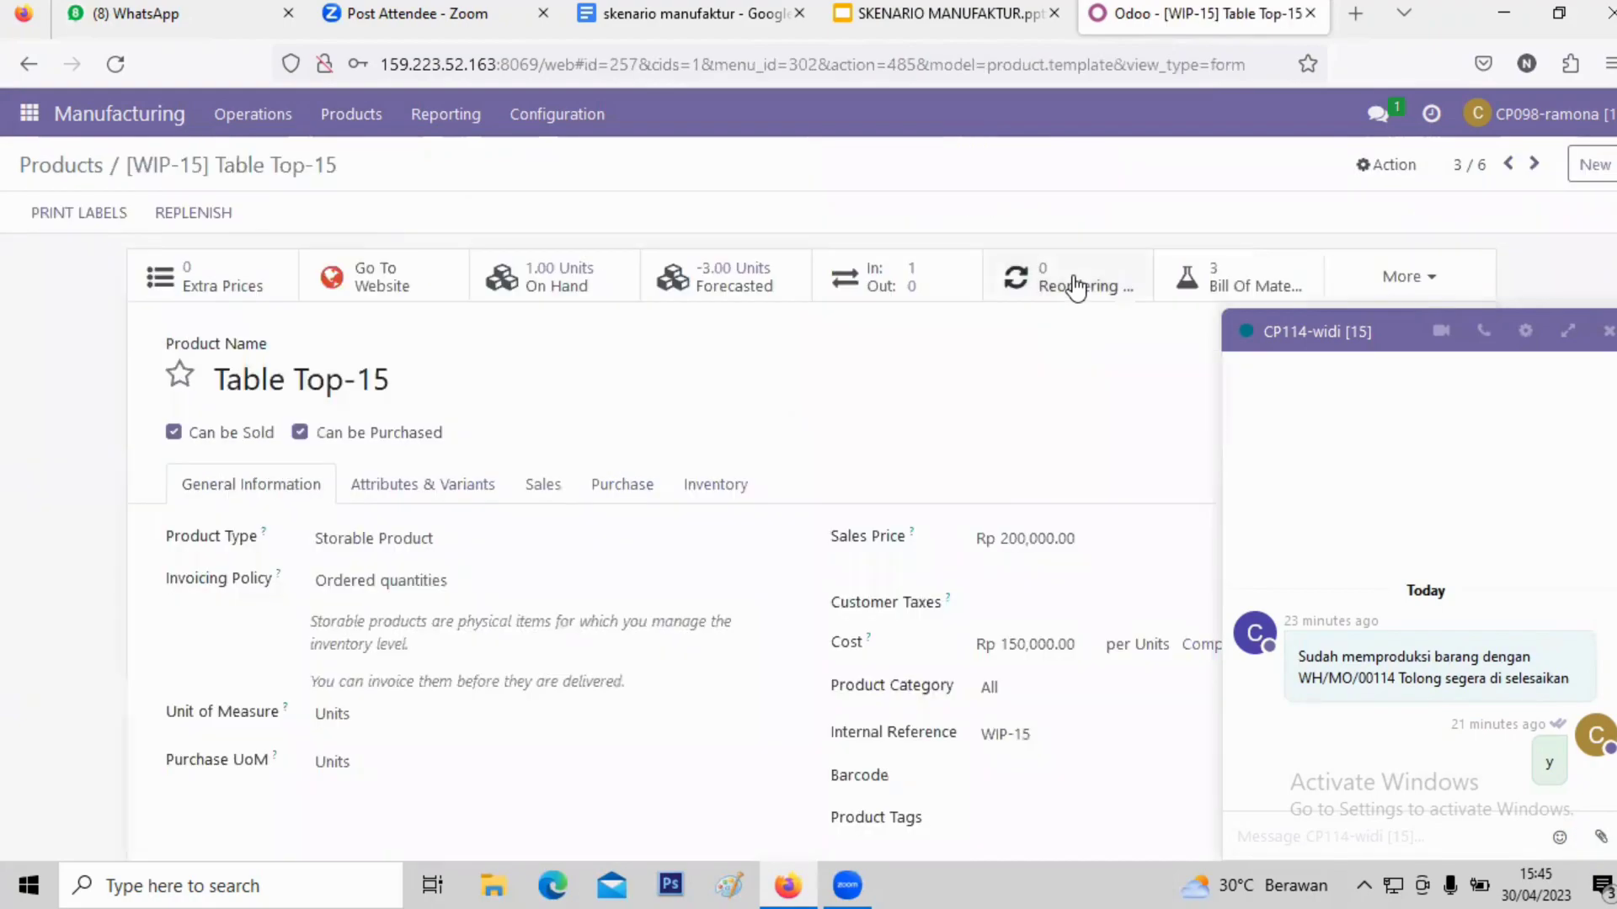
click(721, 490)
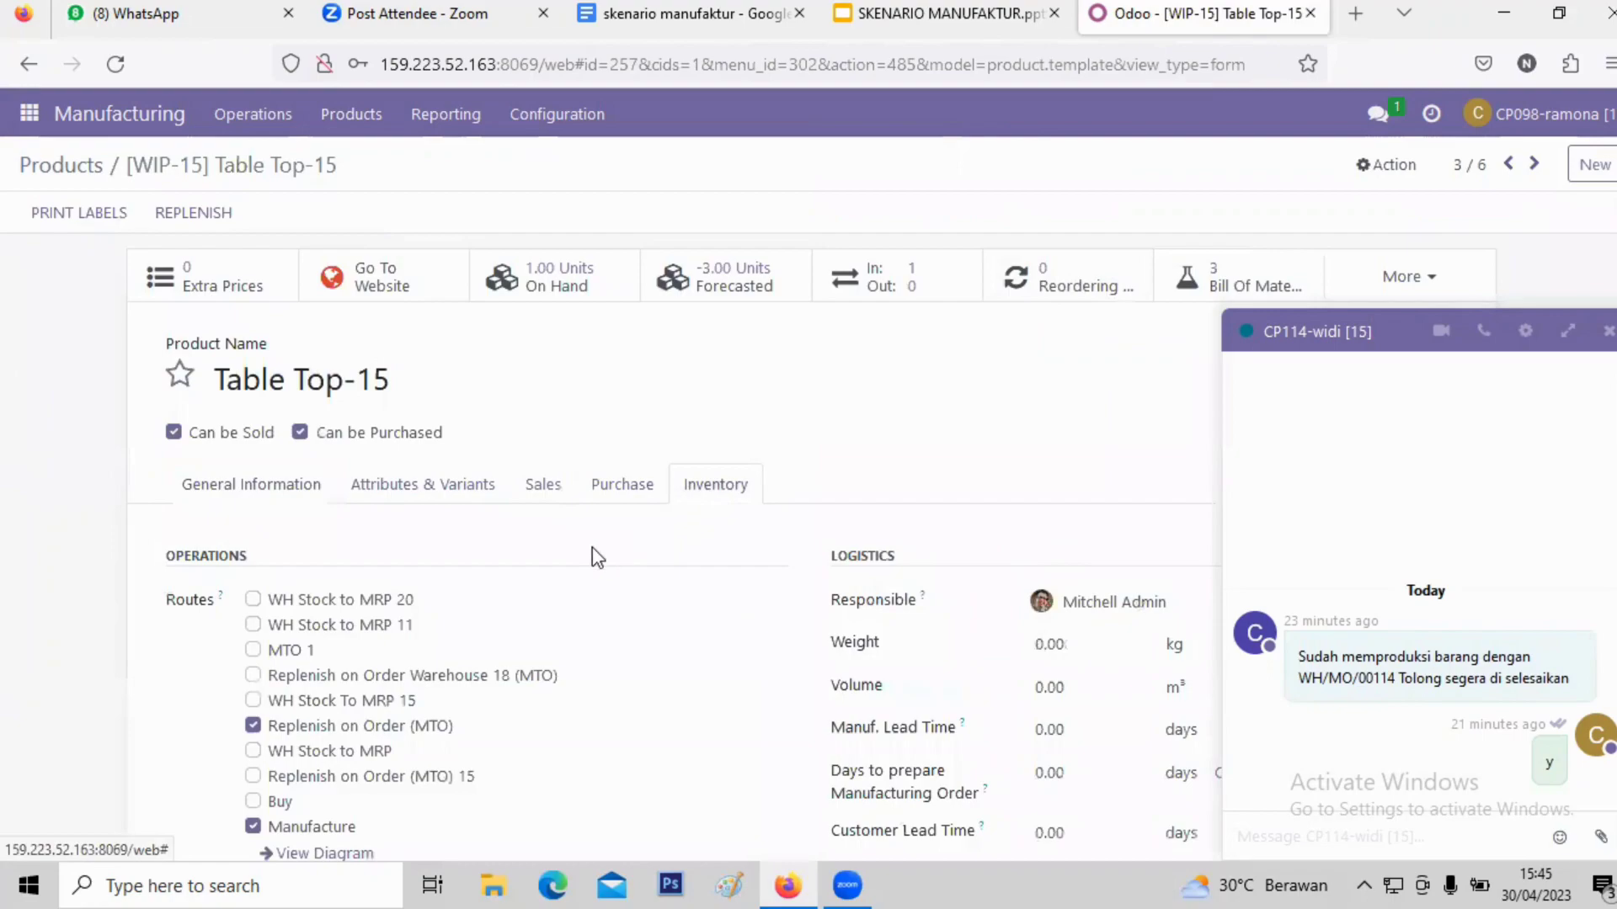
scroll(421, 549, down, 3)
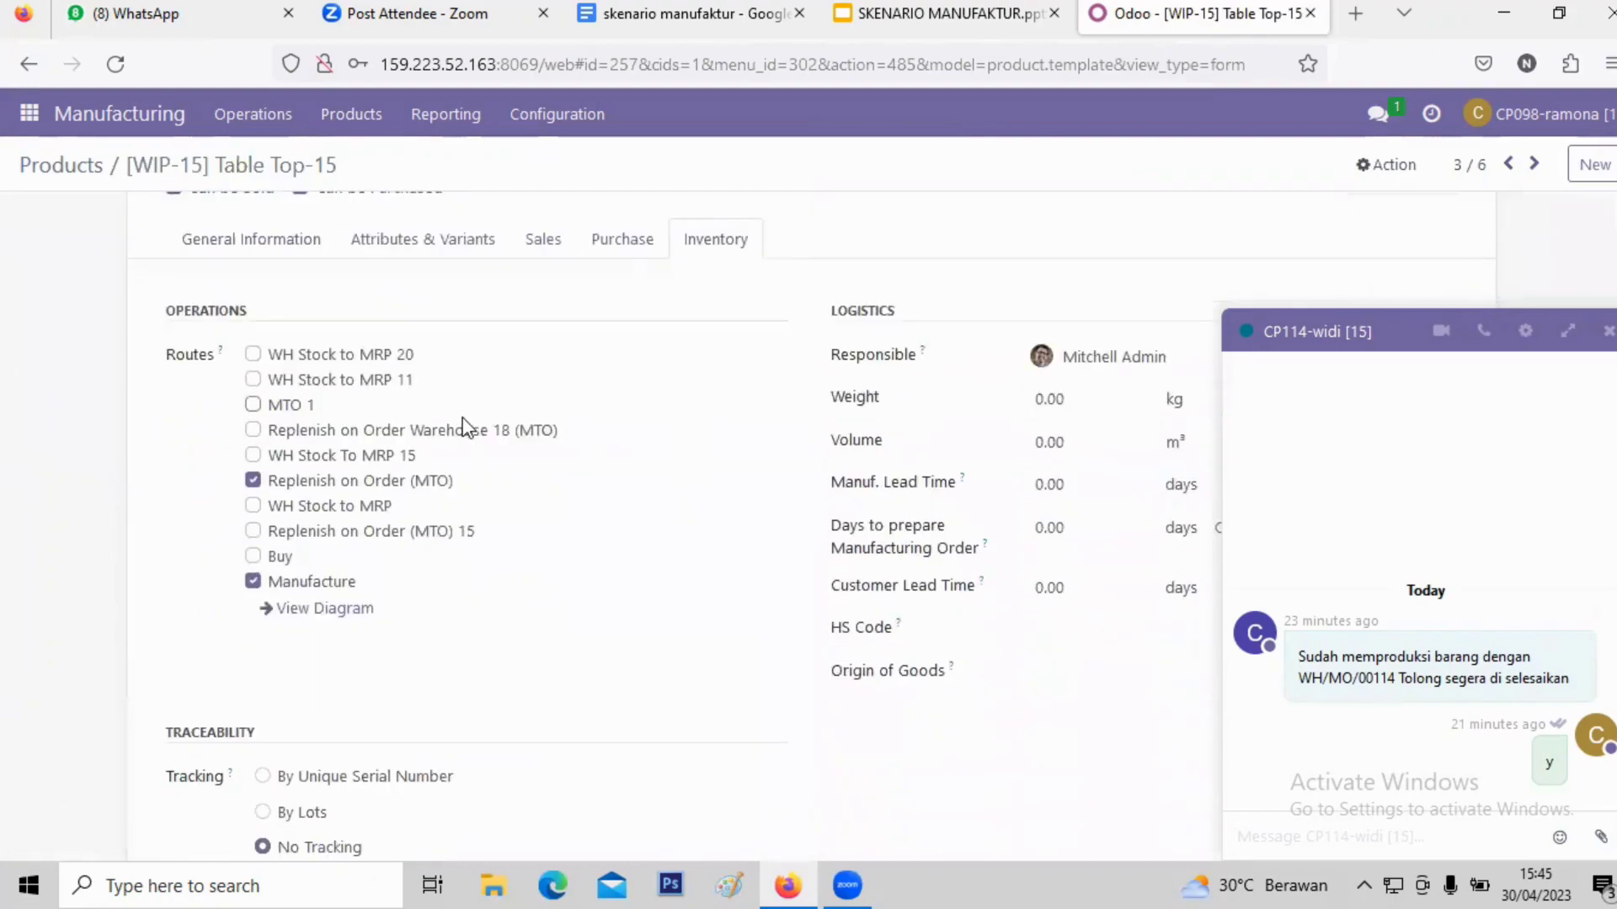
scroll(459, 433, up, 3)
scroll(447, 536, down, 3)
scroll(438, 522, up, 2)
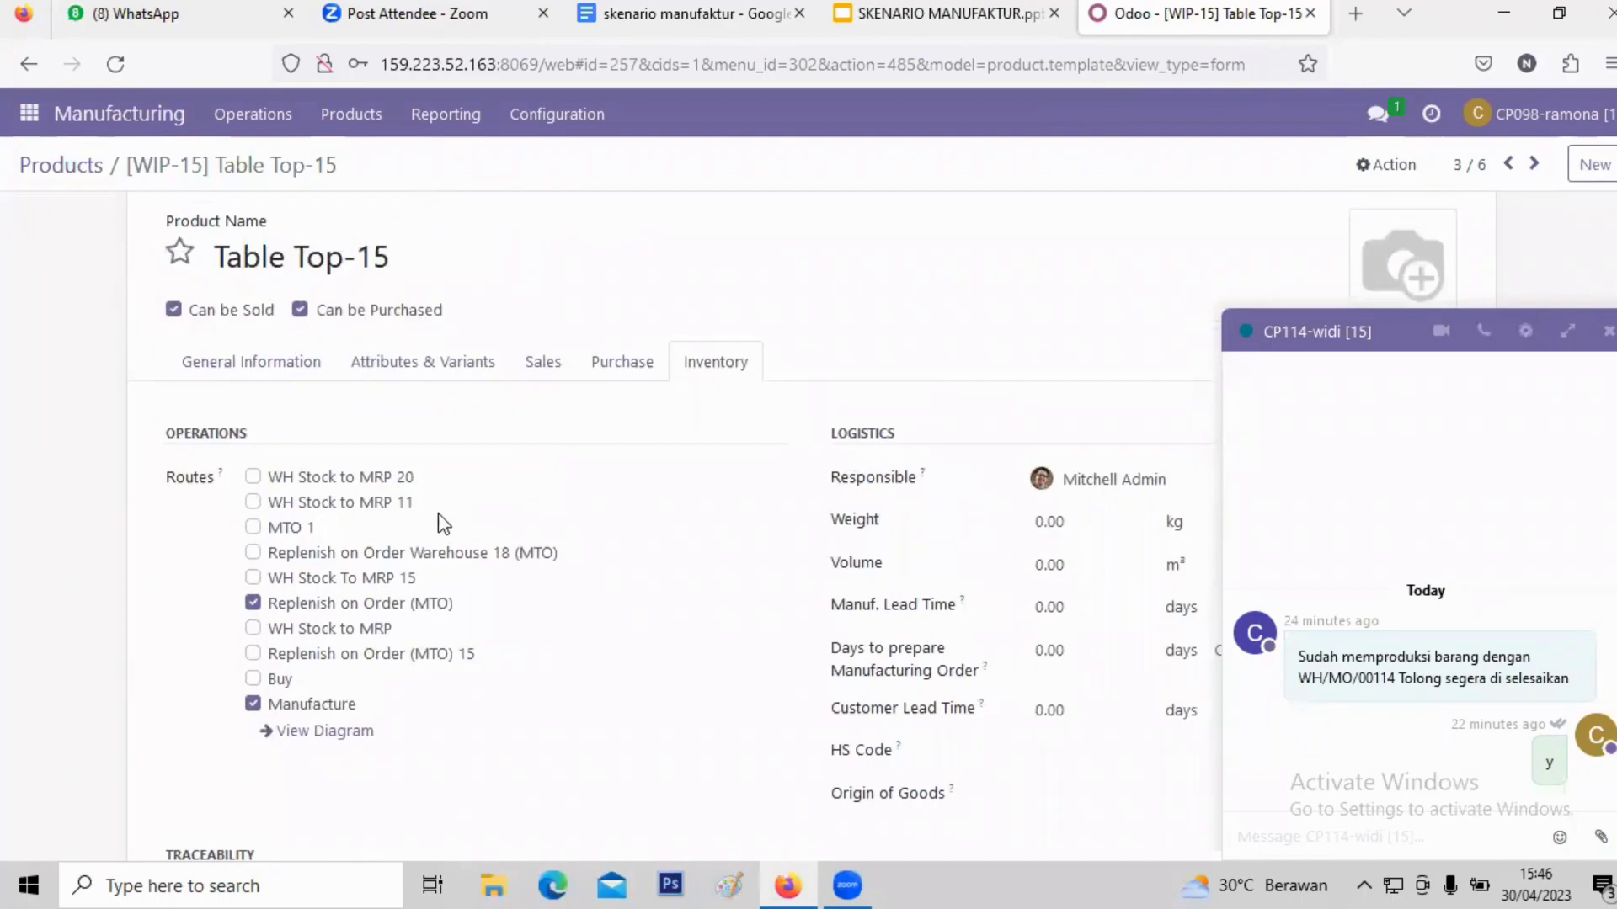
- Glance at Table Top-15's Purchase details, then recheck its routes
click(615, 370)
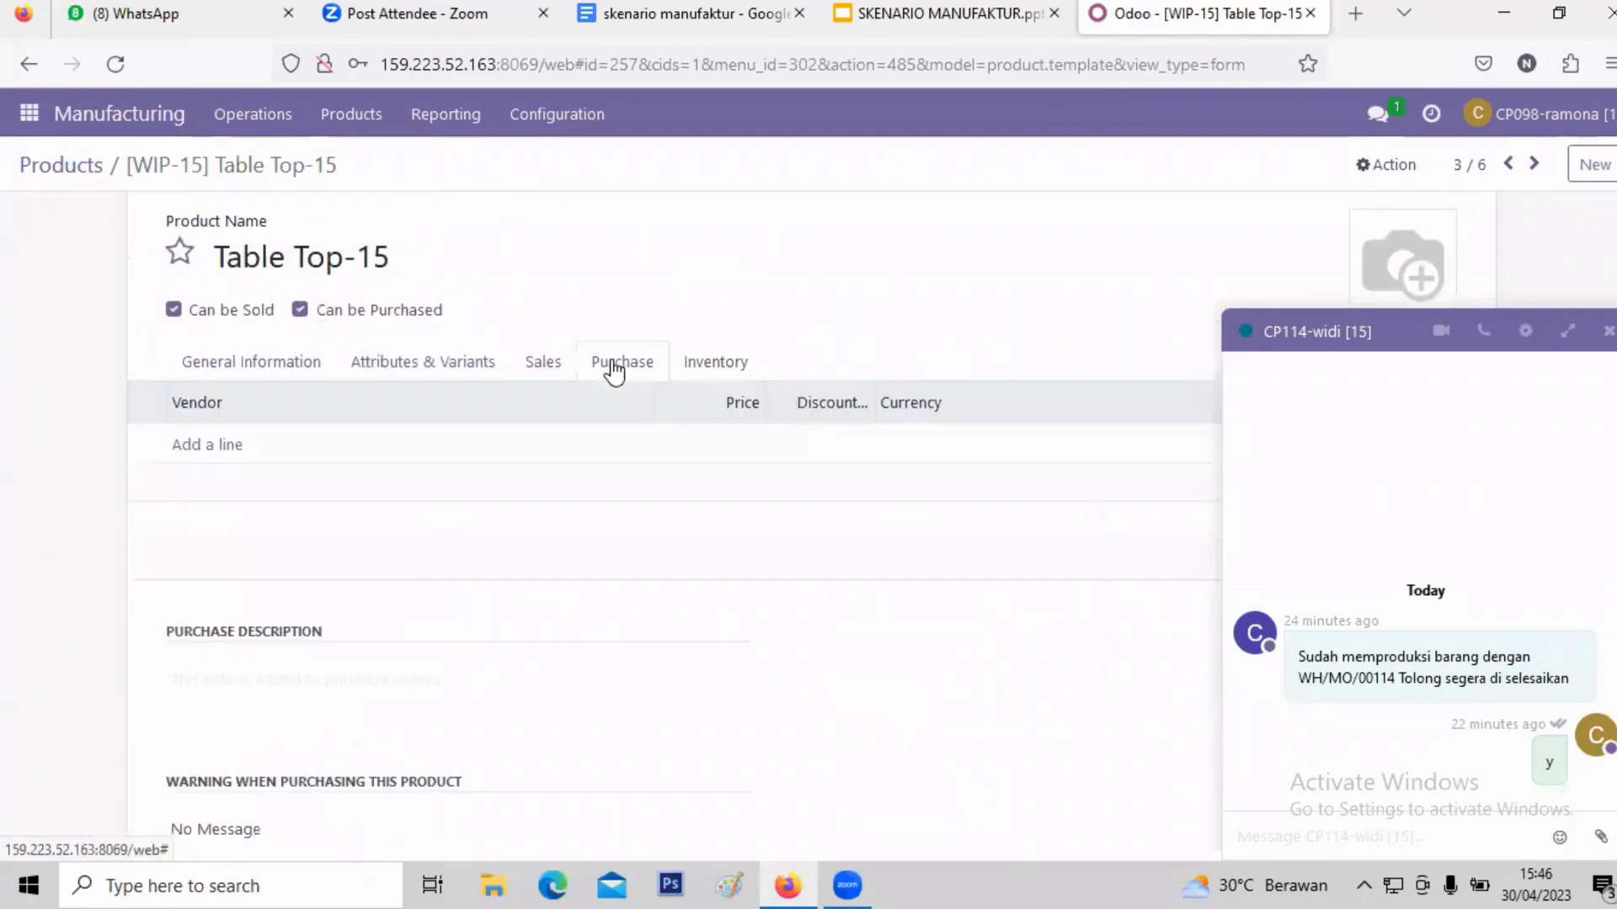
click(707, 364)
scroll(474, 532, down, 2)
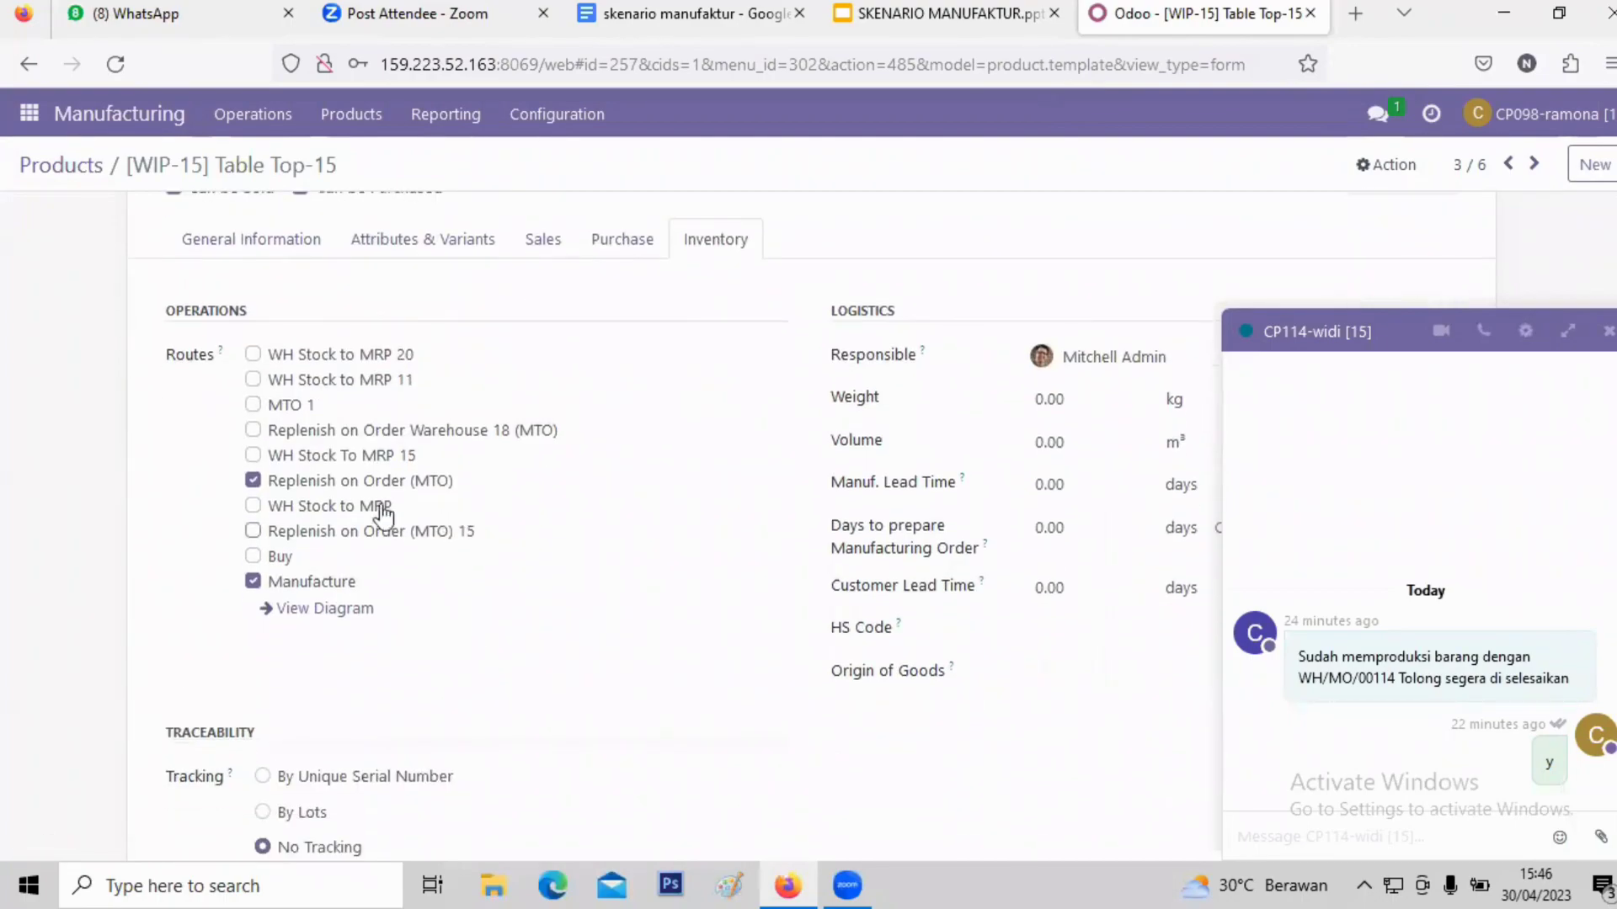
scroll(357, 562, up, 2)
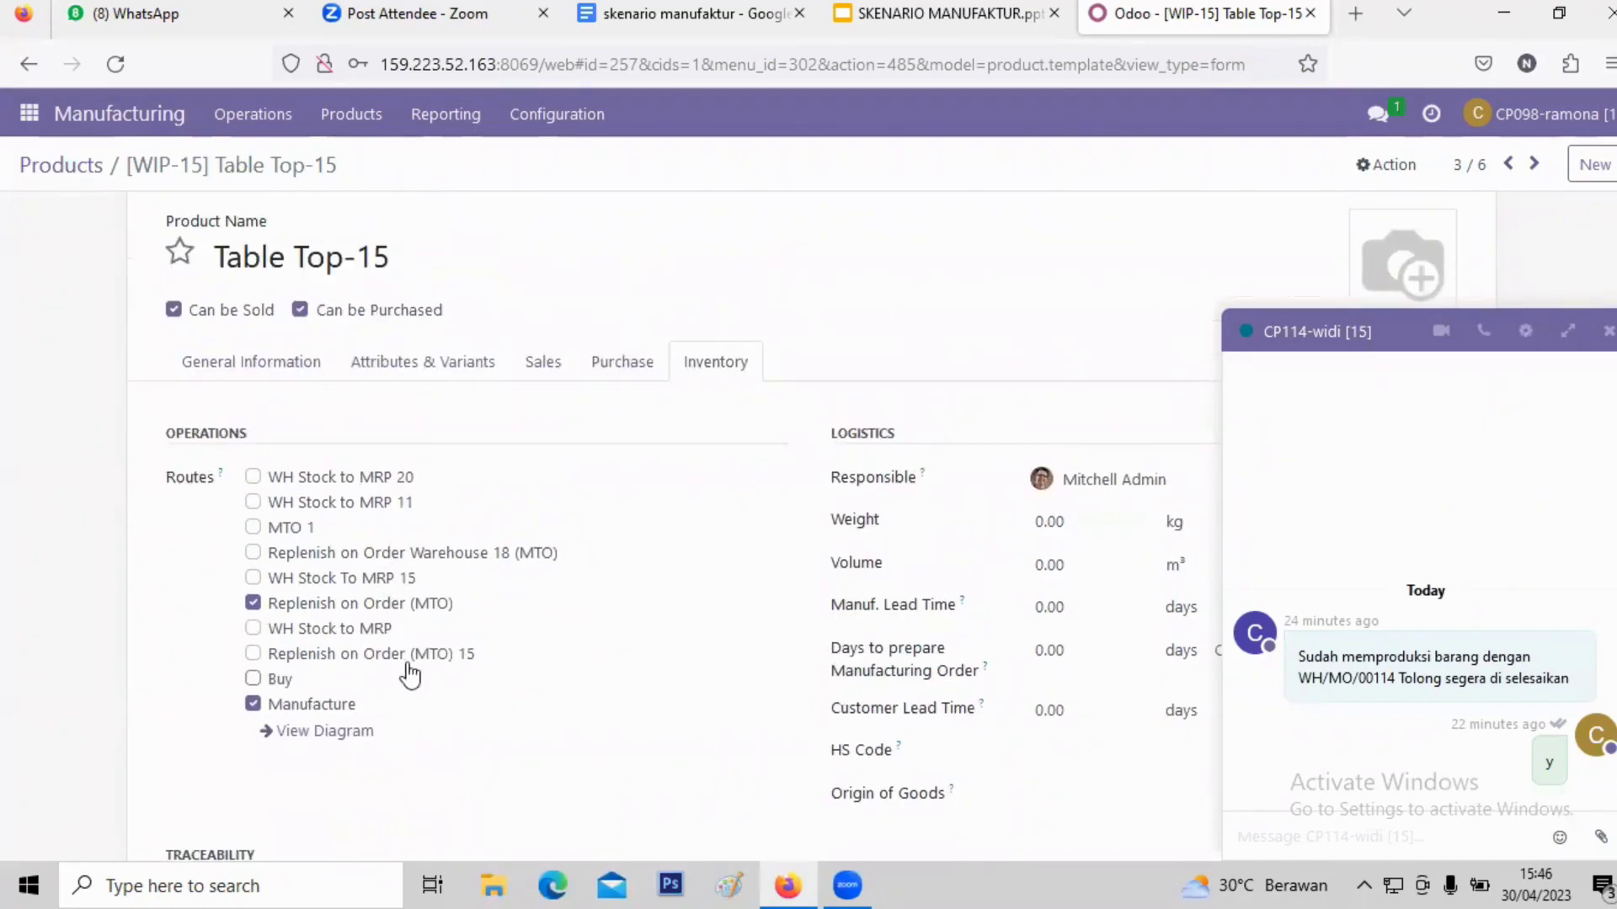
scroll(421, 653, up, 2)
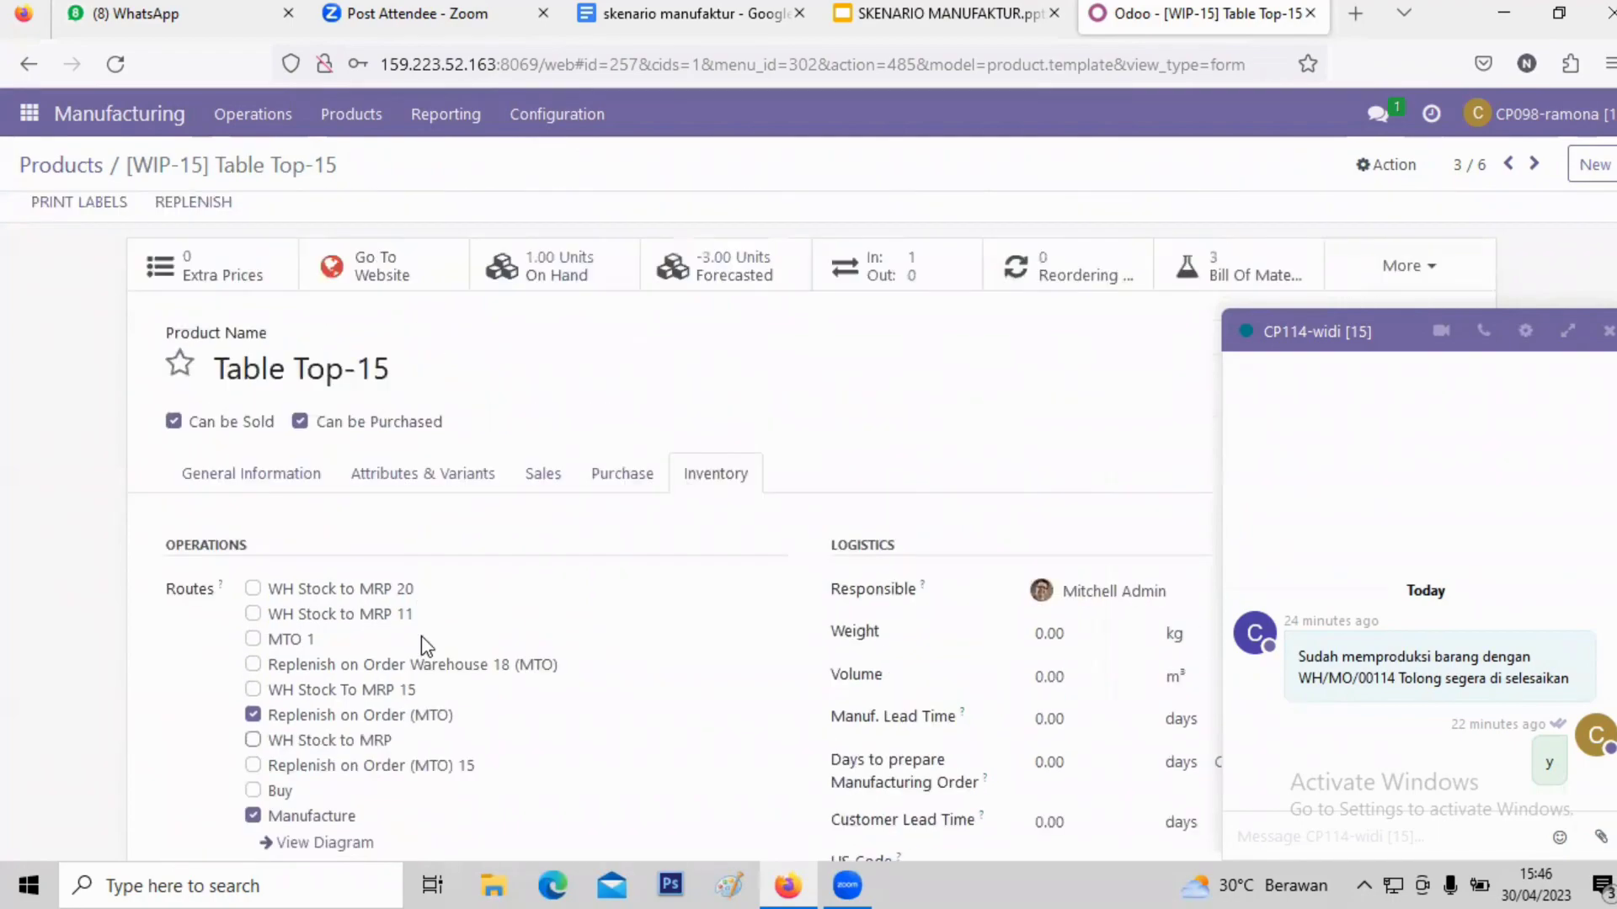
scroll(660, 506, down, 4)
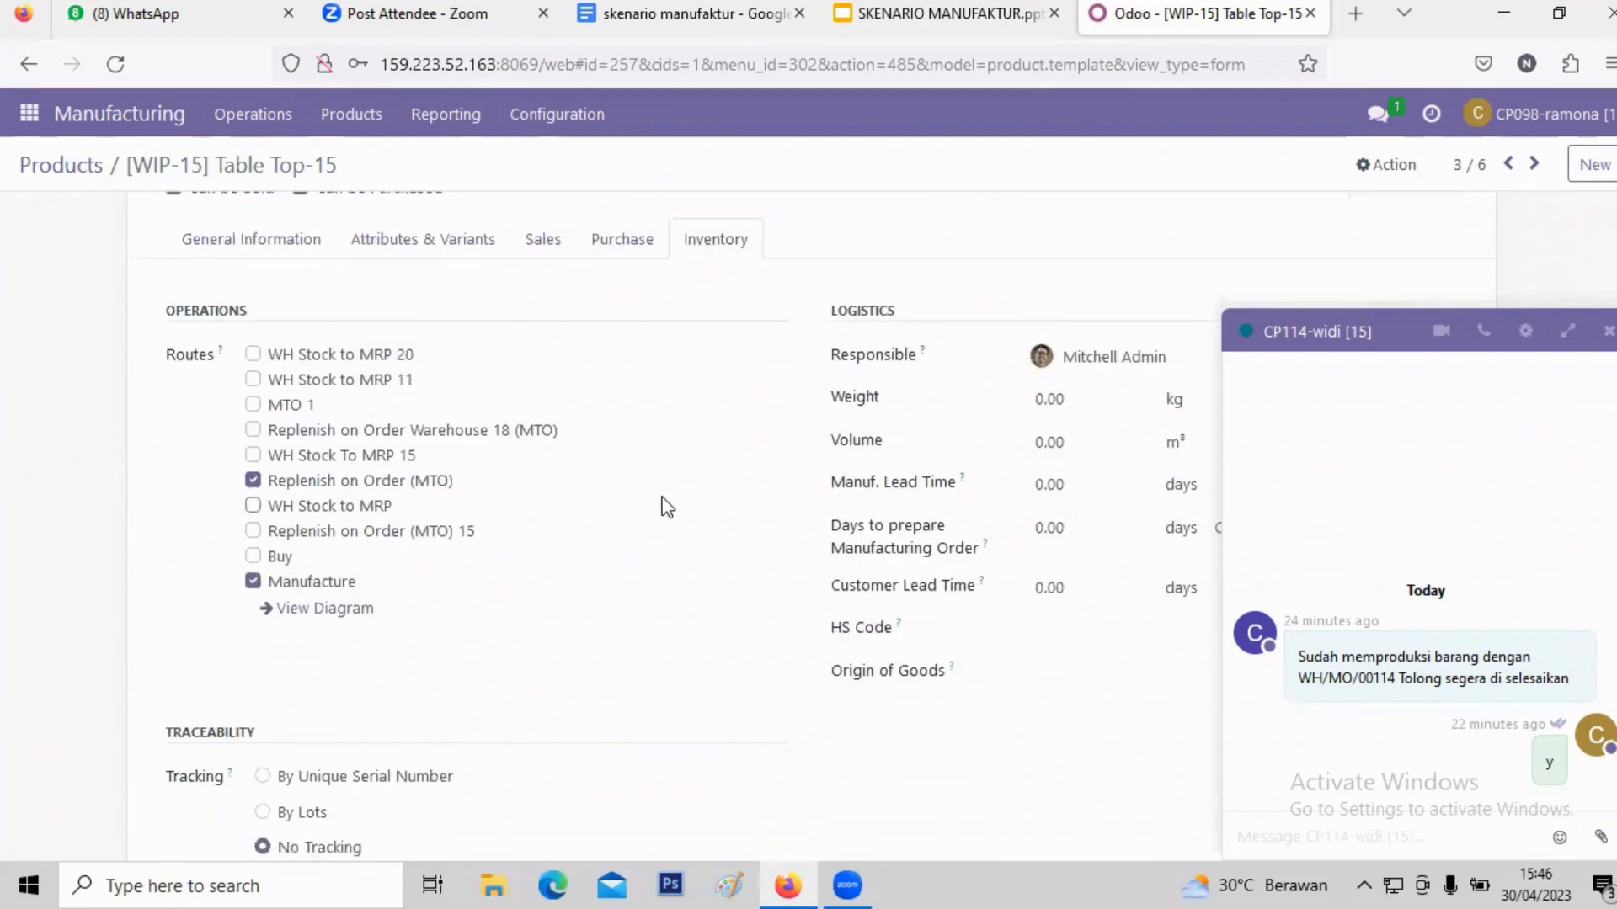
scroll(624, 502, up, 4)
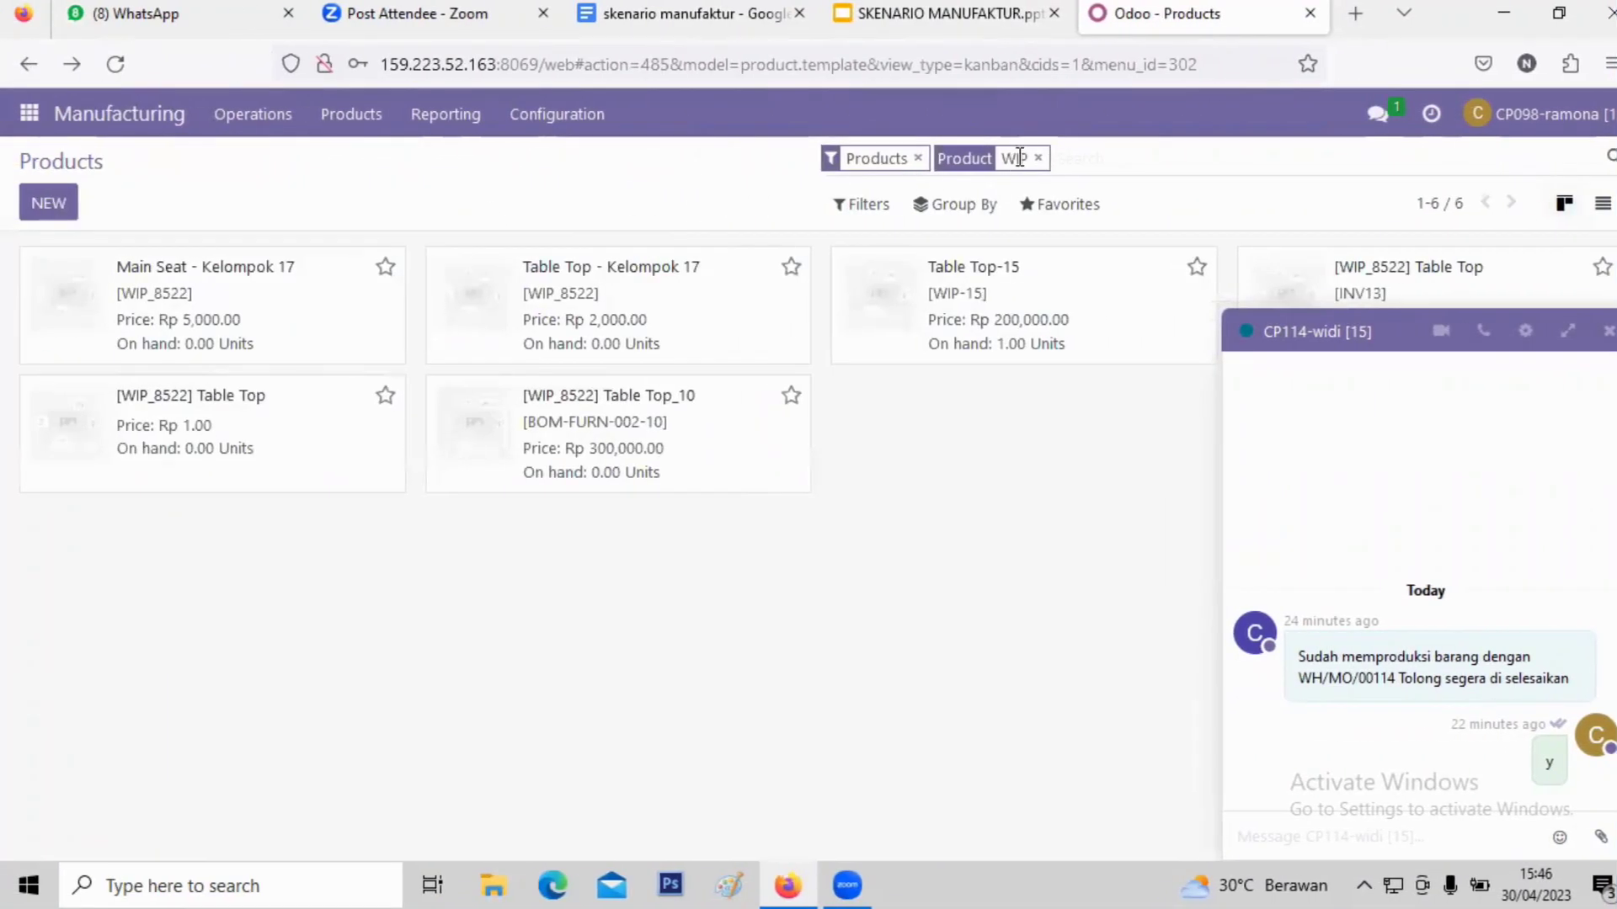
- Replace the WIP filter with FG and open Table Kit-15
click(1027, 158)
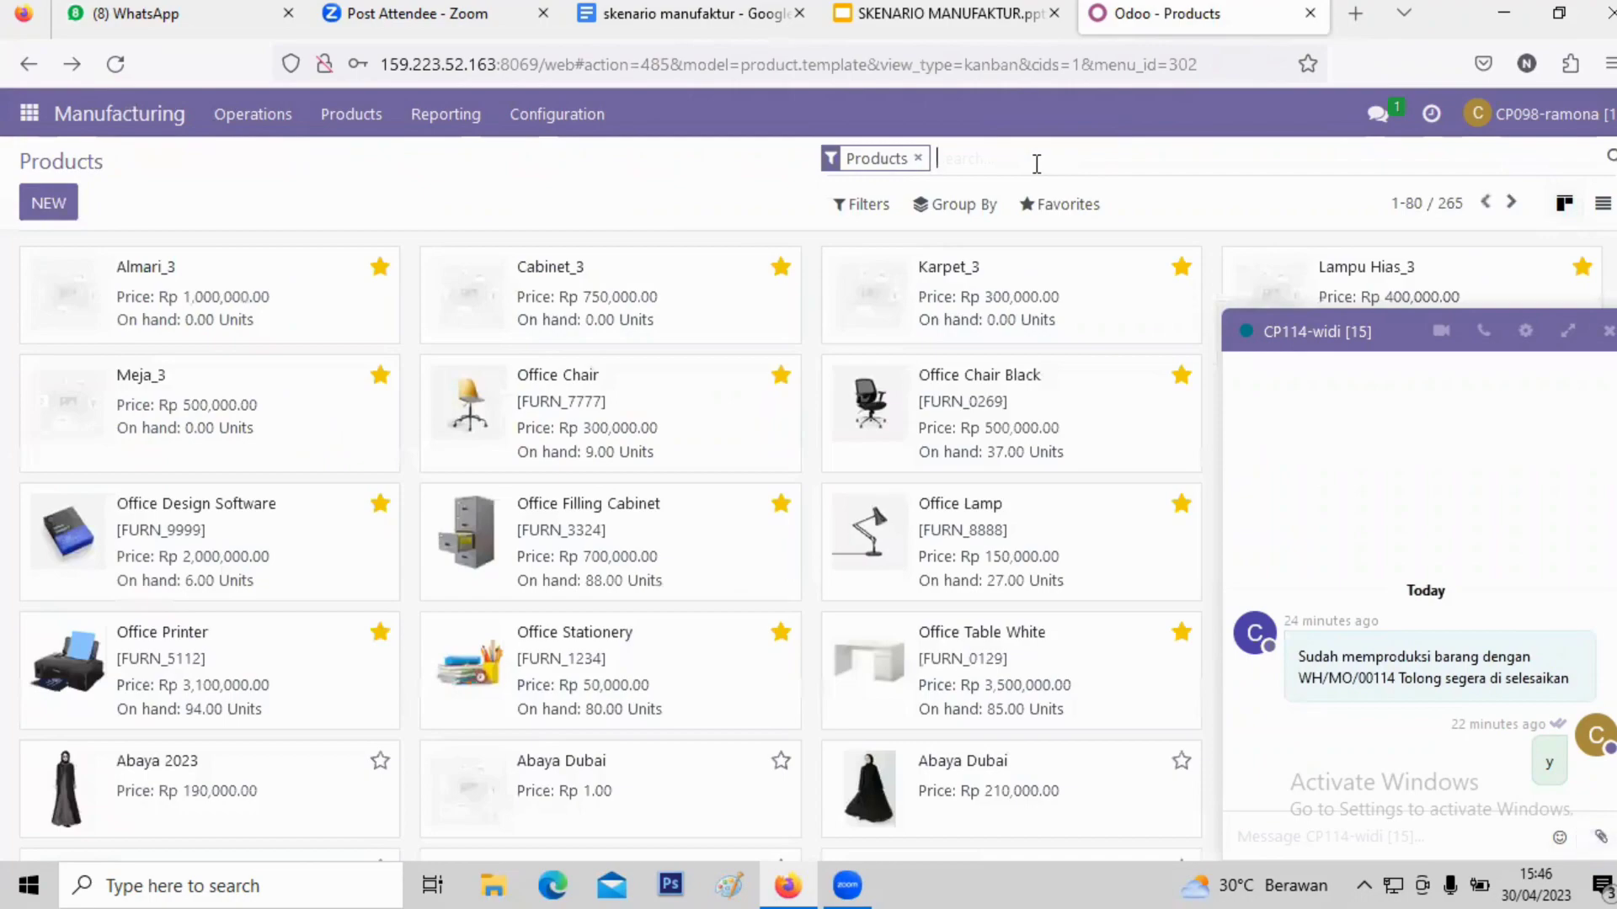
text(FG)
key(Return)
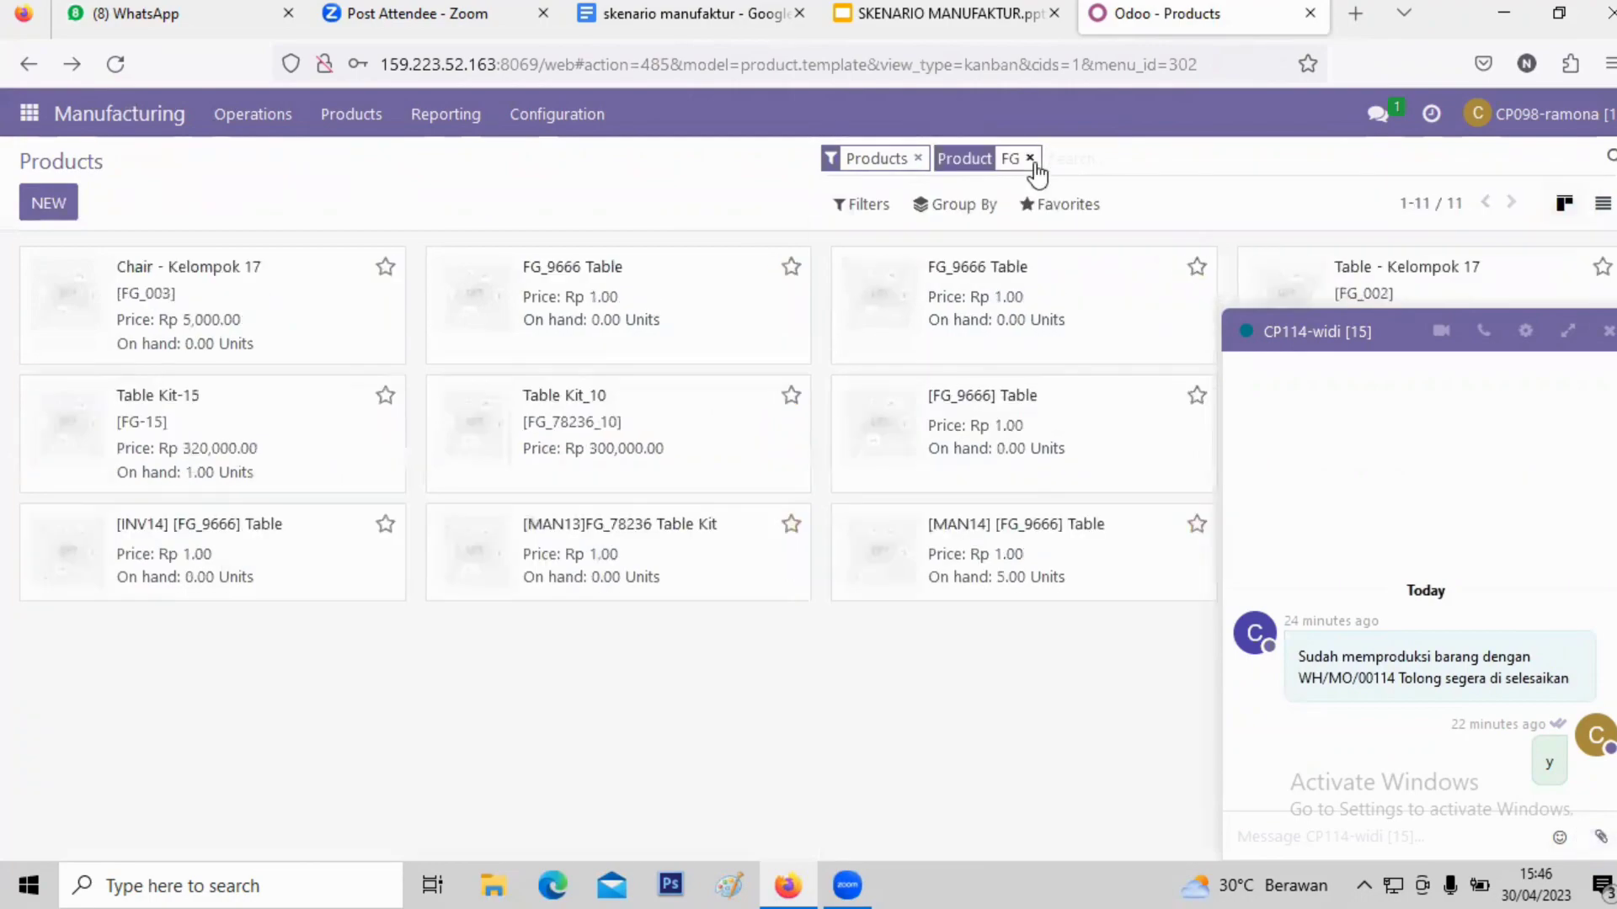
click(221, 412)
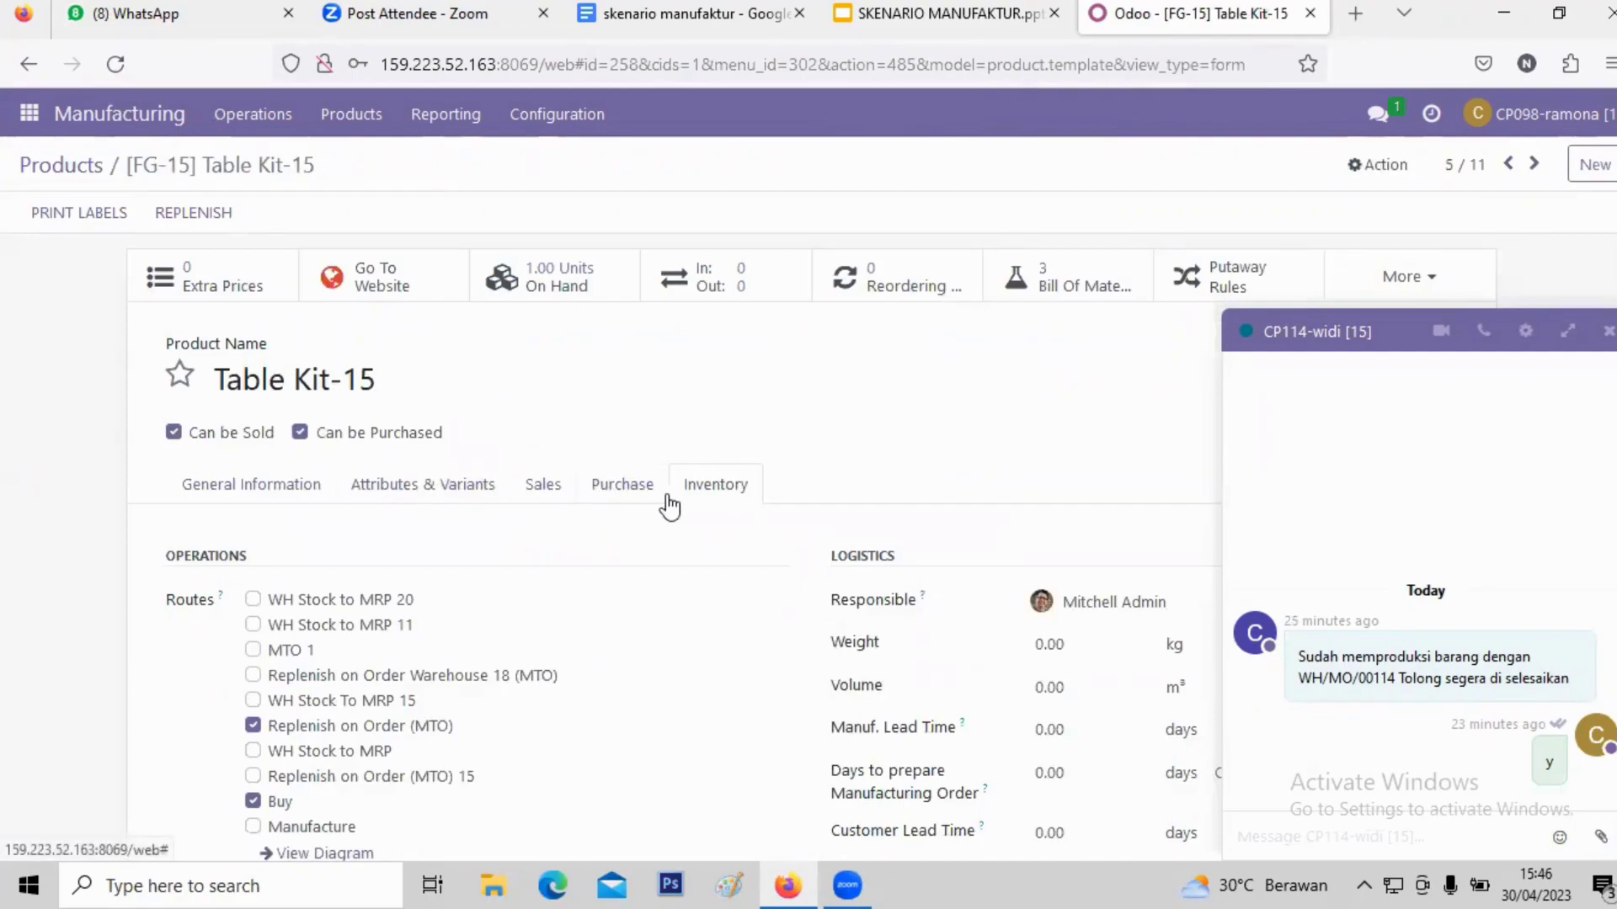
- Check that Table Kit-15 has an empty vendor list, and review its ticked routes
scroll(581, 505, down, 3)
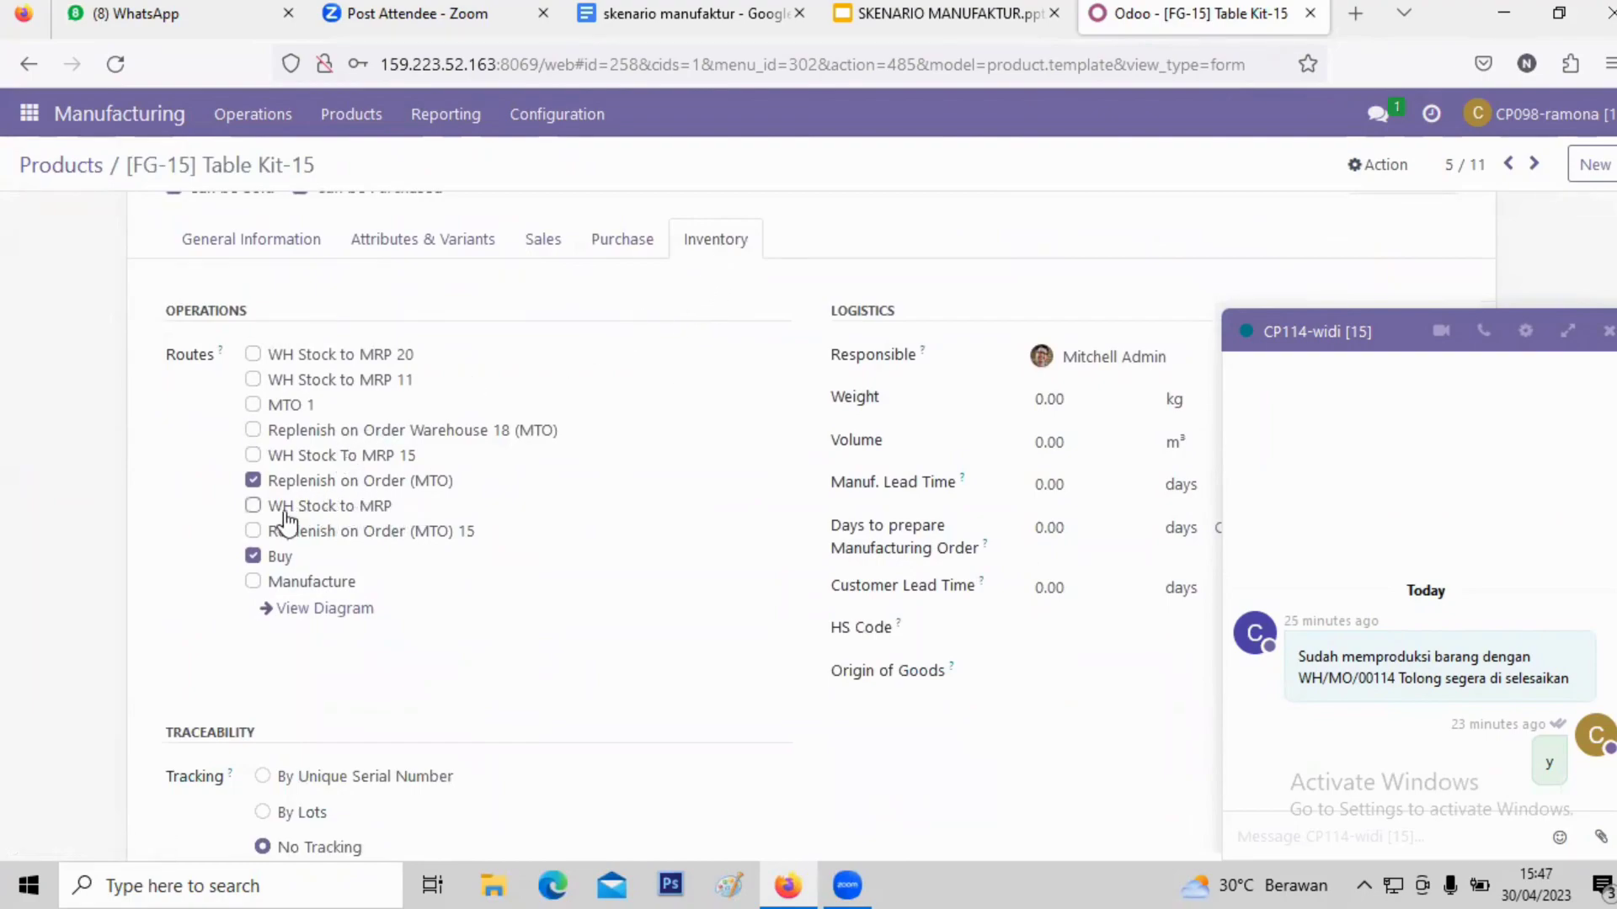
scroll(622, 353, up, 3)
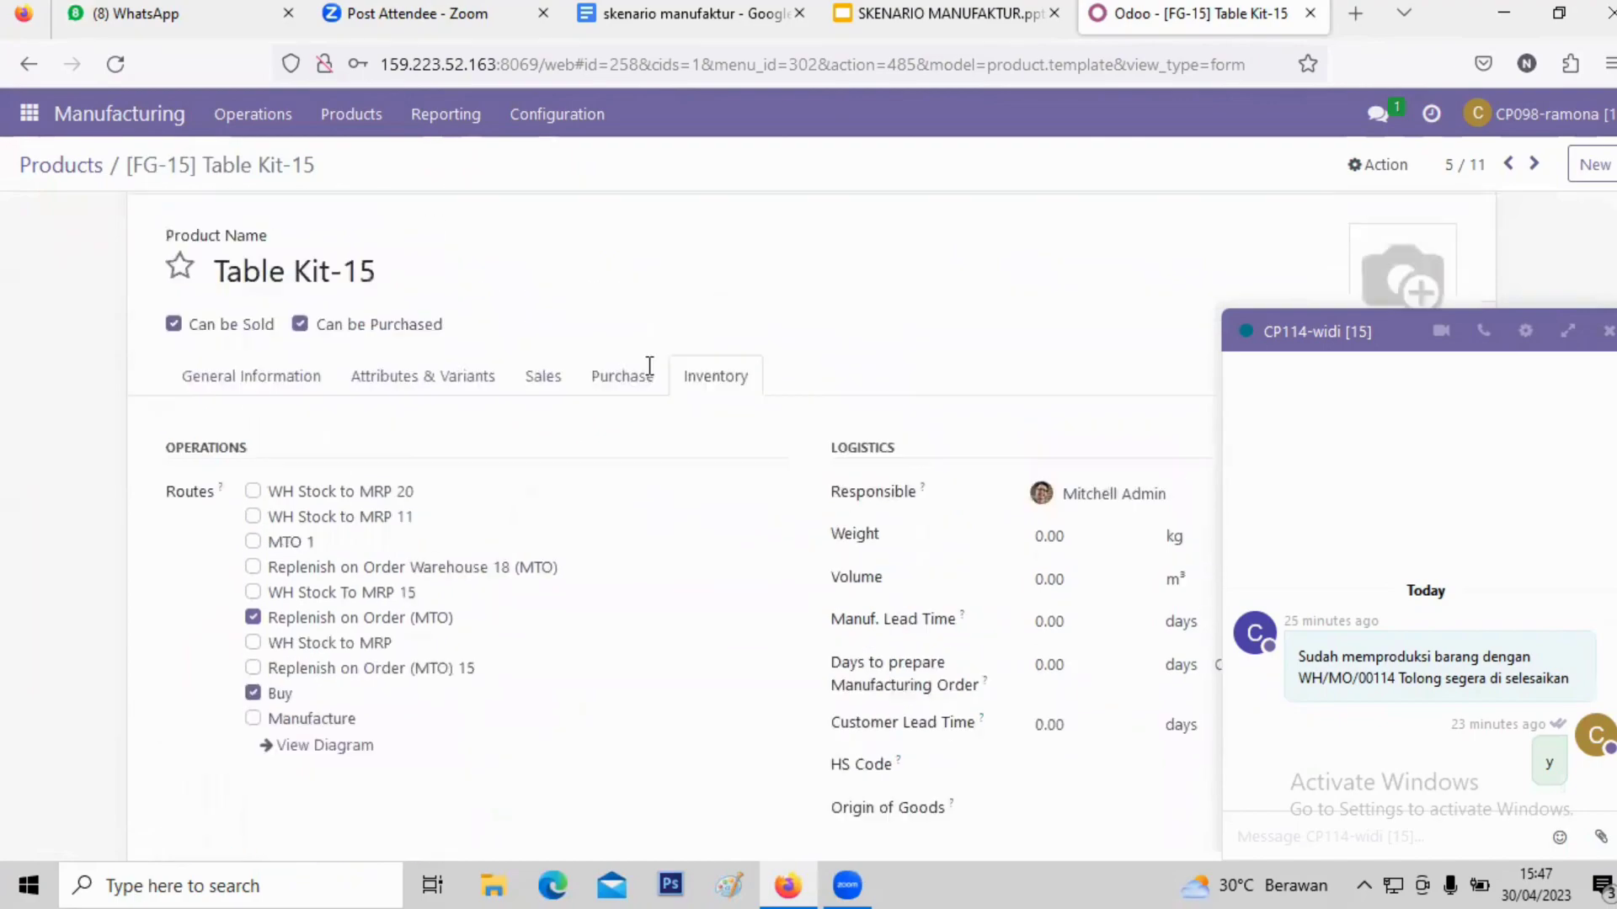
click(613, 492)
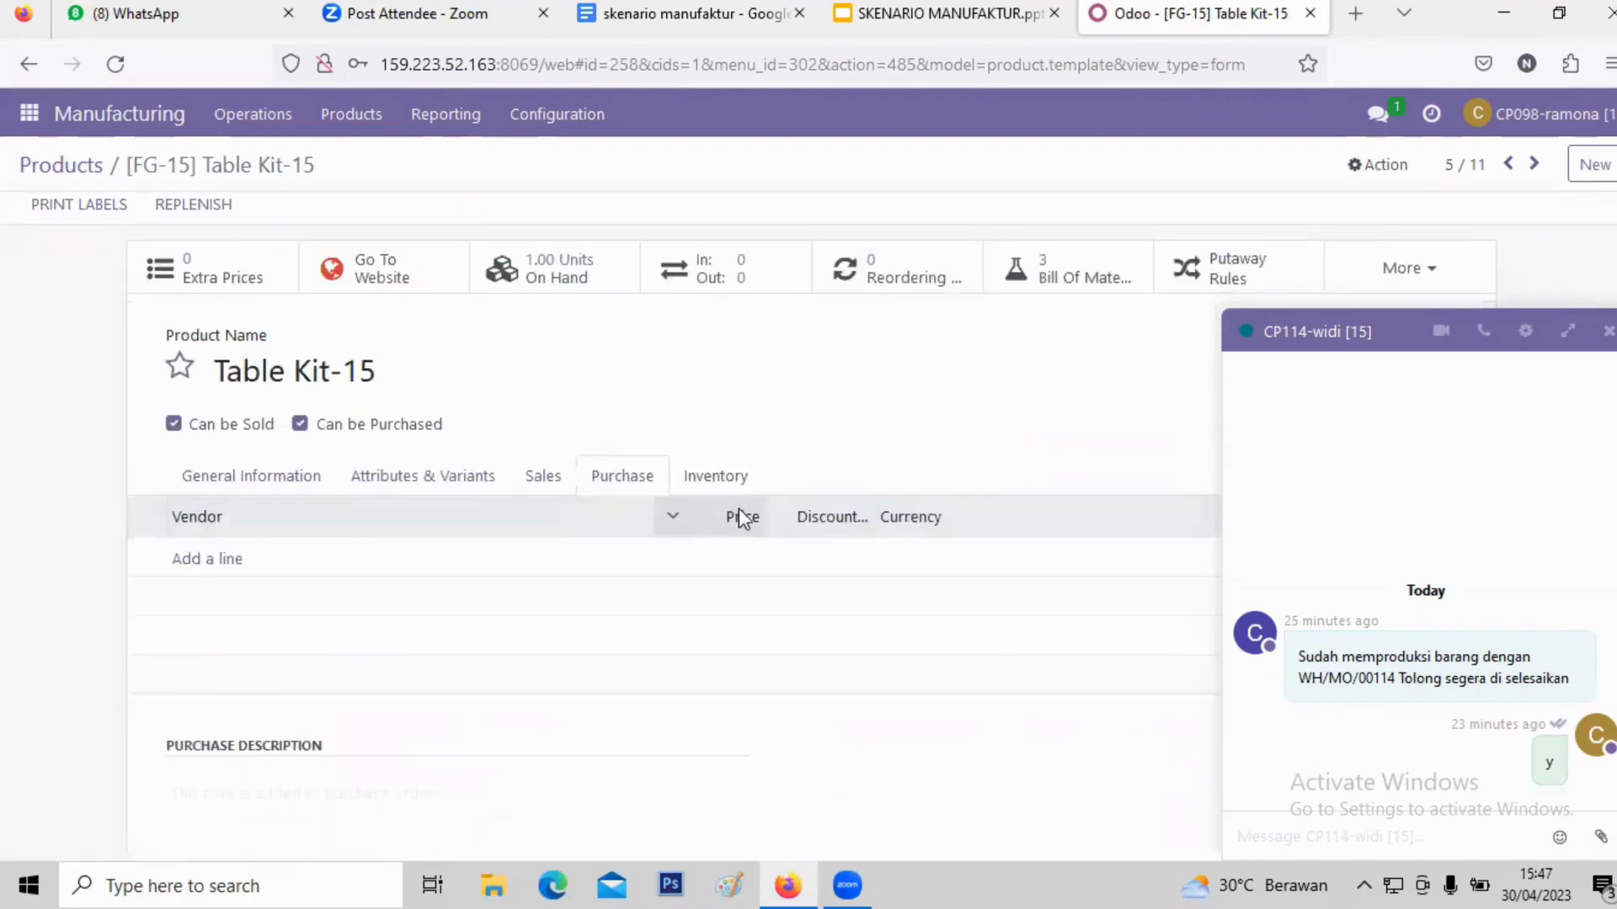
scroll(739, 514, down, 2)
click(736, 362)
scroll(527, 606, down, 1)
scroll(510, 571, up, 1)
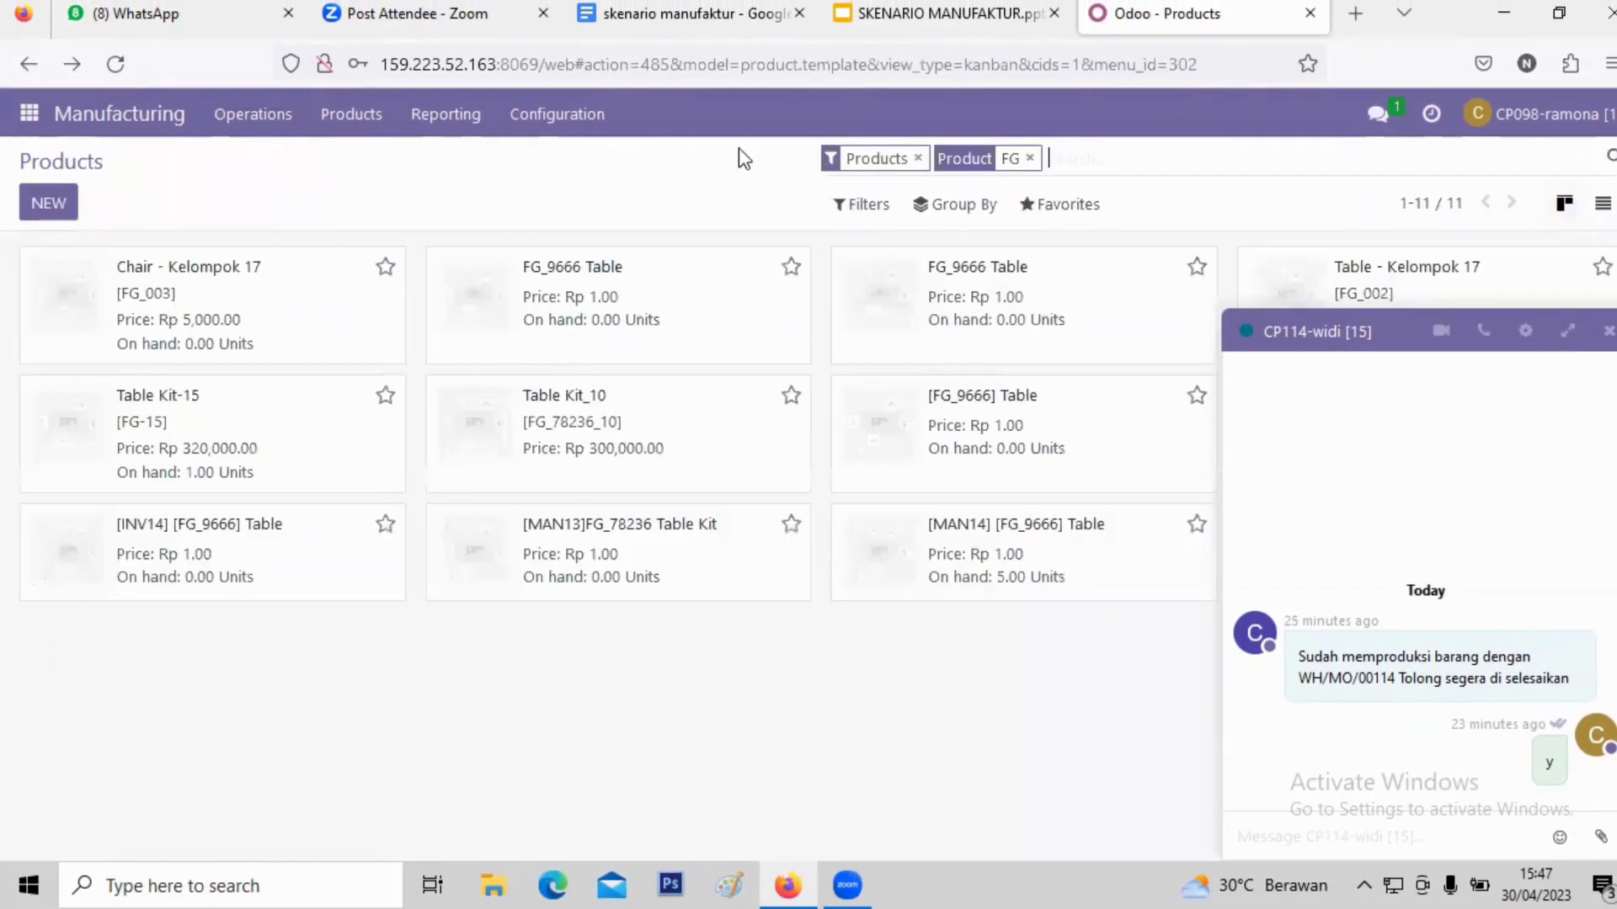
- Replace the FG filter with RM and open Wood Panel-15
click(1027, 160)
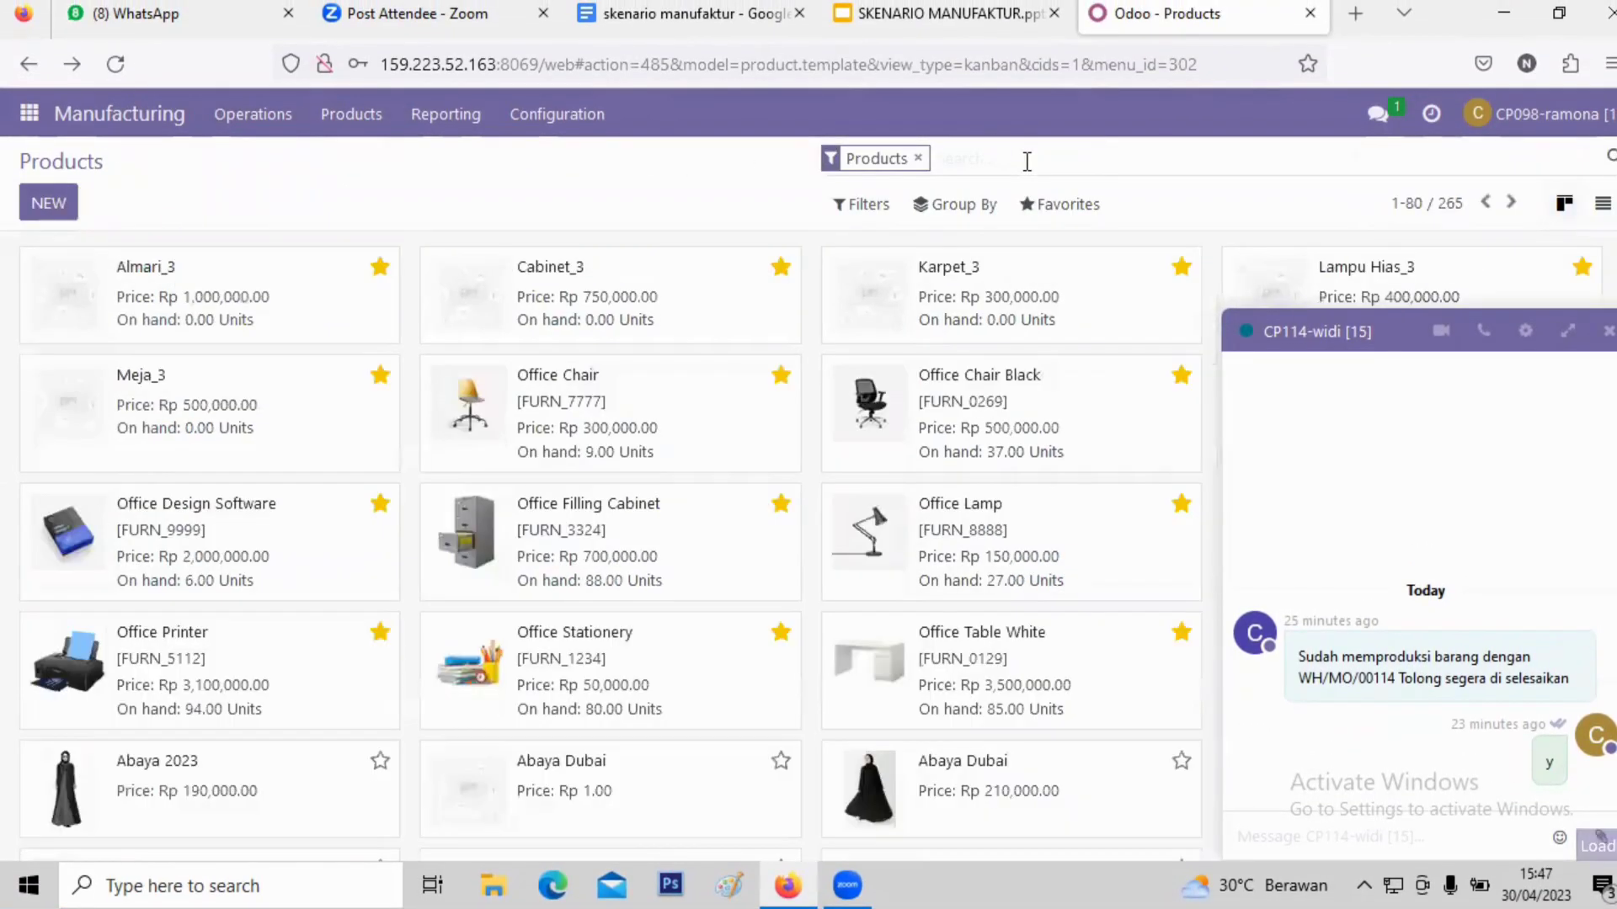
text(RM)
key(Return)
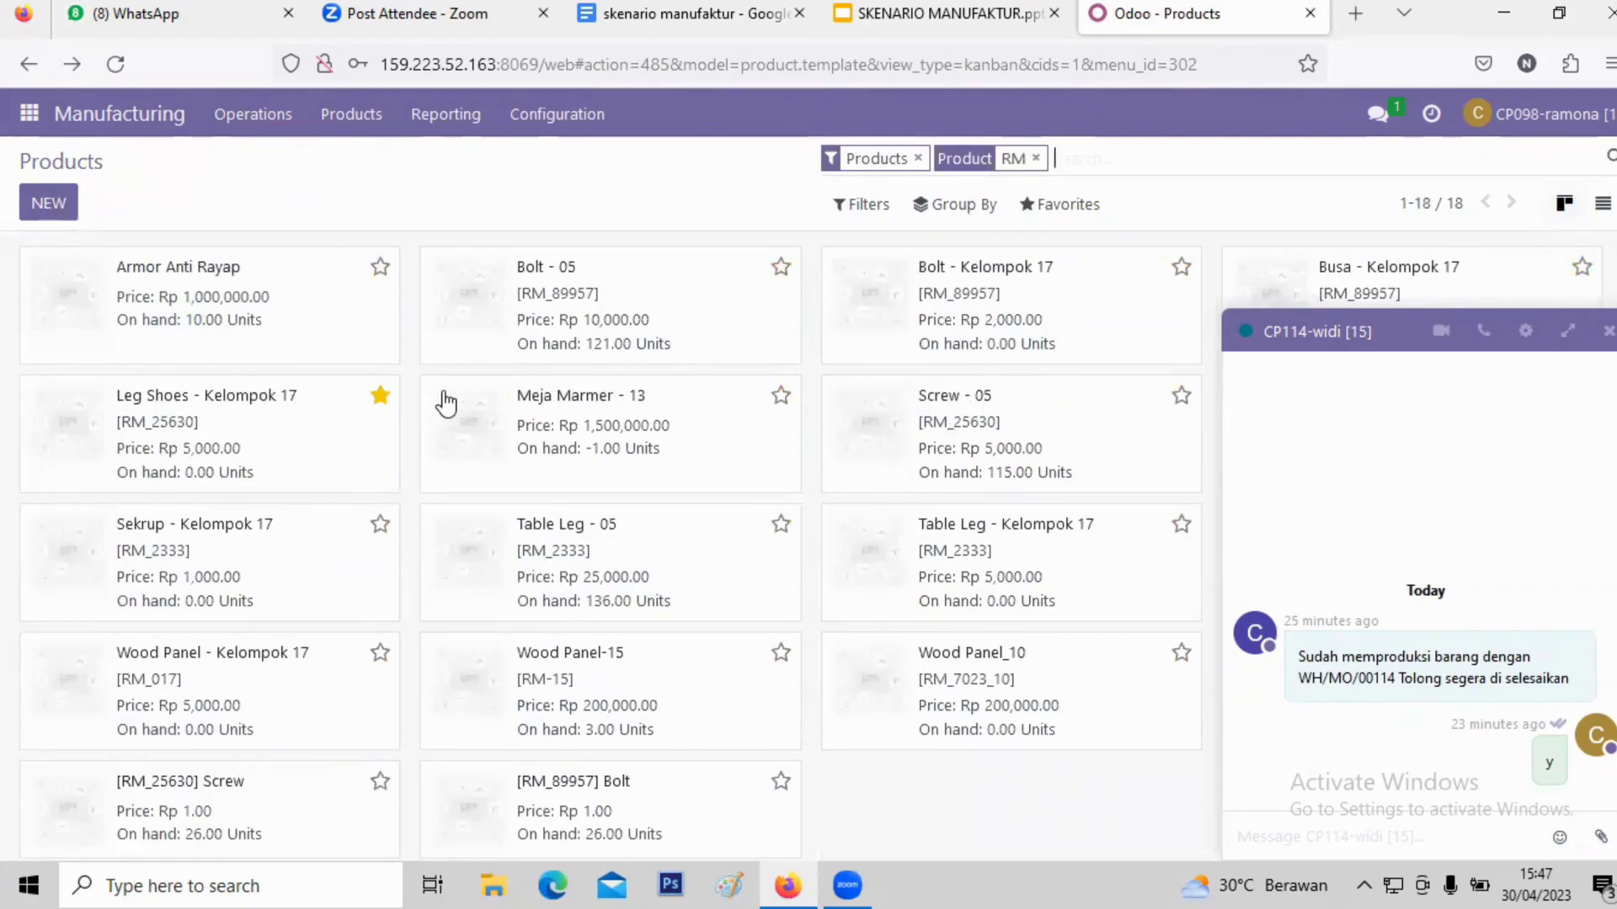
click(633, 702)
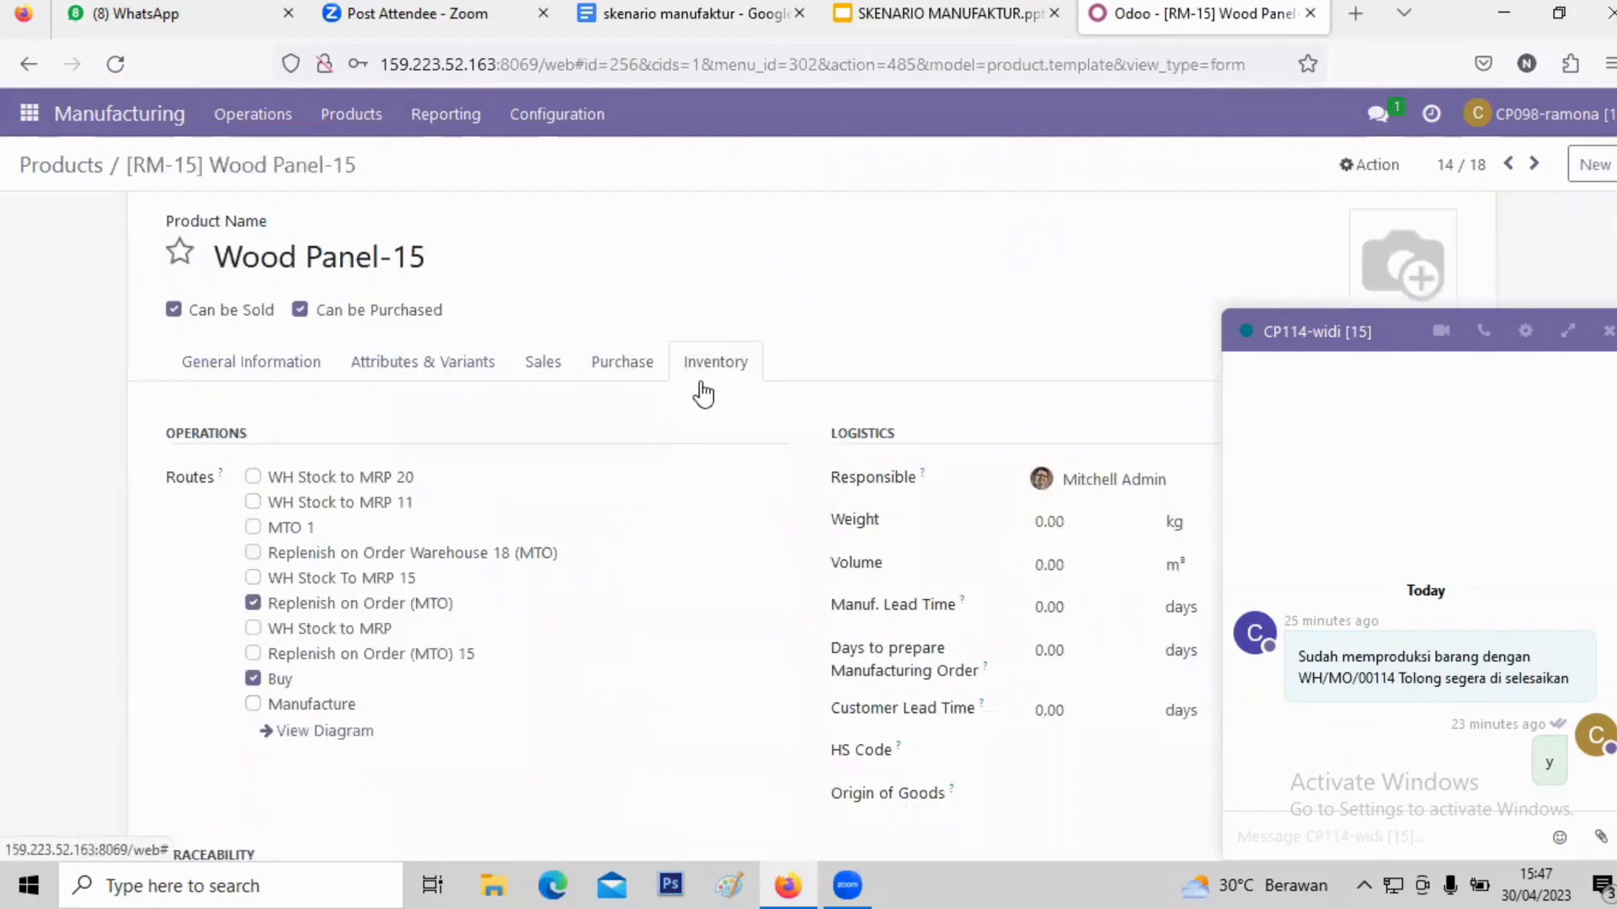
- Review Wood Panel-15's routes and its vendor Wood Corner at 100,000.00
scroll(390, 488, down, 3)
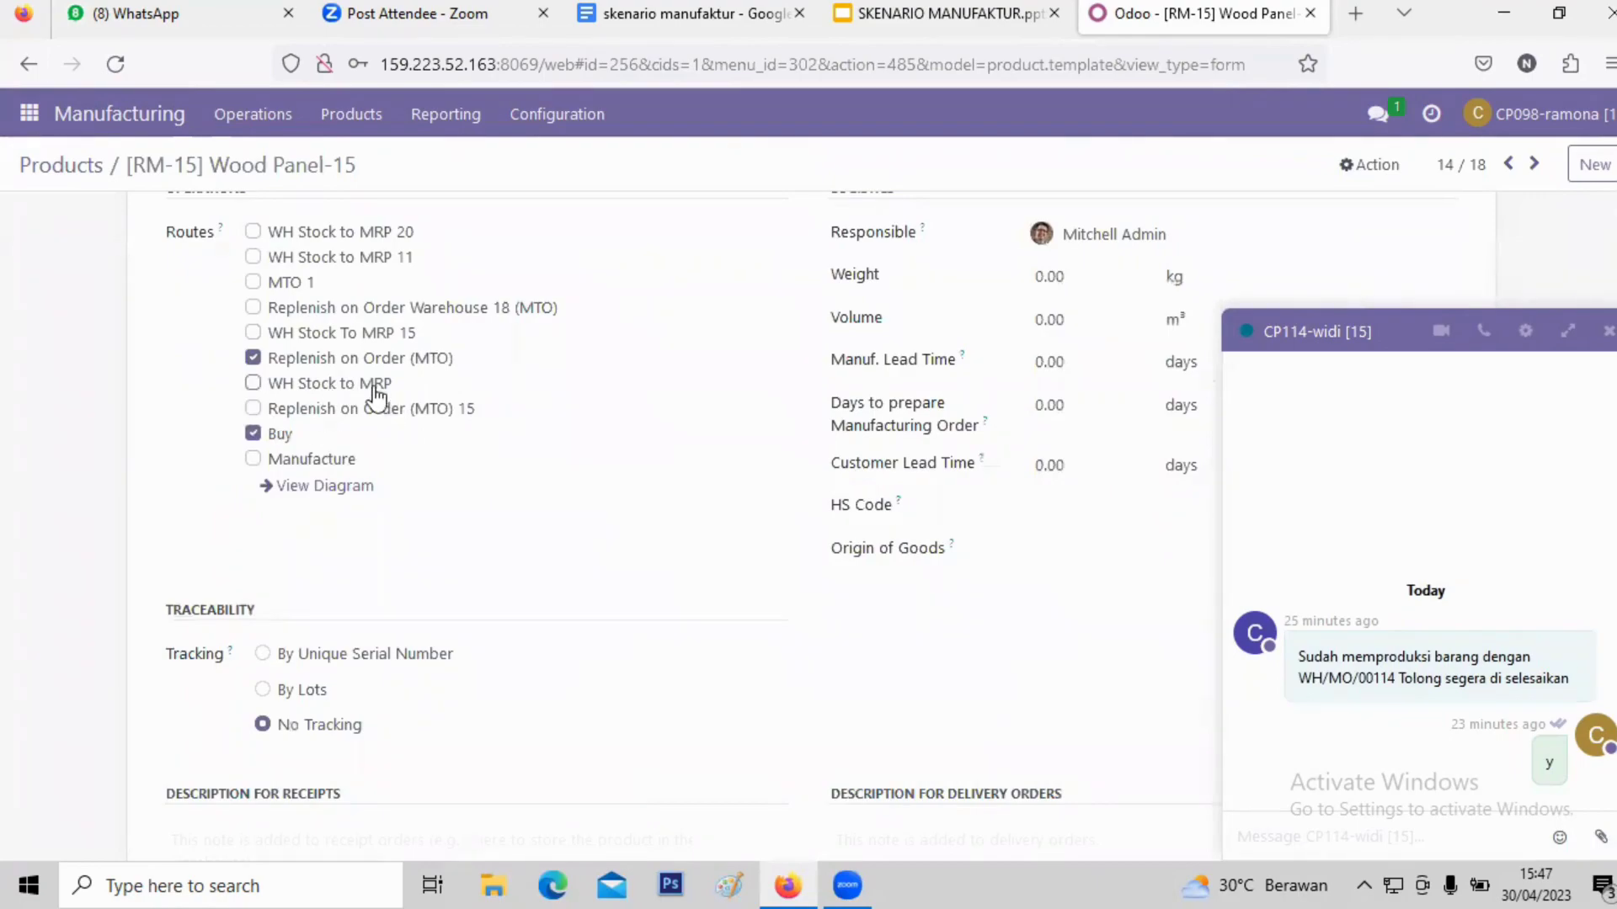
scroll(590, 374, up, 3)
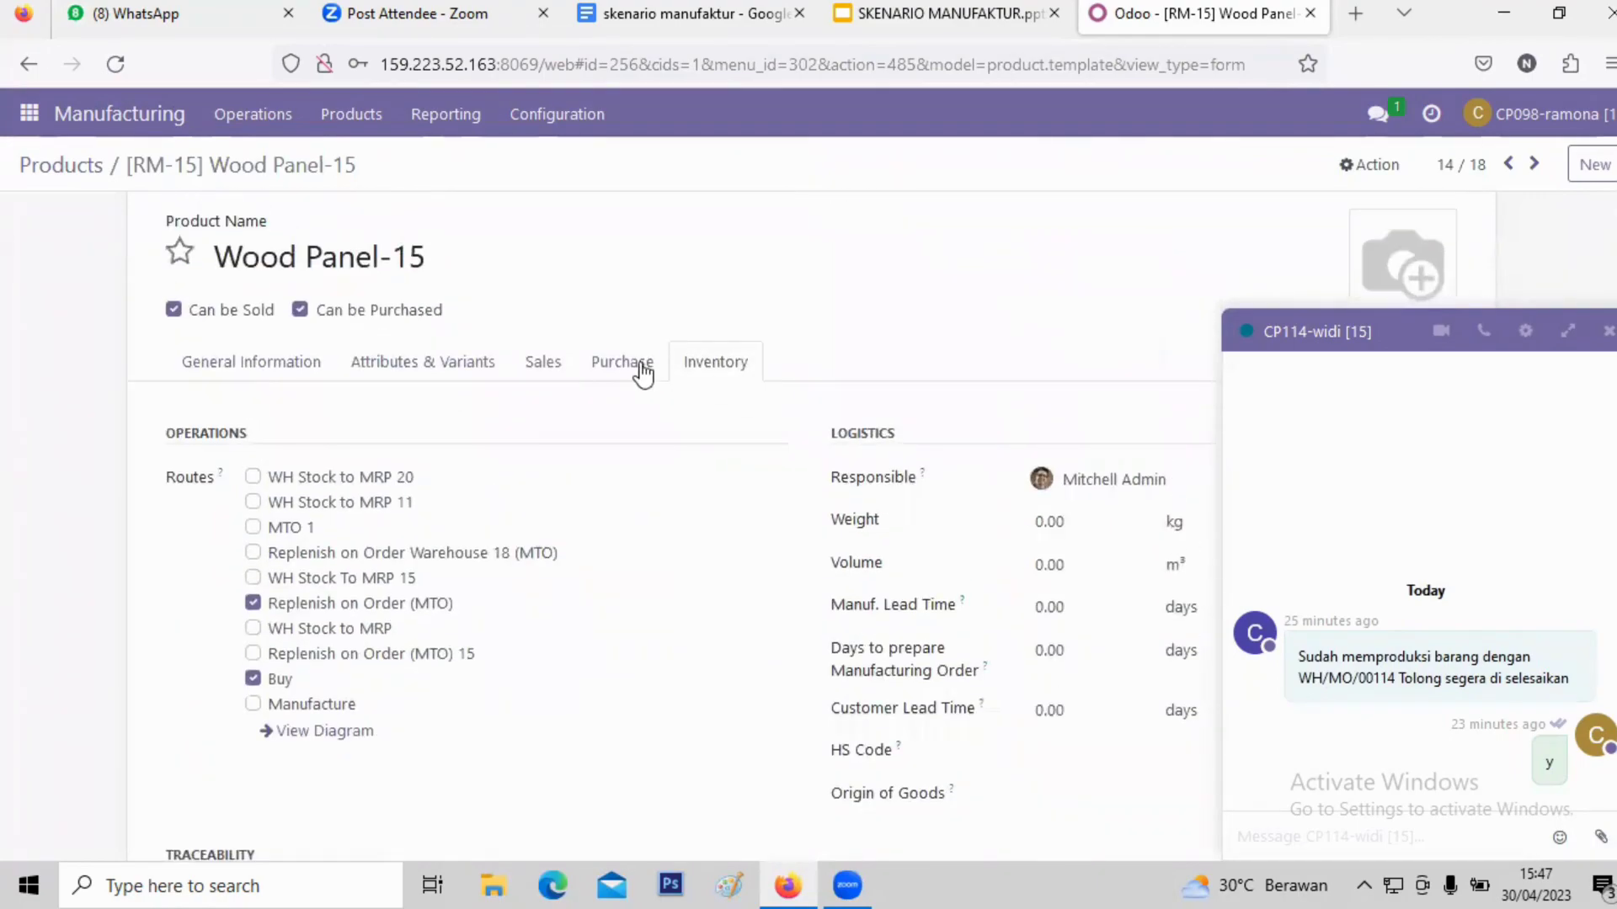
click(628, 369)
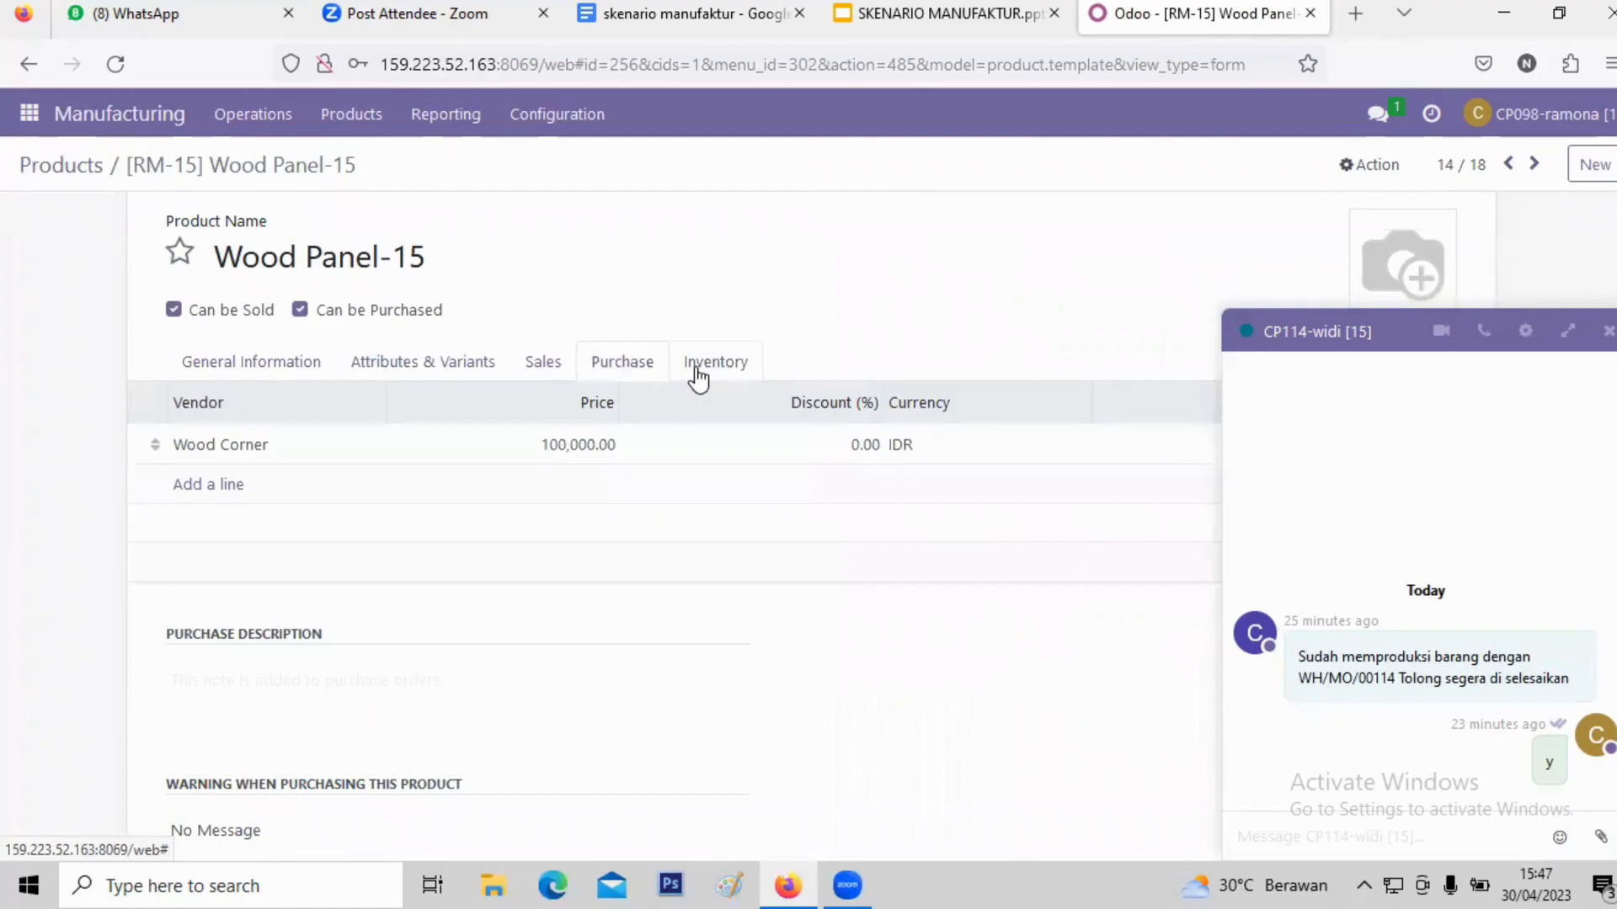
click(698, 374)
click(655, 374)
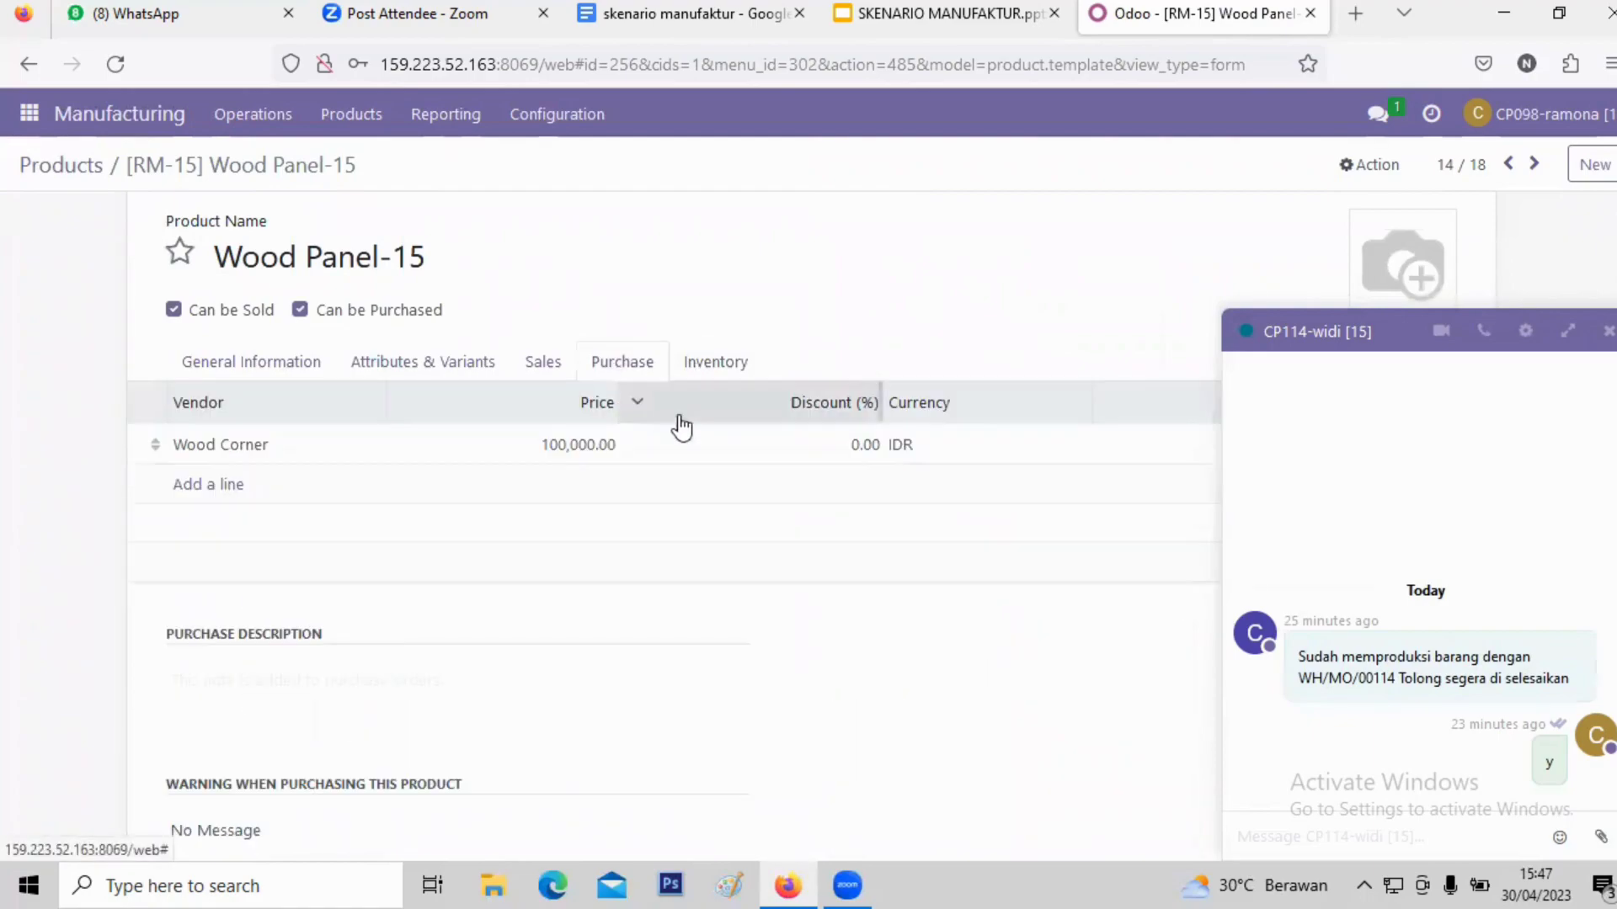
scroll(773, 458, down, 3)
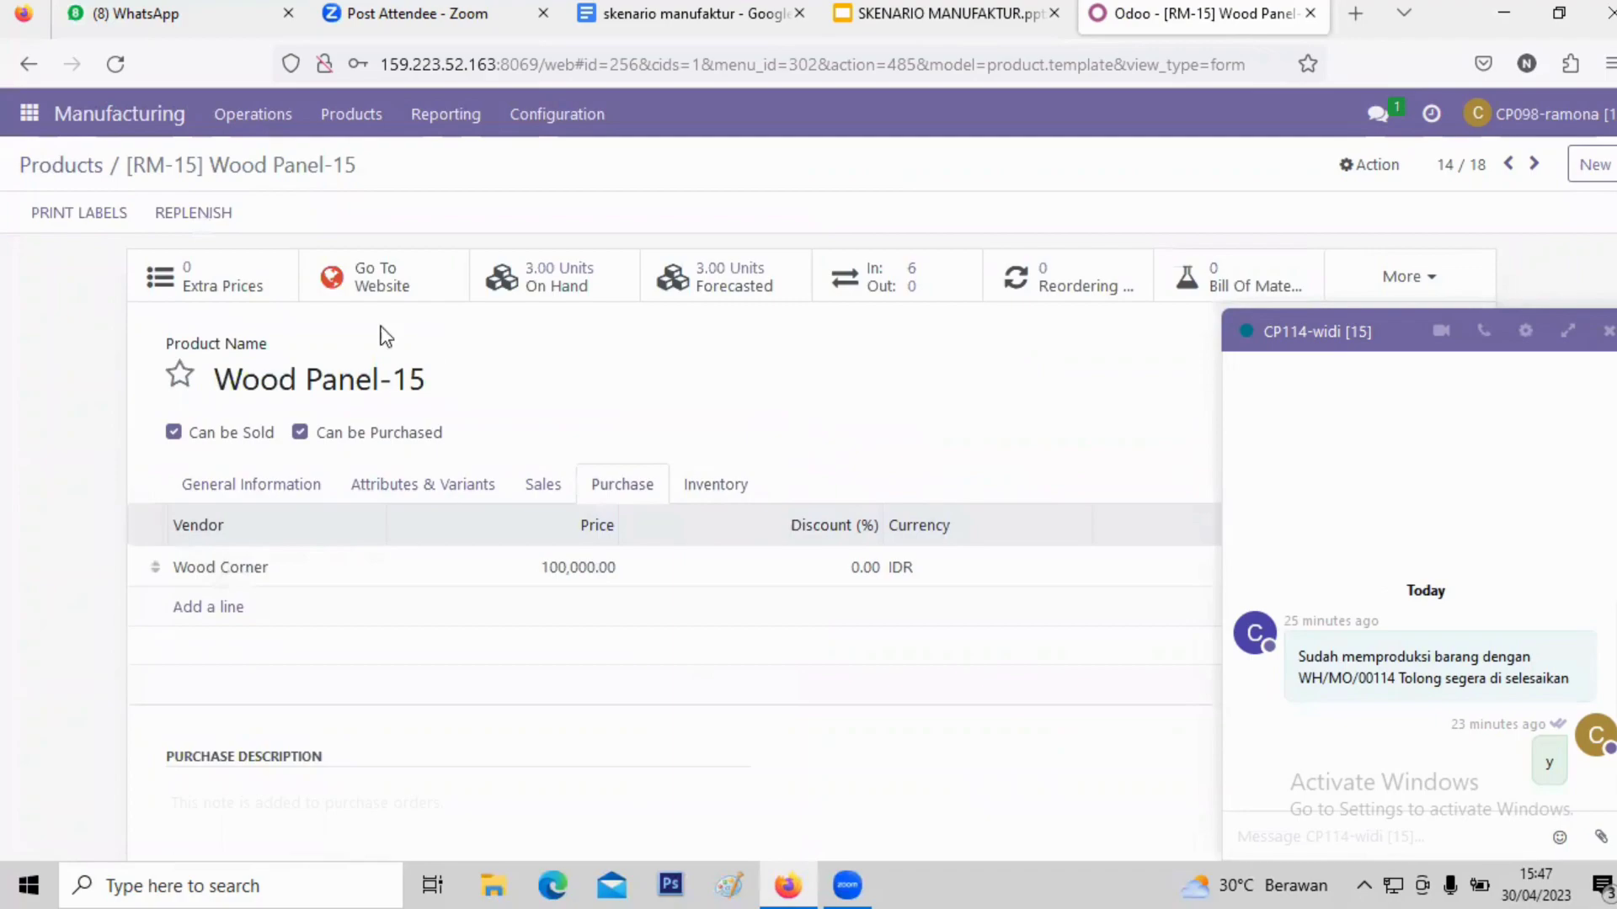
click(354, 126)
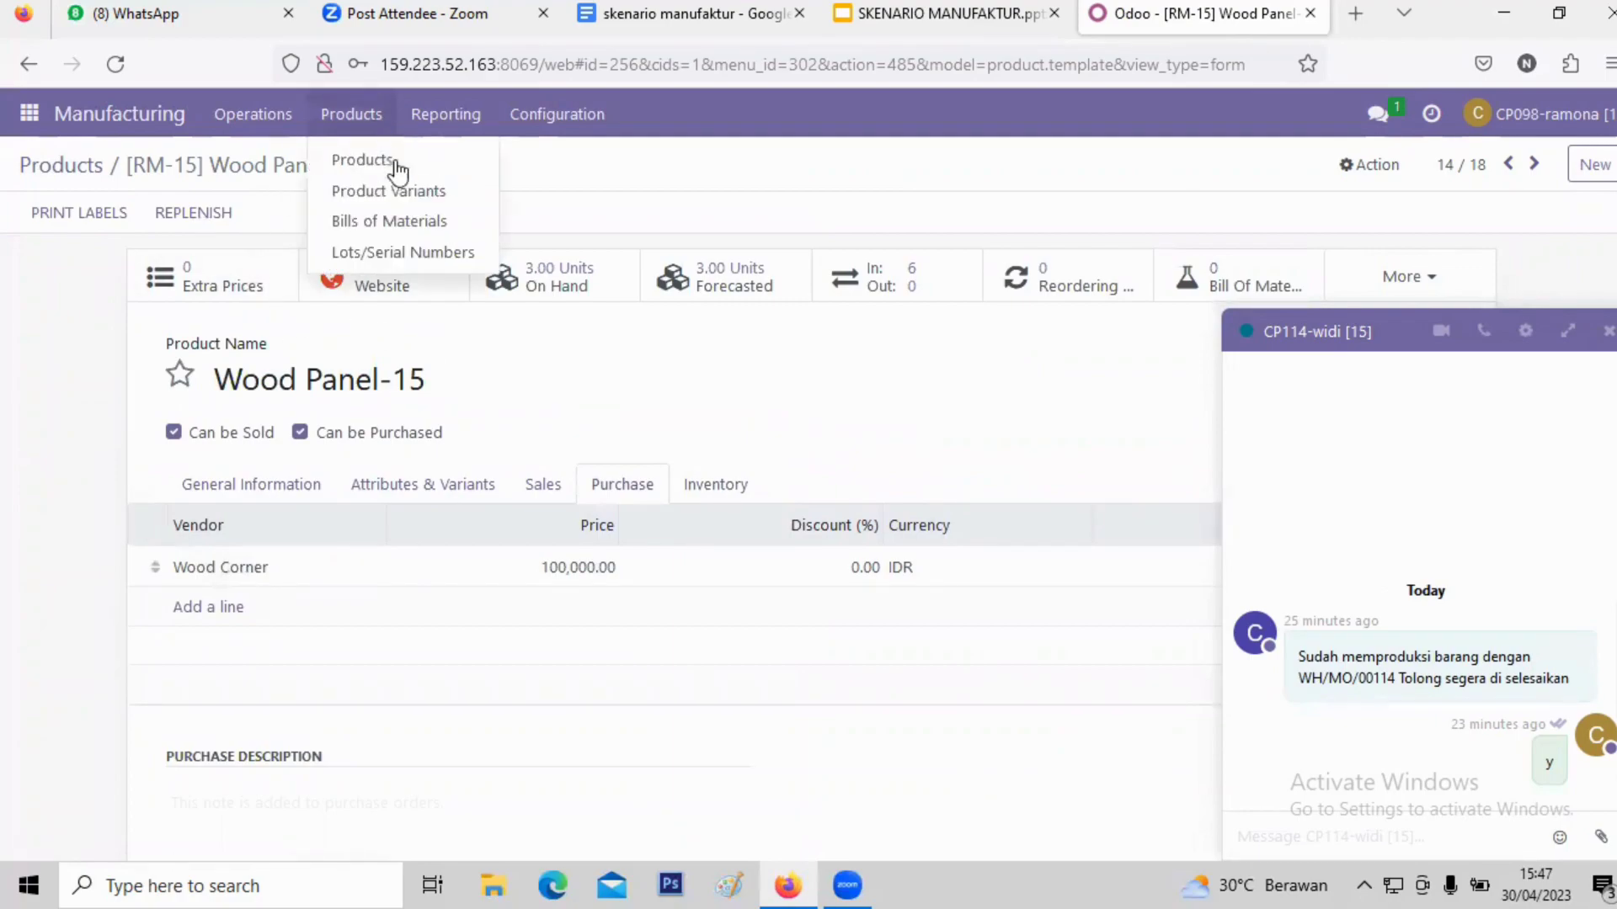
- Go to Bills of Materials, view the BoM_15_1 Table Kit-15 record, and return to the list
click(436, 226)
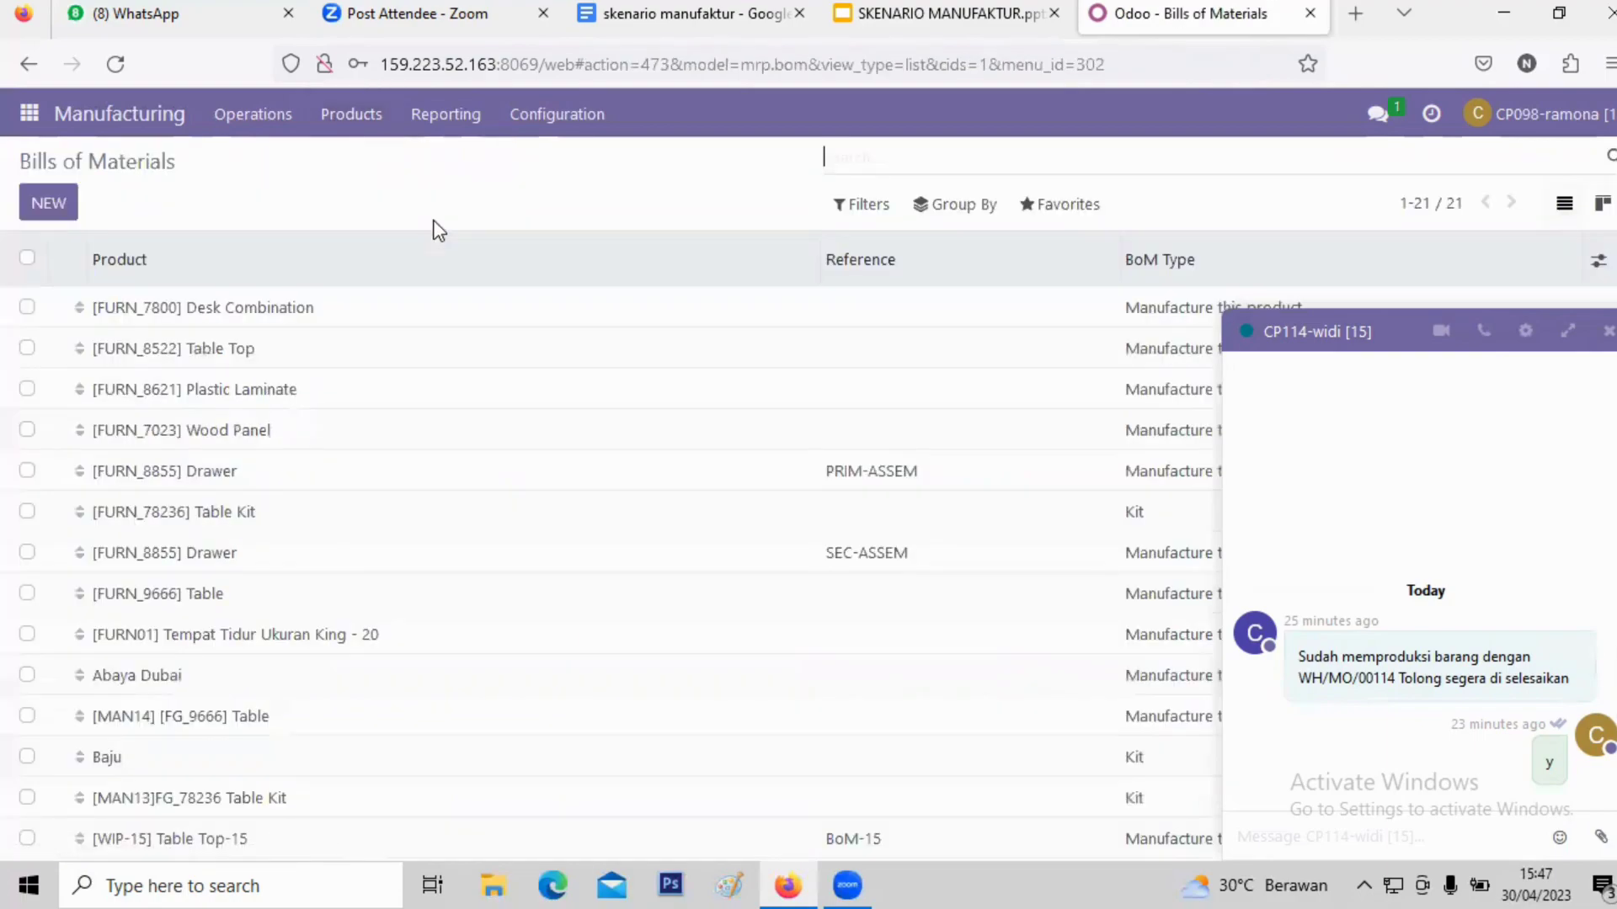
scroll(471, 471, down, 5)
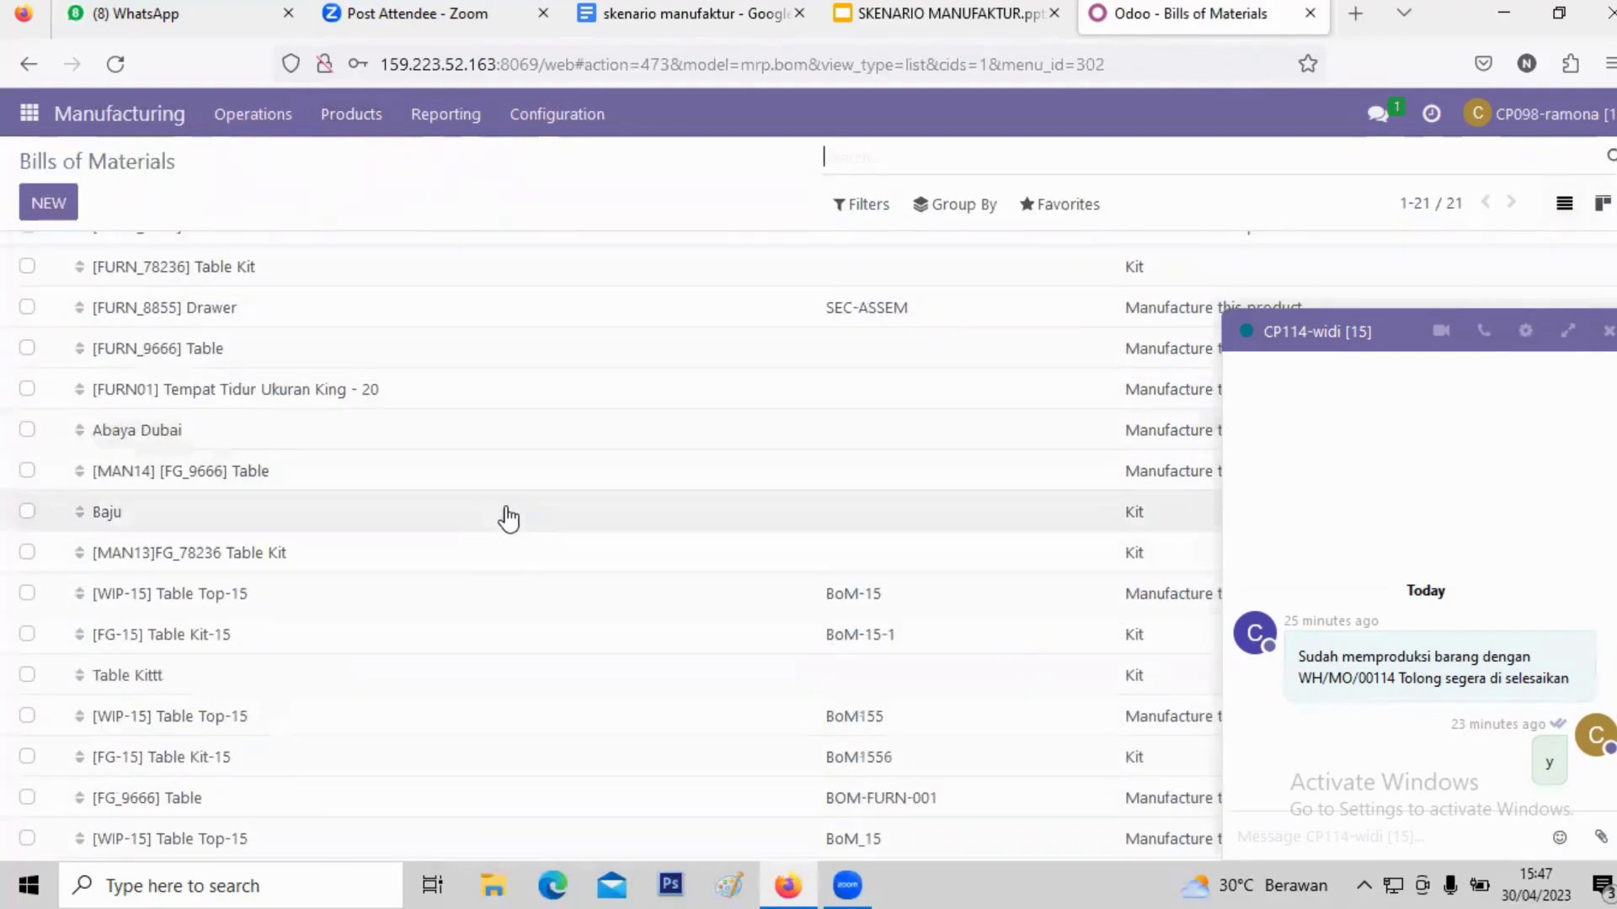
scroll(590, 594, up, 5)
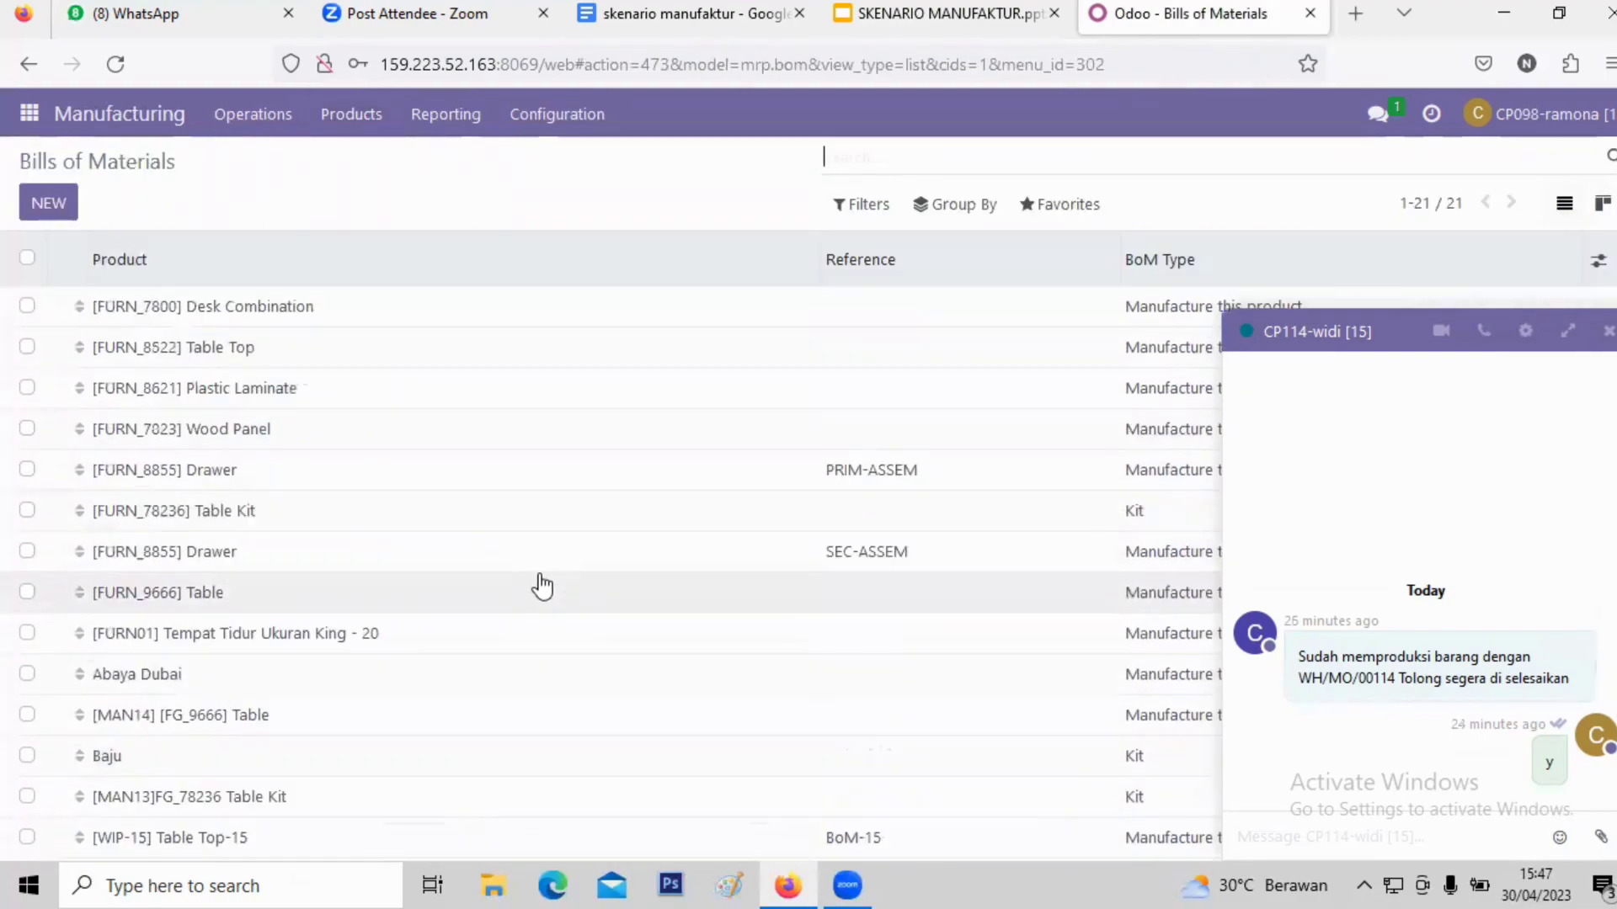
scroll(560, 581, down, 5)
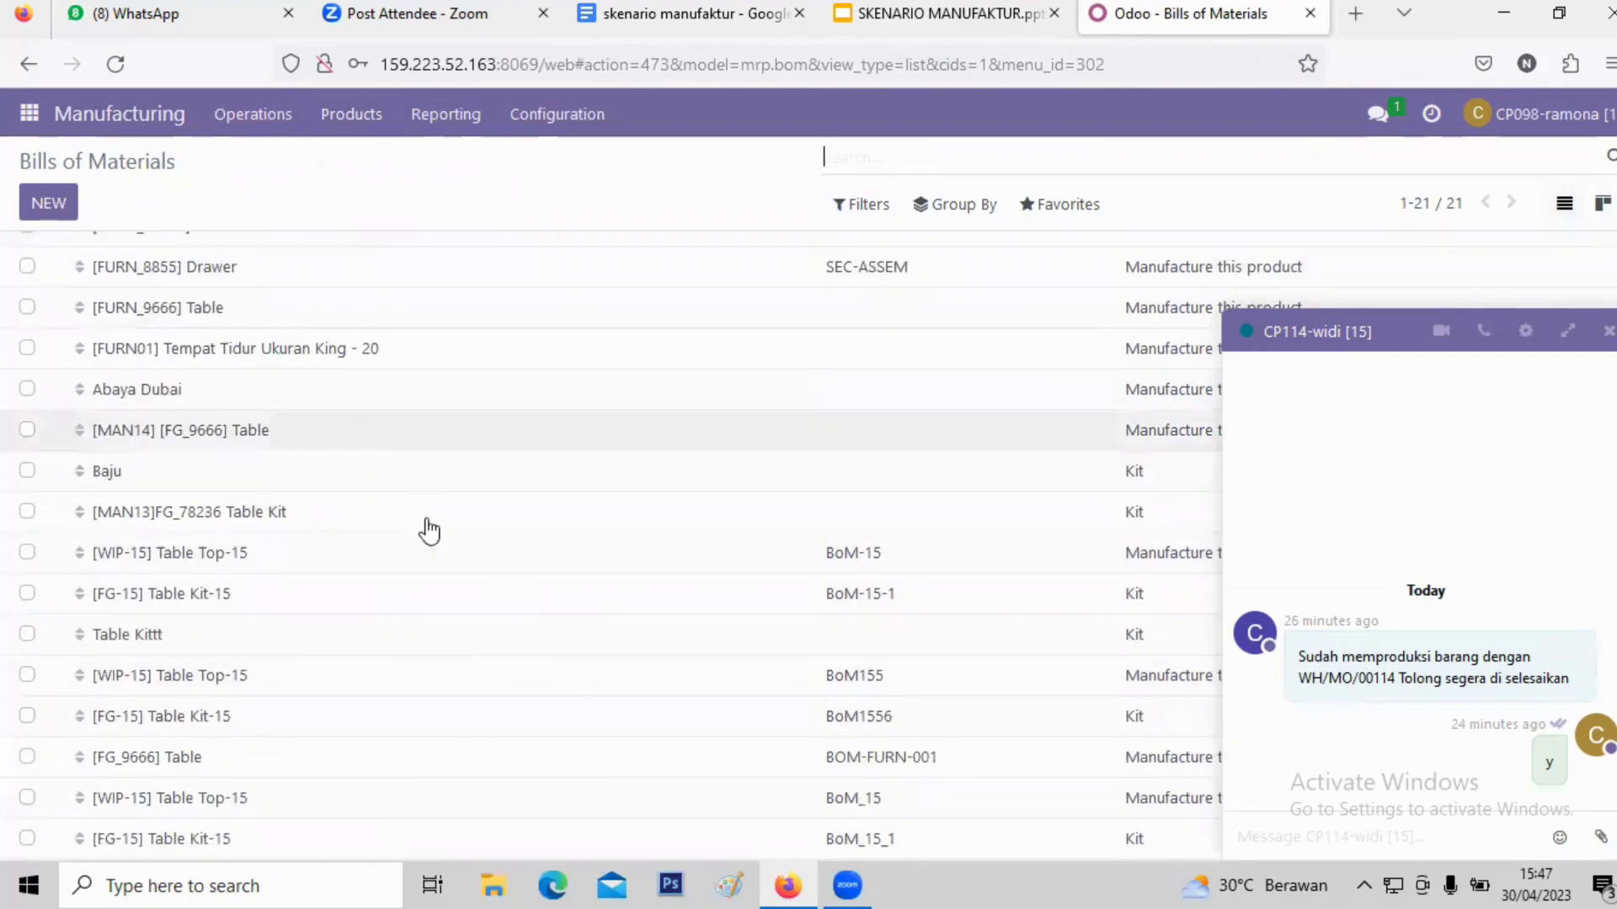
click(606, 839)
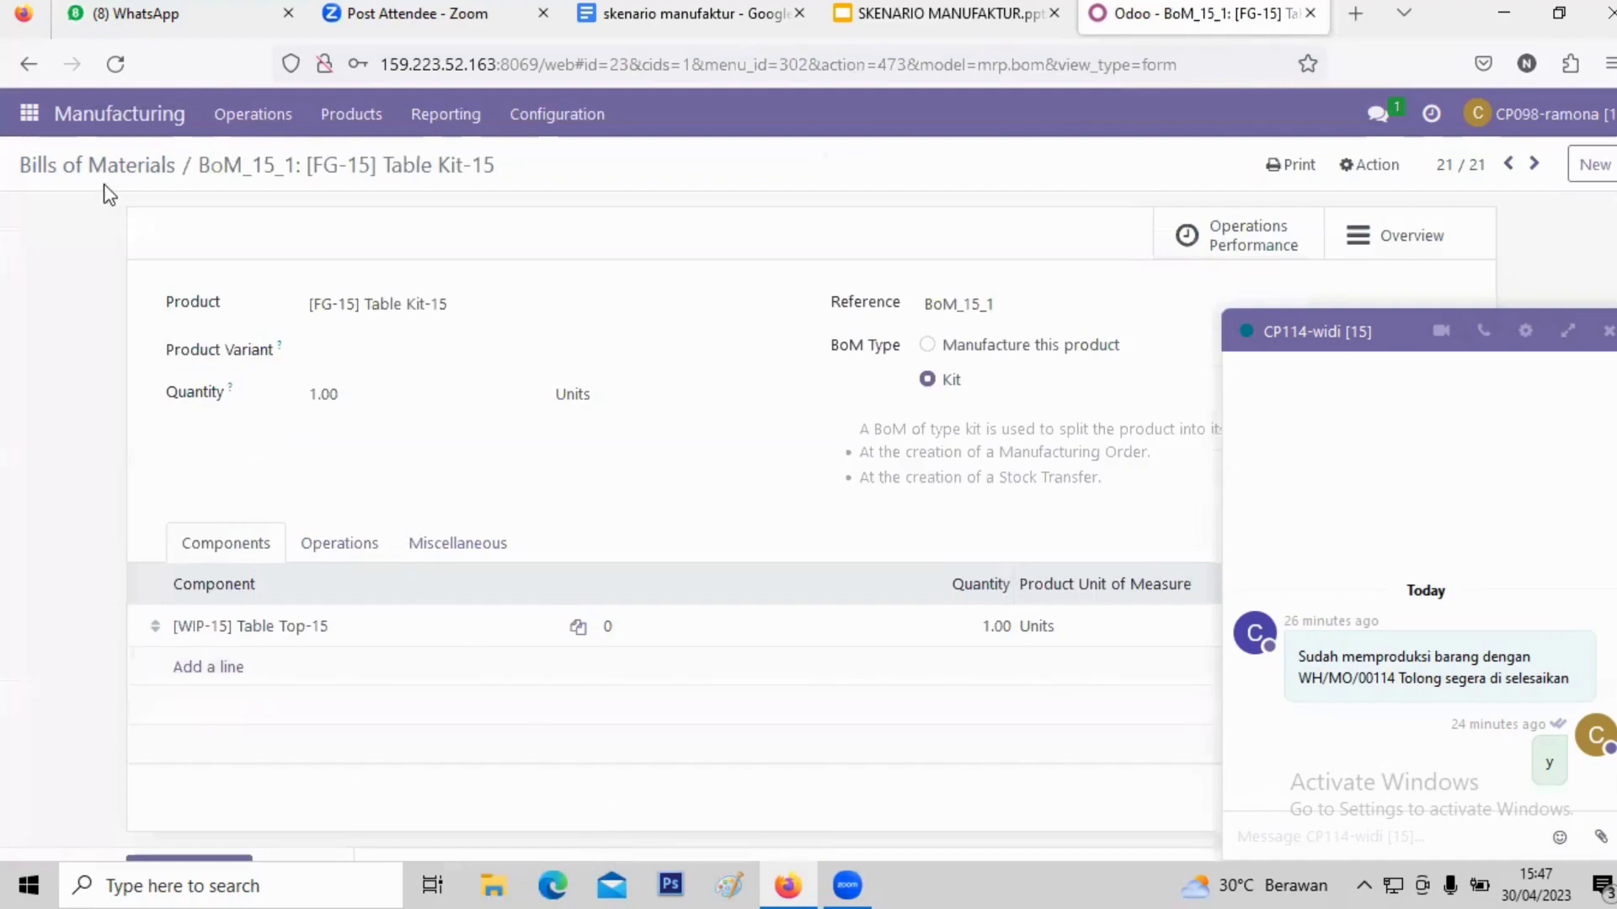
click(43, 74)
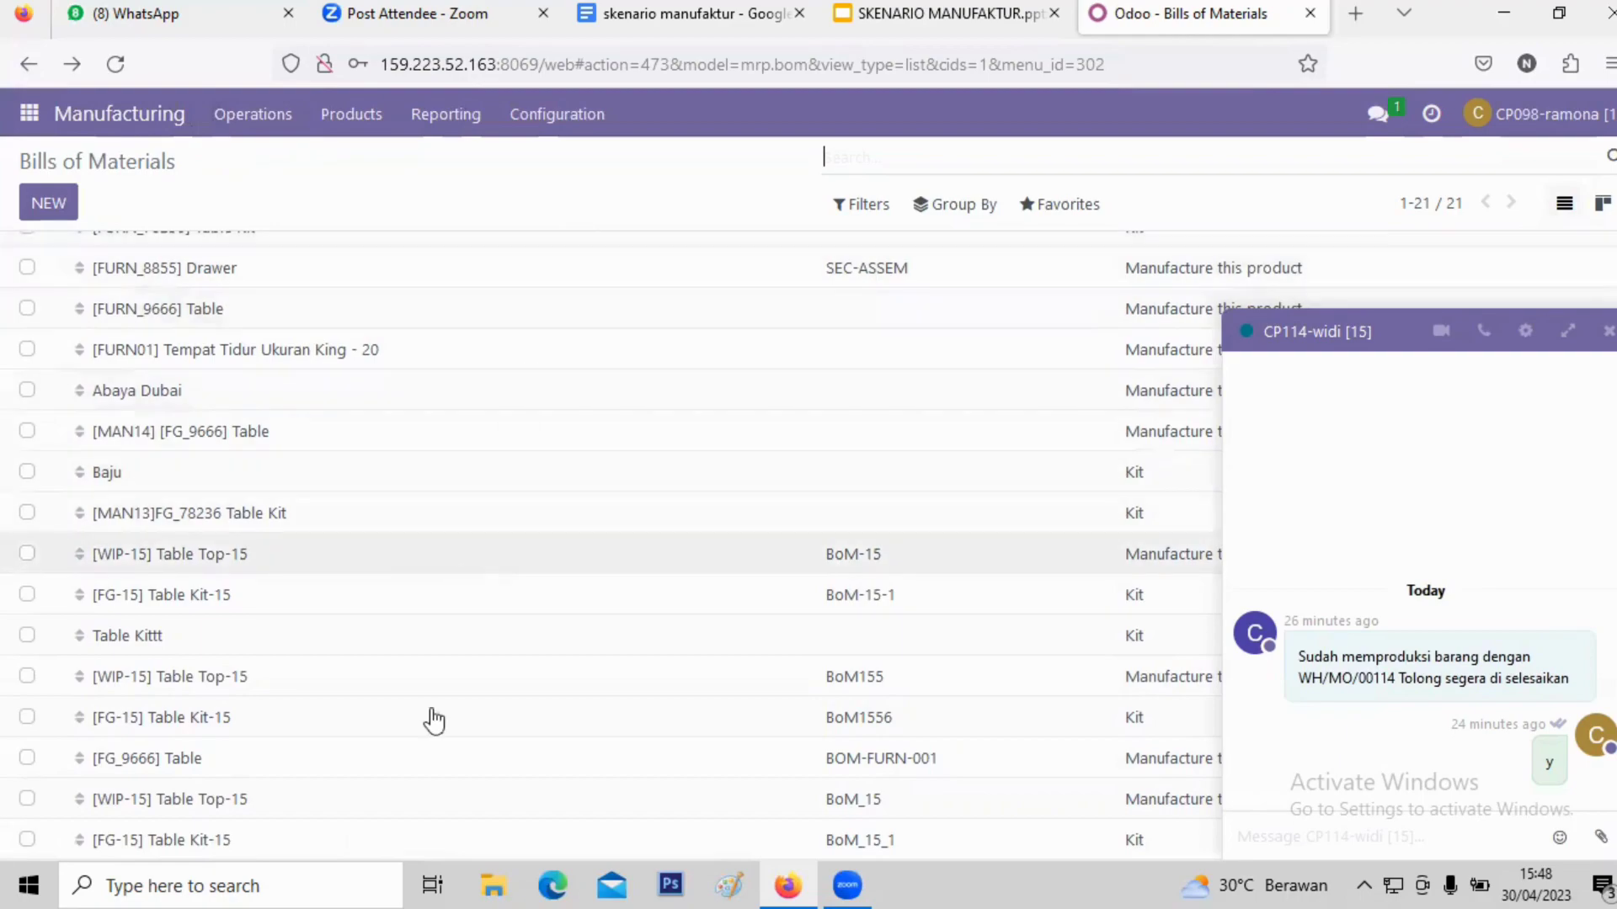
- Open the Table Top-15 BoM overview and close the chat window covering the cost columns
click(365, 802)
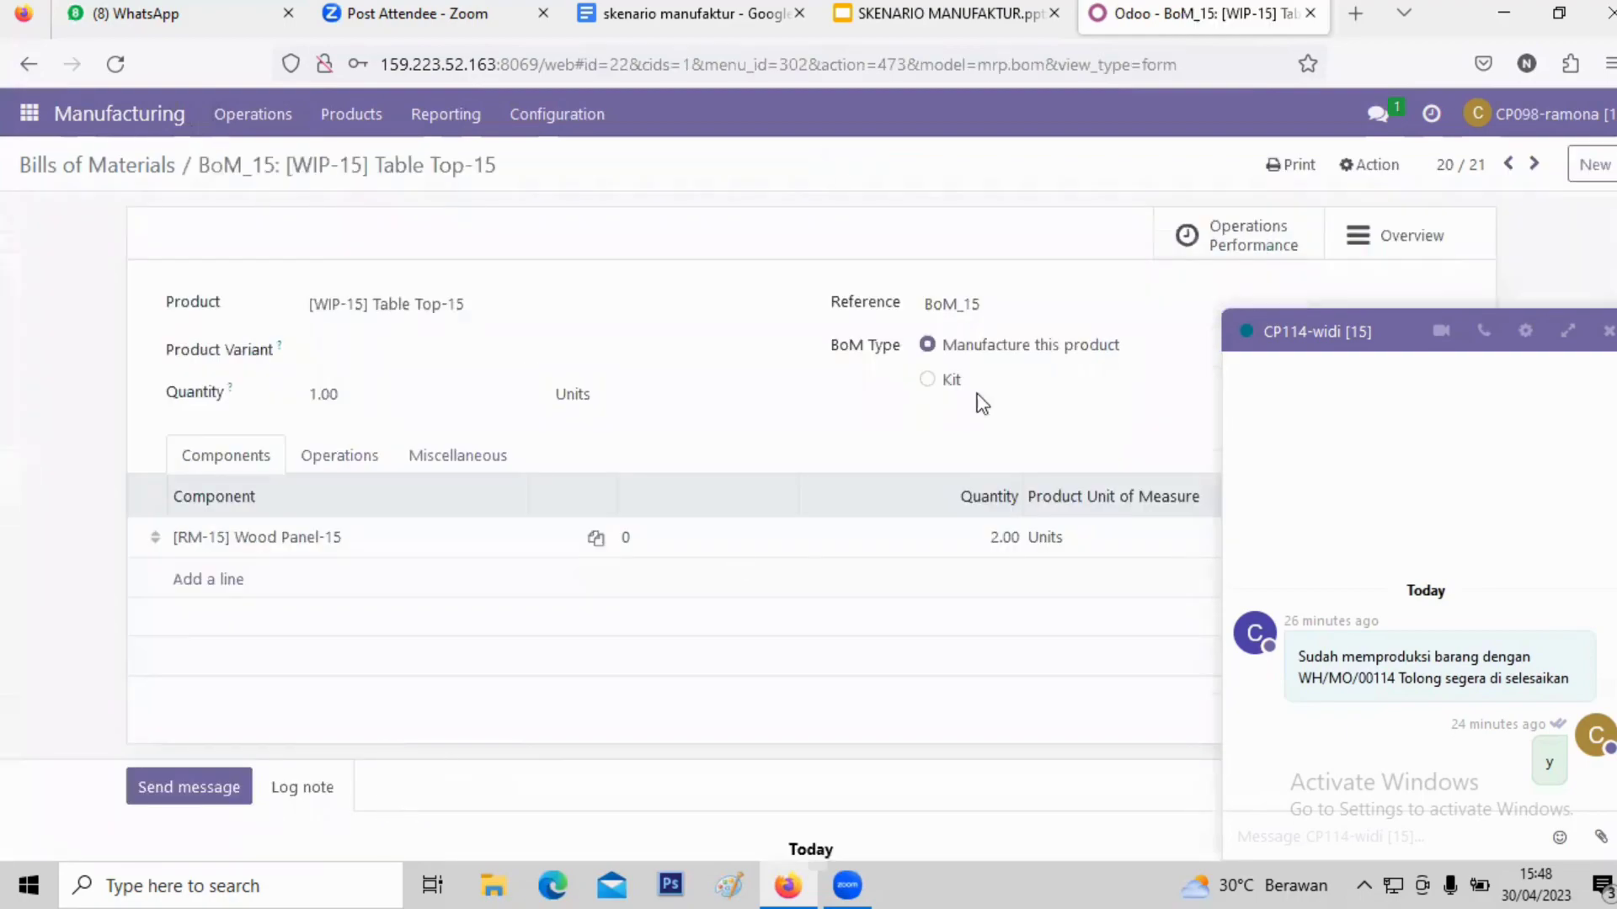
click(1360, 249)
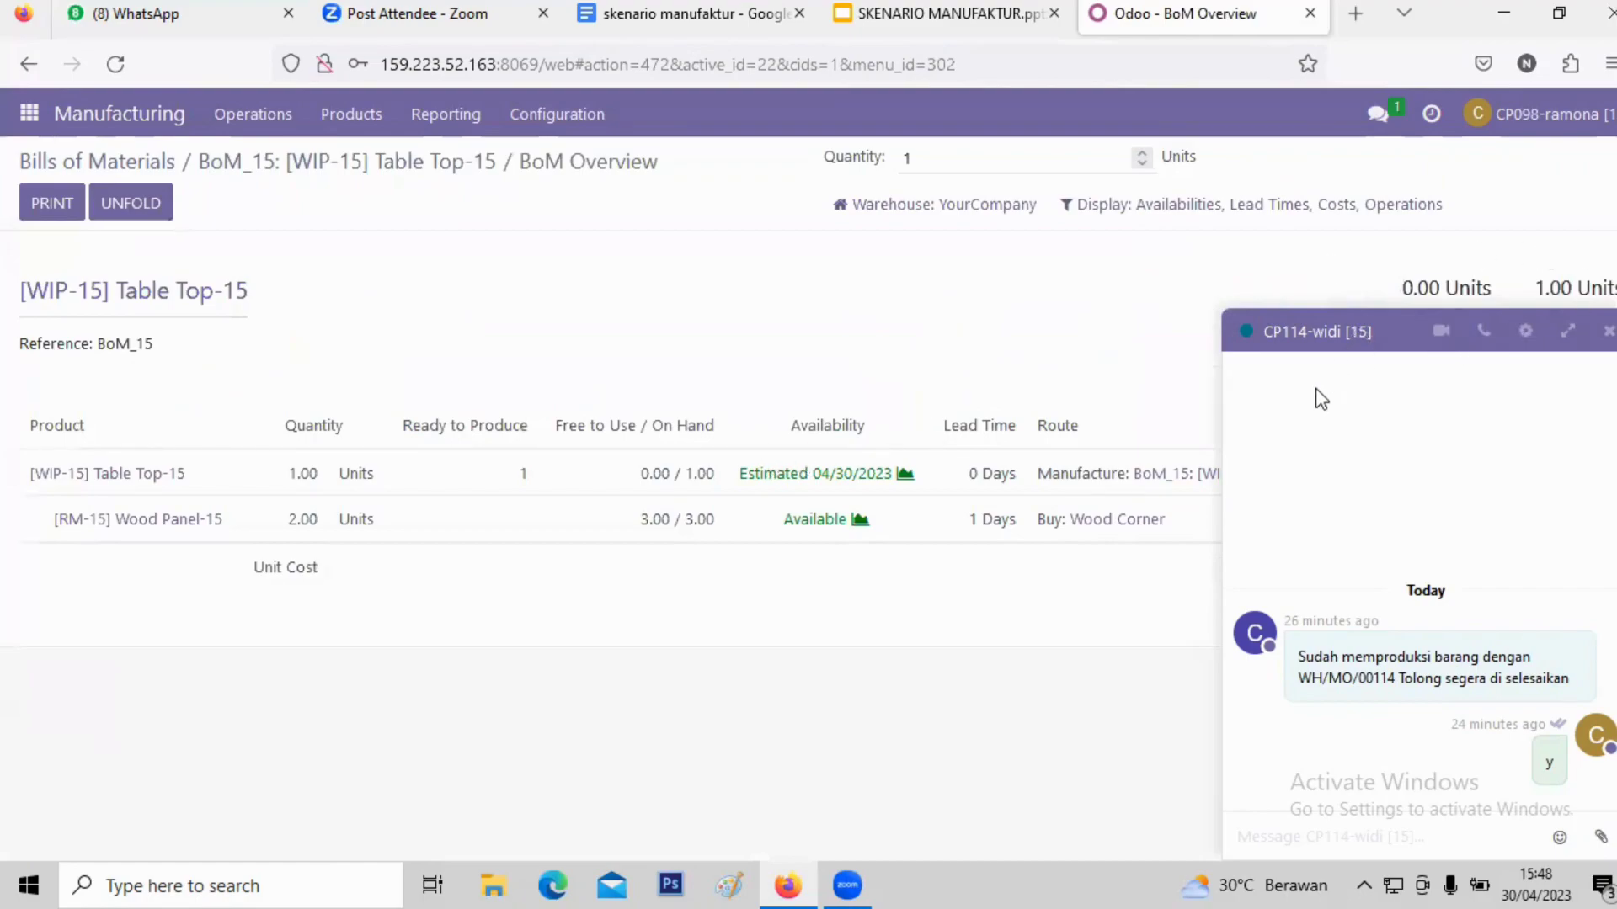
click(1607, 331)
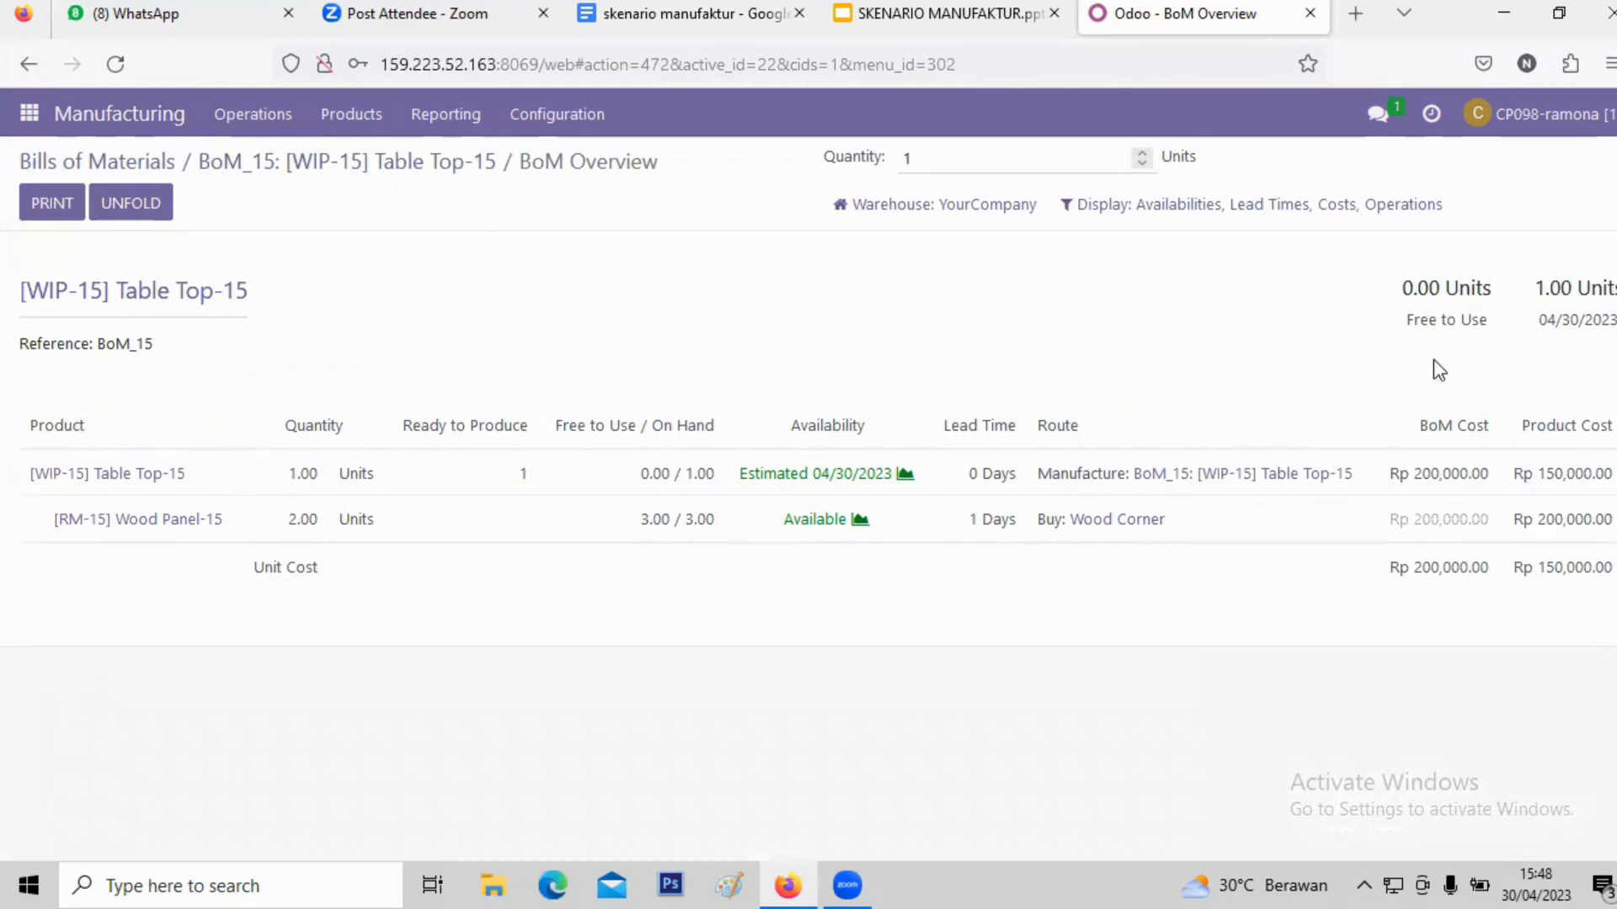
- Look at the Wood Panel-15 component product, then go back to the BoM list
click(284, 524)
scroll(621, 469, down, 3)
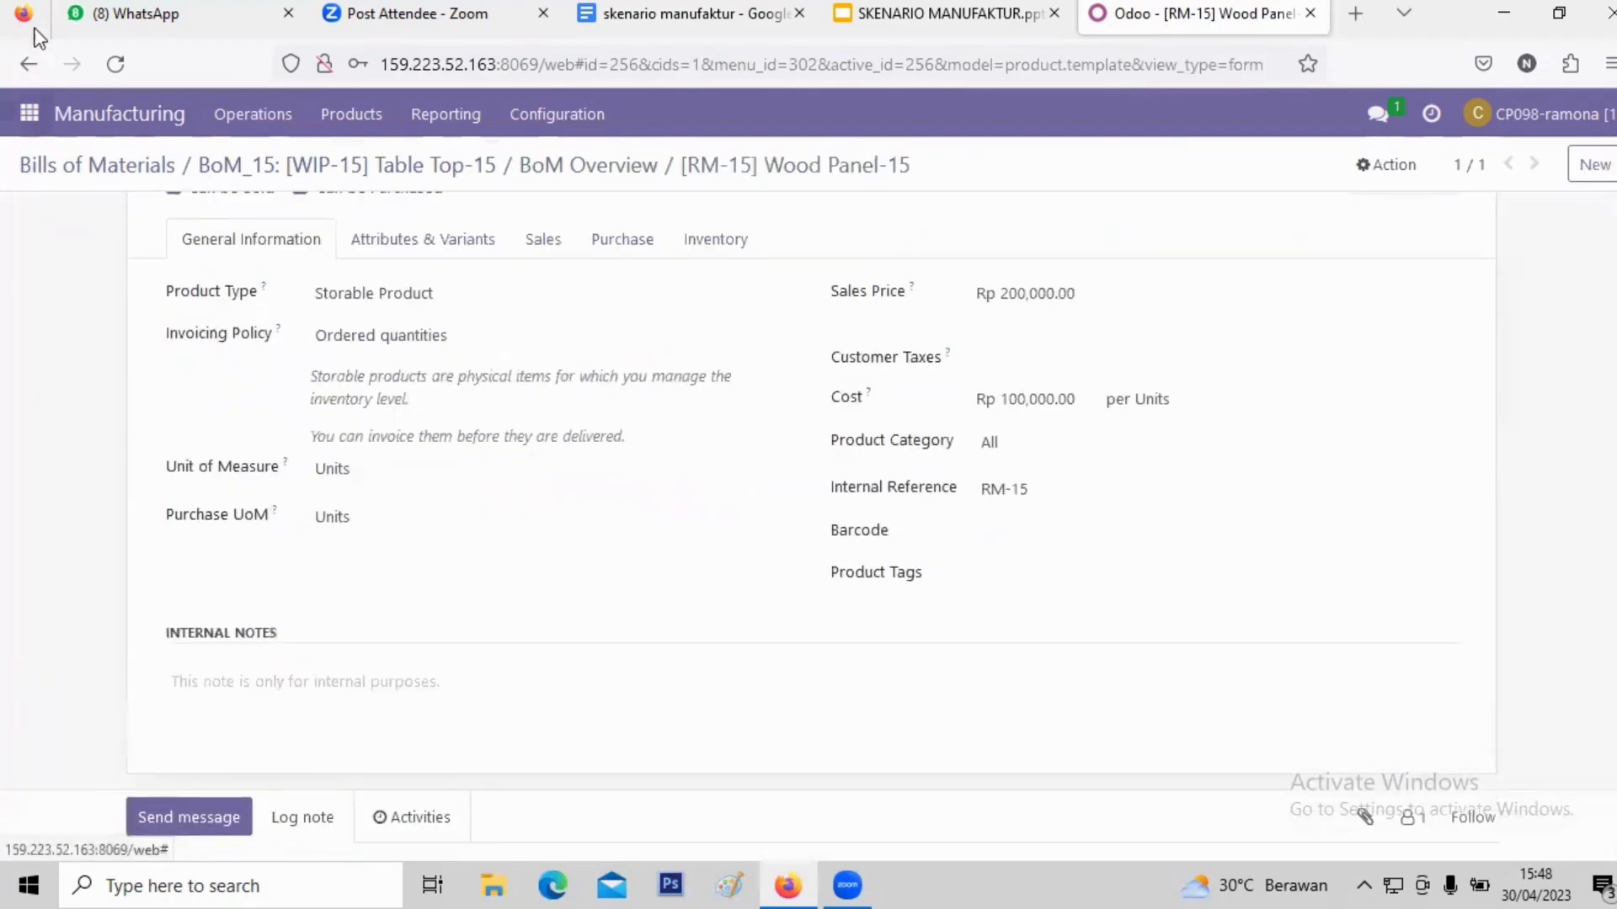
click(28, 63)
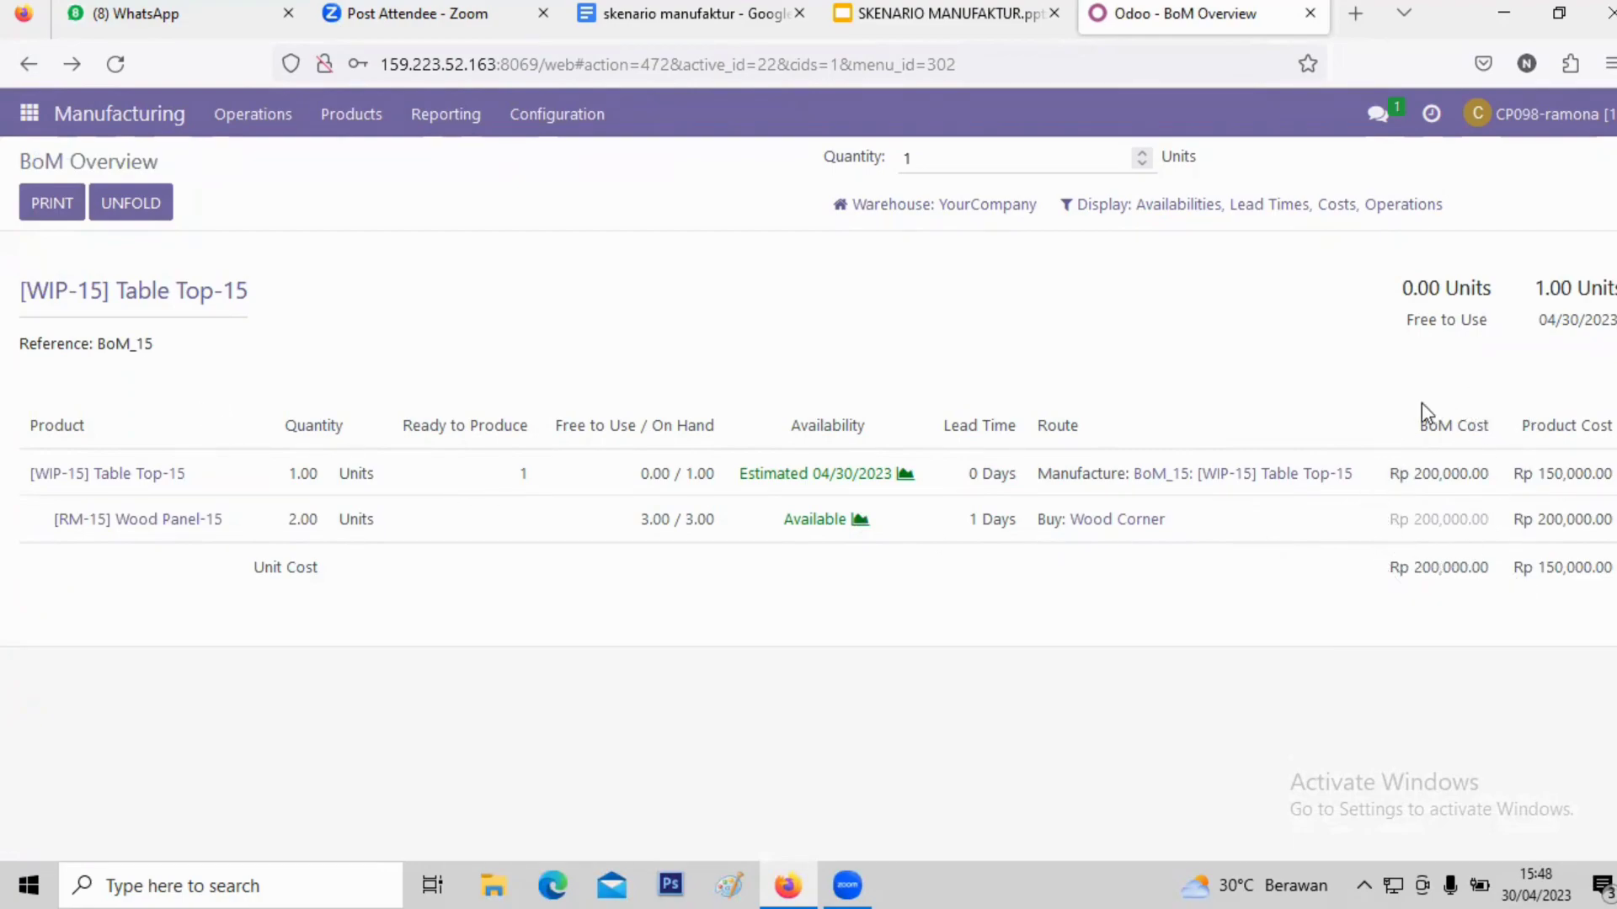
click(28, 65)
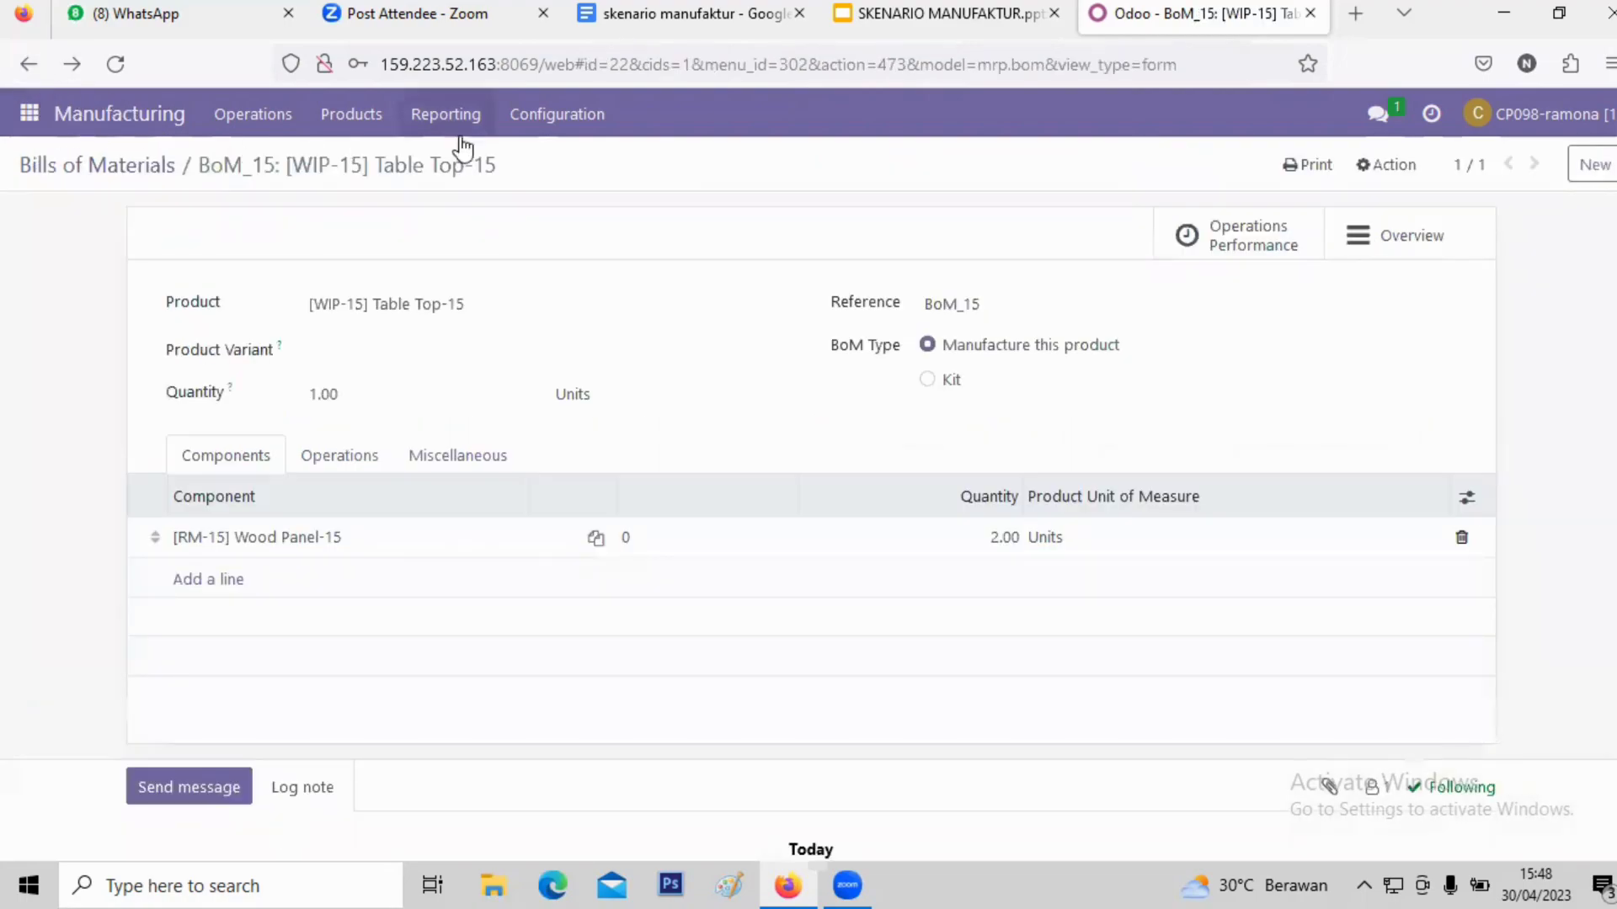
click(28, 65)
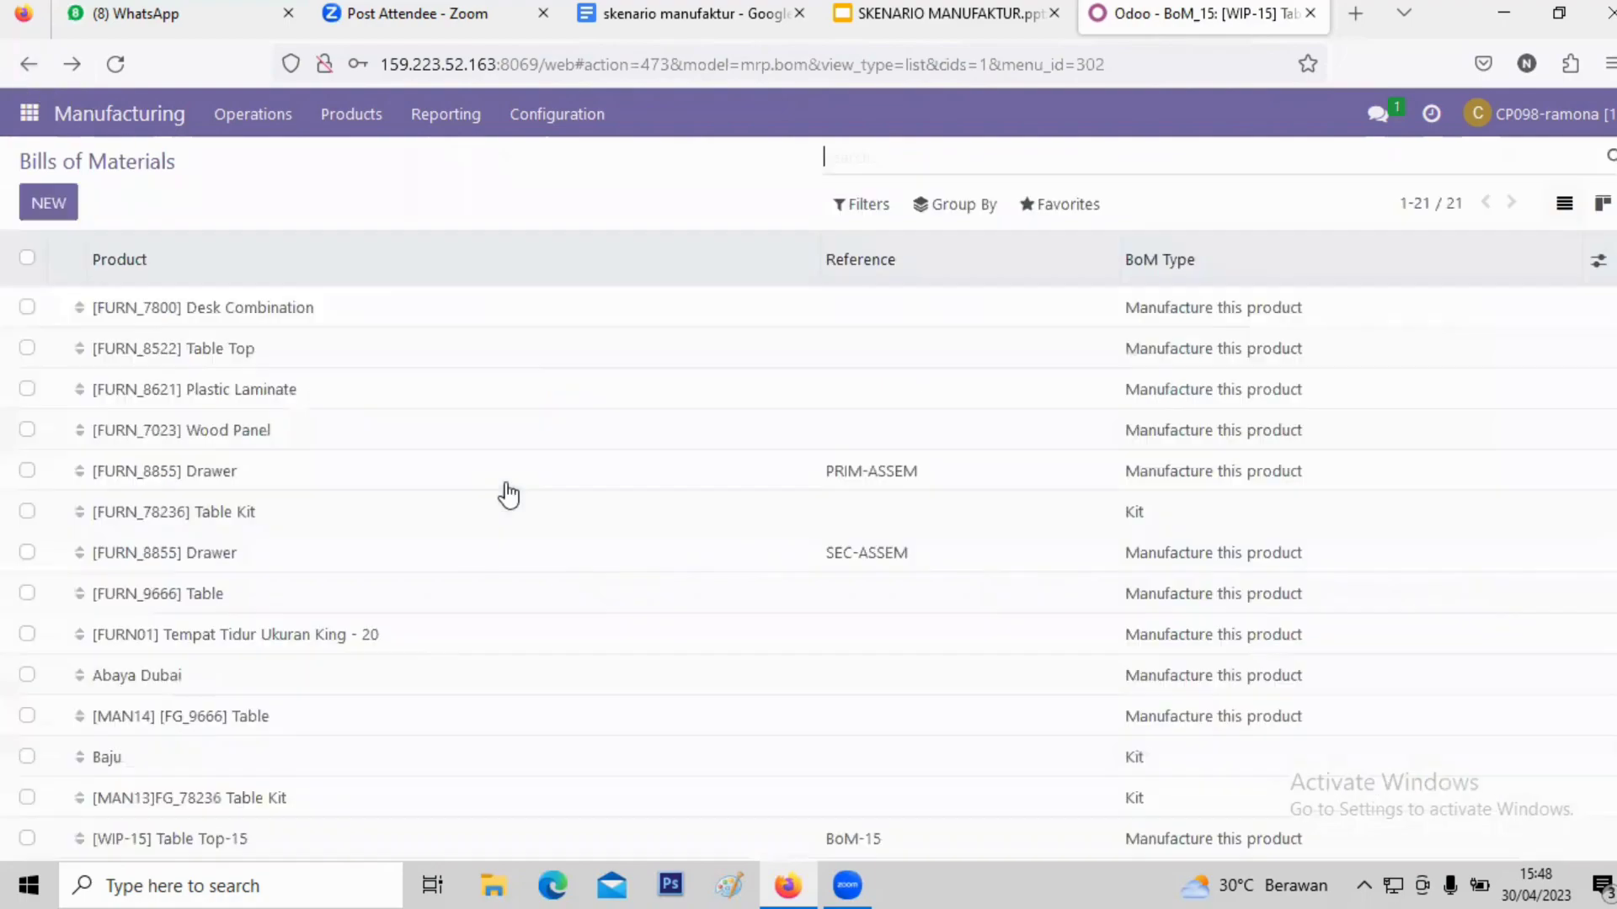
- Open the Table Kit-15 BoM overview, expand Table Top-15 to Wood Panel-15, then switch to Discuss
scroll(306, 674, down, 3)
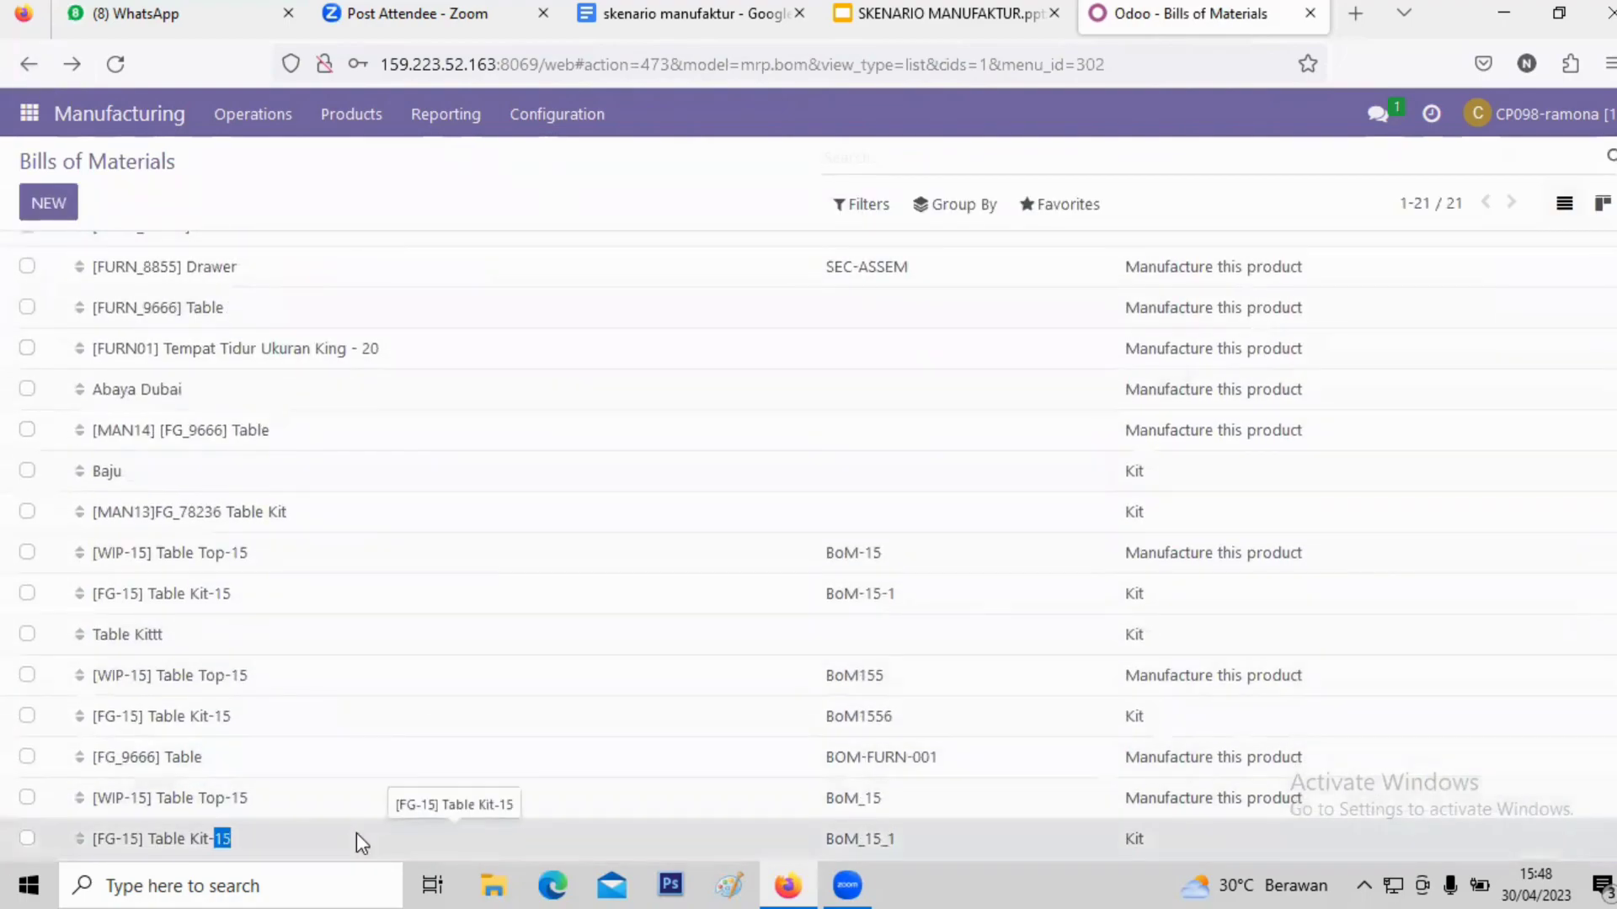
click(356, 832)
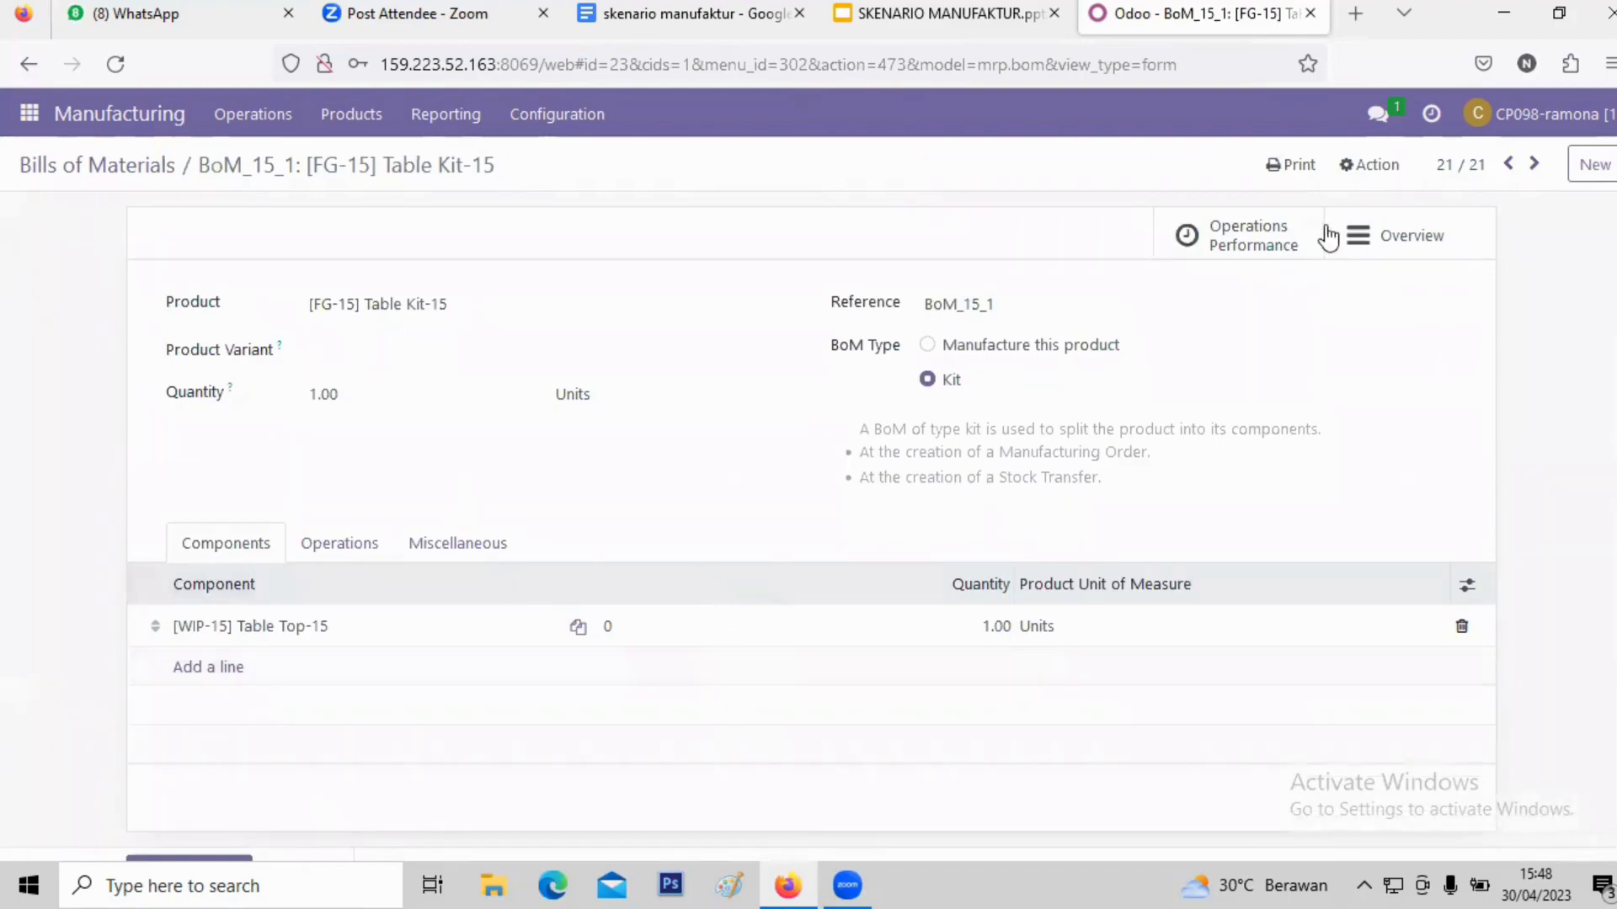
click(1370, 240)
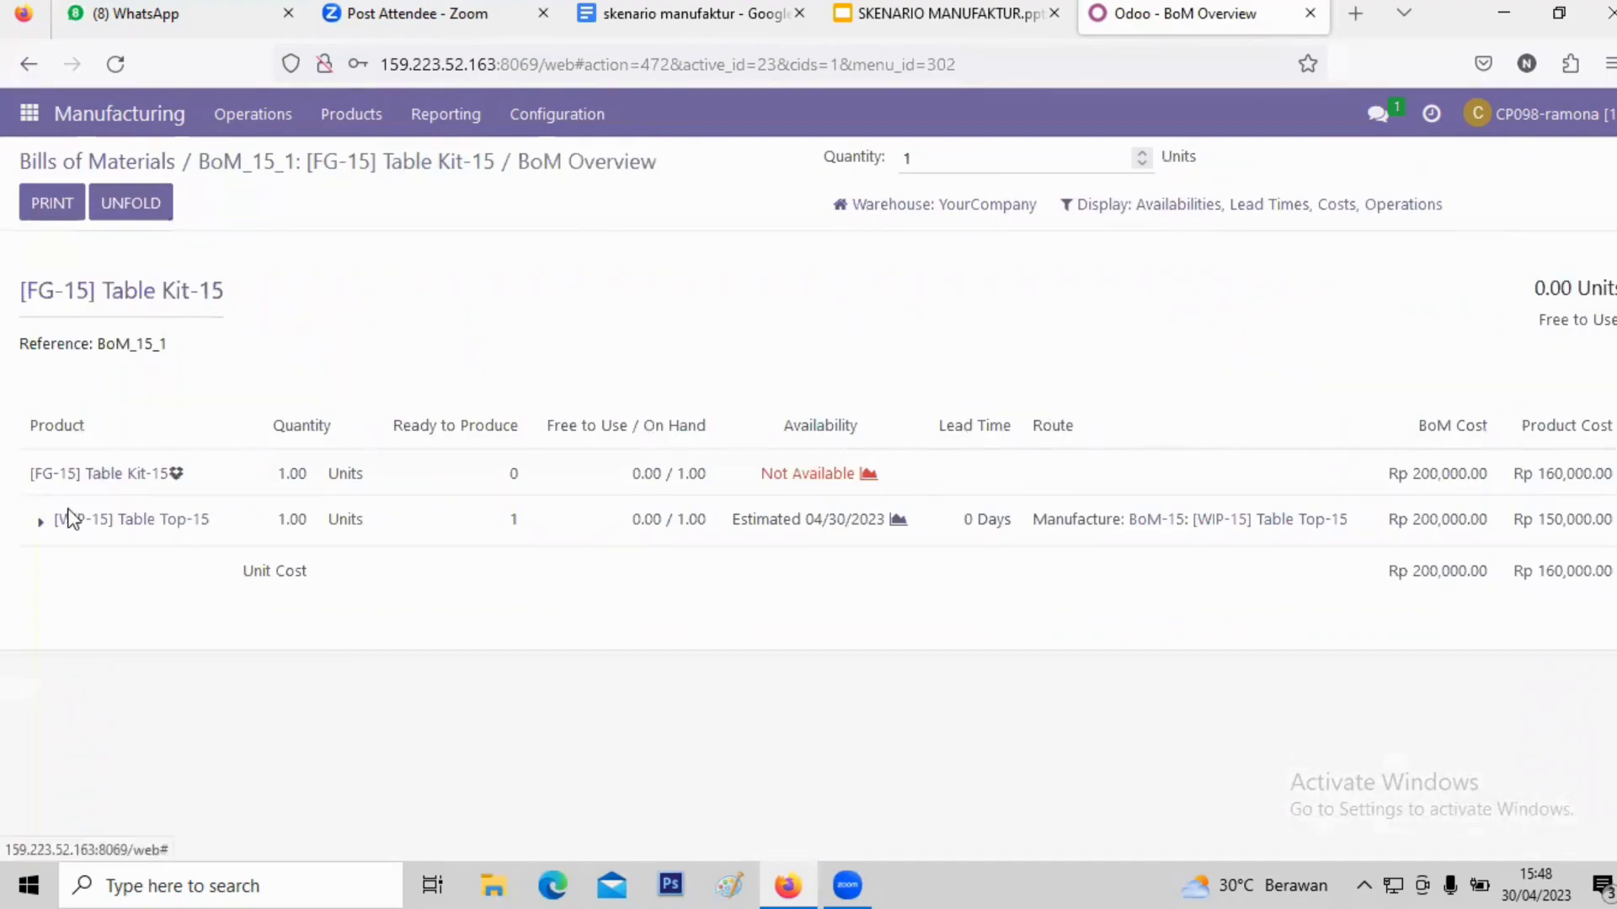
click(41, 521)
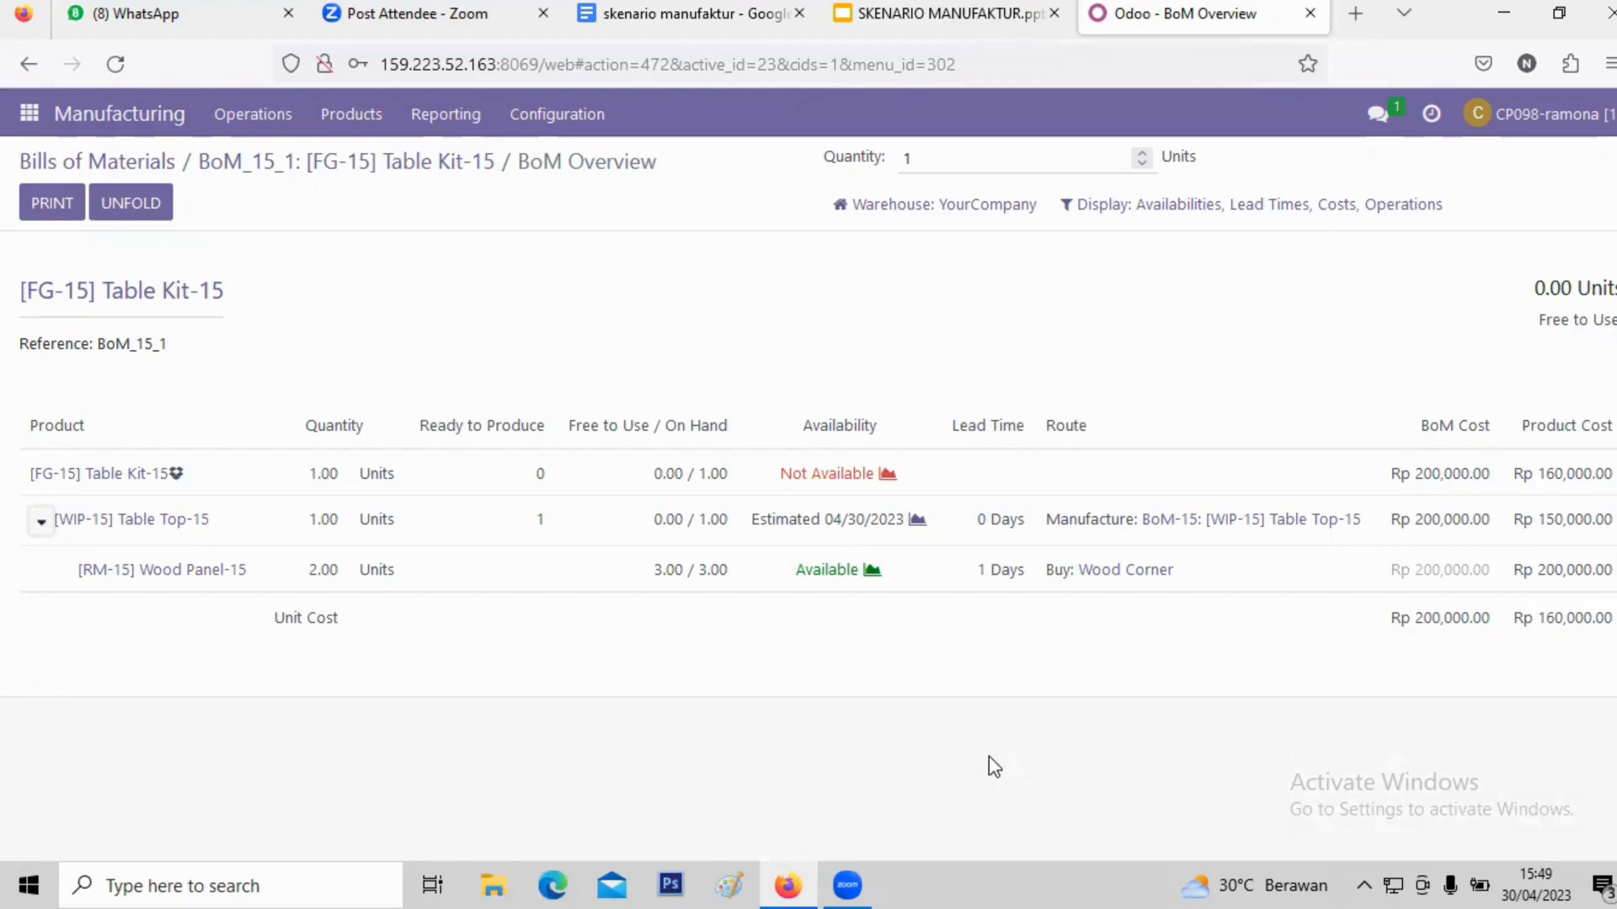
click(30, 113)
click(52, 160)
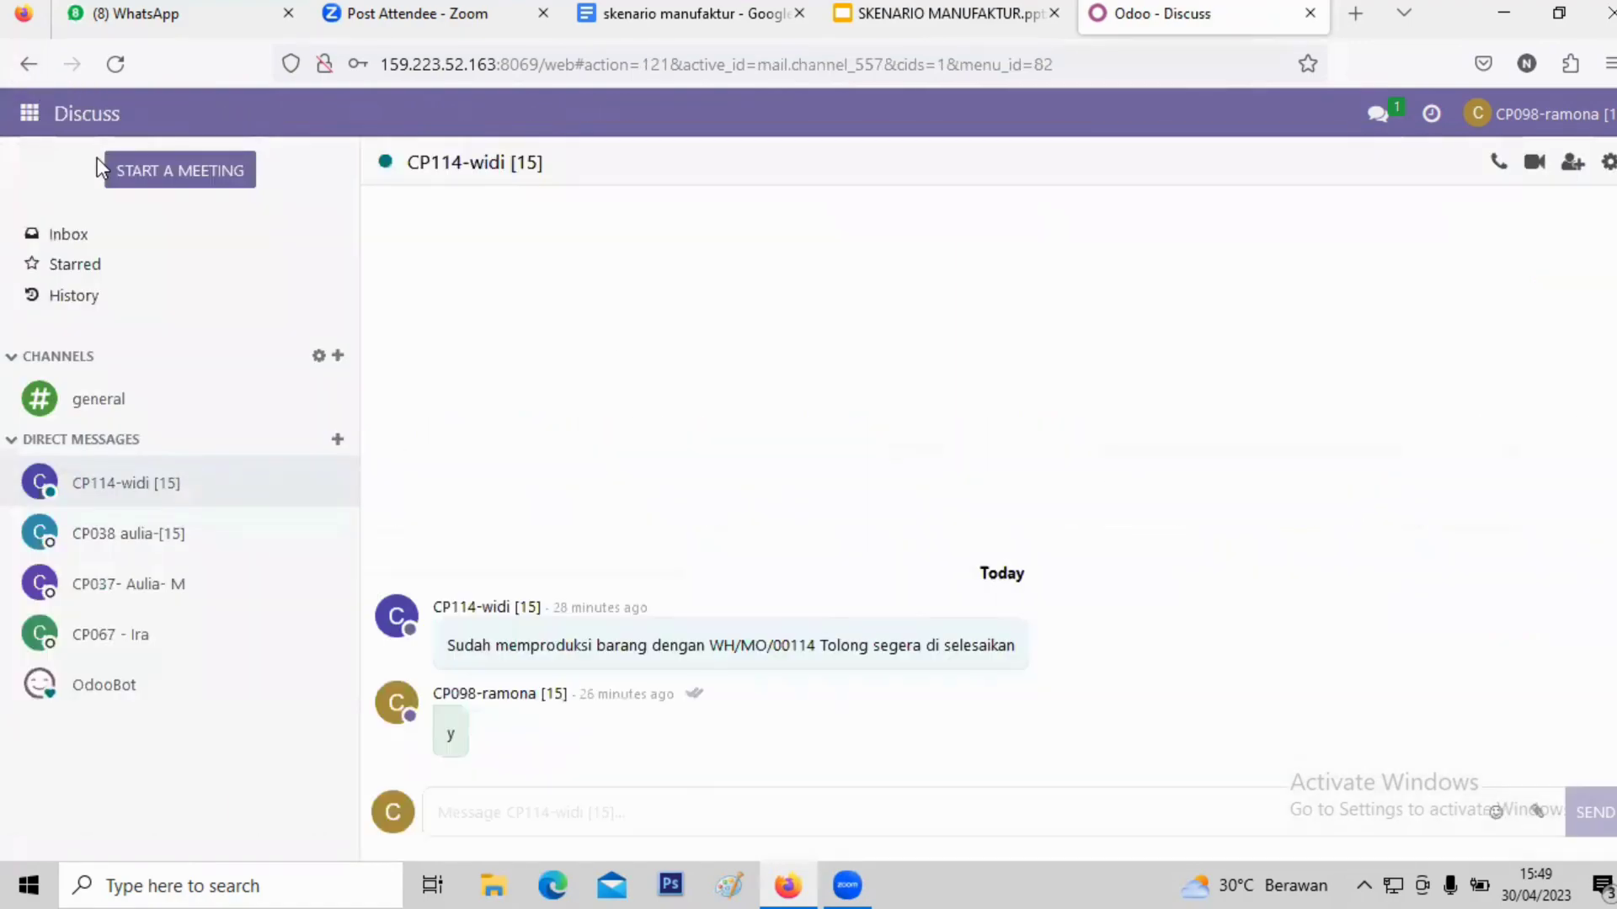